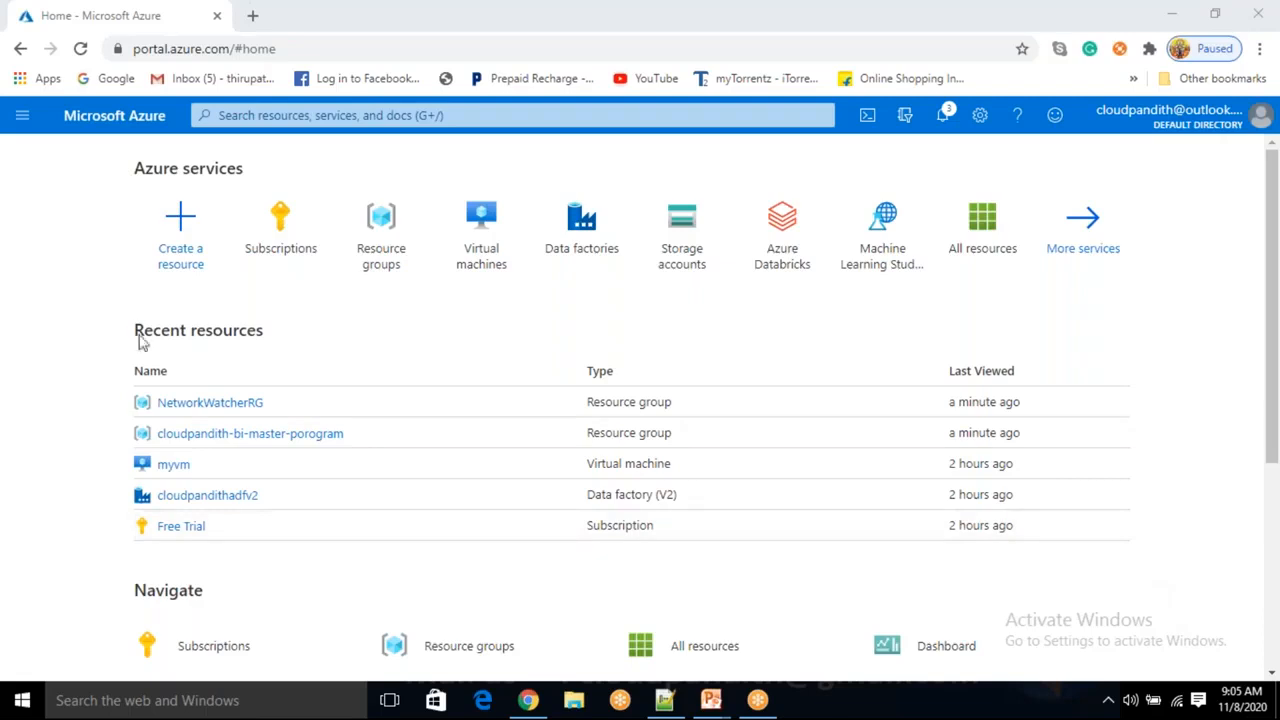
From the Virtual machines list, choose Add > Virtual machine to start a new VM
{"action": "left_click", "coordinate": [487, 244]}
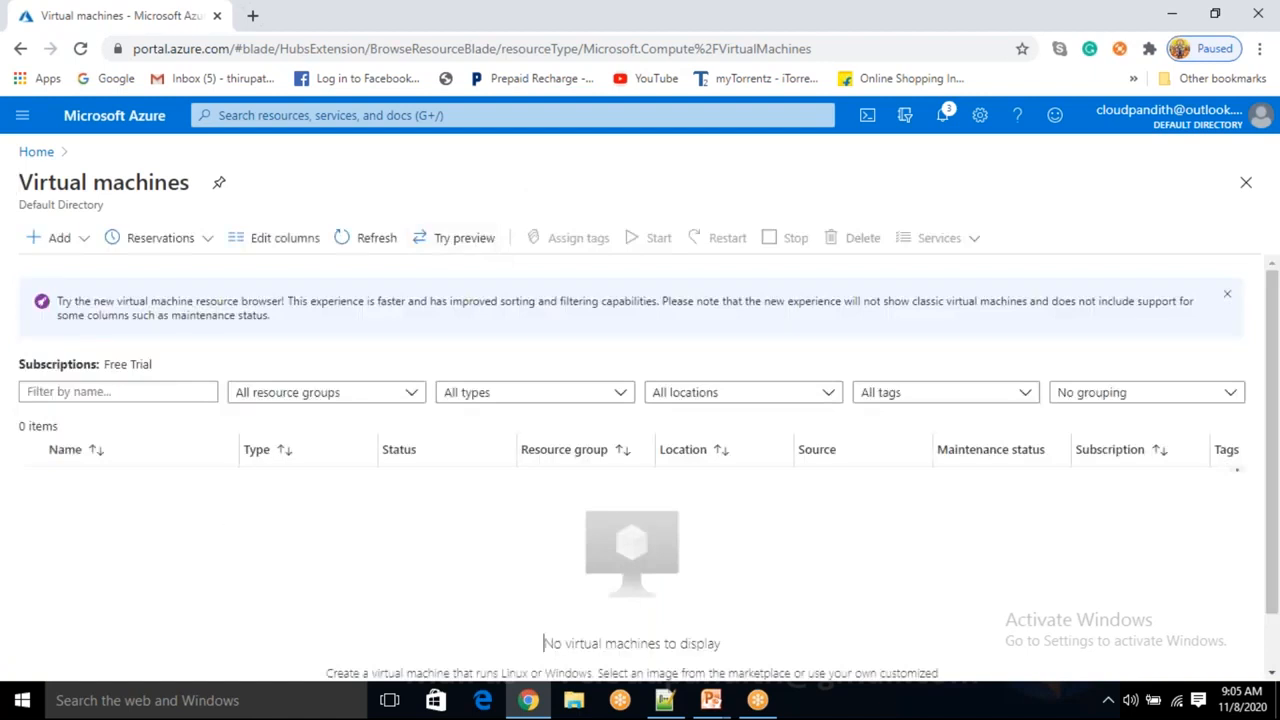
{"action": "left_click", "coordinate": [42, 243]}
{"action": "left_click", "coordinate": [78, 275]}
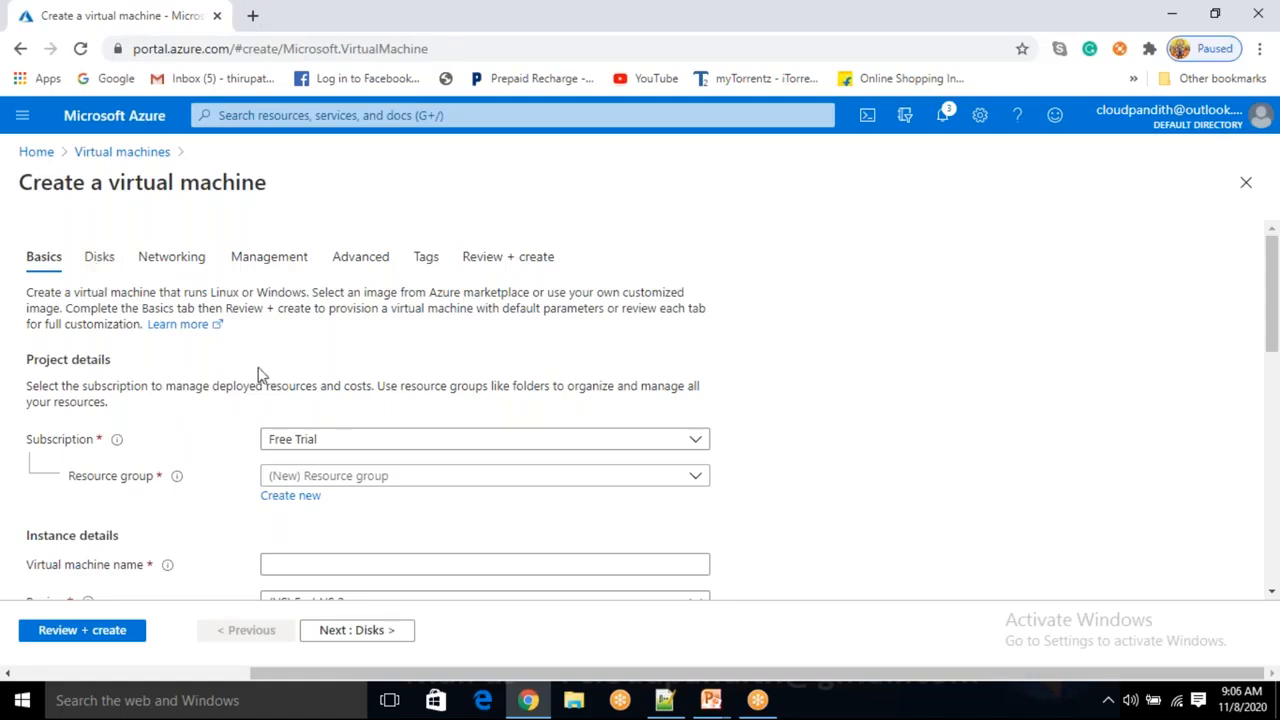
Create a new resource group cloudpandith-BI-Master-Program for the VM
{"action": "left_click", "coordinate": [358, 484]}
{"action": "left_click", "coordinate": [228, 488]}
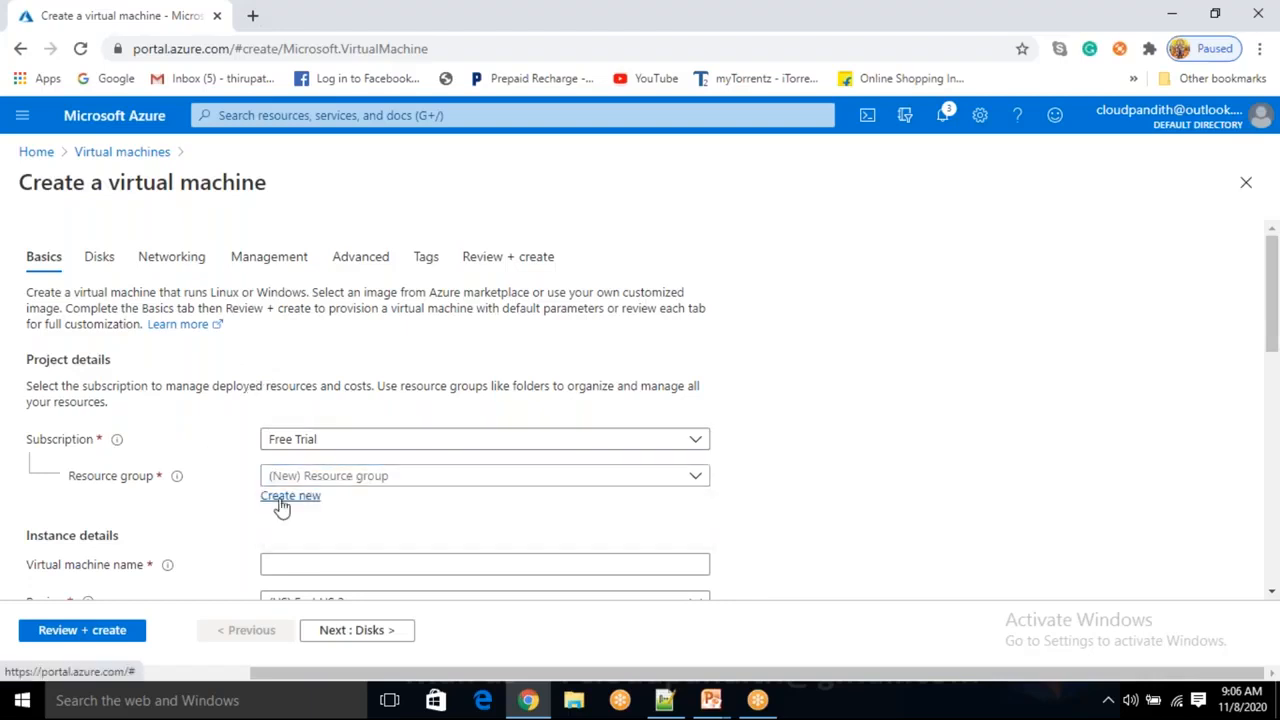
{"action": "left_click", "coordinate": [282, 508]}
{"action": "type", "text": "cloudpa"}
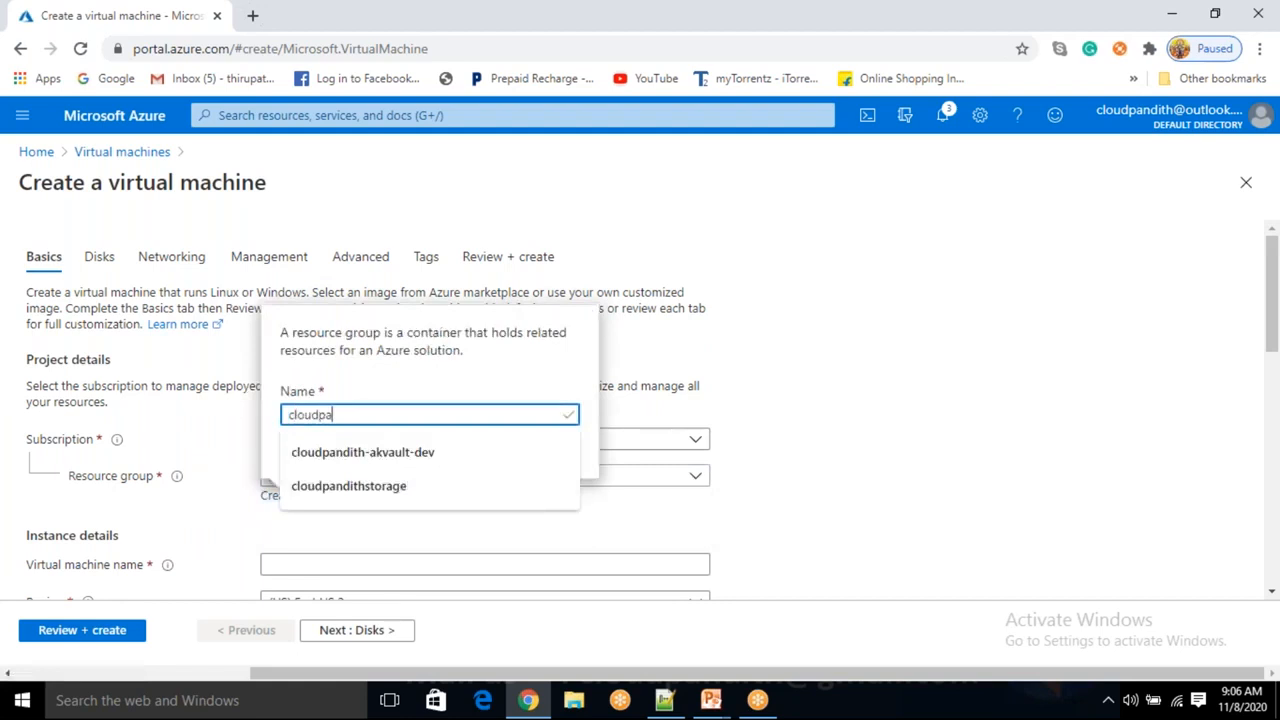
{"action": "type", "text": "ndith-Bl"}
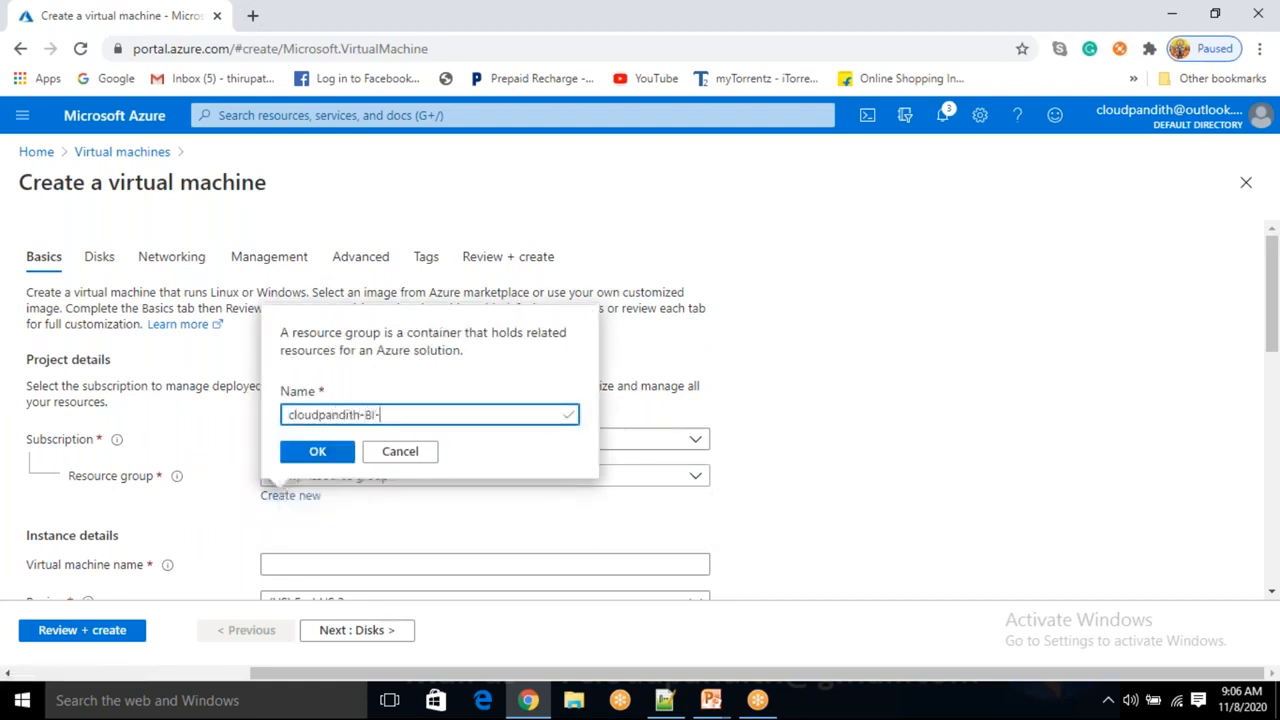
{"action": "type", "text": "-Master-Program"}
{"action": "left_click", "coordinate": [317, 451]}
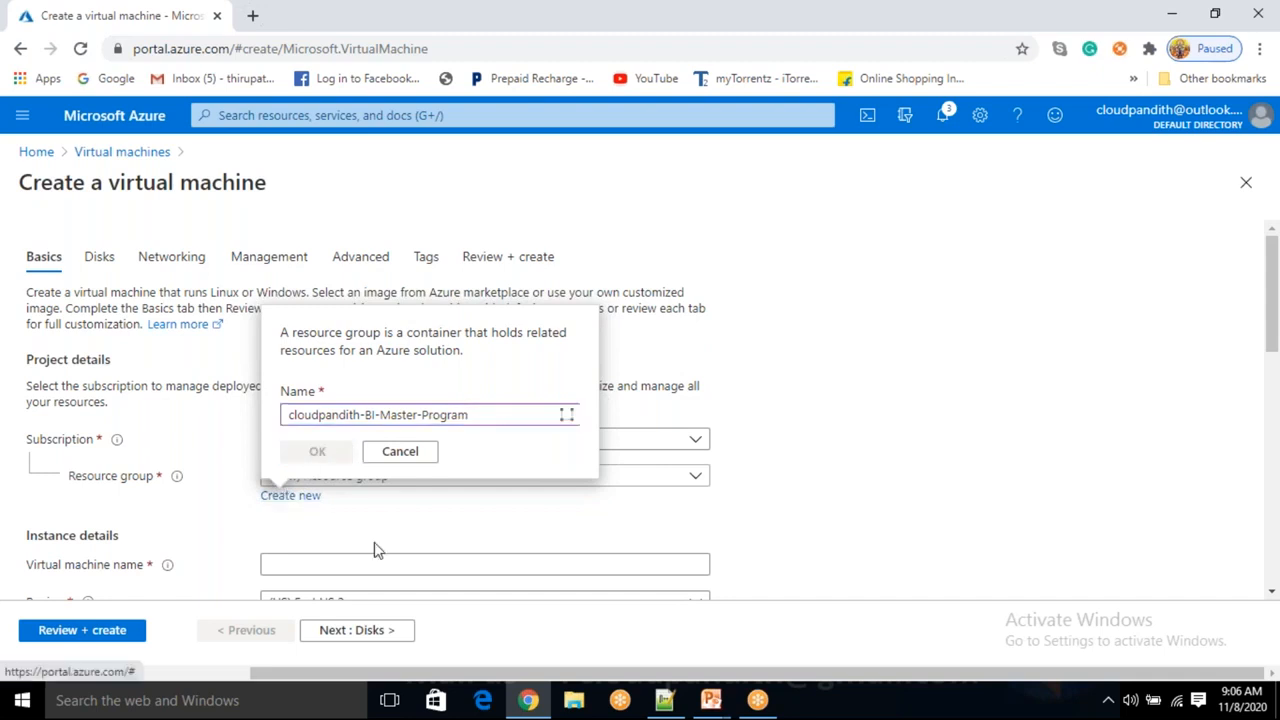
{"action": "scroll", "coordinate": [380, 547], "scroll_direction": "down", "scroll_amount": 1}
{"action": "scroll", "coordinate": [310, 470], "scroll_direction": "down", "scroll_amount": 1}
{"action": "left_click", "coordinate": [310, 470]}
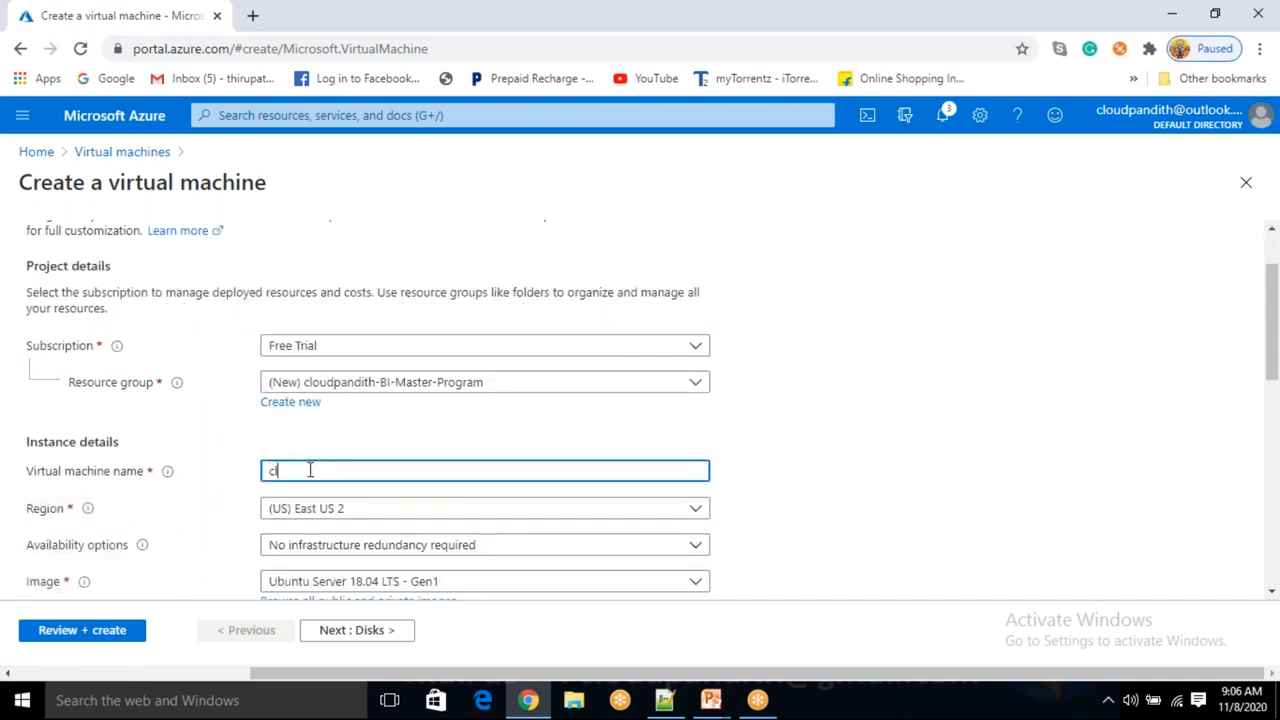
Name the VM cloudpandithvm and select the Windows Server 2016 Datacenter - Gen1 image
{"action": "type", "text": "cloudpandithvm"}
{"action": "scroll", "coordinate": [352, 520], "scroll_direction": "down", "scroll_amount": 1}
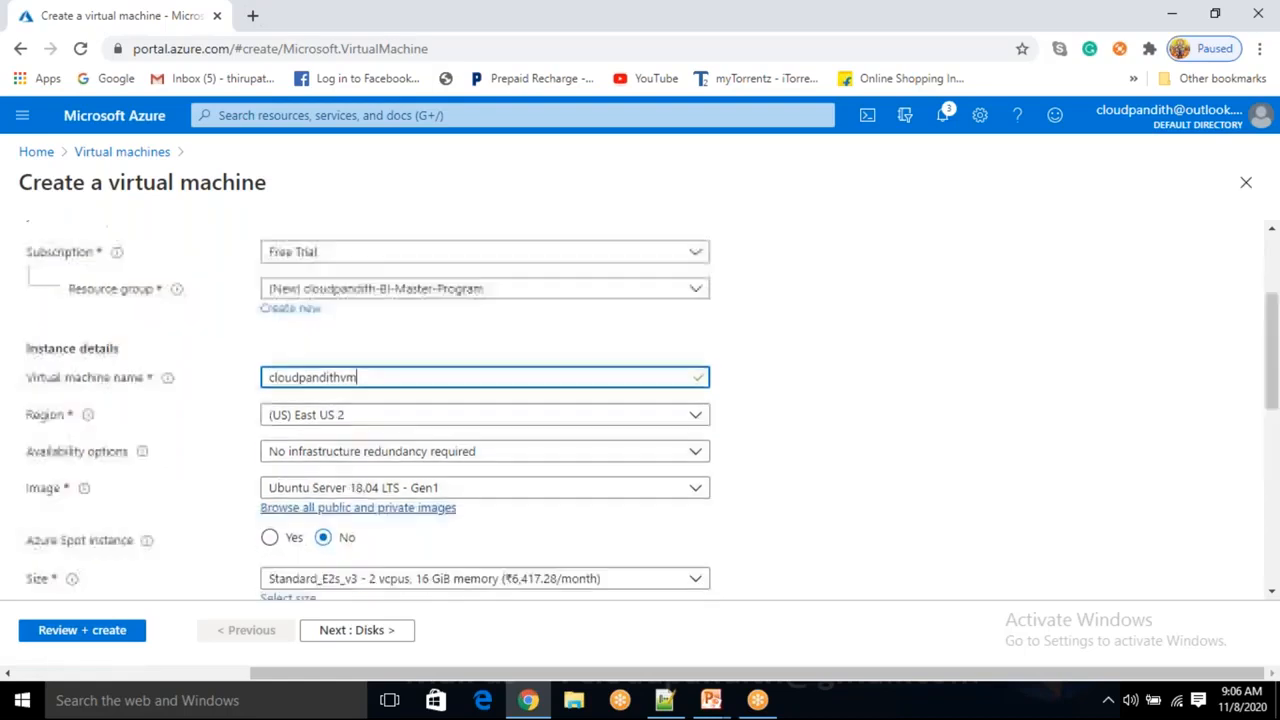
{"action": "left_click", "coordinate": [372, 494]}
{"action": "left_click", "coordinate": [371, 497]}
{"action": "scroll", "coordinate": [371, 500], "scroll_direction": "down", "scroll_amount": 1}
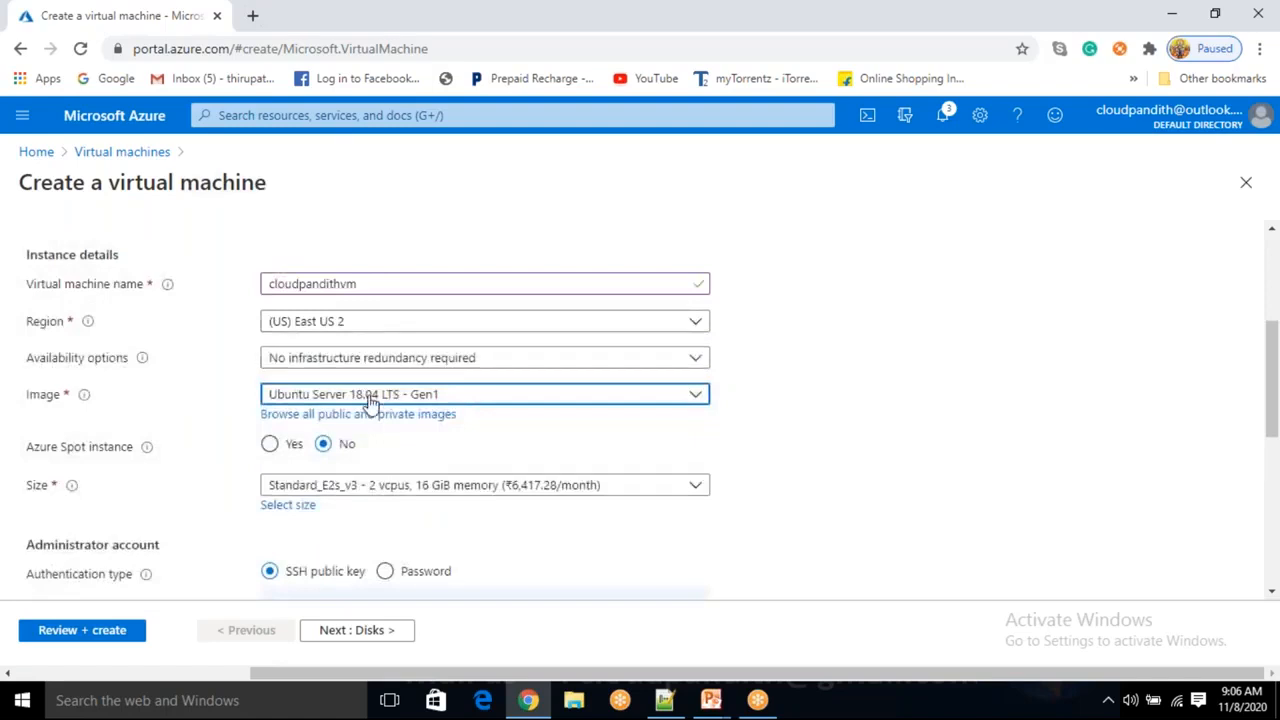
{"action": "left_click", "coordinate": [370, 398]}
{"action": "scroll", "coordinate": [420, 560], "scroll_direction": "down", "scroll_amount": 1}
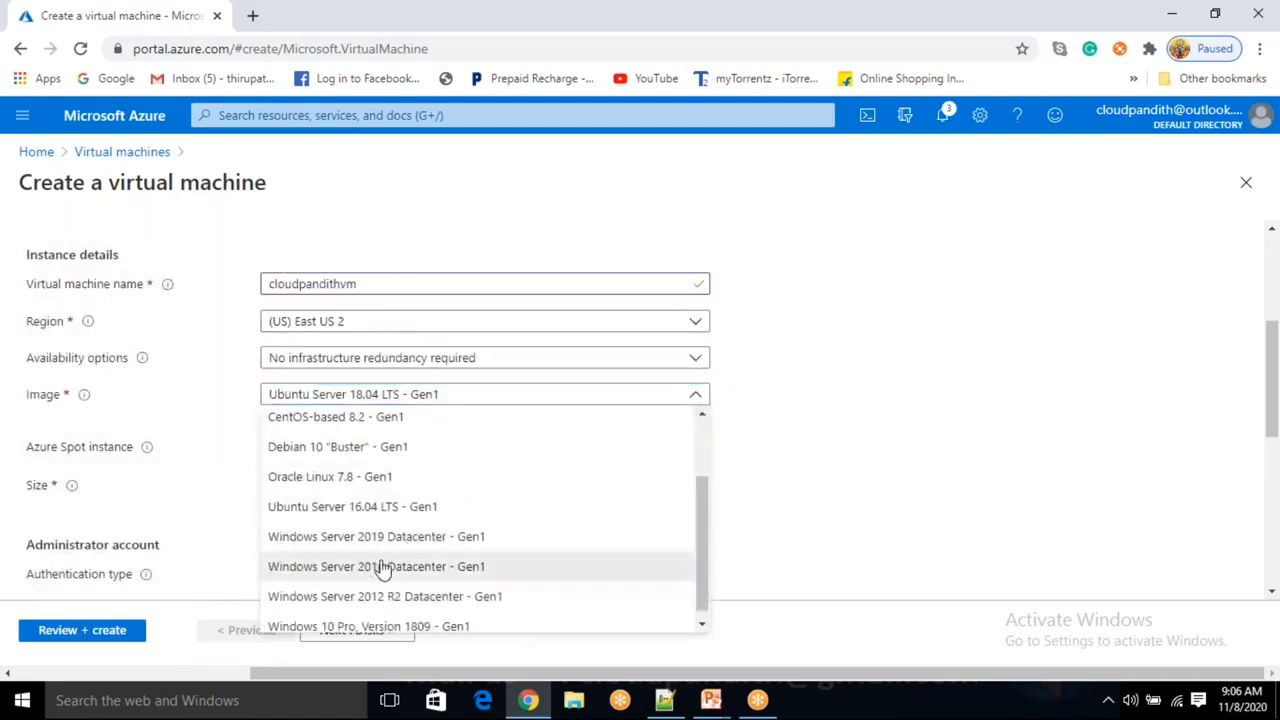
{"action": "left_click", "coordinate": [385, 567]}
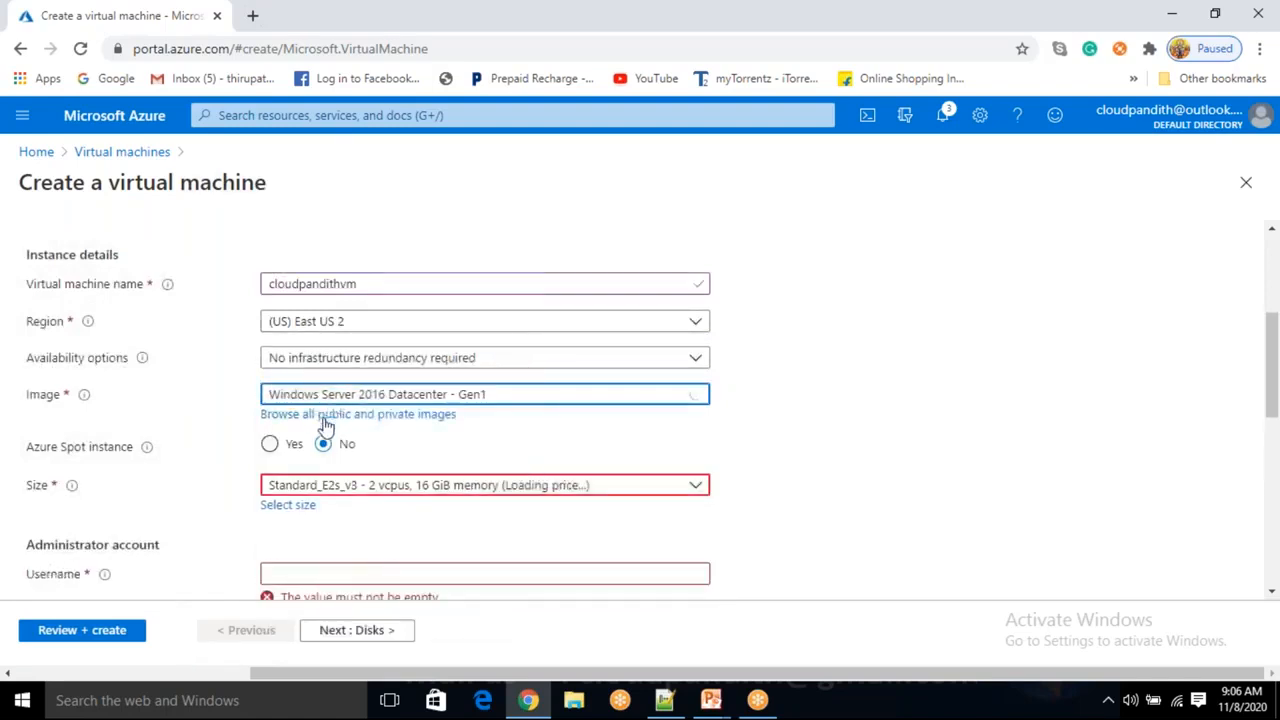
{"action": "scroll", "coordinate": [228, 387], "scroll_direction": "down", "scroll_amount": 1}
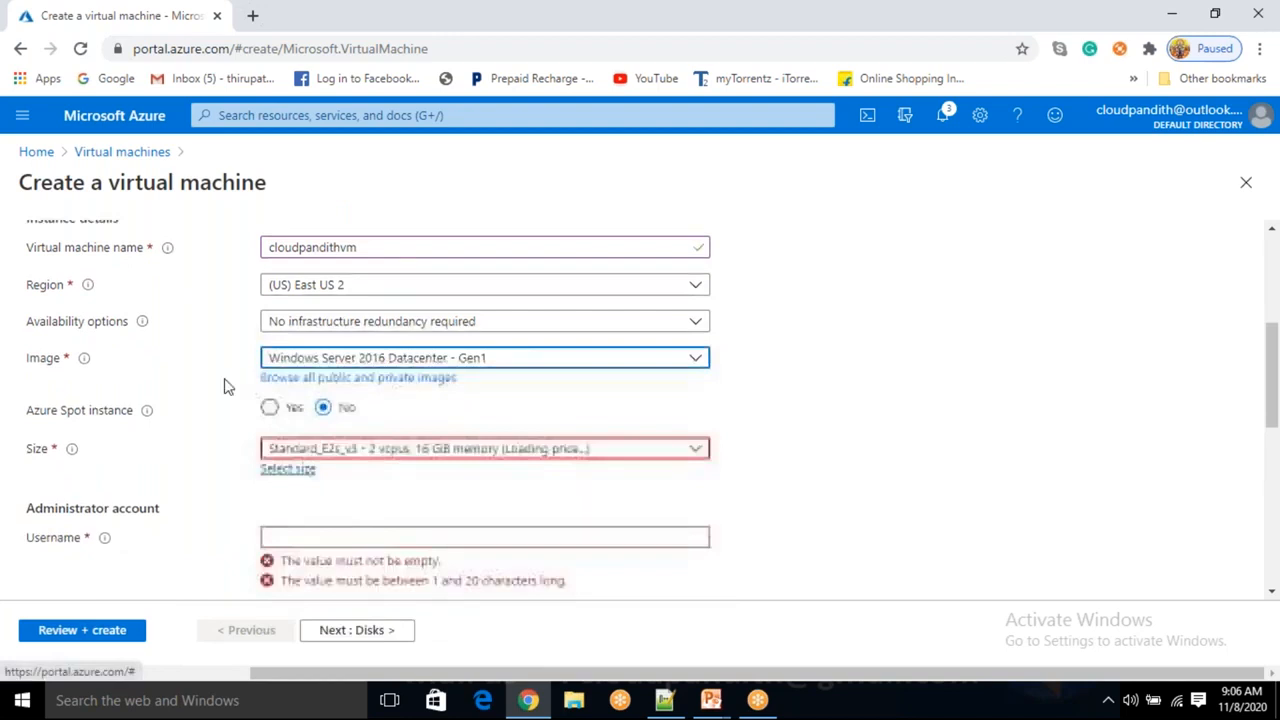
{"action": "scroll", "coordinate": [224, 386], "scroll_direction": "down", "scroll_amount": 1}
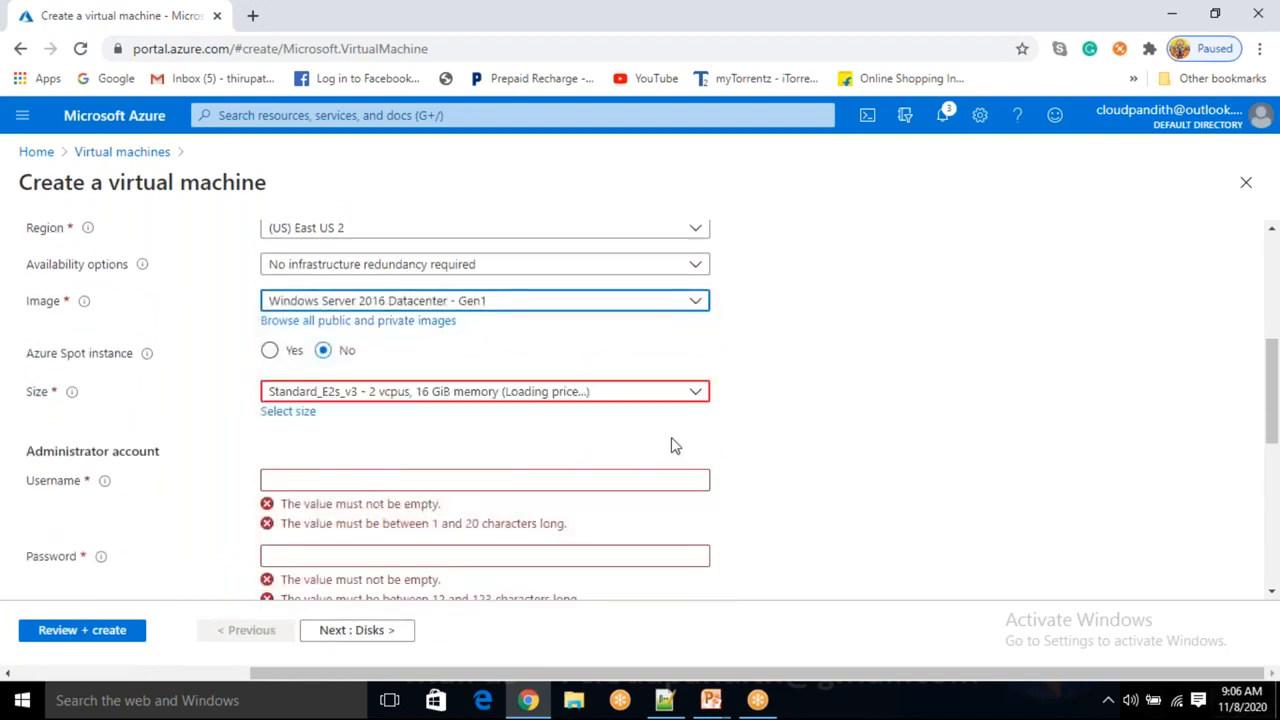
Check the administrator account fields, dismissing the username suggestions
{"action": "left_click", "coordinate": [308, 480]}
{"action": "left_click", "coordinate": [355, 451]}
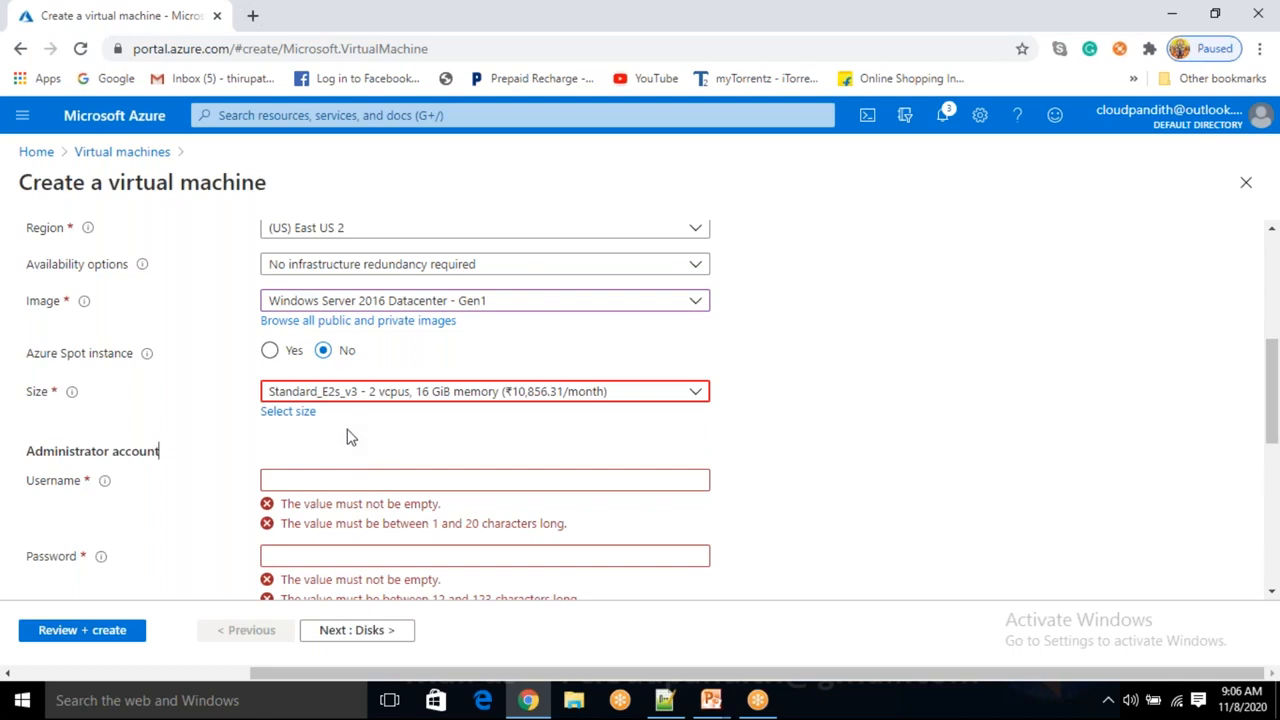
{"action": "scroll", "coordinate": [375, 310], "scroll_direction": "down", "scroll_amount": 2}
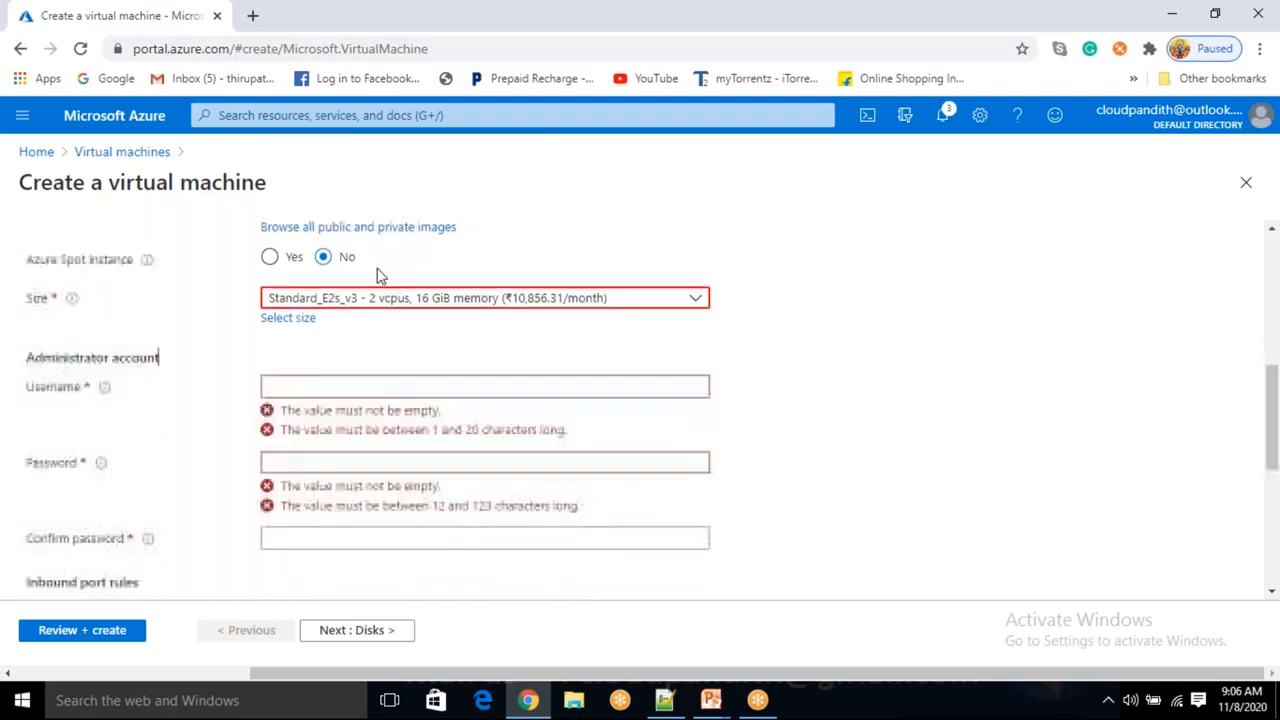
{"action": "scroll", "coordinate": [378, 275], "scroll_direction": "up", "scroll_amount": 2}
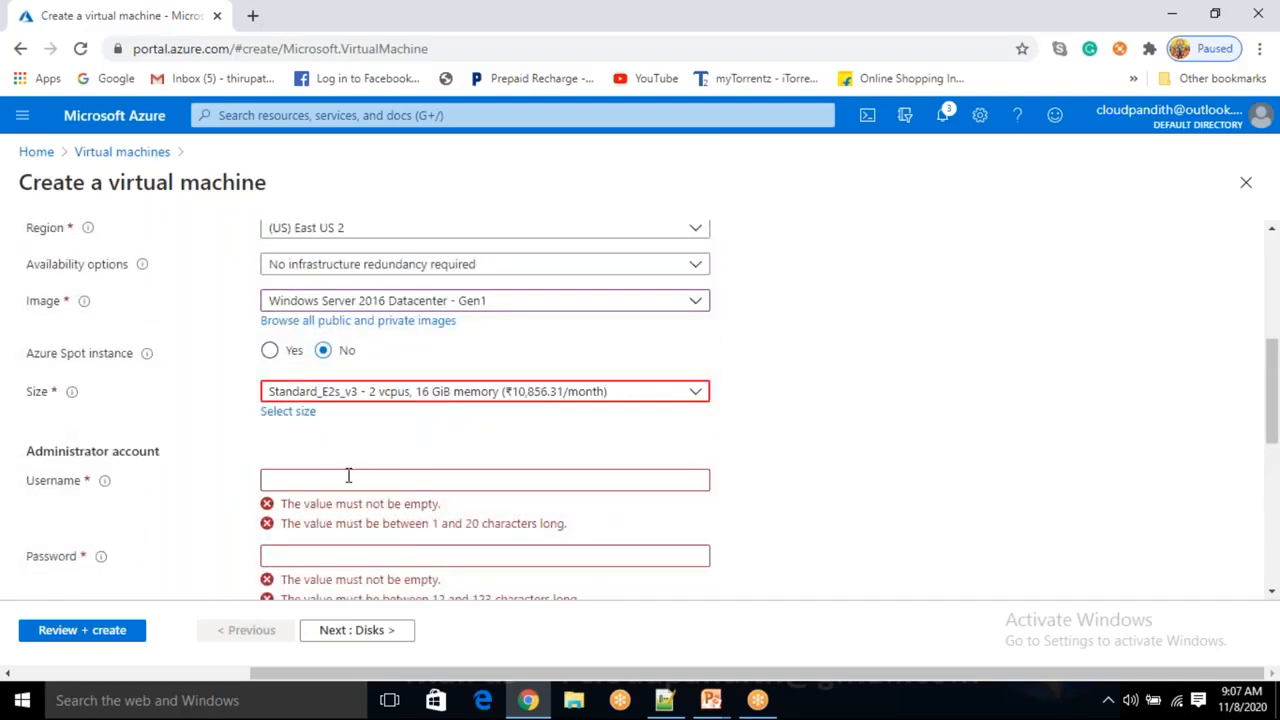
Fill in the administrator username, password and matching confirmation, then go to Review + create
{"action": "left_click", "coordinate": [349, 477]}
{"action": "type", "text": "mal"}
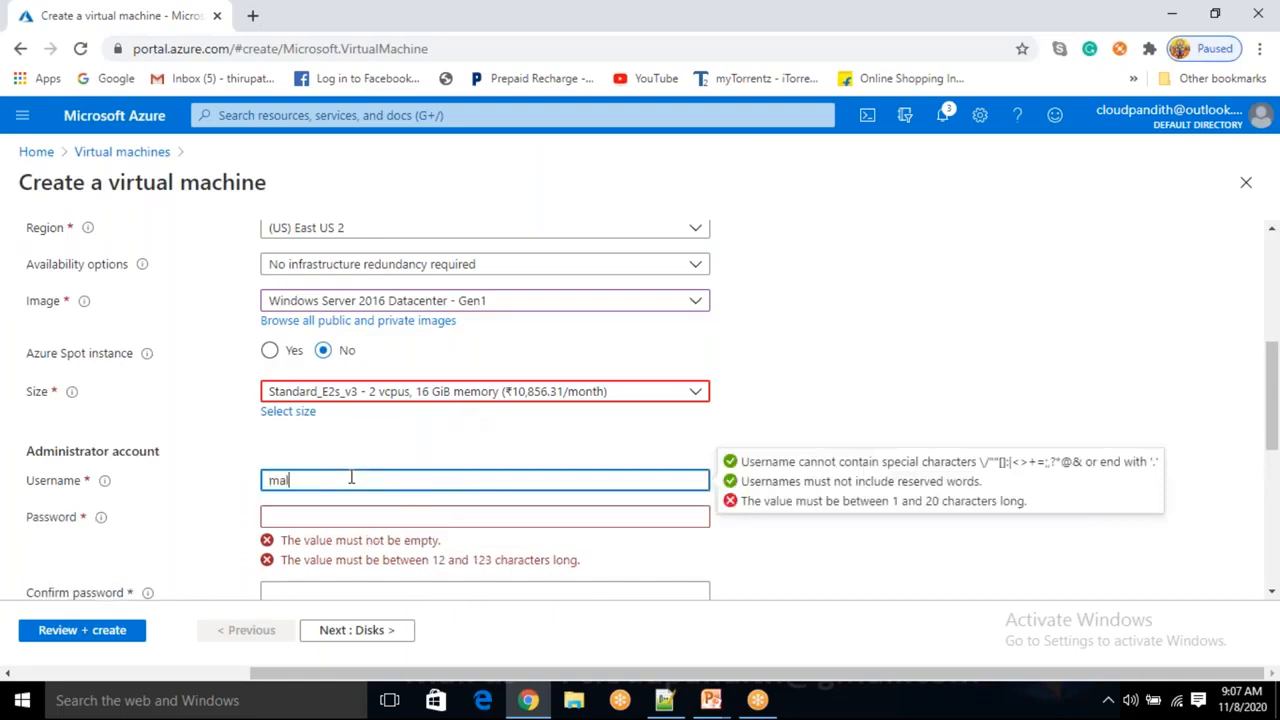
{"action": "type", "text": "laiah"}
{"action": "key", "text": "Tab"}
{"action": "key", "text": "ctrl+v"}
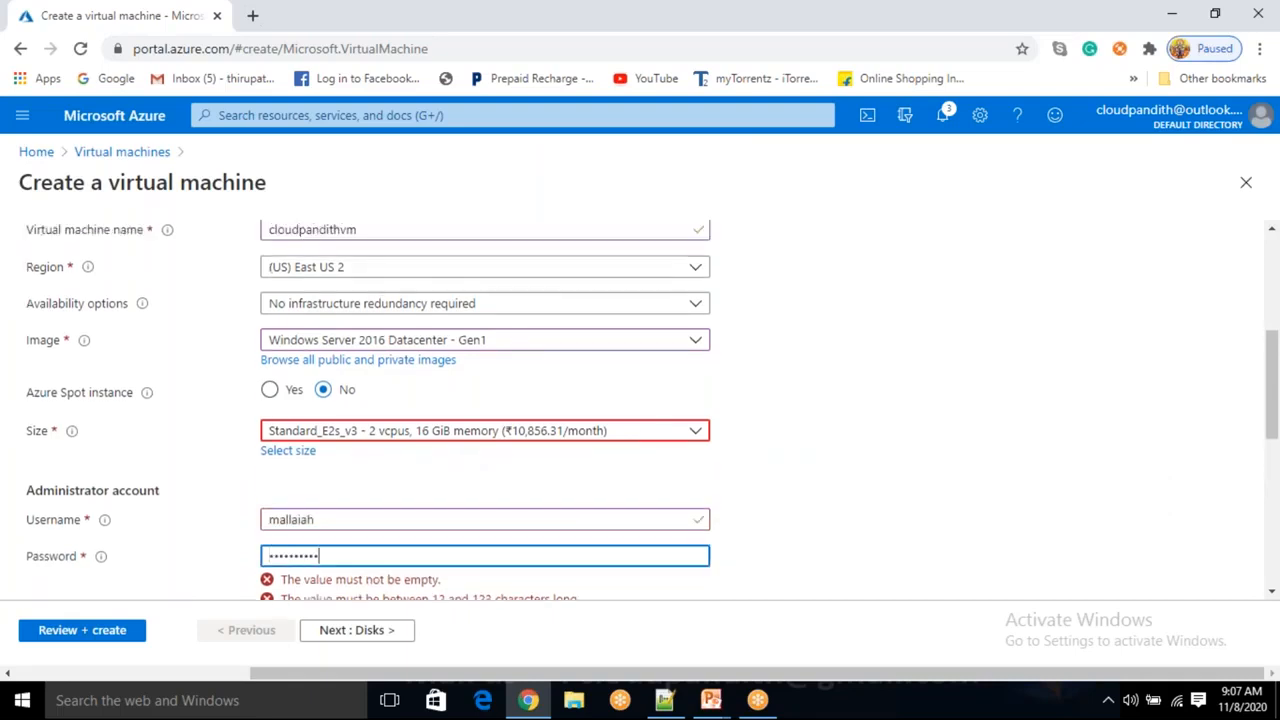
{"action": "key", "text": "Tab"}
{"action": "type", "text": "•••••••"}
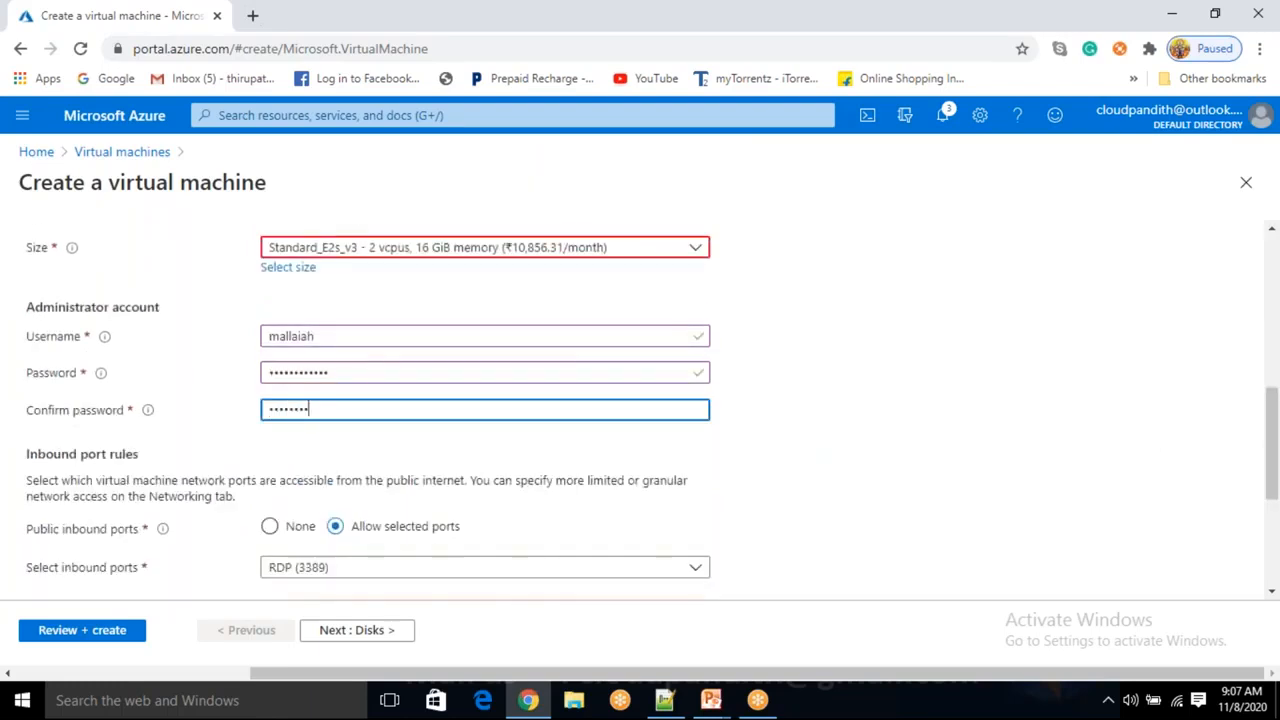
{"action": "key", "text": "BackSpace"}
{"action": "key", "text": "BackSpace"}
{"action": "key", "text": "BackSpace"}
{"action": "key", "text": "BackSpace"}
{"action": "key", "text": "BackSpace"}
{"action": "key", "text": "BackSpace"}
{"action": "key", "text": "BackSpace"}
{"action": "key", "text": "BackSpace"}
{"action": "type", "text": "••••••••••••"}
{"action": "scroll", "coordinate": [191, 540], "scroll_direction": "down", "scroll_amount": 1}
{"action": "left_click", "coordinate": [94, 637]}
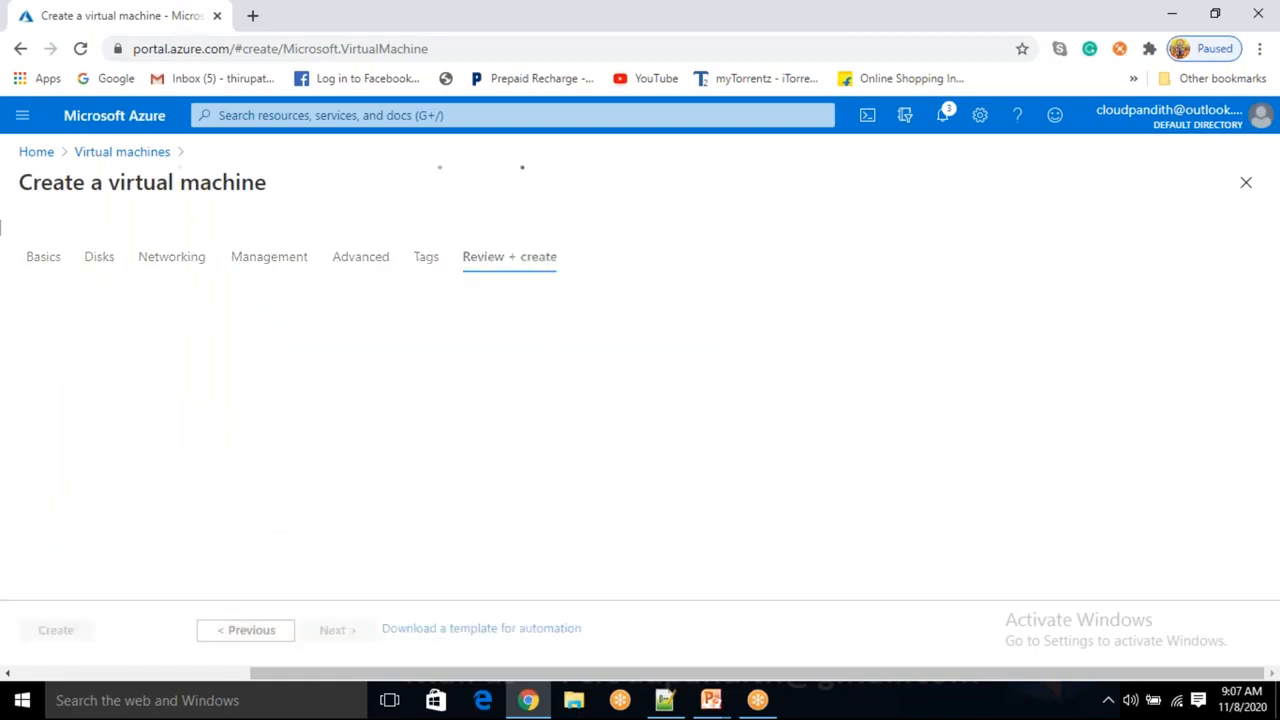
Create the virtual machine once validation has passed
{"action": "left_click_drag", "start_coordinate": [116, 245], "coordinate": [243, 258]}
{"action": "left_click", "coordinate": [243, 258]}
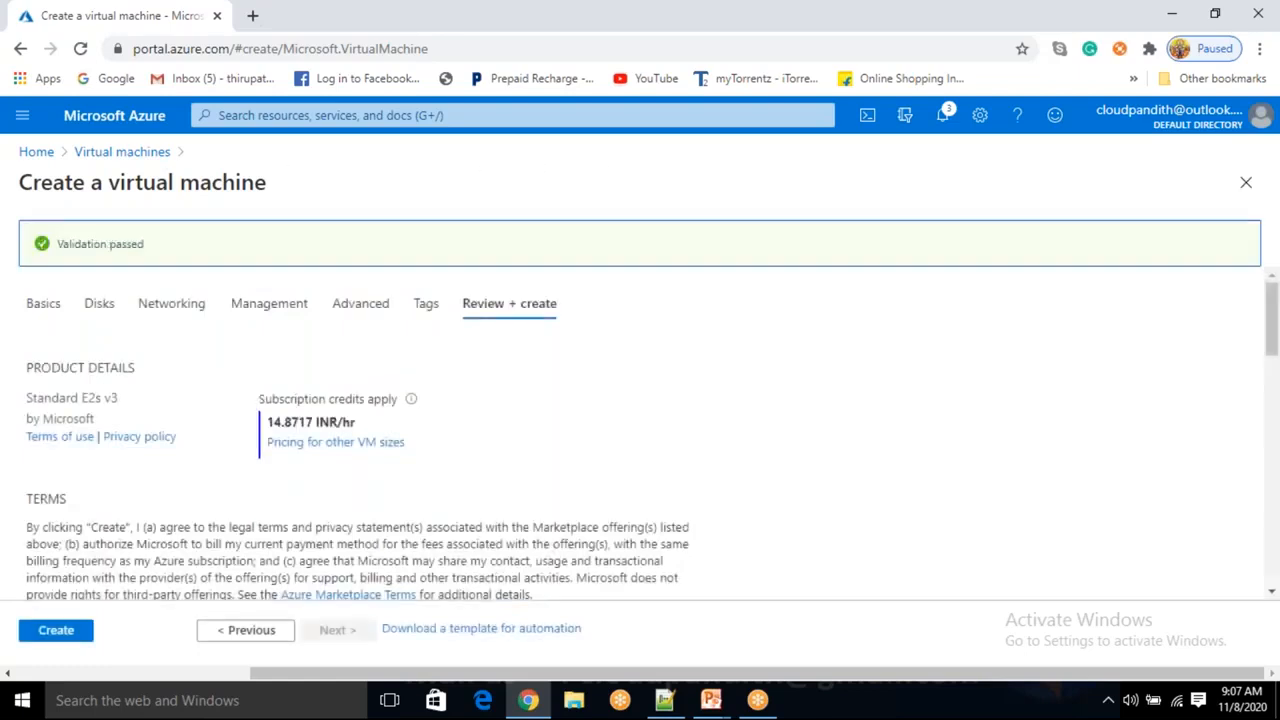
{"action": "left_click", "coordinate": [77, 629]}
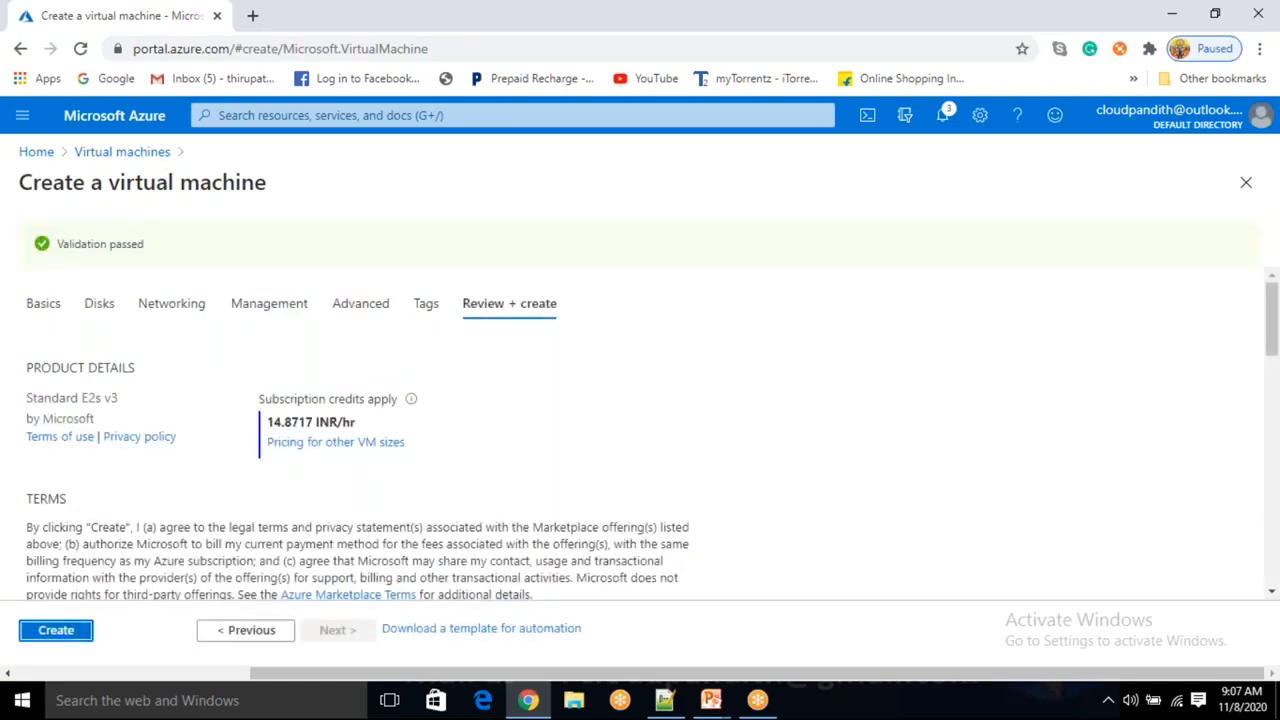
{"action": "left_click", "coordinate": [57, 631]}
Open two new browser tabs on portal.azure.com and return to the second one
{"action": "left_click", "coordinate": [251, 17]}
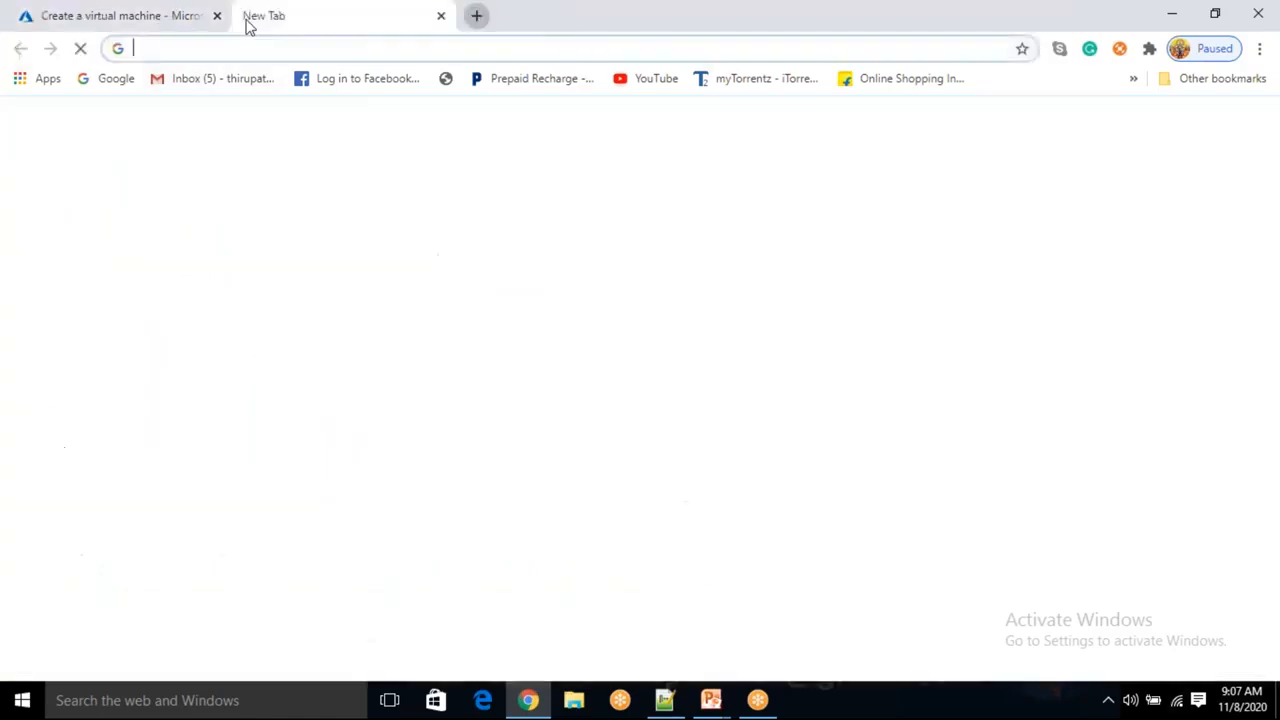
{"action": "type", "text": "po"}
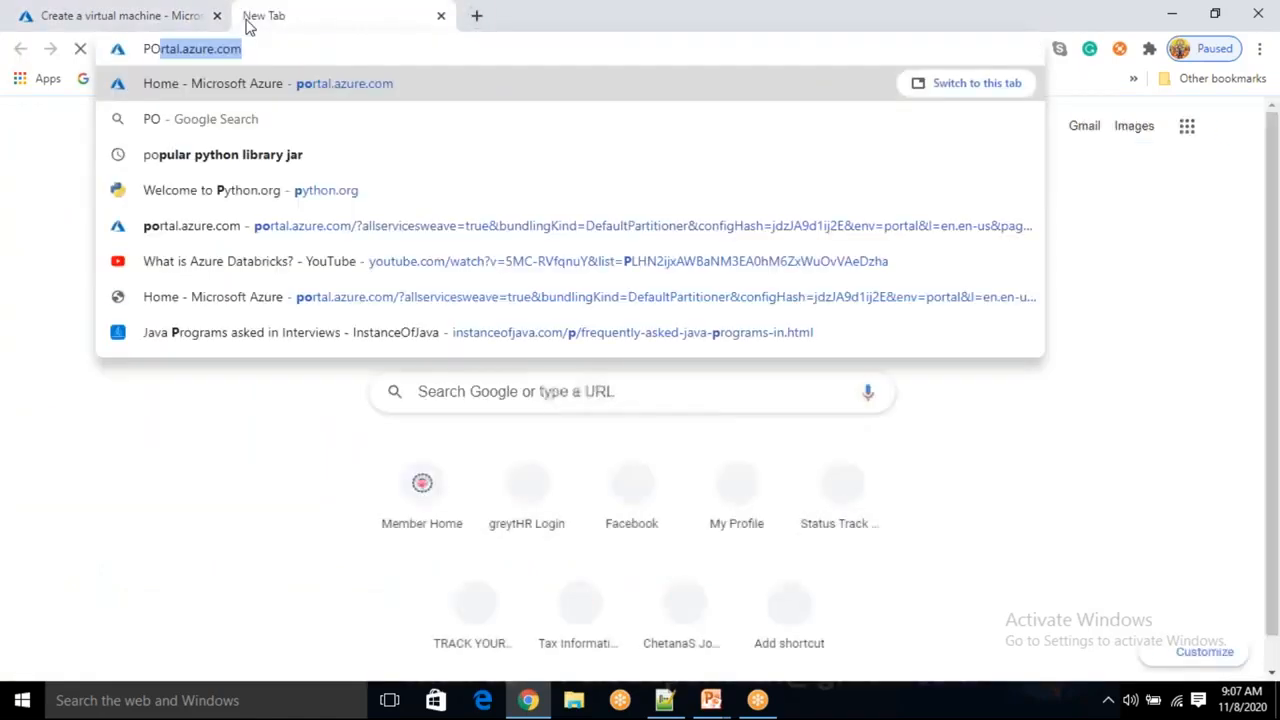
{"action": "key", "text": "Return"}
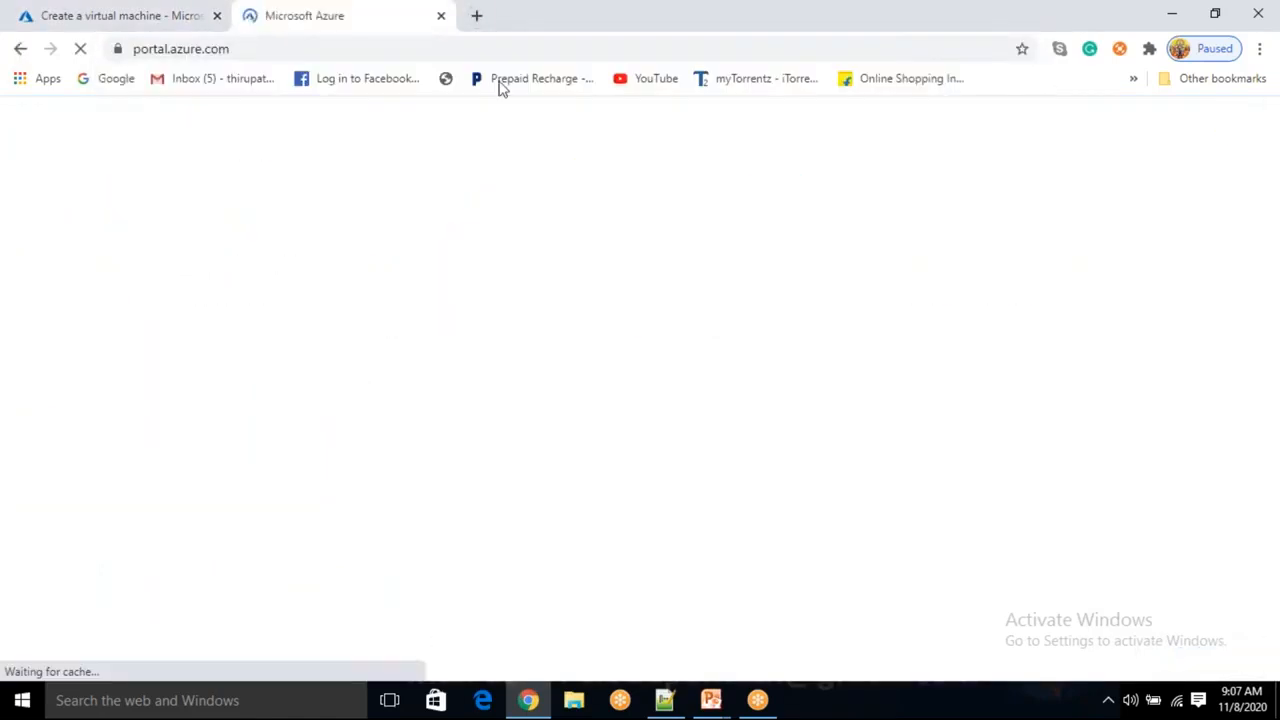
{"action": "left_click", "coordinate": [476, 18]}
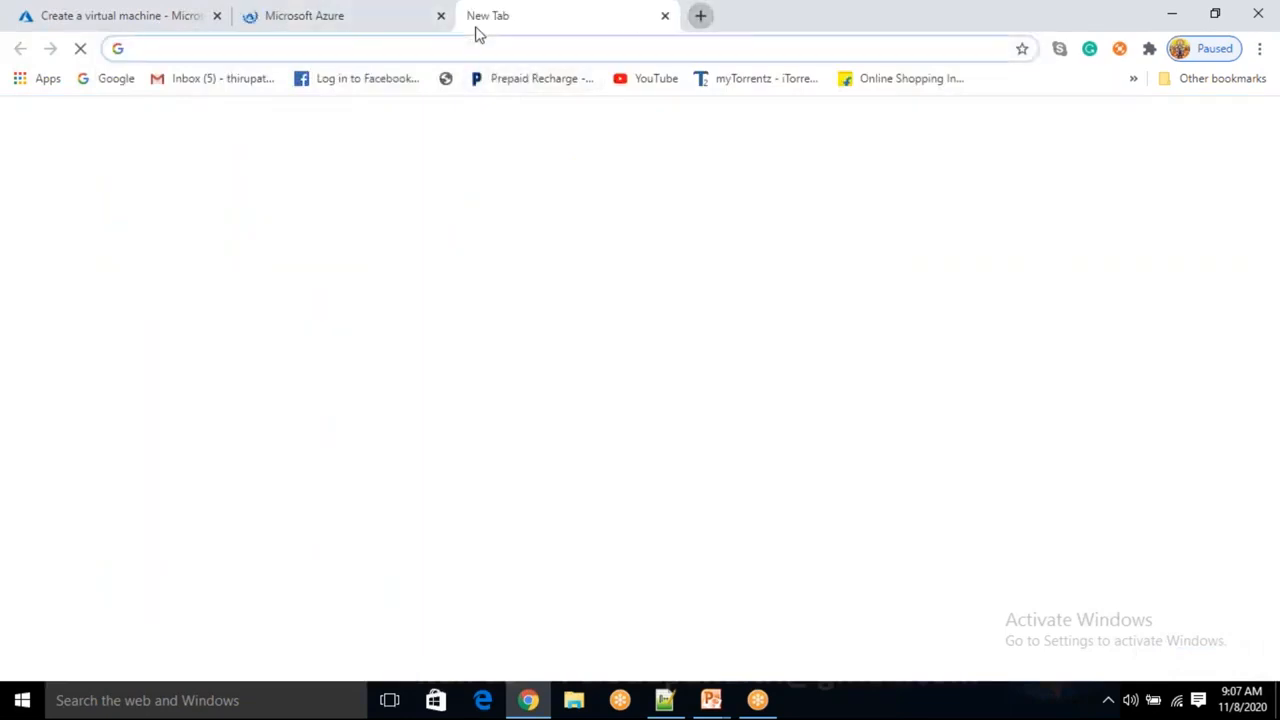
{"action": "type", "text": "p"}
{"action": "key", "text": "Return"}
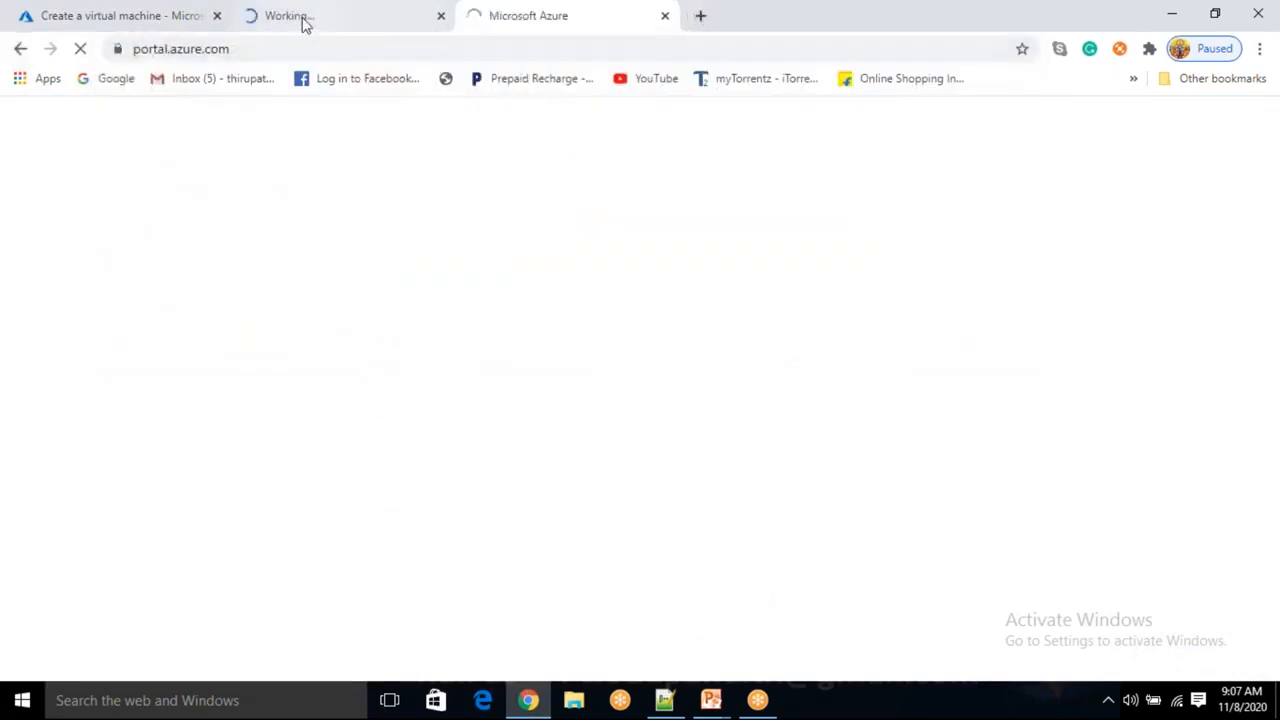
{"action": "left_click", "coordinate": [305, 20]}
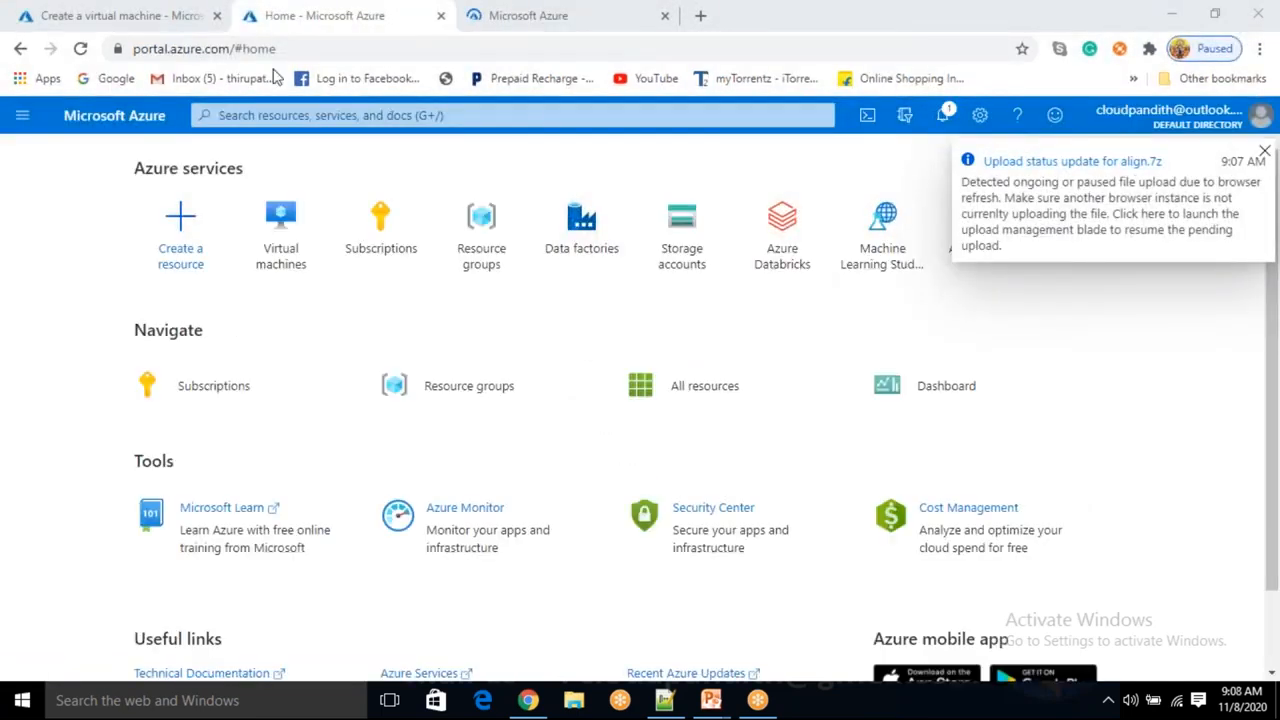
Start a new storage account in resource group cloudpandith-BI-Master-Program
{"action": "left_click", "coordinate": [700, 262]}
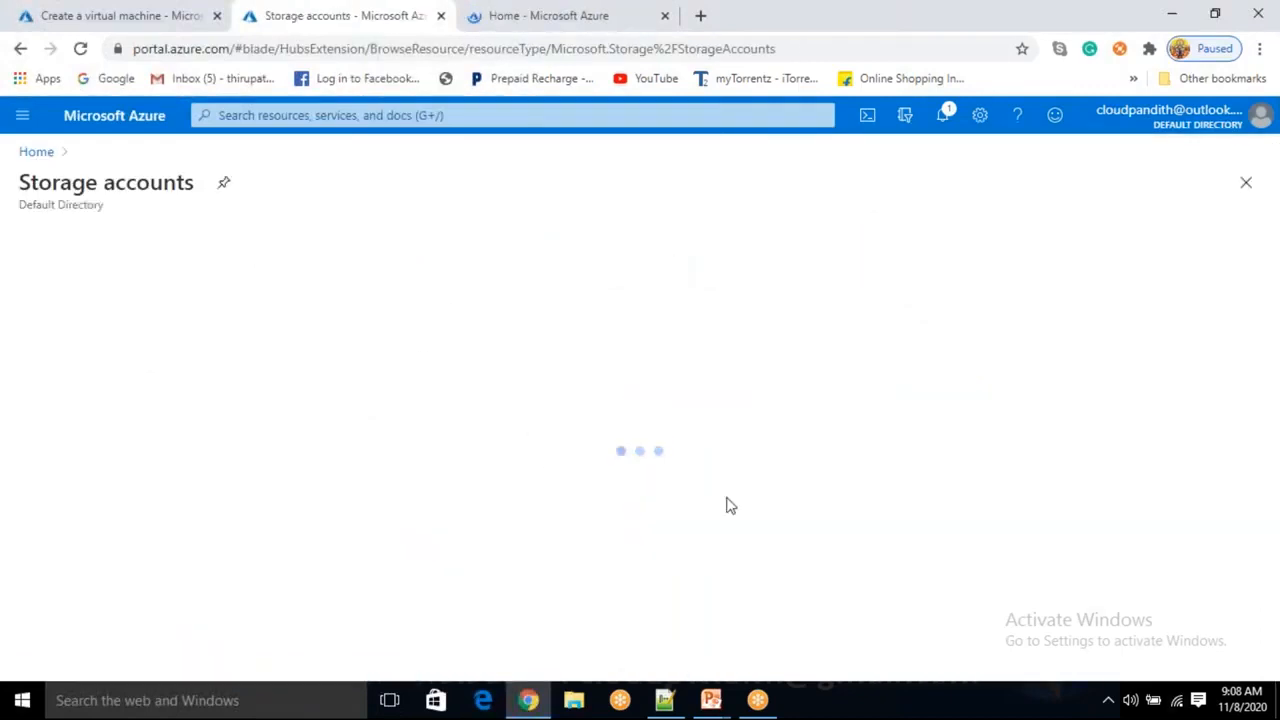
{"action": "left_click", "coordinate": [52, 243]}
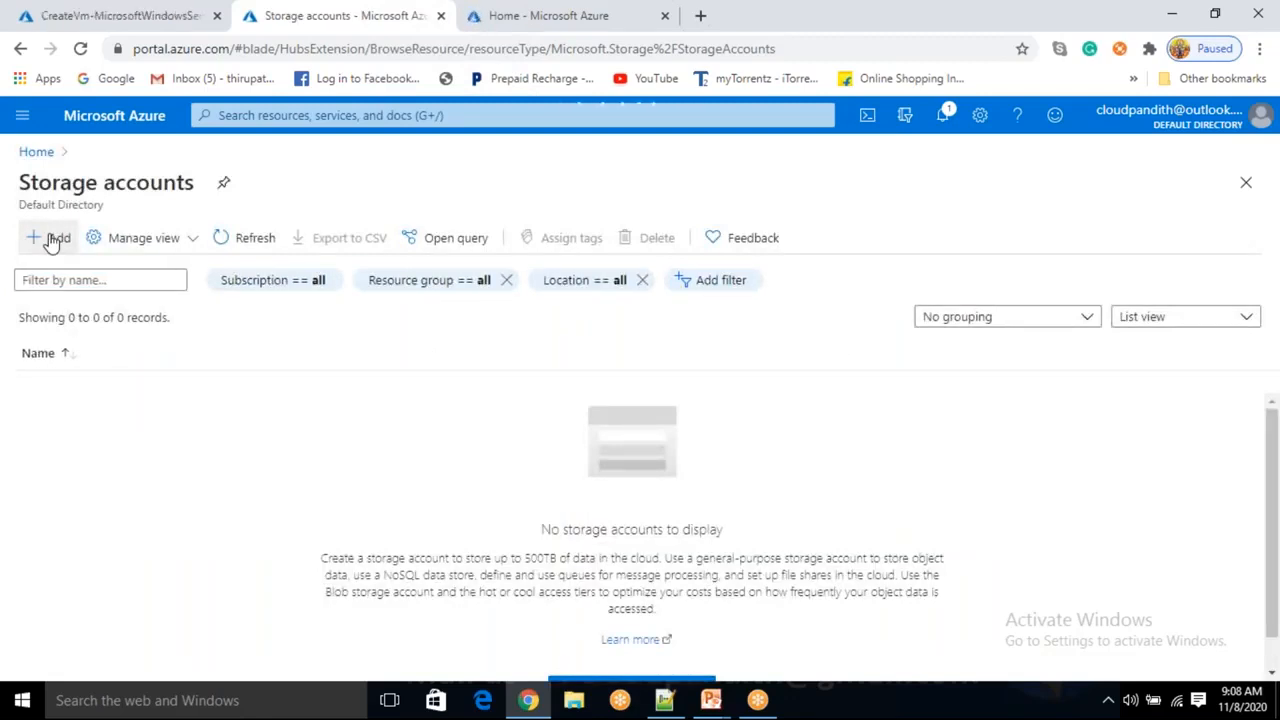
{"action": "left_click", "coordinate": [52, 243]}
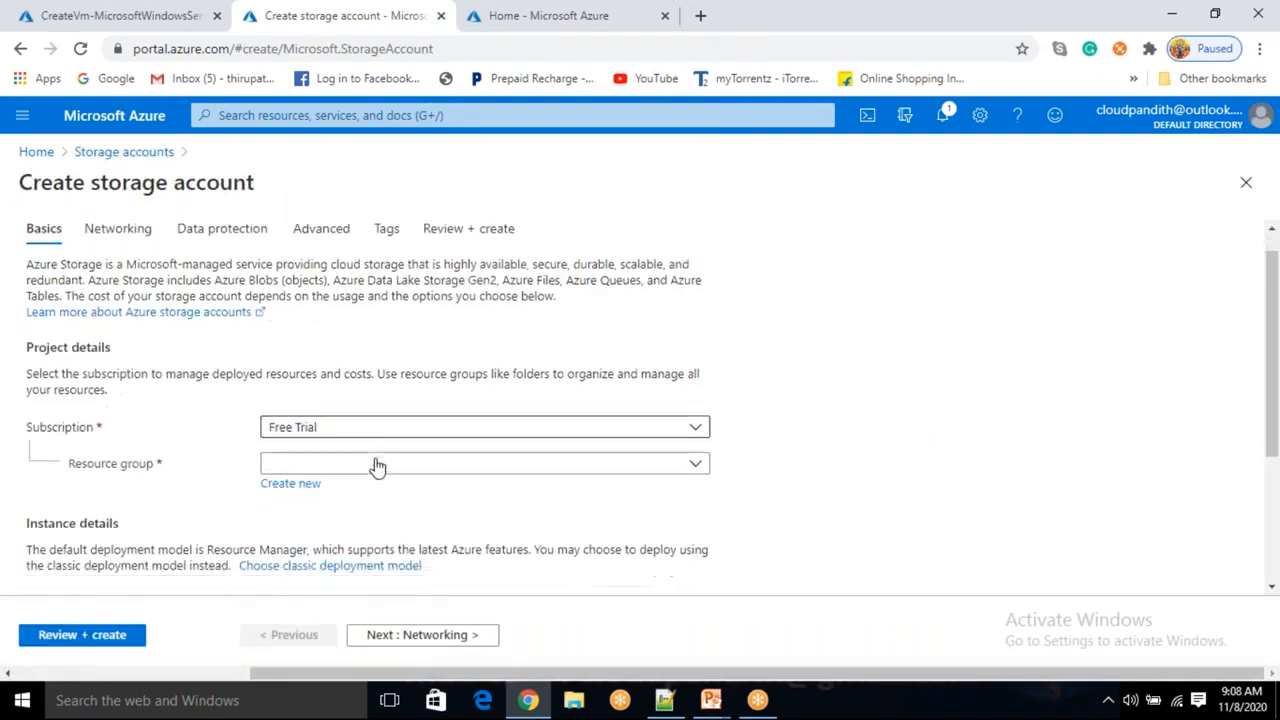
{"action": "scroll", "coordinate": [377, 467], "scroll_direction": "down", "scroll_amount": 1}
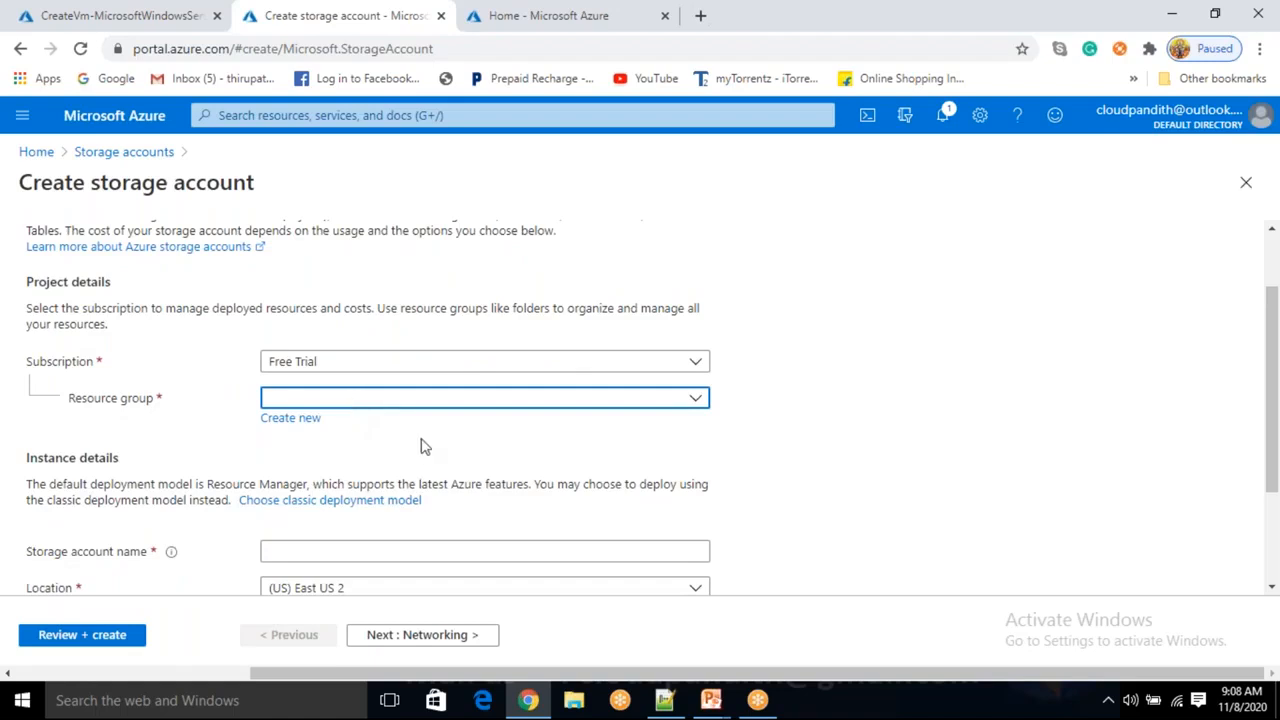
{"action": "left_click", "coordinate": [412, 400]}
{"action": "left_click", "coordinate": [305, 452]}
Name the account cloudpanditheastus, set location (US) East US, and go to review
{"action": "scroll", "coordinate": [420, 474], "scroll_direction": "down", "scroll_amount": 2}
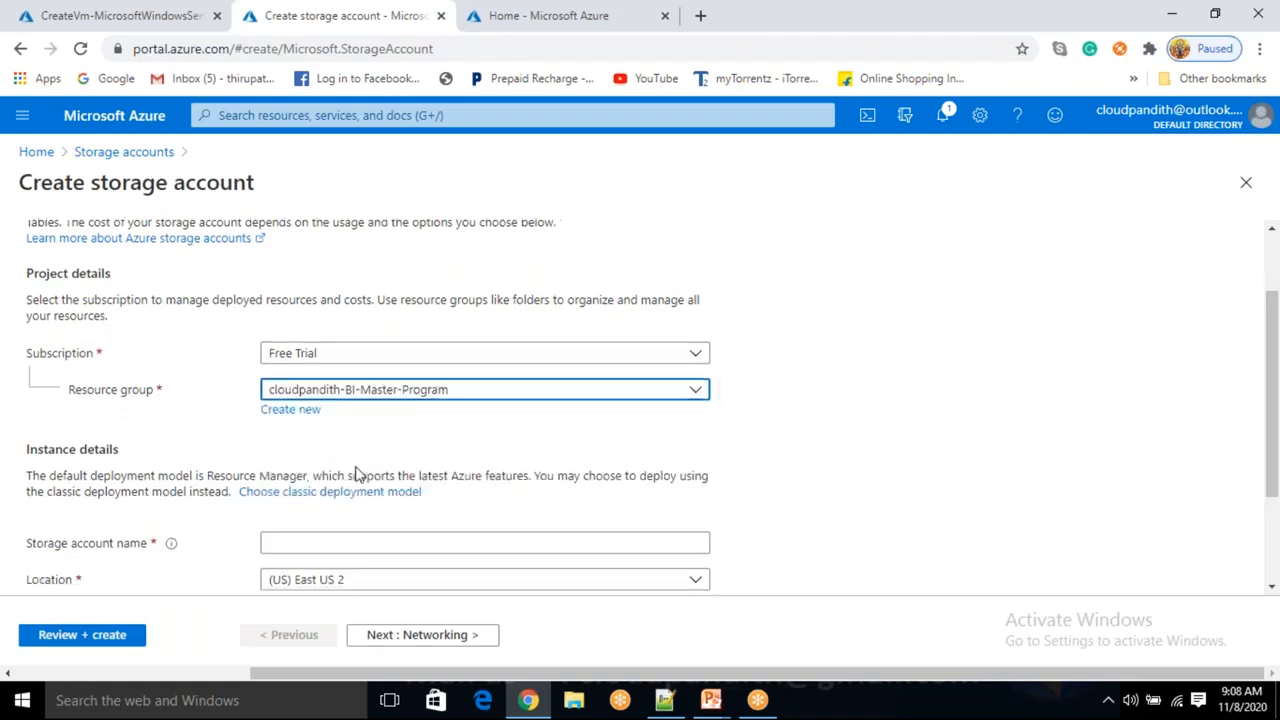
{"action": "left_click", "coordinate": [341, 458]}
{"action": "type", "text": "CLOU"}
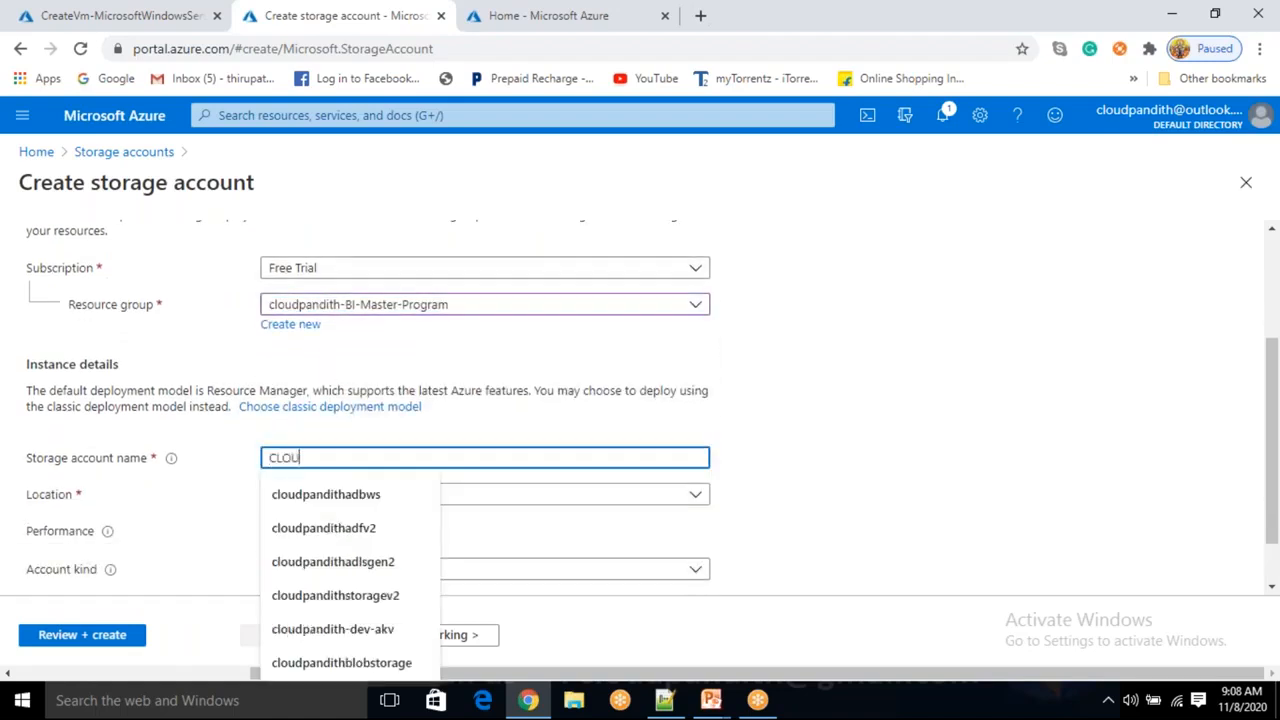
{"action": "type", "text": "DPANDI"}
{"action": "key", "text": "ctrl+a"}
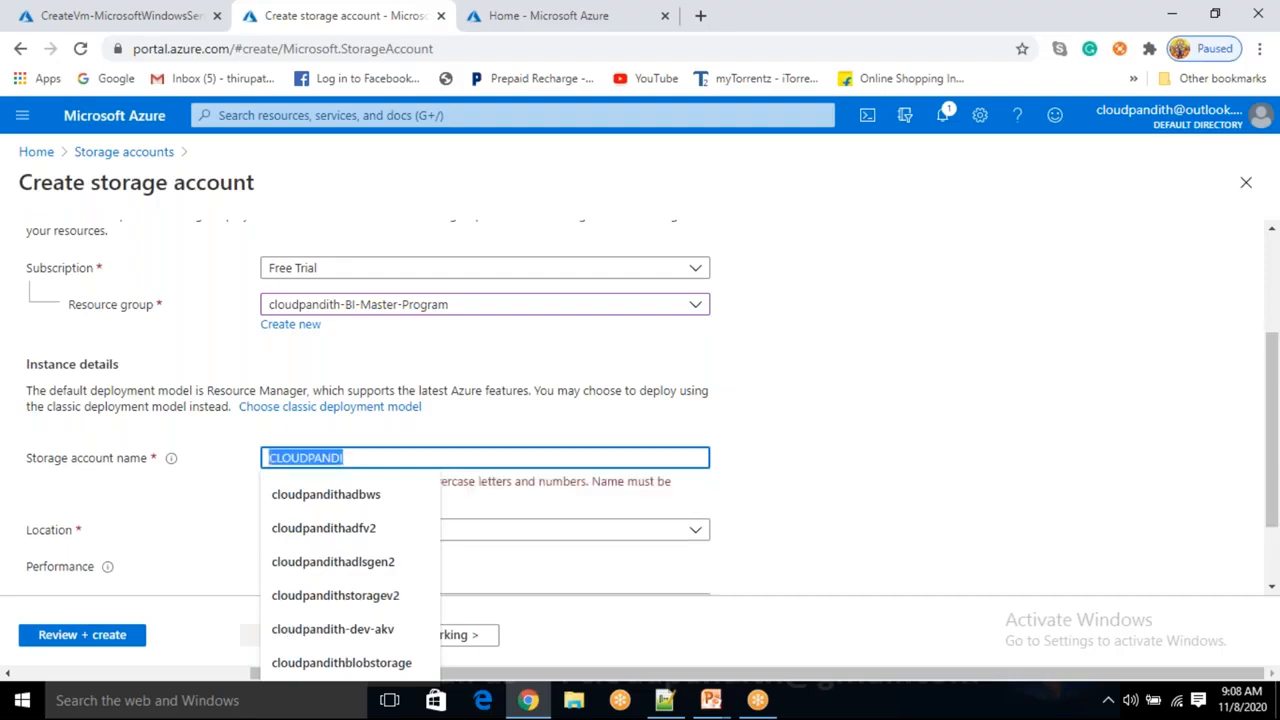
{"action": "type", "text": "cloudpandith"}
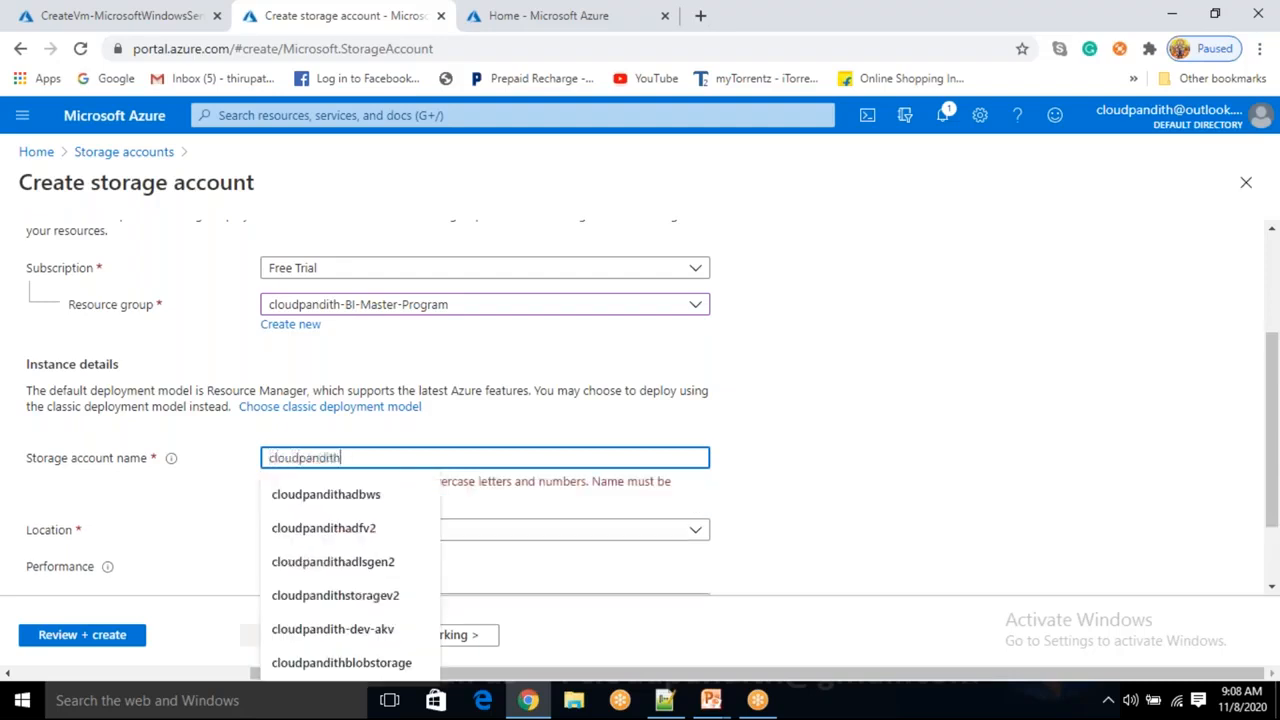
{"action": "type", "text": "eastus"}
{"action": "left_click", "coordinate": [812, 553]}
{"action": "left_click", "coordinate": [392, 504]}
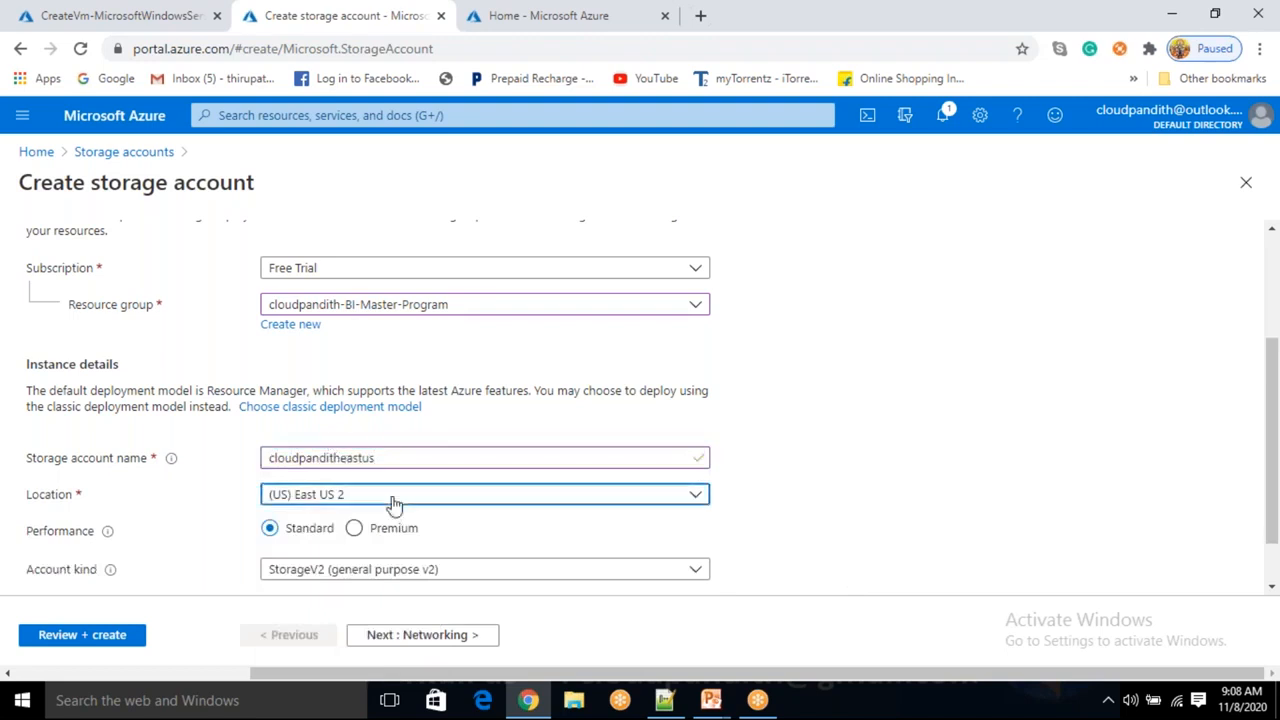
{"action": "type", "text": "east us"}
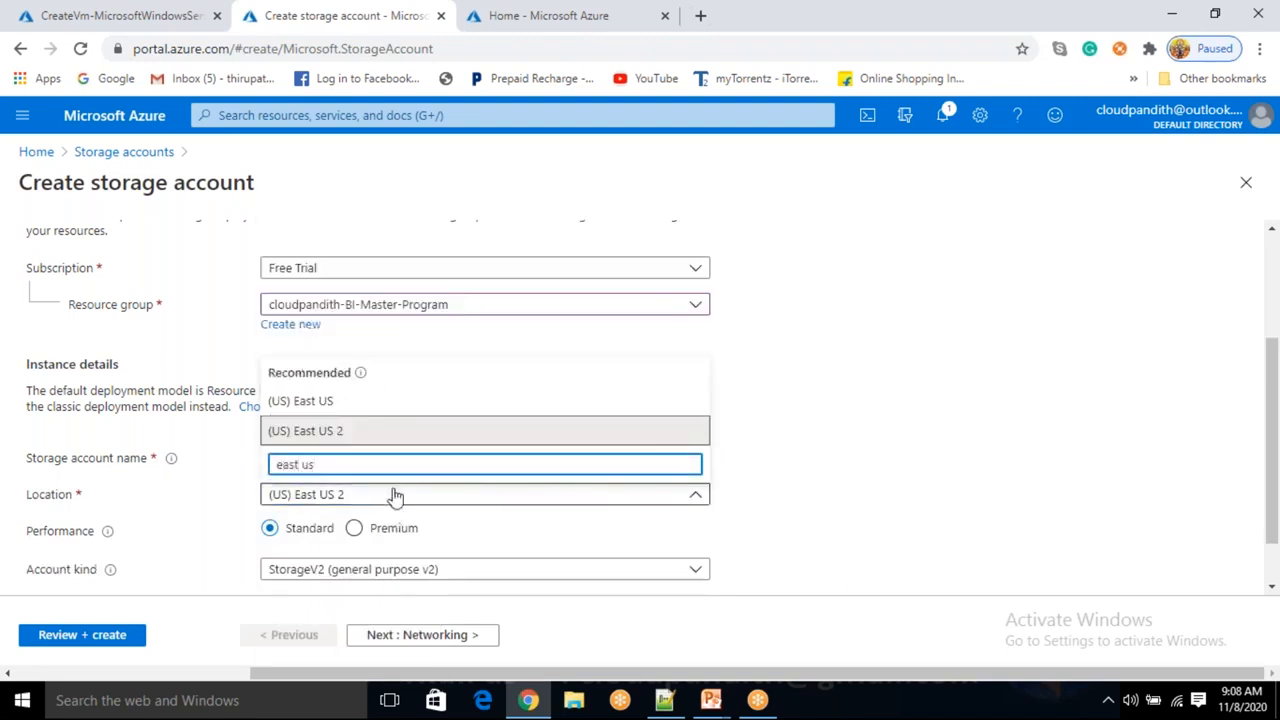
{"action": "left_click", "coordinate": [334, 403]}
{"action": "scroll", "coordinate": [770, 592], "scroll_direction": "down", "scroll_amount": 1}
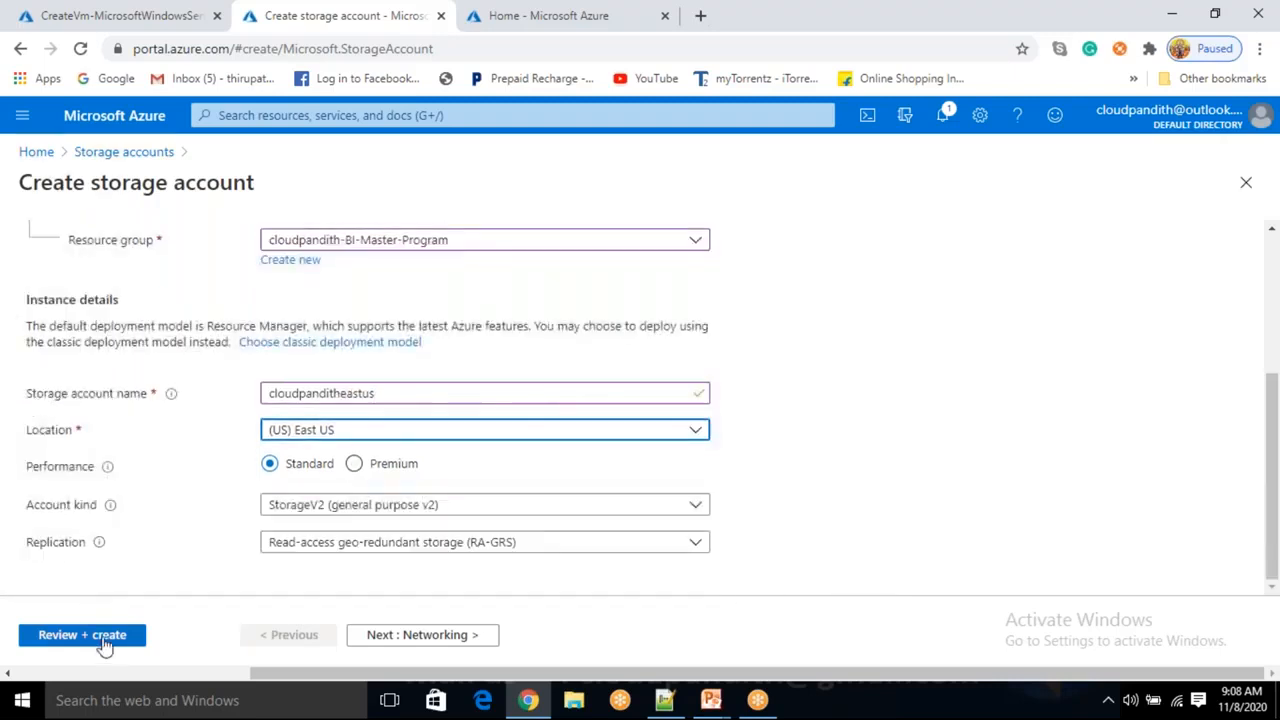
{"action": "left_click", "coordinate": [98, 639]}
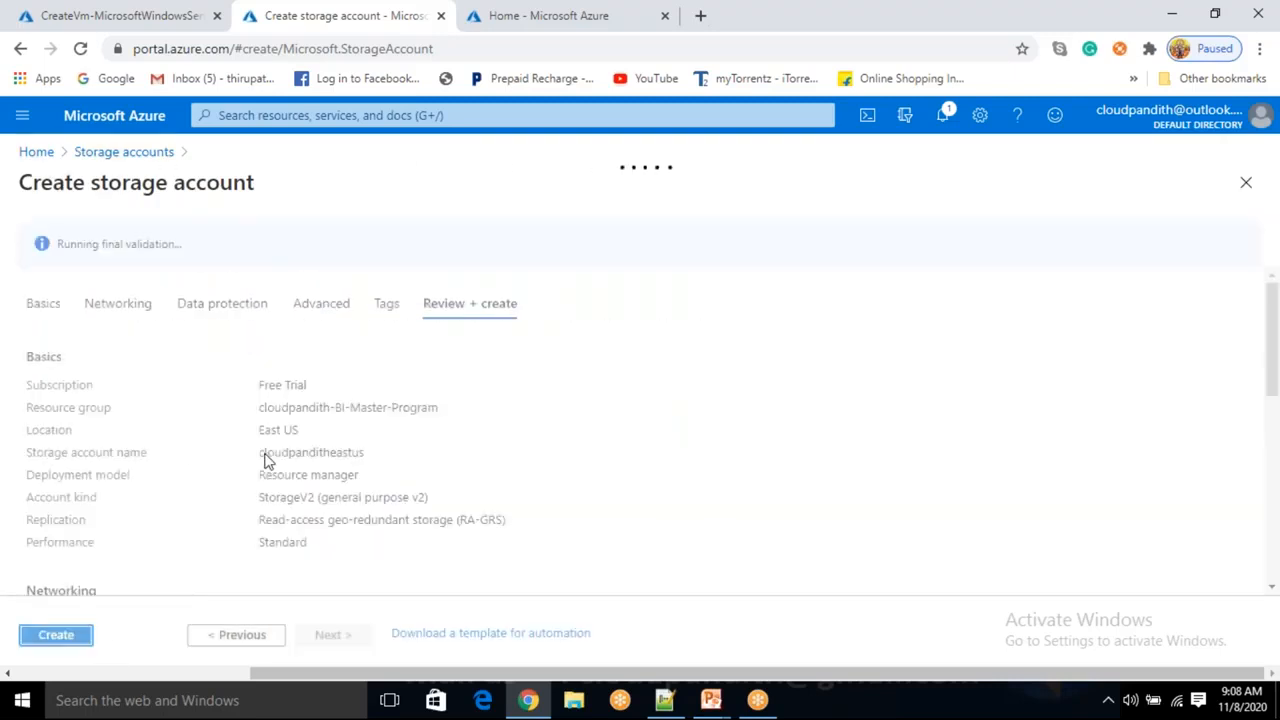
Deploy the cloudpanditheastus account, then begin another from Home > Storage accounts
{"action": "left_click_drag", "start_coordinate": [82, 245], "coordinate": [173, 249]}
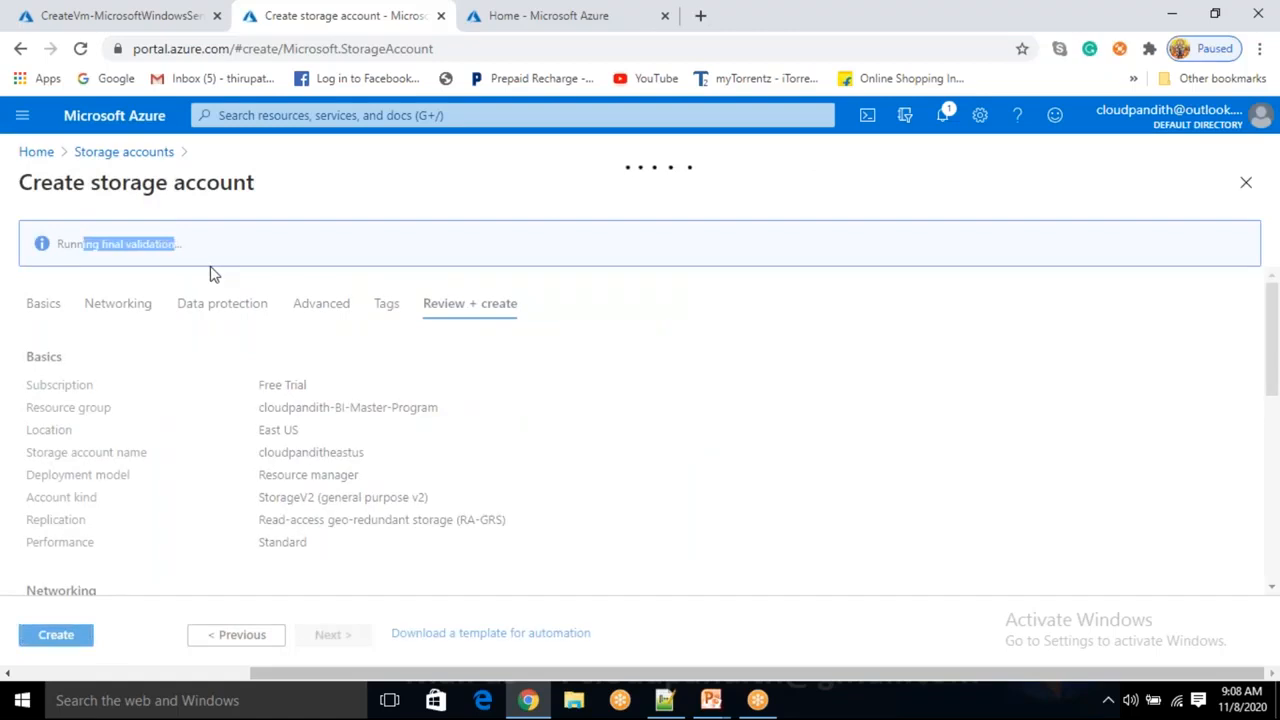
{"action": "left_click", "coordinate": [52, 636]}
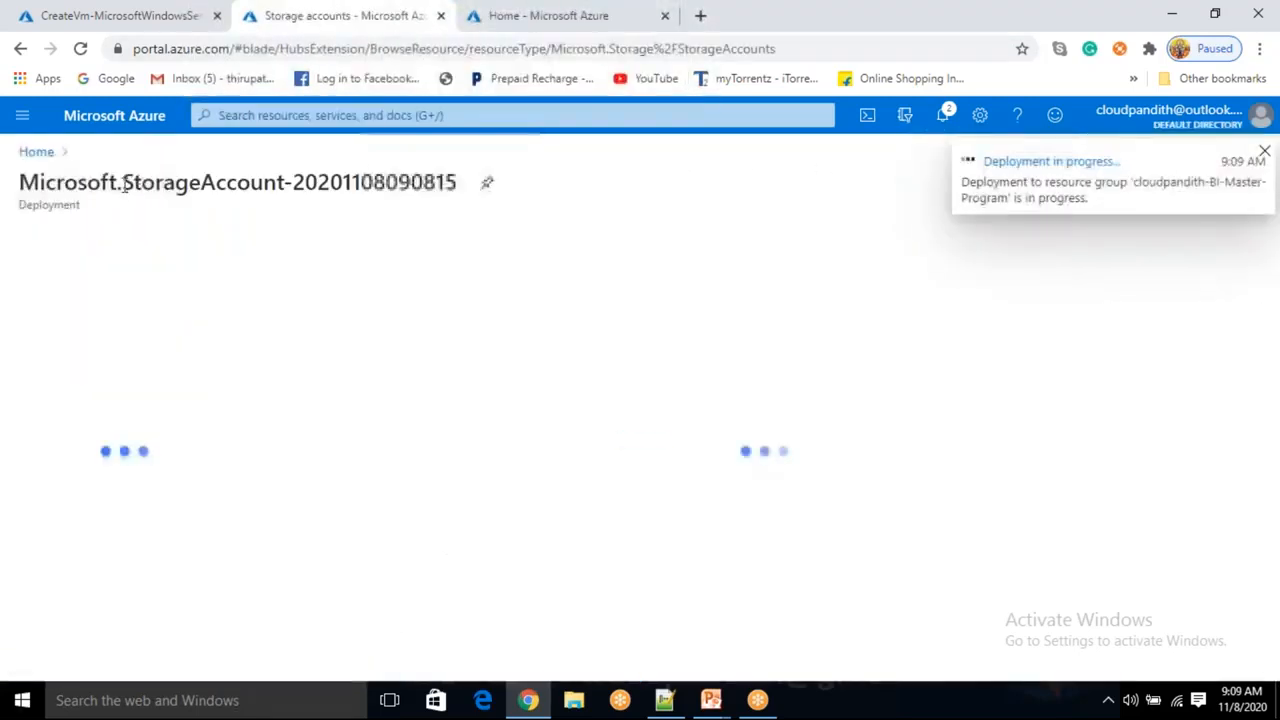
{"action": "left_click", "coordinate": [40, 152]}
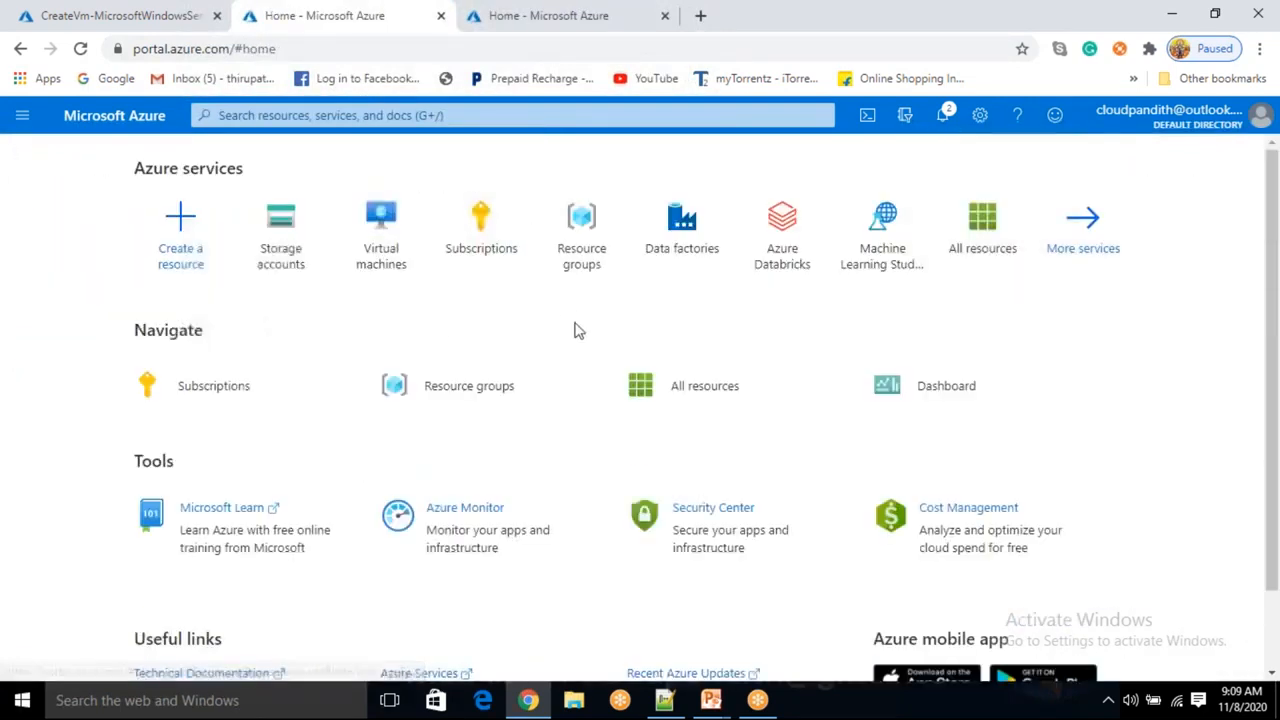
{"action": "left_click", "coordinate": [281, 245]}
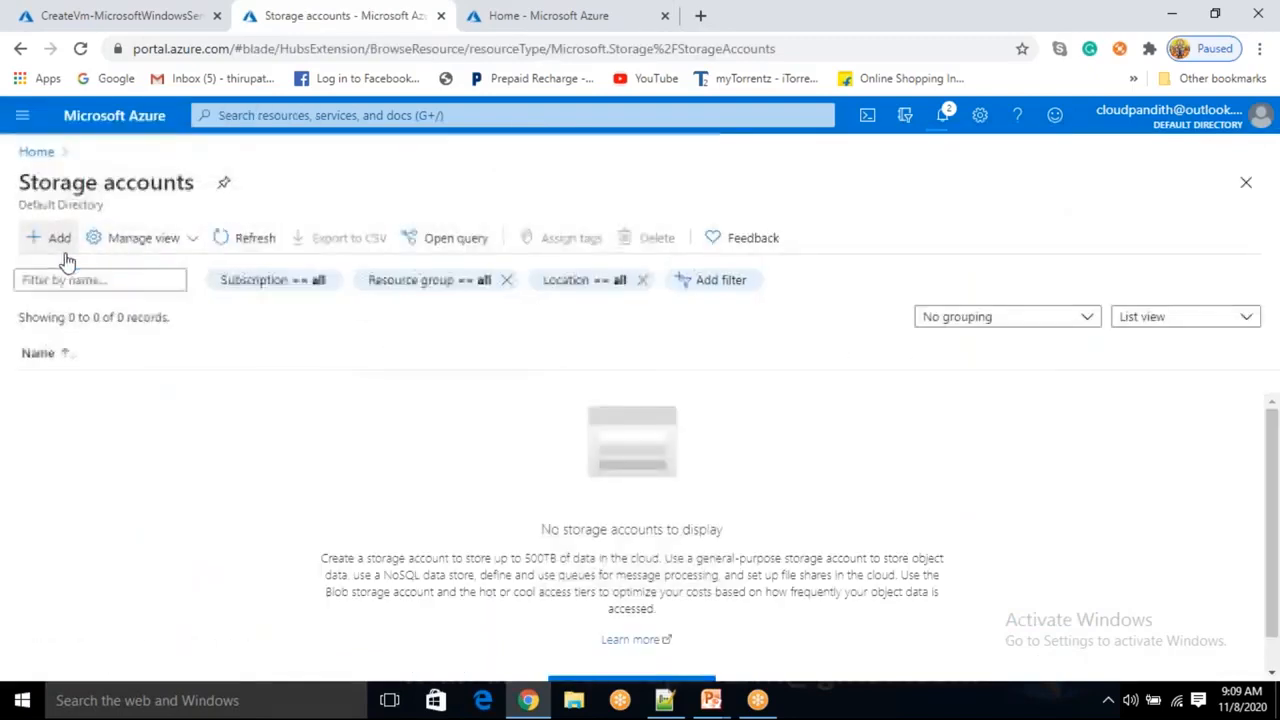
{"action": "left_click", "coordinate": [48, 240]}
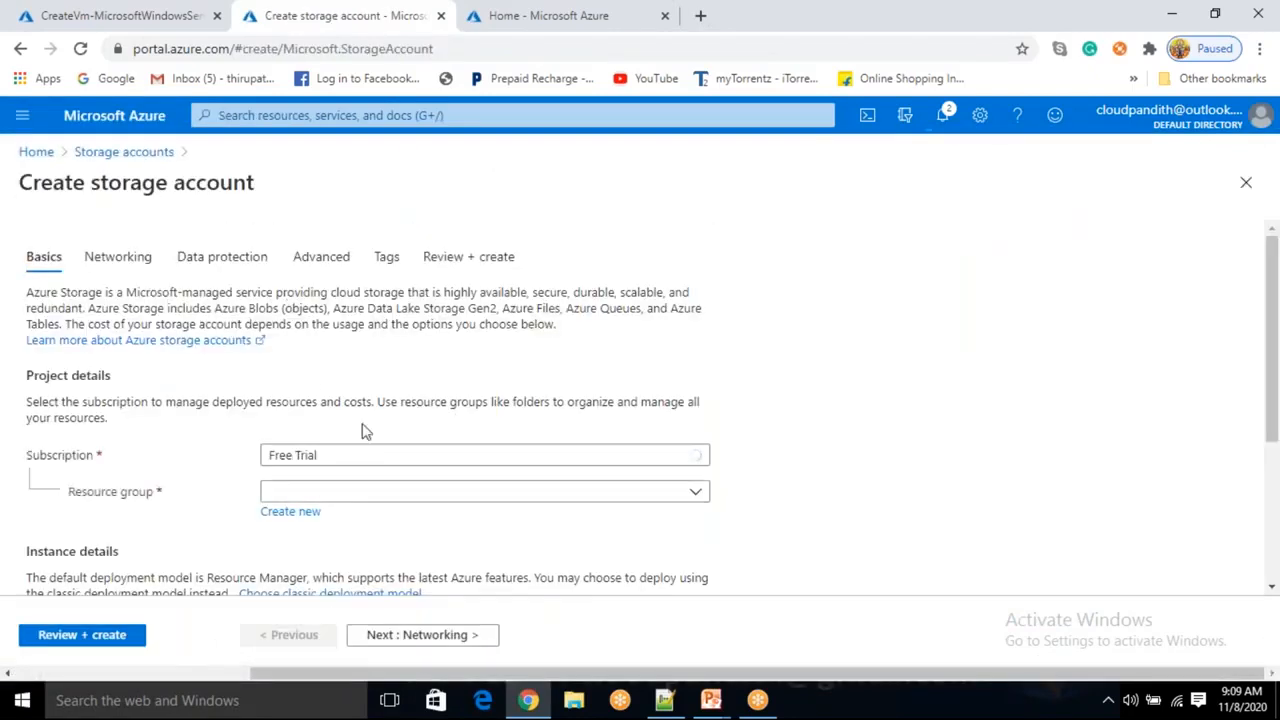
Put the new storage account in cloudpandith-BI-Master-Program and name it cloudpandithindia
{"action": "scroll", "coordinate": [335, 400], "scroll_direction": "down", "scroll_amount": 1}
{"action": "left_click", "coordinate": [335, 398]}
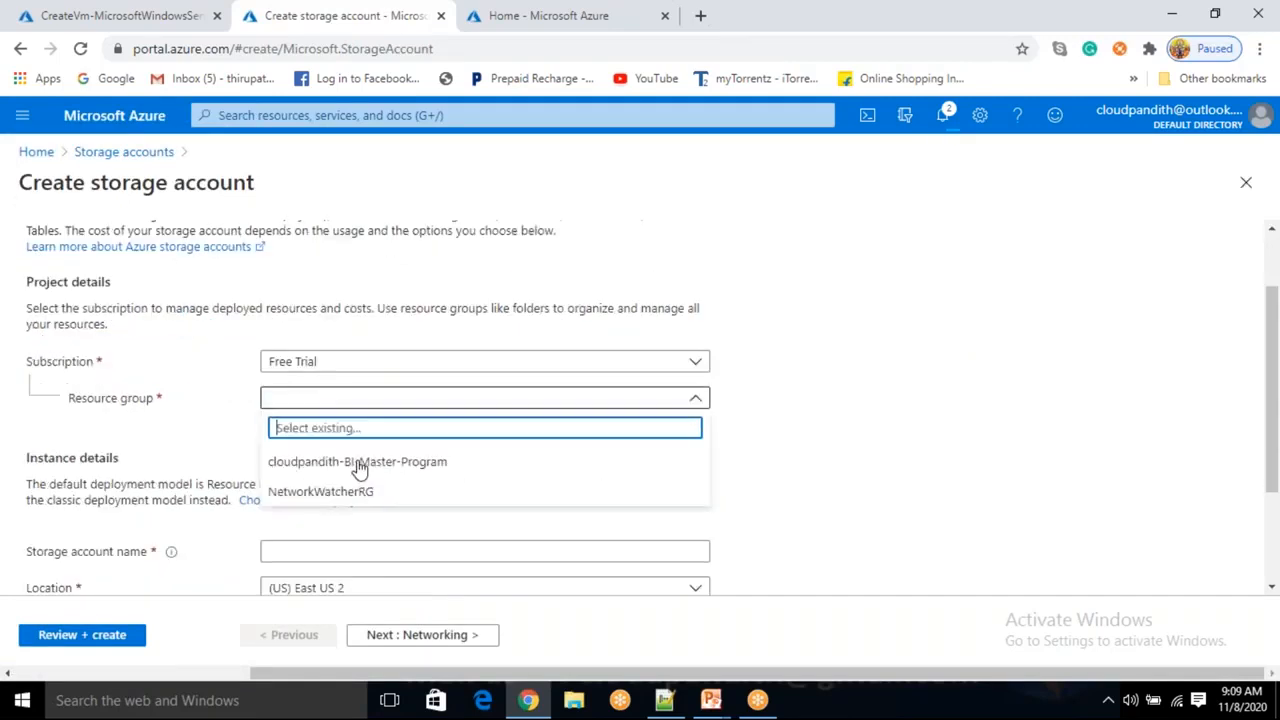
{"action": "left_click", "coordinate": [358, 462]}
{"action": "scroll", "coordinate": [360, 463], "scroll_direction": "down", "scroll_amount": 1}
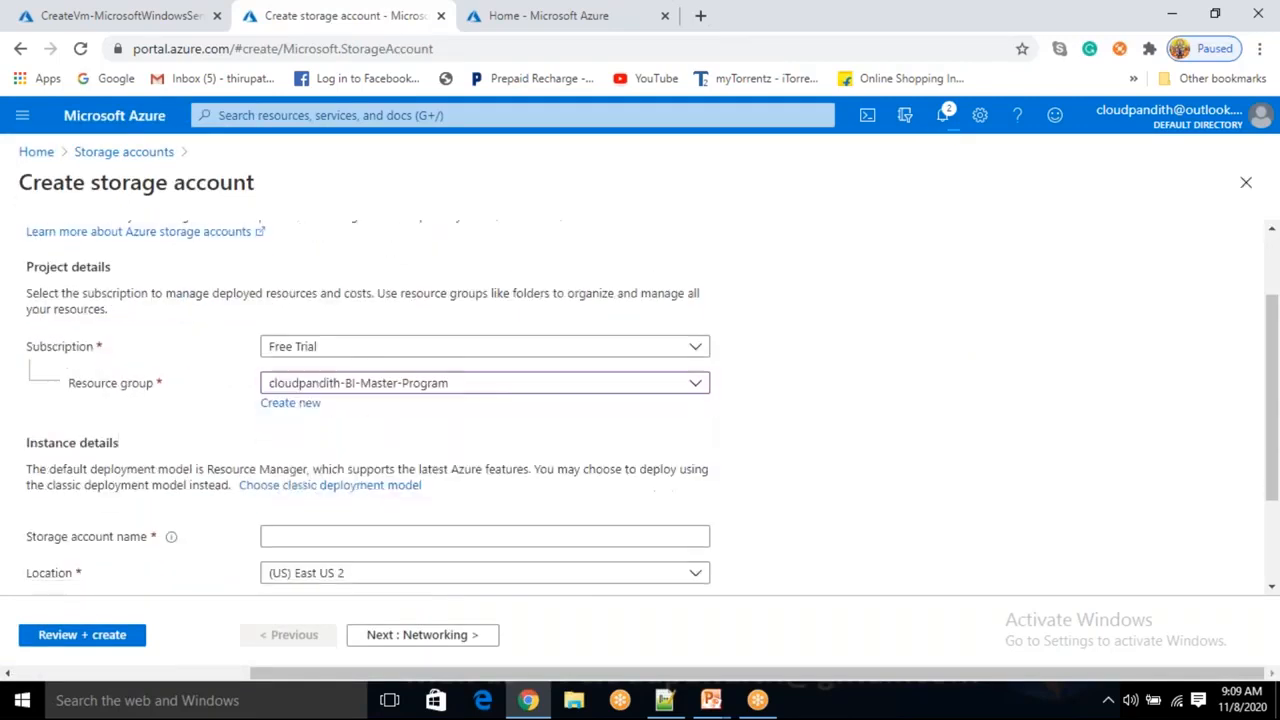
{"action": "left_click", "coordinate": [328, 458]}
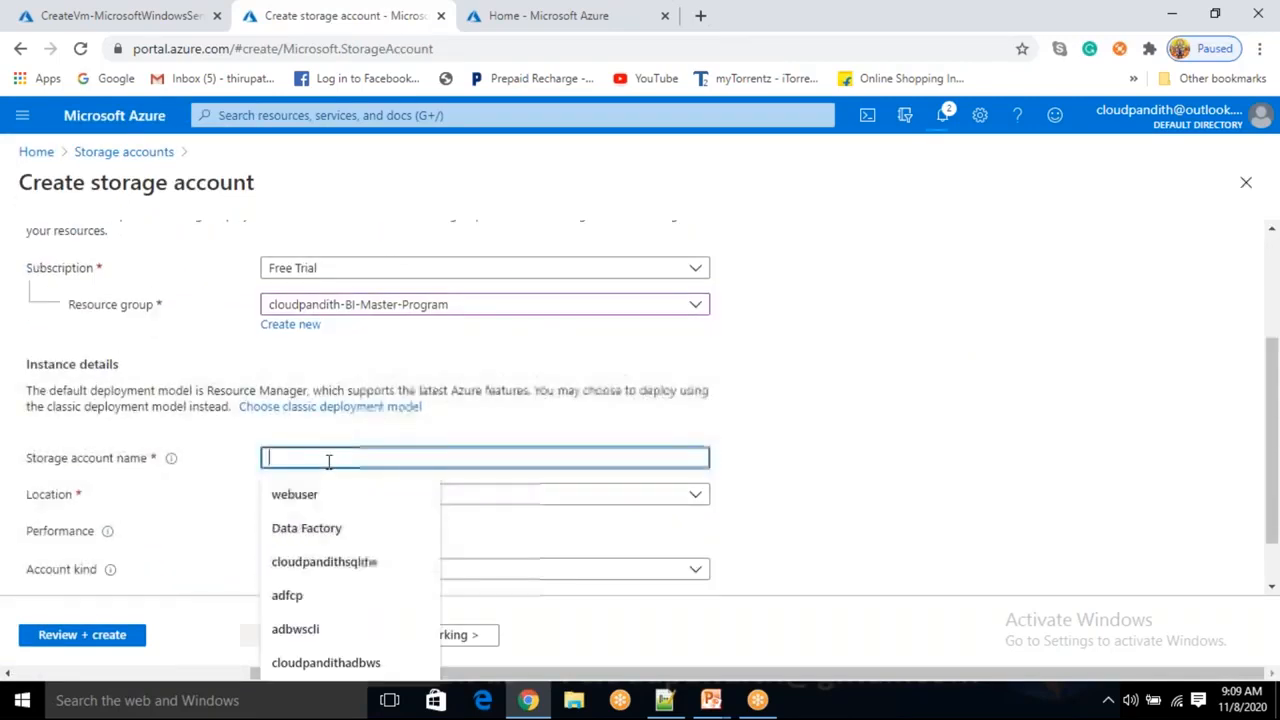
{"action": "type", "text": "cloudpandithindia"}
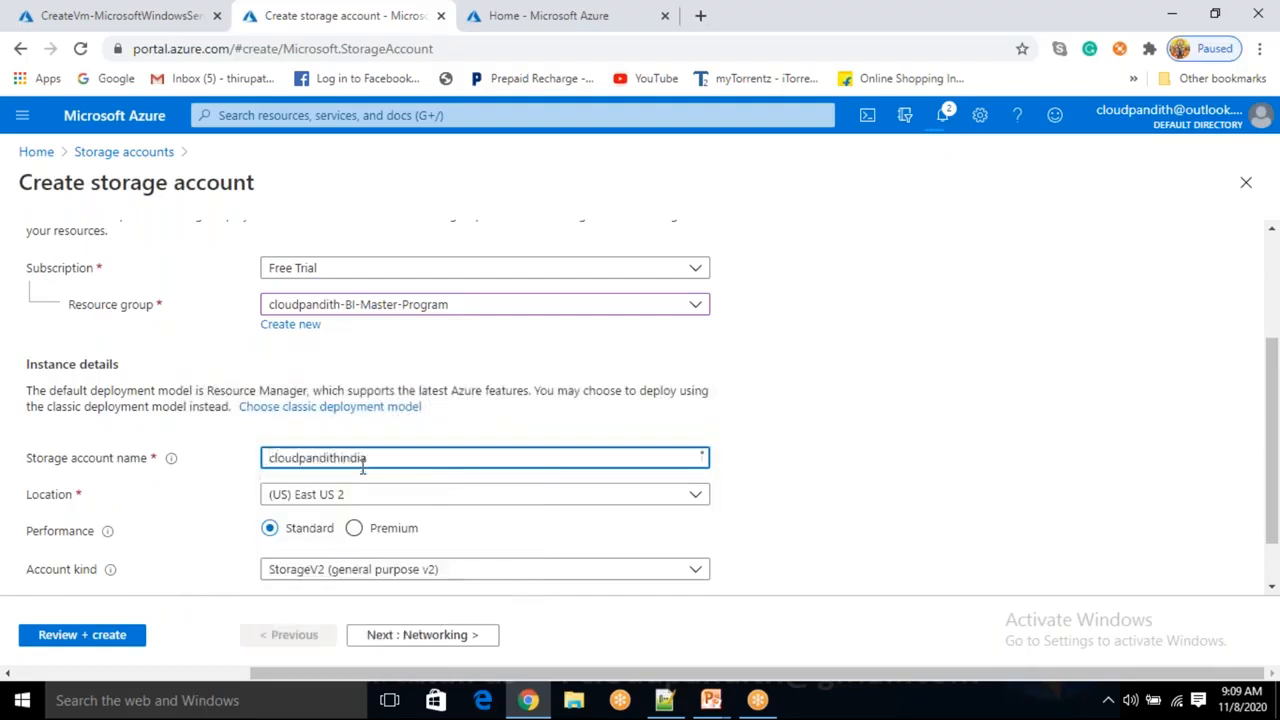
Set its location to South India, review and create it, then return to Azure home
{"action": "scroll", "coordinate": [363, 467], "scroll_direction": "down", "scroll_amount": 1}
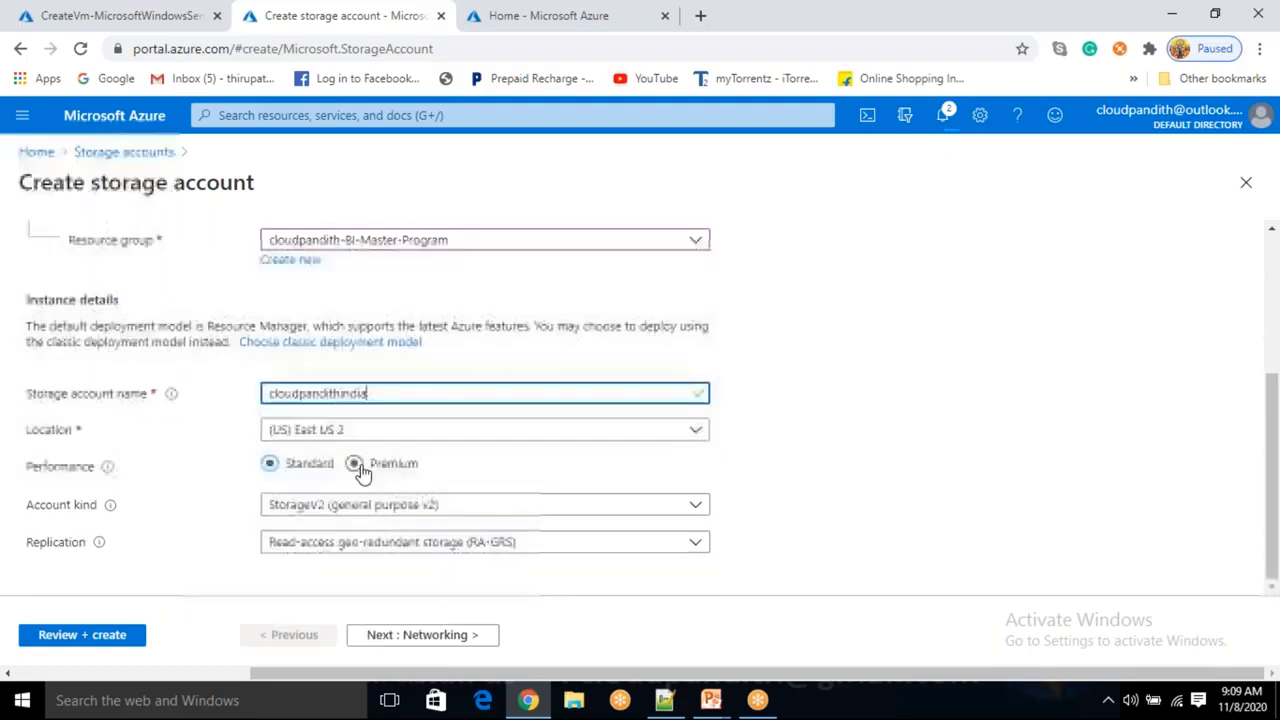
{"action": "left_click", "coordinate": [369, 438]}
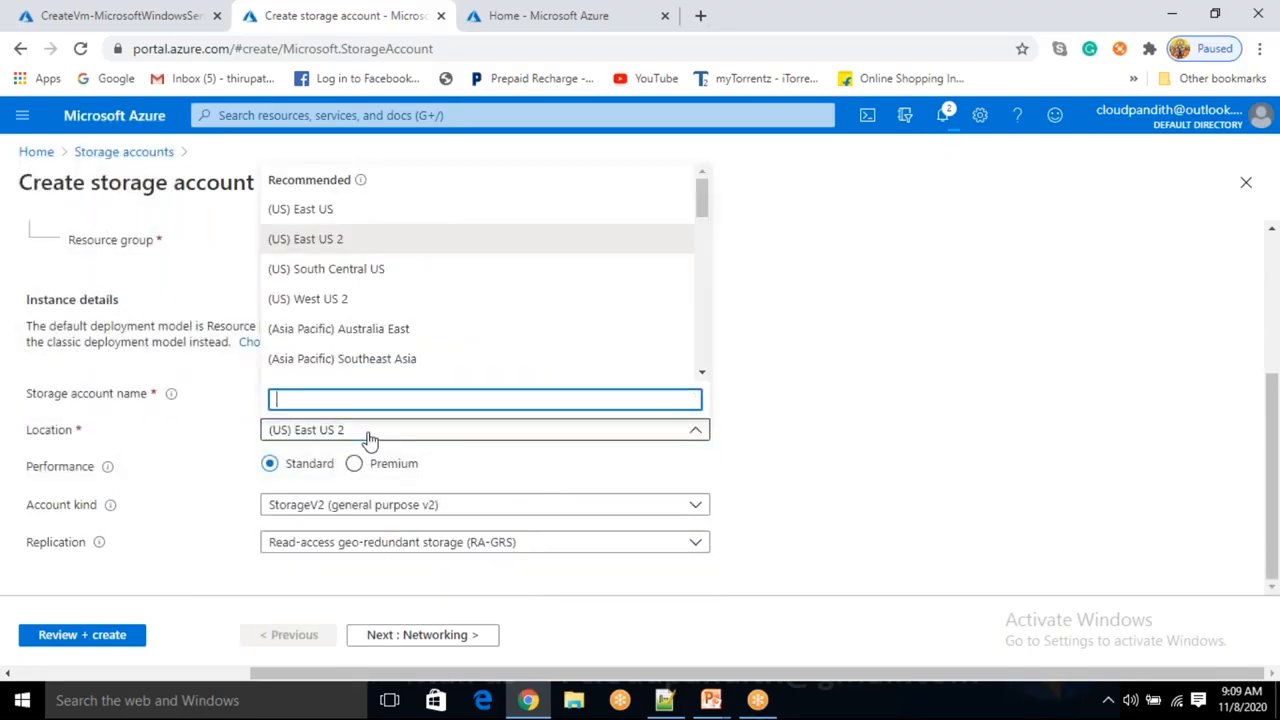
{"action": "scroll", "coordinate": [400, 300], "scroll_direction": "down", "scroll_amount": 2}
{"action": "type", "text": "India"}
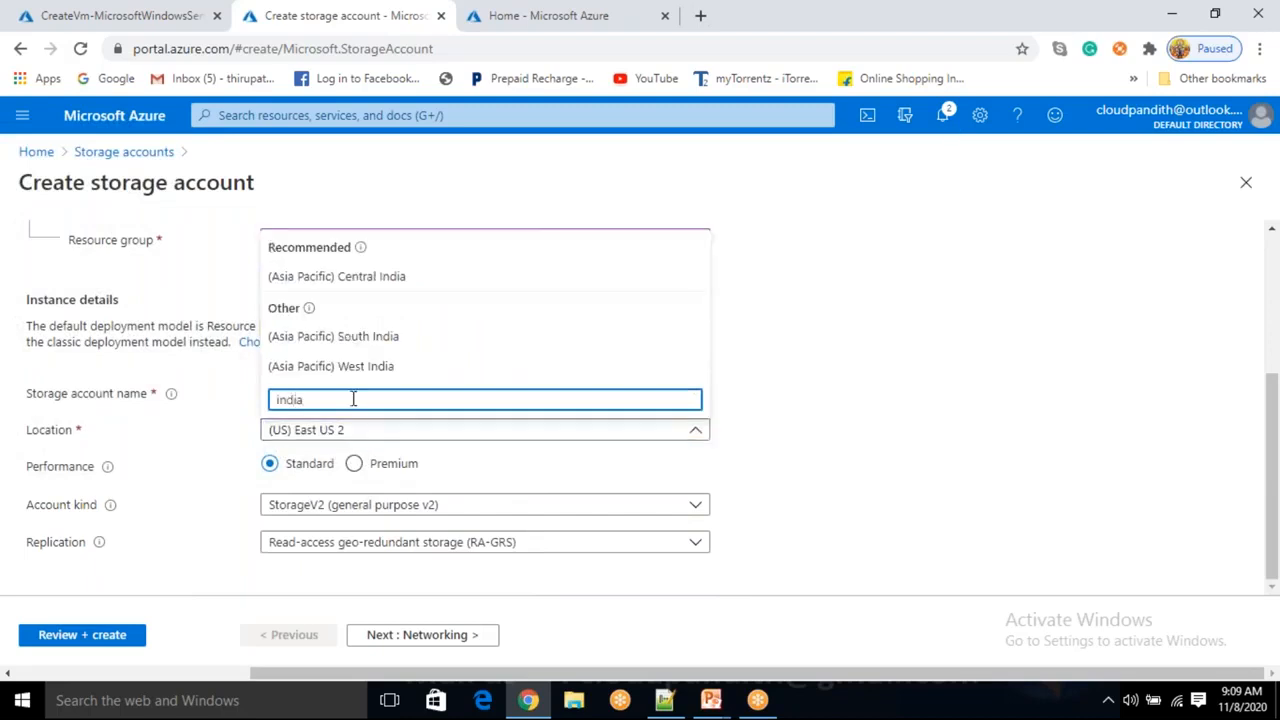
{"action": "left_click", "coordinate": [358, 337]}
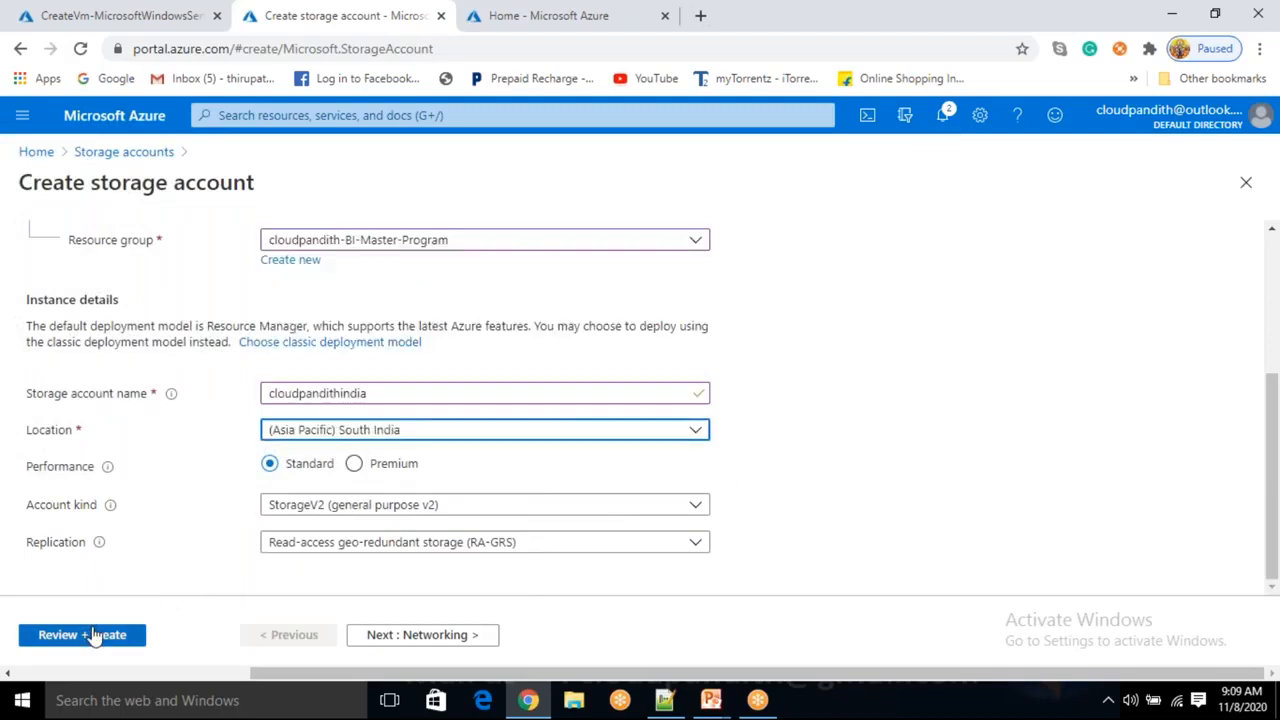
{"action": "left_click", "coordinate": [92, 635]}
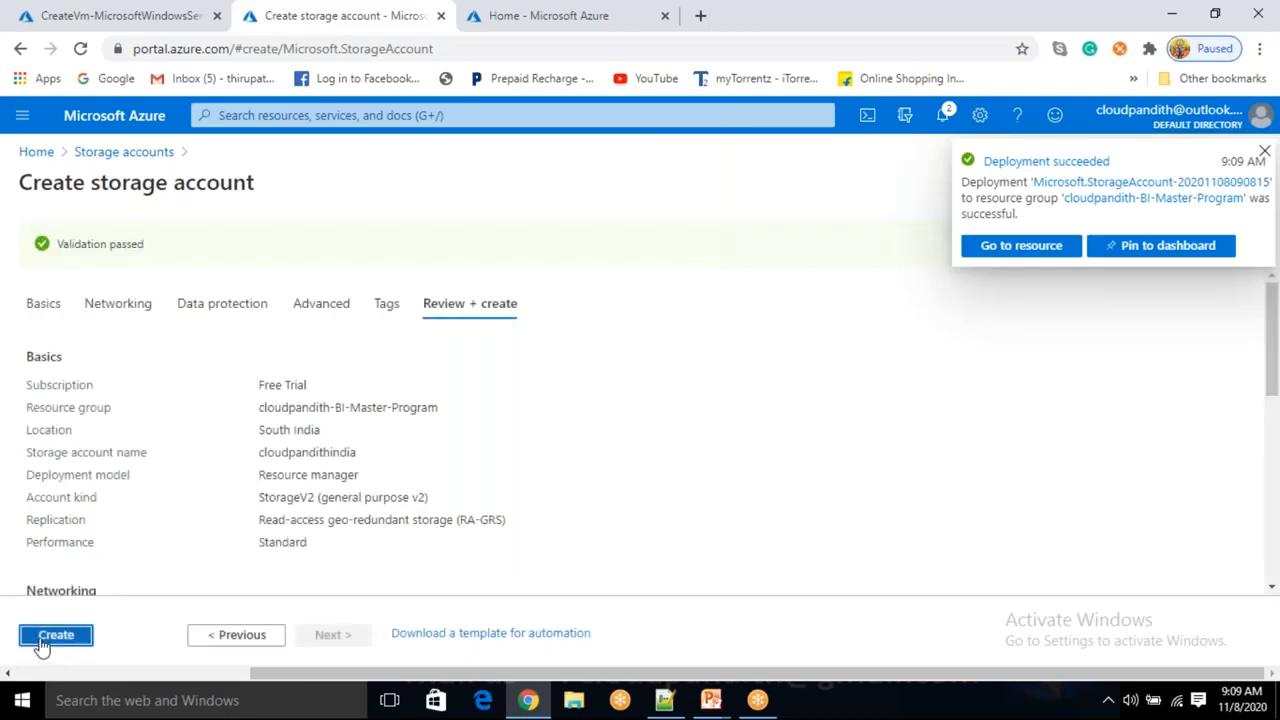
{"action": "left_click", "coordinate": [45, 640]}
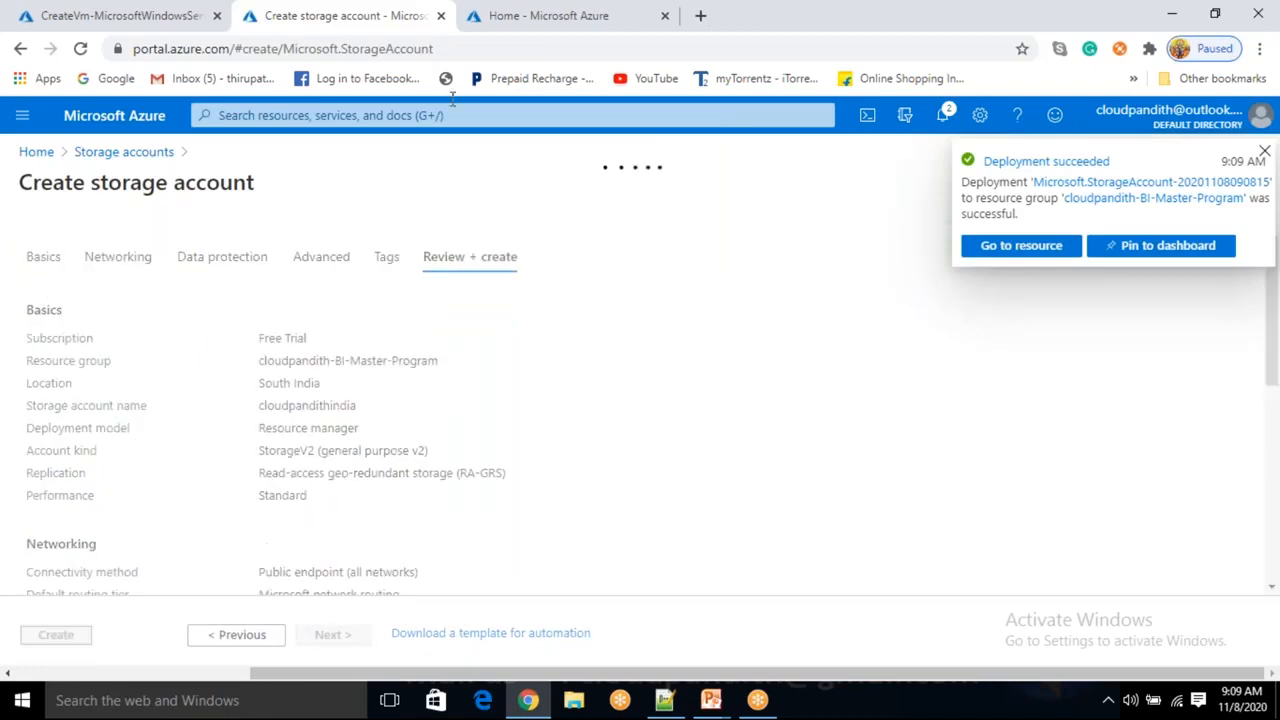
{"action": "left_click", "coordinate": [481, 33]}
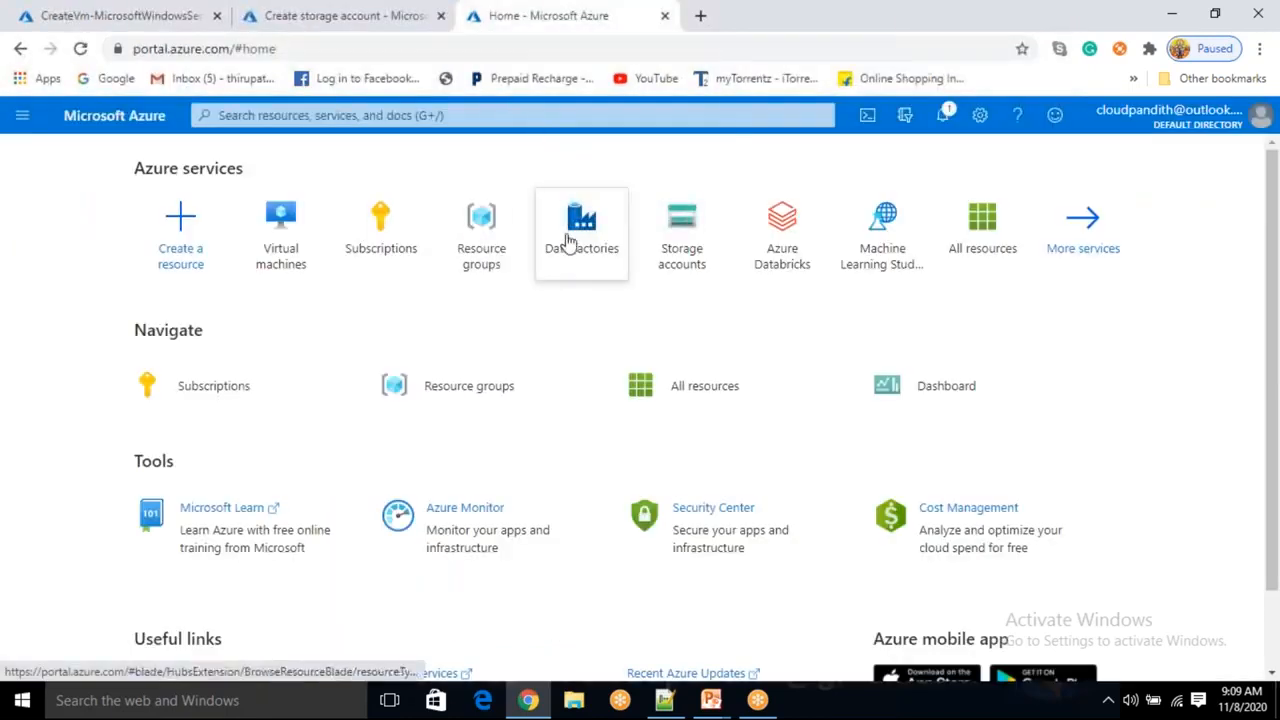
Start a data factory named cloudpandithadfv2 in resource group cloudpandith-BI-Master-Program
{"action": "left_click", "coordinate": [568, 244]}
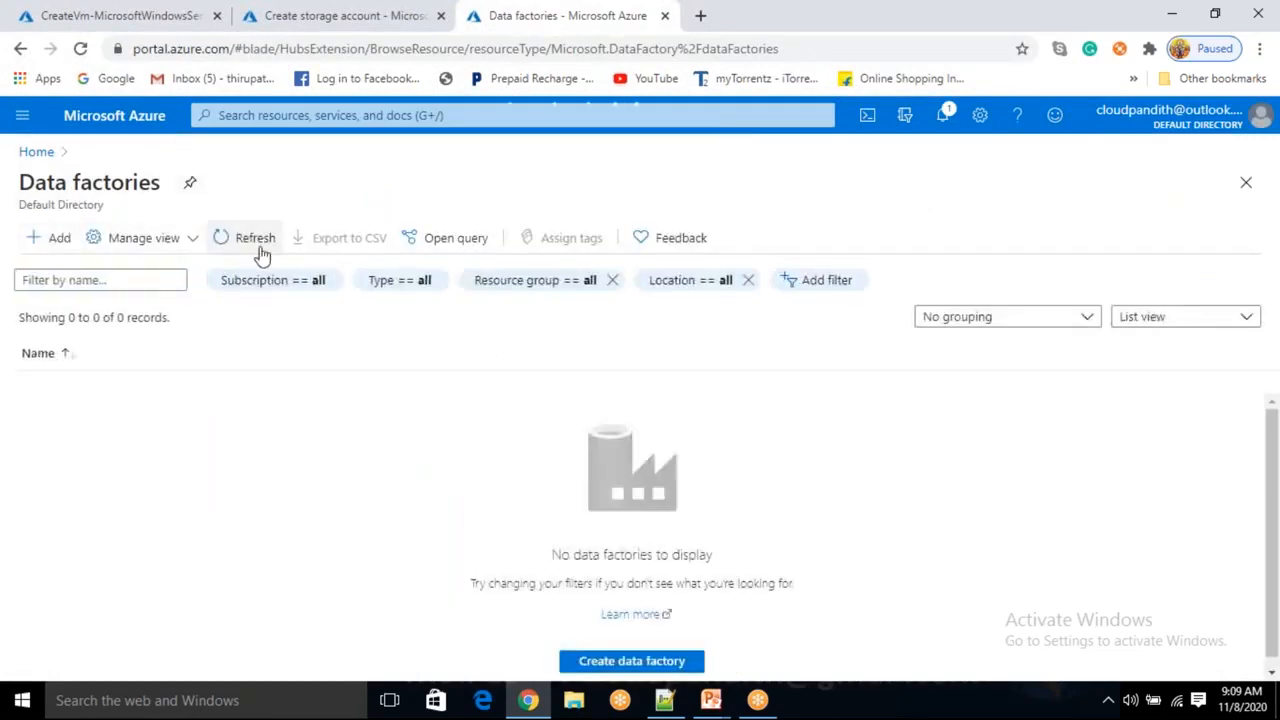
{"action": "left_click", "coordinate": [50, 238]}
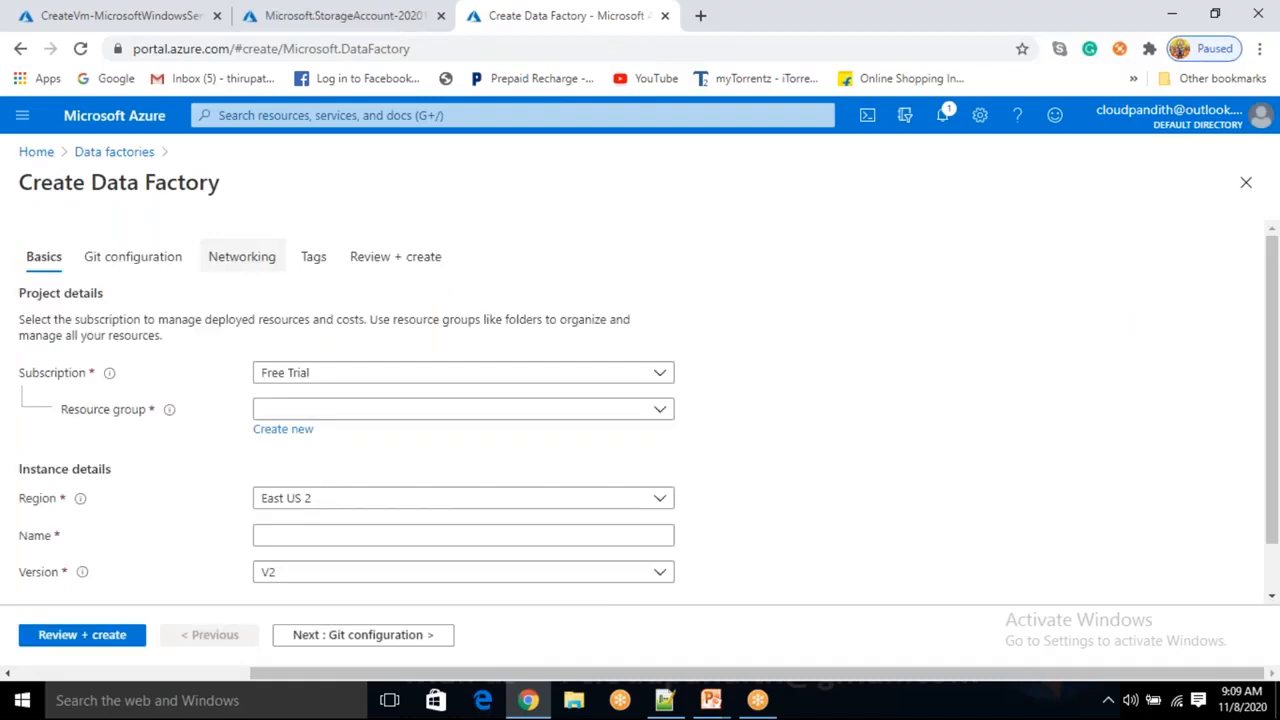
{"action": "left_click", "coordinate": [488, 414]}
{"action": "left_click", "coordinate": [433, 471]}
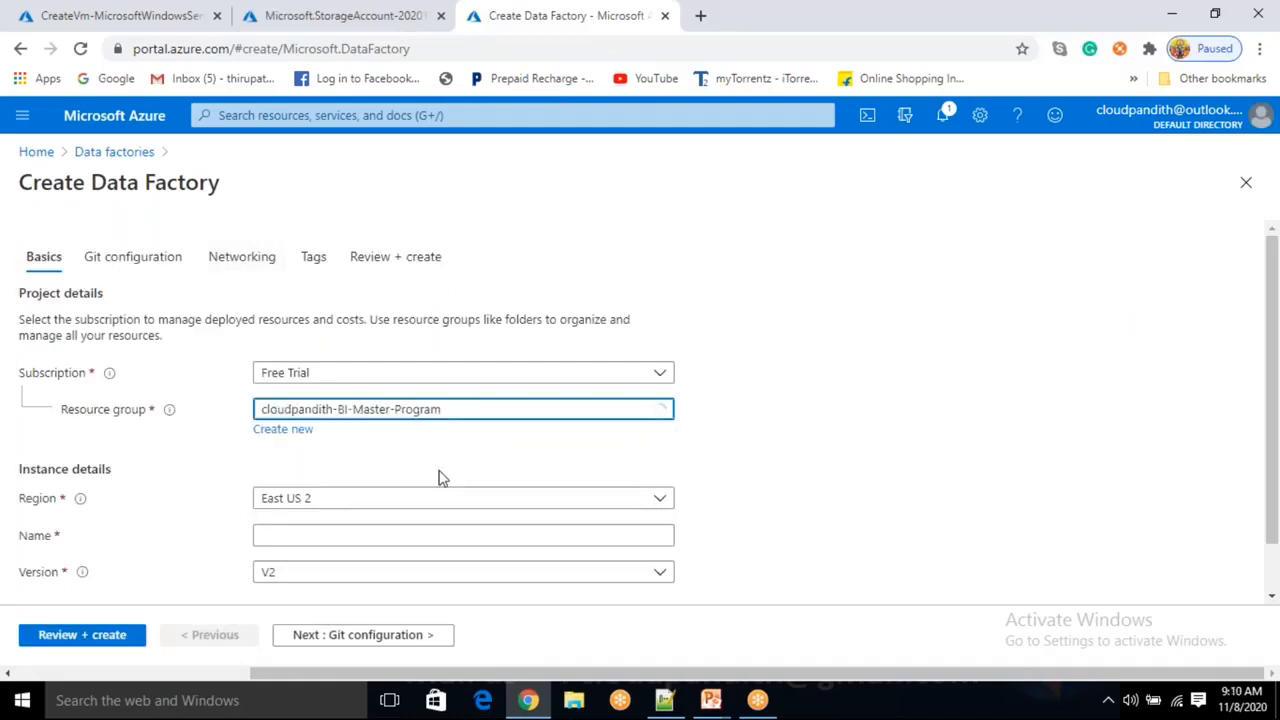
{"action": "left_click", "coordinate": [318, 535]}
{"action": "type", "text": "c"}
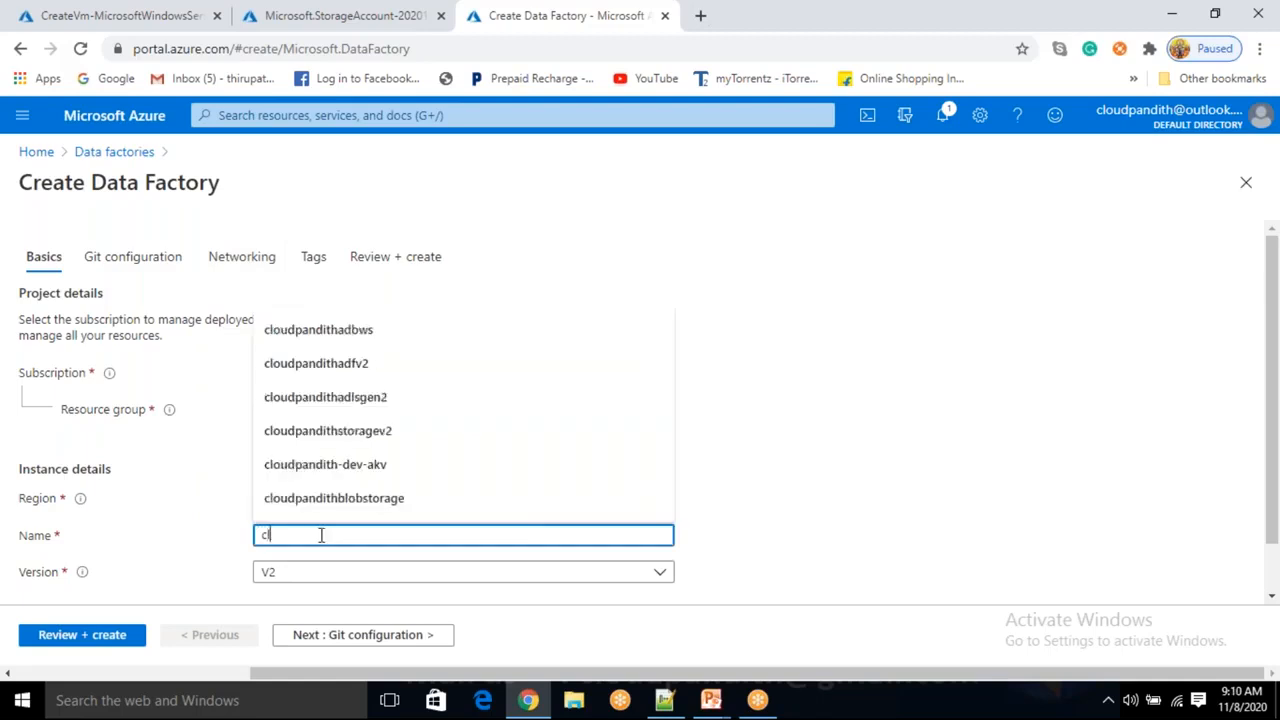
{"action": "type", "text": "loudpandithadfv2"}
{"action": "left_click", "coordinate": [919, 545]}
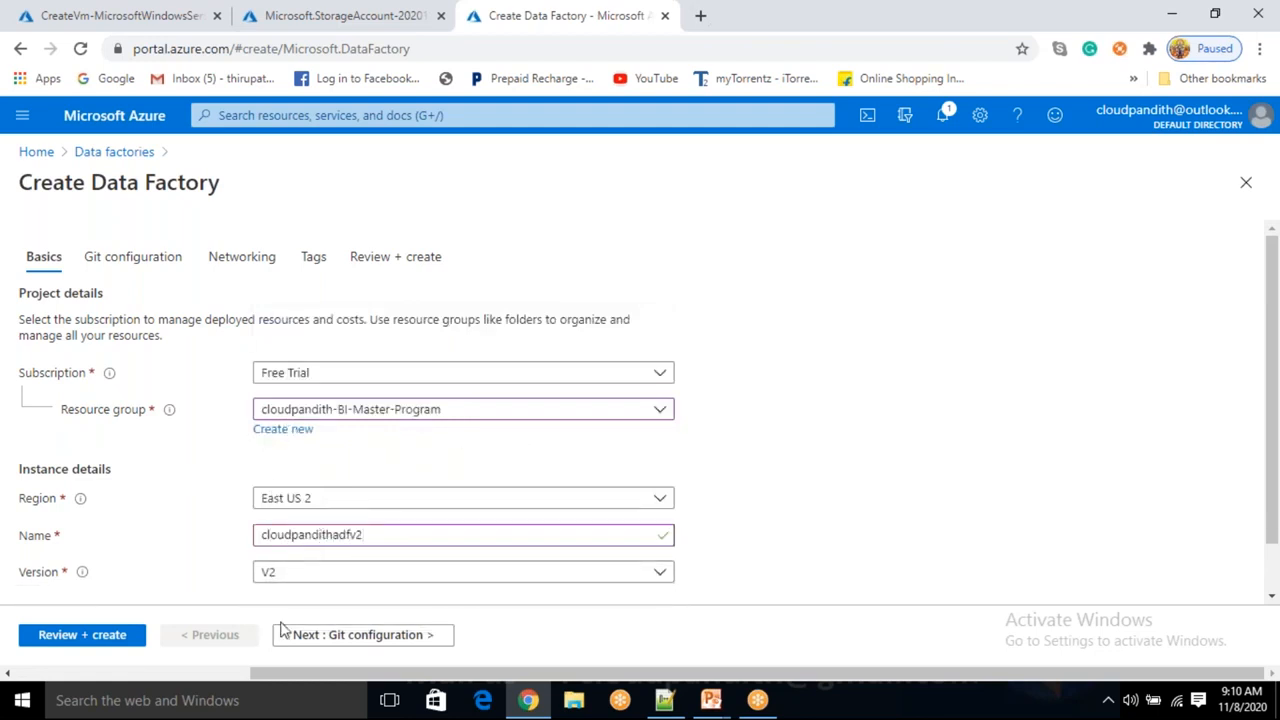
Choose Configure Git later, pass validation, and create the data factory
{"action": "left_click", "coordinate": [340, 647]}
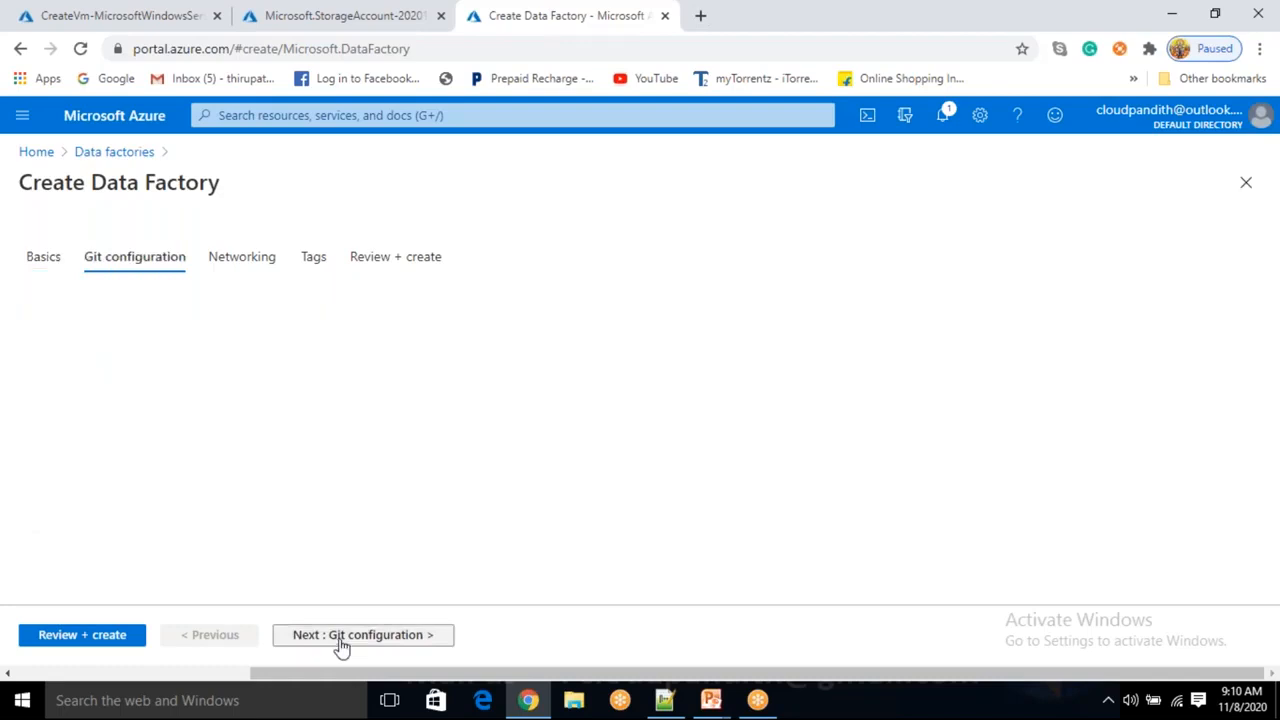
{"action": "left_click", "coordinate": [264, 358]}
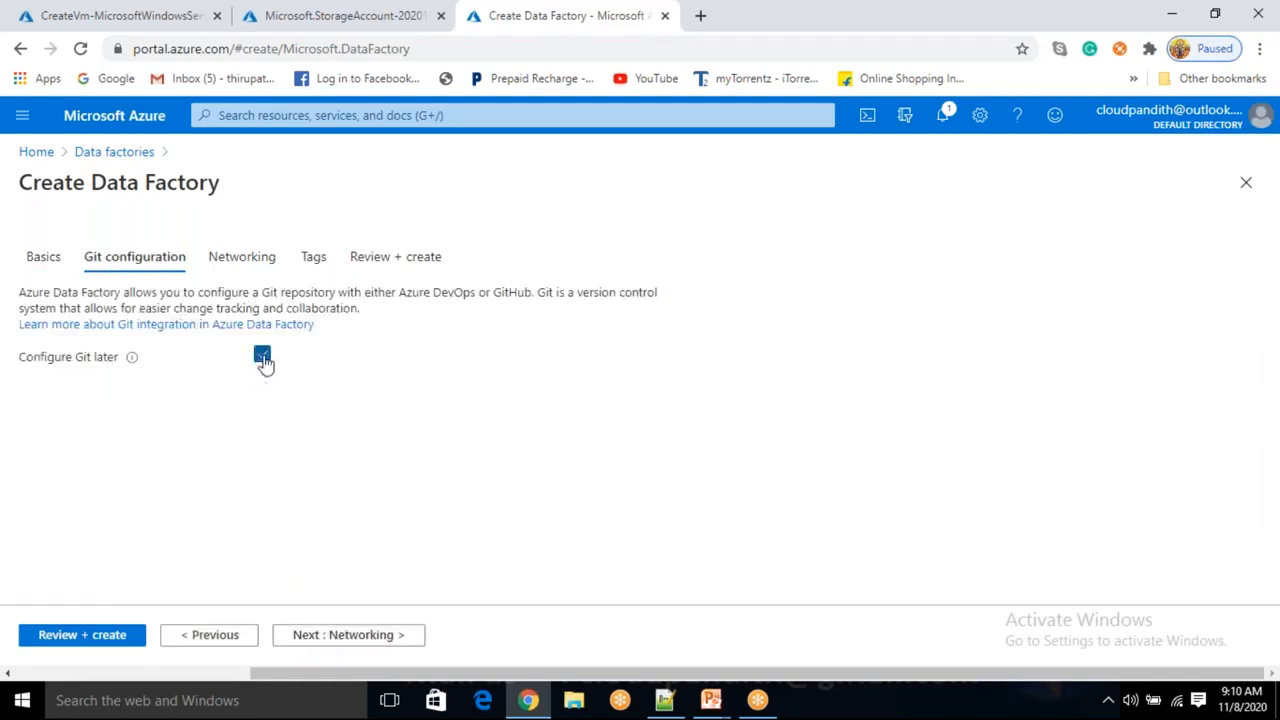
{"action": "left_click", "coordinate": [106, 640]}
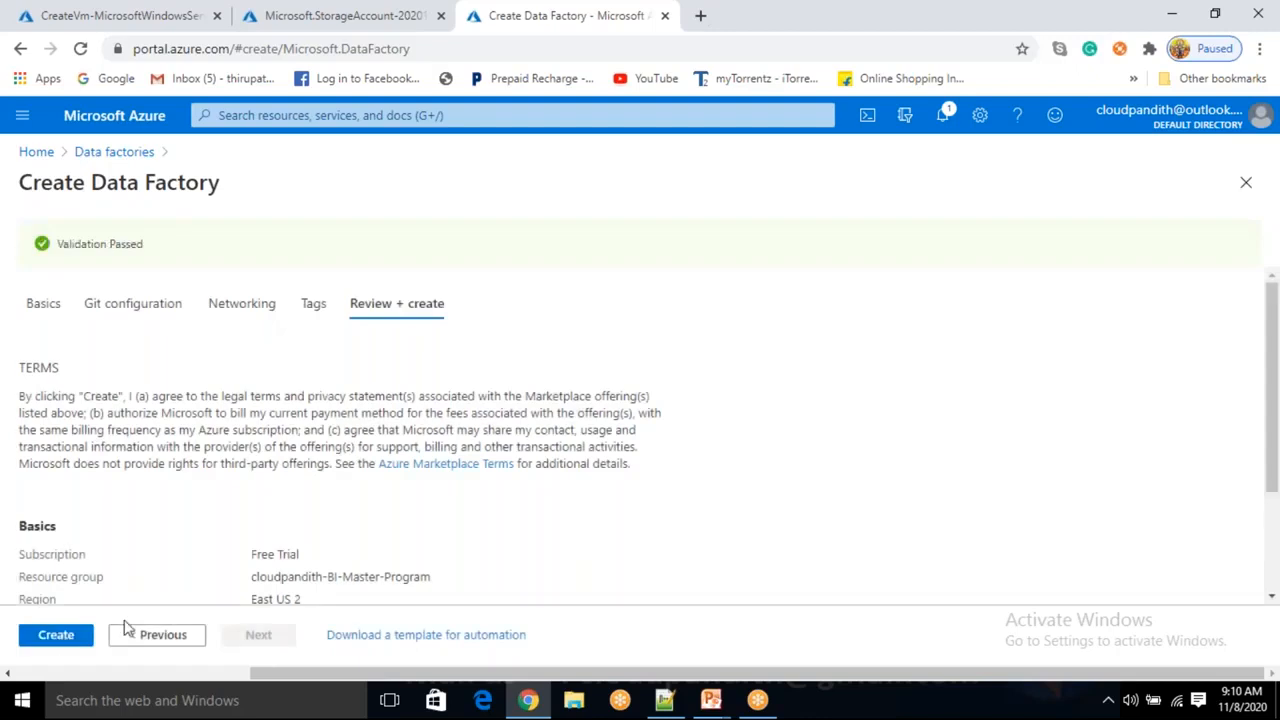
{"action": "left_click", "coordinate": [62, 636]}
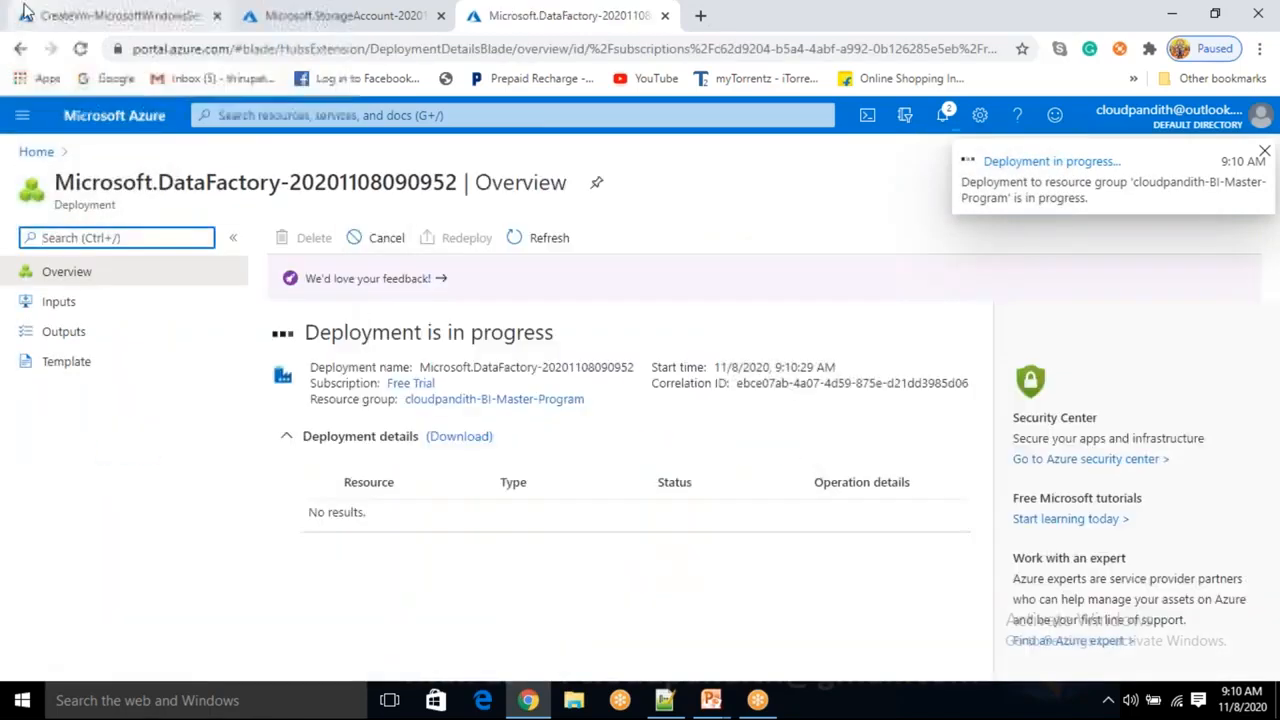
Open the deployed cloudpandithvm virtual machine's overview and show its Connect options
{"action": "left_click", "coordinate": [64, 24]}
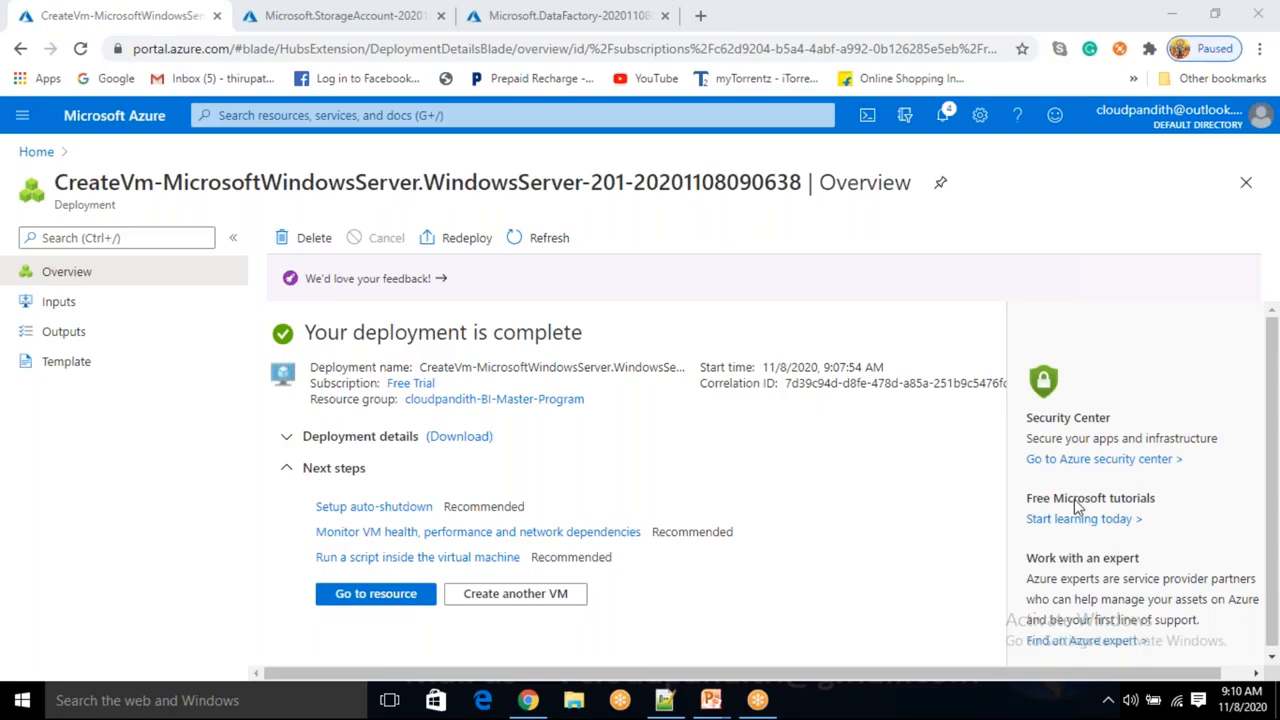
{"action": "left_click", "coordinate": [1041, 433]}
{"action": "left_click", "coordinate": [888, 491]}
{"action": "left_click", "coordinate": [392, 596]}
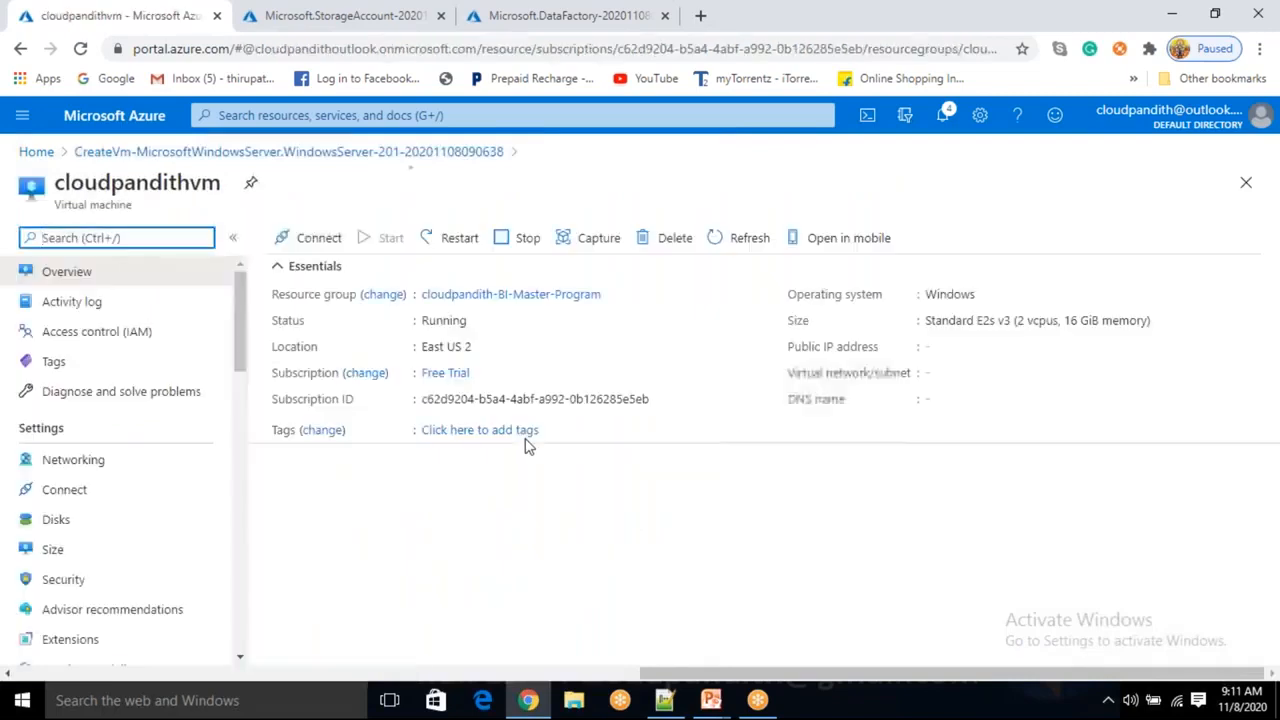
{"action": "left_click", "coordinate": [308, 238]}
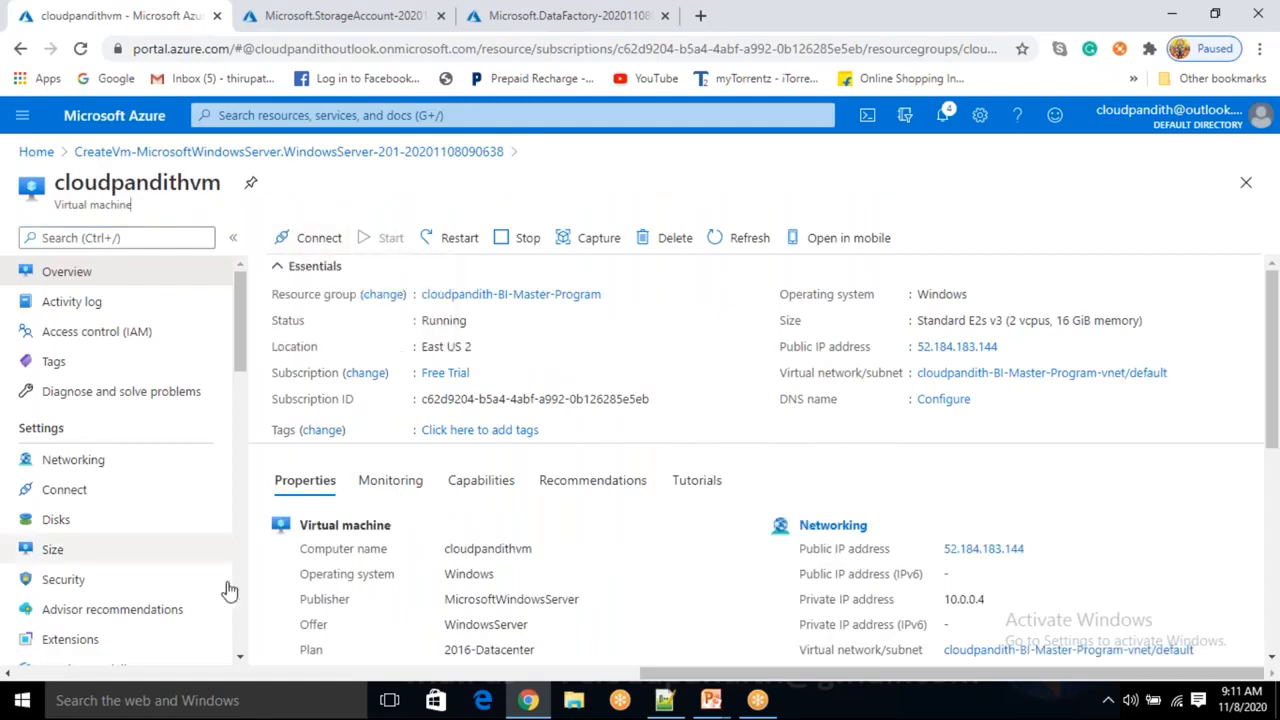
Launch Remote Desktop Connection and enter the VM's public IP 52.184.183.144 as the computer
{"action": "left_click", "coordinate": [200, 700]}
{"action": "type", "text": "remote"}
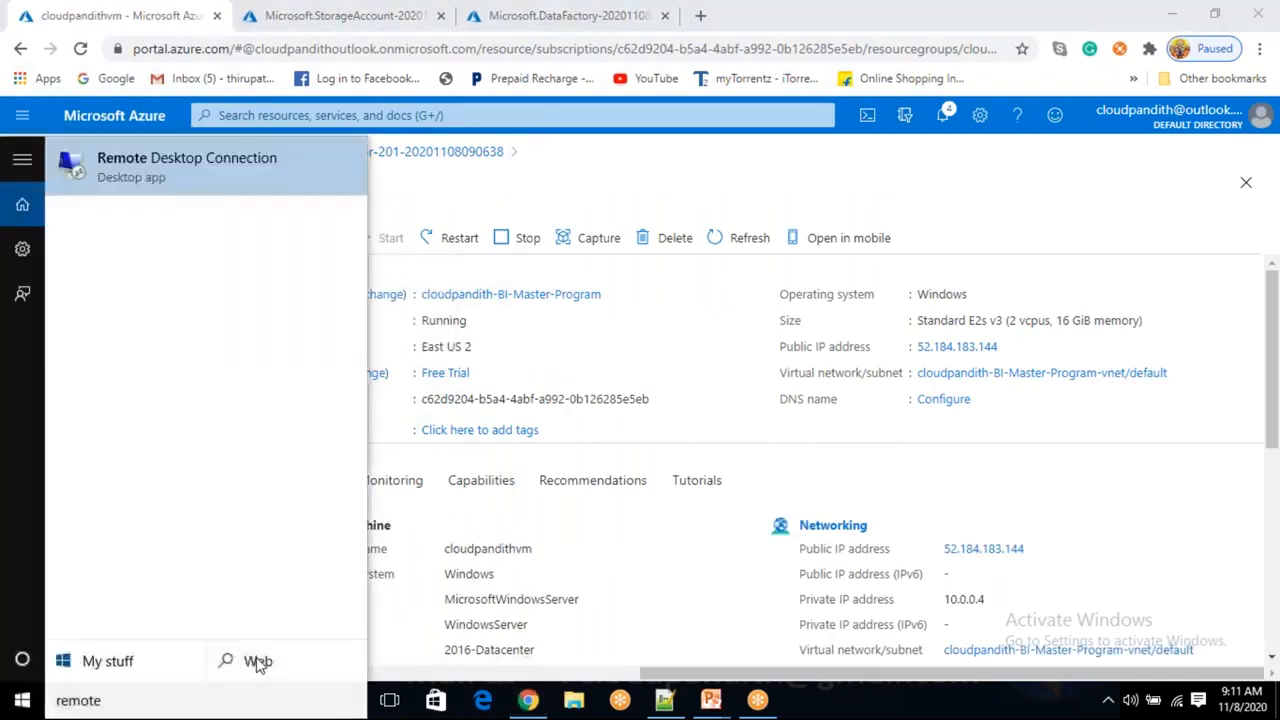
{"action": "key", "text": "Return"}
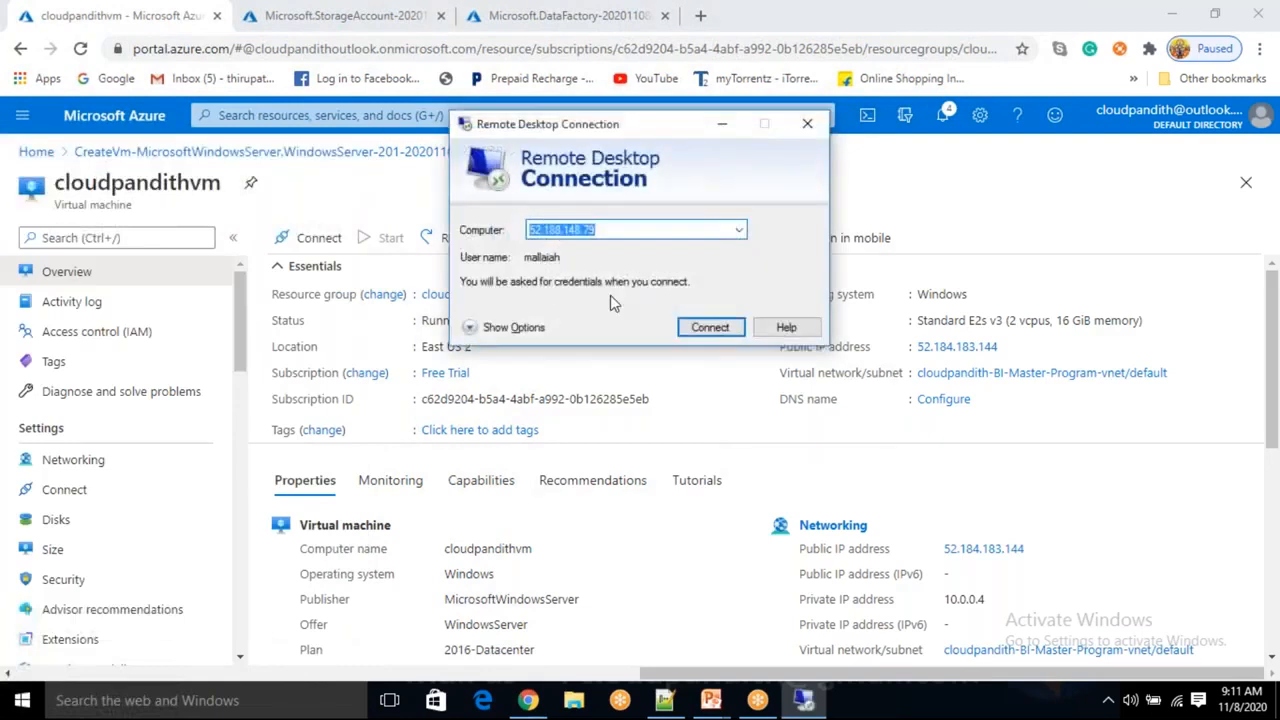
{"action": "key", "text": "BackSpace"}
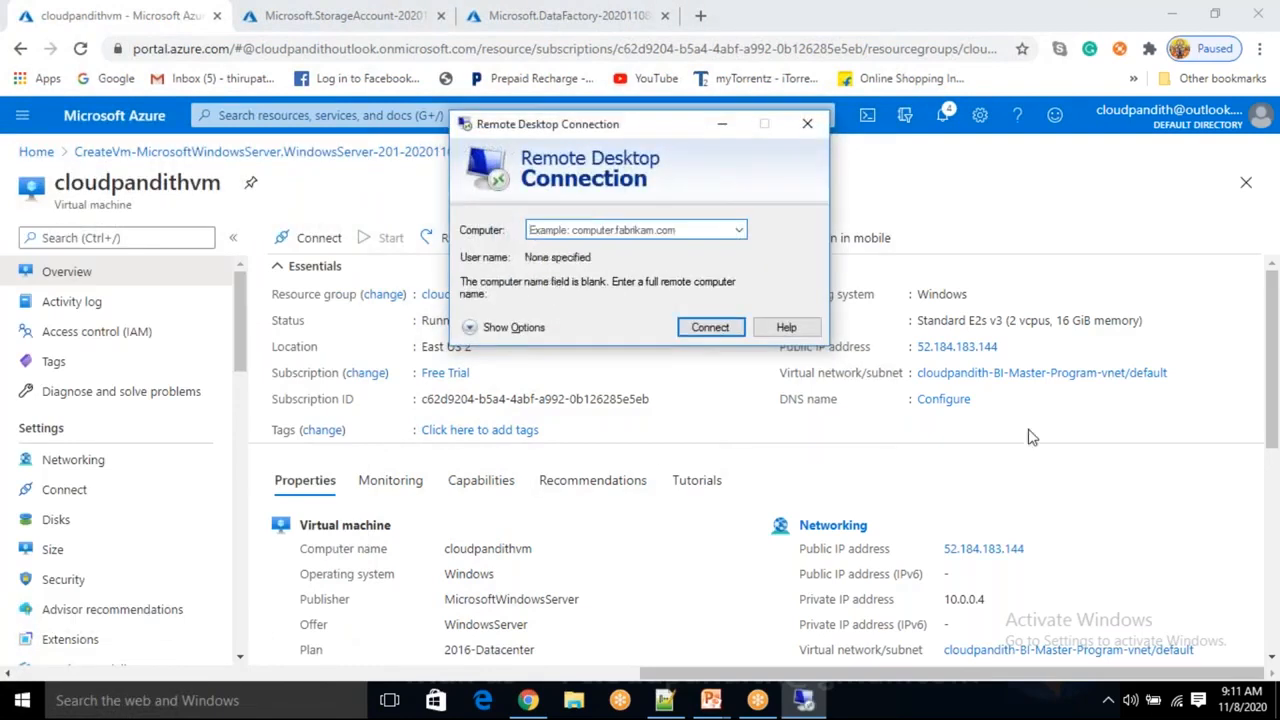
{"action": "left_click", "coordinate": [1009, 347]}
{"action": "left_click", "coordinate": [803, 700]}
{"action": "left_click", "coordinate": [584, 232]}
{"action": "key", "text": "ctrl+v"}
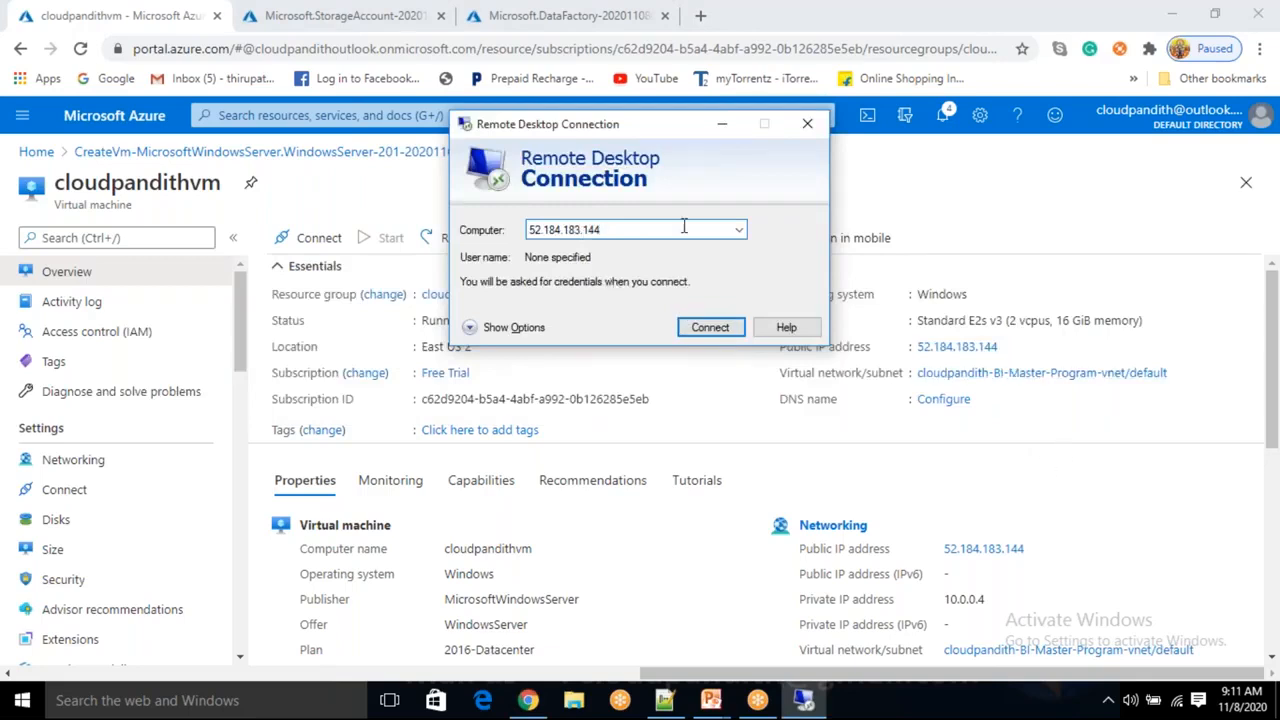
Connect, sign in with the VM's administrator username and password, and accept the certificate
{"action": "left_click", "coordinate": [710, 328]}
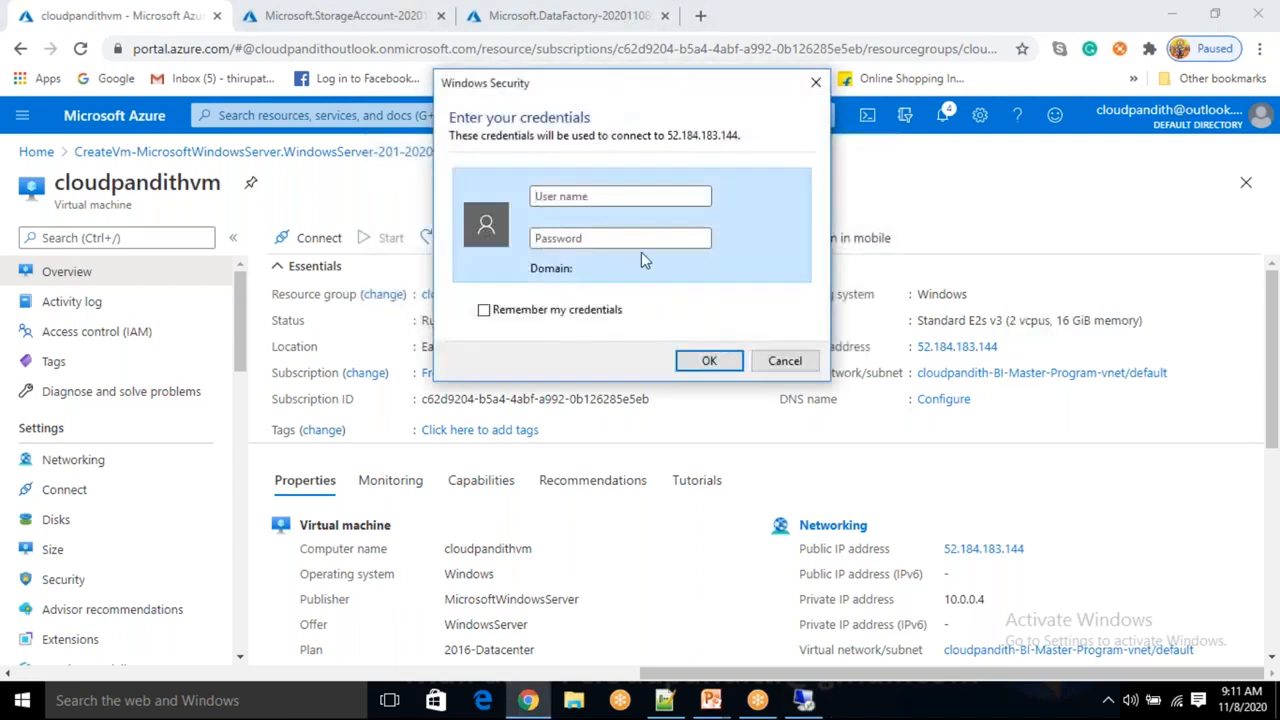
{"action": "type", "text": "mallaiah"}
{"action": "key", "text": "Tab"}
{"action": "type", "text": "****"}
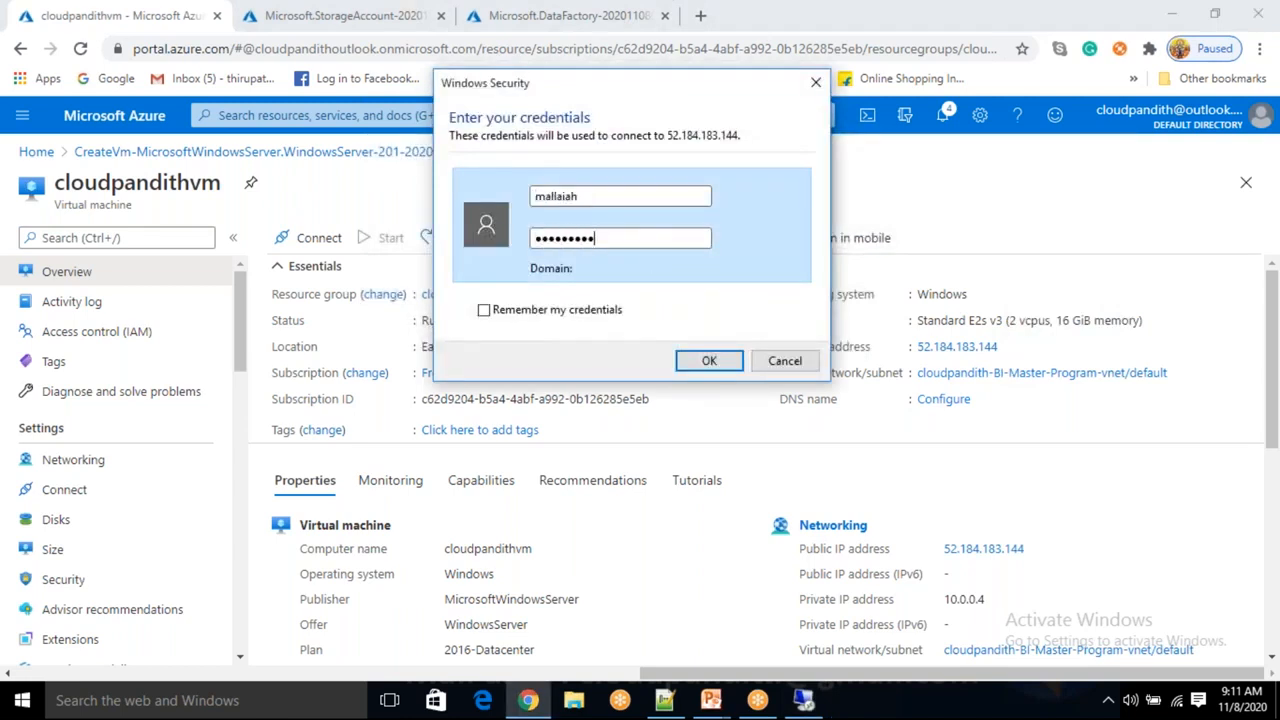
{"action": "type", "text": "******"}
{"action": "key", "text": "Caps_Lock"}
{"action": "type", "text": "*"}
{"action": "key", "text": "Return"}
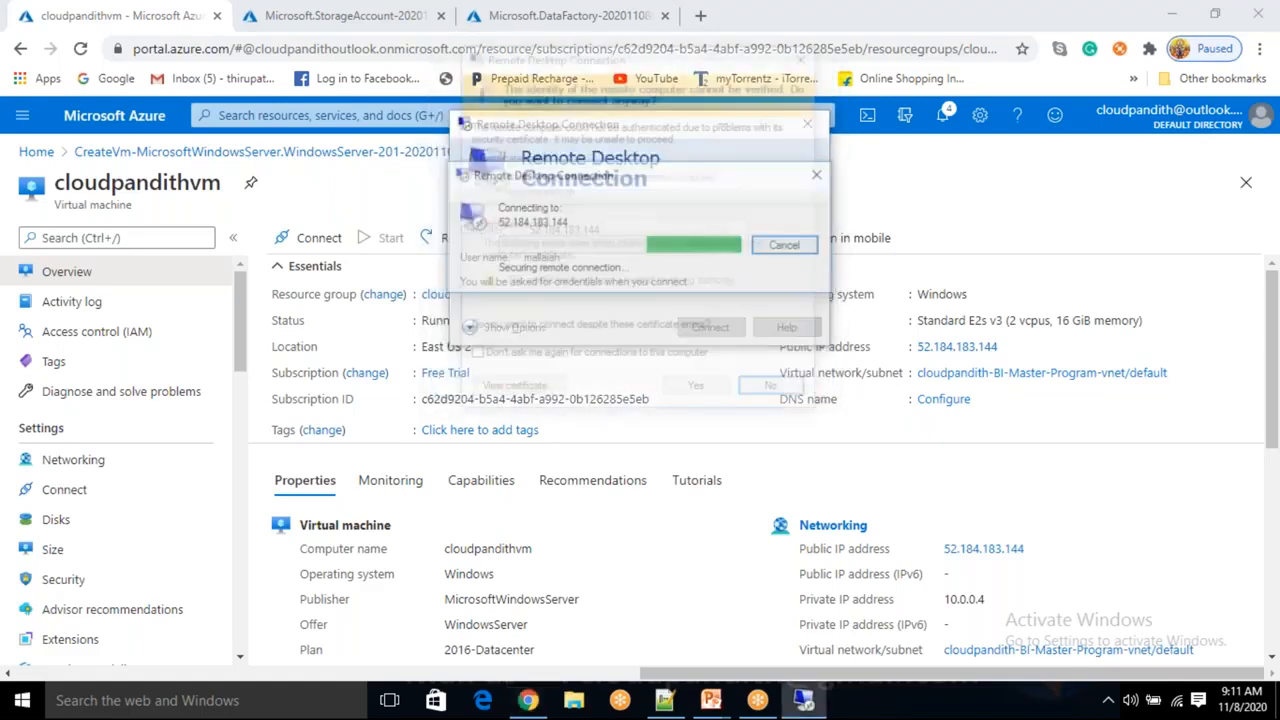
{"action": "left_click", "coordinate": [698, 390]}
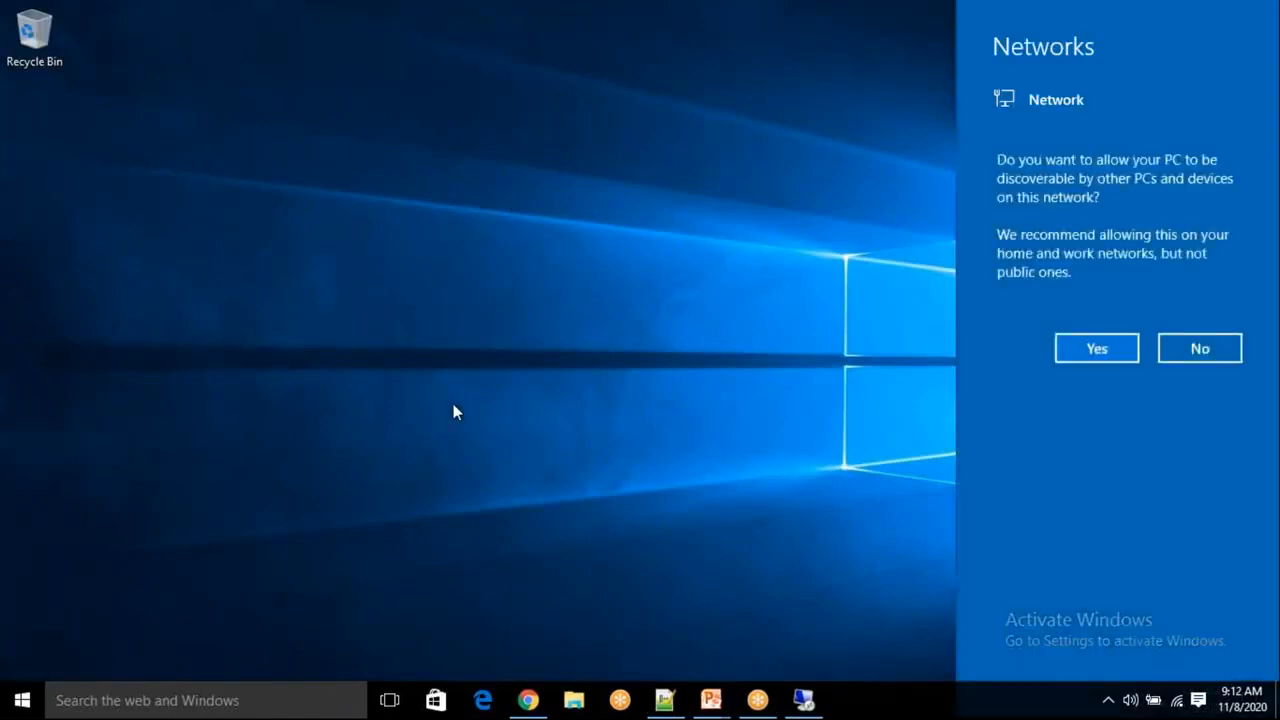
Decline network discoverability on the remote server's Networks prompt
{"action": "left_click", "coordinate": [1195, 358]}
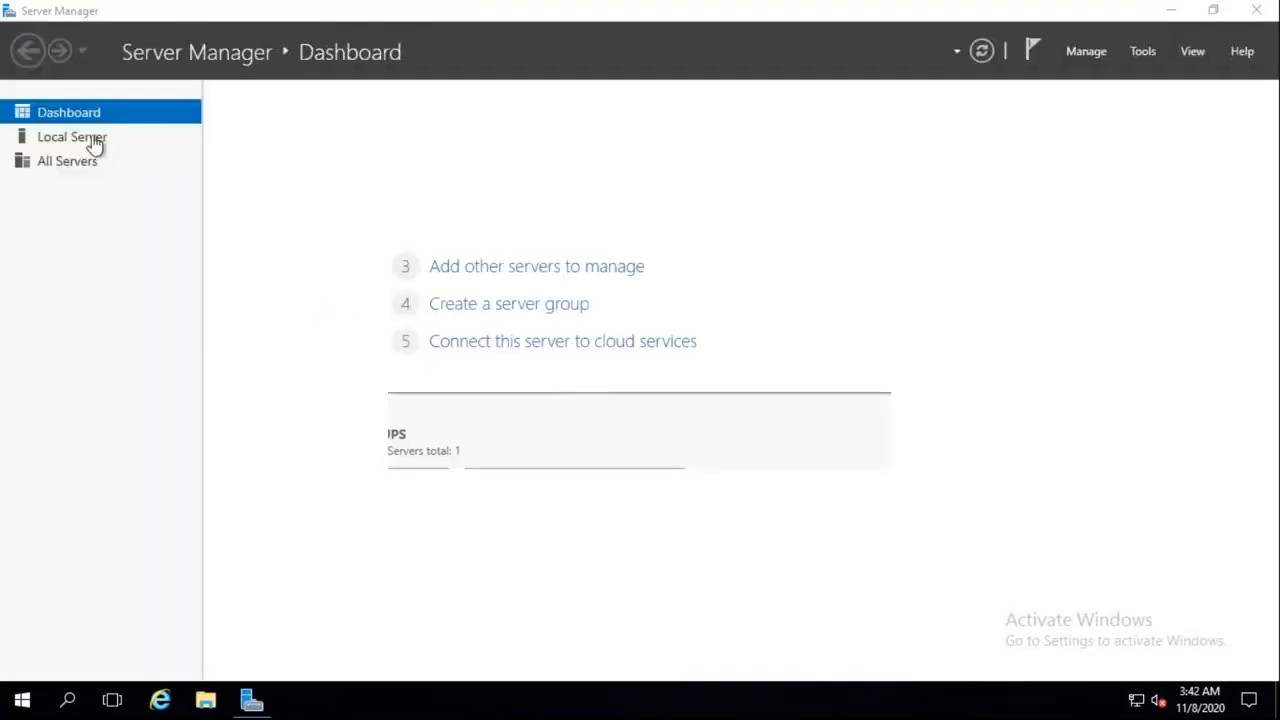
Turn IE Enhanced Security Configuration off for Administrators on Local Server, then launch Internet Explorer
{"action": "left_click", "coordinate": [92, 142]}
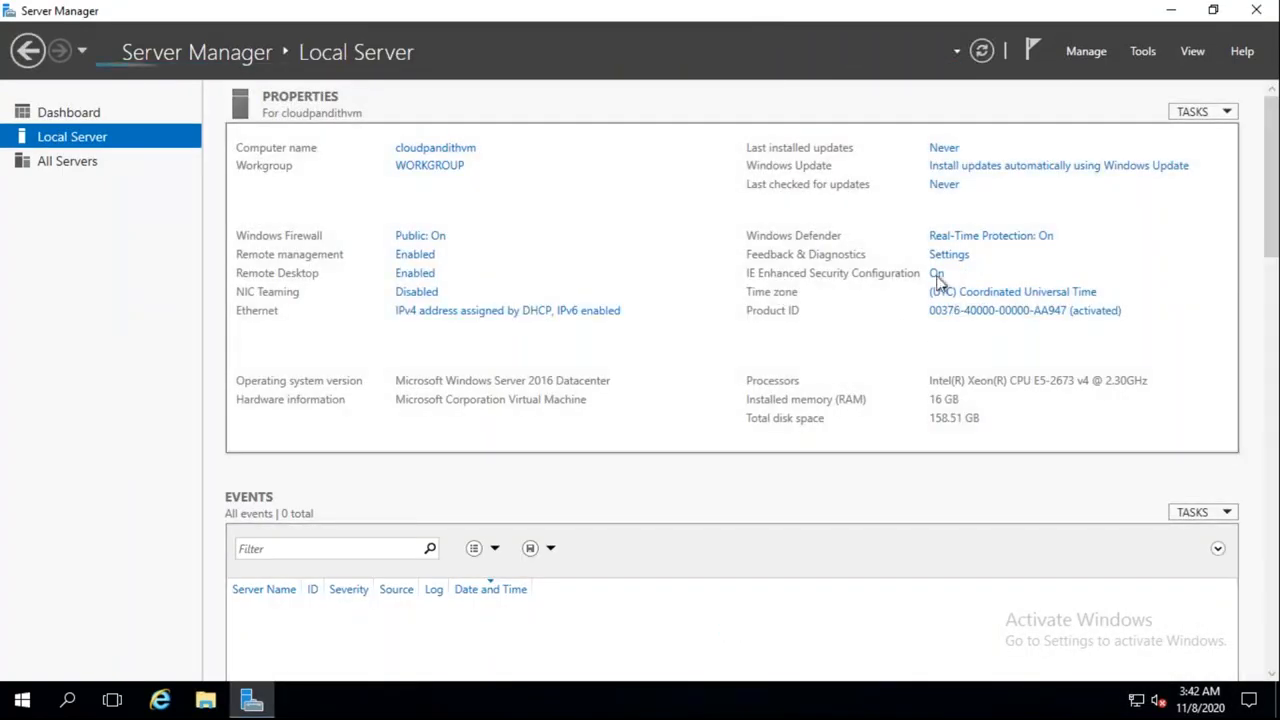
{"action": "left_click", "coordinate": [937, 273]}
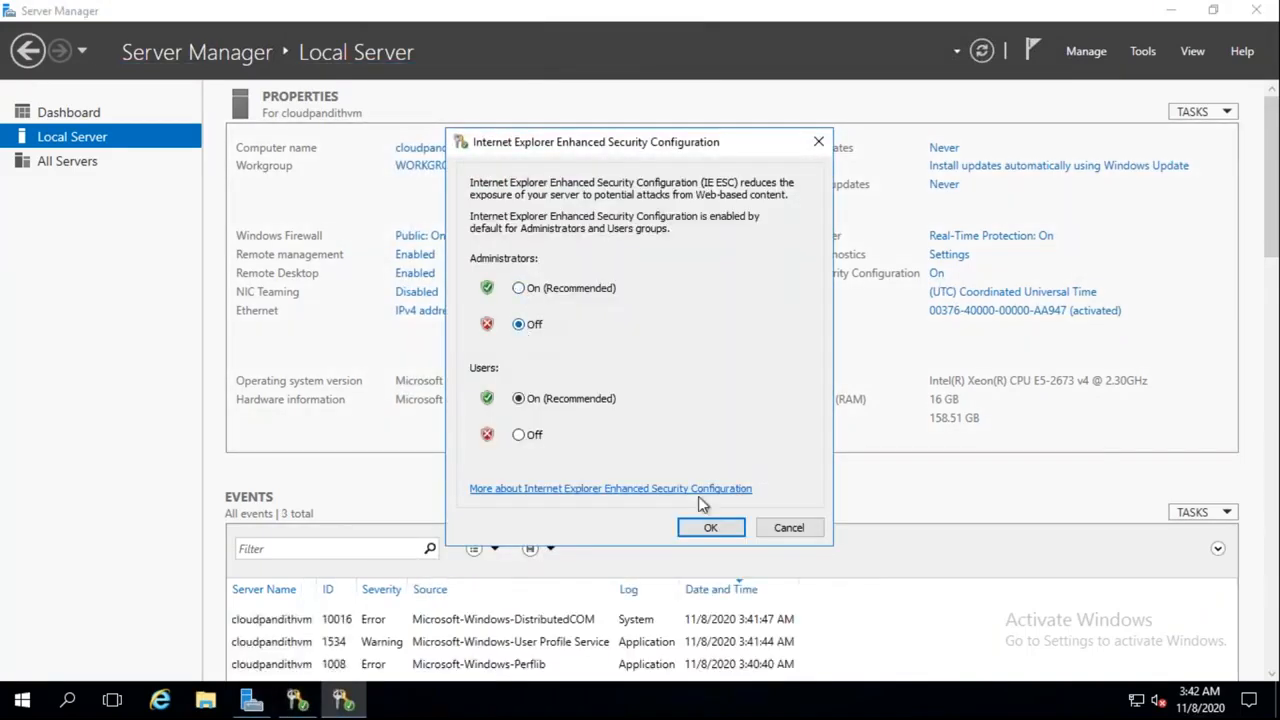
{"action": "left_click", "coordinate": [714, 528]}
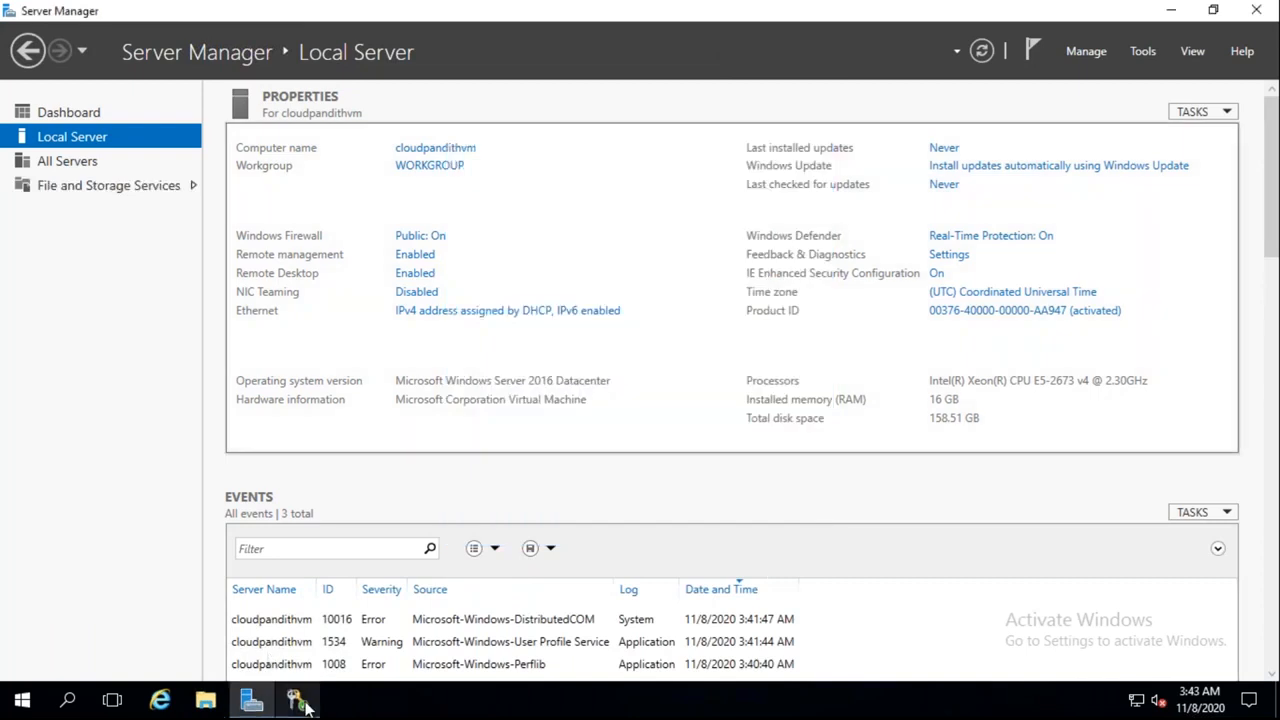
{"action": "left_click", "coordinate": [162, 702]}
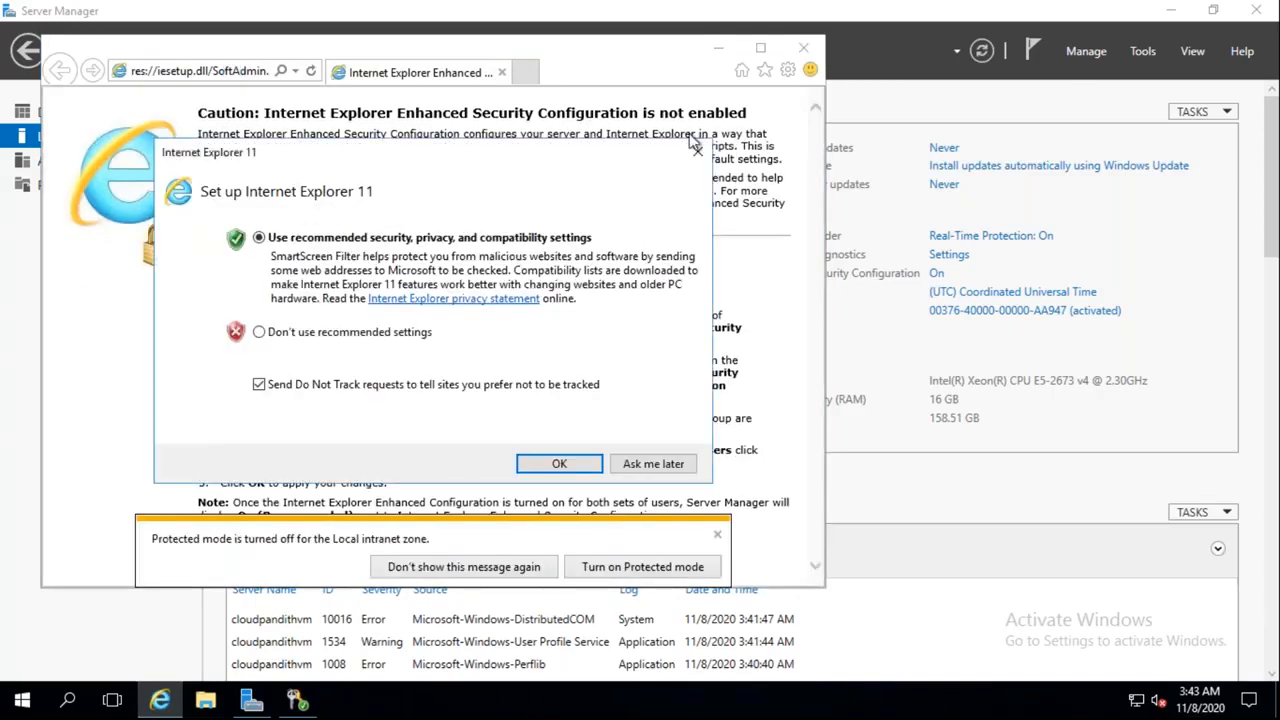
Dismiss the Internet Explorer setup prompt, search the web for CHROME, and maximize the window
{"action": "left_click", "coordinate": [698, 155]}
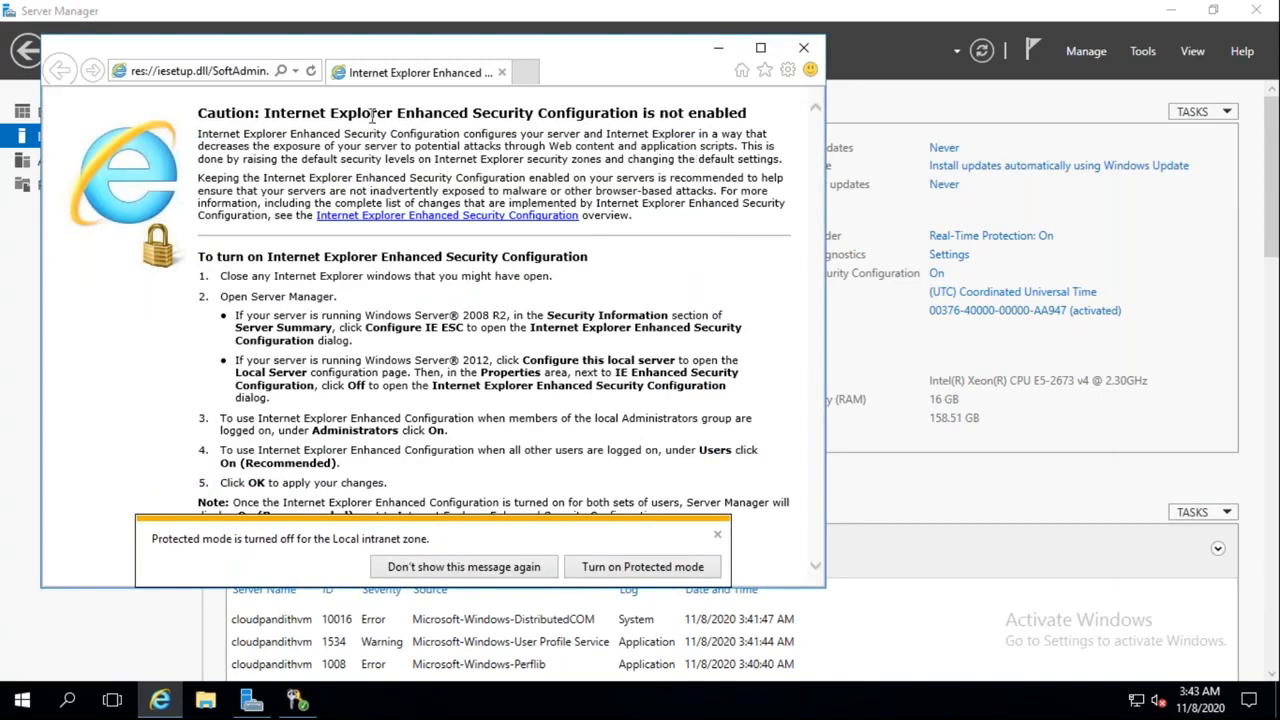
{"action": "left_click", "coordinate": [237, 71]}
{"action": "left_click", "coordinate": [525, 70]}
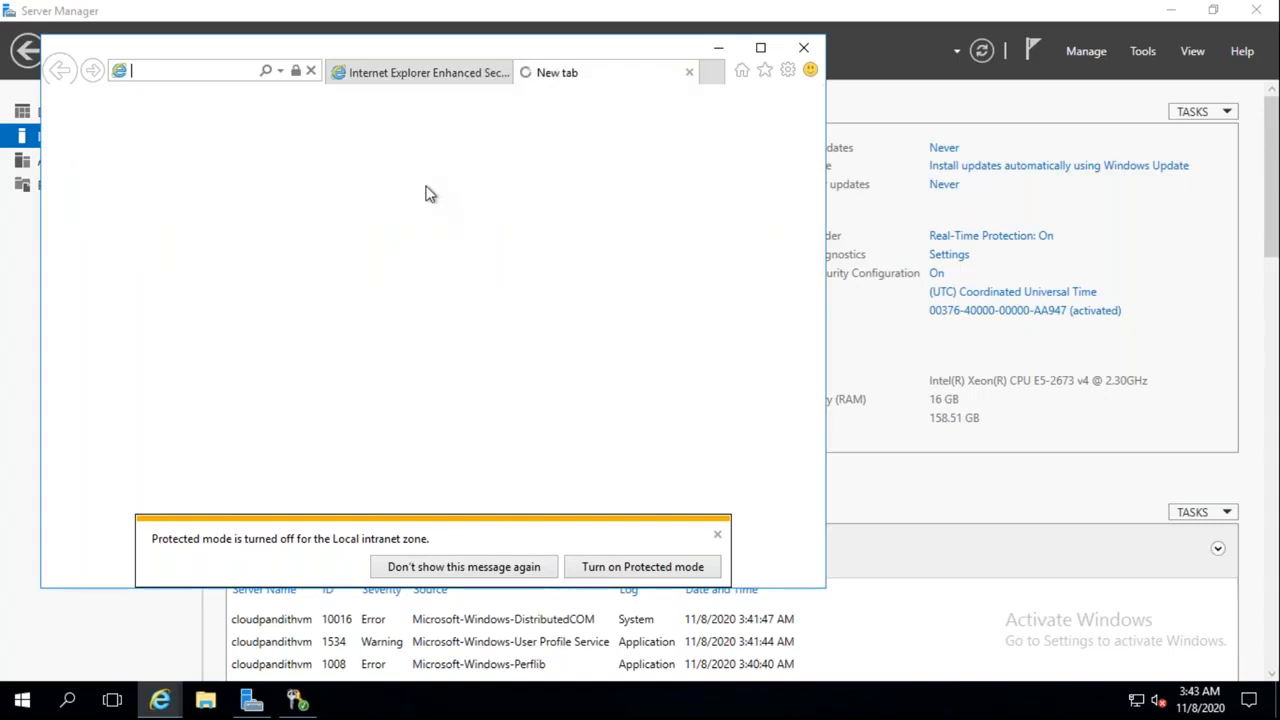
{"action": "type", "text": "CHROME"}
{"action": "key", "text": "Return"}
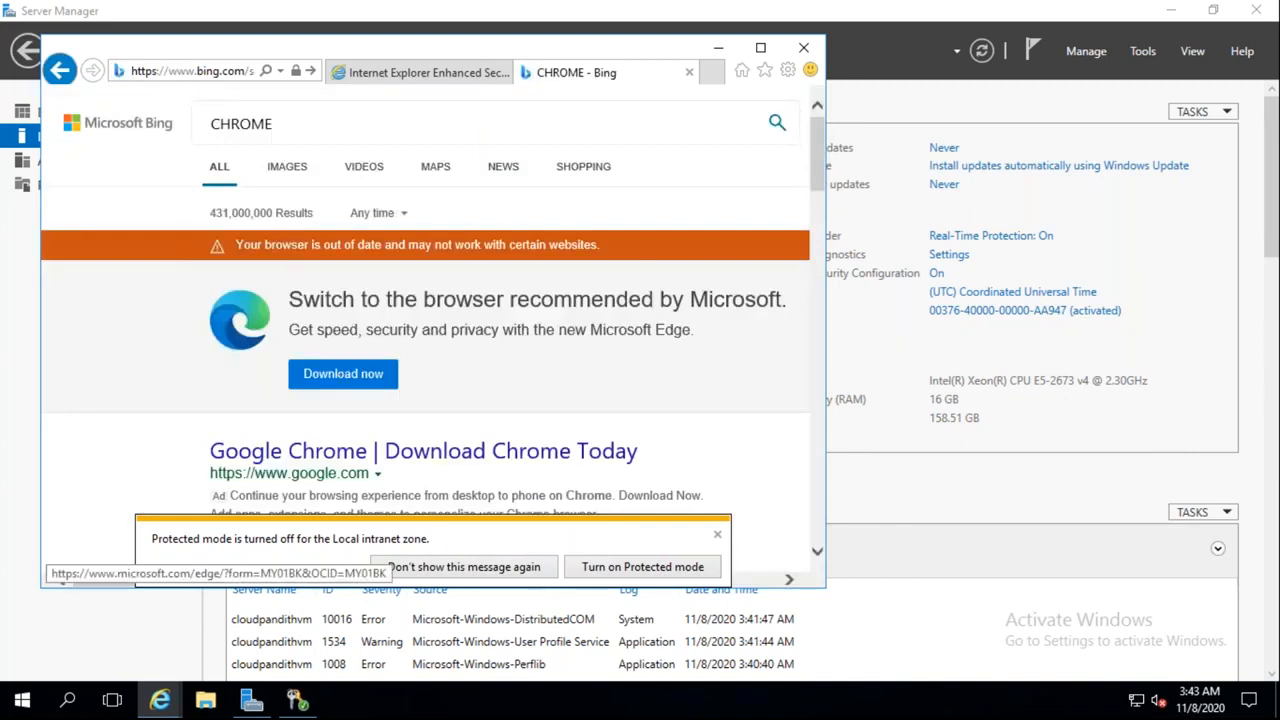
{"action": "left_click", "coordinate": [343, 373]}
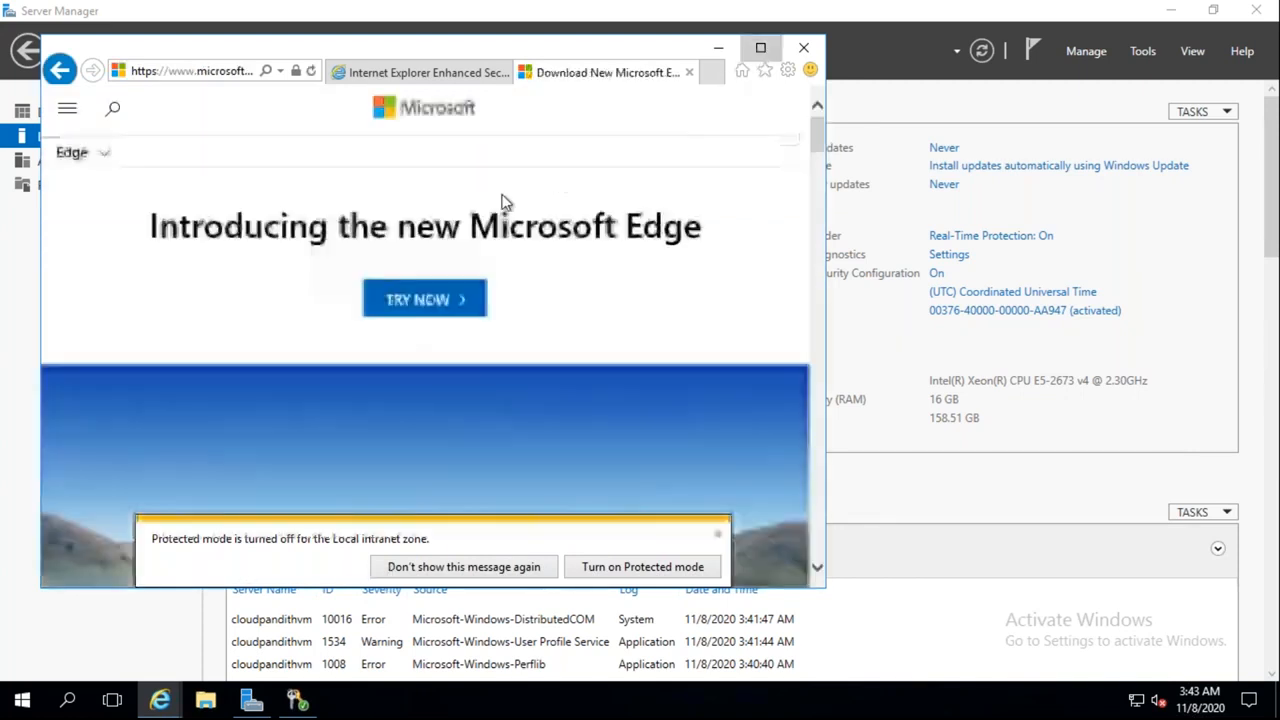
{"action": "double_click", "coordinate": [230, 57]}
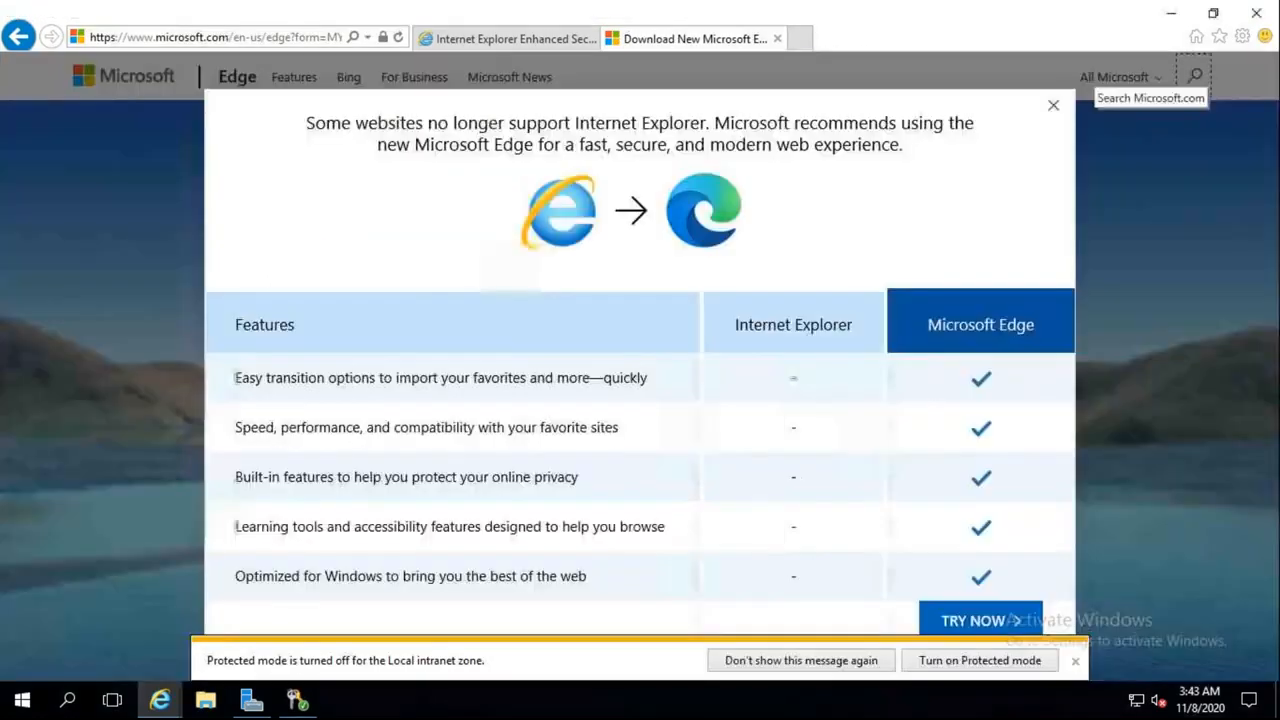
Search 'CHROME DOWNLOAD', accept and install Chrome, and run ChromeSetup.exe
{"action": "left_click", "coordinate": [228, 37]}
{"action": "key", "text": "BackSpace"}
{"action": "type", "text": "CHROME "}
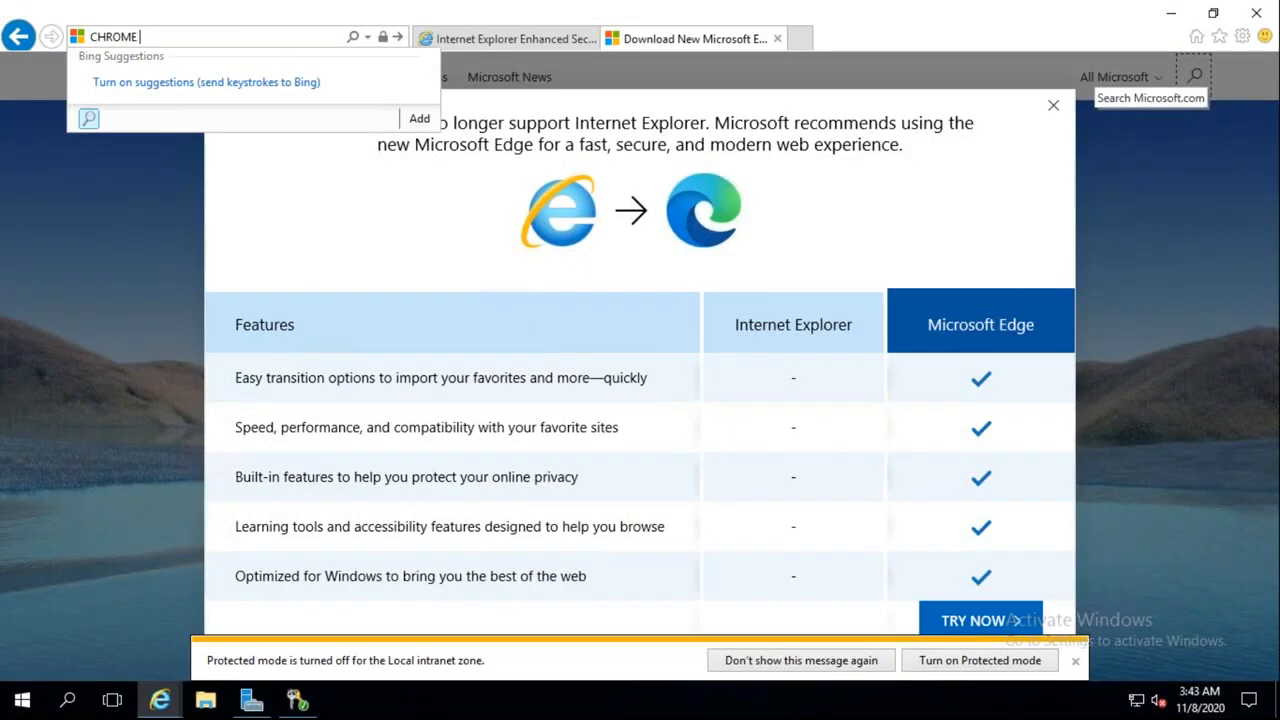
{"action": "type", "text": "DOWNLOAD"}
{"action": "key", "text": "Return"}
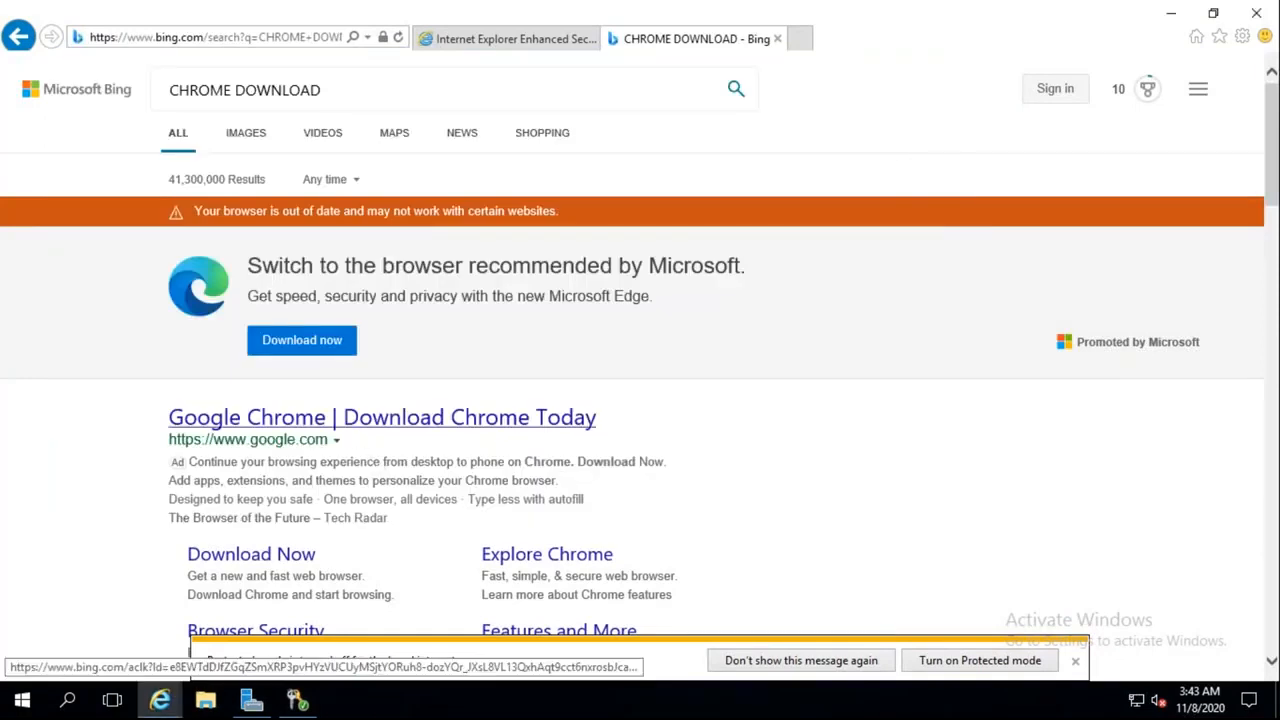
{"action": "left_click", "coordinate": [352, 420]}
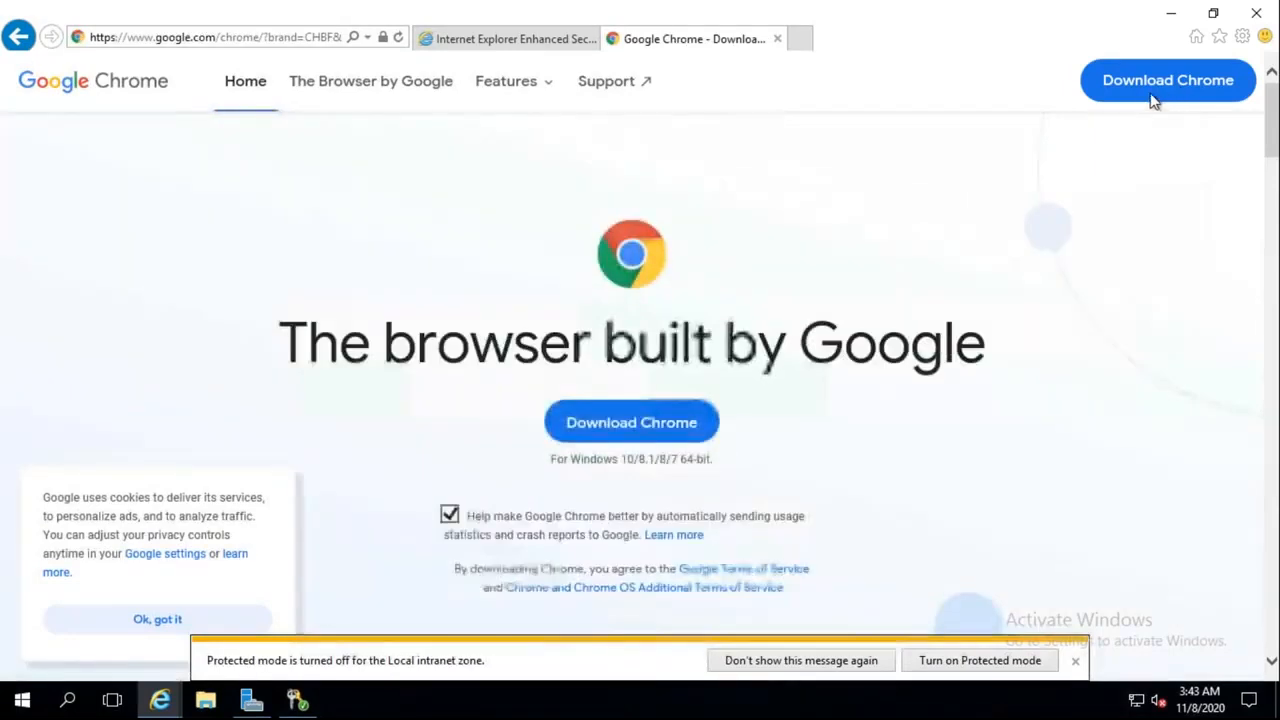
{"action": "left_click", "coordinate": [1148, 98]}
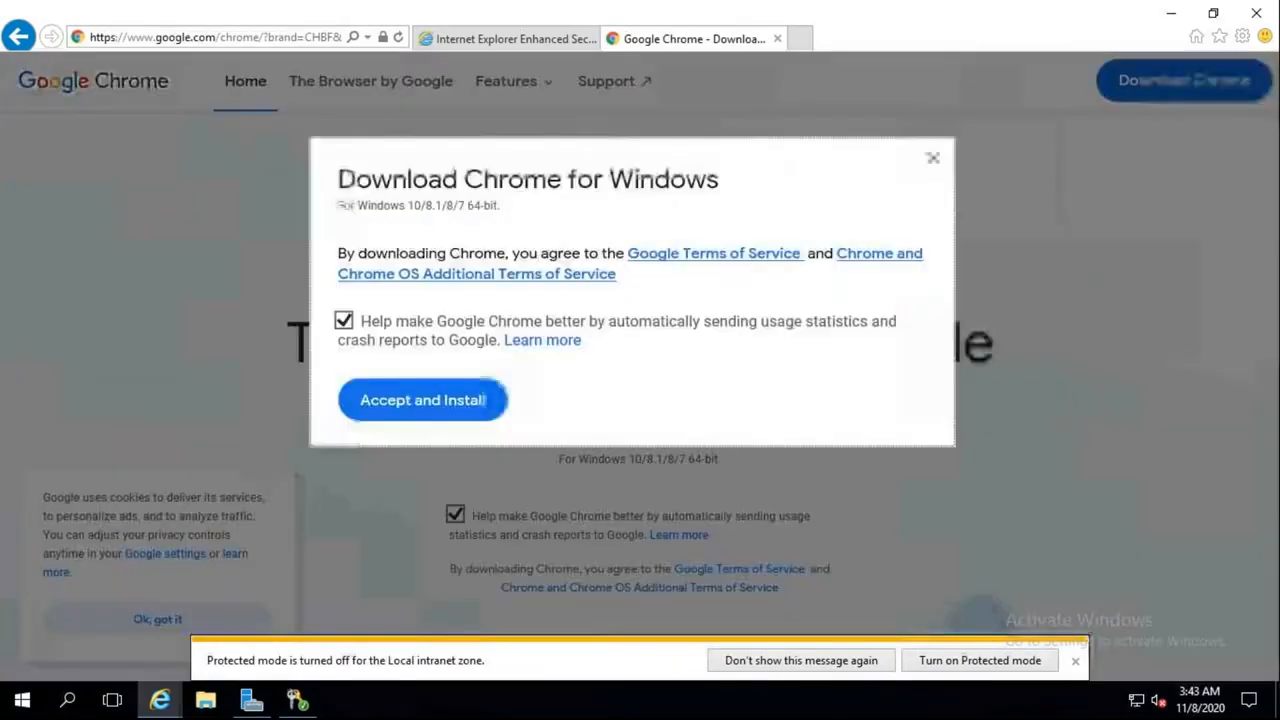
{"action": "left_click", "coordinate": [444, 402]}
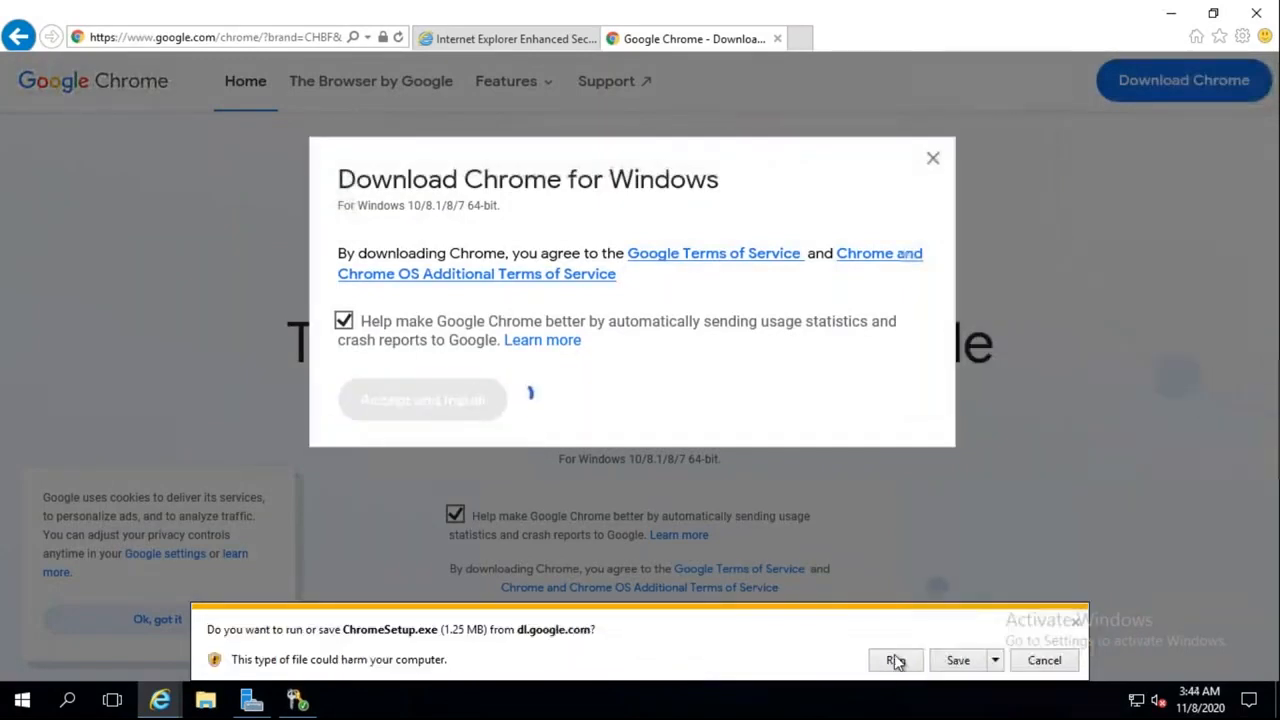
{"action": "left_click", "coordinate": [893, 659]}
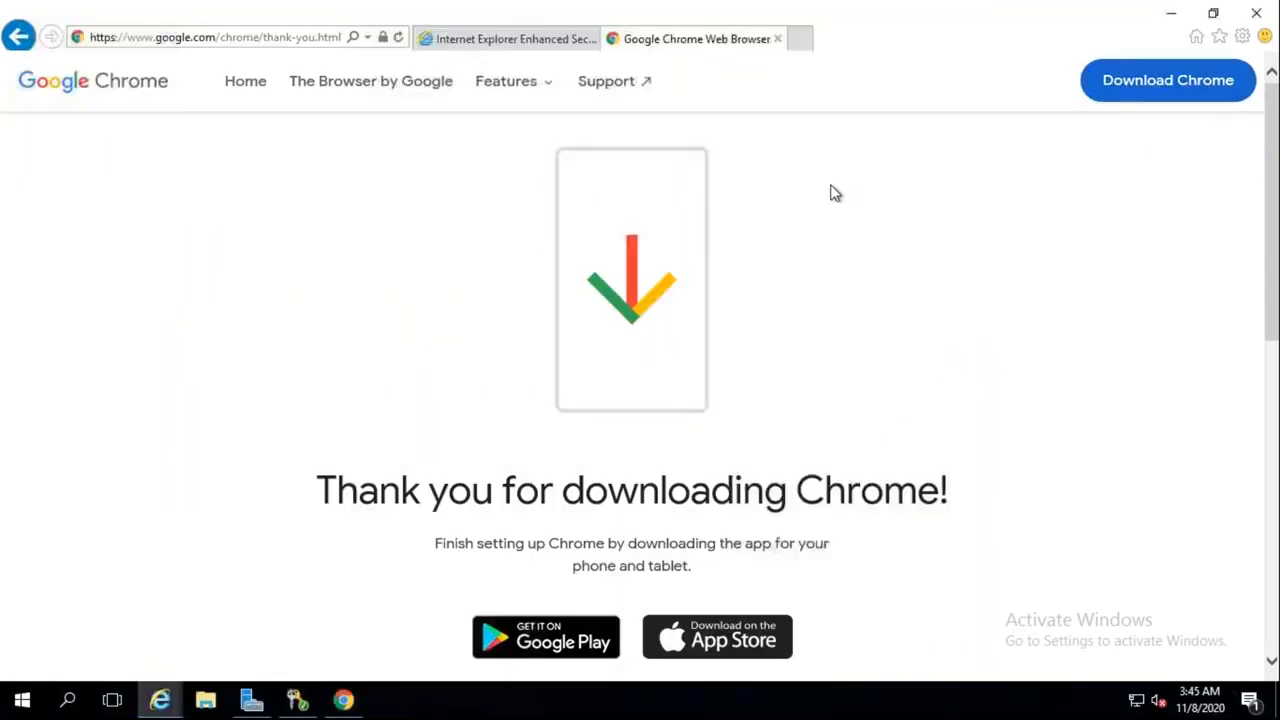
Bring the newly installed Chrome Welcome window to the front, reposition it, and maximize it
{"action": "scroll", "coordinate": [878, 393], "scroll_direction": "down", "scroll_amount": 1}
{"action": "left_click", "coordinate": [519, 47]}
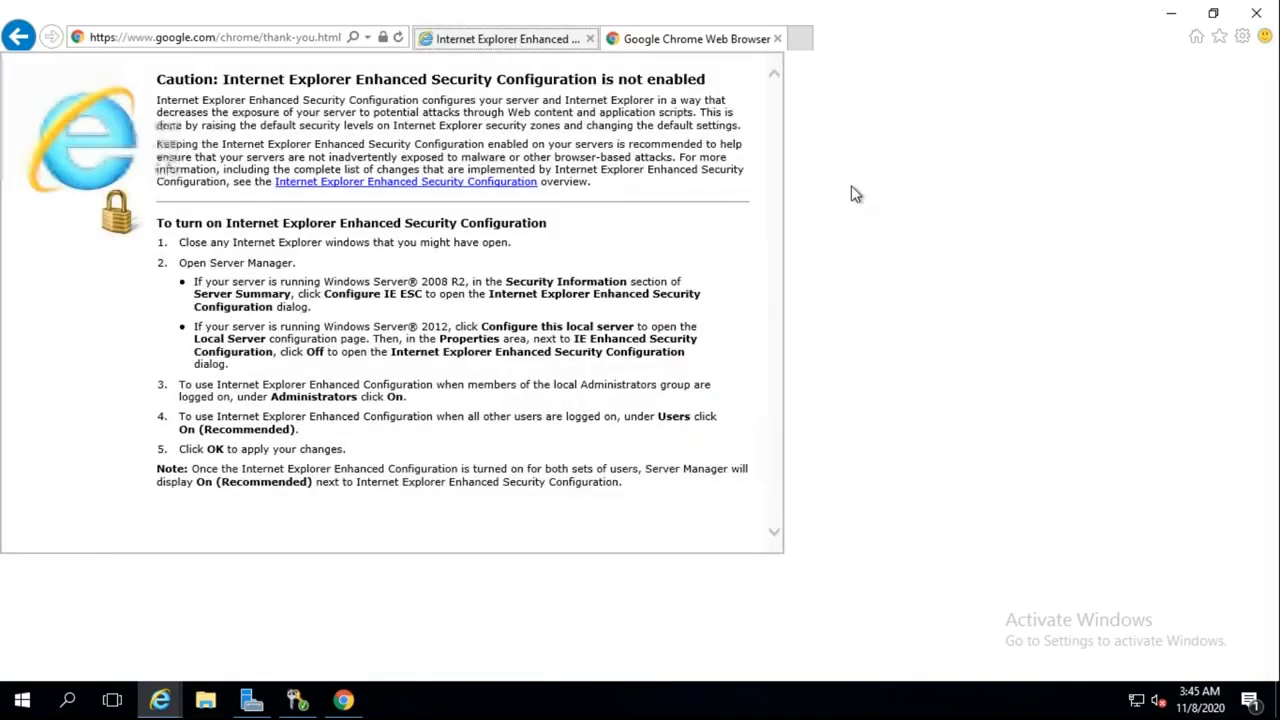
{"action": "left_click", "coordinate": [697, 40]}
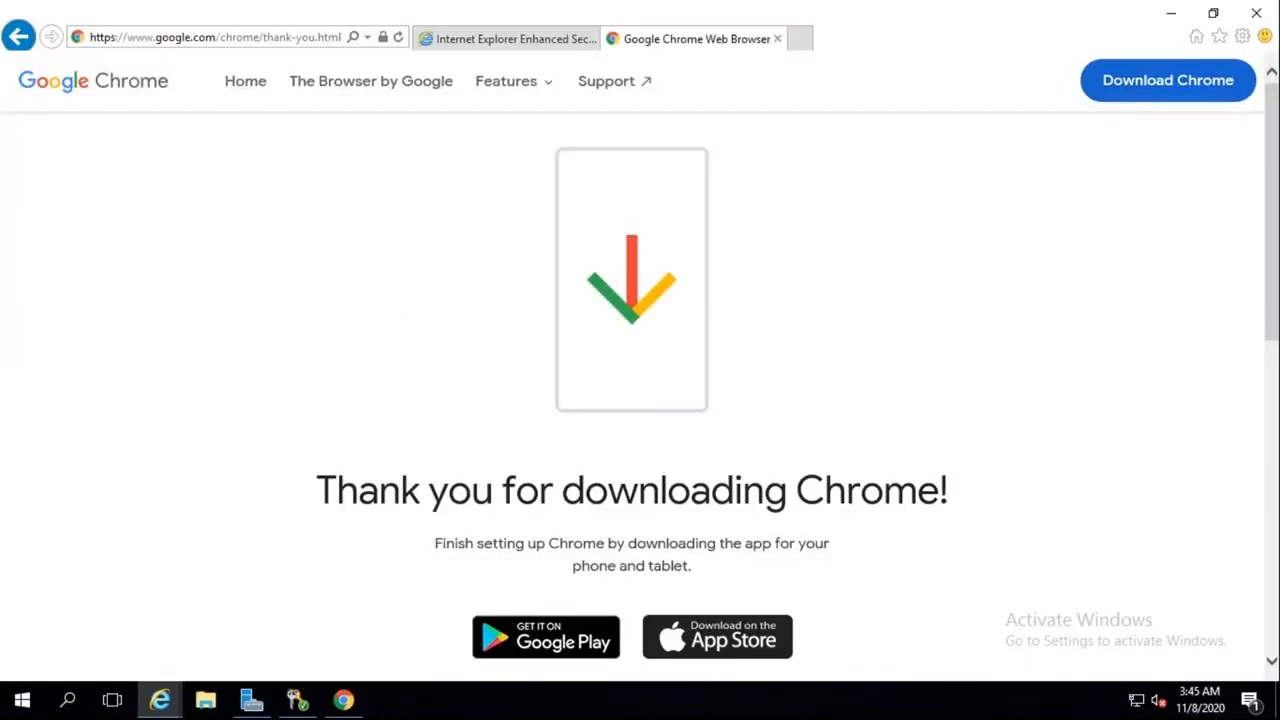
{"action": "left_click", "coordinate": [345, 706]}
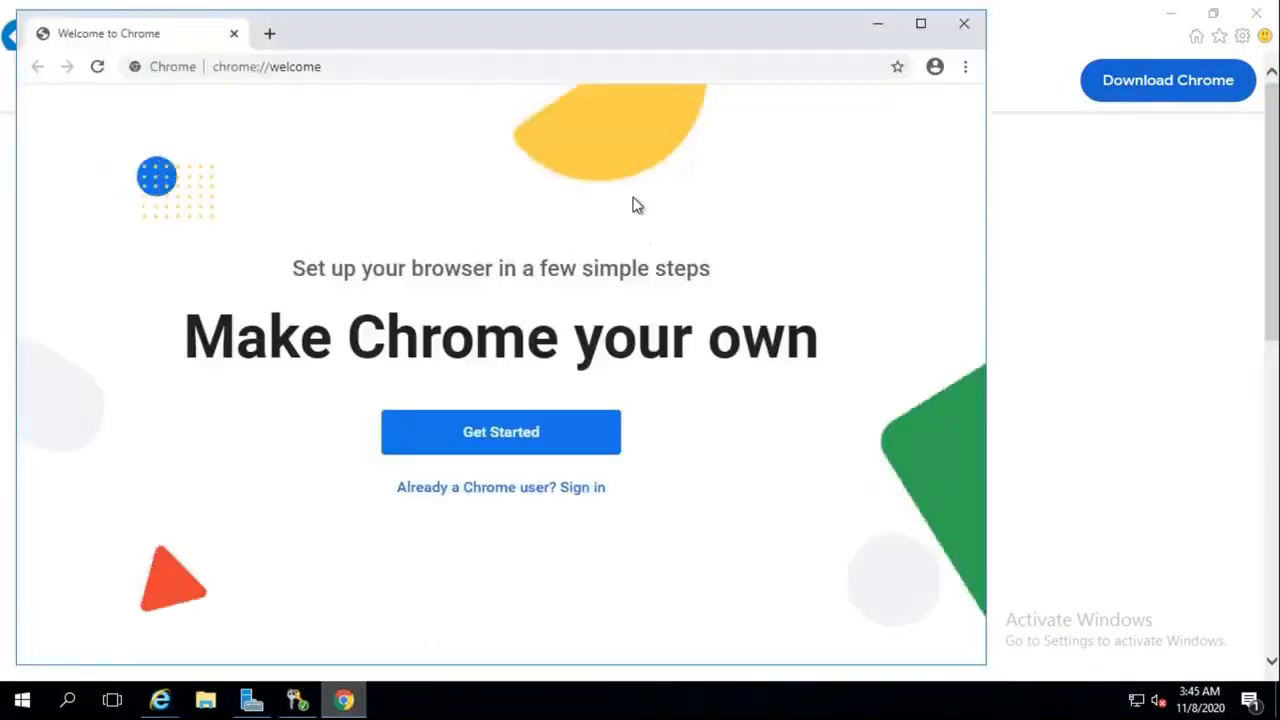
{"action": "left_click", "coordinate": [352, 703]}
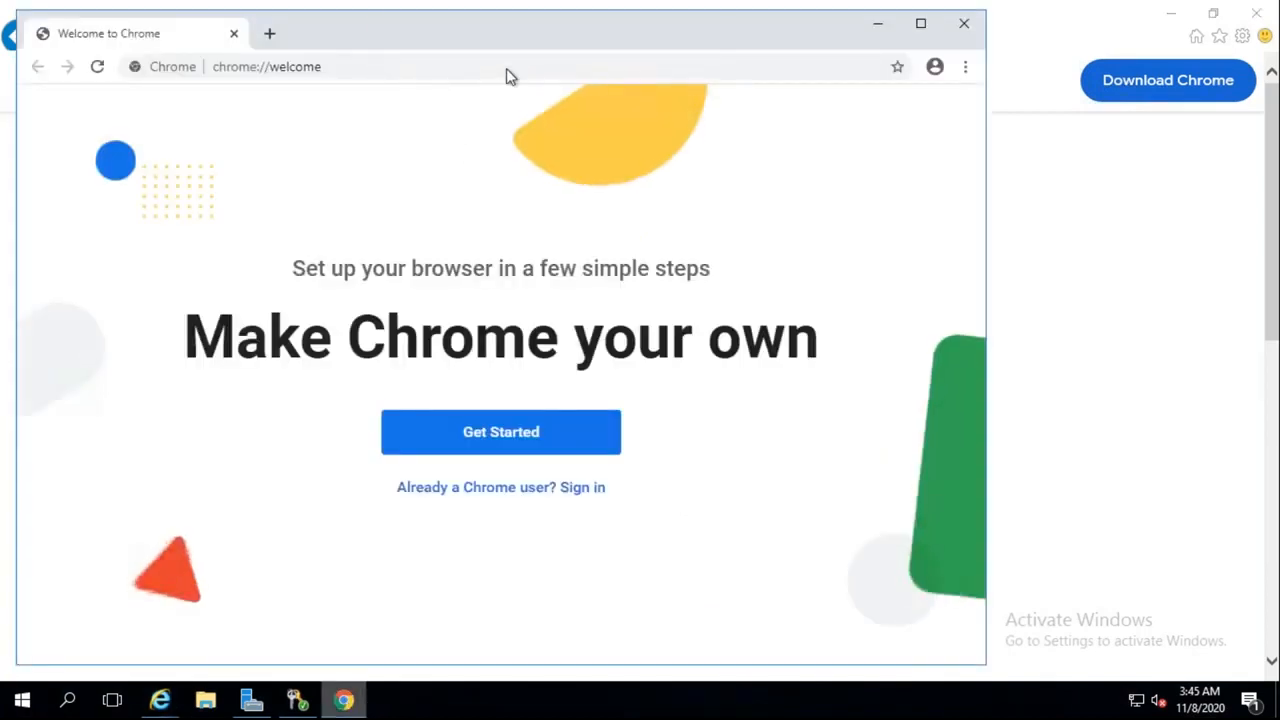
{"action": "left_click_drag", "start_coordinate": [728, 31], "coordinate": [738, 50]}
{"action": "left_click", "coordinate": [362, 705]}
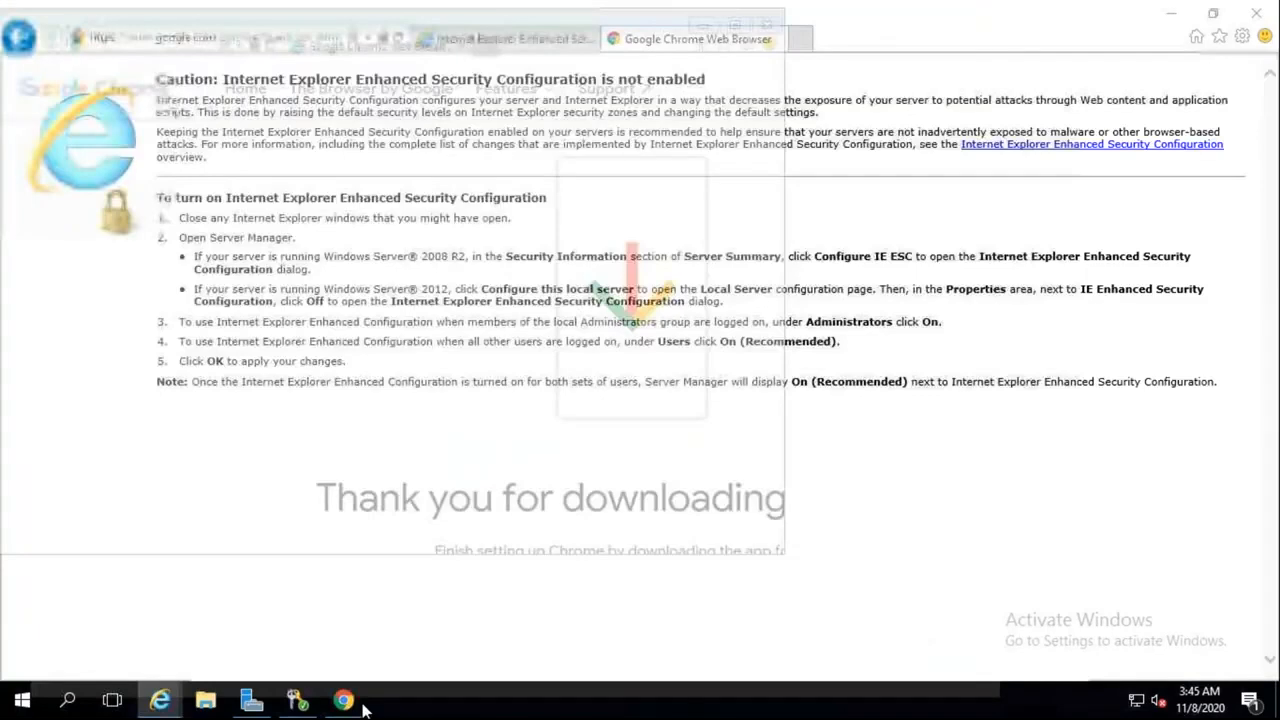
{"action": "left_click", "coordinate": [364, 709]}
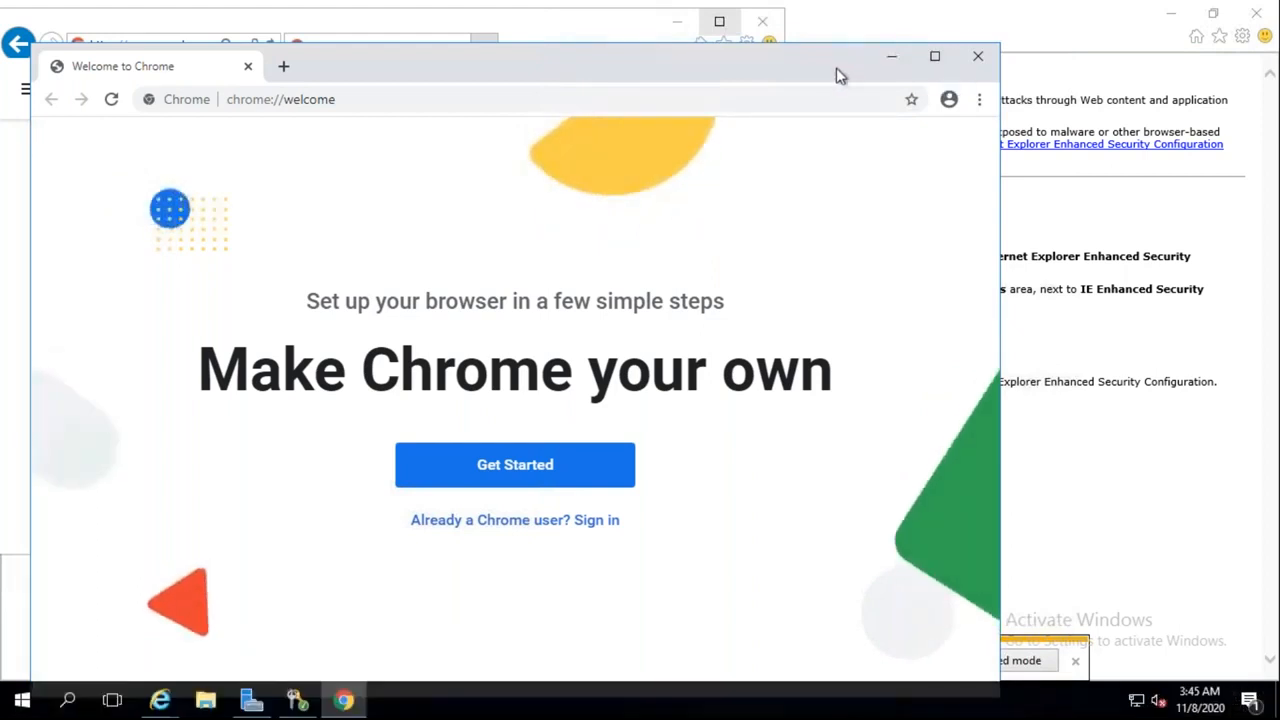
{"action": "left_click_drag", "start_coordinate": [823, 57], "coordinate": [812, 27]}
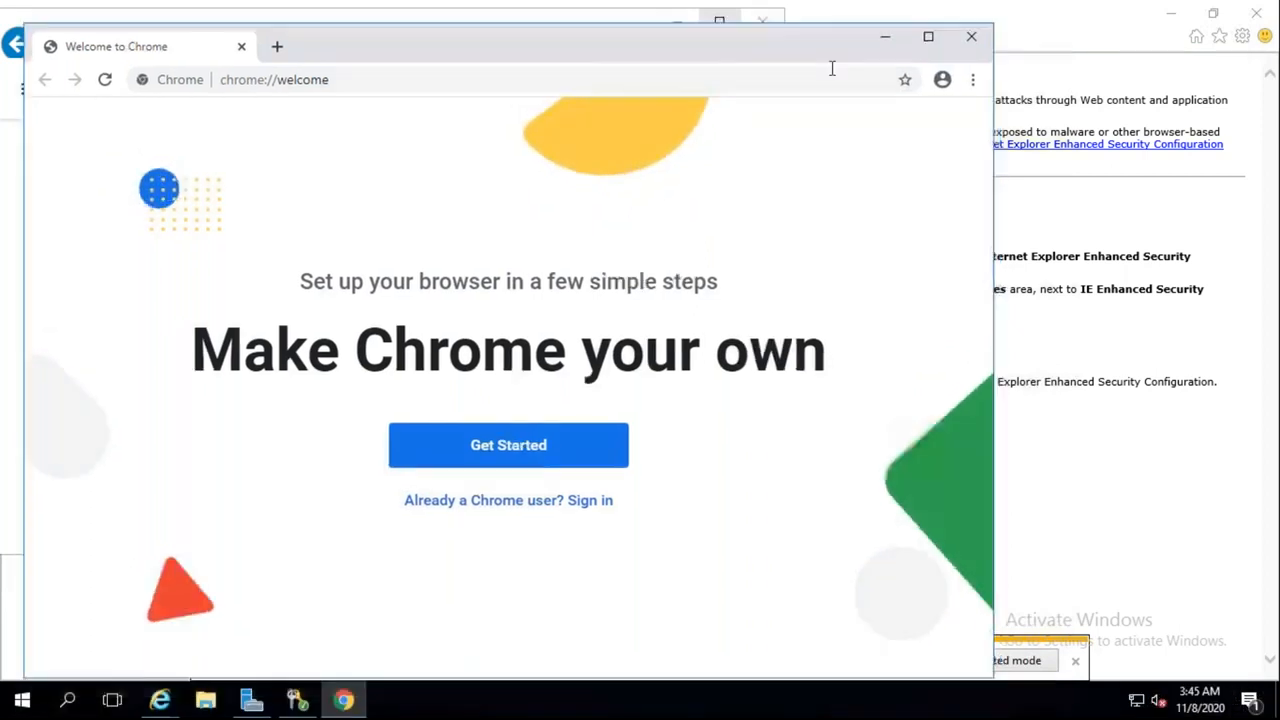
{"action": "left_click", "coordinate": [831, 69]}
{"action": "left_click", "coordinate": [925, 30]}
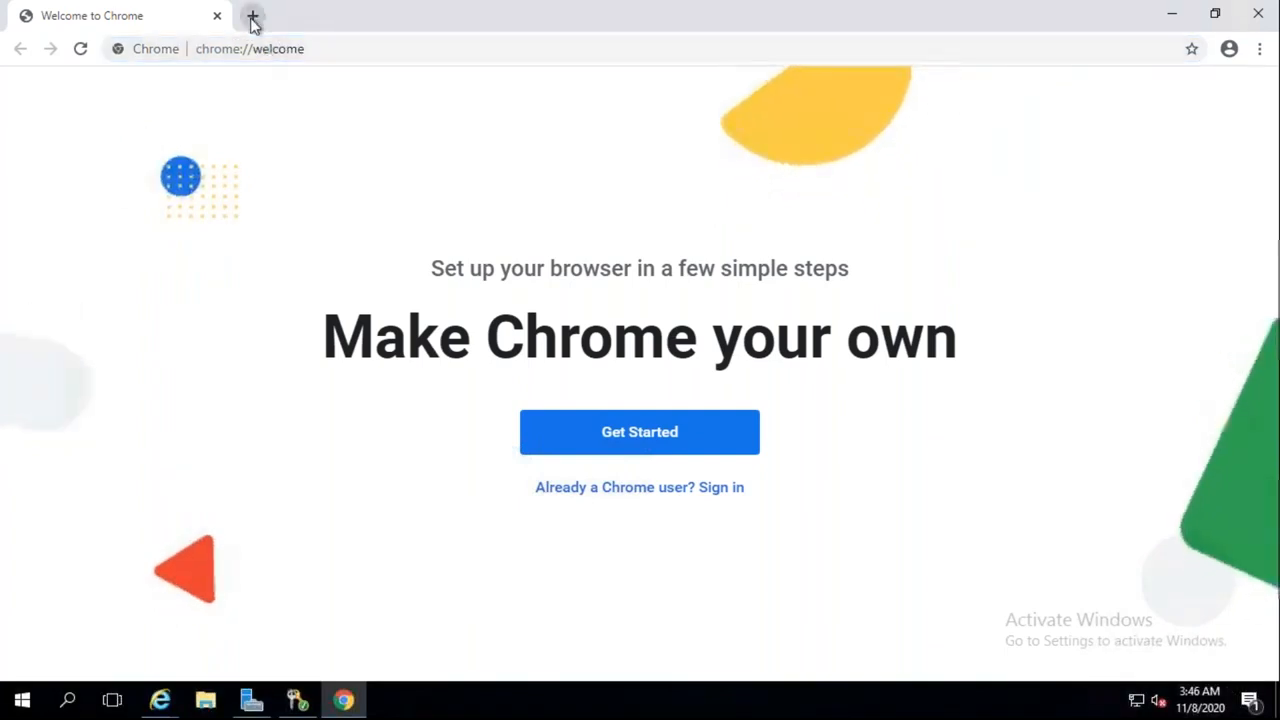
Go to portal.azure.com in a new Chrome tab
{"action": "left_click", "coordinate": [253, 17]}
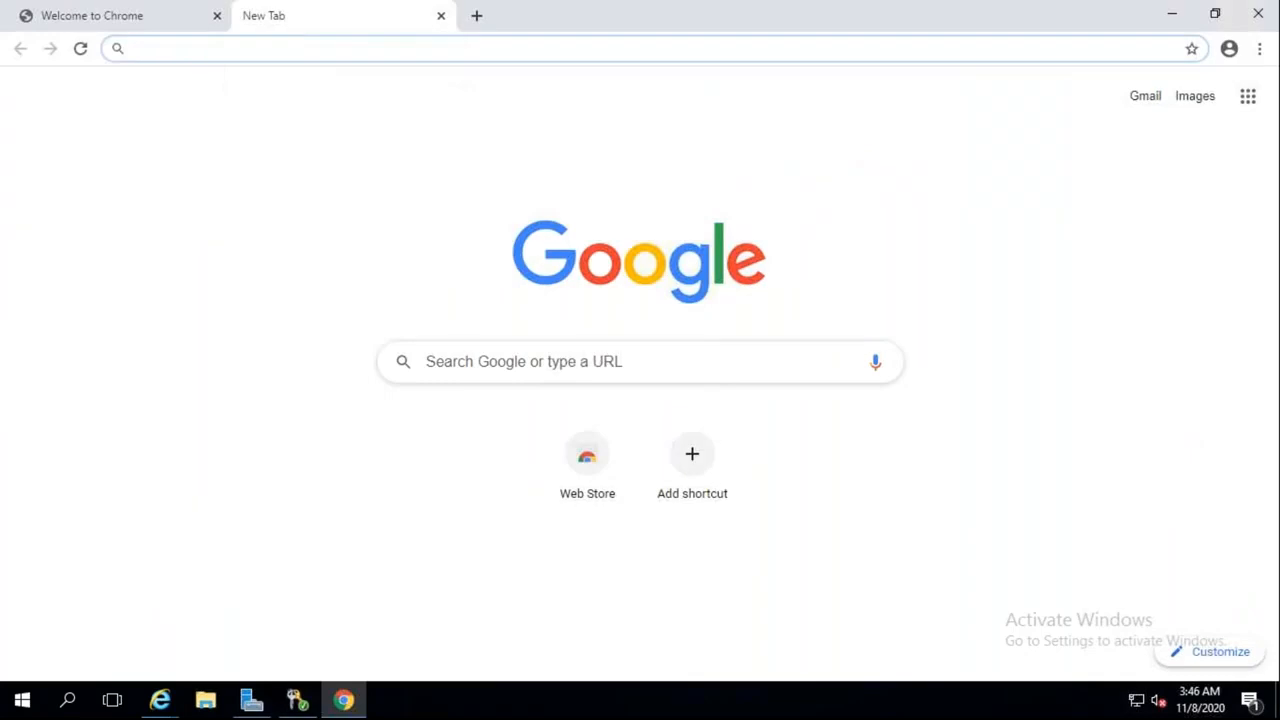
{"action": "type", "text": "PORTA"}
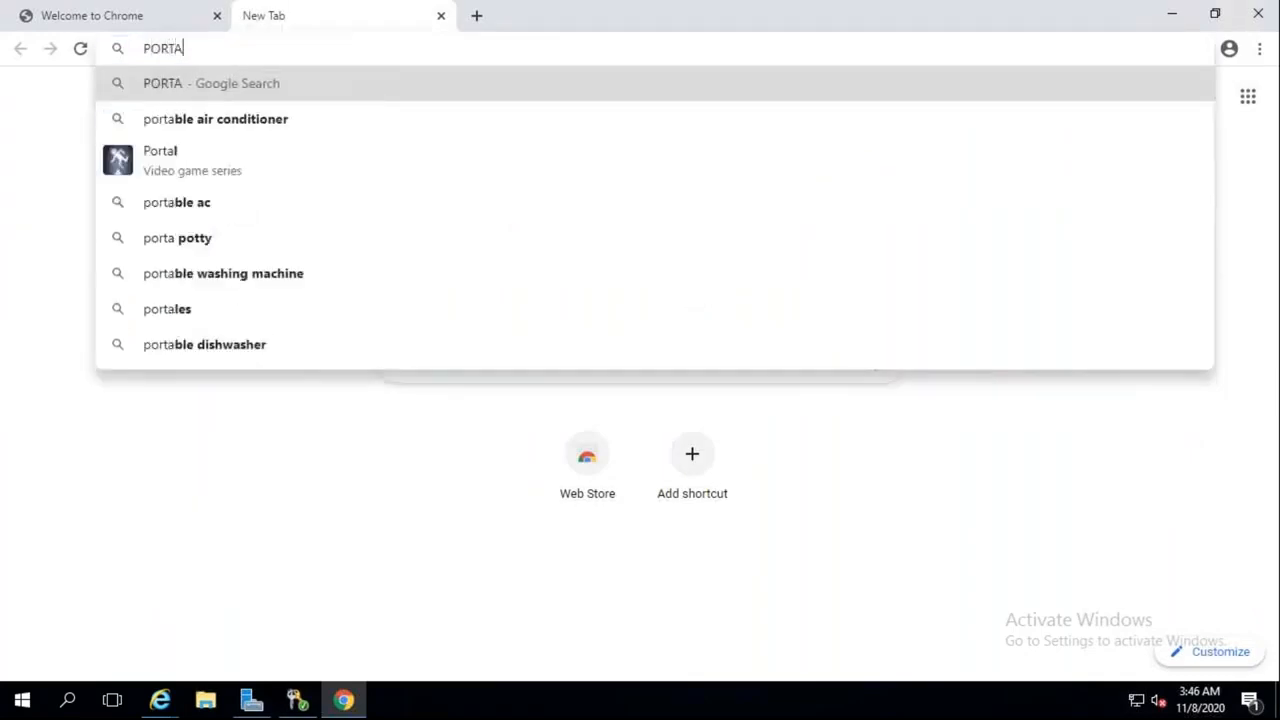
{"action": "type", "text": "L."}
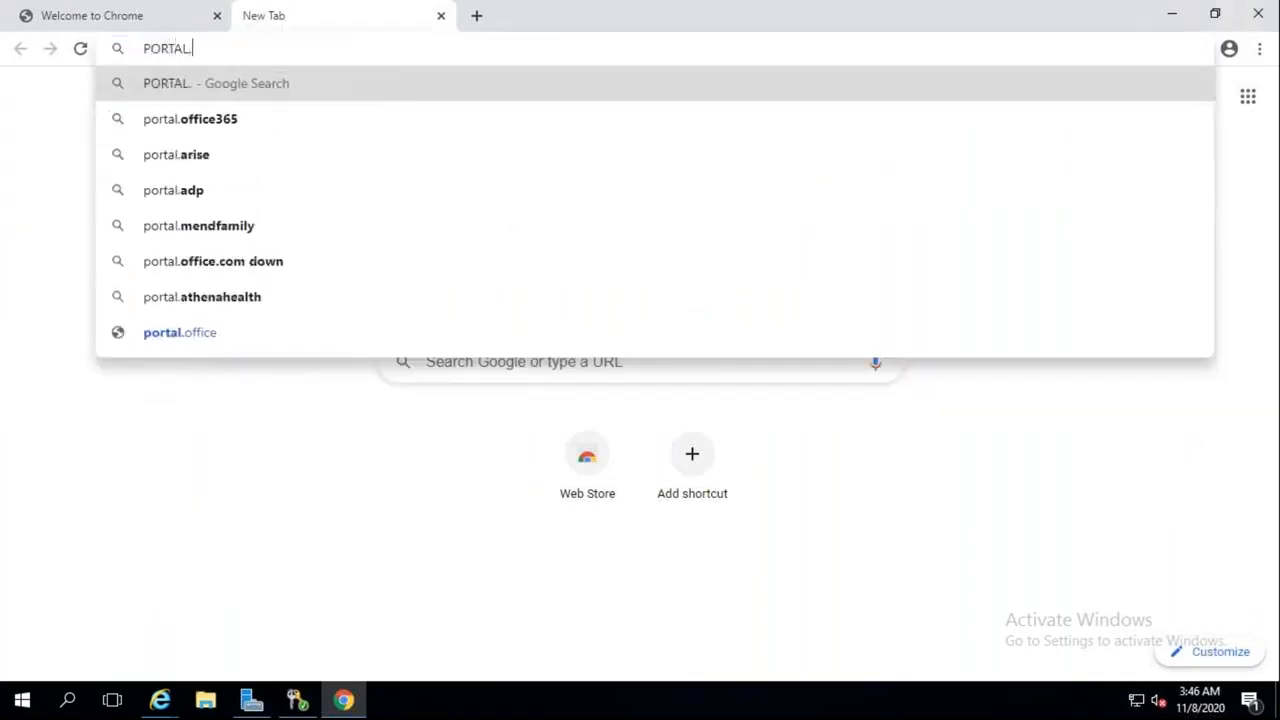
{"action": "type", "text": "AZURE.CM"}
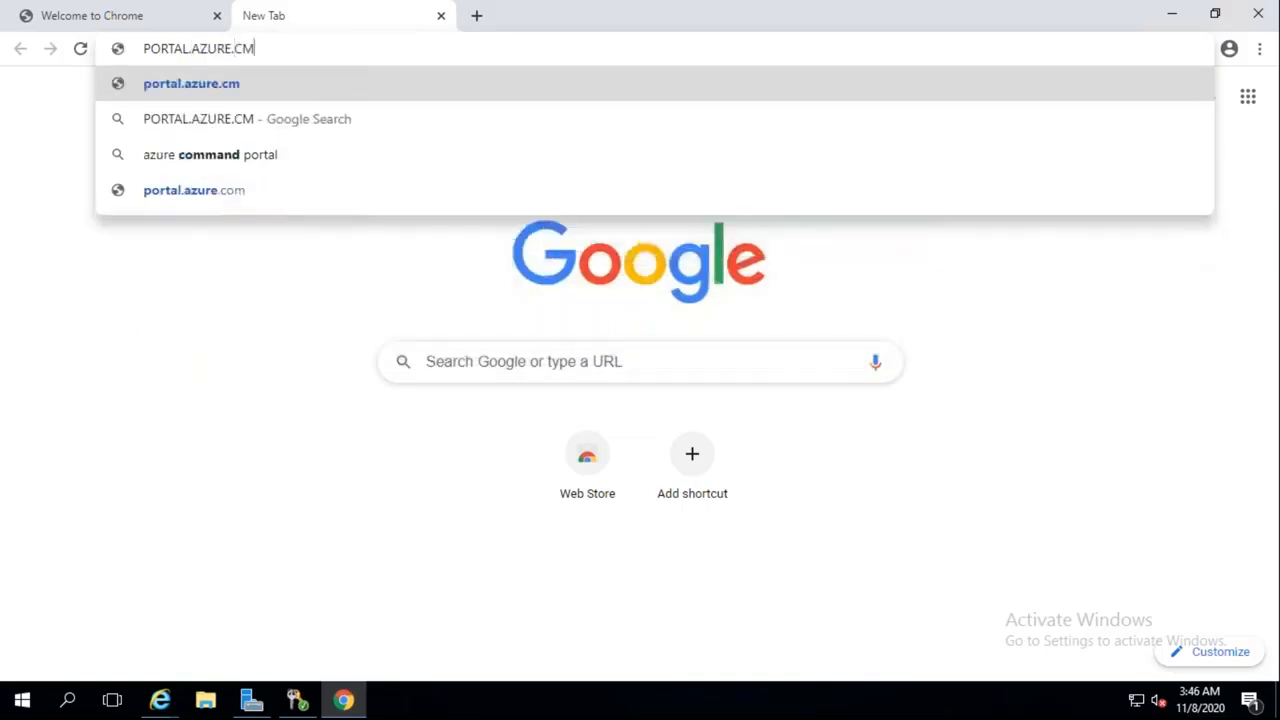
{"action": "key", "text": "BackSpace"}
{"action": "type", "text": "OM"}
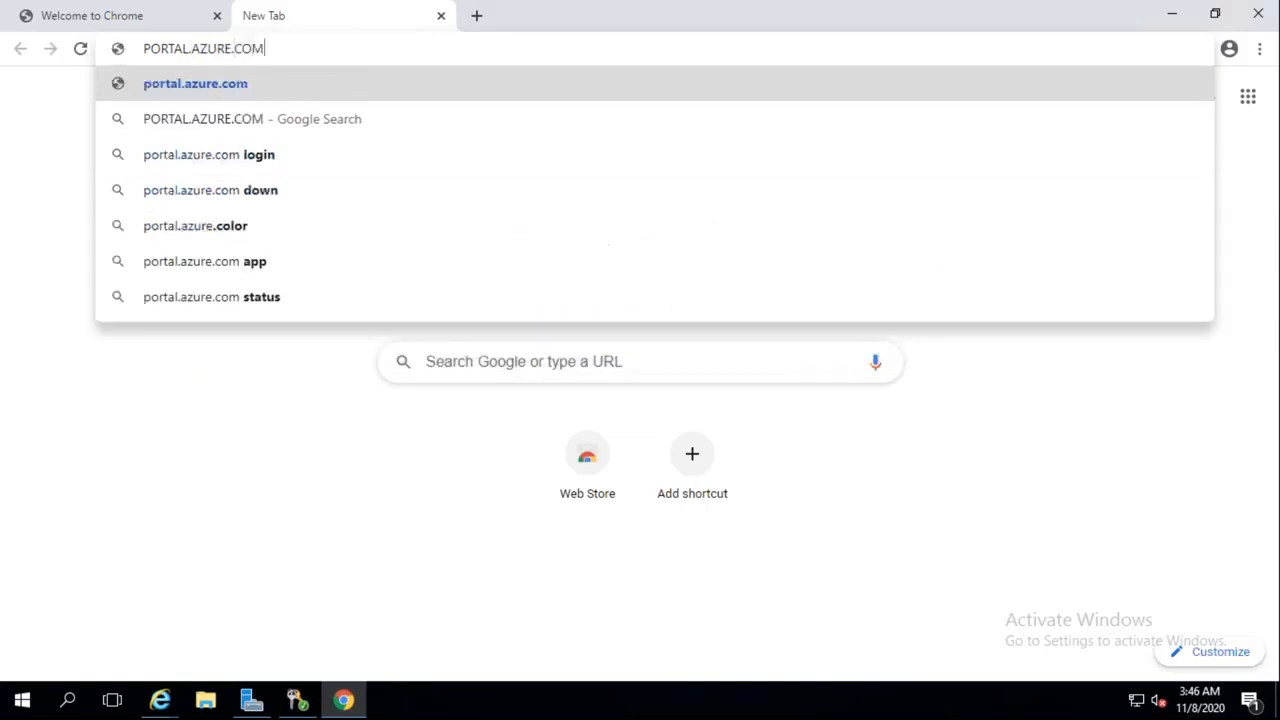
{"action": "key", "text": "Return"}
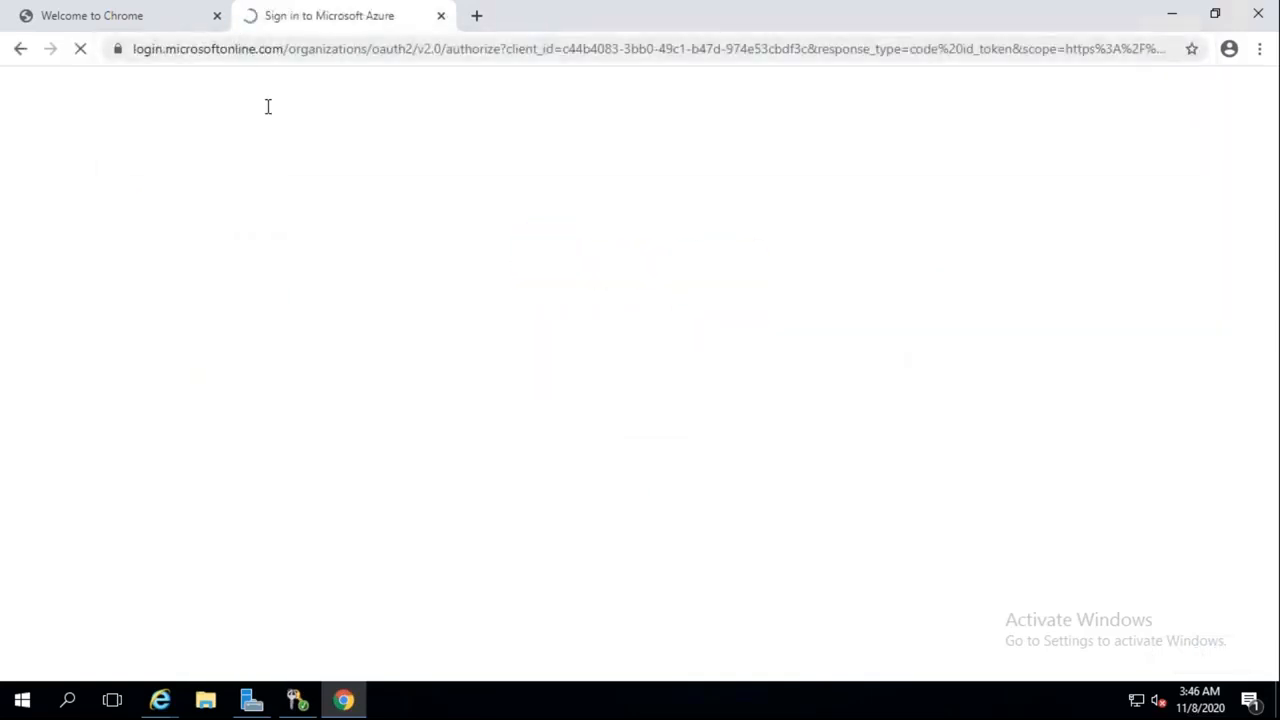
{"action": "mouse_move", "coordinate": [900, 20]}
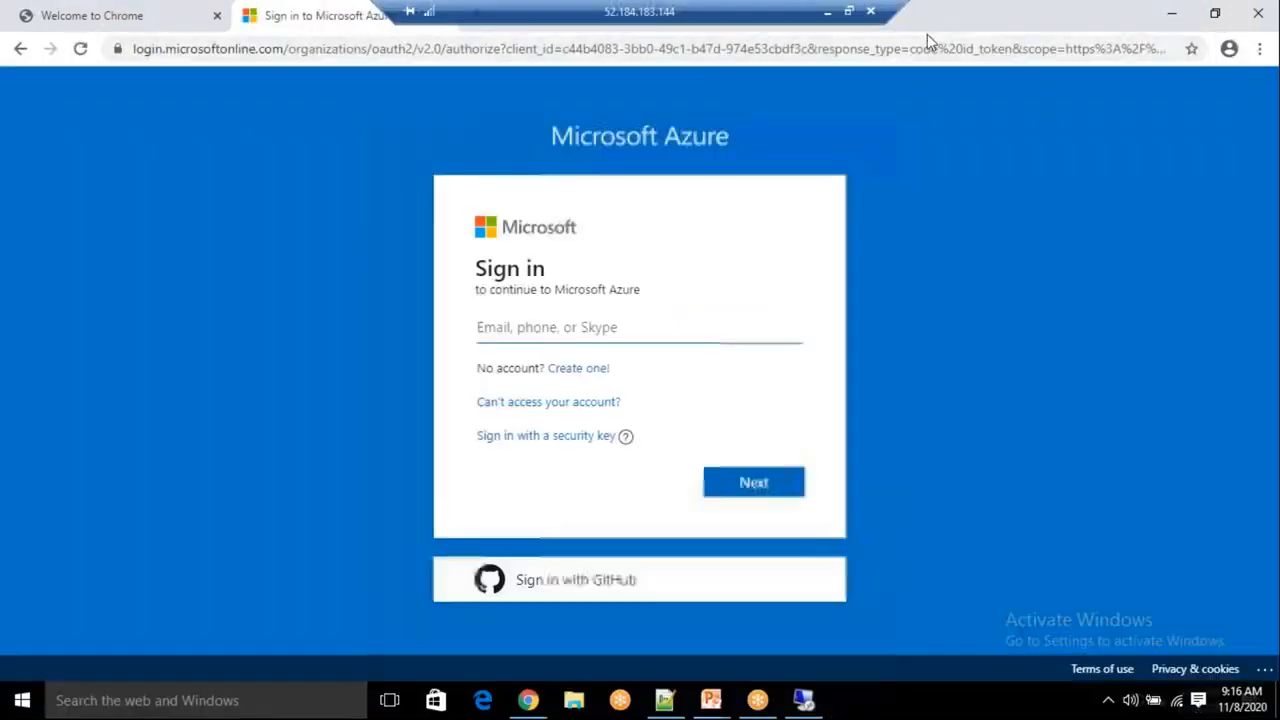
Sign in with the account e-mail and password, staying signed in without saving the password
{"action": "left_click", "coordinate": [555, 330]}
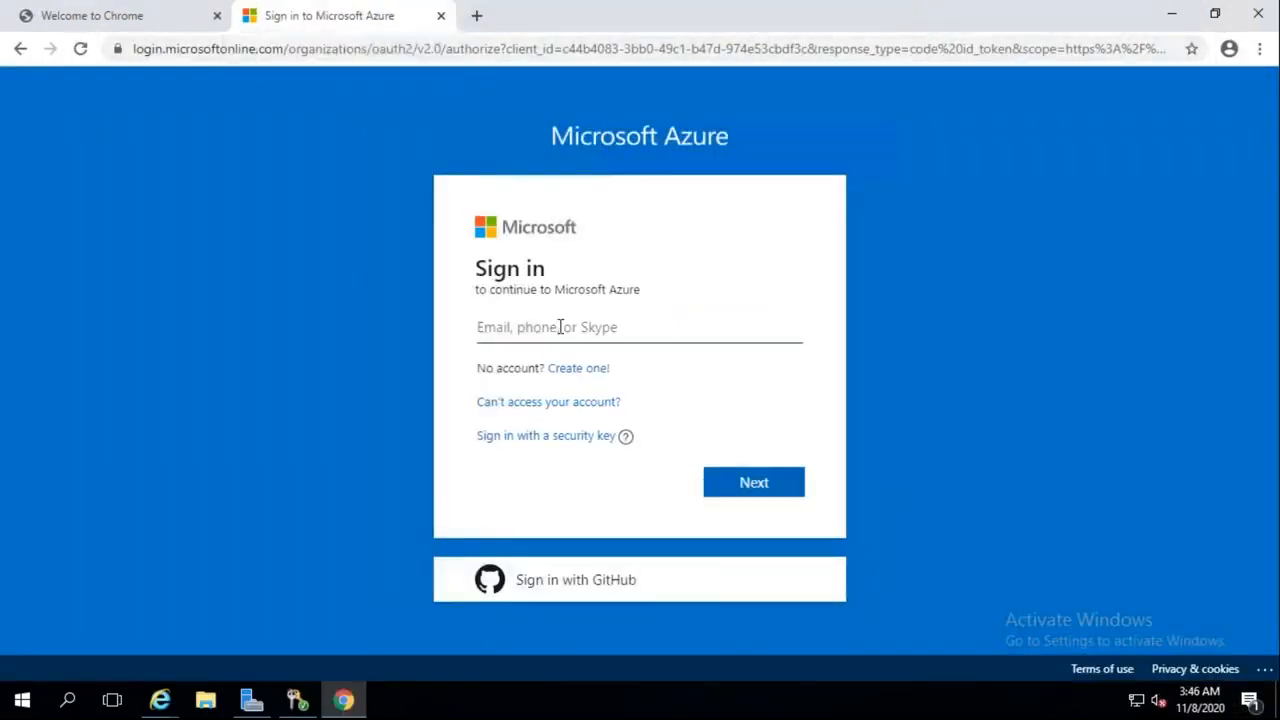
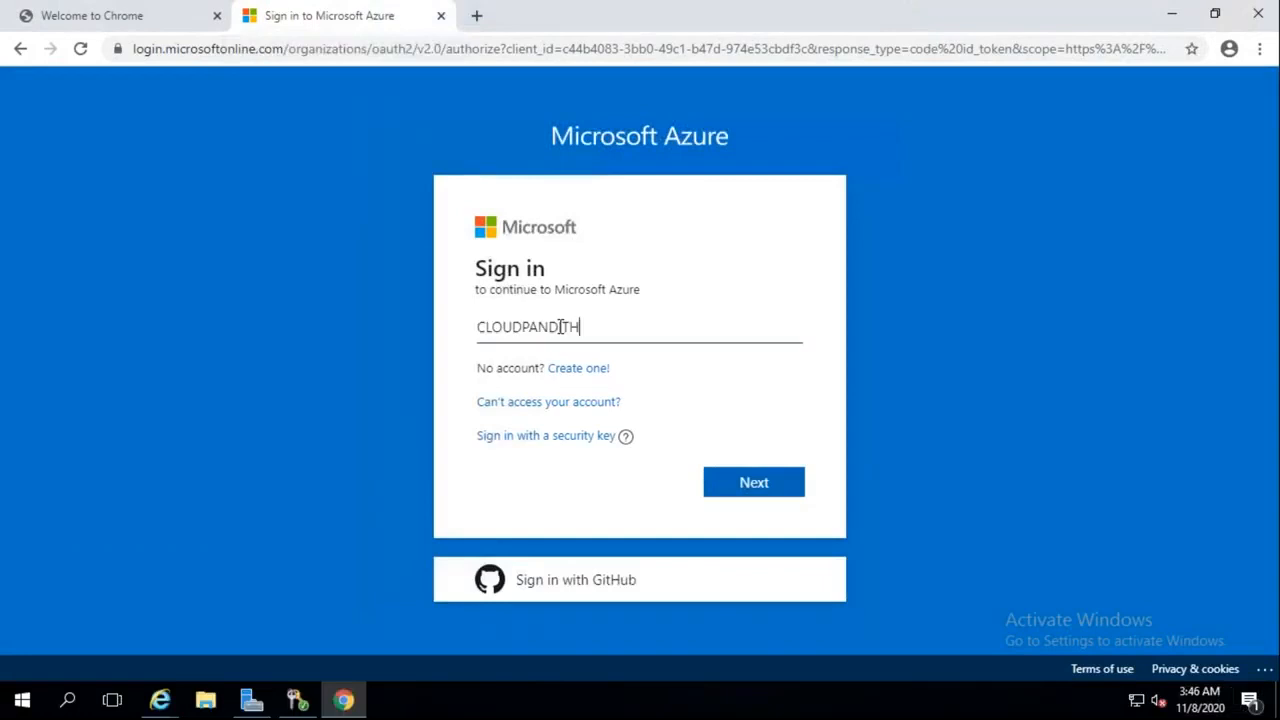
{"action": "key", "text": "Return"}
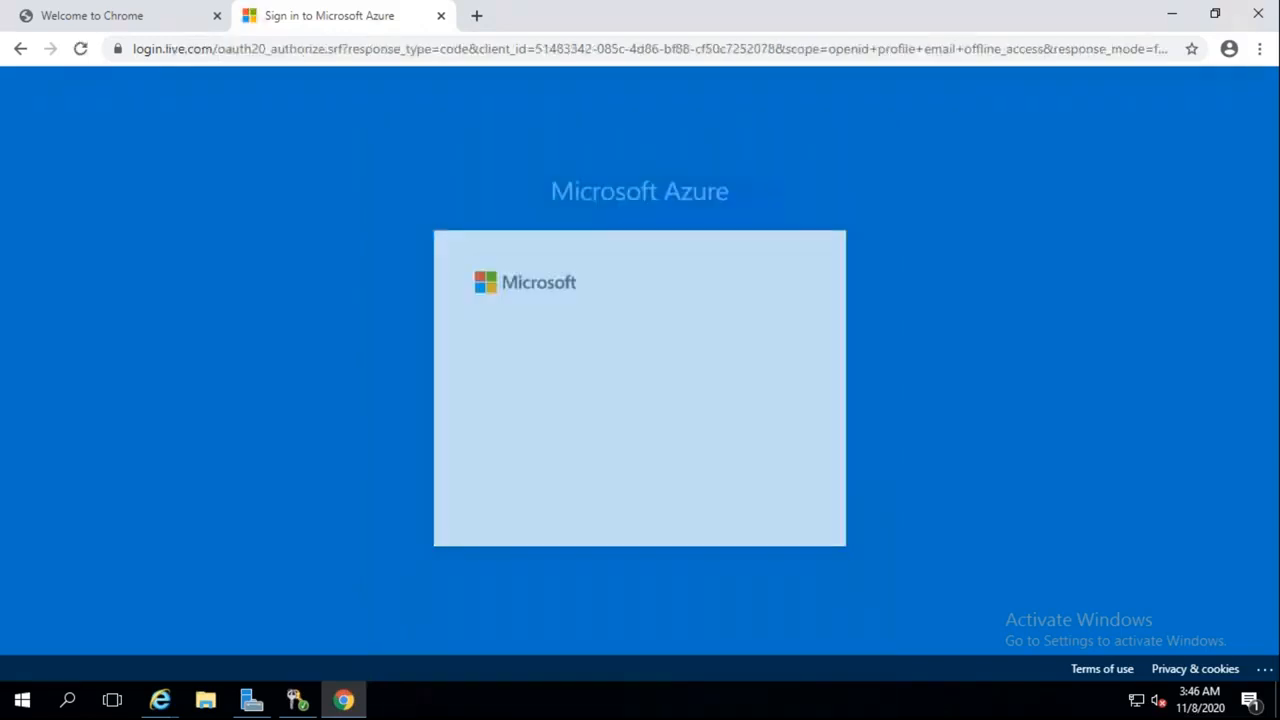
{"action": "type", "text": "••••••••••••"}
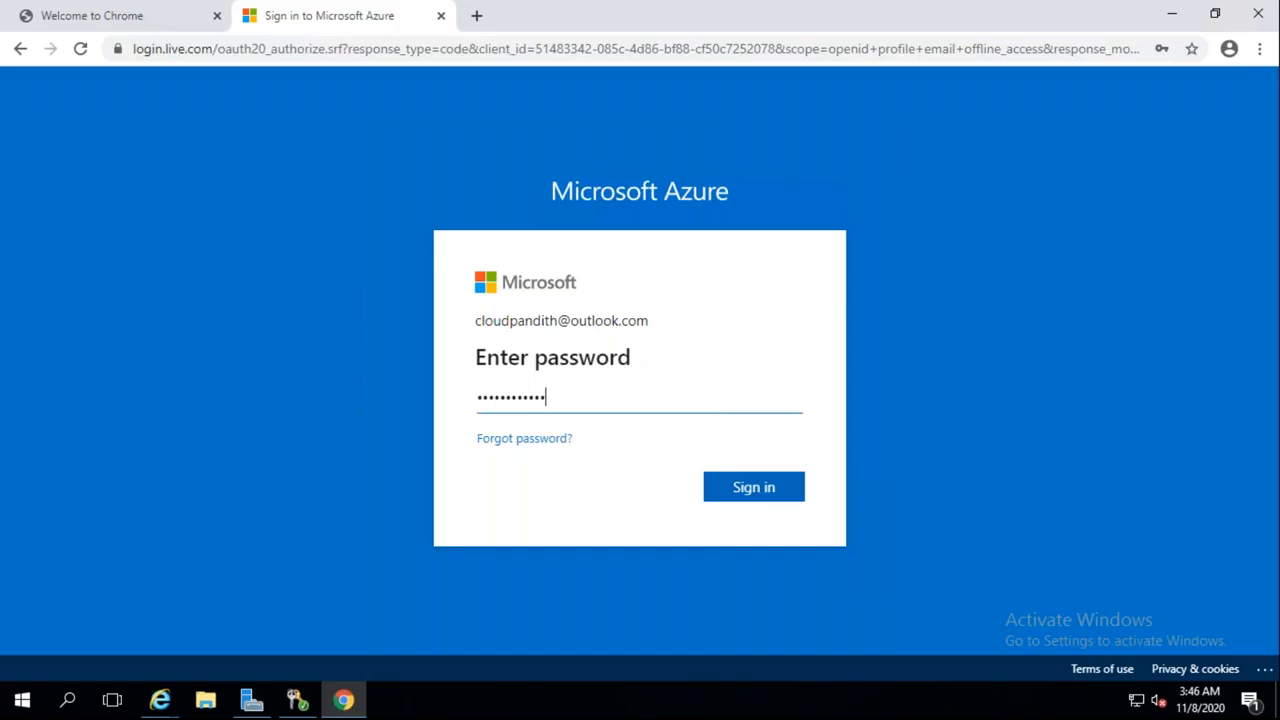
{"action": "key", "text": "Return"}
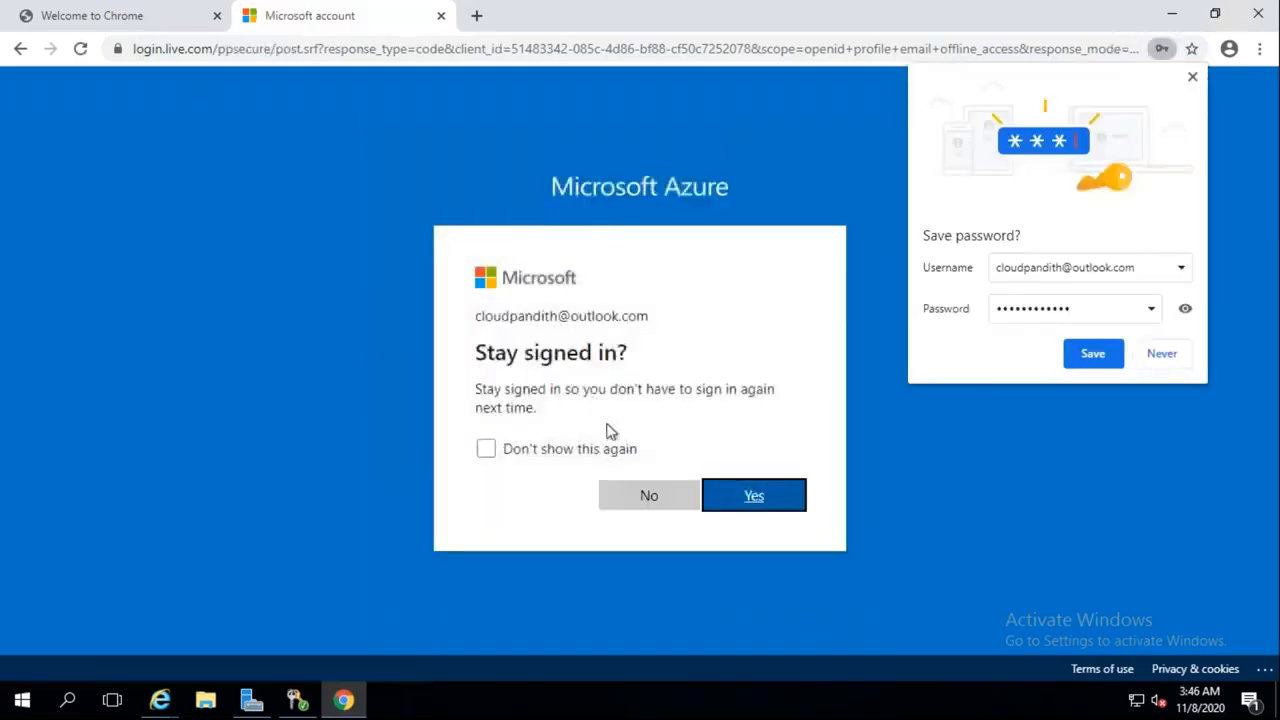
{"action": "left_click", "coordinate": [750, 505]}
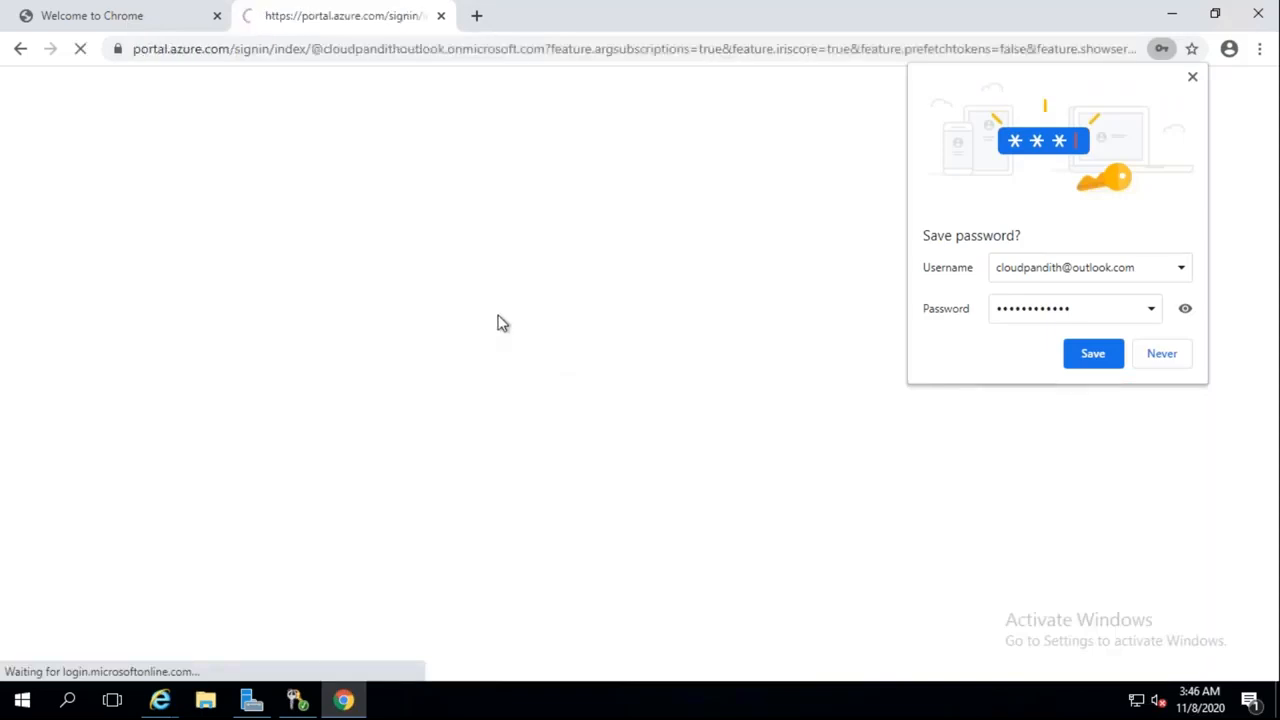
{"action": "left_click", "coordinate": [1162, 356]}
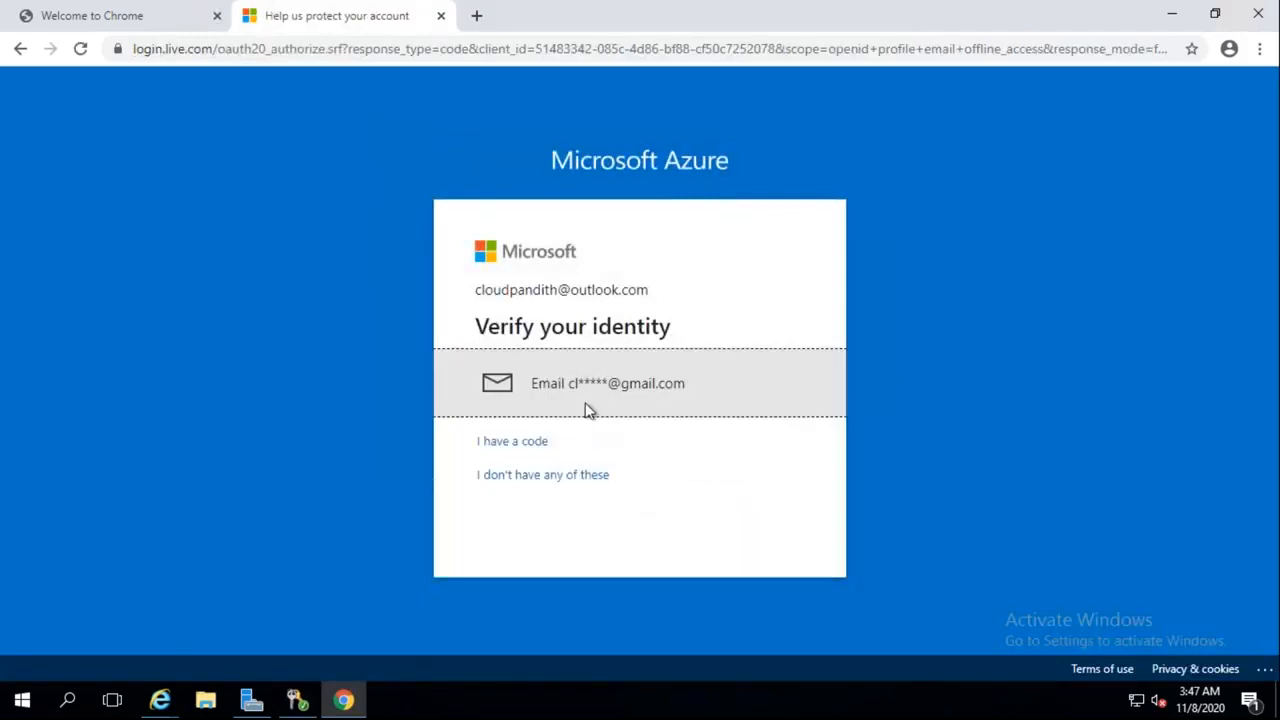
Verify identity with a code sent to the recovery e-mail, then skip the authenticator app offer
{"action": "left_click", "coordinate": [585, 395]}
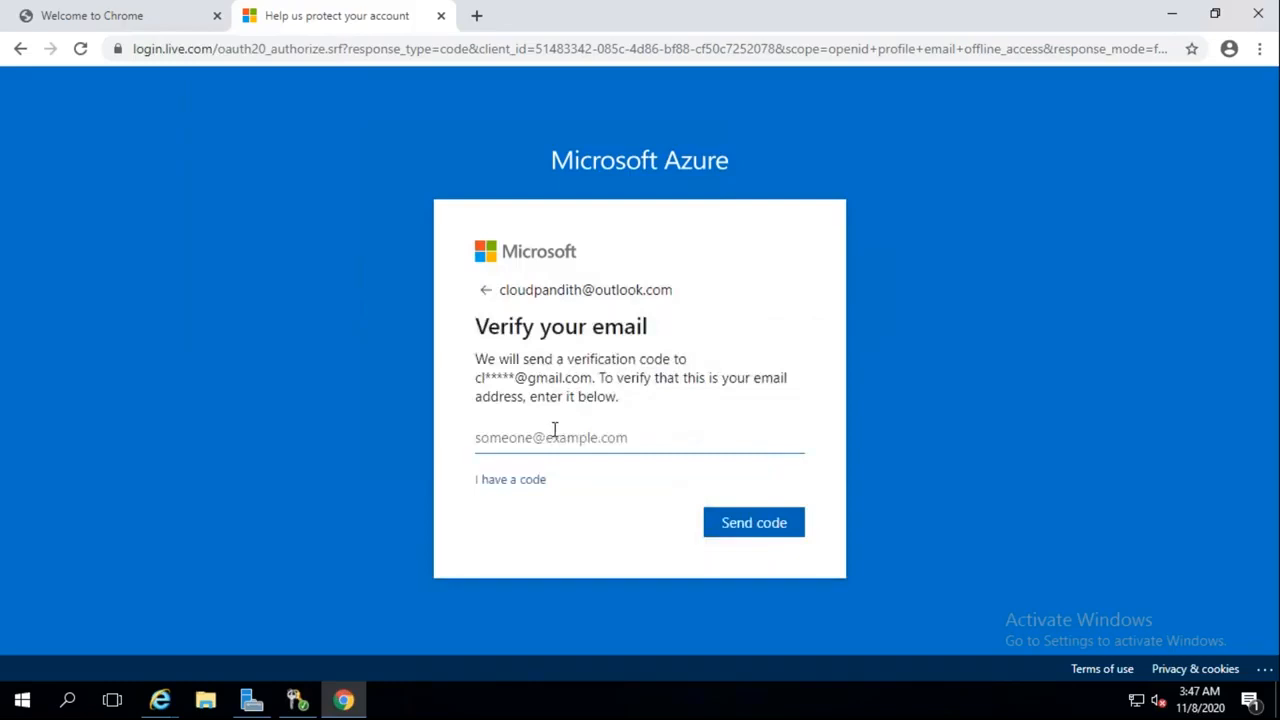
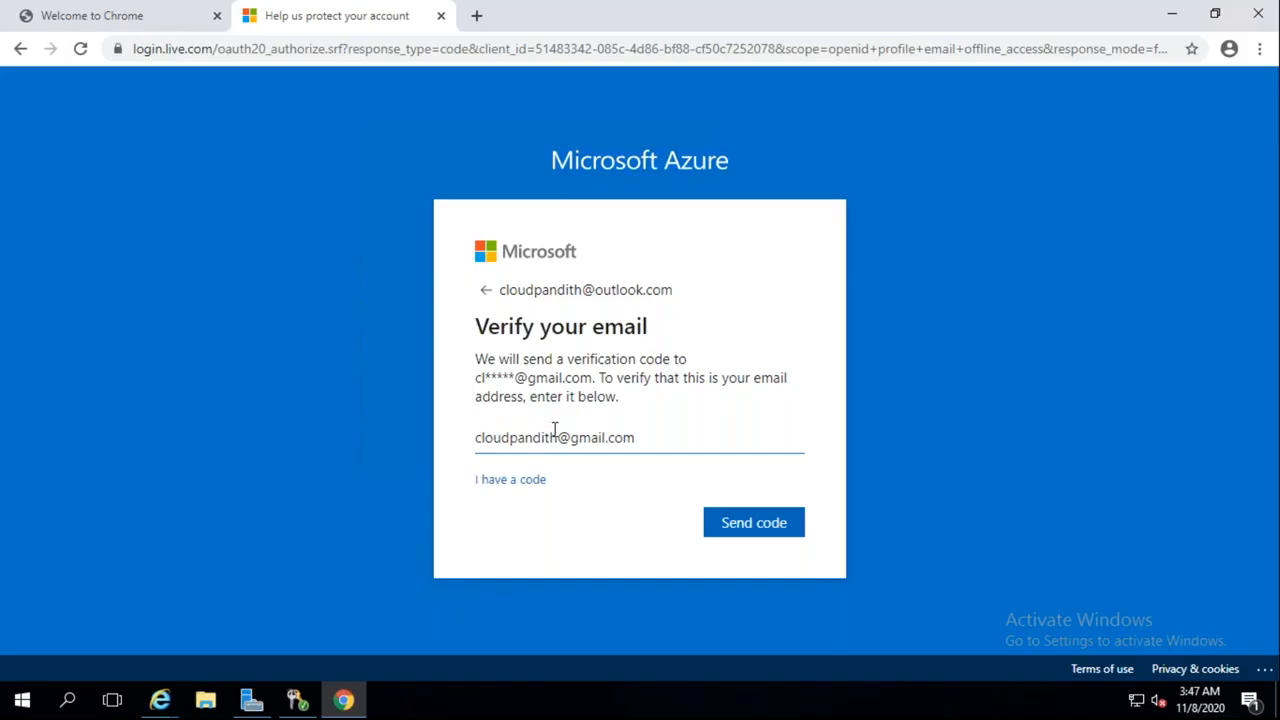
{"action": "left_click", "coordinate": [722, 528]}
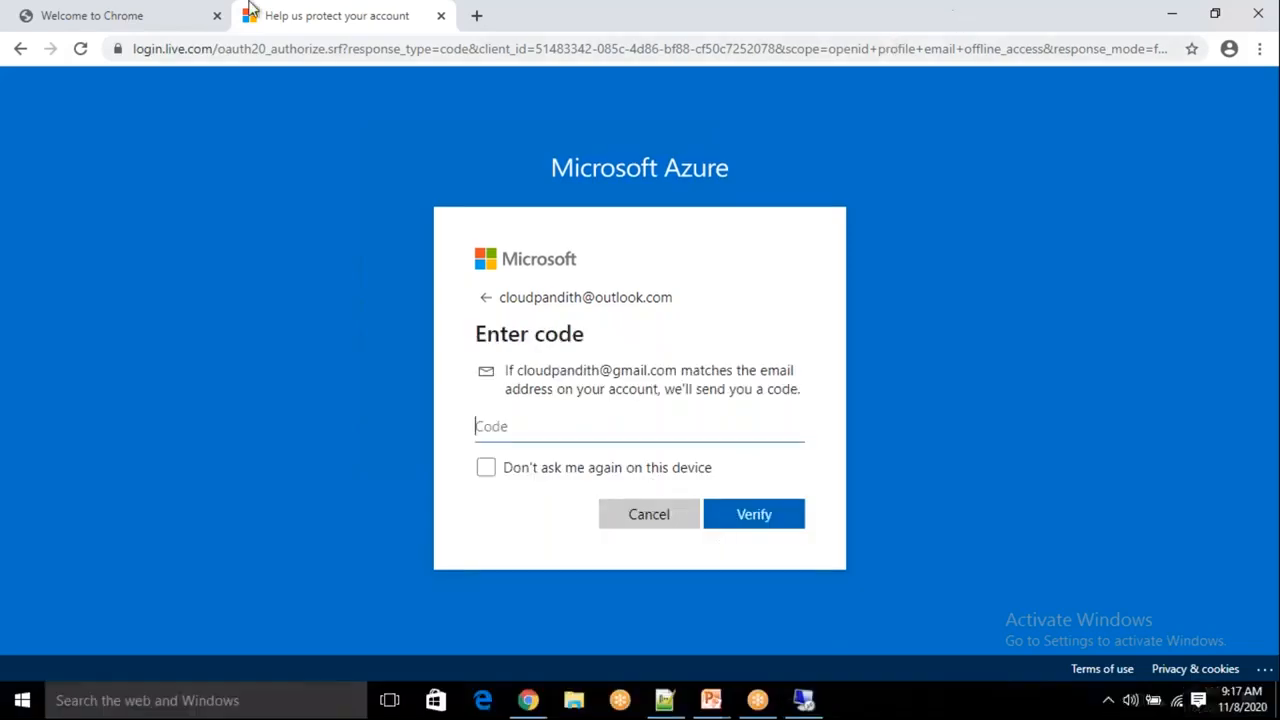
{"action": "mouse_move", "coordinate": [440, 12]}
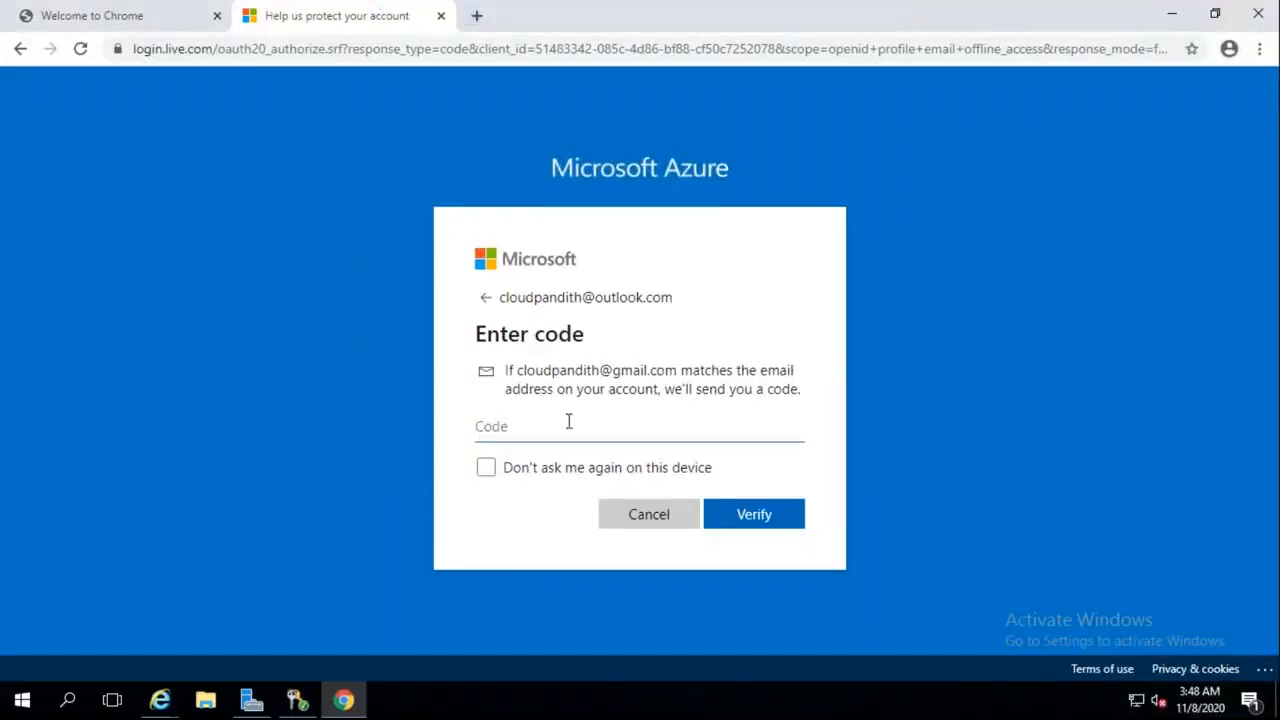
{"action": "left_click", "coordinate": [749, 514]}
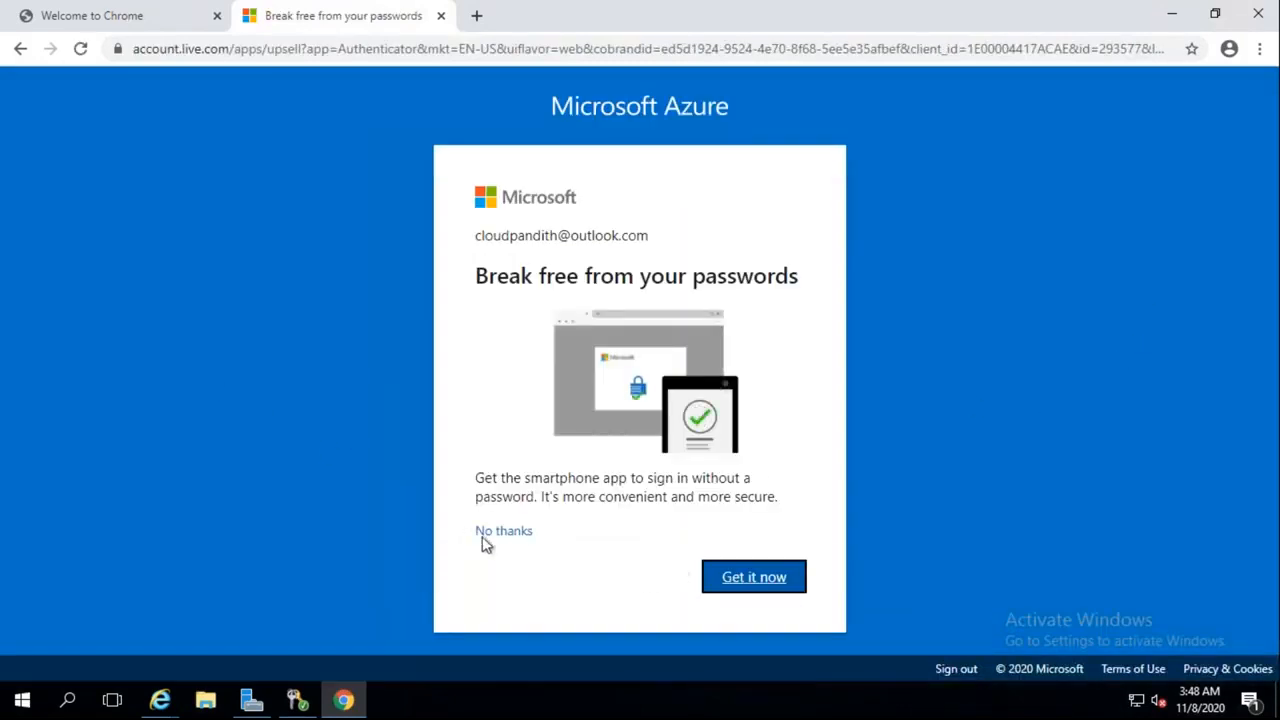
{"action": "left_click", "coordinate": [489, 535]}
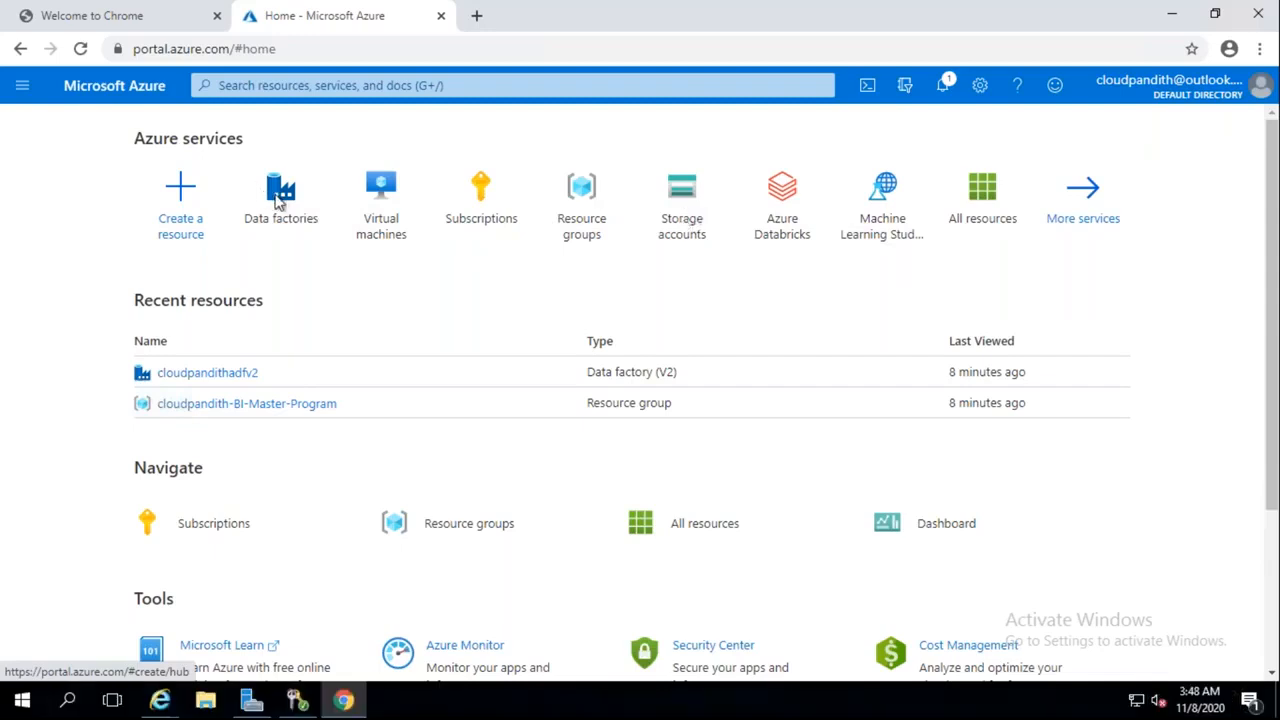
Open Data factories in a new tab and view the cloudpanditheastus storage account's containers
{"action": "right_click", "coordinate": [280, 200]}
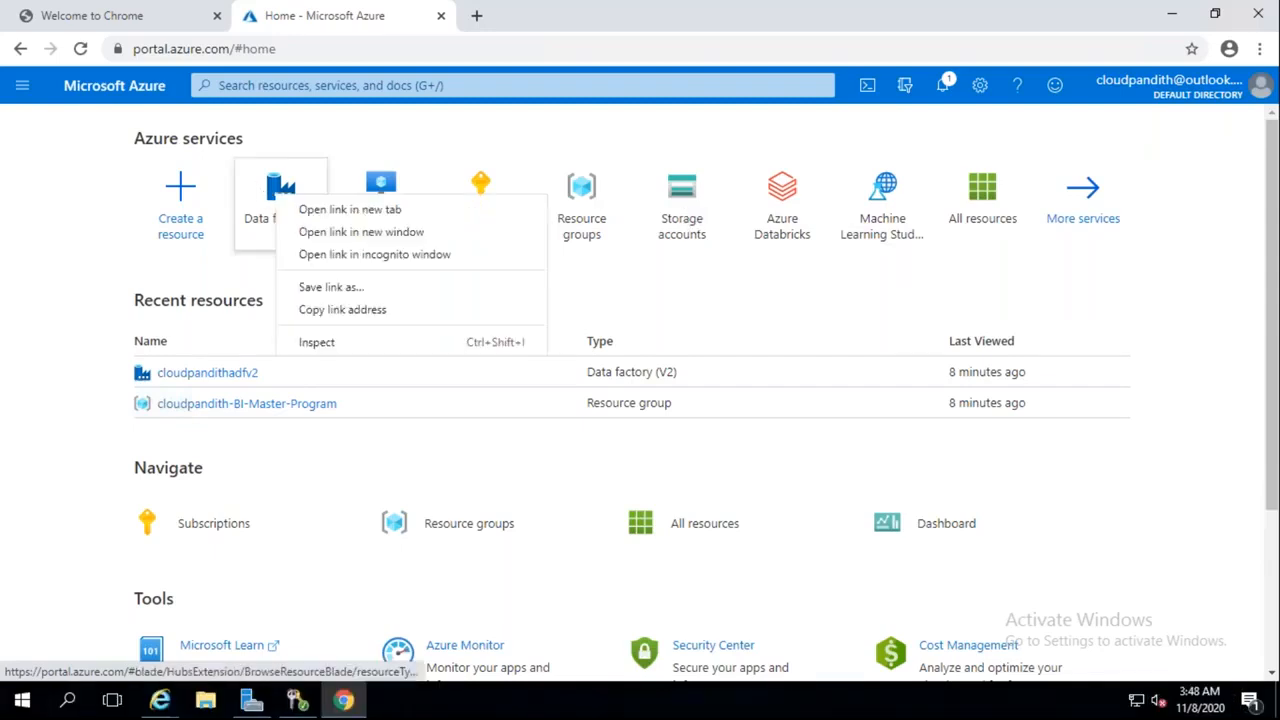
{"action": "left_click", "coordinate": [303, 208]}
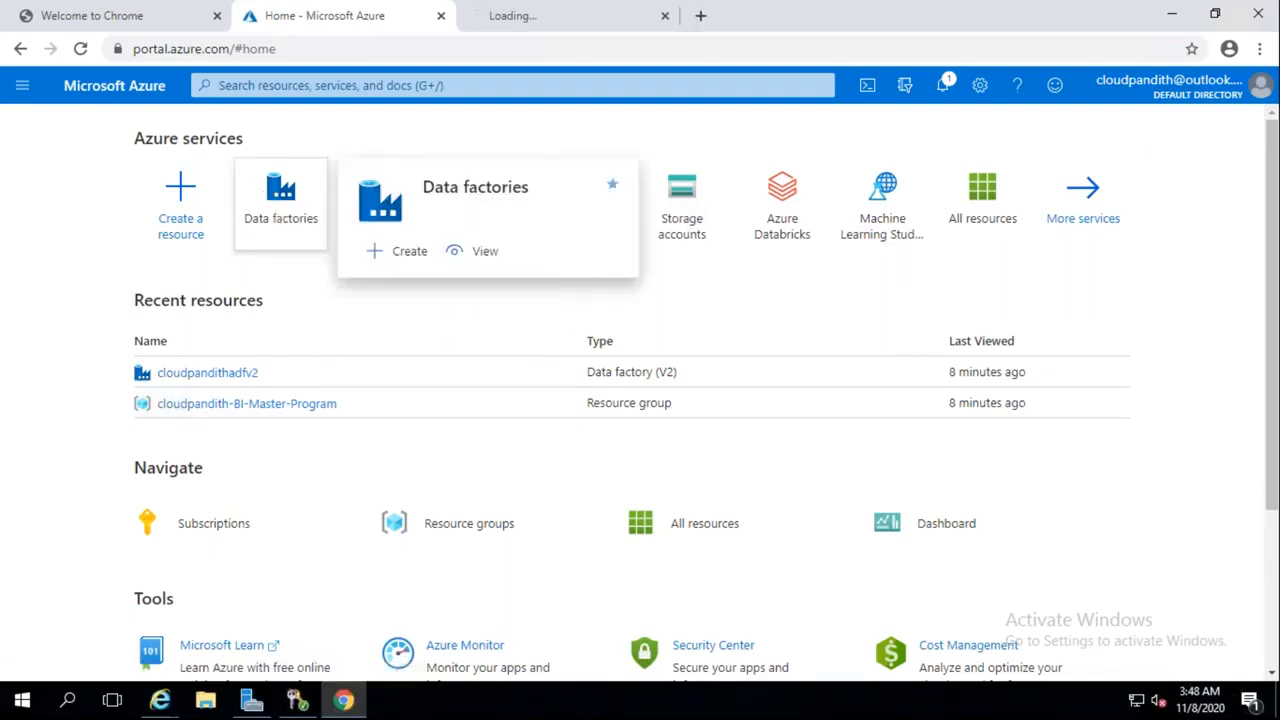
{"action": "left_click", "coordinate": [681, 204]}
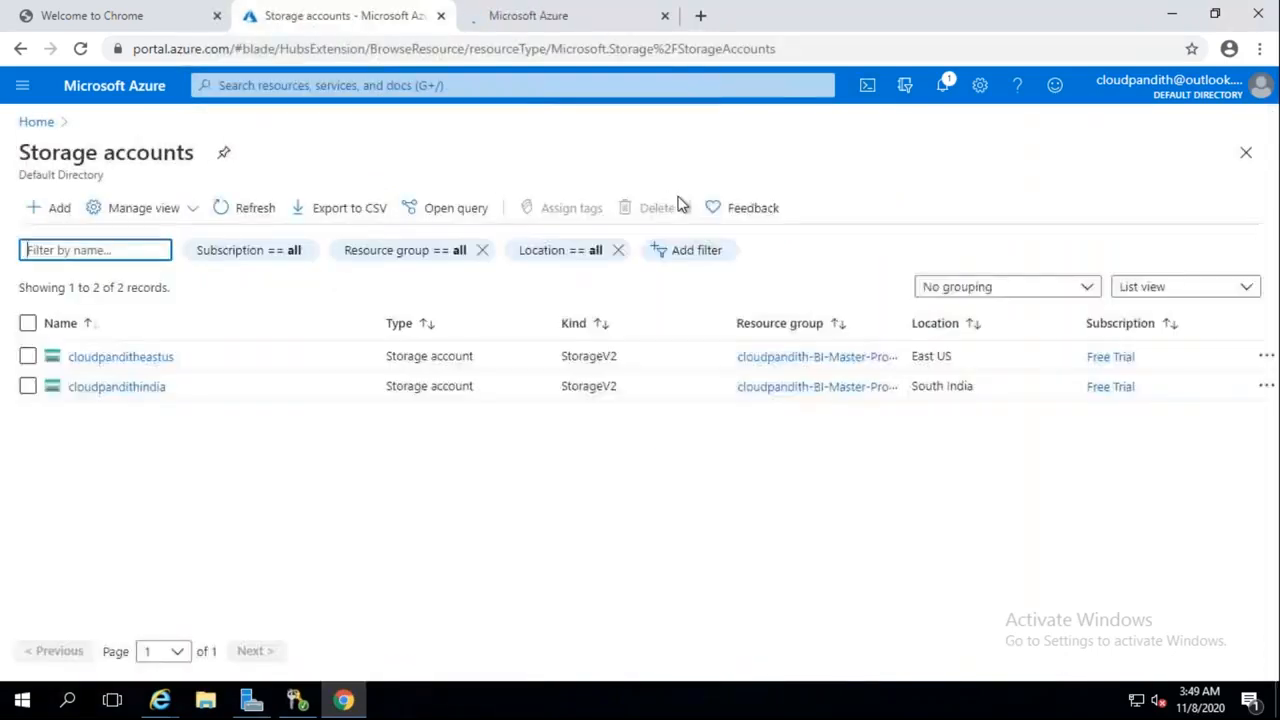
{"action": "left_click", "coordinate": [152, 364]}
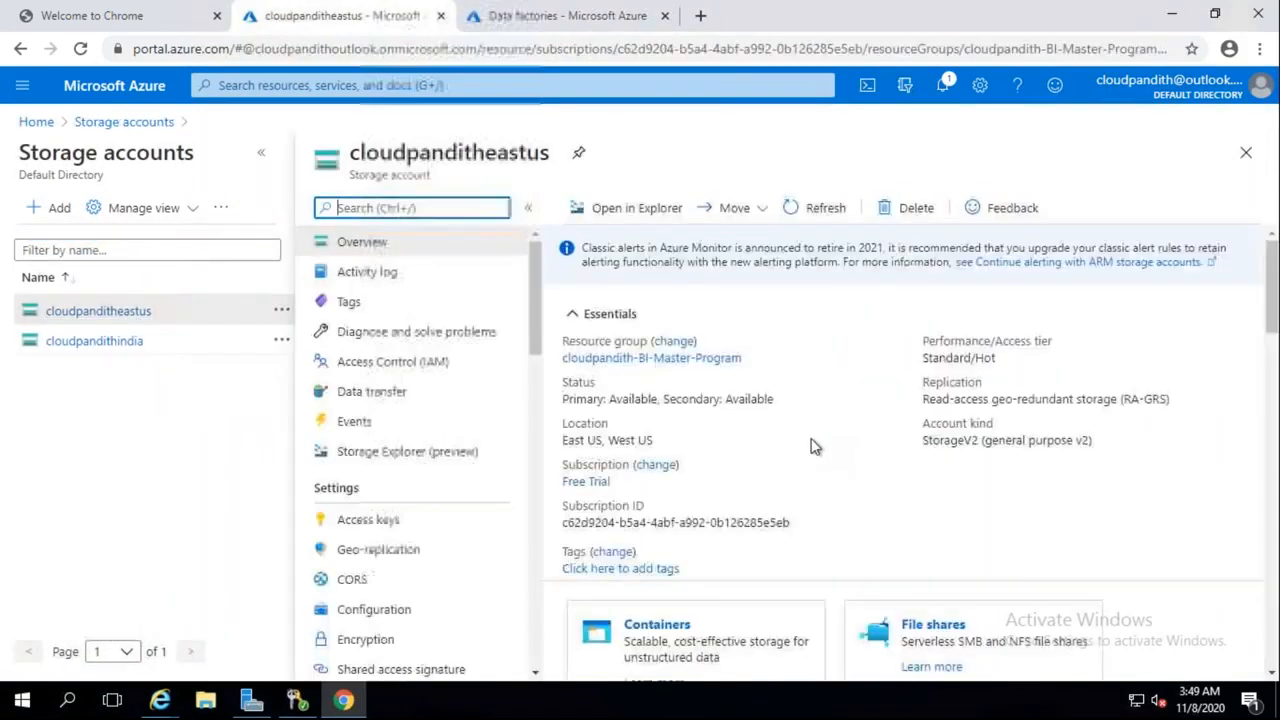
{"action": "left_click", "coordinate": [658, 626]}
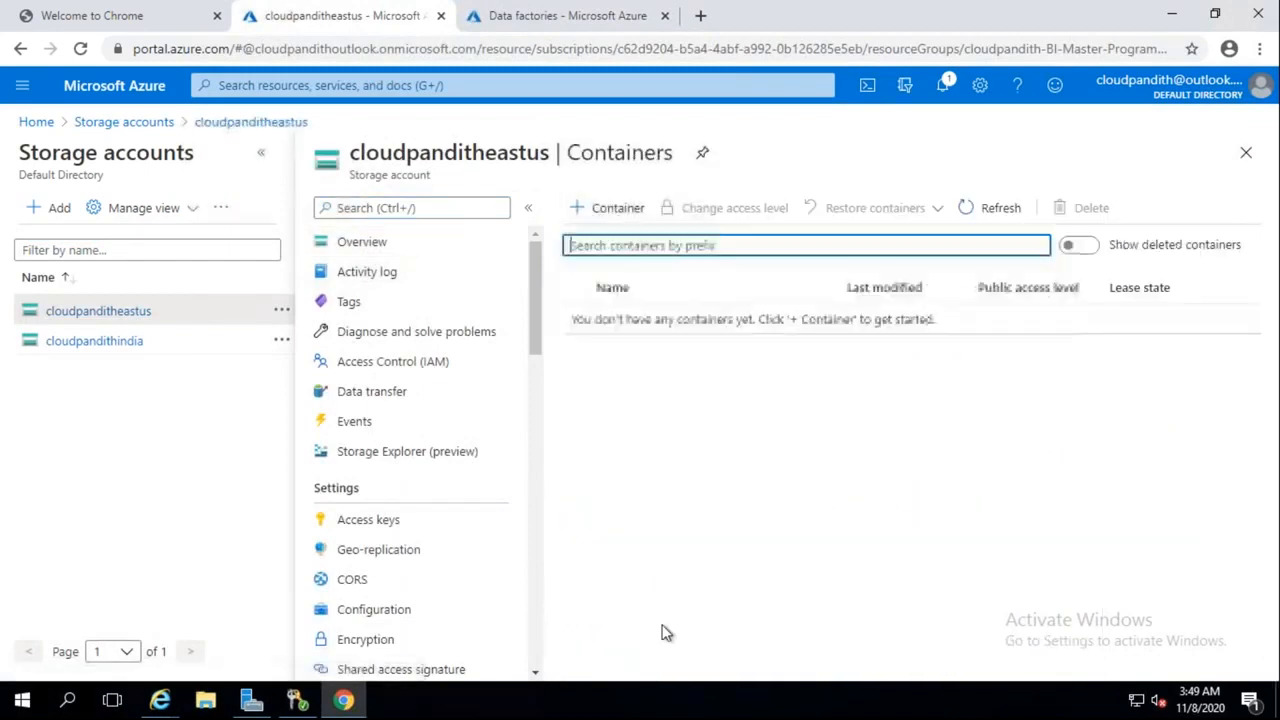
Create two containers named 'input' and 'output'
{"action": "left_click", "coordinate": [613, 212]}
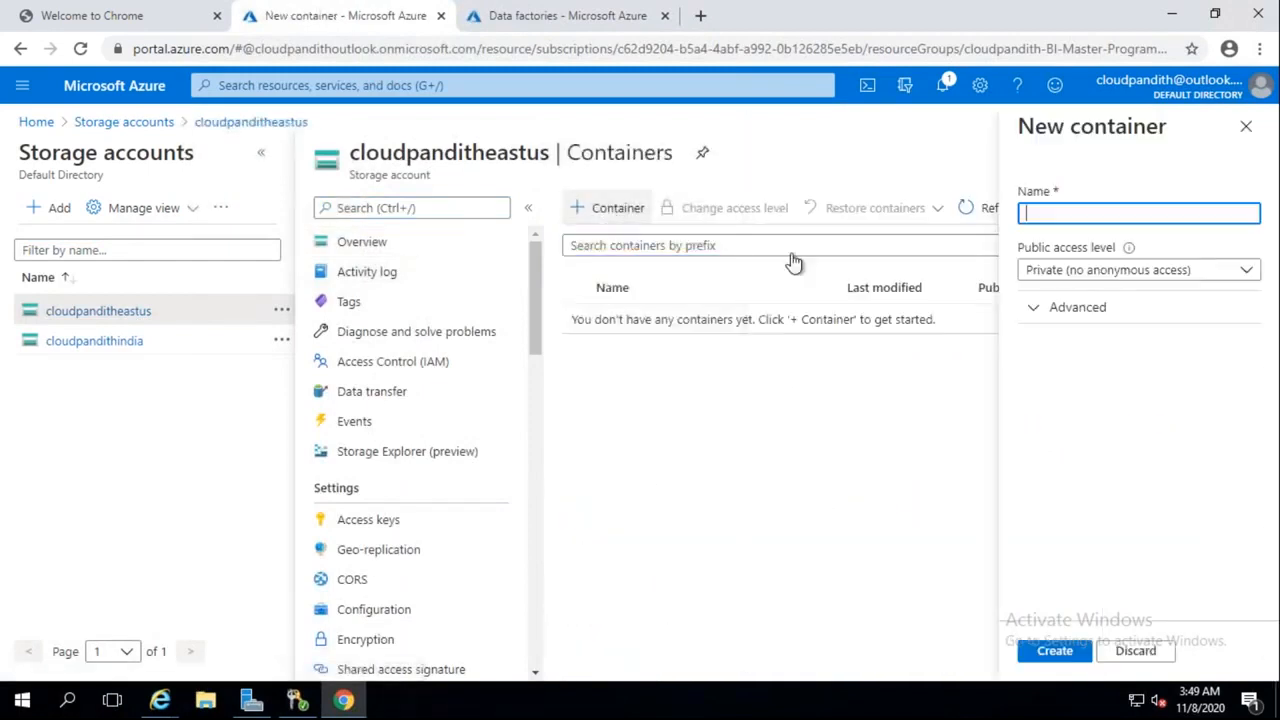
{"action": "type", "text": "input"}
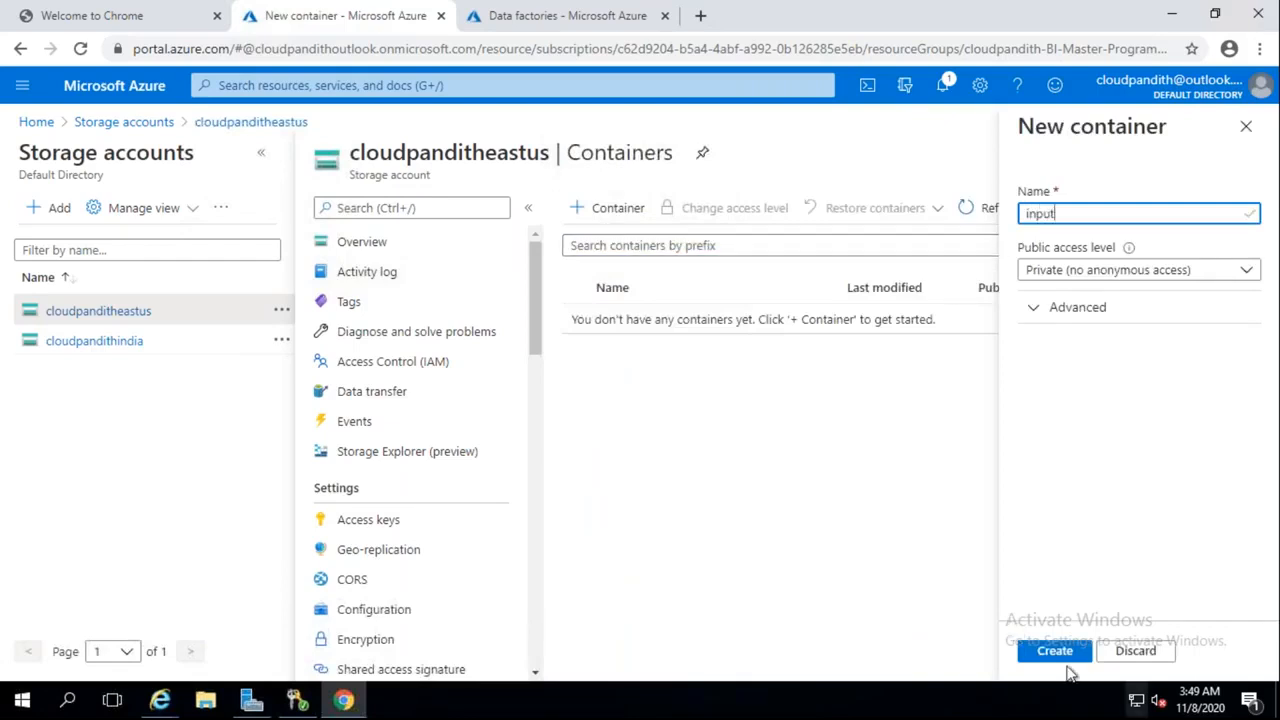
{"action": "left_click", "coordinate": [1058, 651]}
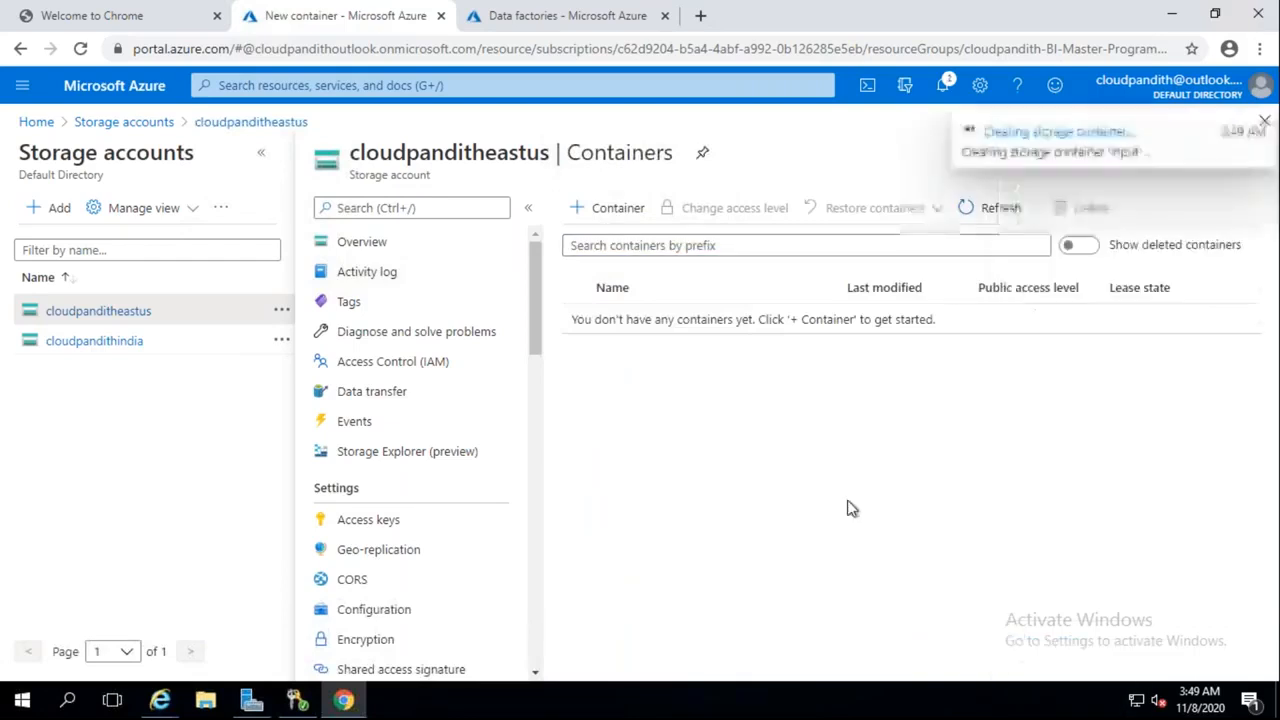
{"action": "left_click", "coordinate": [610, 208]}
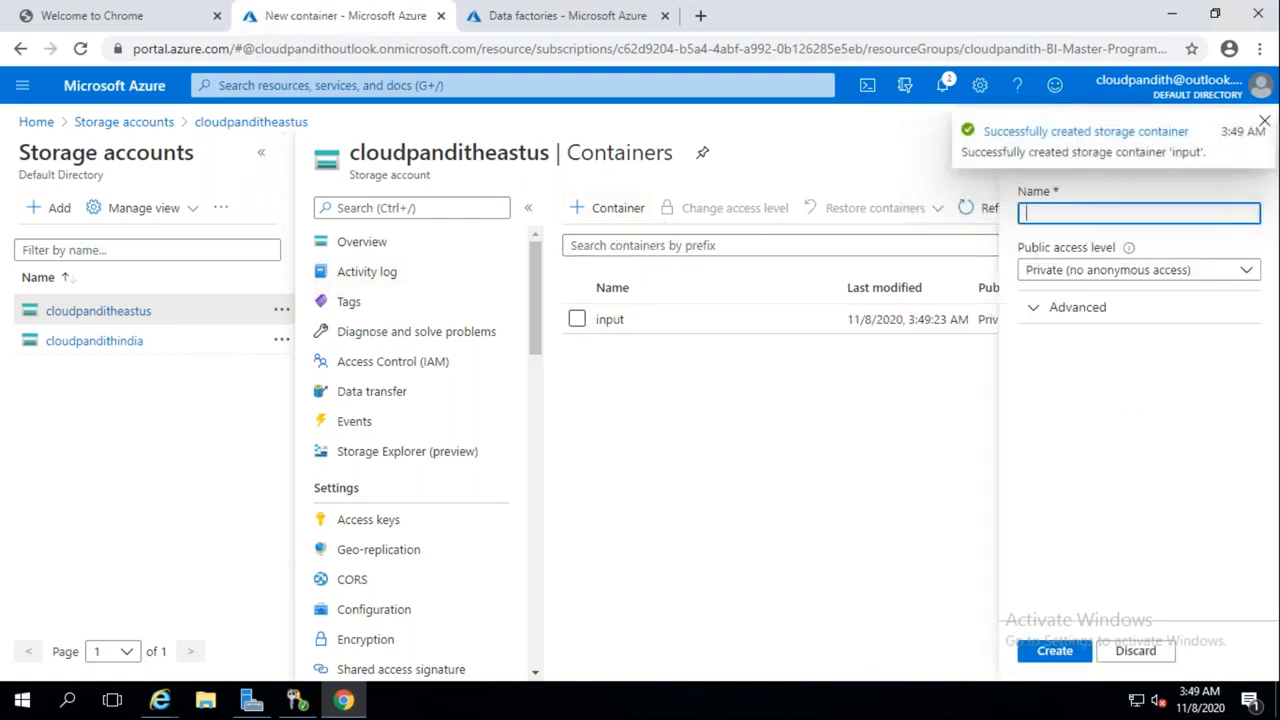
{"action": "type", "text": "output"}
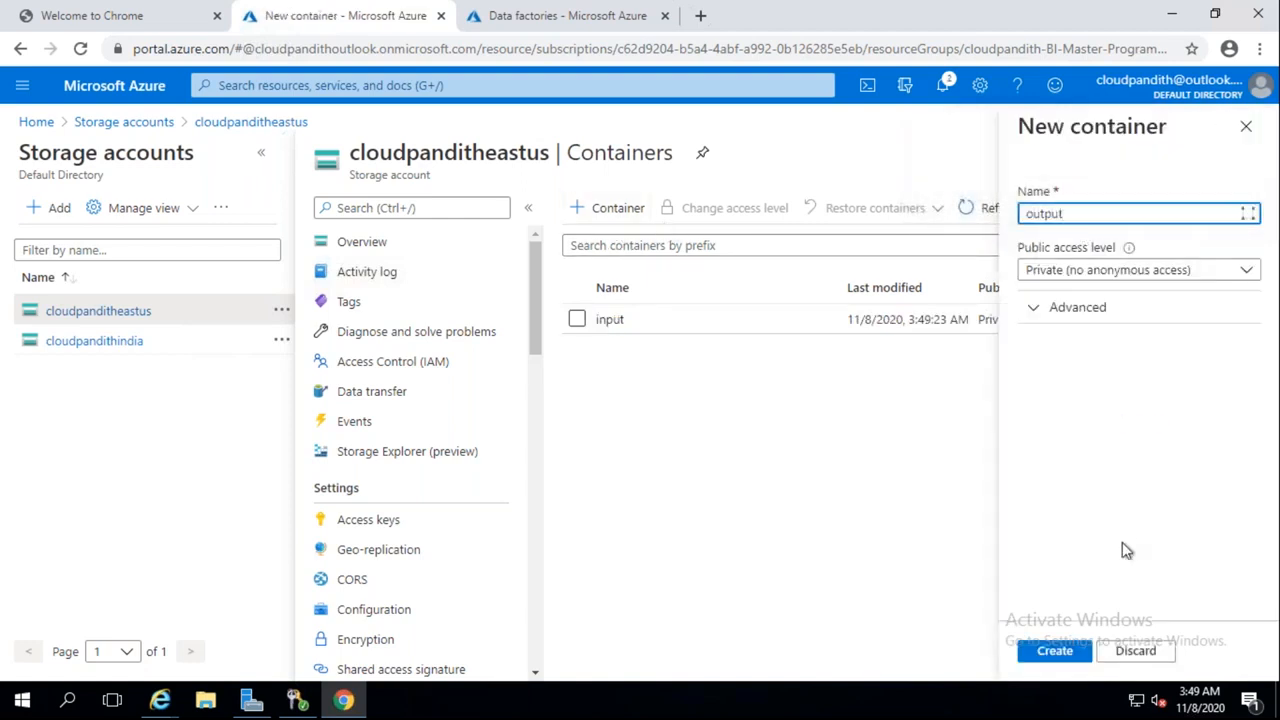
{"action": "left_click", "coordinate": [1053, 654]}
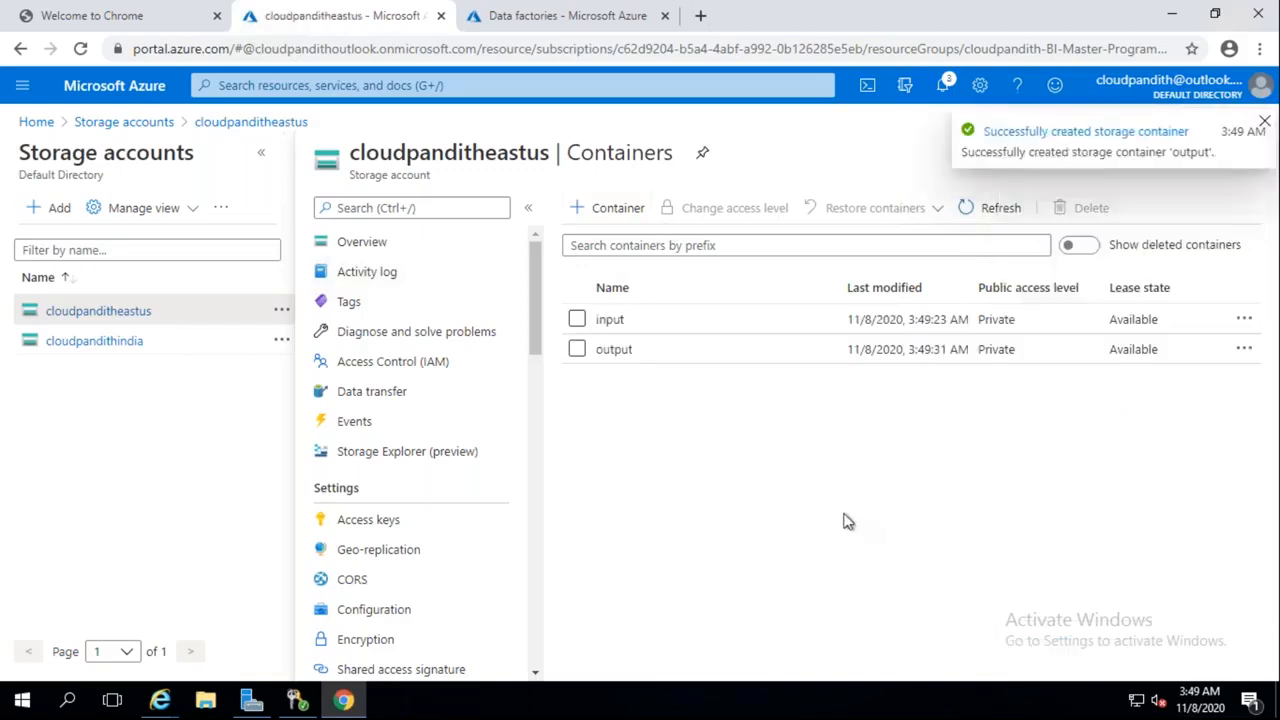
Launch the cloudpandithadfv2 data factory's Author & Monitor studio in its own tab
{"action": "left_click", "coordinate": [566, 18]}
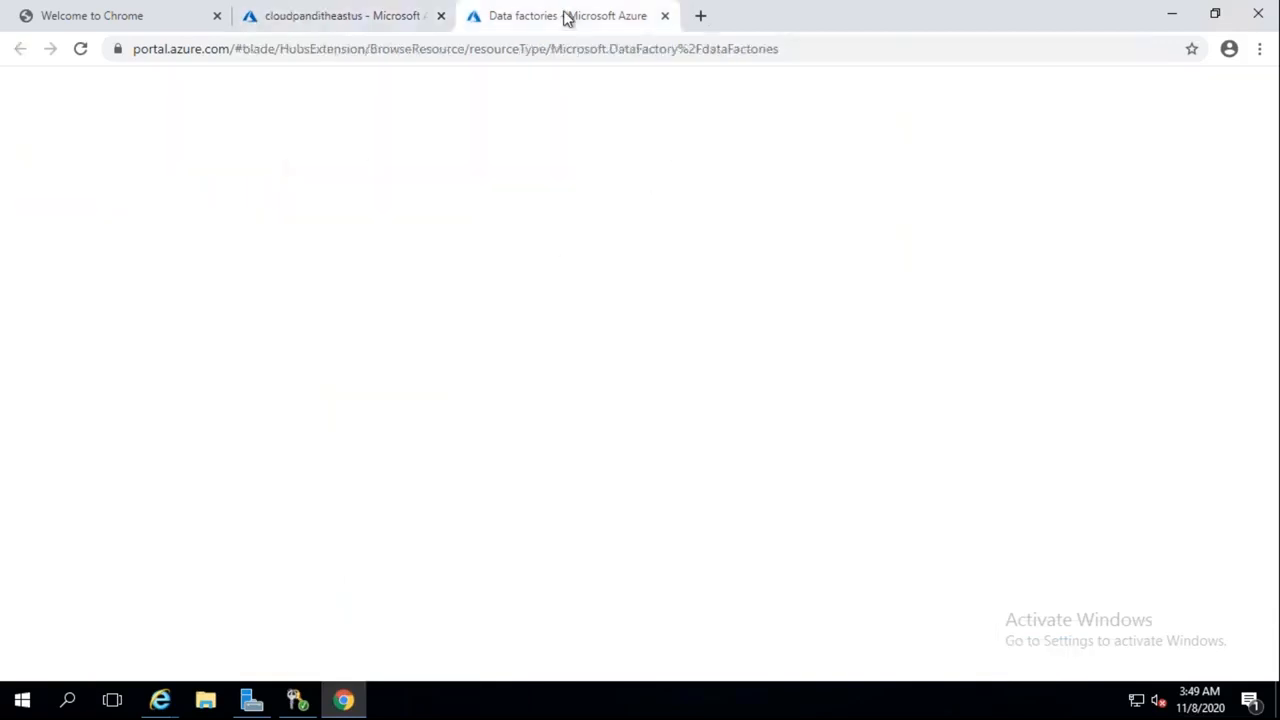
{"action": "left_click", "coordinate": [134, 357]}
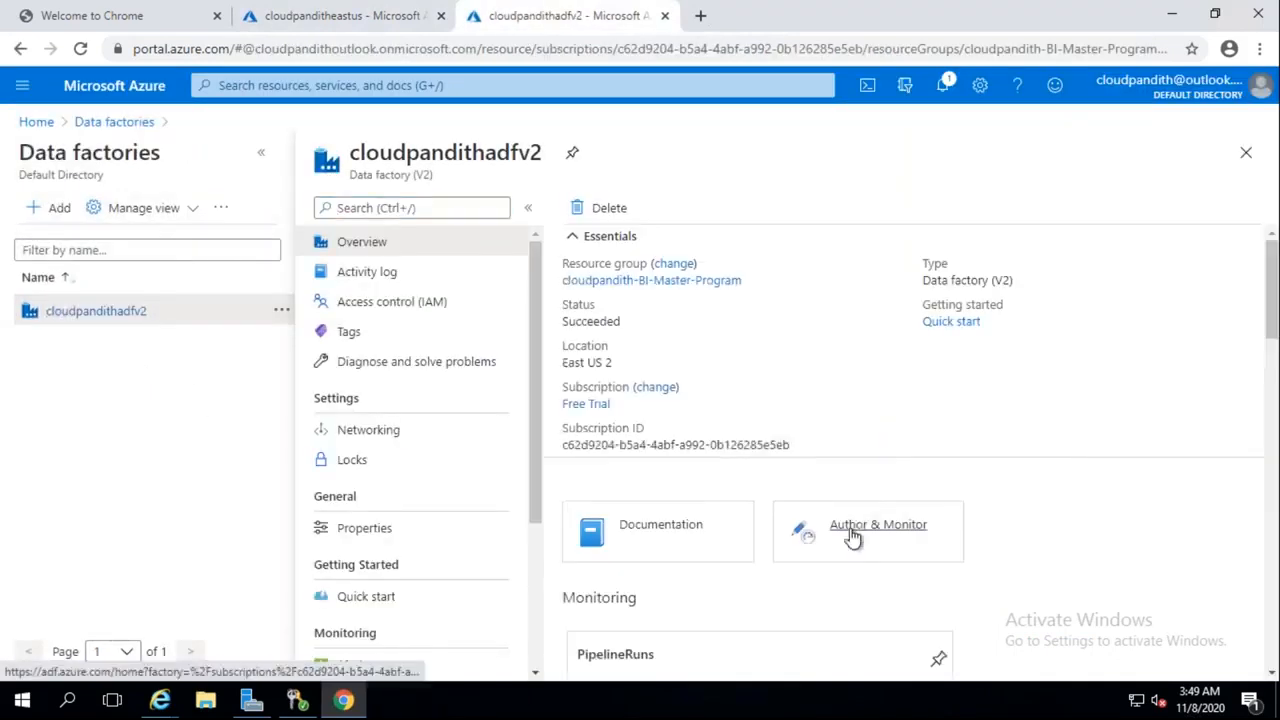
{"action": "left_click", "coordinate": [852, 536]}
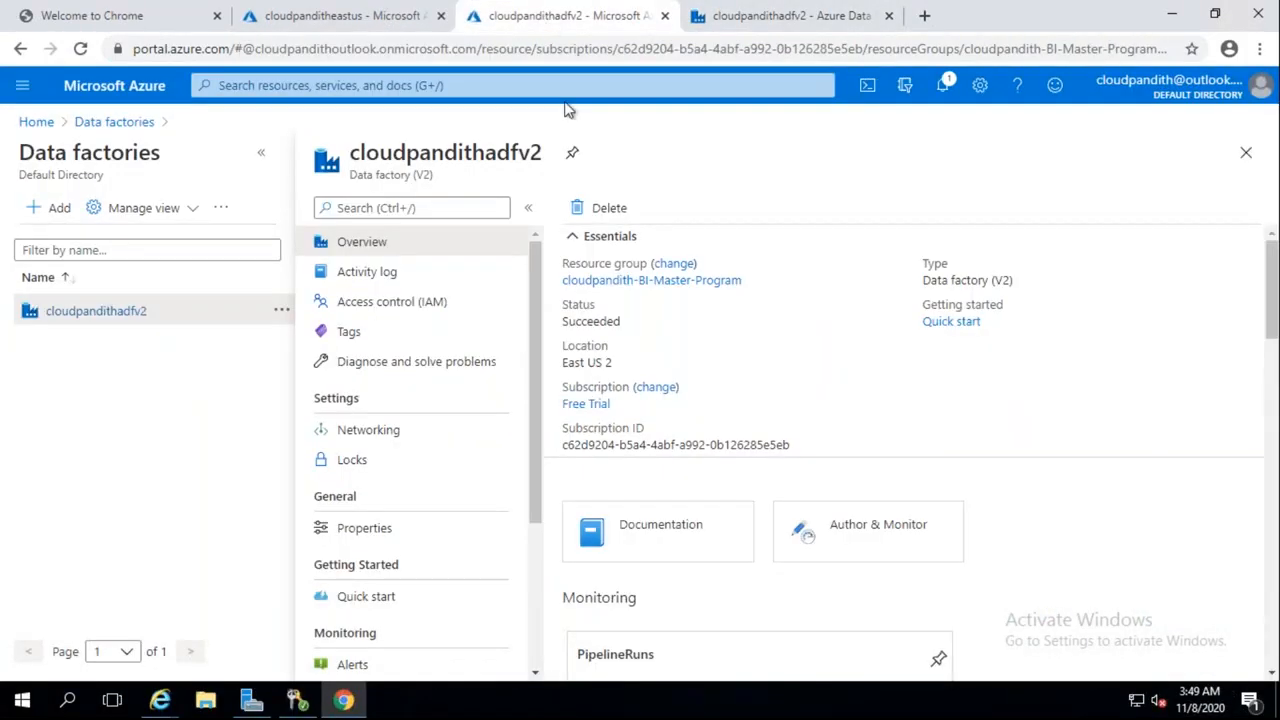
{"action": "left_click", "coordinate": [716, 24]}
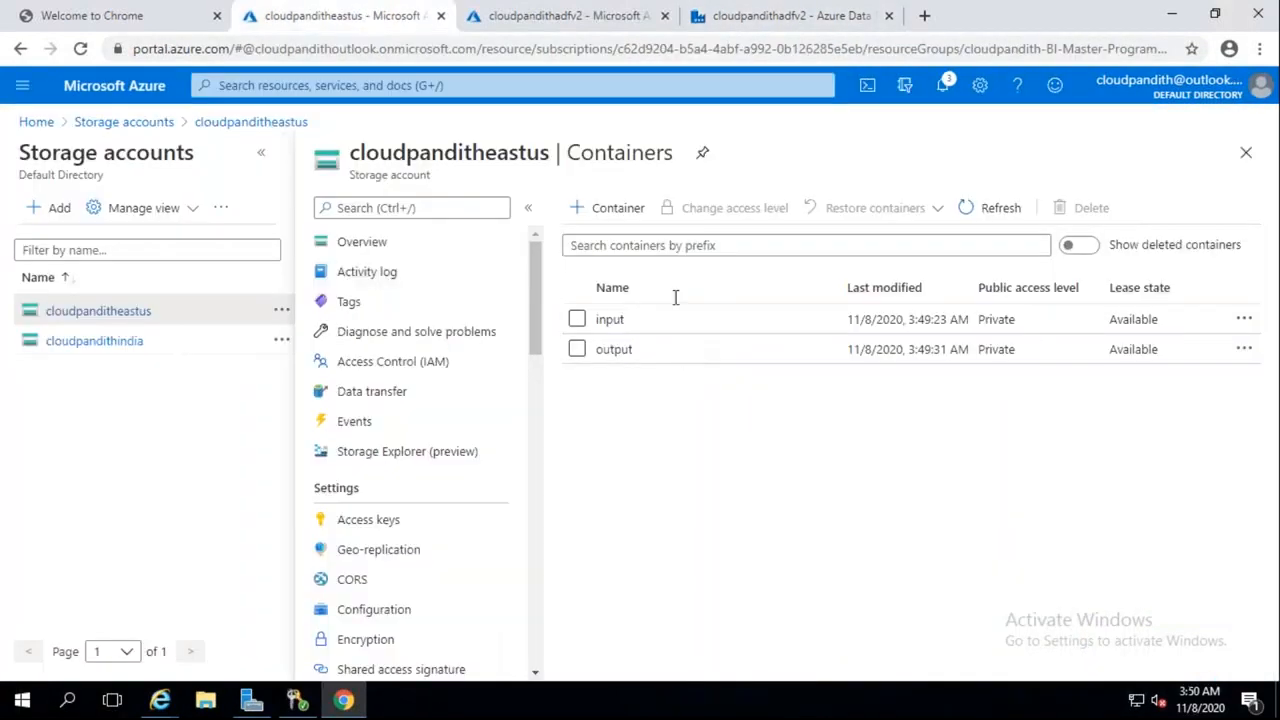
In a new tab, search Google for 'large csv datasets download'
{"action": "left_click", "coordinate": [924, 16]}
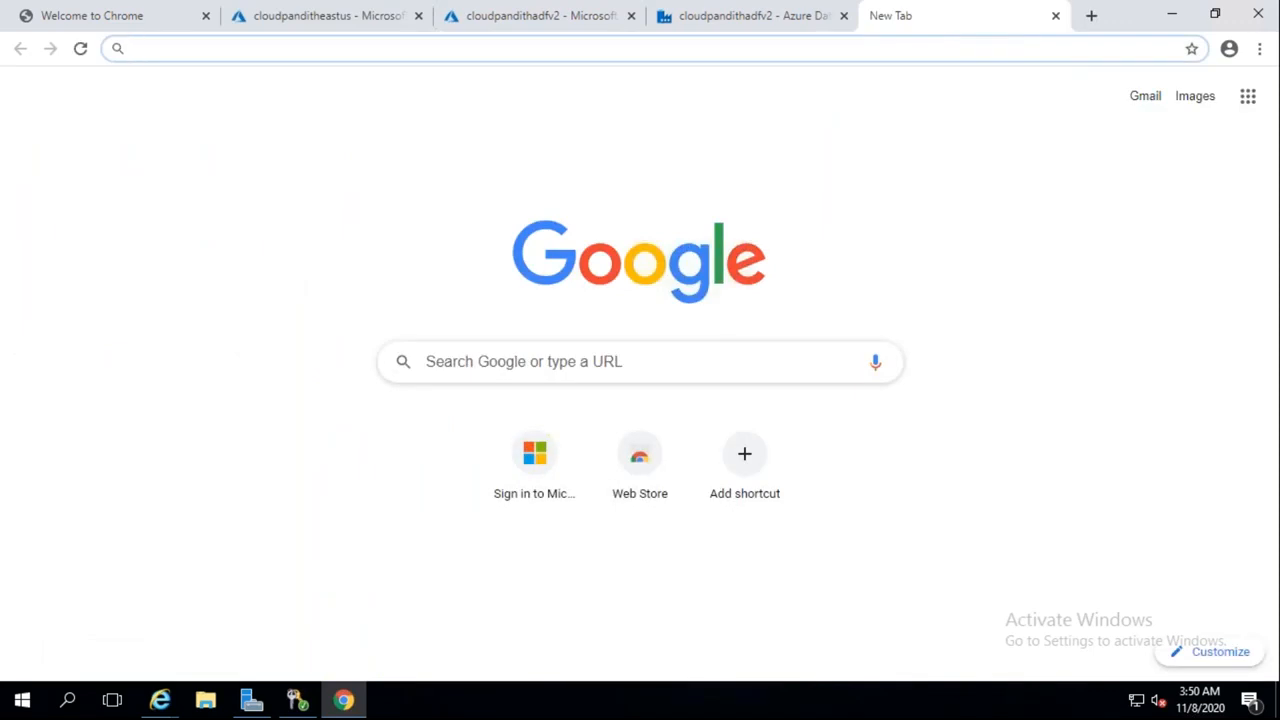
{"action": "type", "text": "Donwload large datas"}
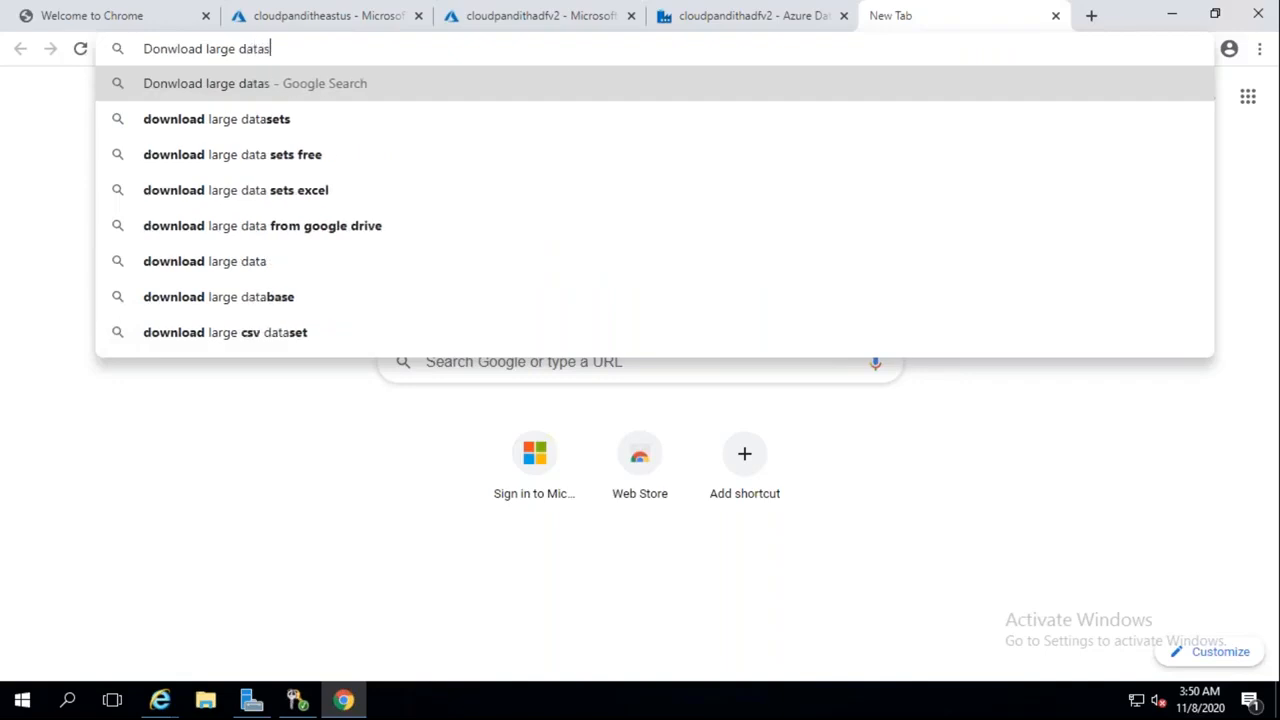
{"action": "type", "text": "ets"}
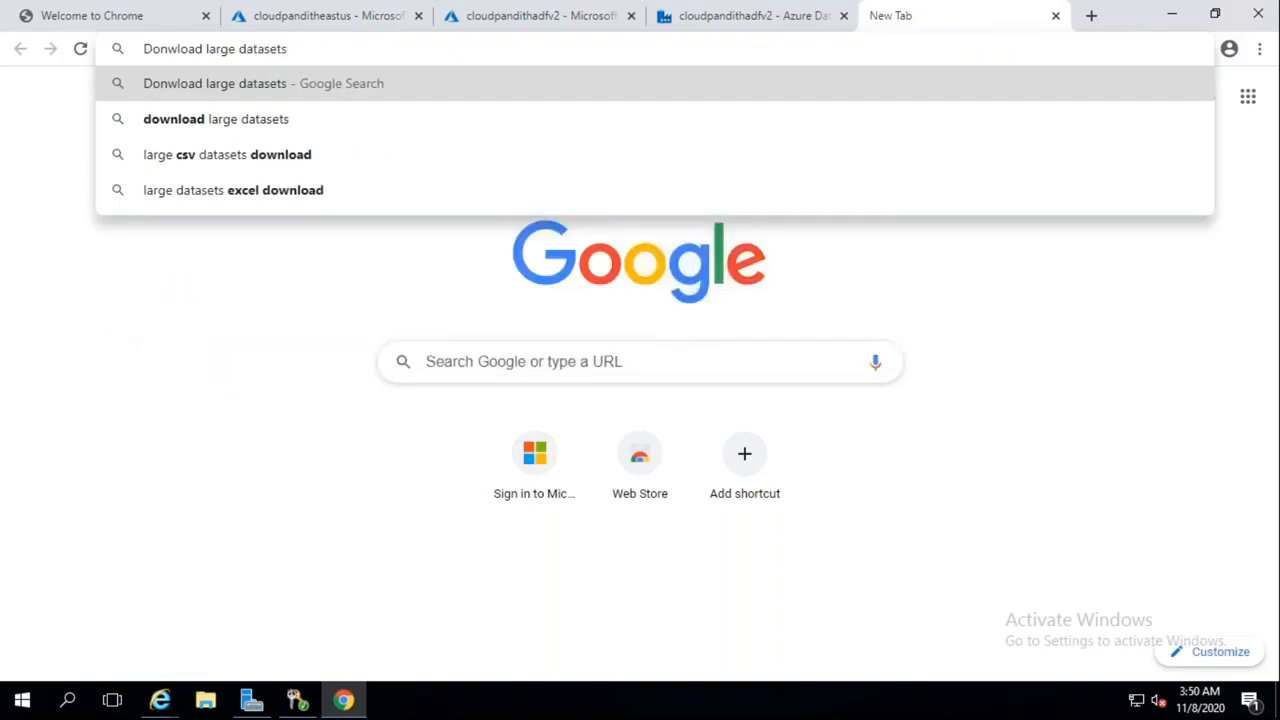
{"action": "key", "text": "Down"}
{"action": "key", "text": "Down"}
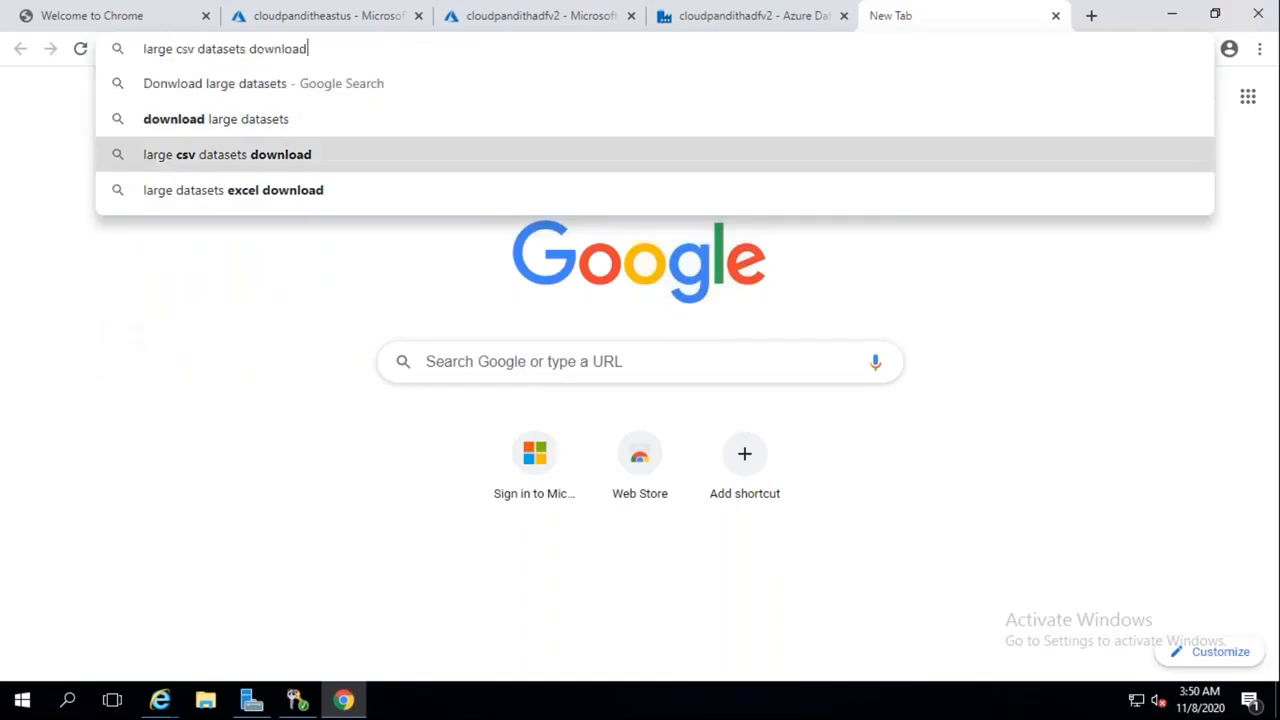
{"action": "key", "text": "Return"}
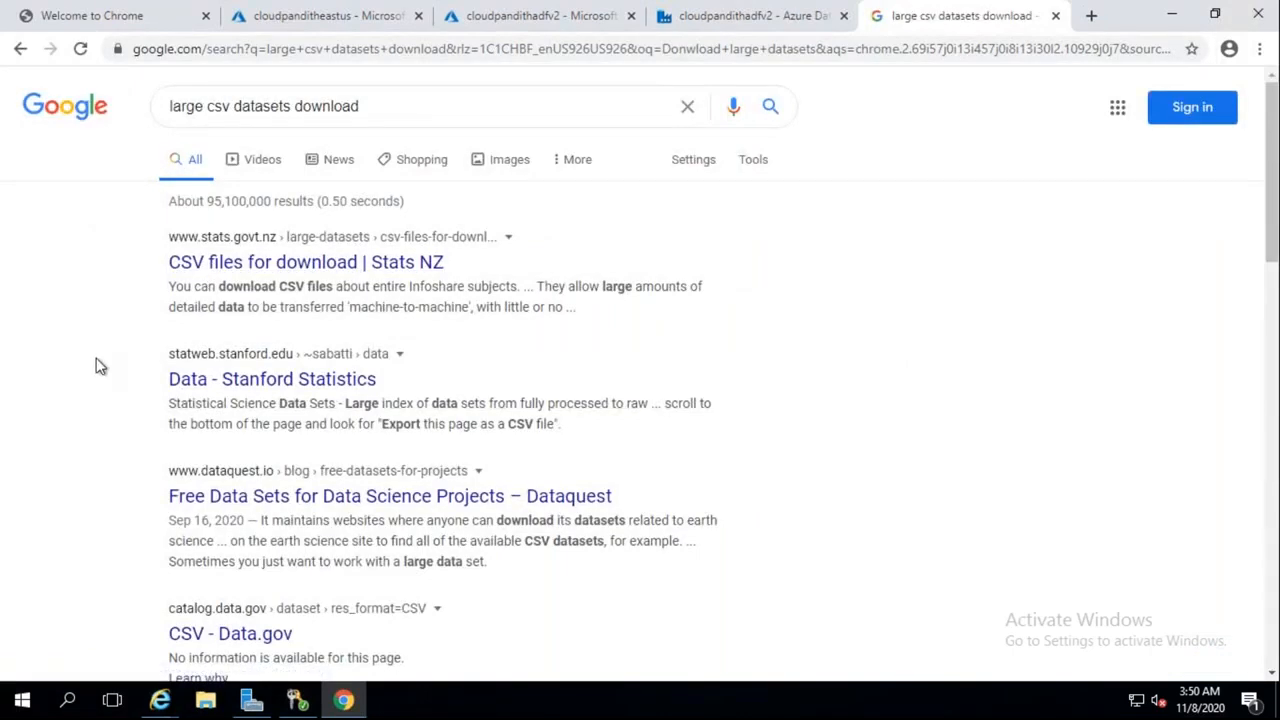
Open the Stats NZ 'CSV files for download' result
{"action": "scroll", "coordinate": [120, 352], "scroll_direction": "down", "scroll_amount": 3}
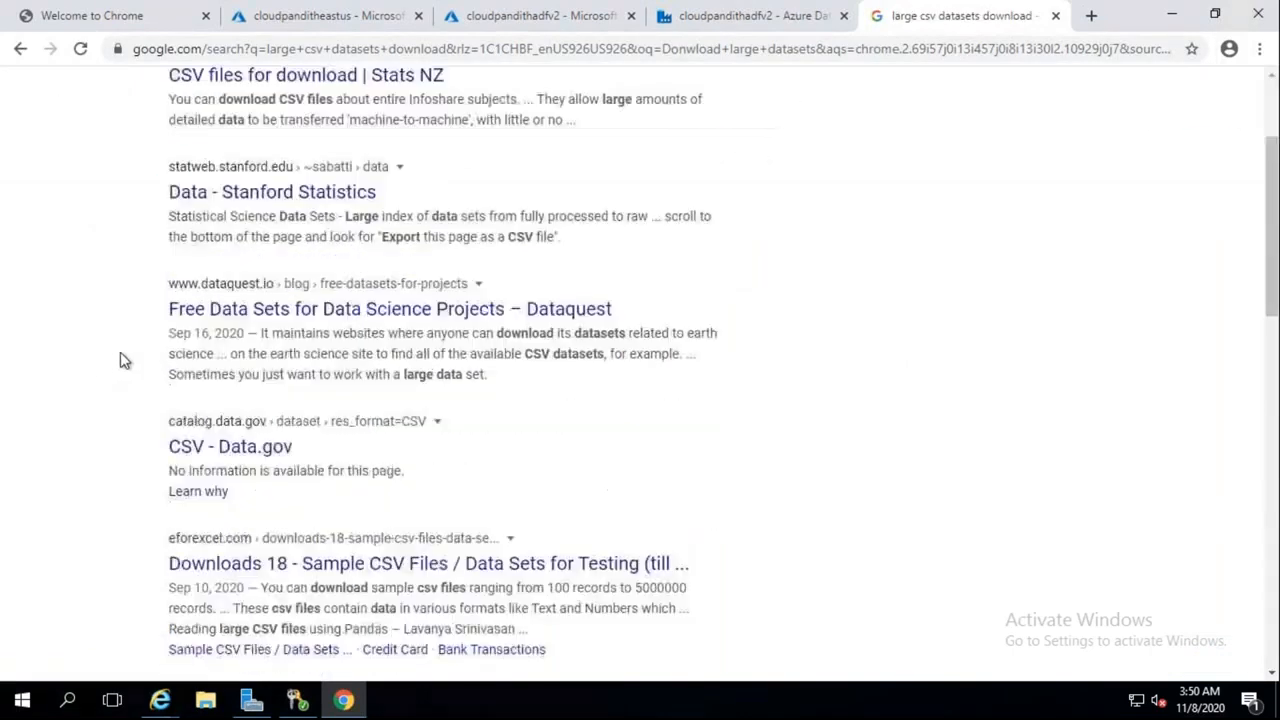
{"action": "scroll", "coordinate": [120, 352], "scroll_direction": "down", "scroll_amount": 1}
{"action": "scroll", "coordinate": [120, 360], "scroll_direction": "down", "scroll_amount": 2}
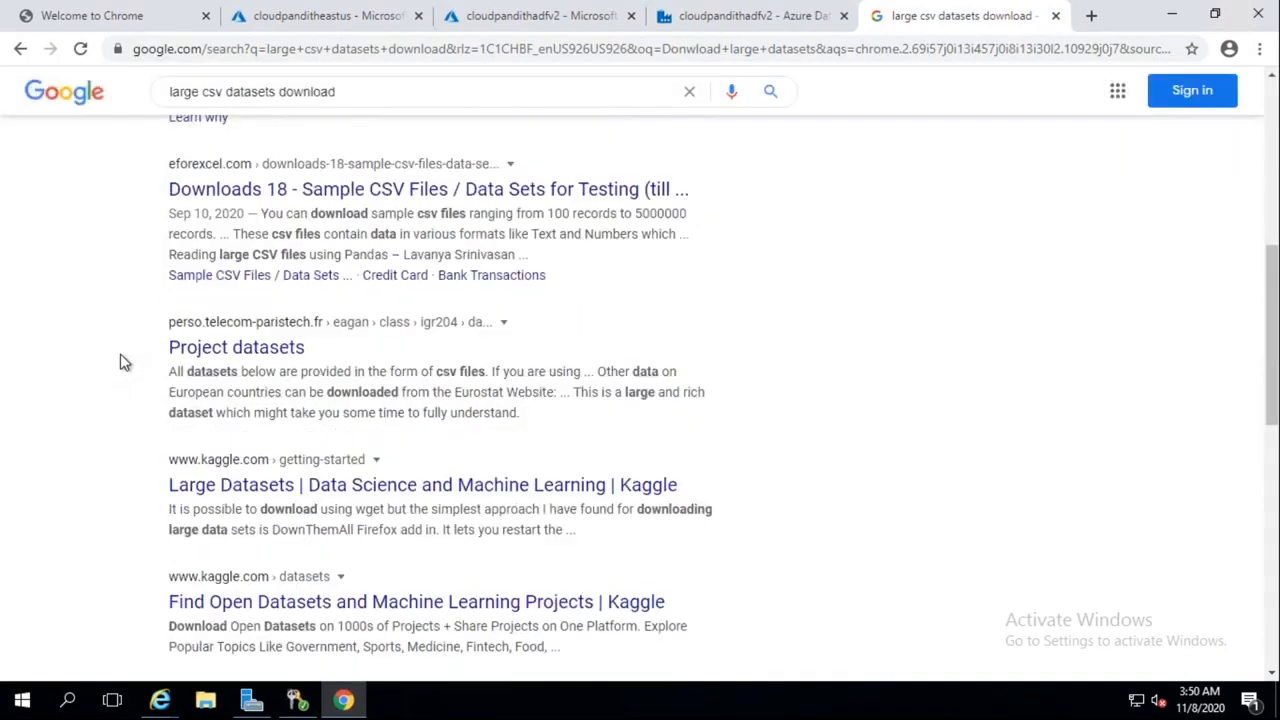
{"action": "scroll", "coordinate": [120, 360], "scroll_direction": "up", "scroll_amount": 6}
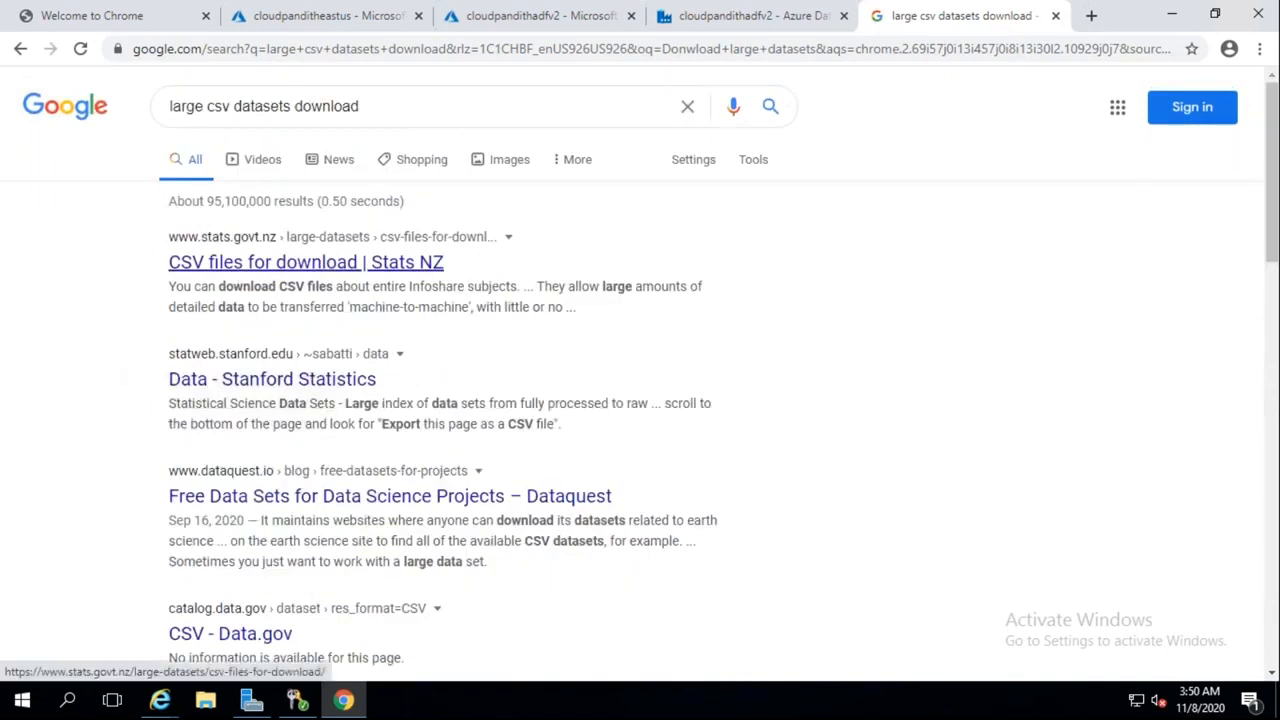
{"action": "left_click", "coordinate": [250, 266]}
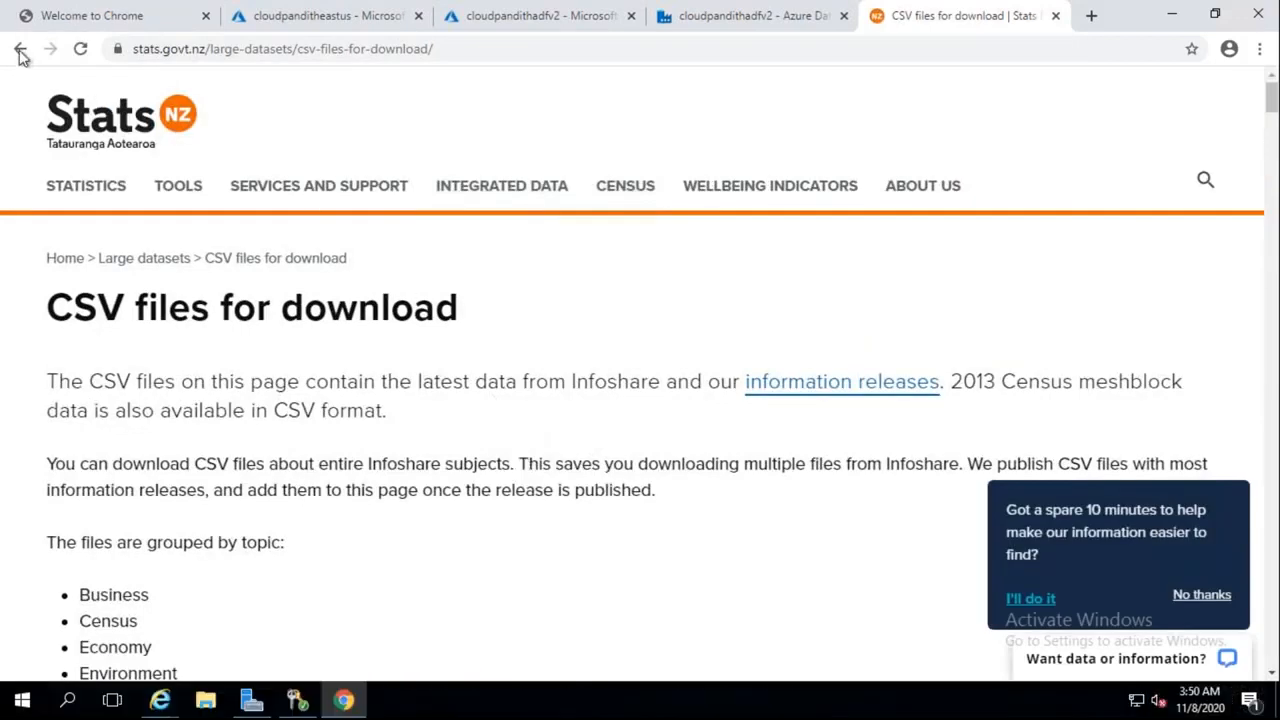
Return to the results and refine the query to 'large csv datasets download+health'
{"action": "left_click", "coordinate": [20, 50]}
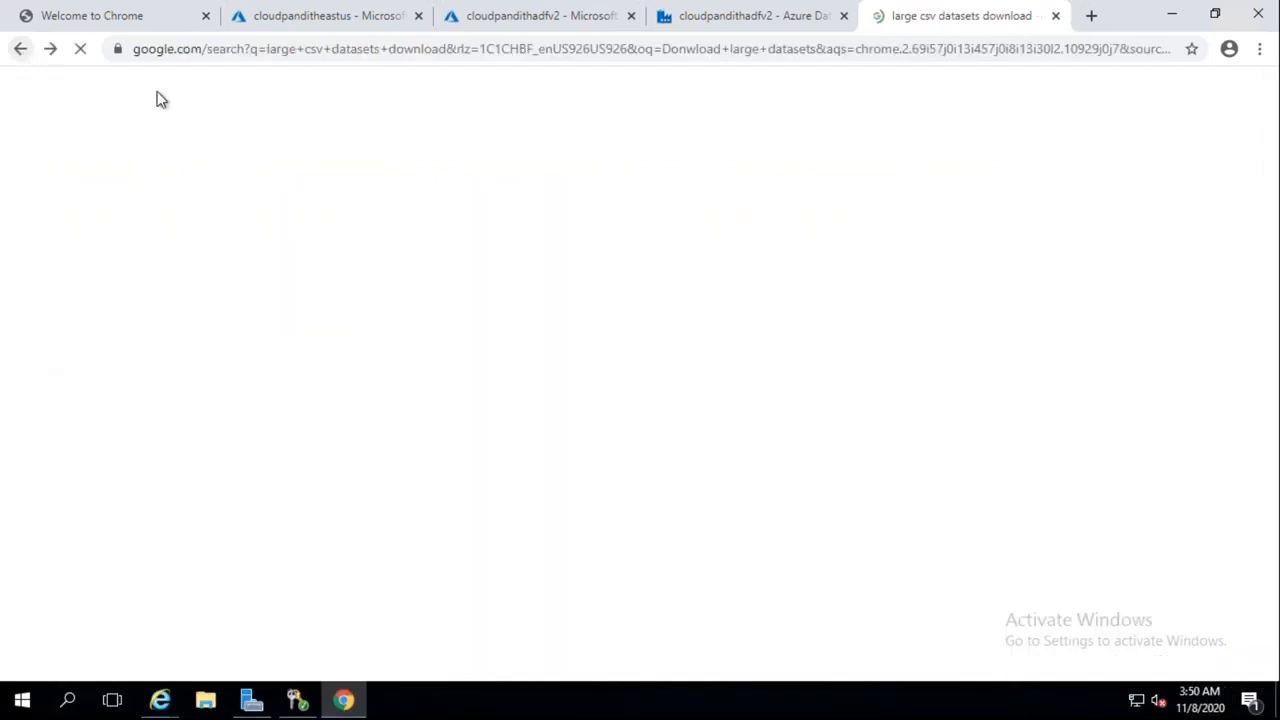
{"action": "left_click", "coordinate": [382, 110]}
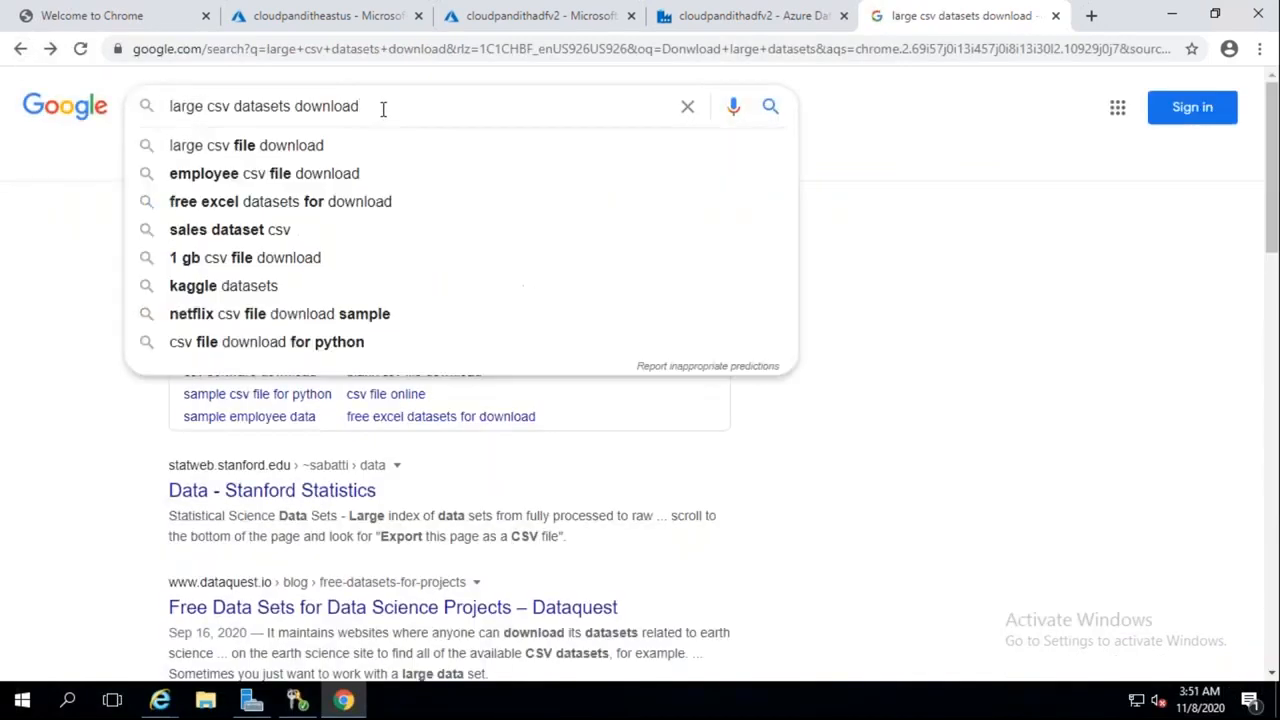
{"action": "type", "text": "+"}
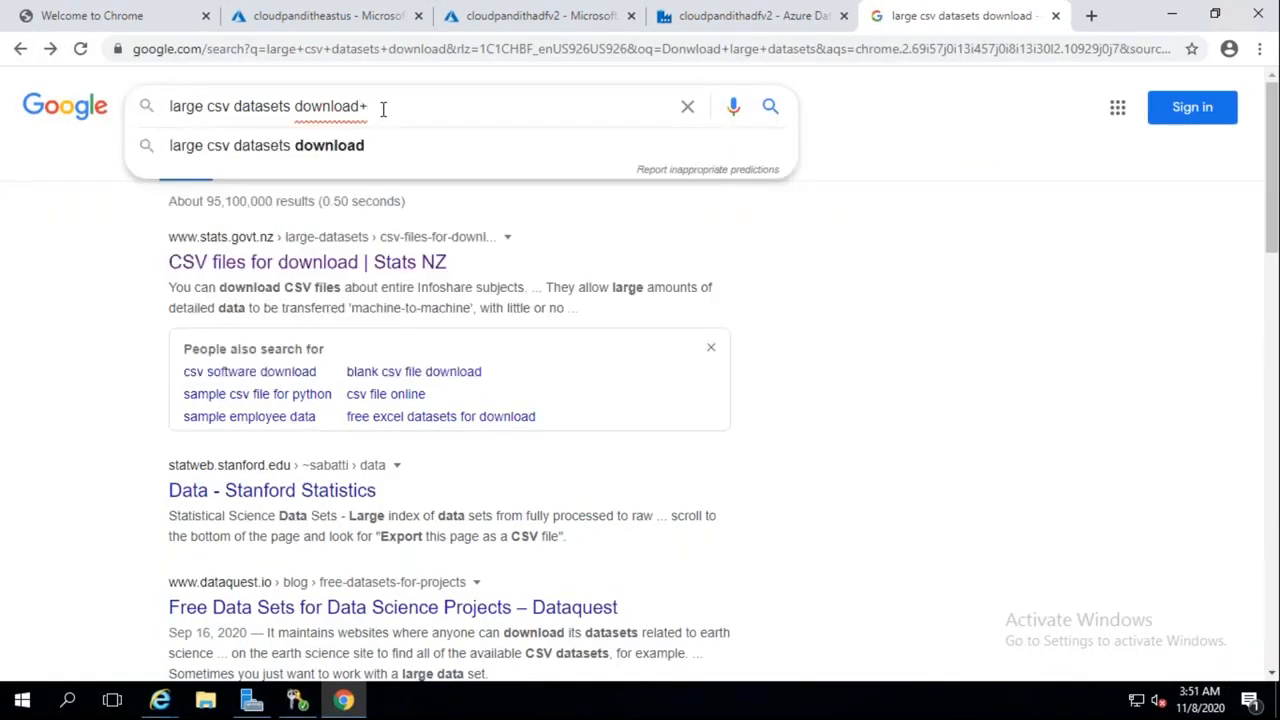
{"action": "type", "text": "healt"}
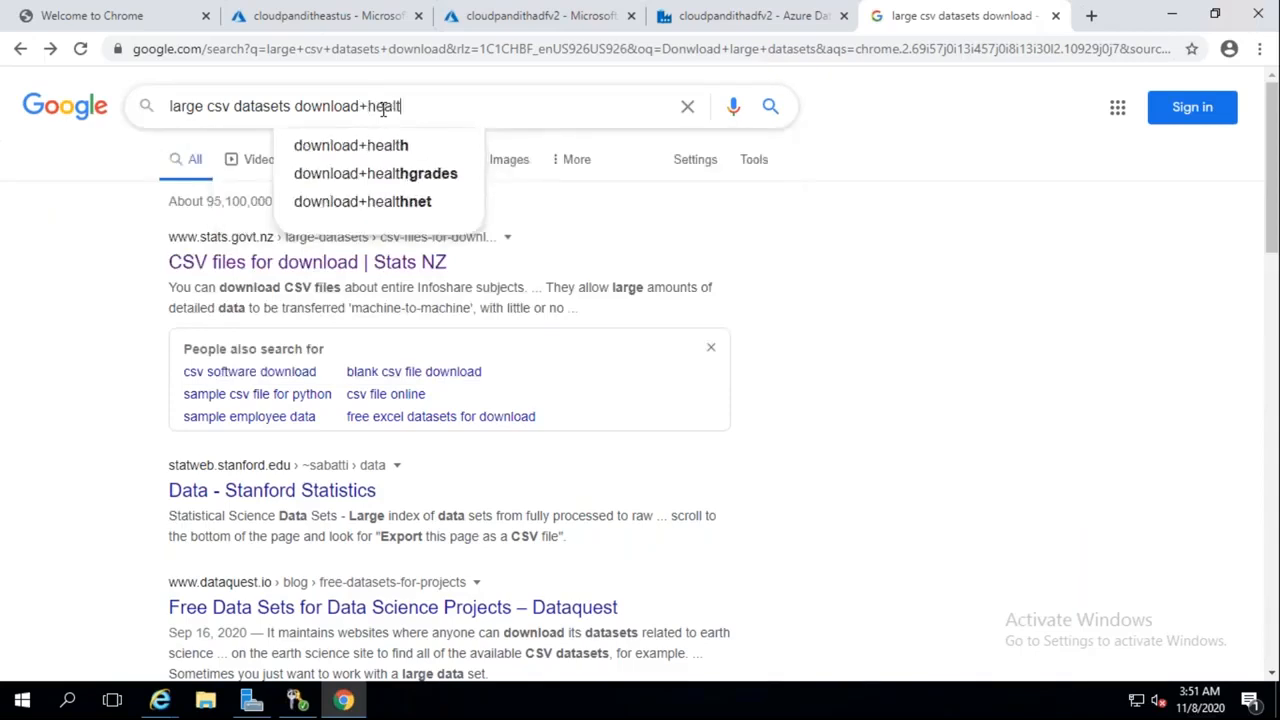
{"action": "type", "text": "h"}
{"action": "key", "text": "Return"}
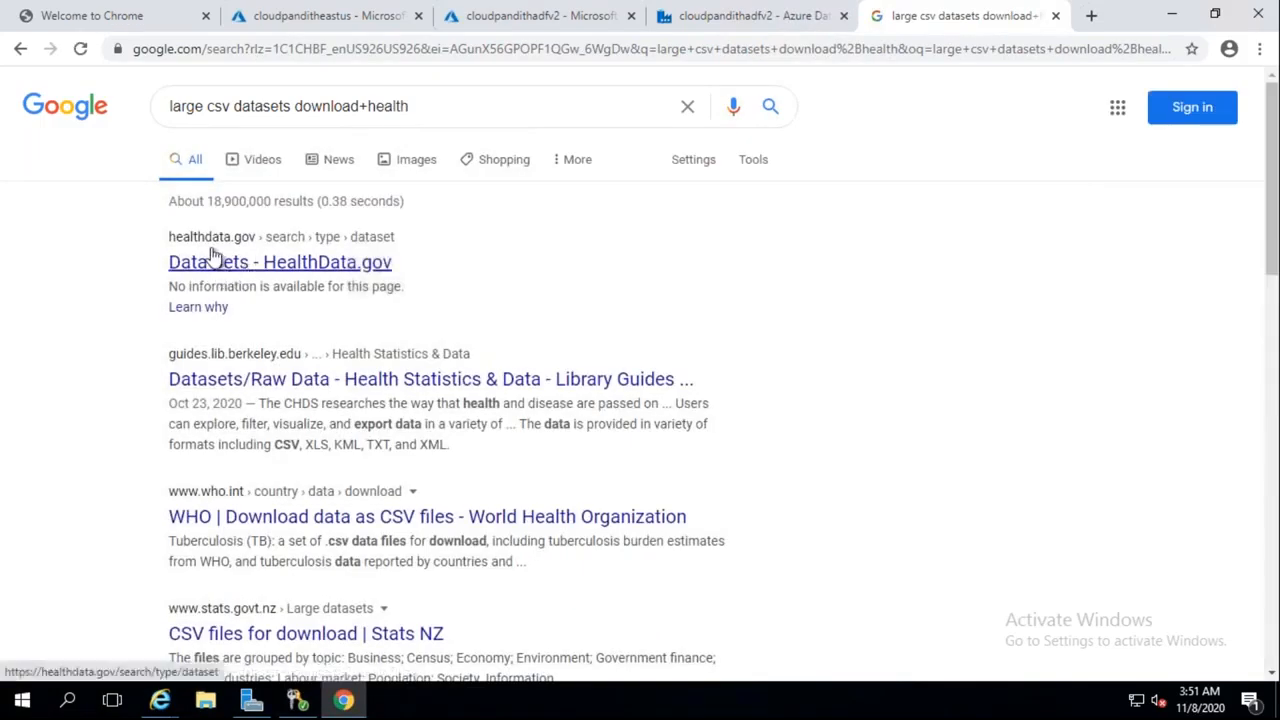
Open HealthData.gov's Data Sets page and the COVID-19 State and County Policy Orders dataset
{"action": "left_click", "coordinate": [214, 264]}
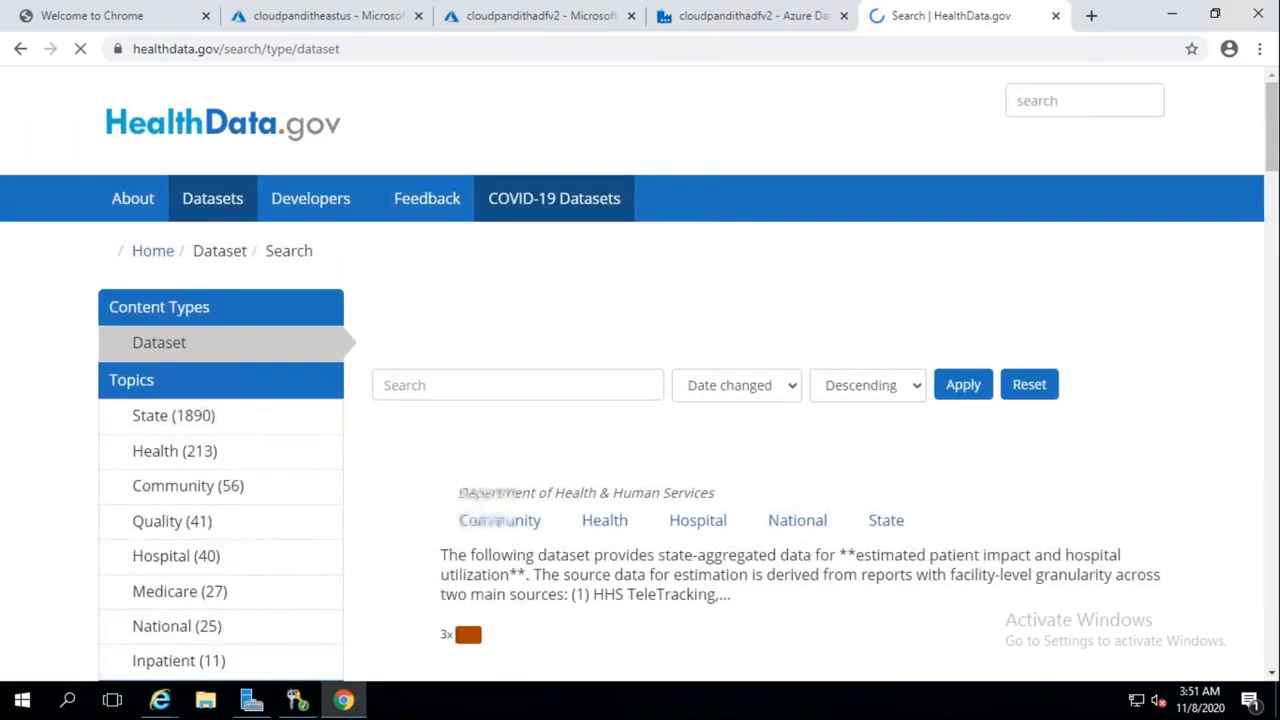
{"action": "scroll", "coordinate": [568, 525], "scroll_direction": "down", "scroll_amount": 4}
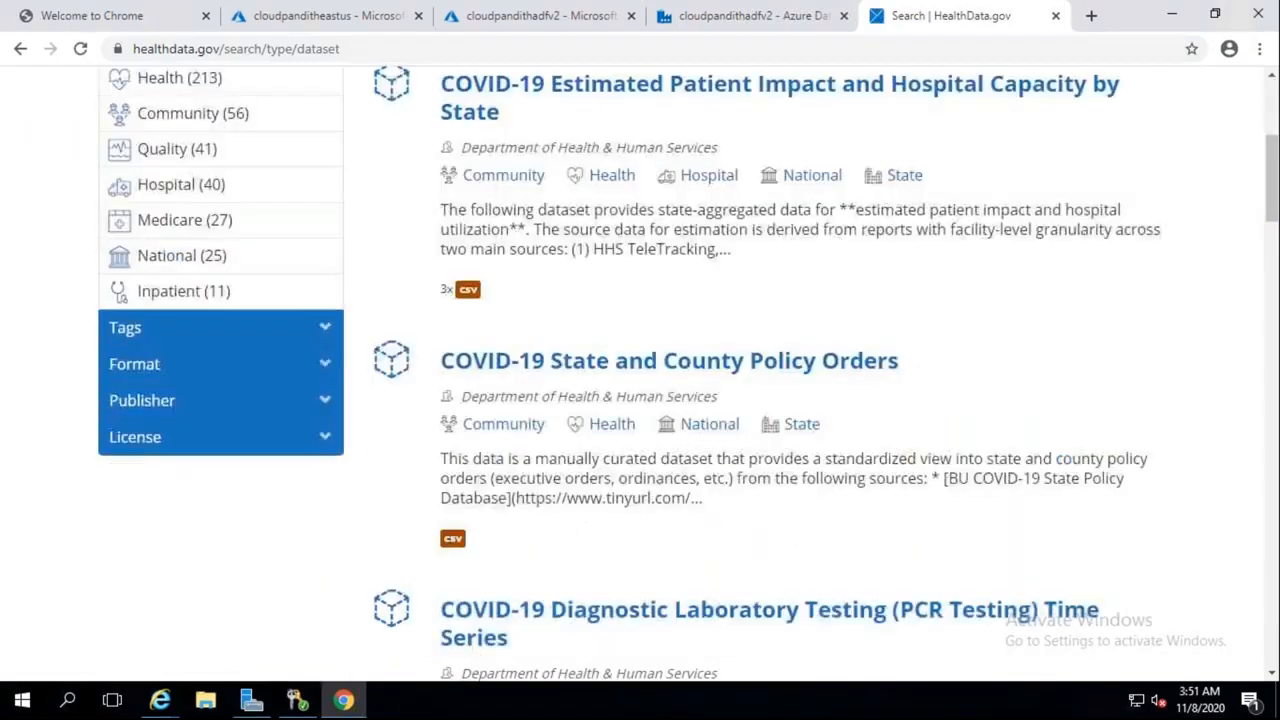
{"action": "scroll", "coordinate": [570, 535], "scroll_direction": "down", "scroll_amount": 1}
{"action": "scroll", "coordinate": [640, 370], "scroll_direction": "down", "scroll_amount": 1}
{"action": "scroll", "coordinate": [600, 280], "scroll_direction": "up", "scroll_amount": 1}
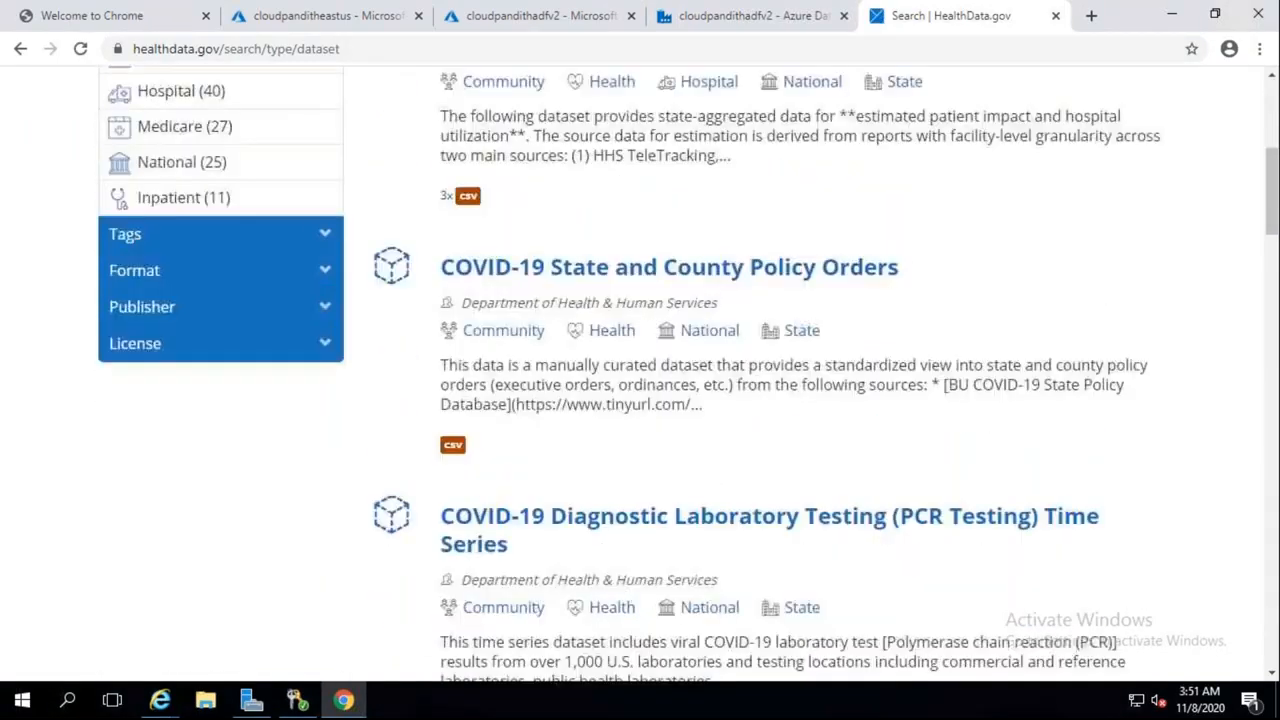
{"action": "left_click", "coordinate": [606, 268]}
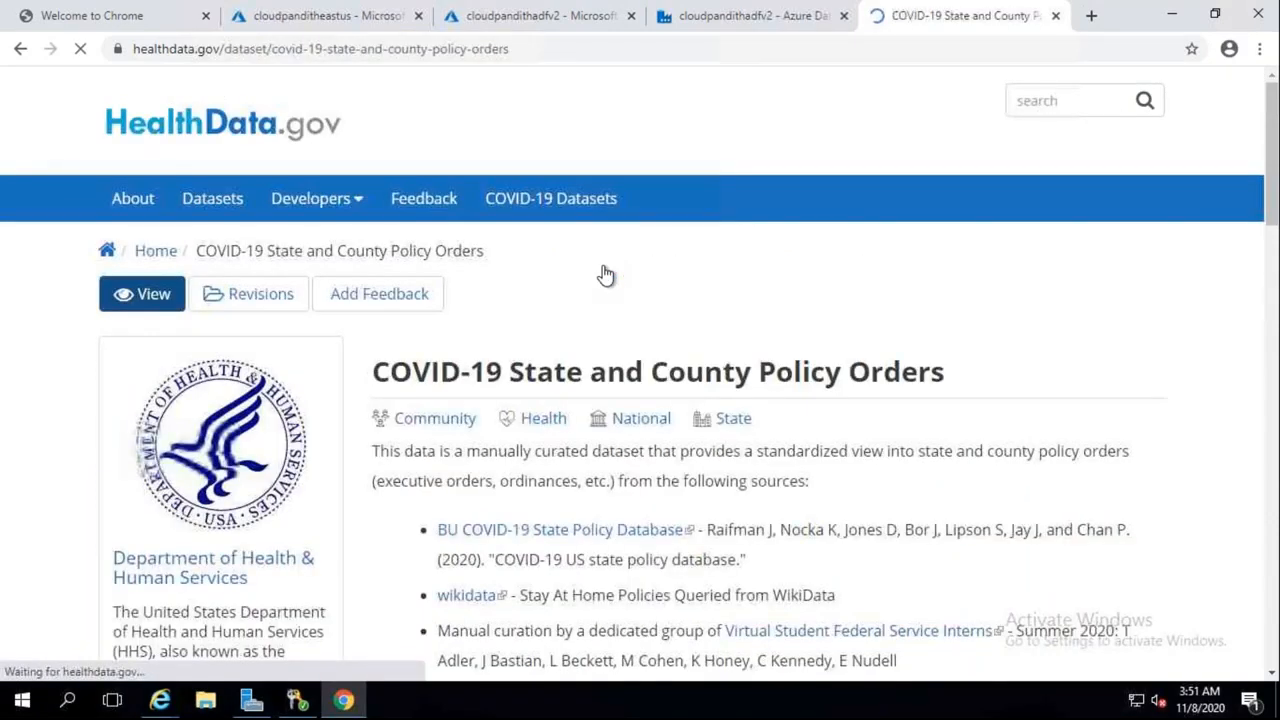
Download the dataset's CSV file and return to the dataset search list
{"action": "scroll", "coordinate": [517, 514], "scroll_direction": "down", "scroll_amount": 3}
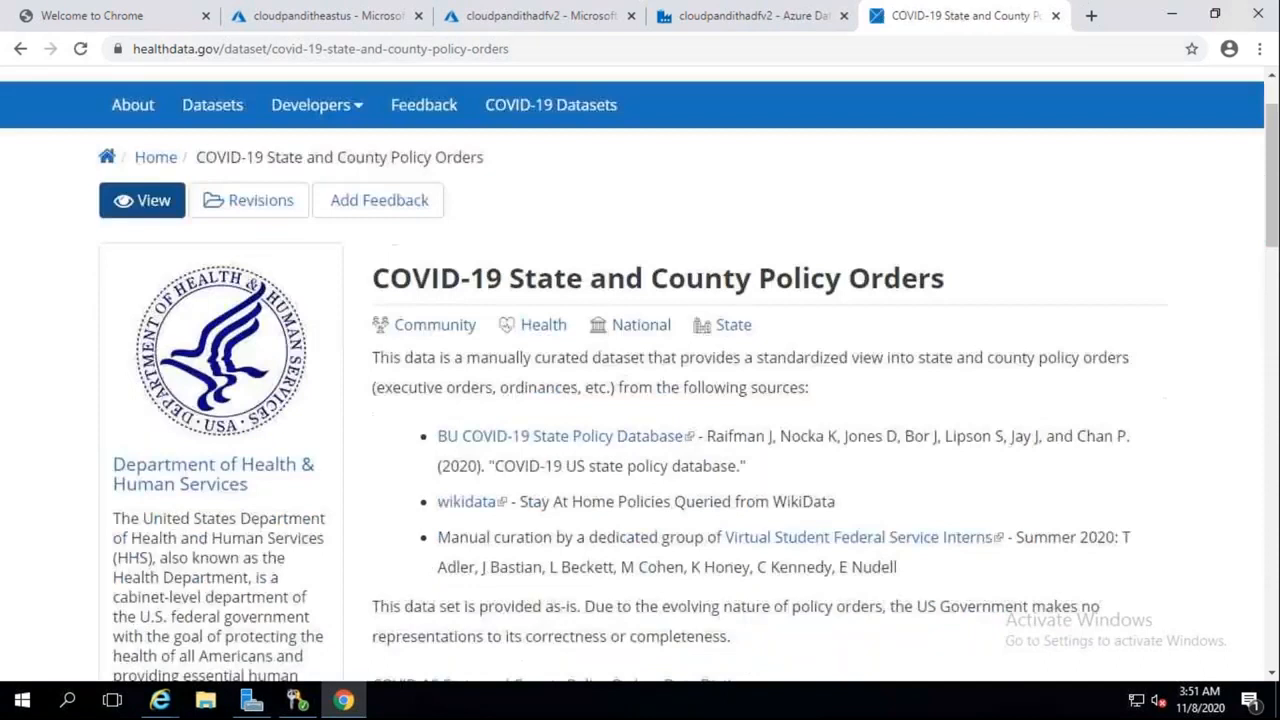
{"action": "scroll", "coordinate": [523, 520], "scroll_direction": "down", "scroll_amount": 10}
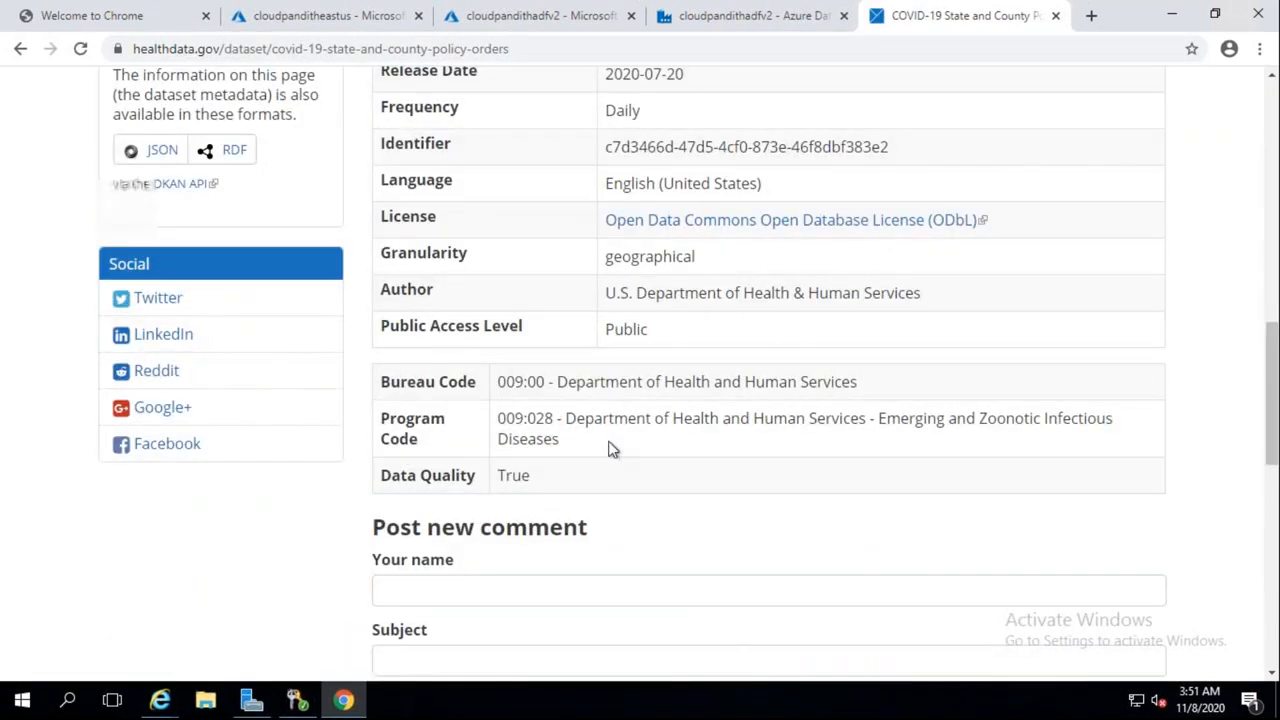
{"action": "scroll", "coordinate": [610, 449], "scroll_direction": "down", "scroll_amount": 7}
{"action": "scroll", "coordinate": [707, 471], "scroll_direction": "up", "scroll_amount": 3}
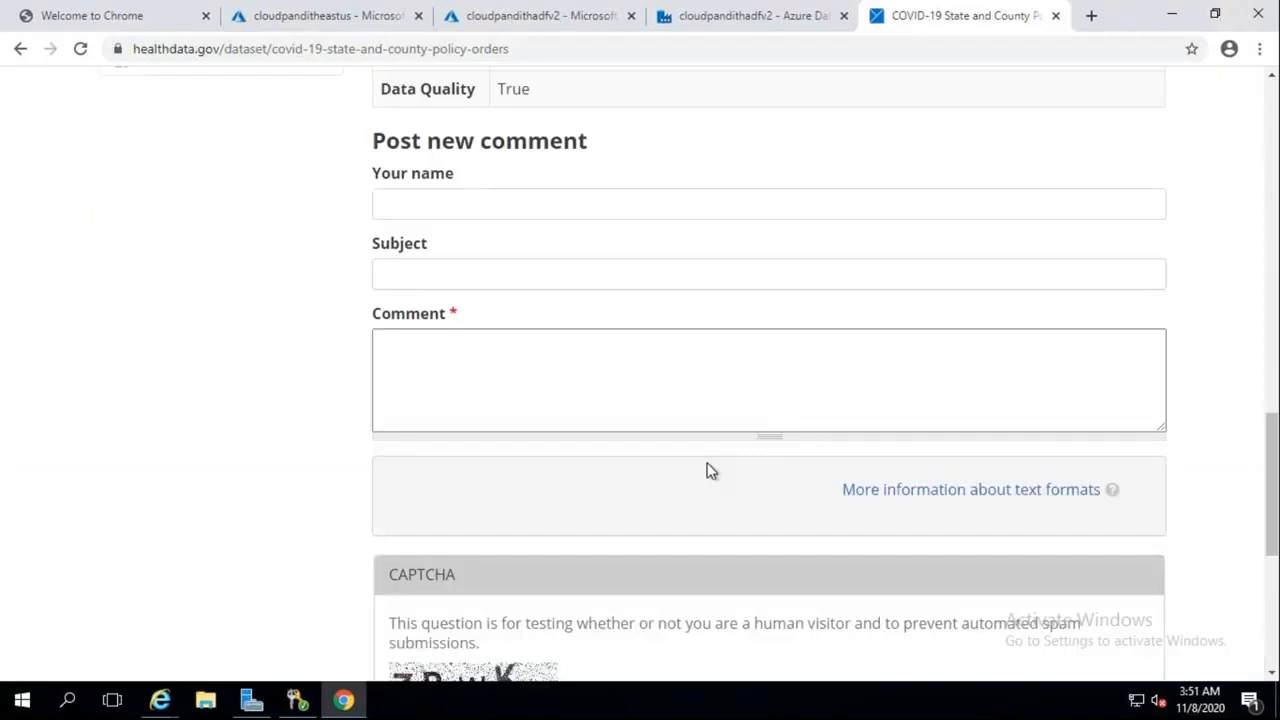
{"action": "scroll", "coordinate": [707, 471], "scroll_direction": "up", "scroll_amount": 10}
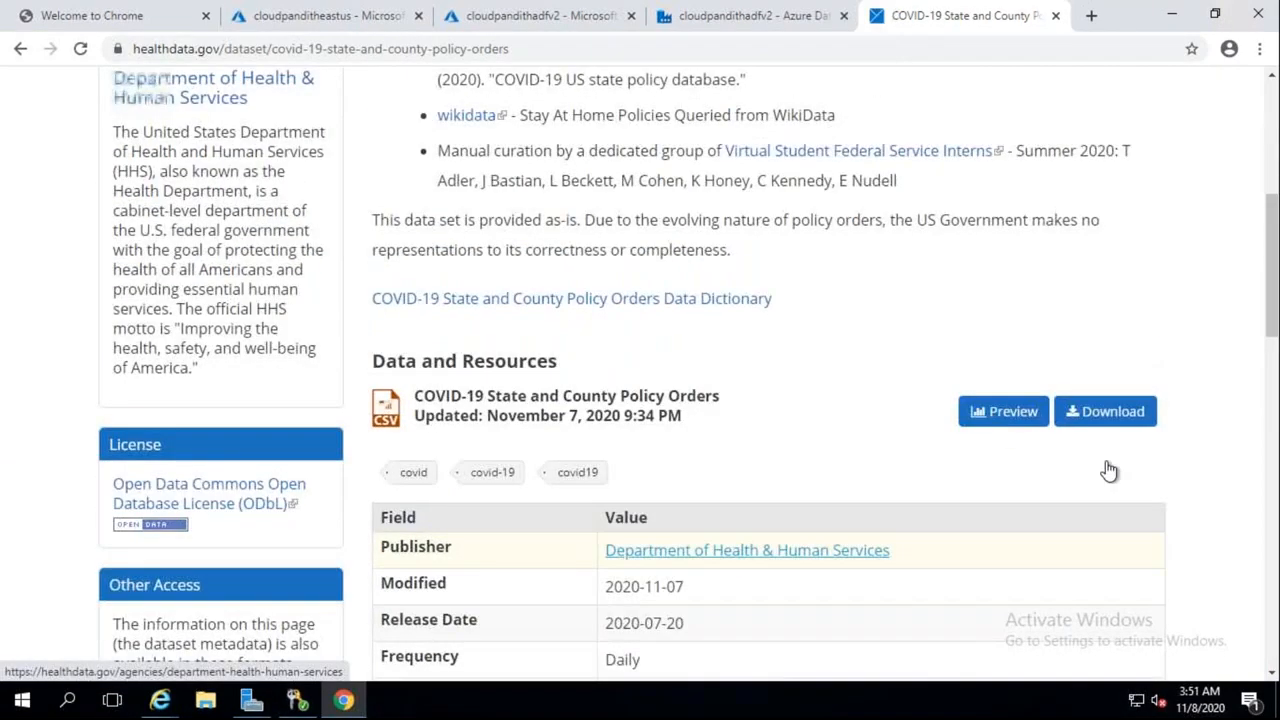
{"action": "scroll", "coordinate": [1109, 471], "scroll_direction": "up", "scroll_amount": 2}
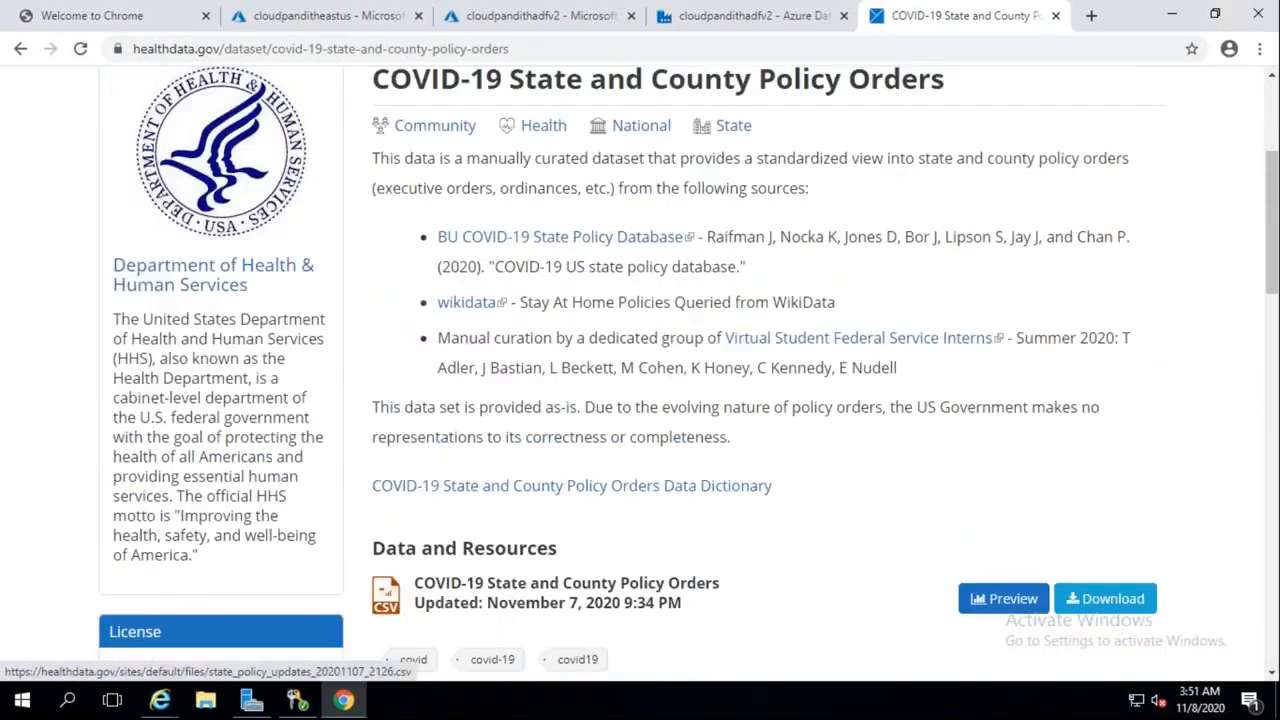
{"action": "left_click", "coordinate": [1105, 598]}
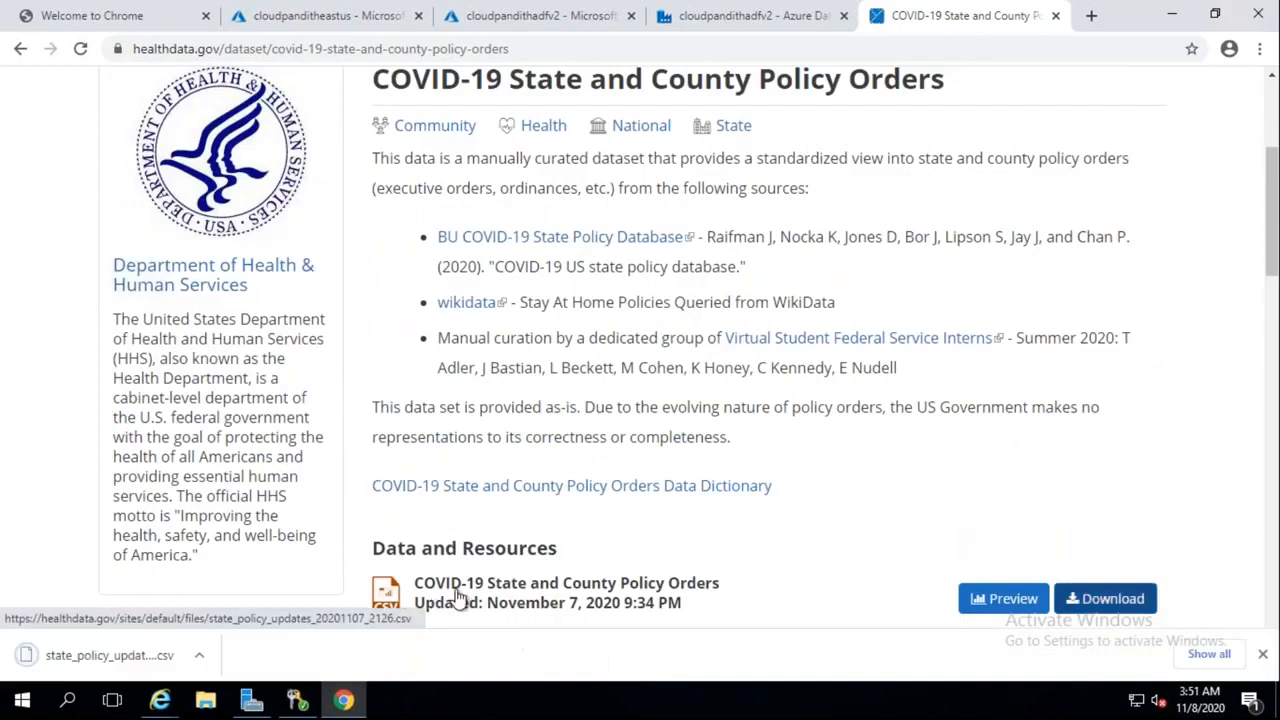
{"action": "left_click", "coordinate": [21, 52]}
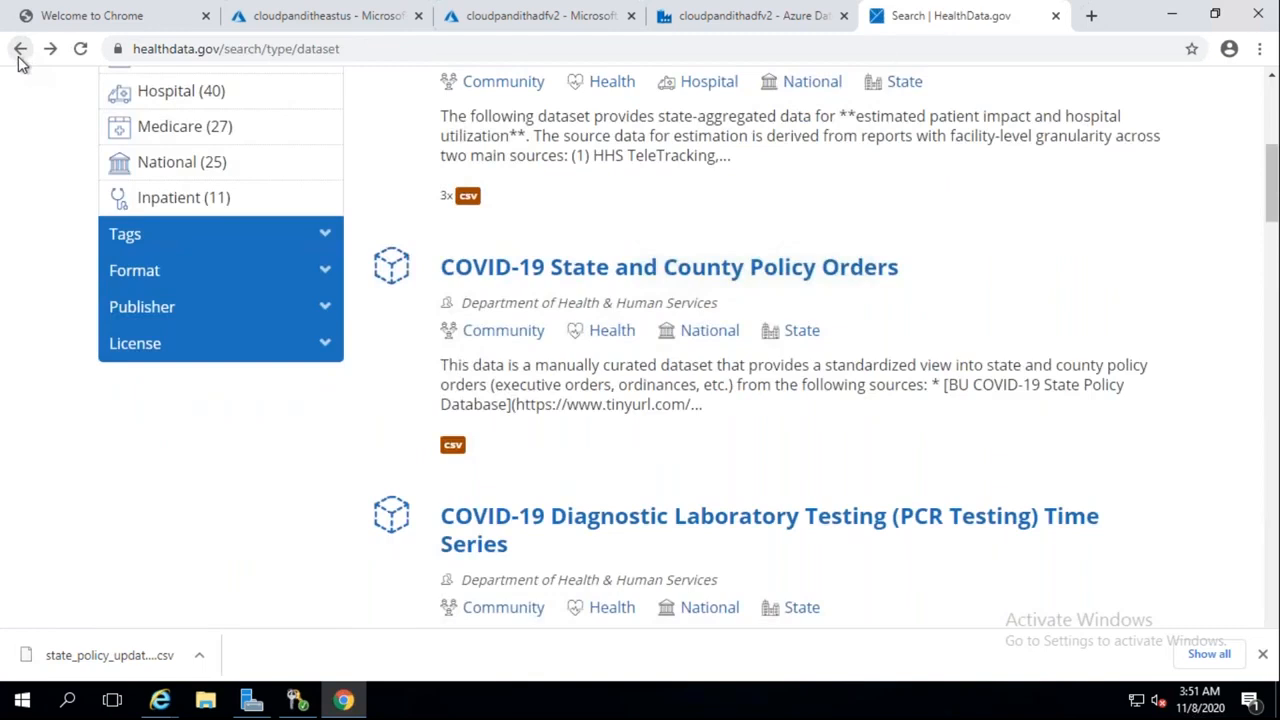
Back on Google, replace the query with 'download large datasets for project' and search
{"action": "left_click", "coordinate": [19, 60]}
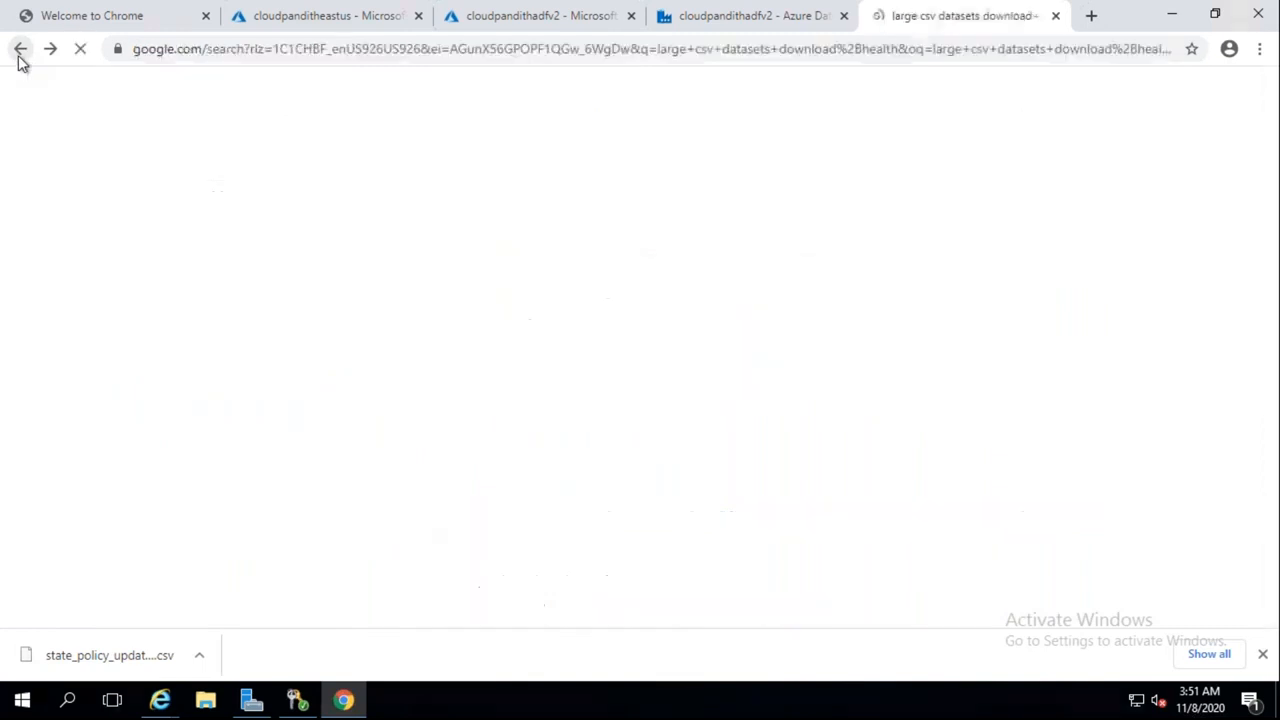
{"action": "scroll", "coordinate": [84, 456], "scroll_direction": "down", "scroll_amount": 2}
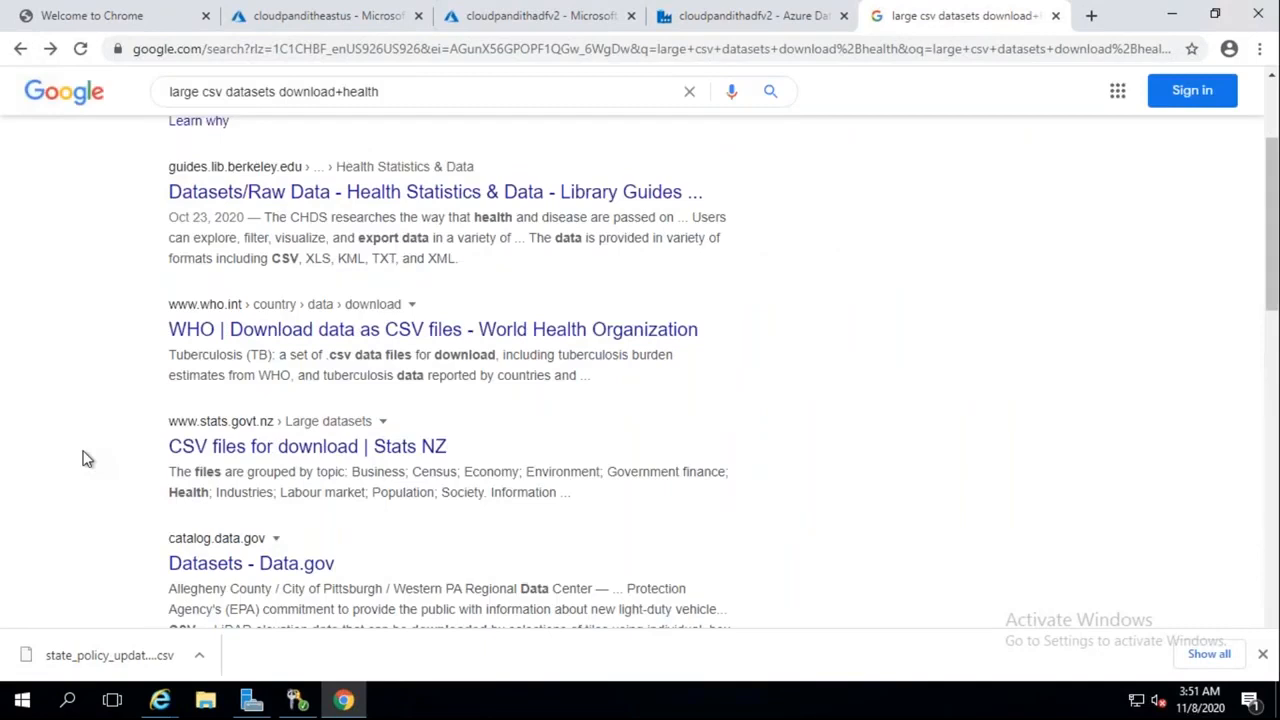
{"action": "scroll", "coordinate": [86, 455], "scroll_direction": "down", "scroll_amount": 1}
{"action": "scroll", "coordinate": [140, 373], "scroll_direction": "up", "scroll_amount": 3}
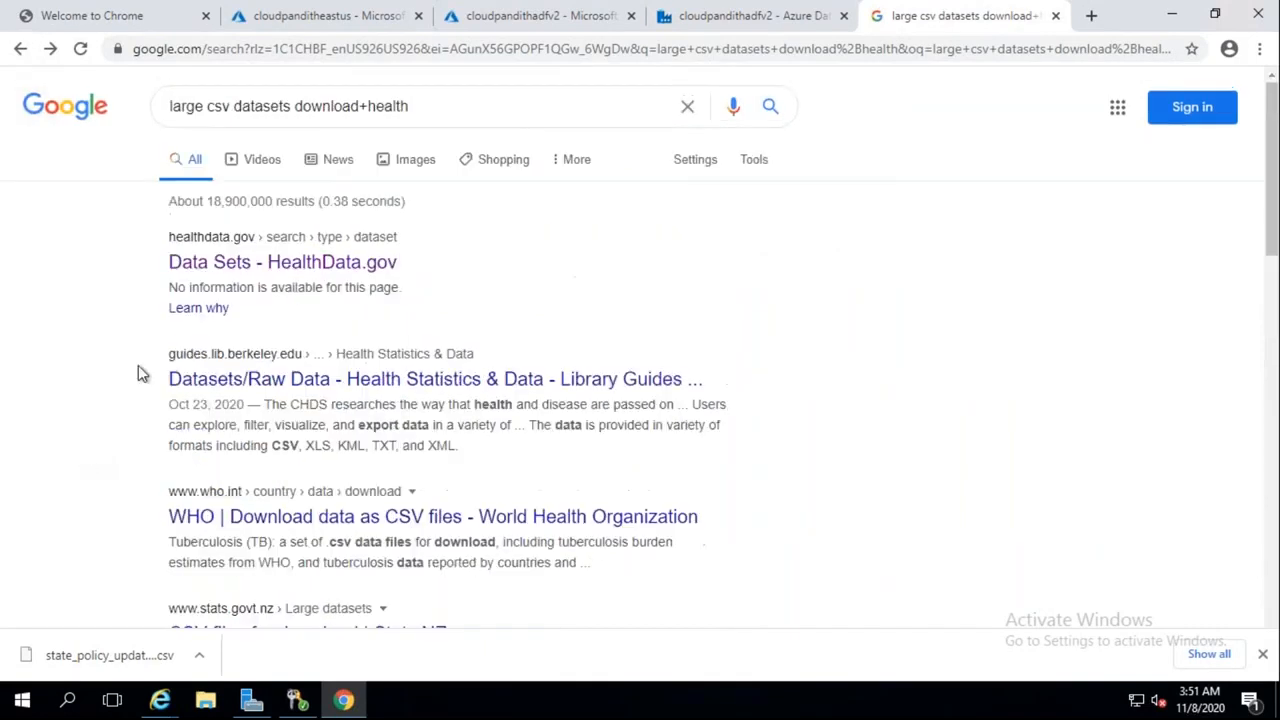
{"action": "left_click", "coordinate": [330, 106]}
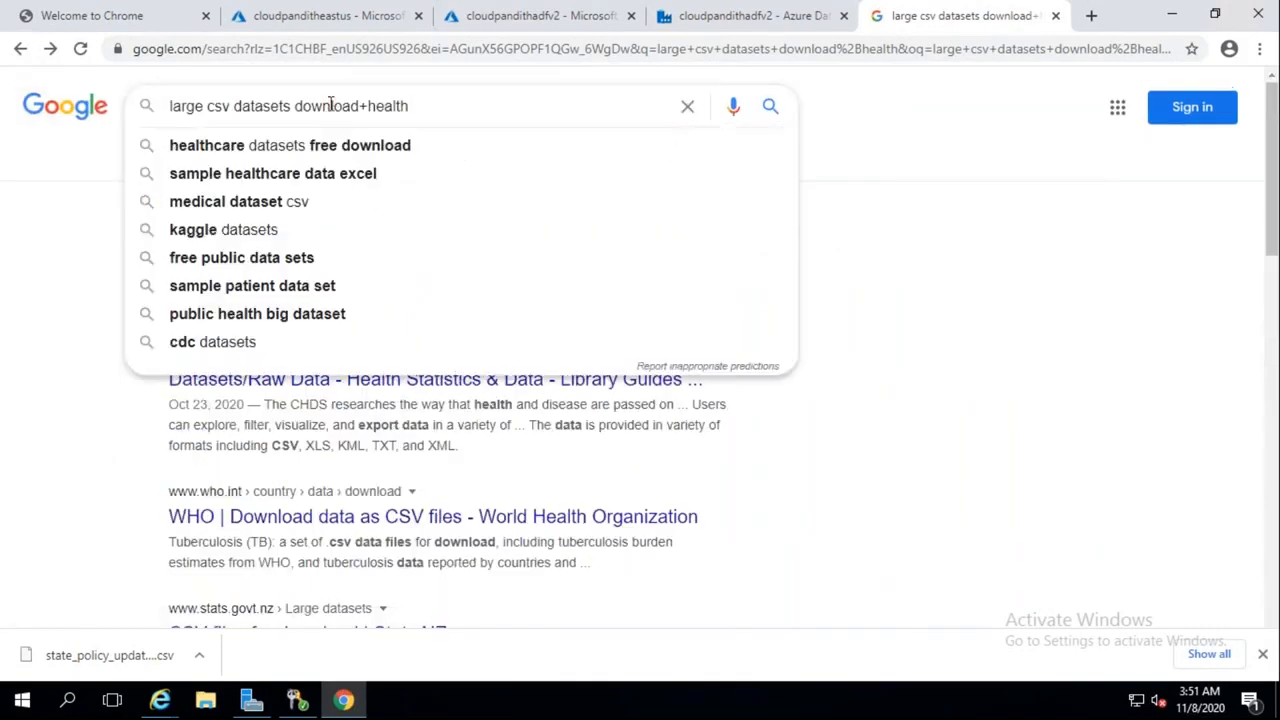
{"action": "key", "text": "ctrl+a"}
{"action": "key", "text": "BackSpace"}
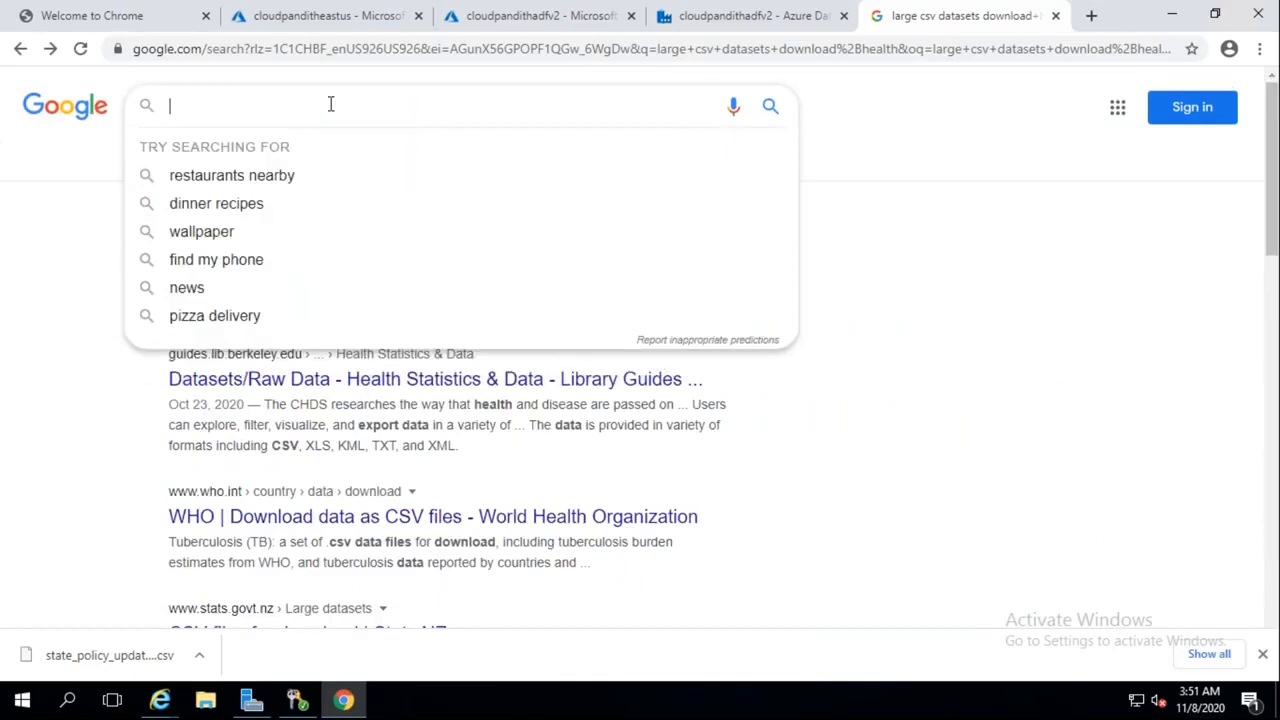
{"action": "type", "text": "download large datas"}
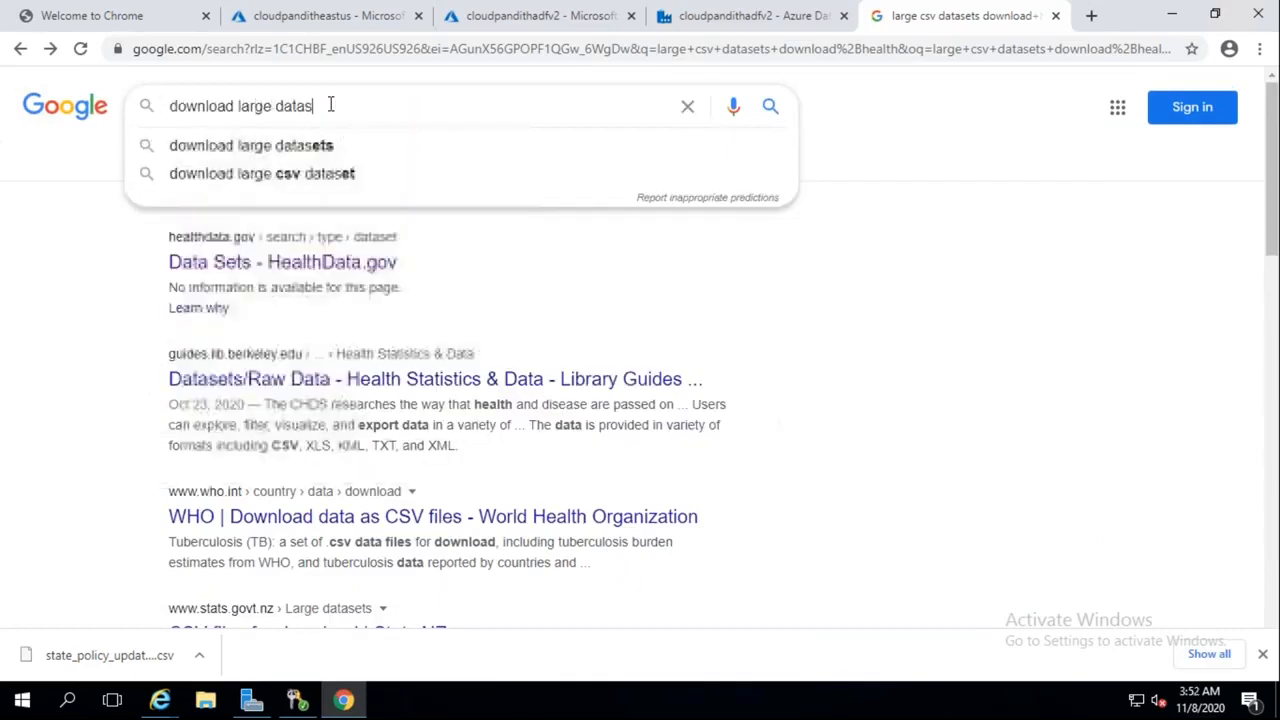
{"action": "type", "text": "ets"}
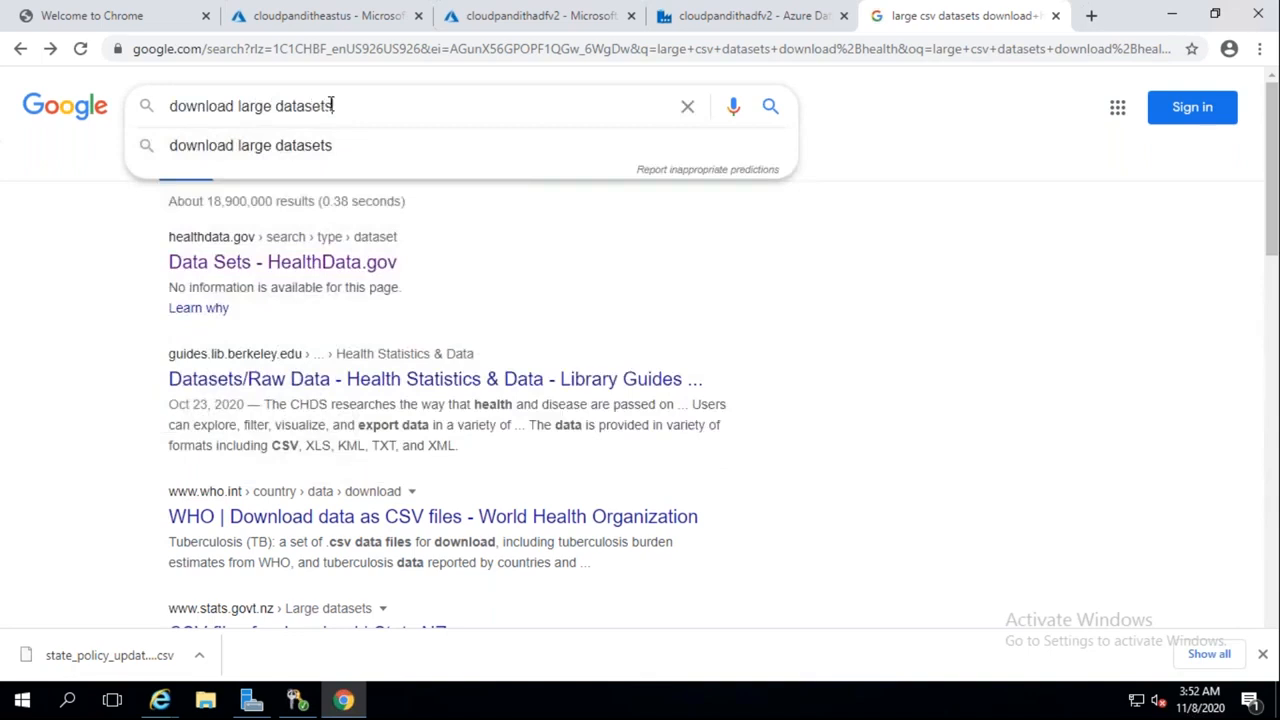
{"action": "type", "text": "for project"}
{"action": "key", "text": "Return"}
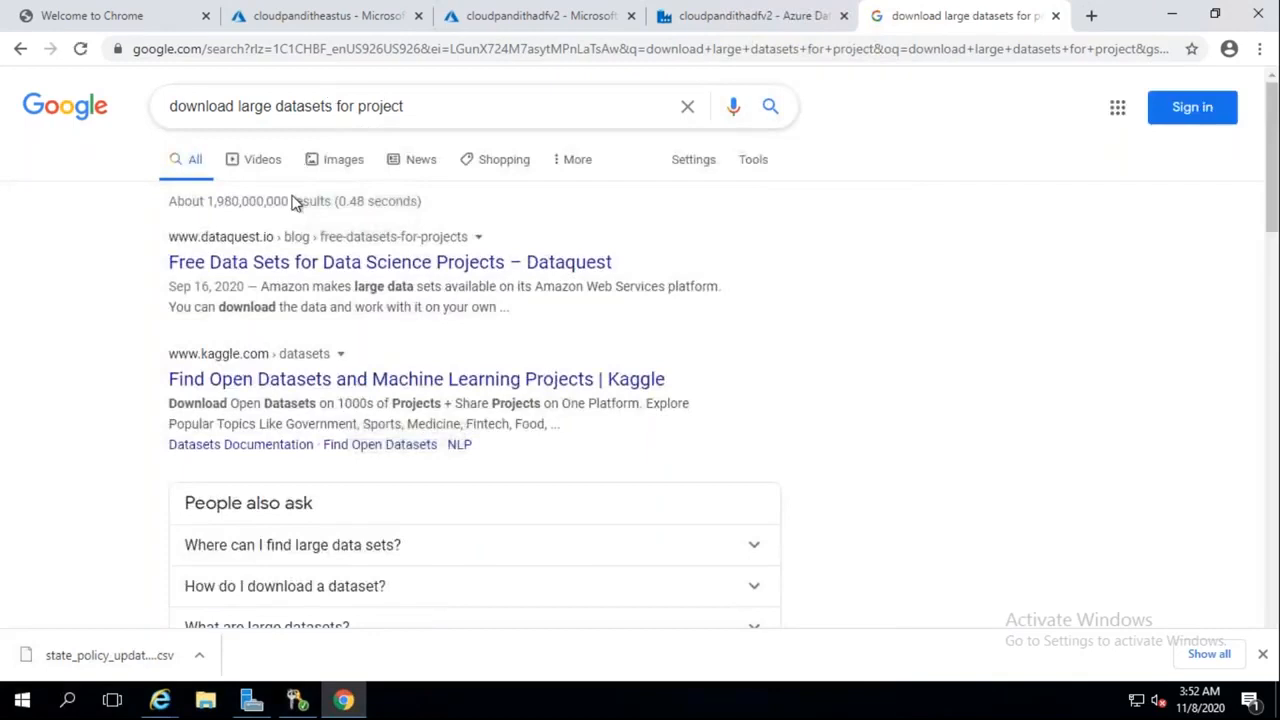
Open the Kaggle Find Open Datasets result in a new tab
{"action": "right_click", "coordinate": [266, 385]}
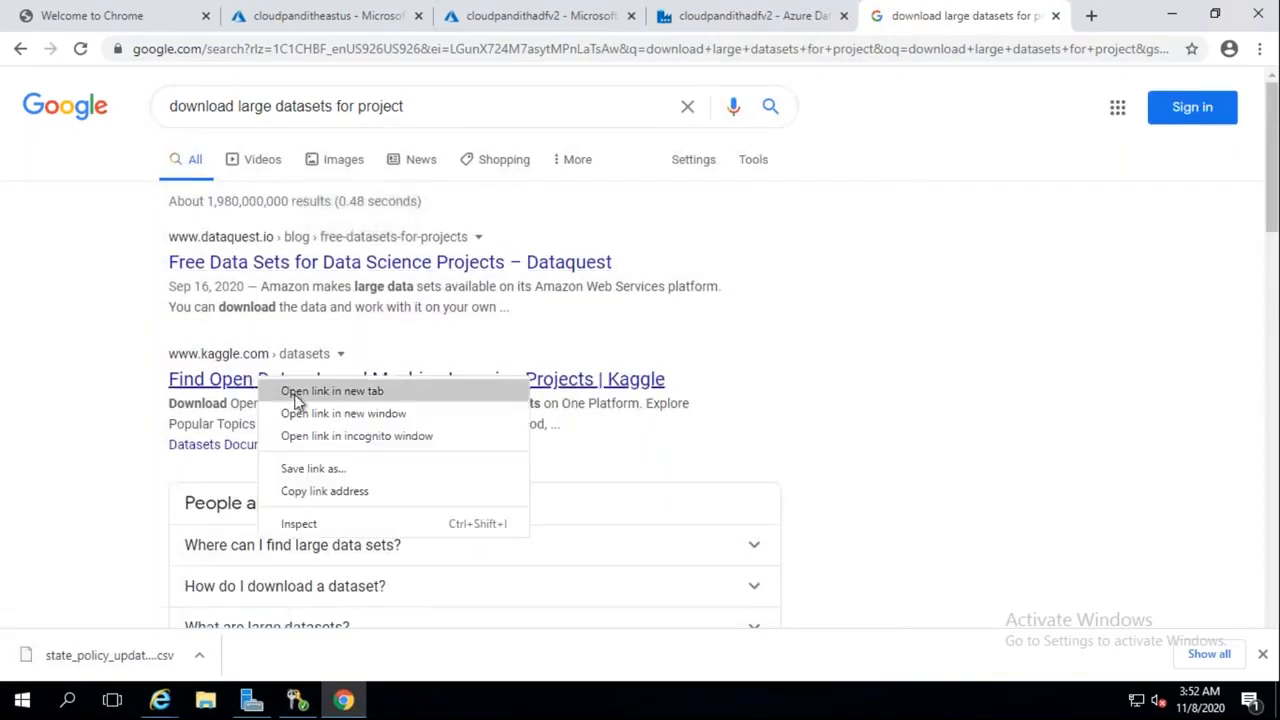
{"action": "left_click", "coordinate": [160, 472]}
{"action": "scroll", "coordinate": [160, 472], "scroll_direction": "down", "scroll_amount": 2}
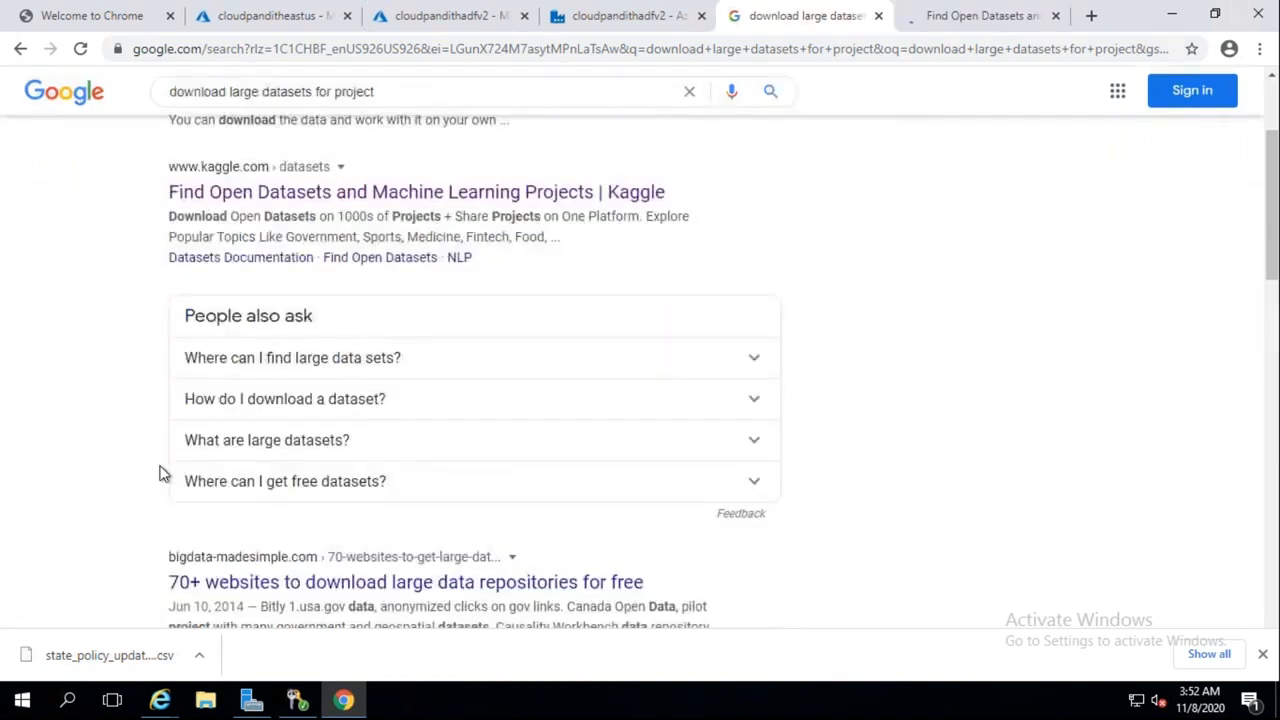
{"action": "scroll", "coordinate": [160, 472], "scroll_direction": "down", "scroll_amount": 6}
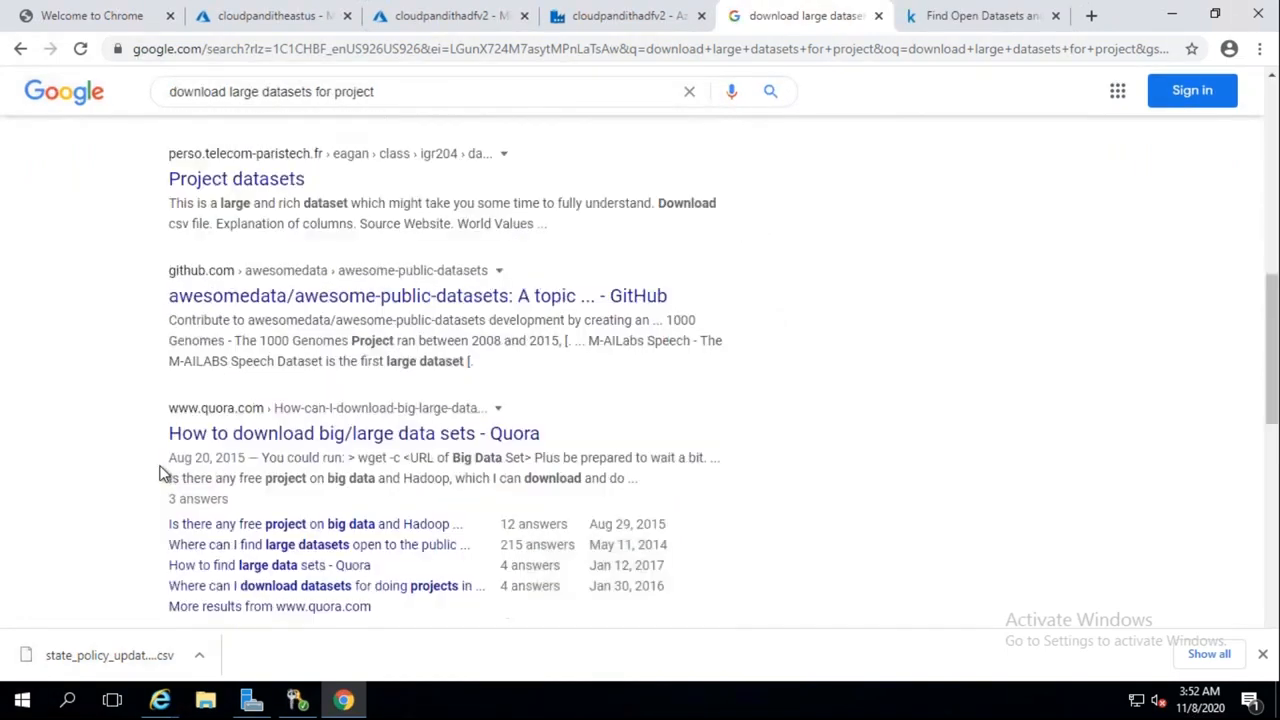
{"action": "scroll", "coordinate": [162, 474], "scroll_direction": "down", "scroll_amount": 3}
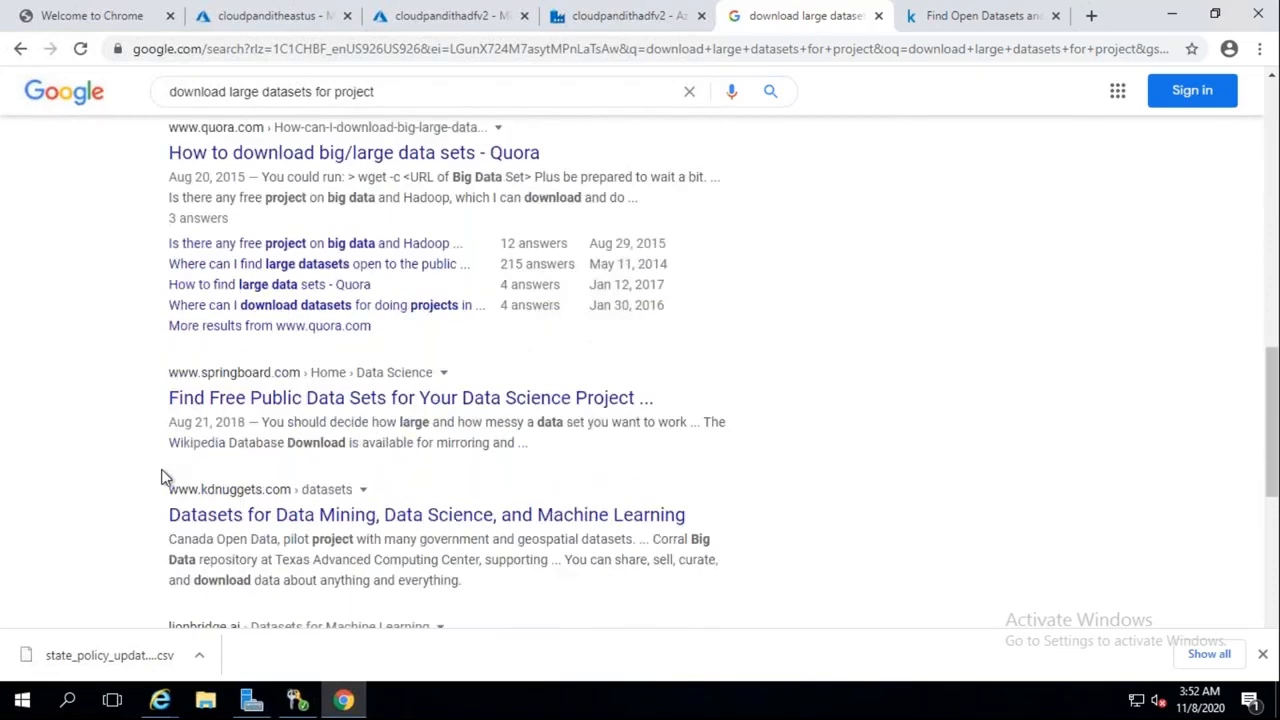
{"action": "scroll", "coordinate": [165, 477], "scroll_direction": "down", "scroll_amount": 6}
{"action": "scroll", "coordinate": [165, 479], "scroll_direction": "up", "scroll_amount": 3}
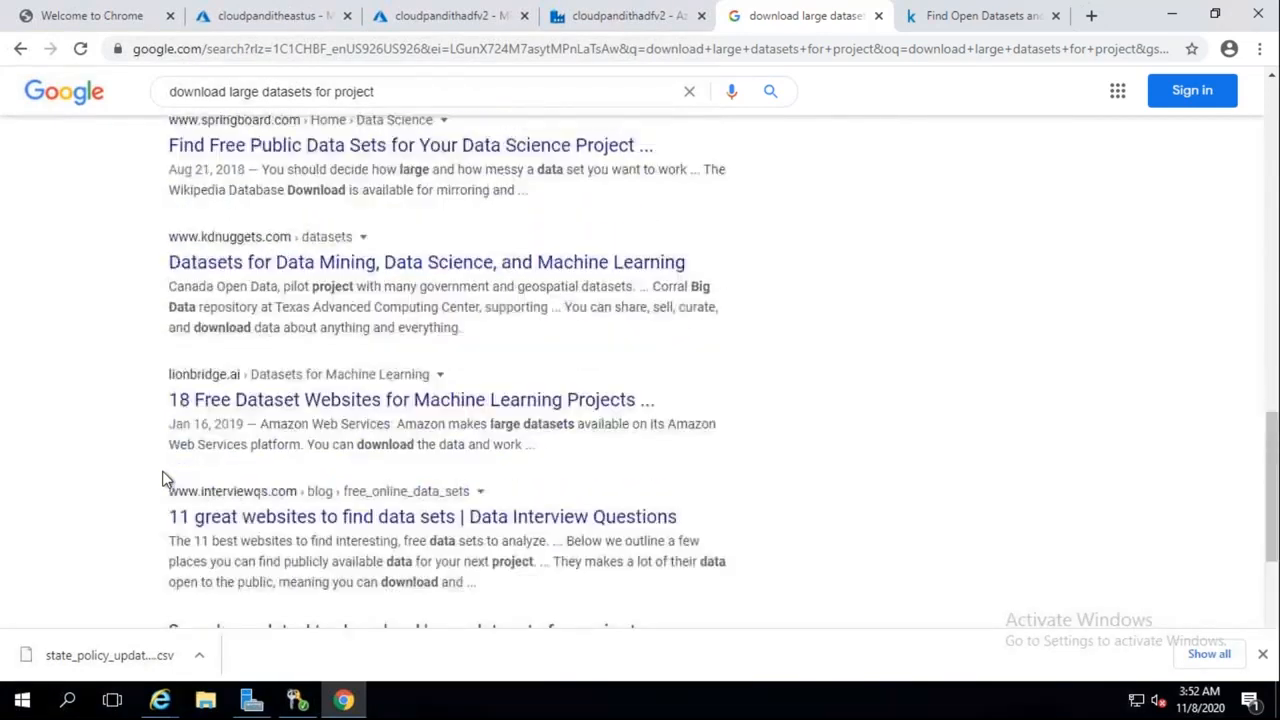
{"action": "scroll", "coordinate": [165, 460], "scroll_direction": "up", "scroll_amount": 5}
{"action": "scroll", "coordinate": [165, 448], "scroll_direction": "up", "scroll_amount": 3}
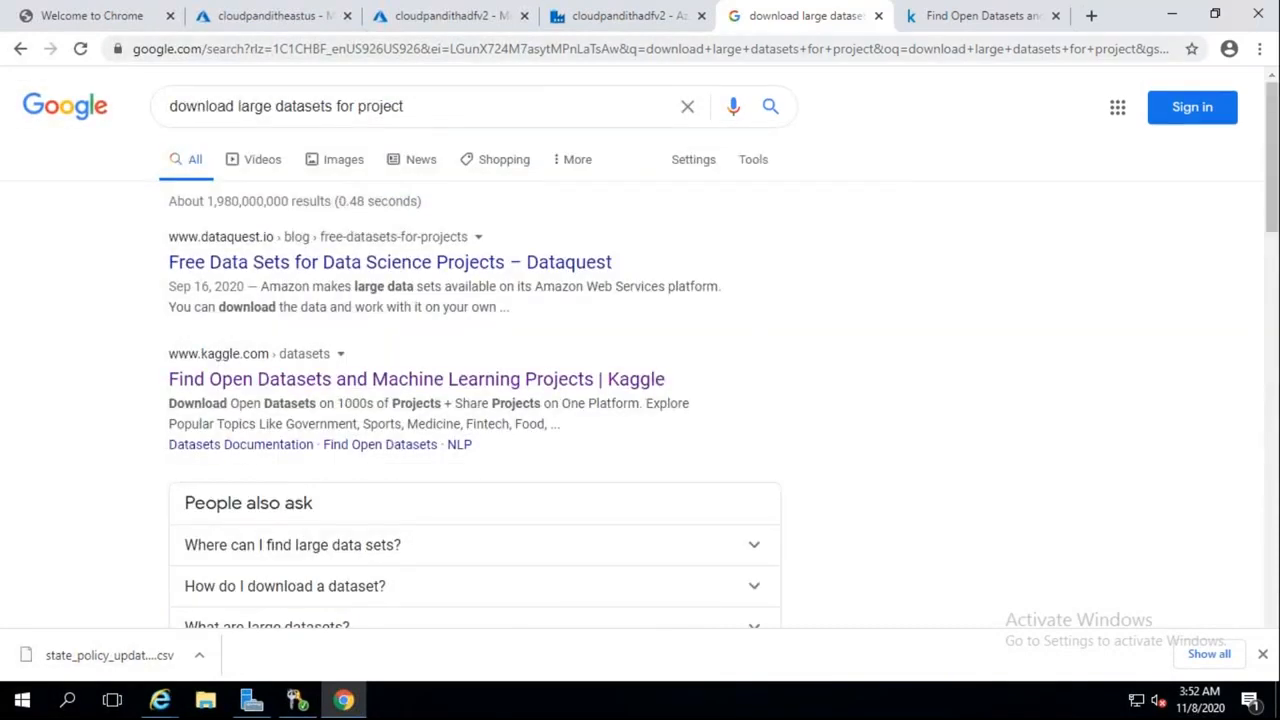
Replace 'project' in the query with '+ 1GB' and search again
{"action": "left_click", "coordinate": [409, 108]}
{"action": "double_click", "coordinate": [409, 108]}
{"action": "type", "text": "+ 1GB"}
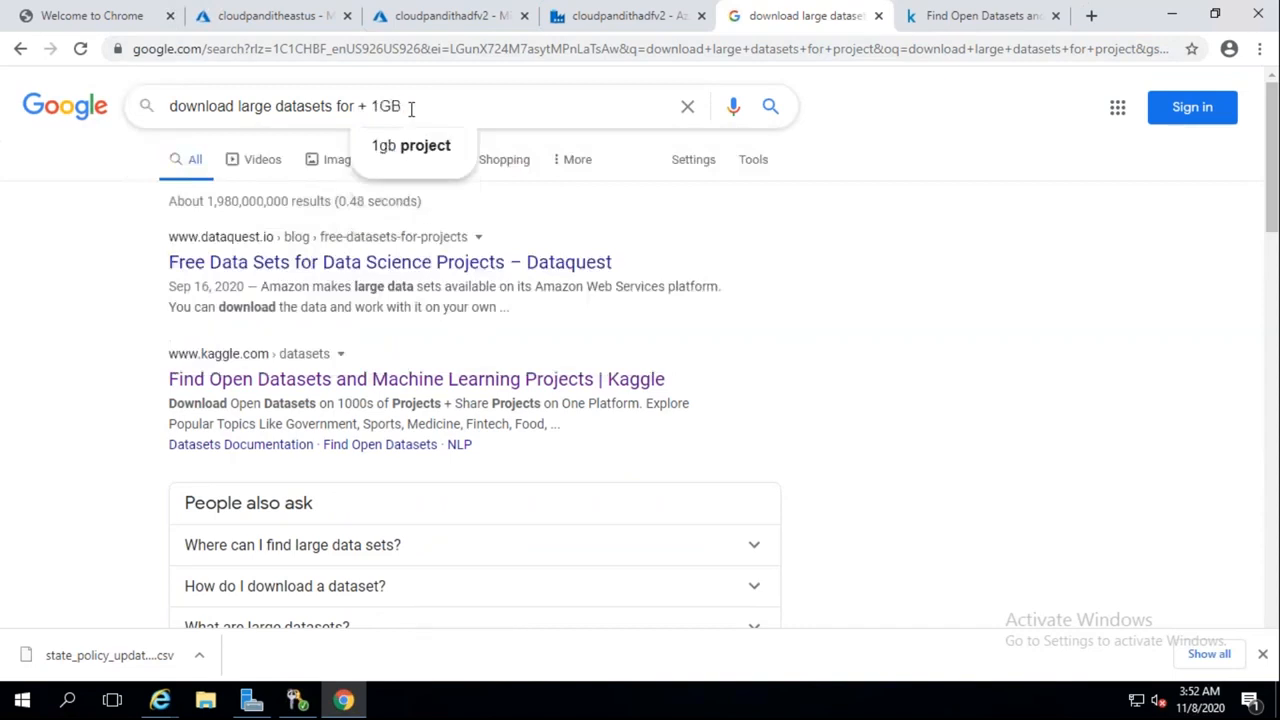
{"action": "key", "text": "Return"}
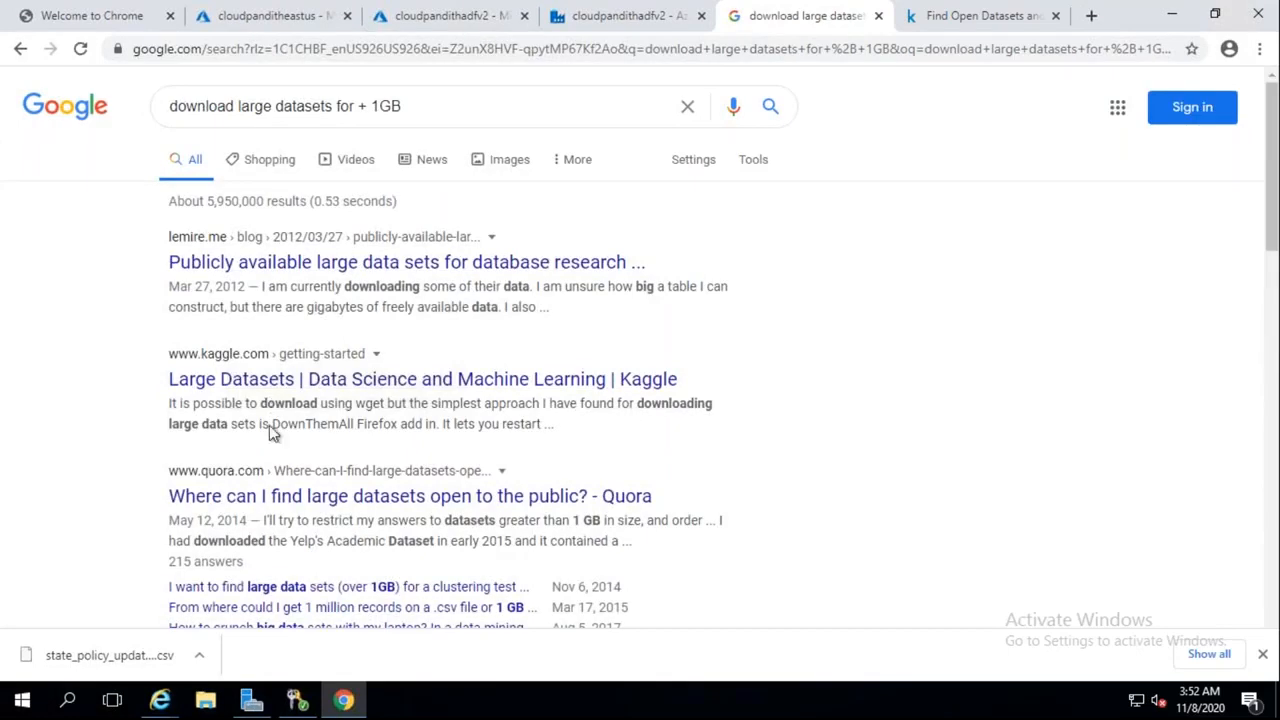
Open the Galaxy Help result 'Downloading Large Files - 1Gb Limit'
{"action": "scroll", "coordinate": [271, 434], "scroll_direction": "down", "scroll_amount": 1}
{"action": "scroll", "coordinate": [350, 420], "scroll_direction": "down", "scroll_amount": 1}
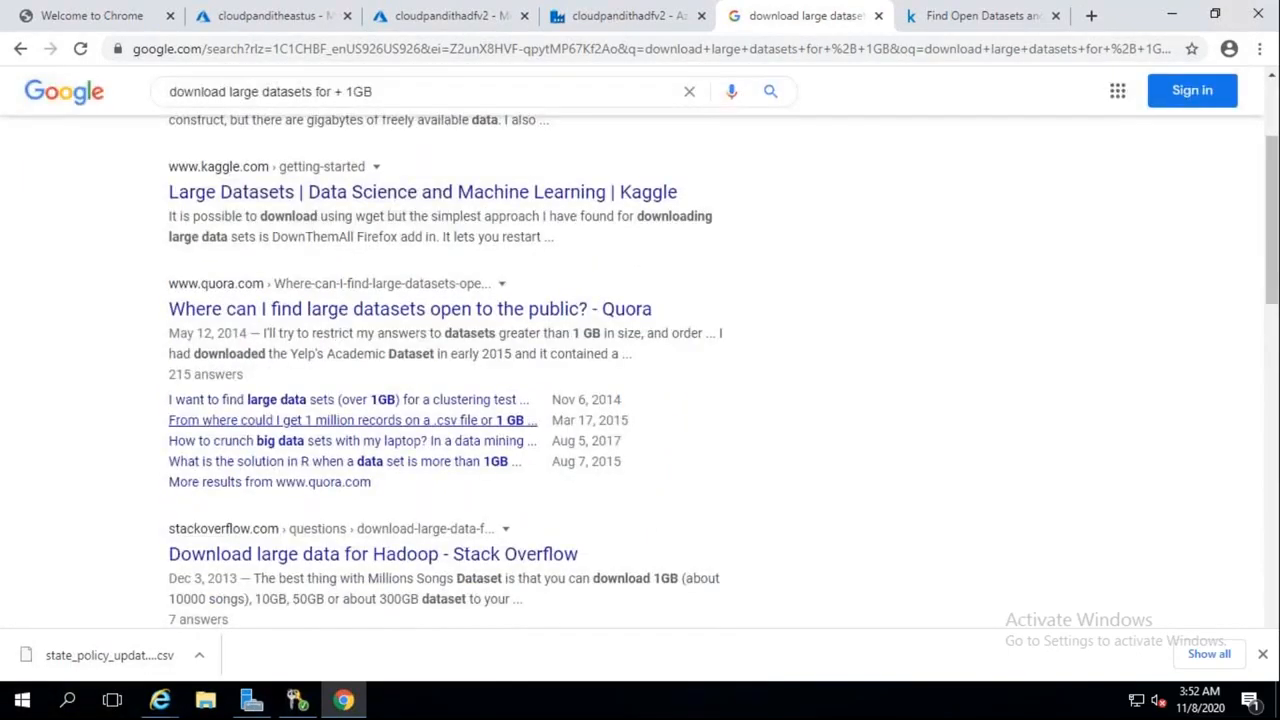
{"action": "scroll", "coordinate": [350, 422], "scroll_direction": "down", "scroll_amount": 3}
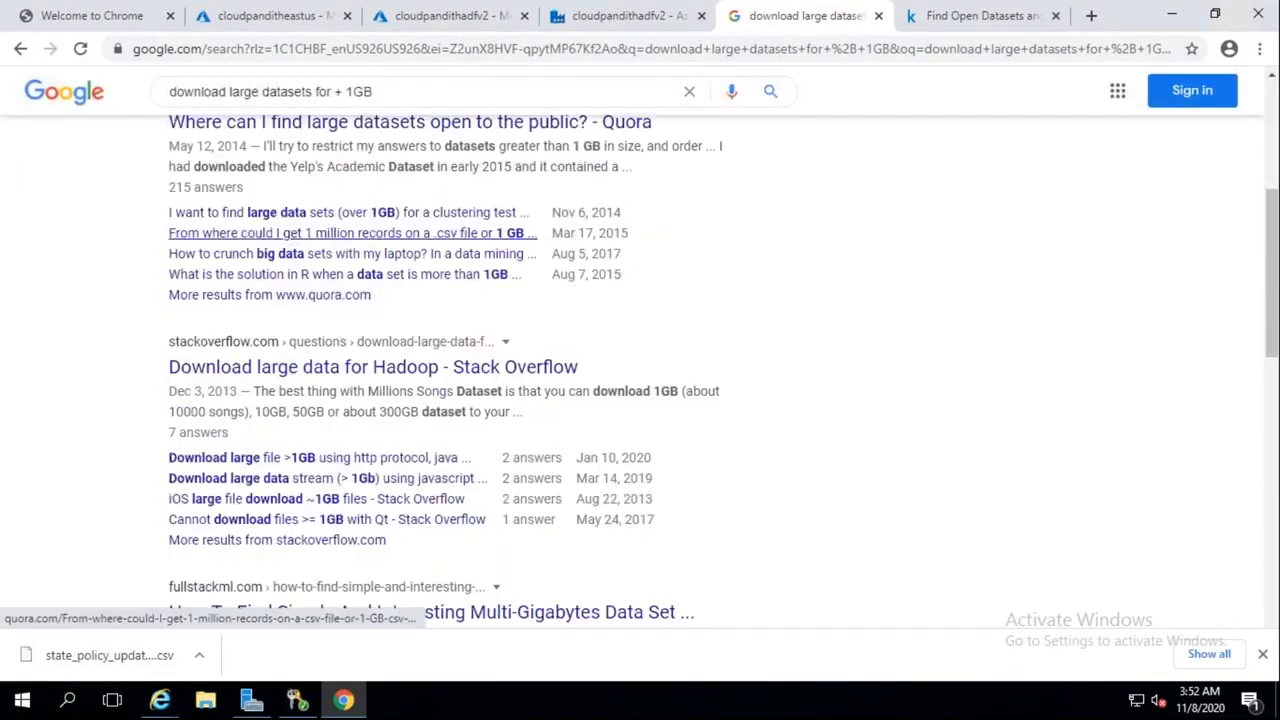
{"action": "scroll", "coordinate": [136, 501], "scroll_direction": "down", "scroll_amount": 8}
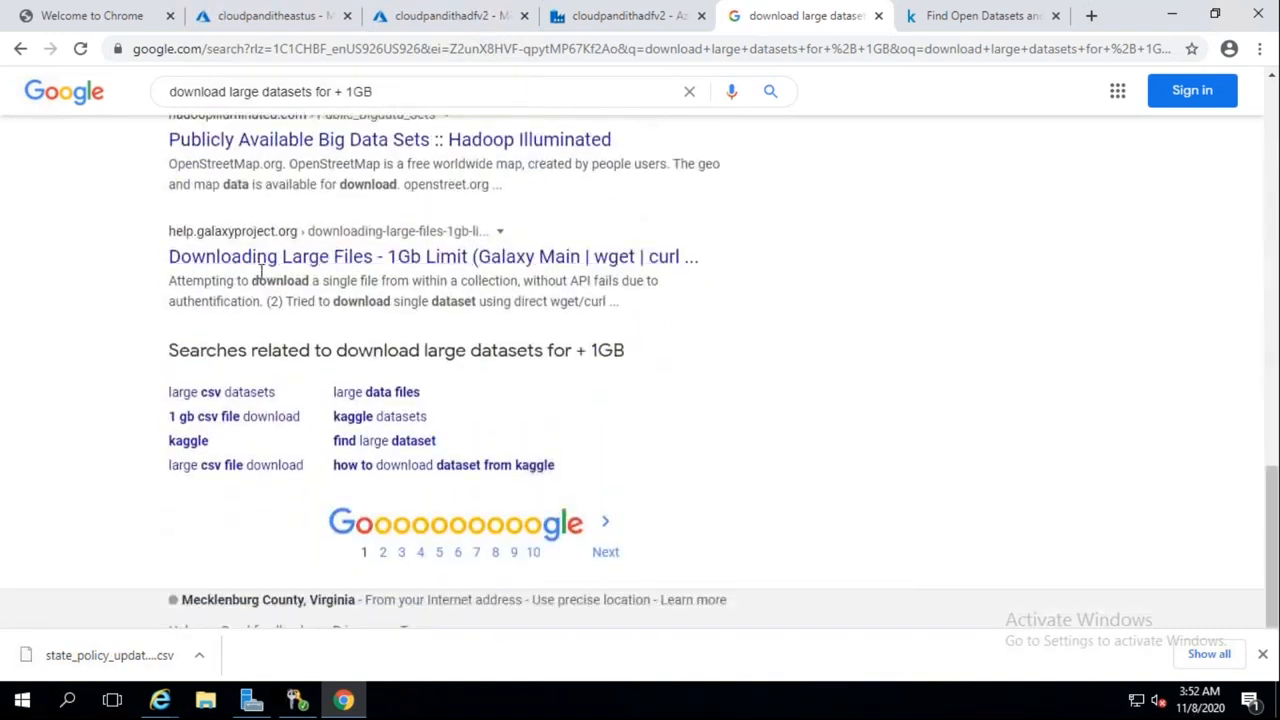
{"action": "left_click", "coordinate": [330, 262]}
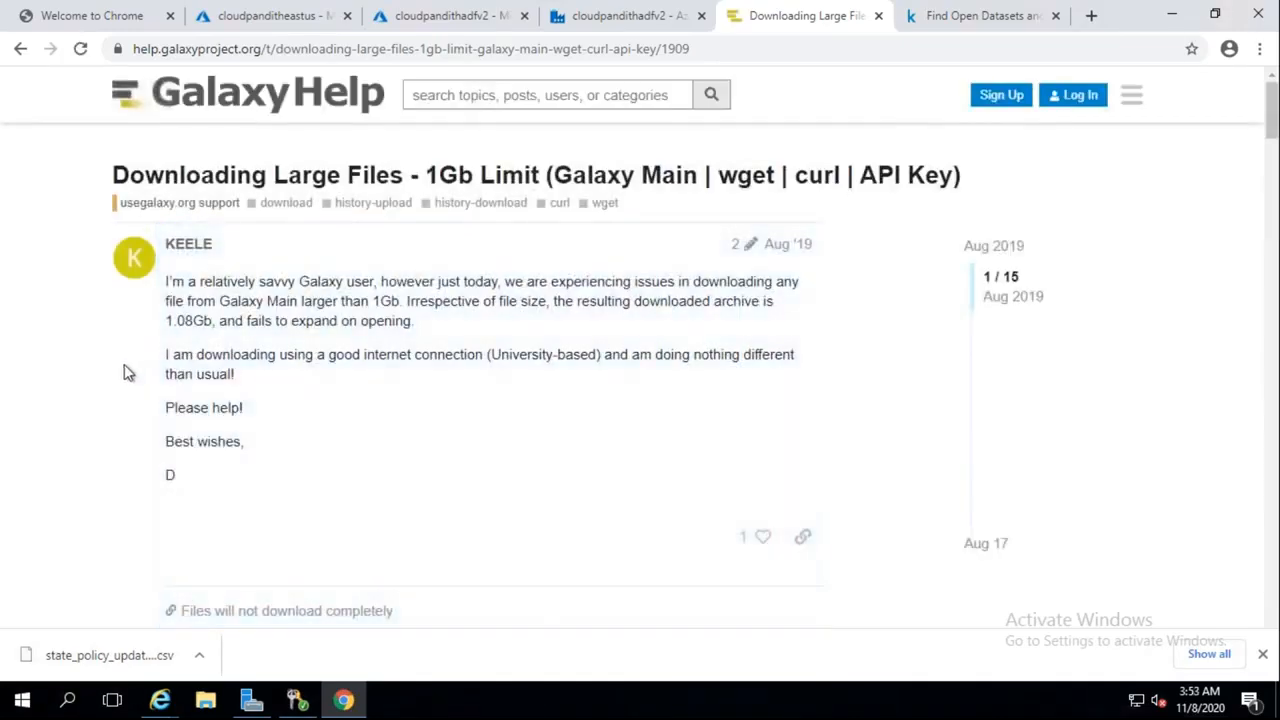
Scroll the Galaxy thread to post 4/15 and open its single-file download link
{"action": "scroll", "coordinate": [140, 378], "scroll_direction": "down", "scroll_amount": 1}
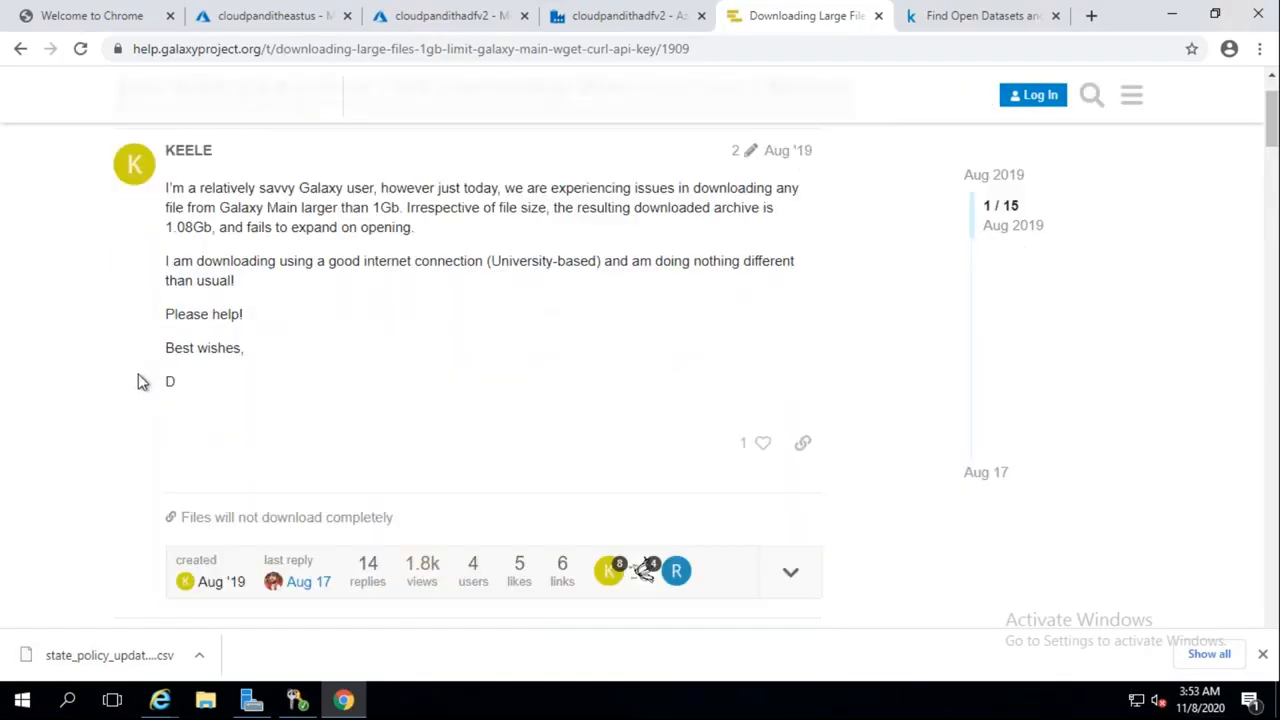
{"action": "scroll", "coordinate": [114, 449], "scroll_direction": "down", "scroll_amount": 8}
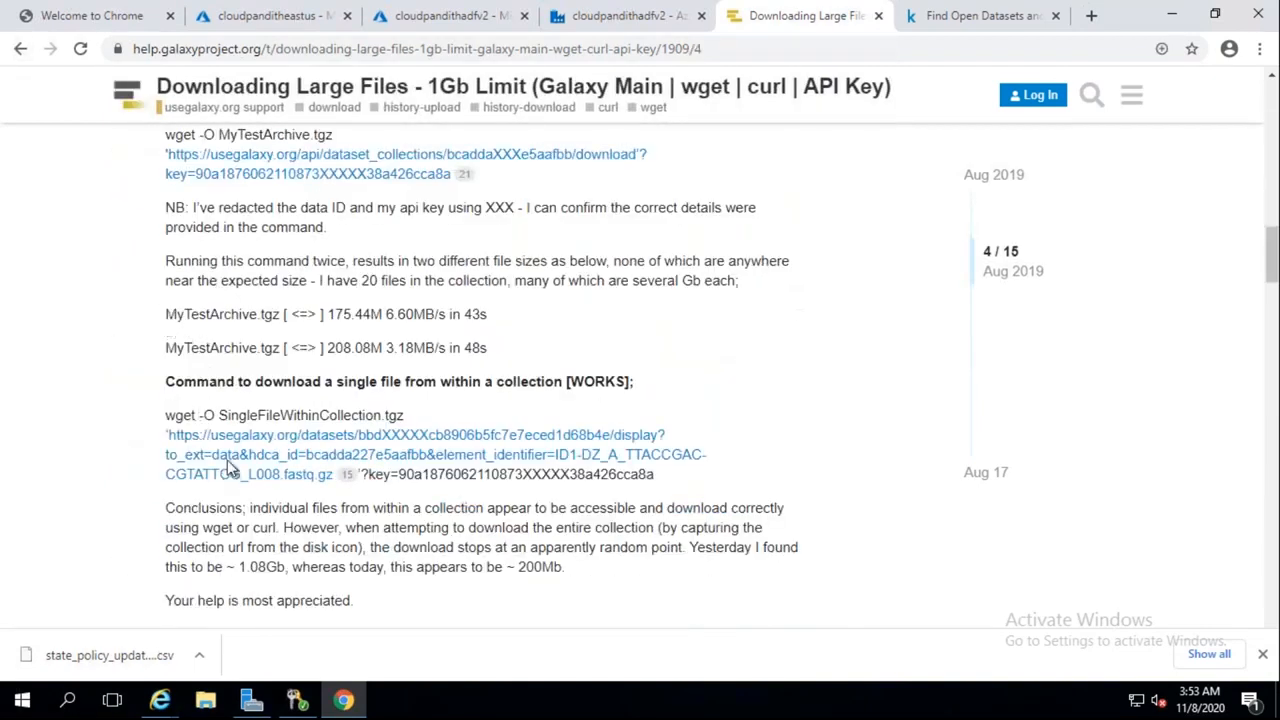
{"action": "left_click", "coordinate": [227, 460]}
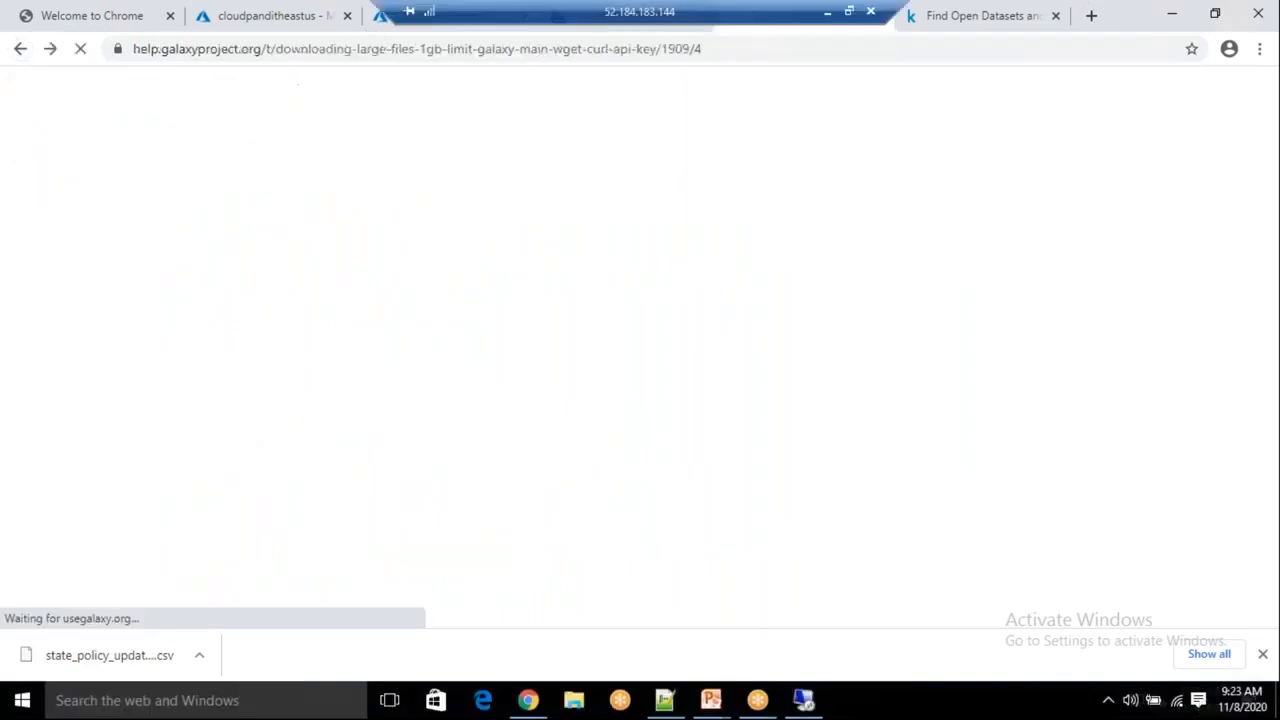
Look at emp.csv in Notepad++, then return to the browser's address bar
{"action": "left_click", "coordinate": [664, 700]}
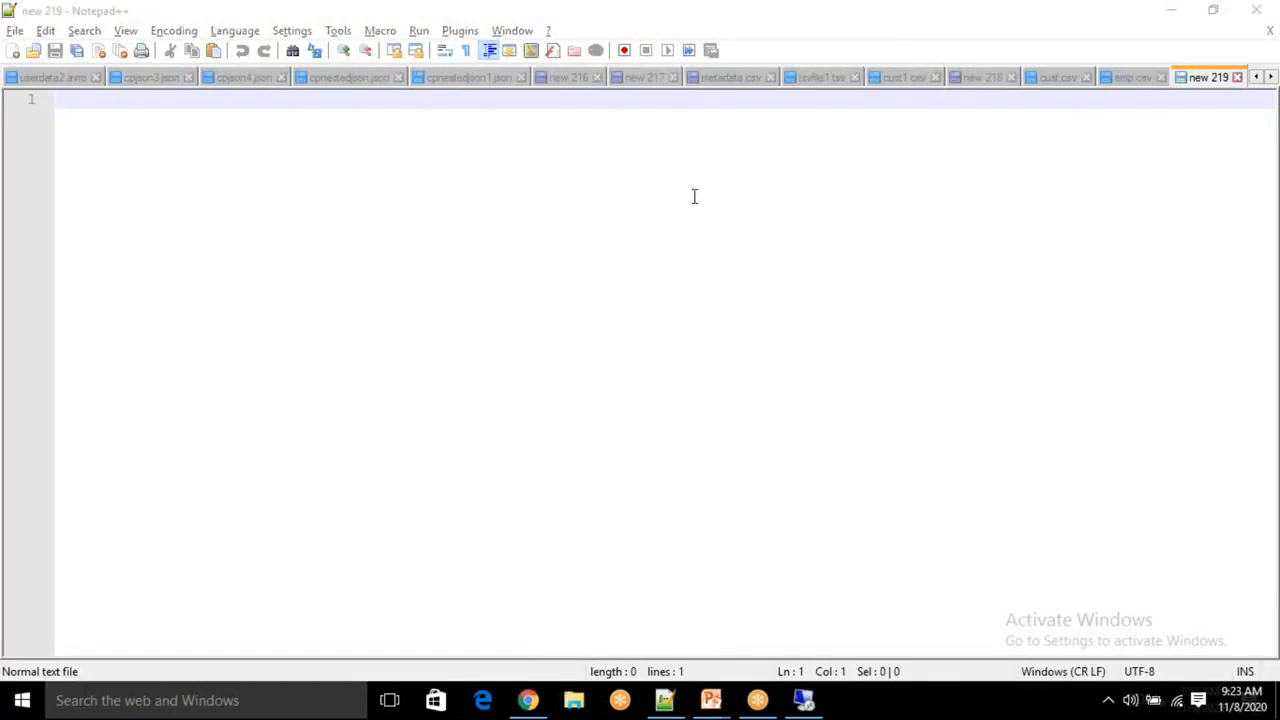
{"action": "left_click", "coordinate": [1128, 80]}
{"action": "left_click", "coordinate": [1206, 77]}
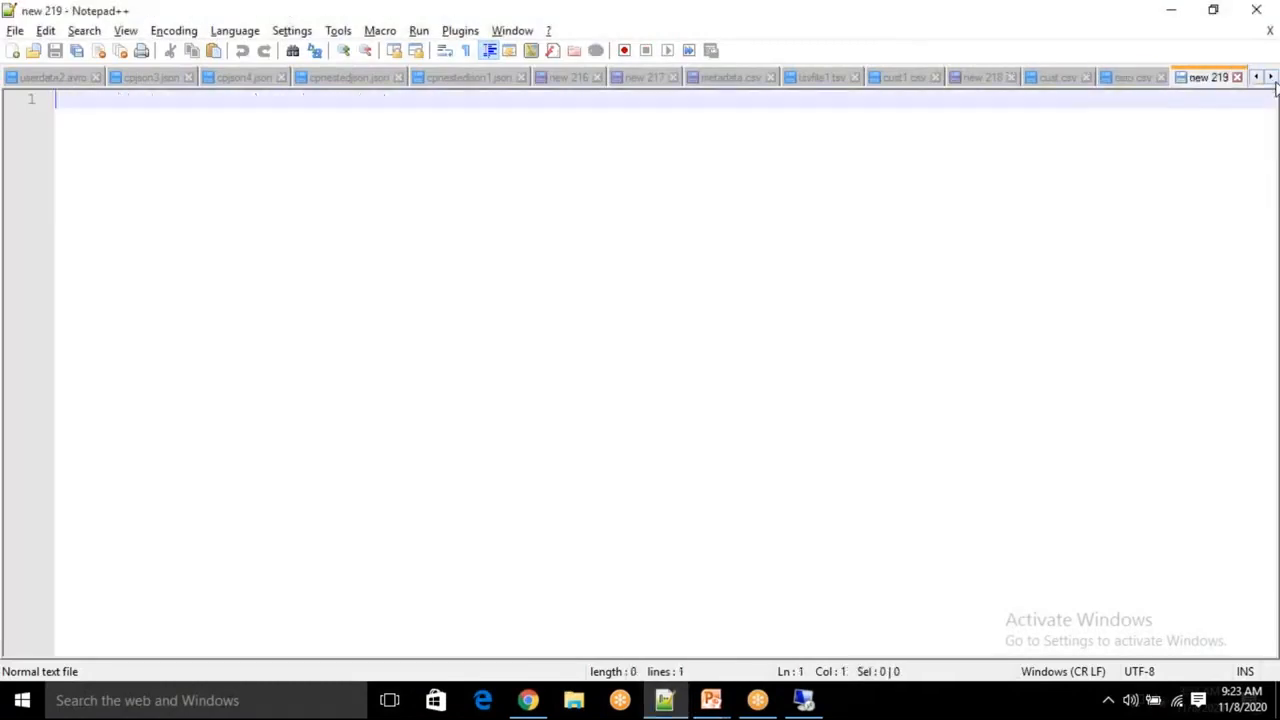
{"action": "left_click", "coordinate": [527, 700]}
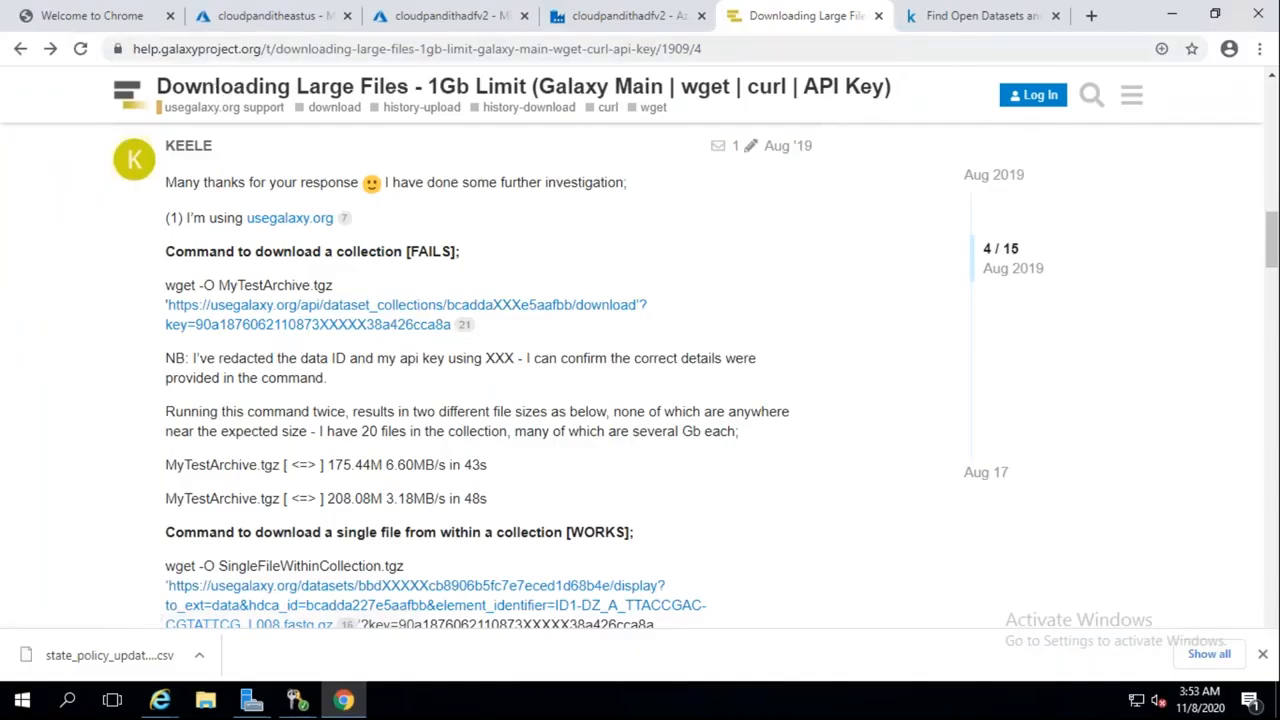
{"action": "left_click", "coordinate": [212, 50]}
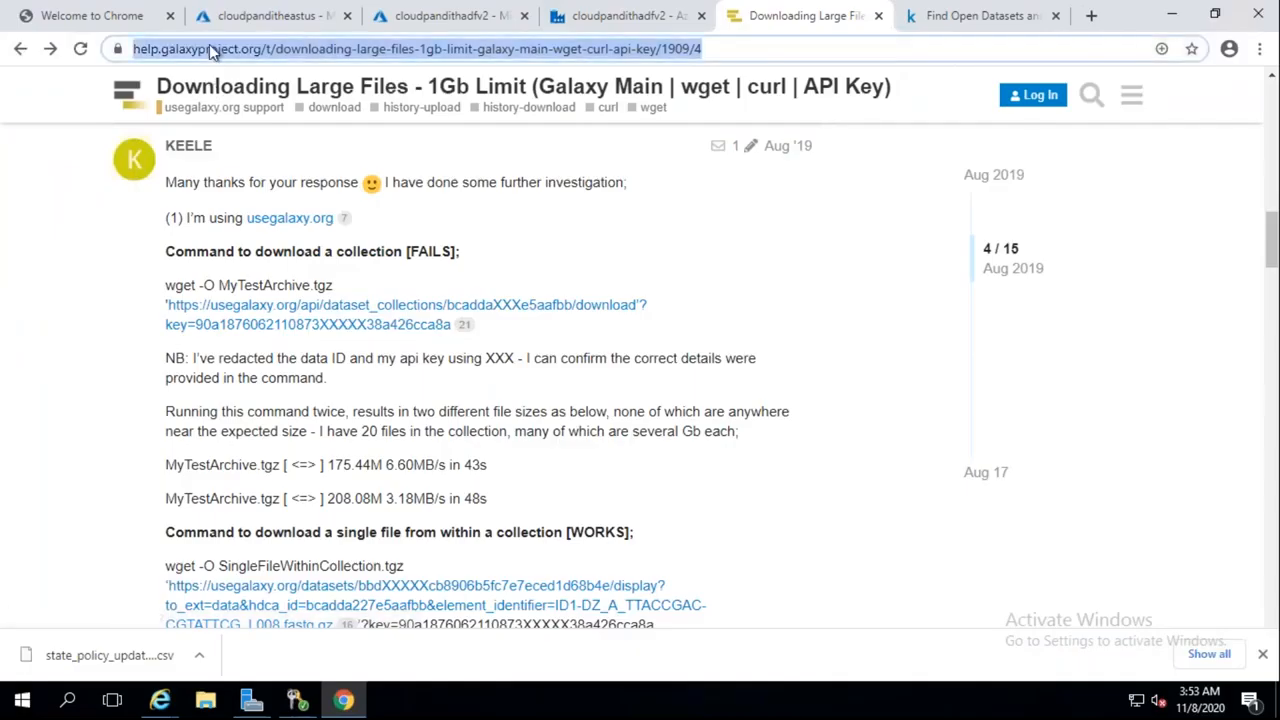
Search 'DOWNLOAD 1GB FILE' and download the 1GB.bin test file from fastest.fish
{"action": "key", "text": "BackSpace"}
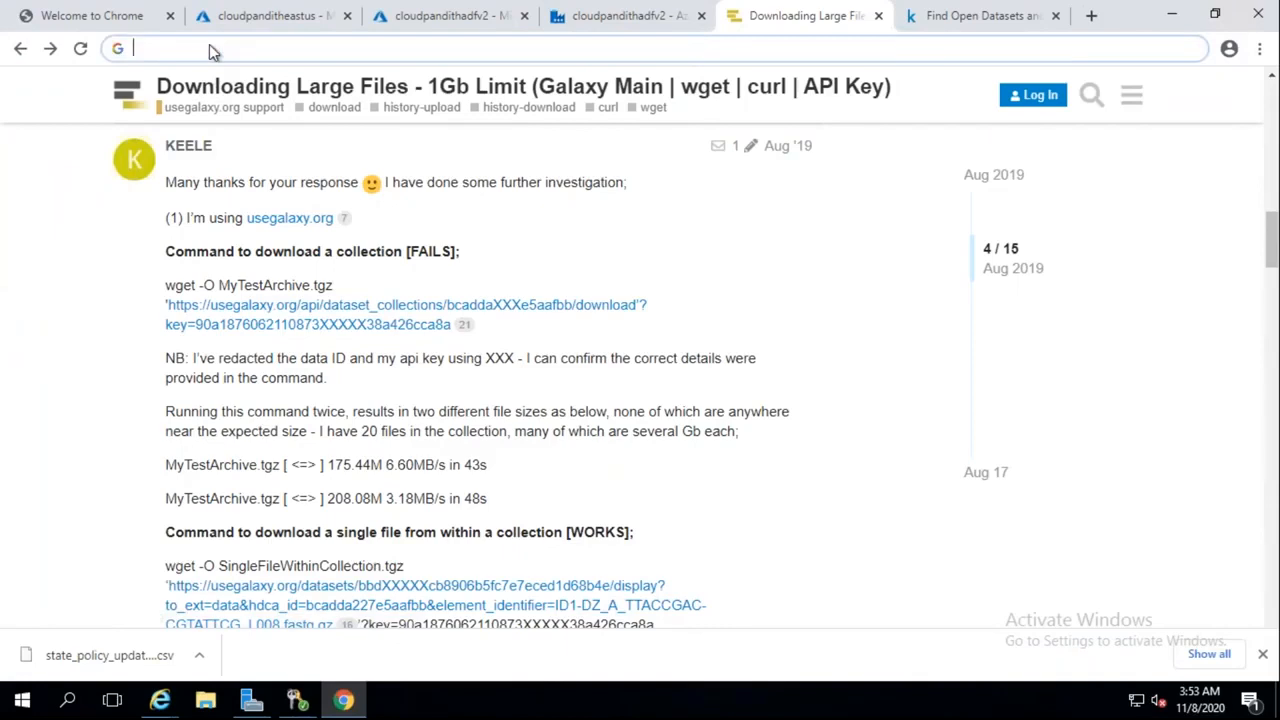
{"action": "type", "text": "DOWNLOAD 1GB "}
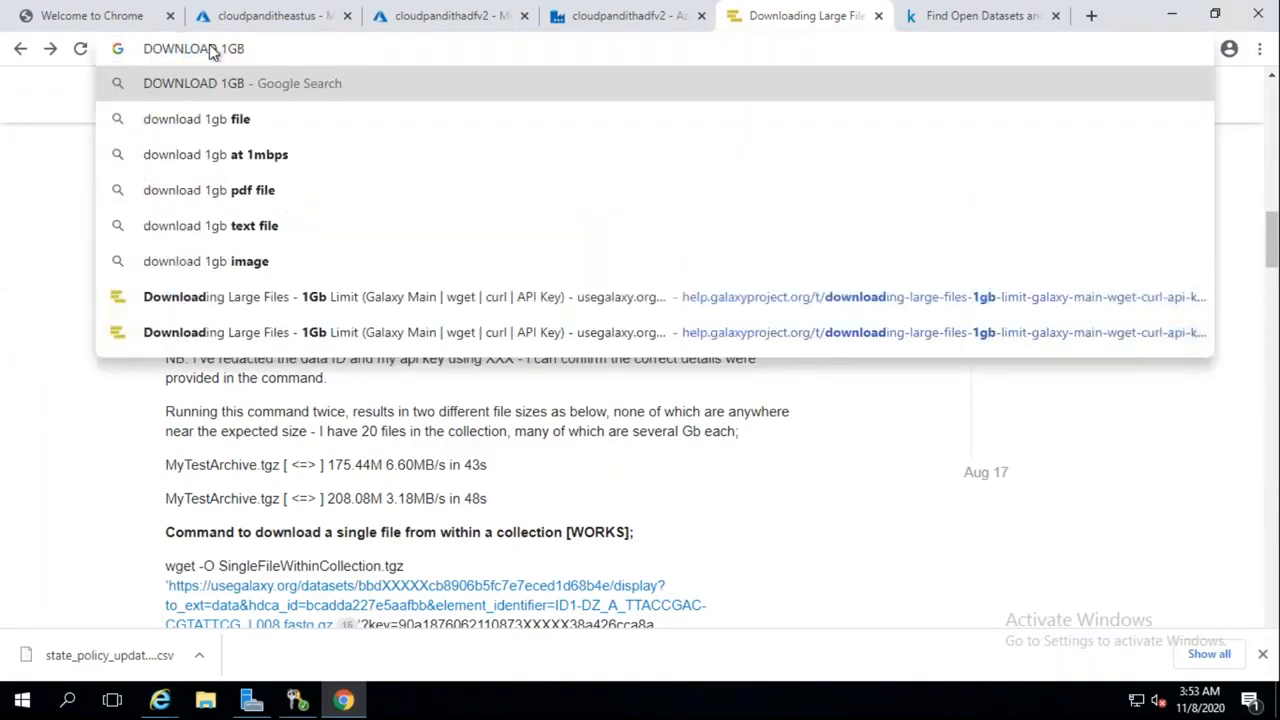
{"action": "type", "text": "FI"}
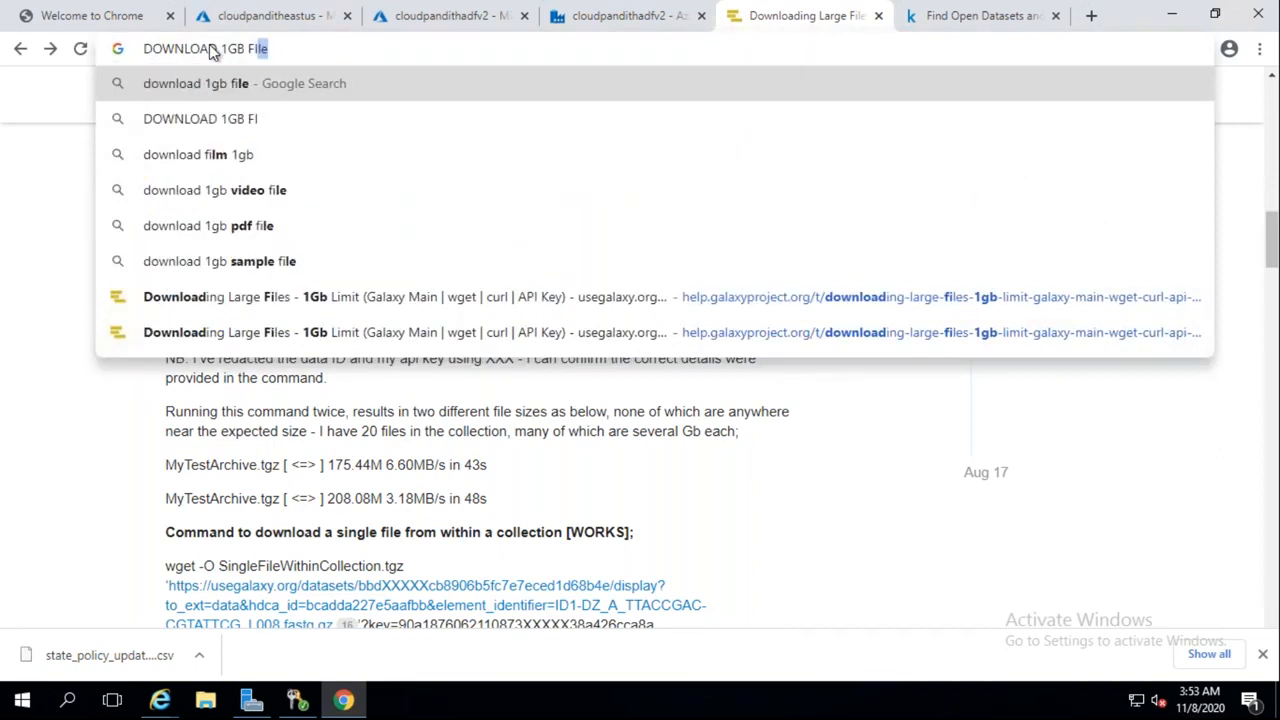
{"action": "type", "text": "LE"}
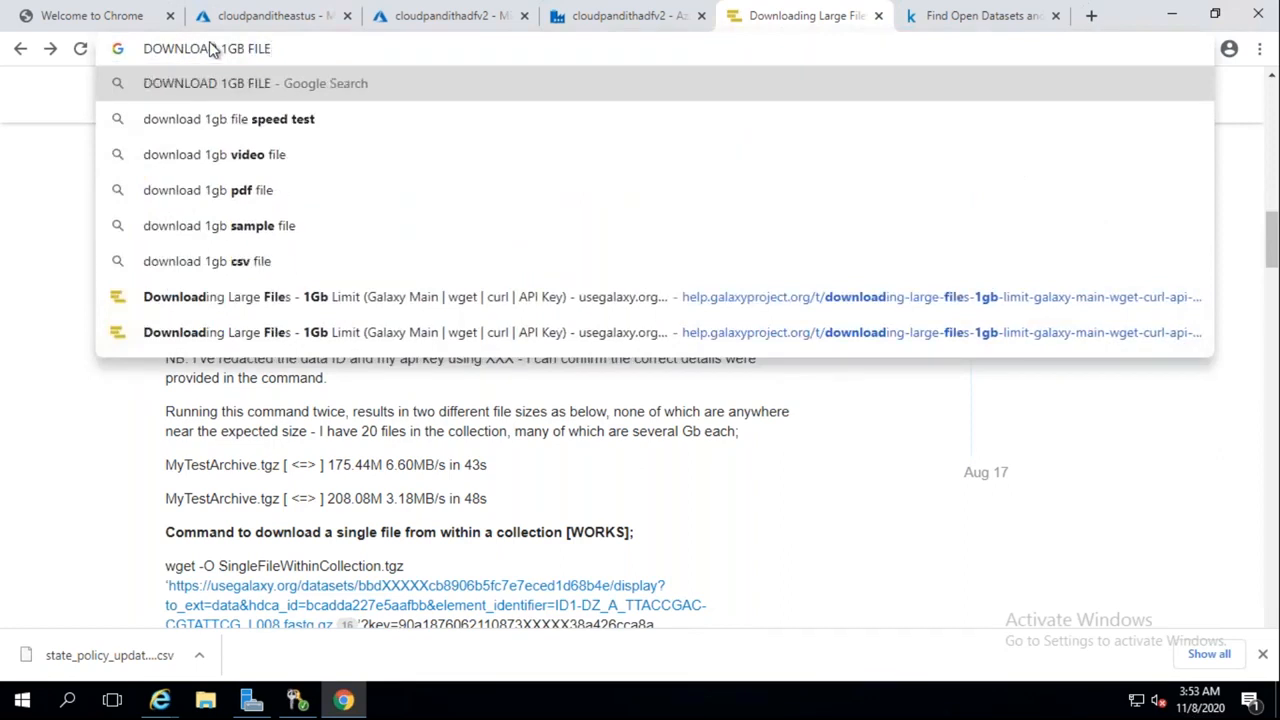
{"action": "key", "text": "Return"}
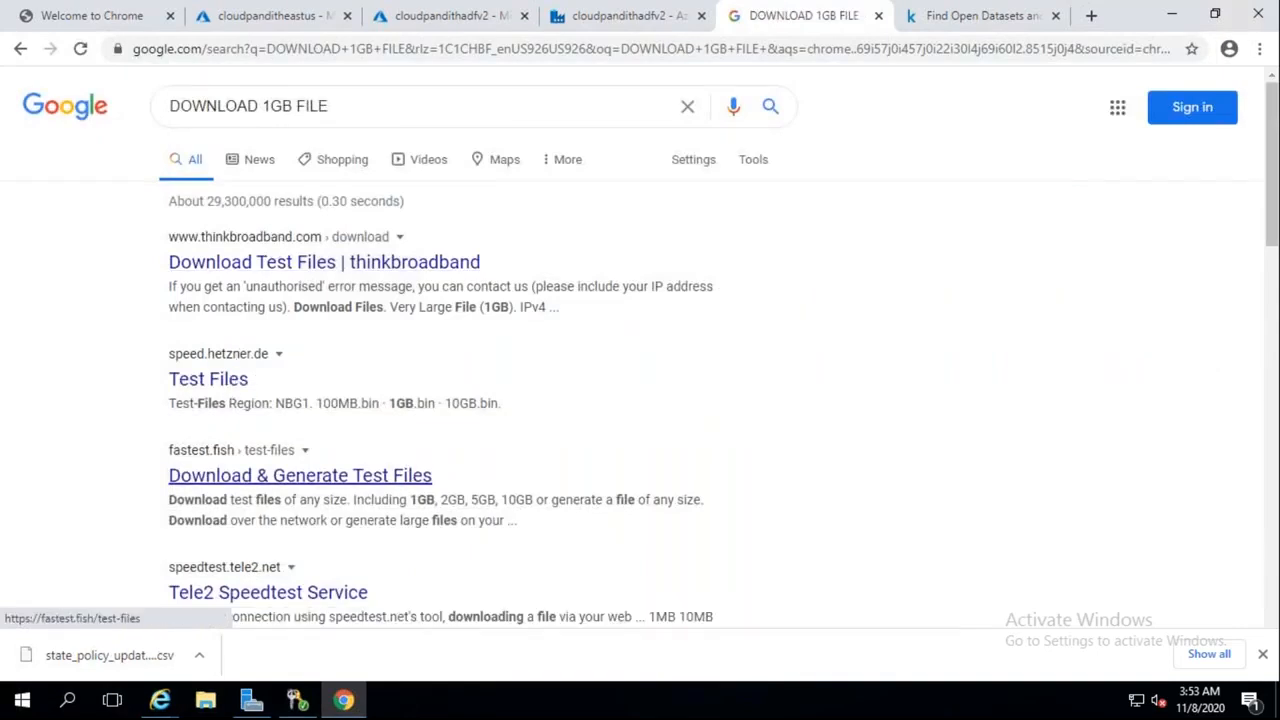
{"action": "left_click", "coordinate": [216, 489]}
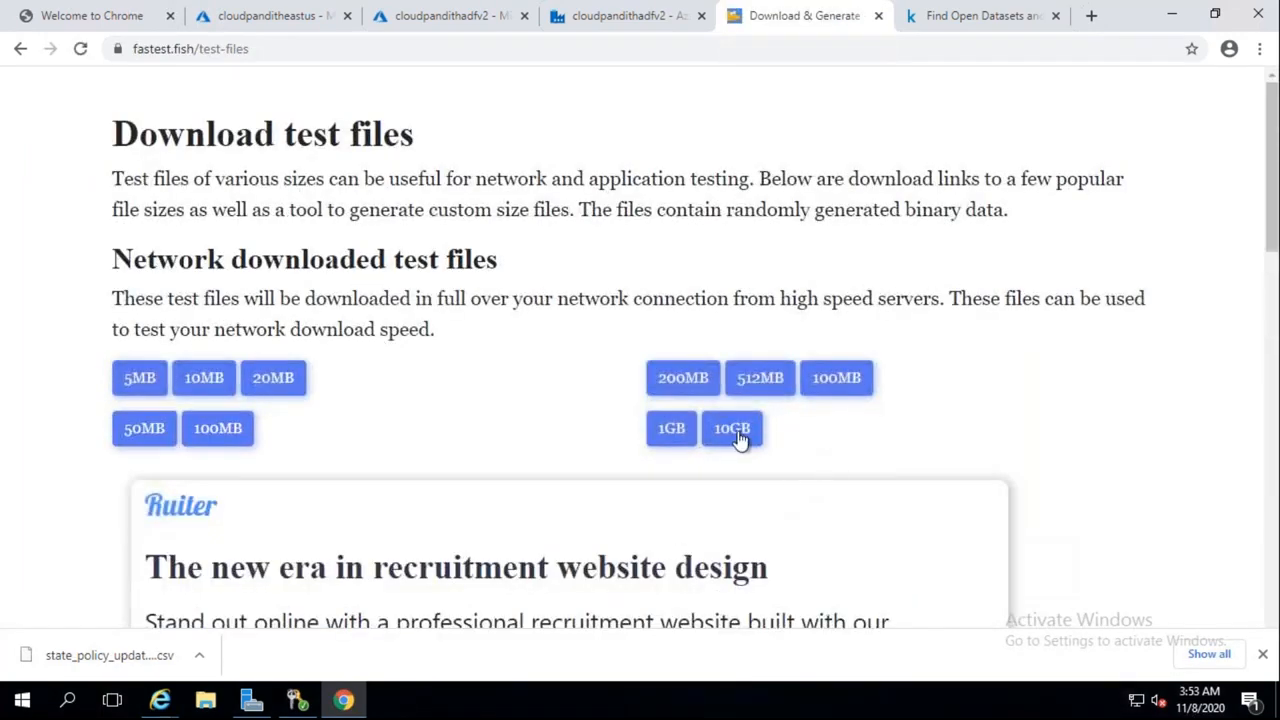
{"action": "left_click", "coordinate": [672, 430]}
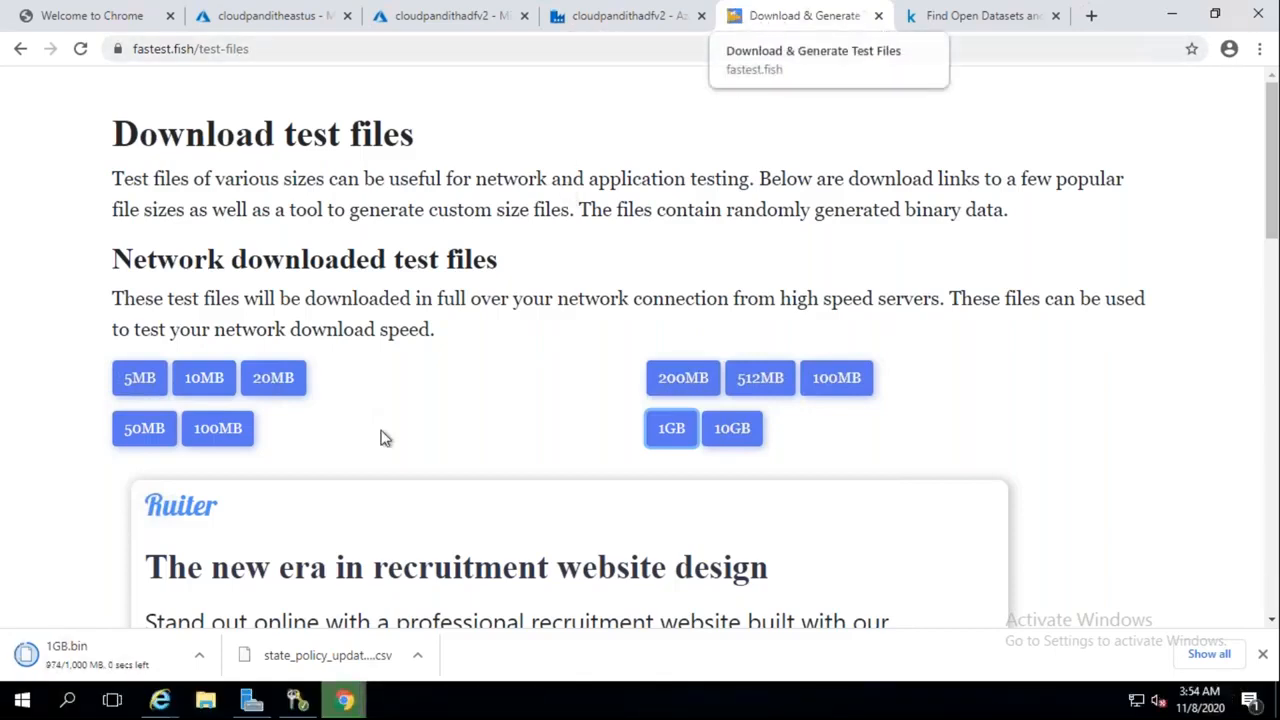
{"action": "left_click", "coordinate": [431, 434]}
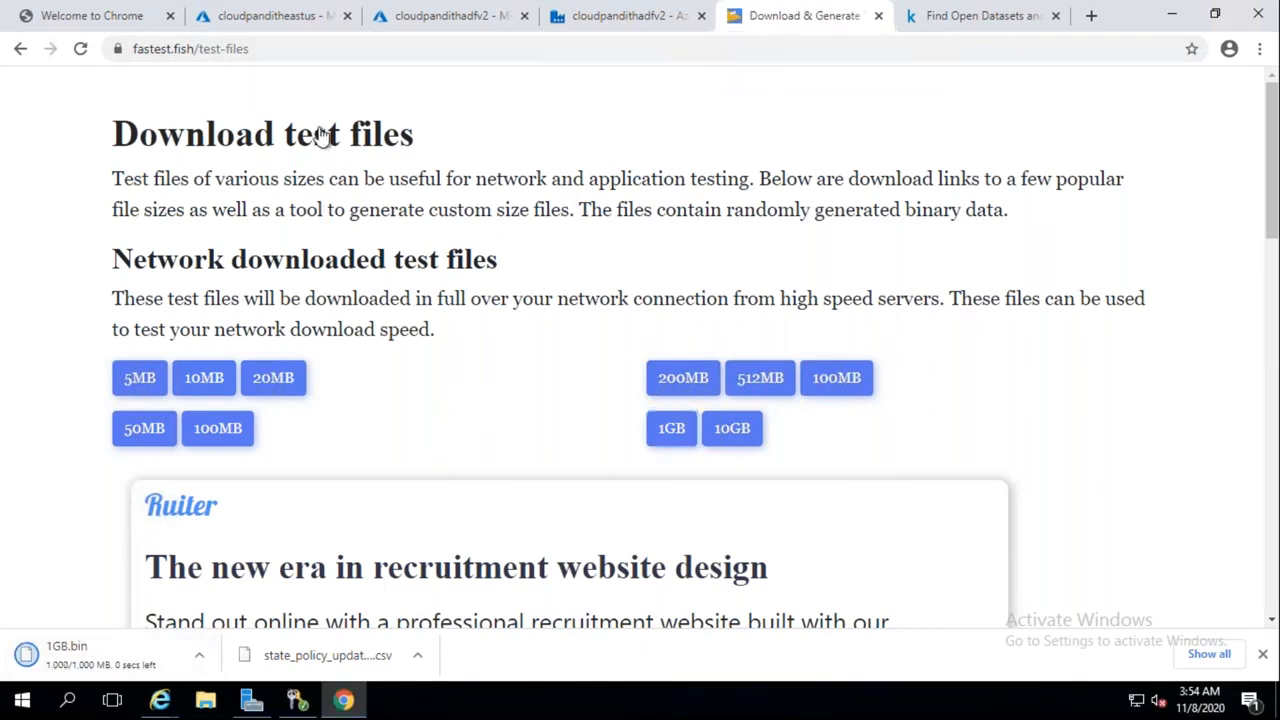
Upload 1GB.bin from the Downloads folder into the input storage container
{"action": "left_click", "coordinate": [295, 19]}
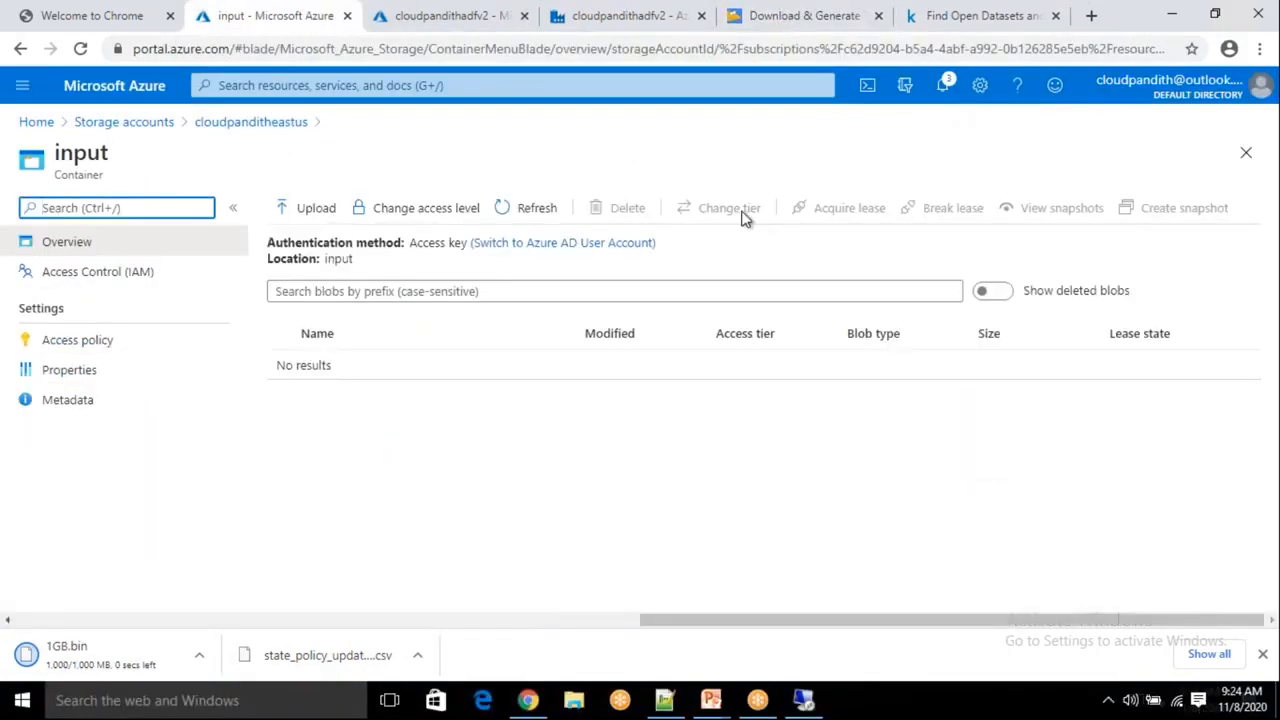
{"action": "left_click", "coordinate": [316, 210]}
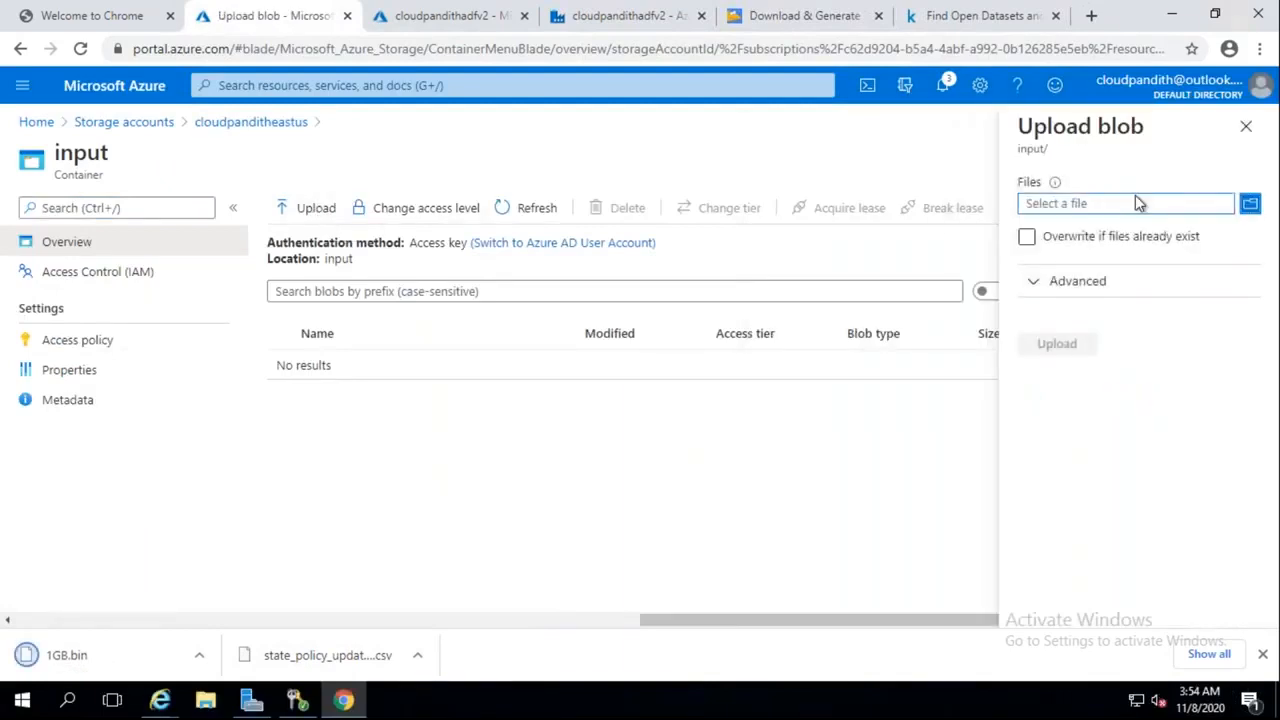
{"action": "left_click", "coordinate": [1138, 203]}
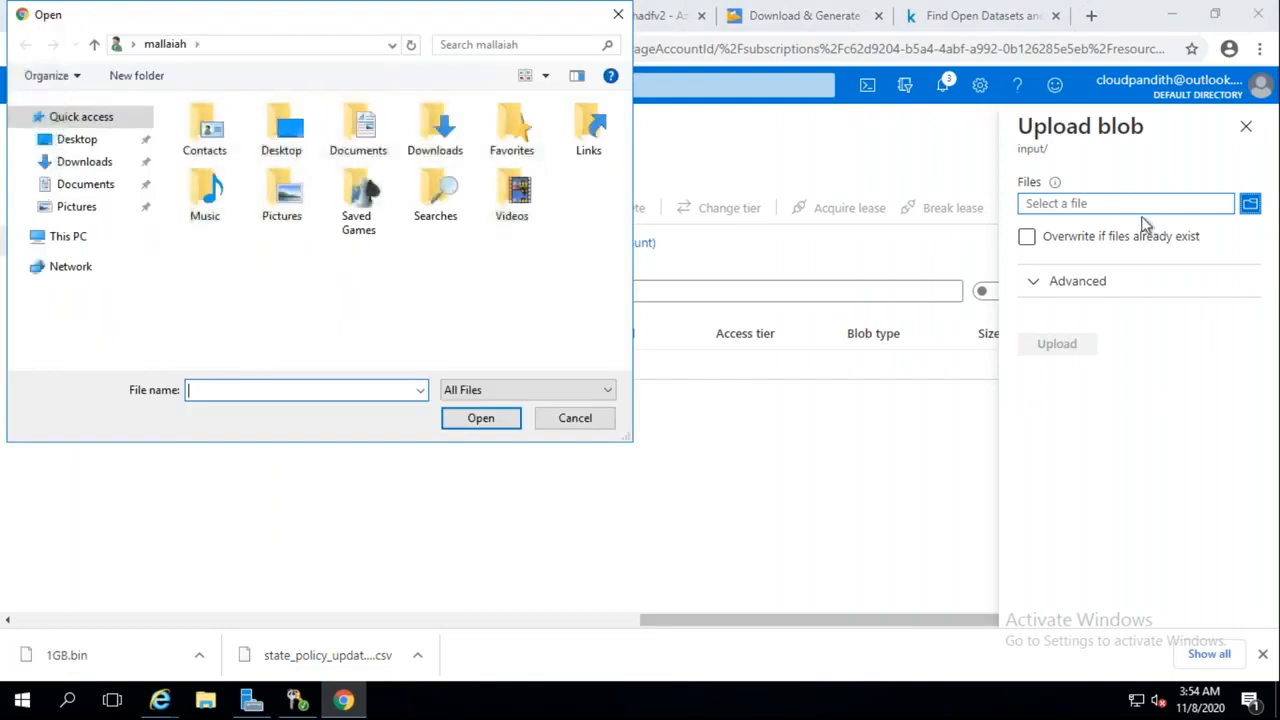
{"action": "left_click", "coordinate": [85, 162]}
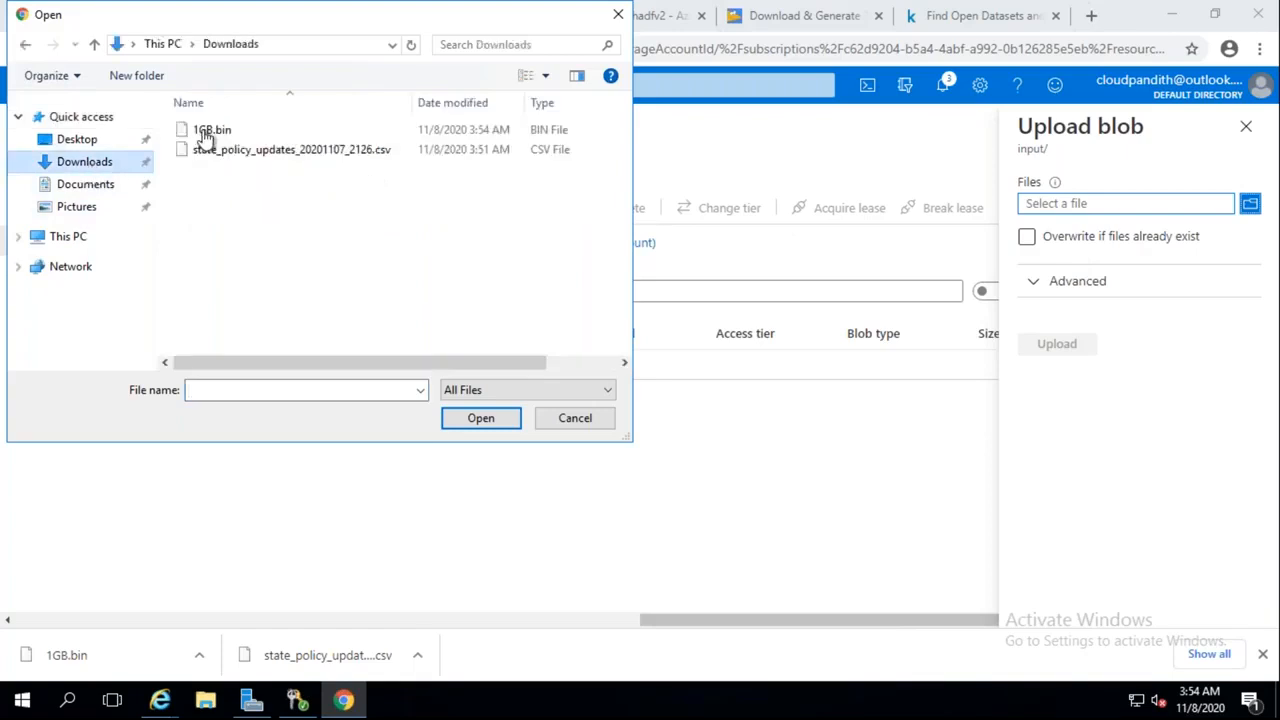
{"action": "left_click", "coordinate": [220, 132]}
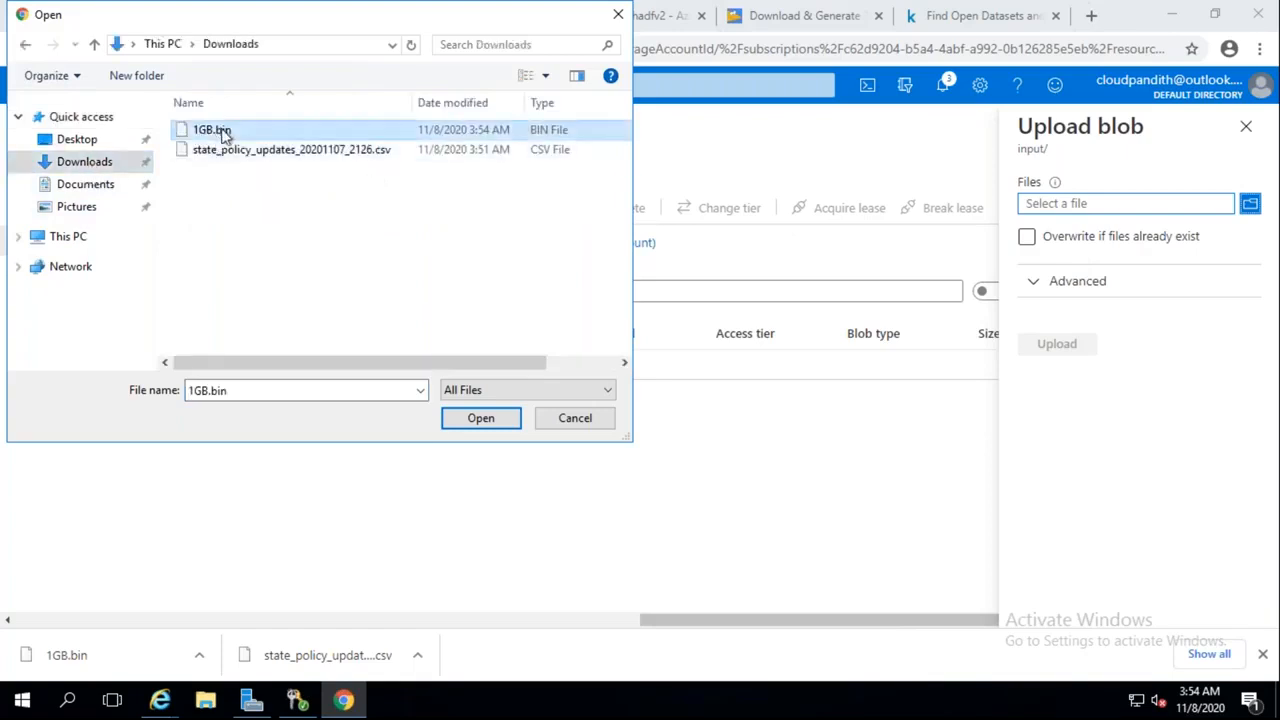
{"action": "left_click", "coordinate": [485, 421]}
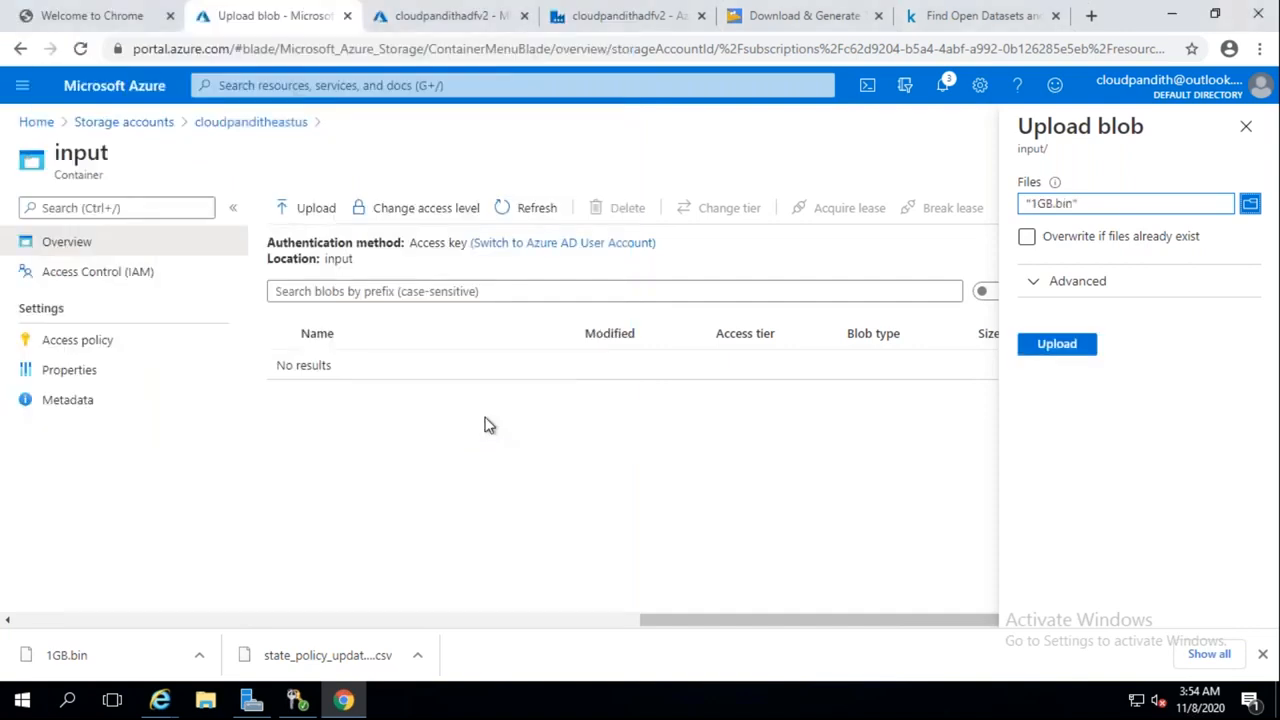
{"action": "left_click", "coordinate": [1057, 343]}
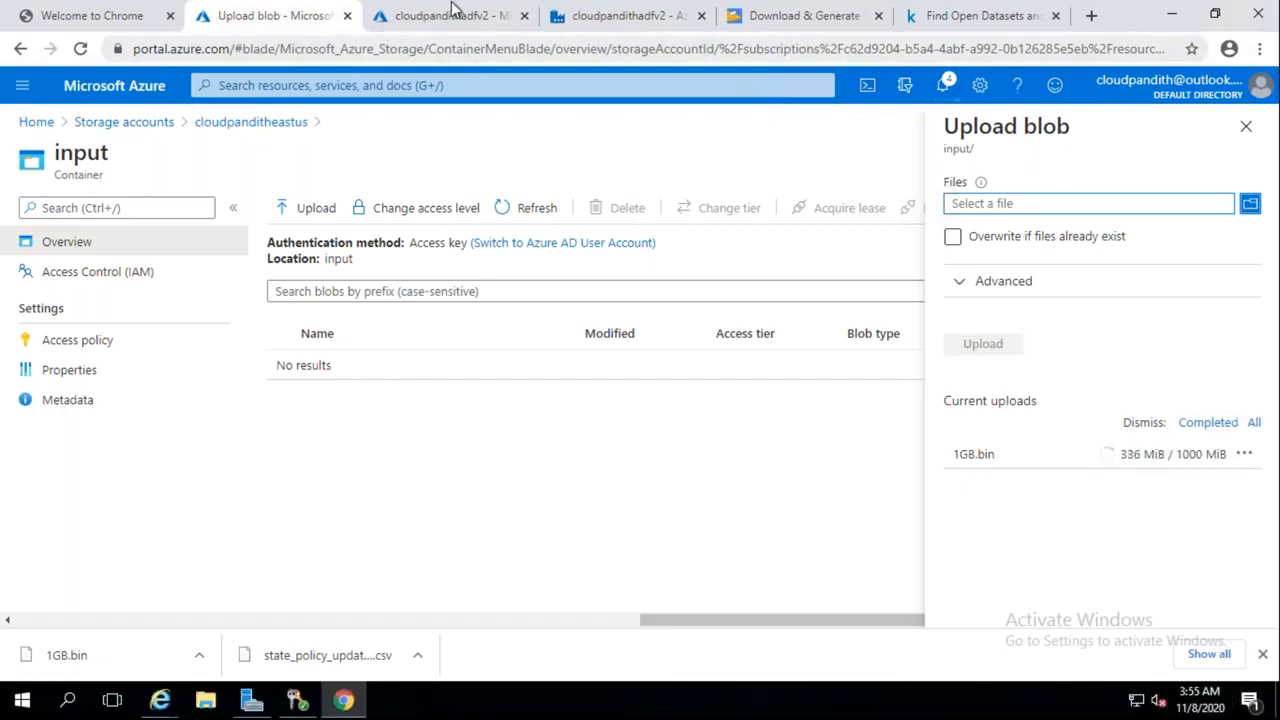
Check the upload progress and bring up the cloudpandithadfv2 Data Factory start page
{"action": "left_click", "coordinate": [452, 12]}
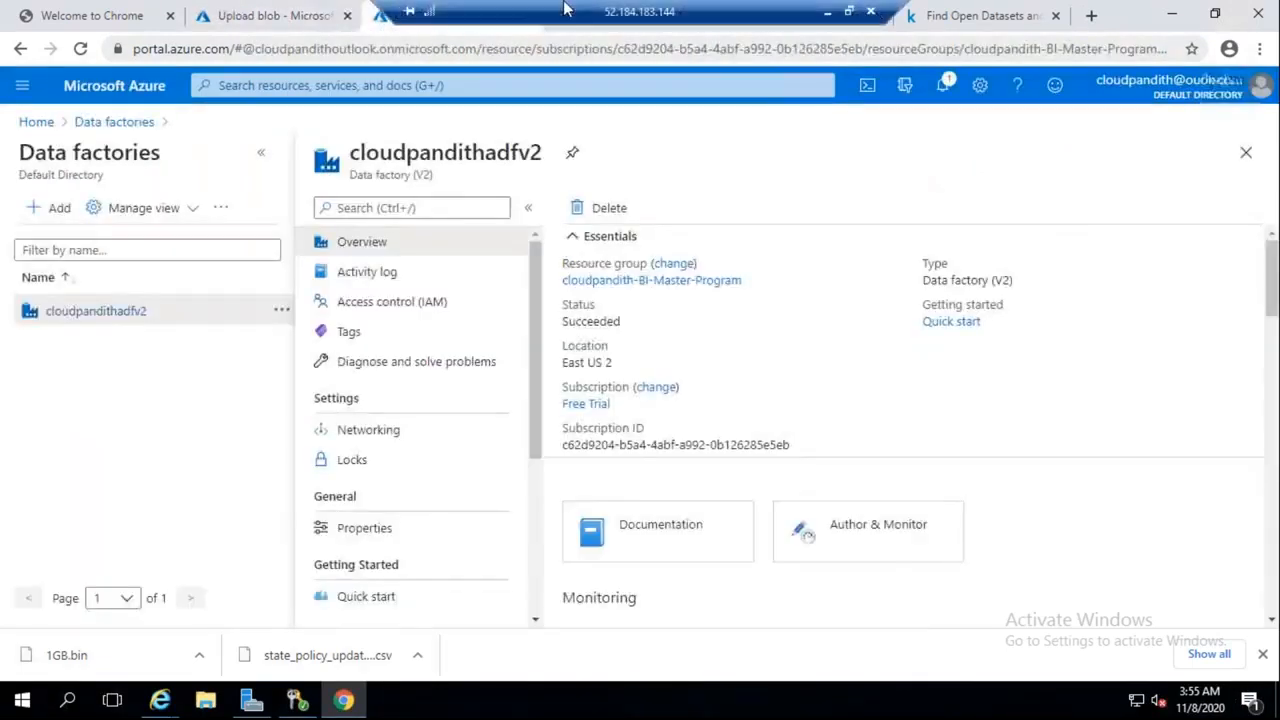
{"action": "left_click_drag", "start_coordinate": [660, 10], "coordinate": [757, 10]}
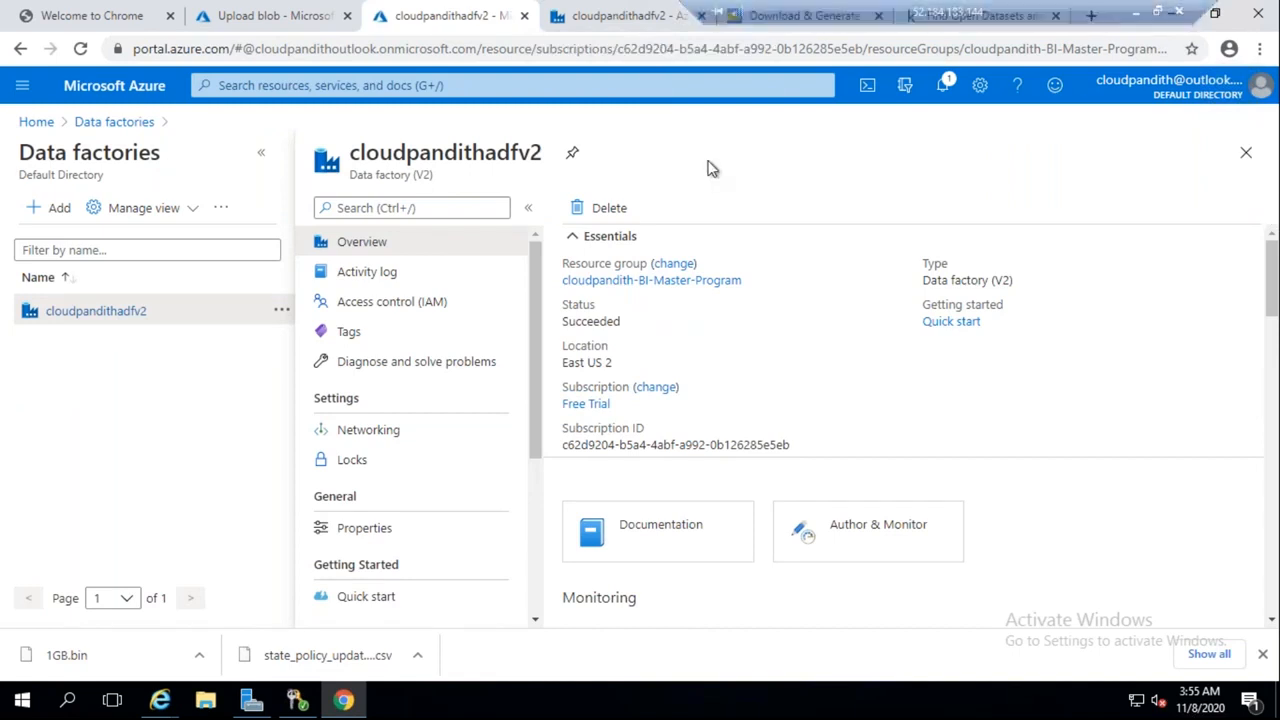
{"action": "left_click", "coordinate": [273, 17]}
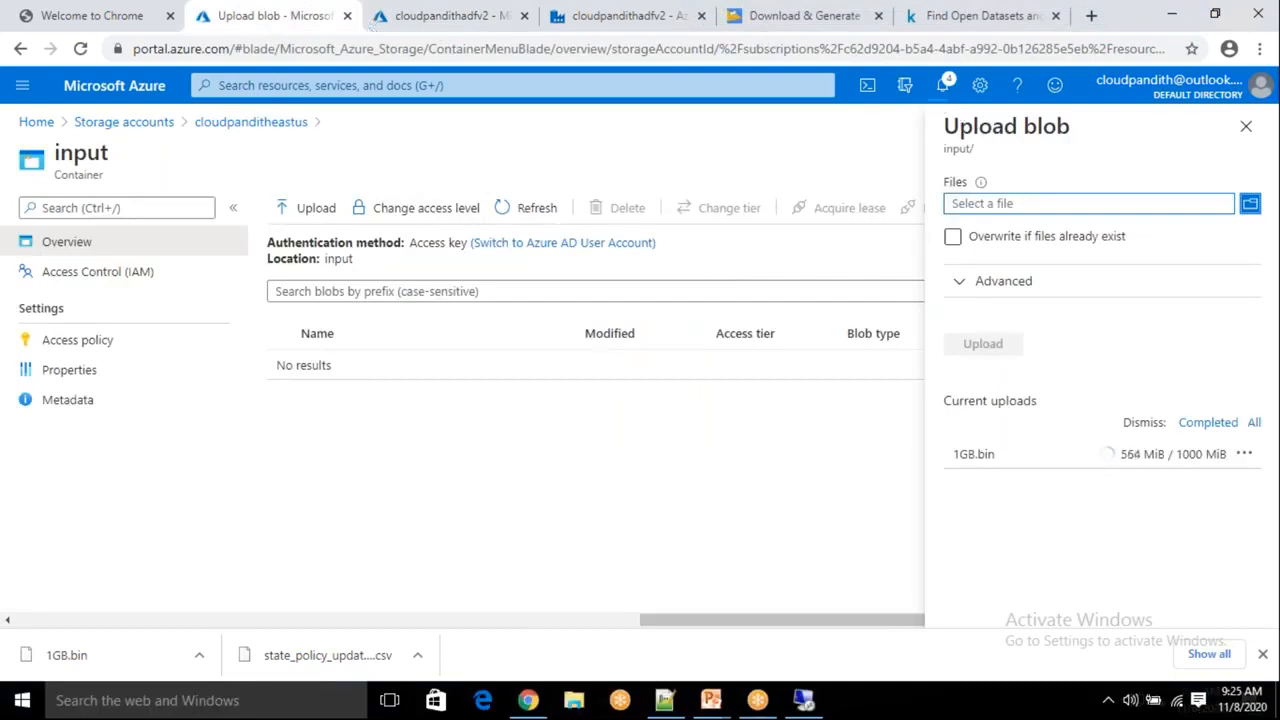
{"action": "left_click", "coordinate": [600, 16]}
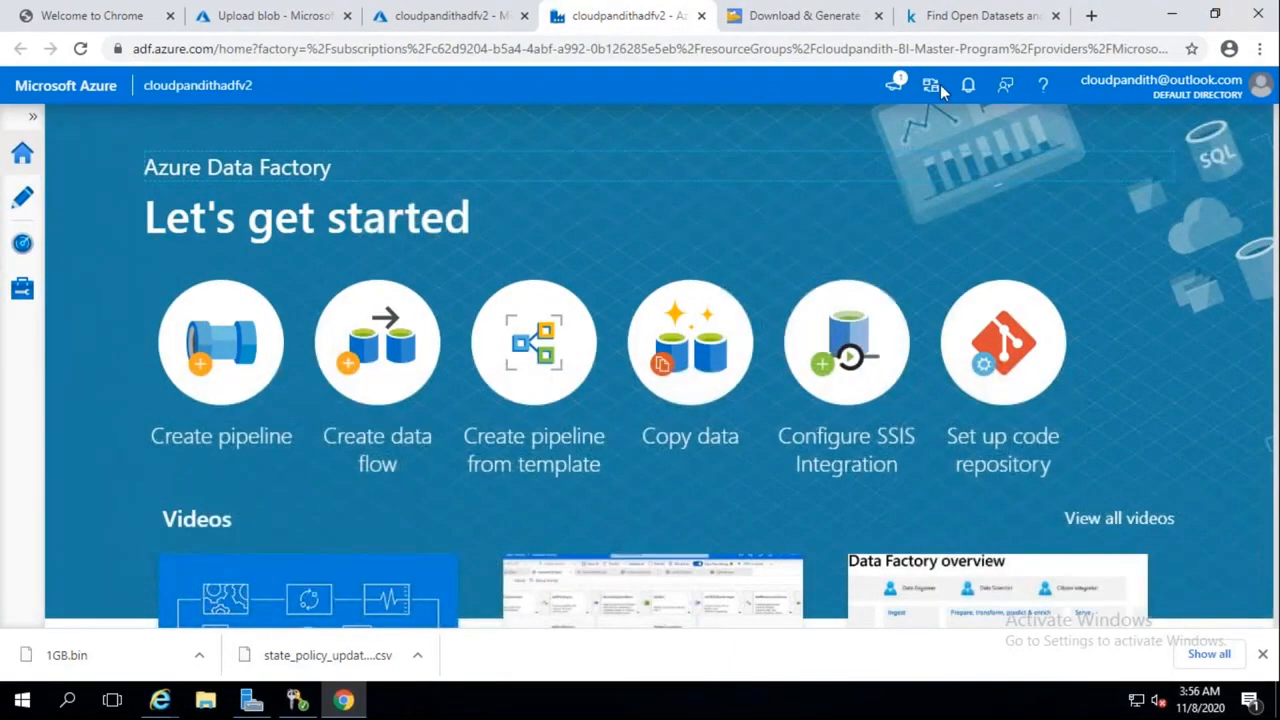
Create Azure Blob Storage linked service ls_abs_eastus on Free Trial using cloudpanditheastus
{"action": "left_click", "coordinate": [24, 290]}
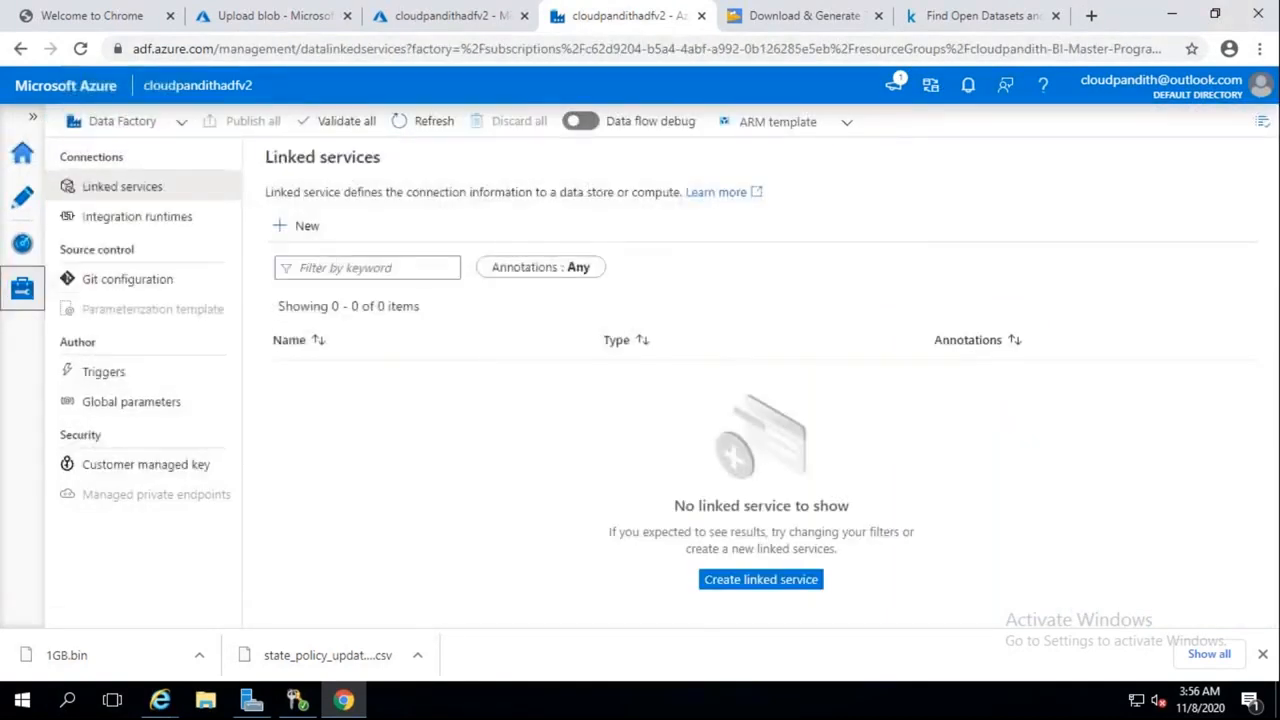
{"action": "left_click", "coordinate": [297, 226]}
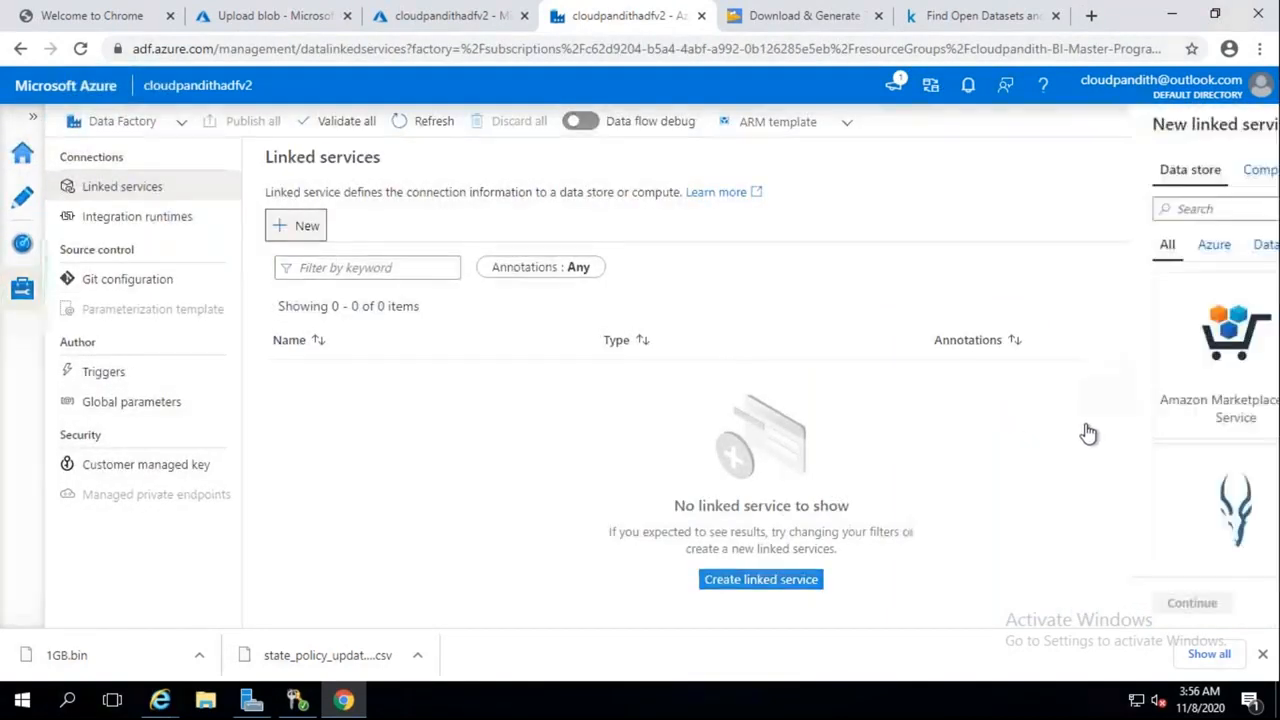
{"action": "left_click", "coordinate": [990, 490]}
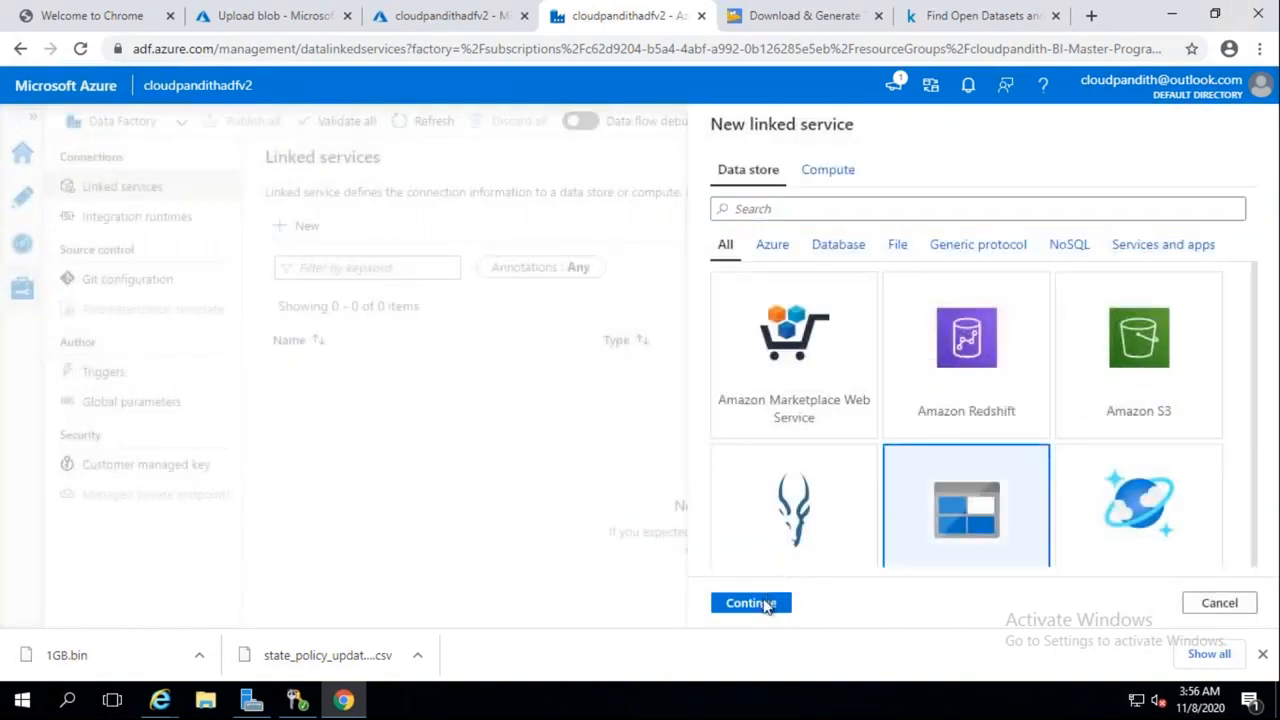
{"action": "left_click", "coordinate": [760, 606]}
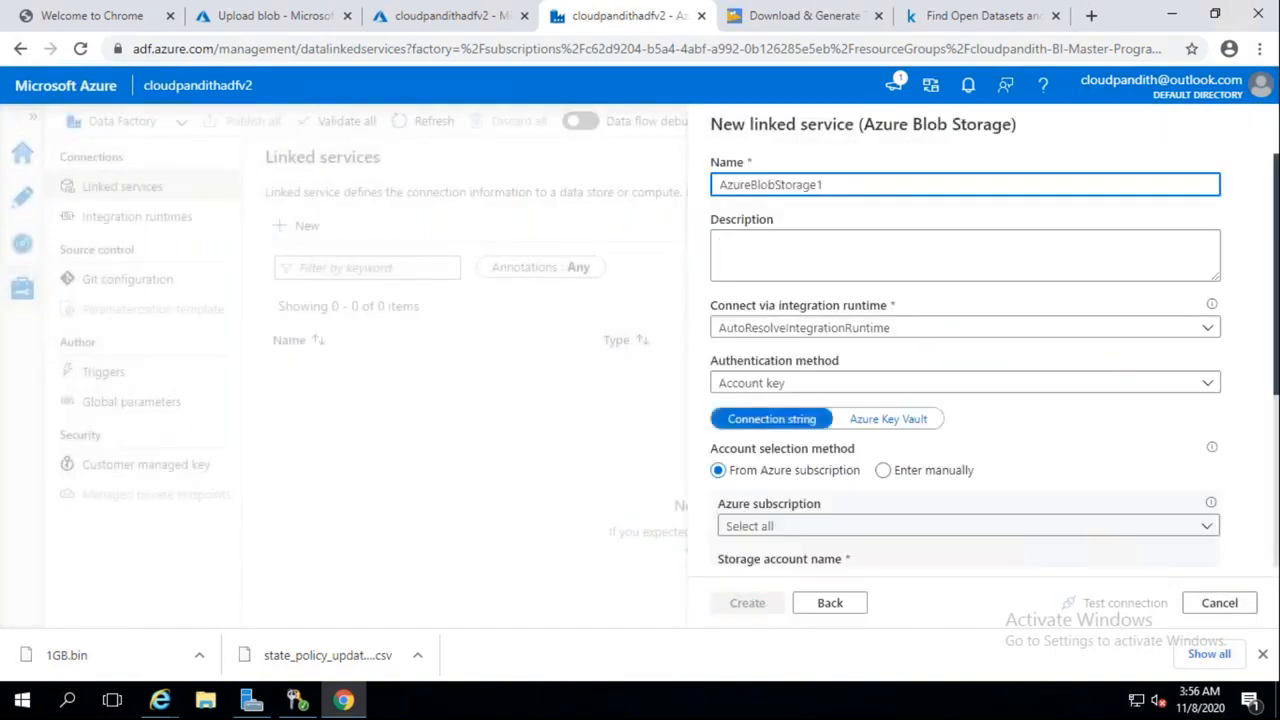
{"action": "key", "text": "ctrl+a"}
{"action": "key", "text": "BackSpace"}
{"action": "type", "text": "ls_abs_eastus"}
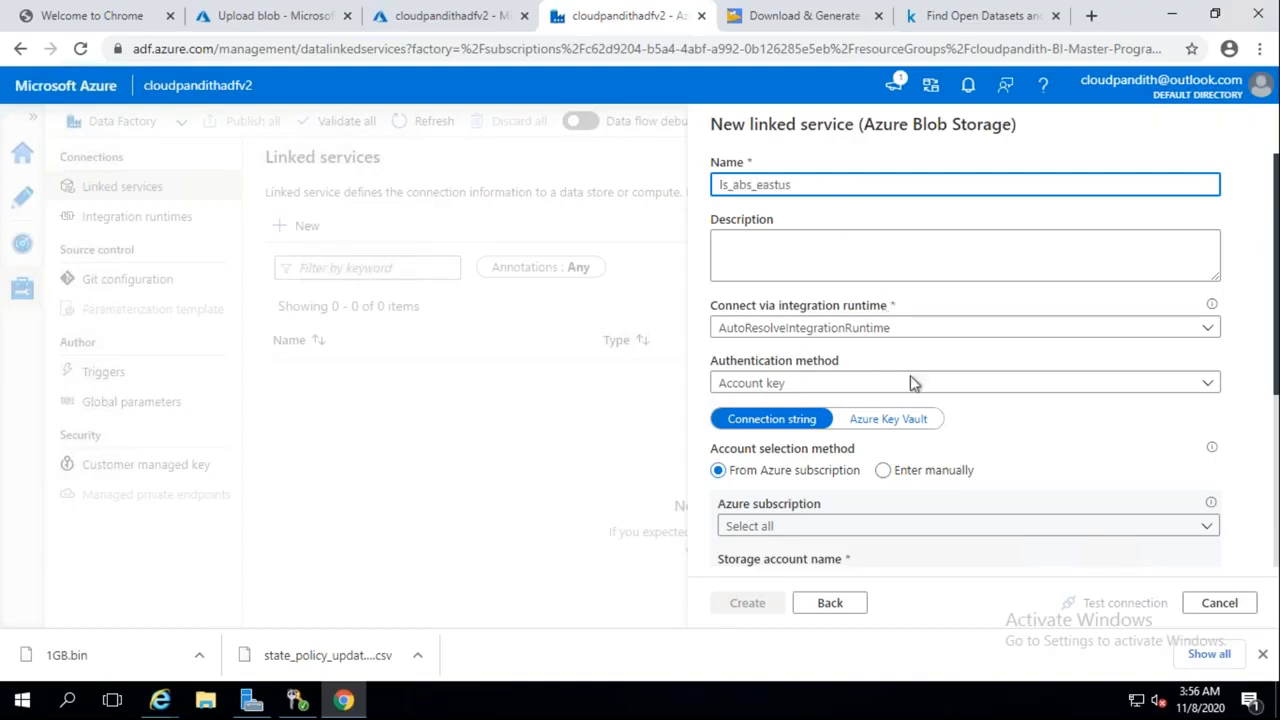
{"action": "scroll", "coordinate": [897, 398], "scroll_direction": "down", "scroll_amount": 1}
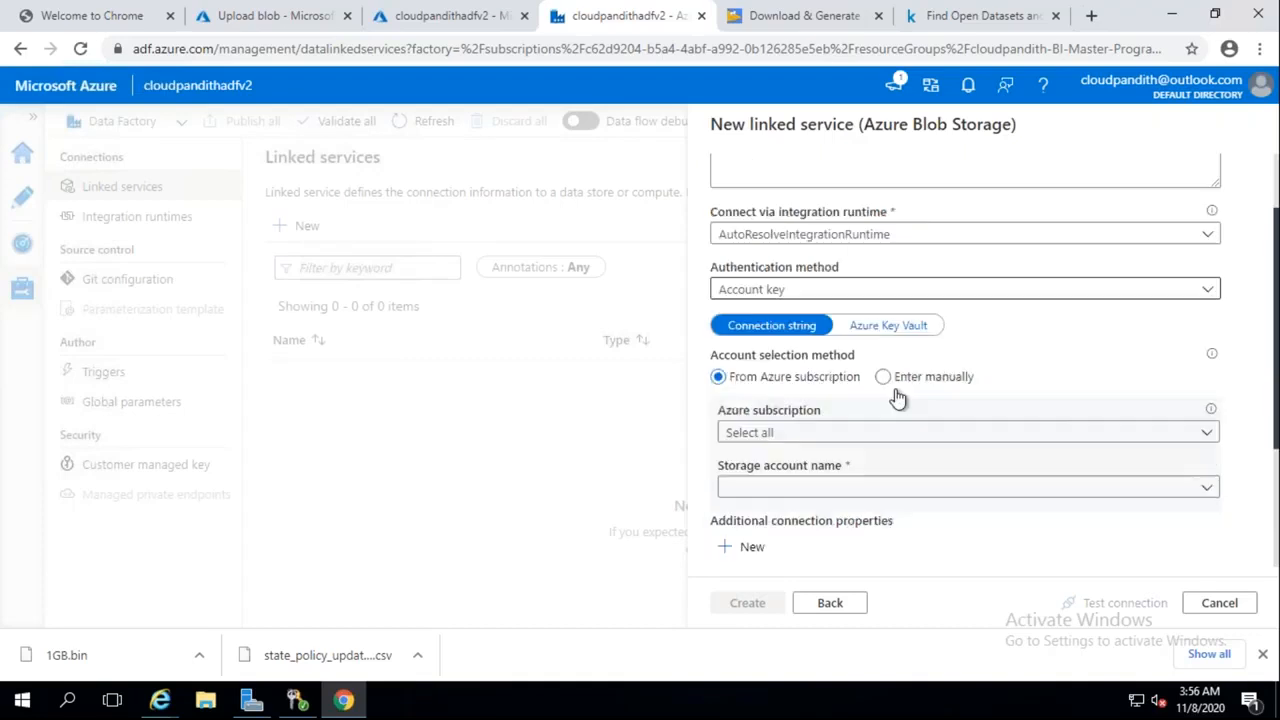
{"action": "left_click", "coordinate": [785, 445]}
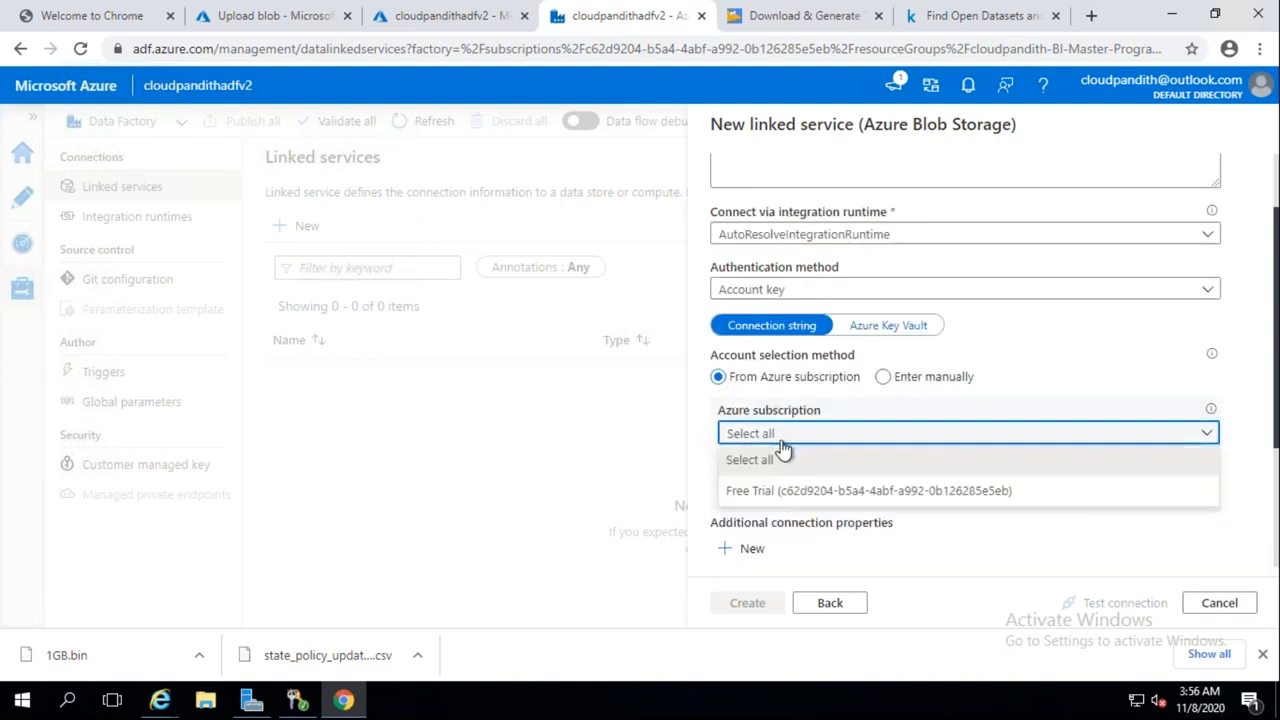
{"action": "left_click", "coordinate": [838, 500]}
{"action": "left_click", "coordinate": [837, 492]}
{"action": "left_click", "coordinate": [812, 520]}
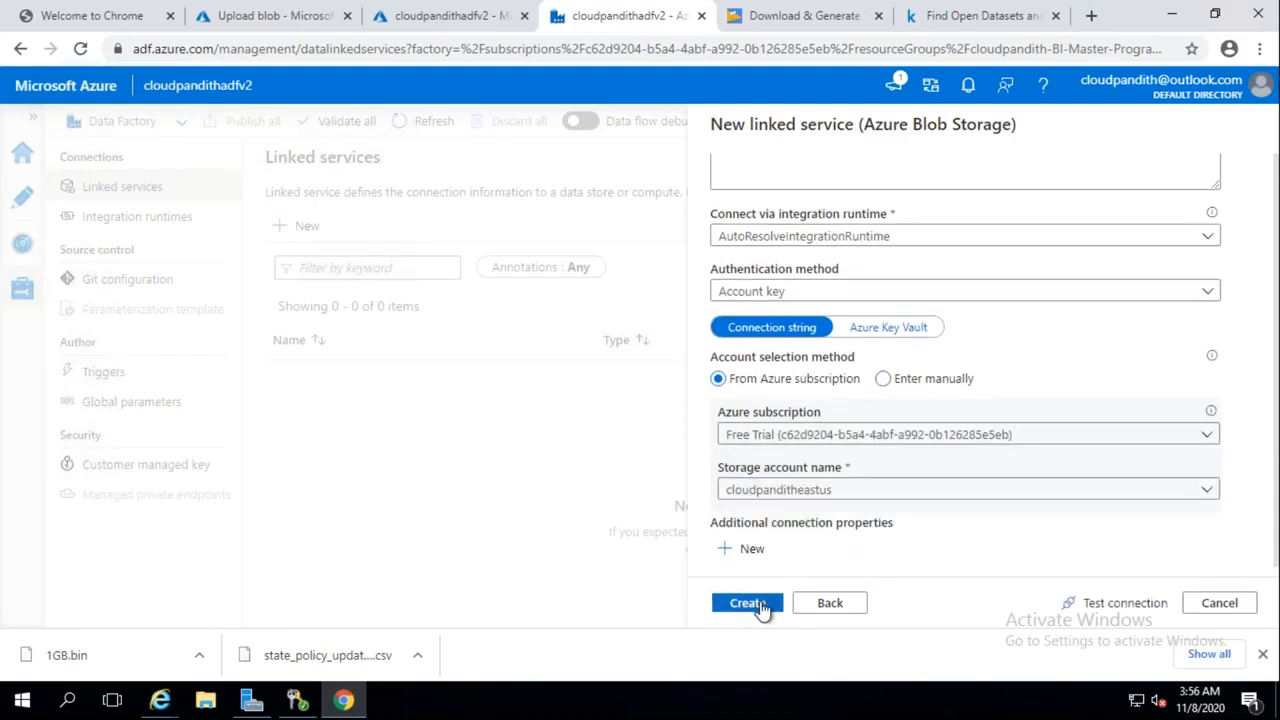
{"action": "left_click", "coordinate": [747, 603]}
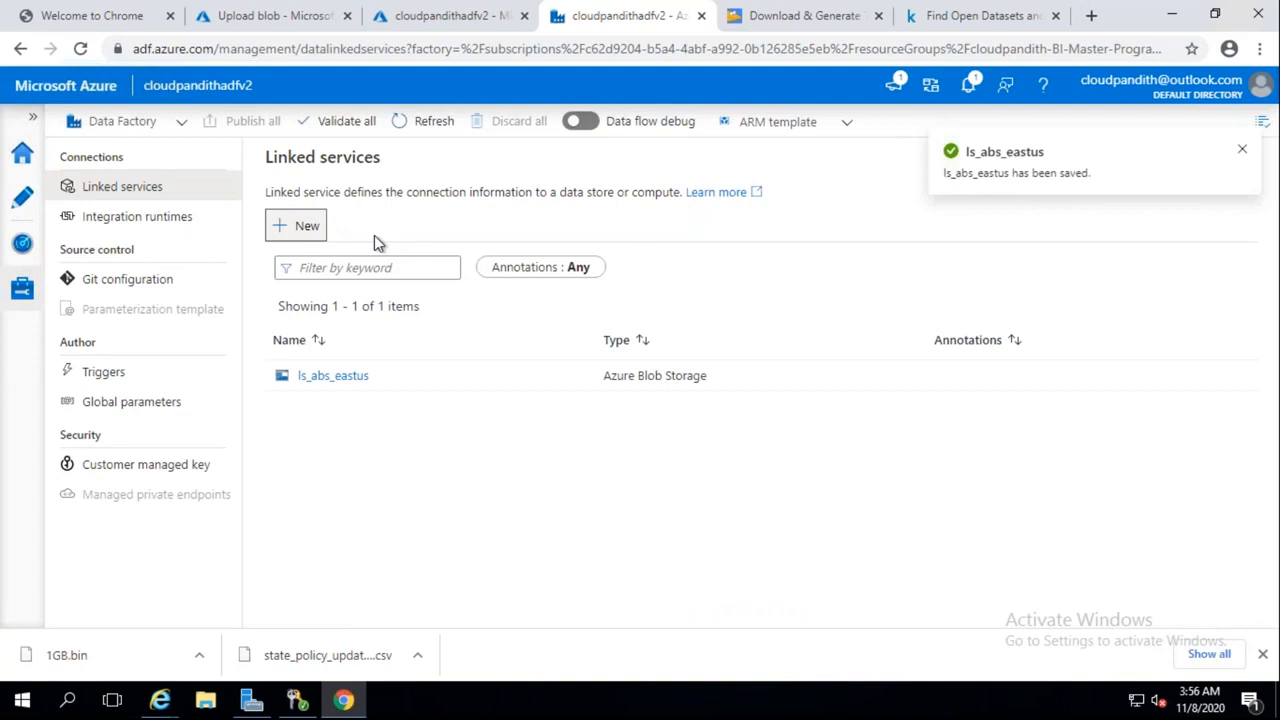
Create a second Blob Storage linked service ls_abs_india on Free Trial using cloudpandithindia
{"action": "left_click", "coordinate": [300, 226]}
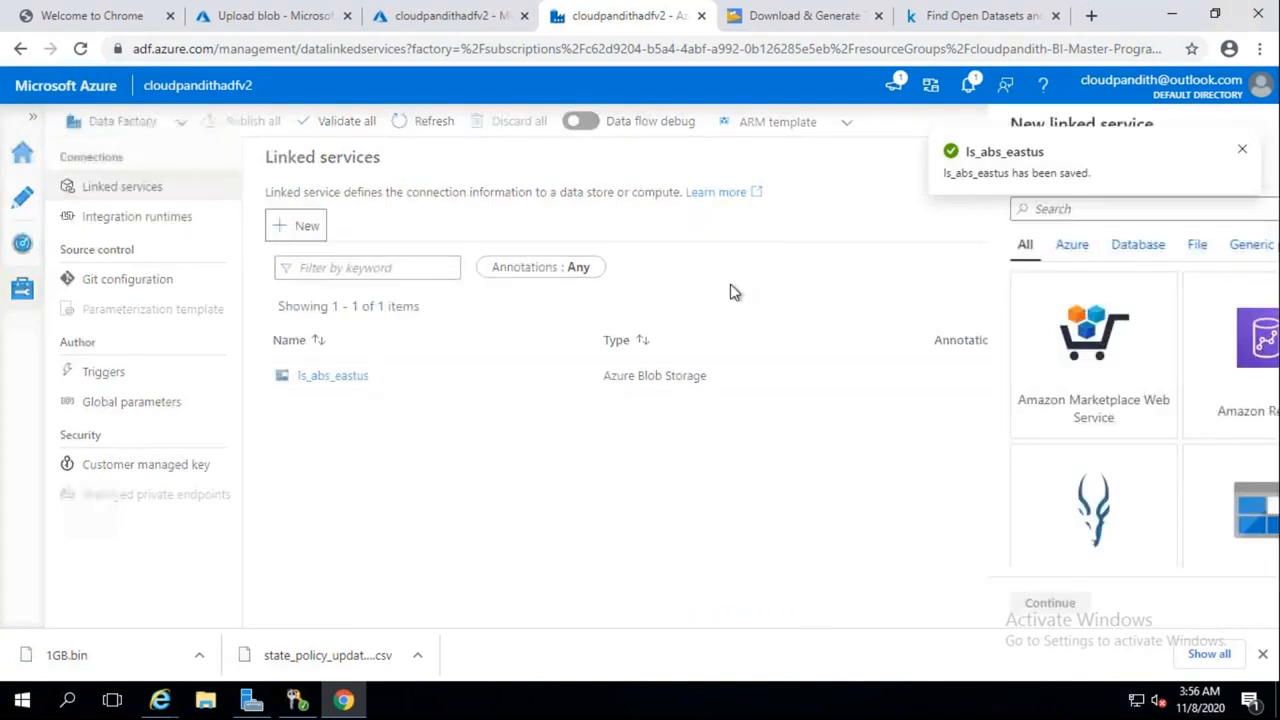
{"action": "left_click", "coordinate": [1140, 505]}
{"action": "left_click", "coordinate": [968, 510]}
{"action": "left_click", "coordinate": [752, 603]}
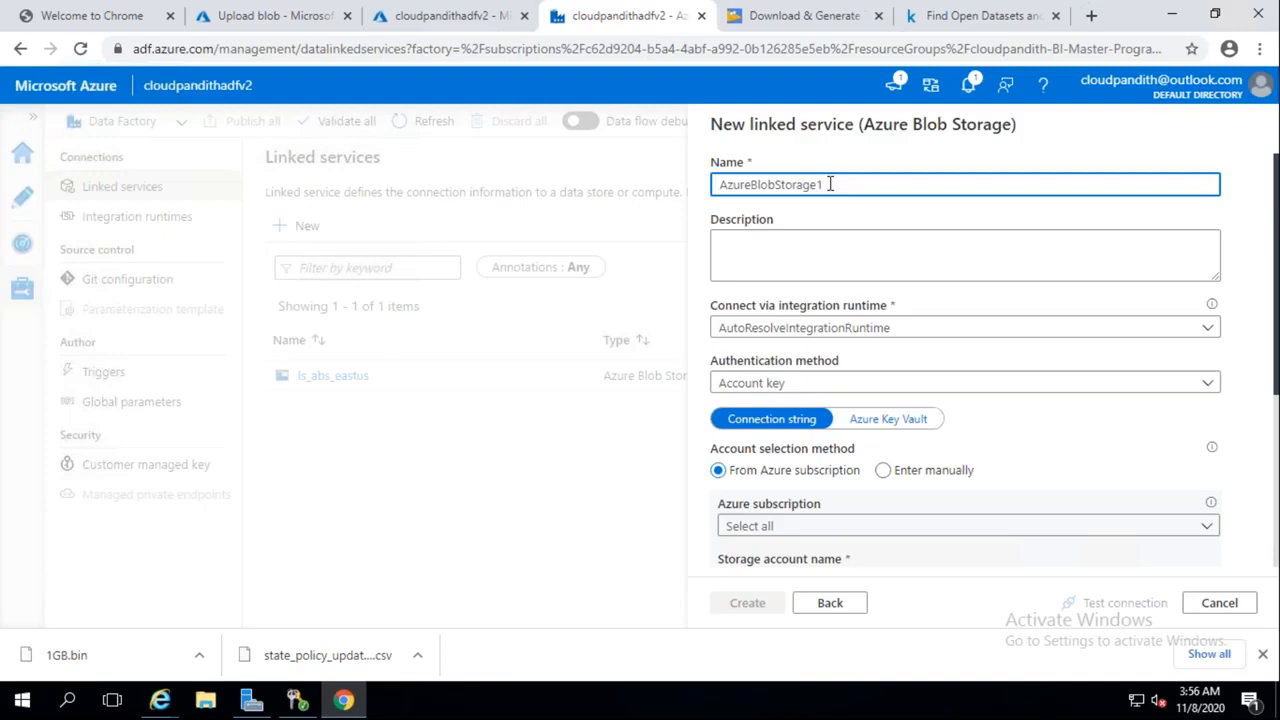
{"action": "key", "text": "ctrl+a"}
{"action": "type", "text": "ls_abs_ind"}
{"action": "left_click", "coordinate": [812, 530]}
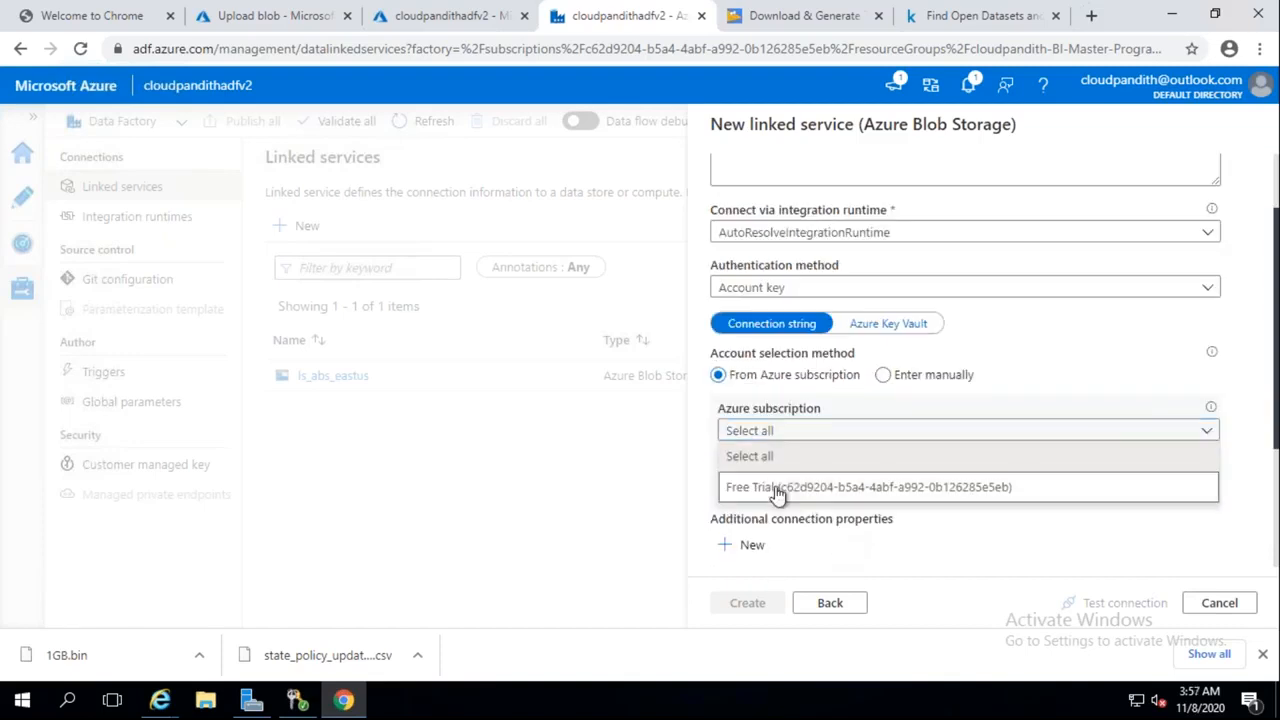
{"action": "left_click", "coordinate": [778, 490]}
{"action": "left_click", "coordinate": [775, 487]}
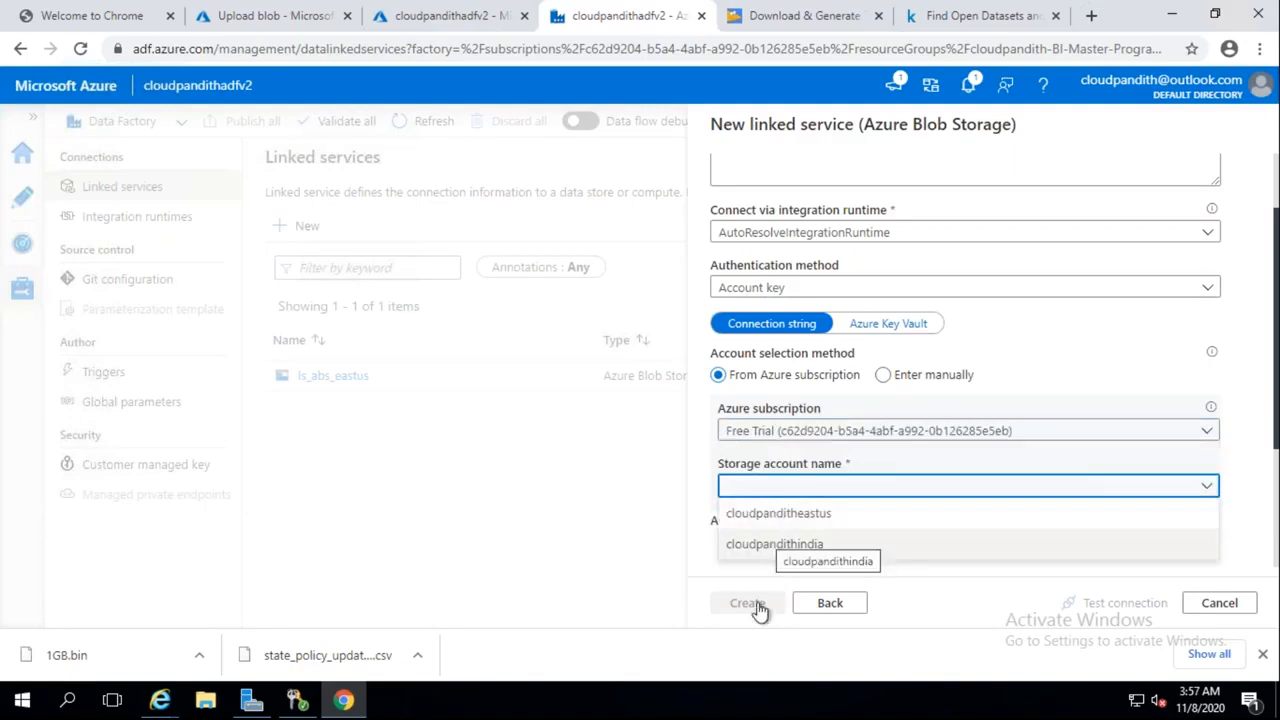
{"action": "left_click", "coordinate": [766, 543]}
{"action": "left_click", "coordinate": [747, 602]}
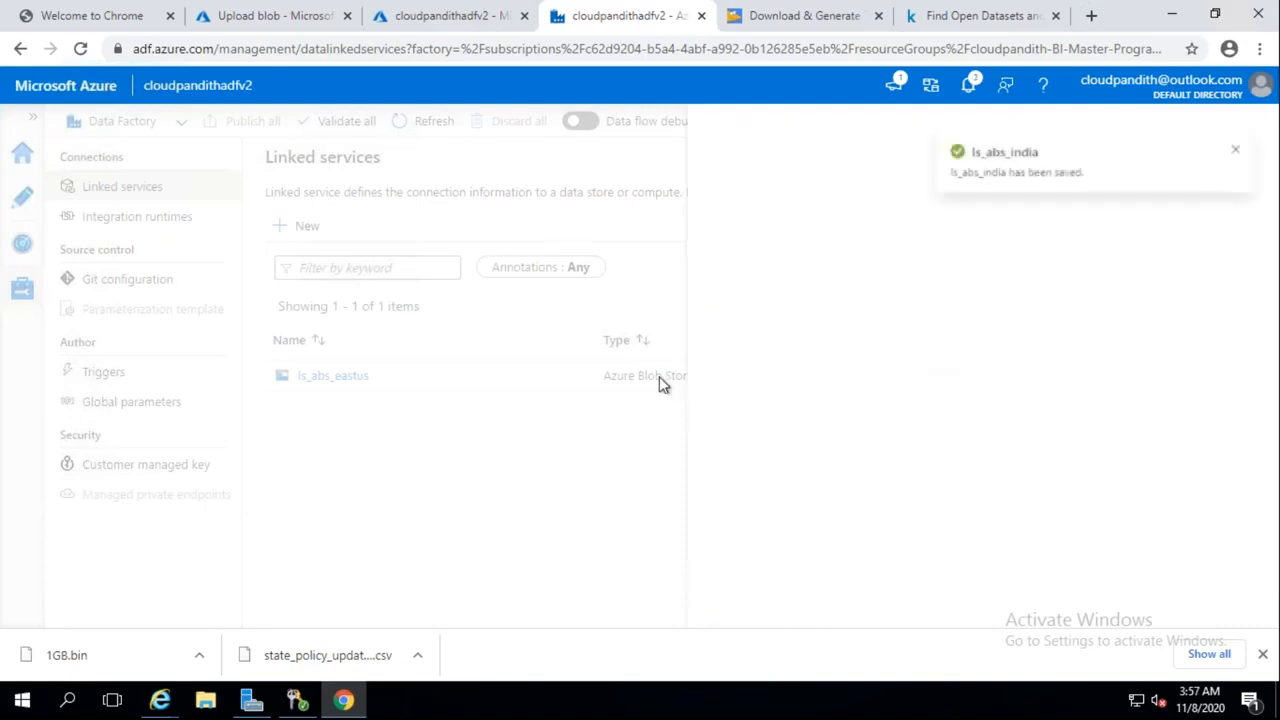
Start a new Azure Blob Storage dataset in Author, choosing the Binary format
{"action": "left_click", "coordinate": [22, 199]}
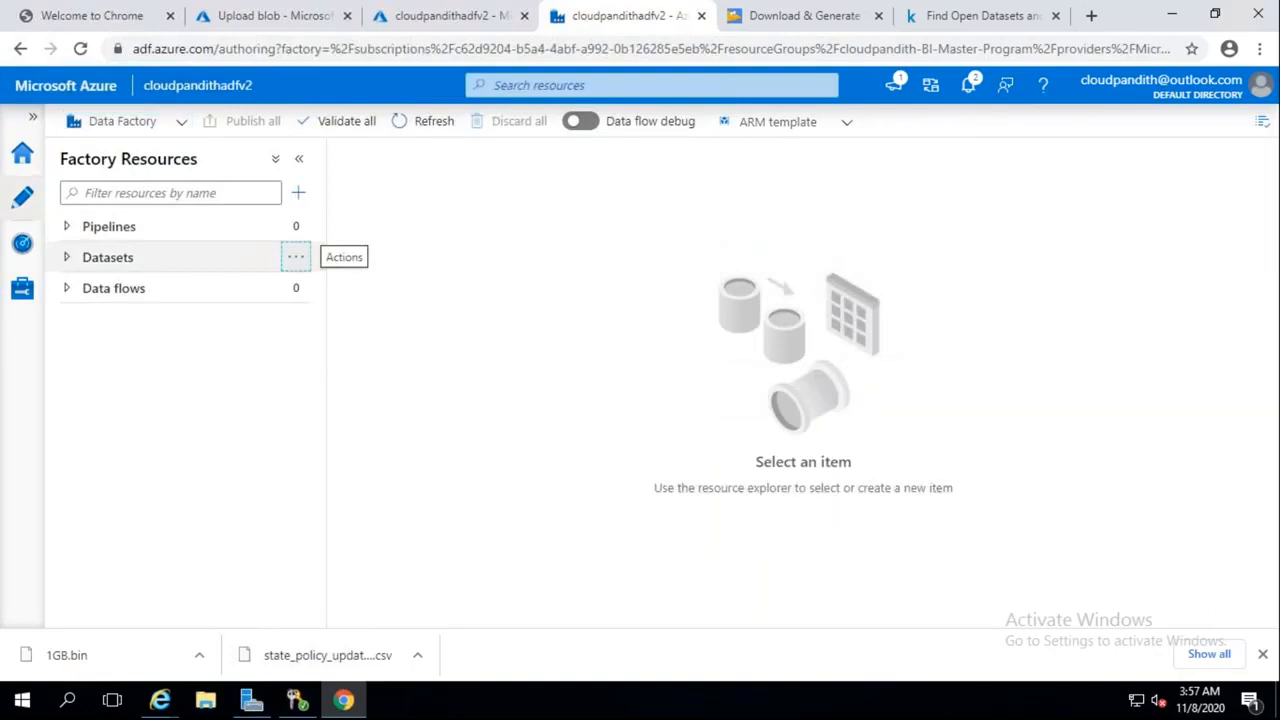
{"action": "left_click", "coordinate": [295, 257]}
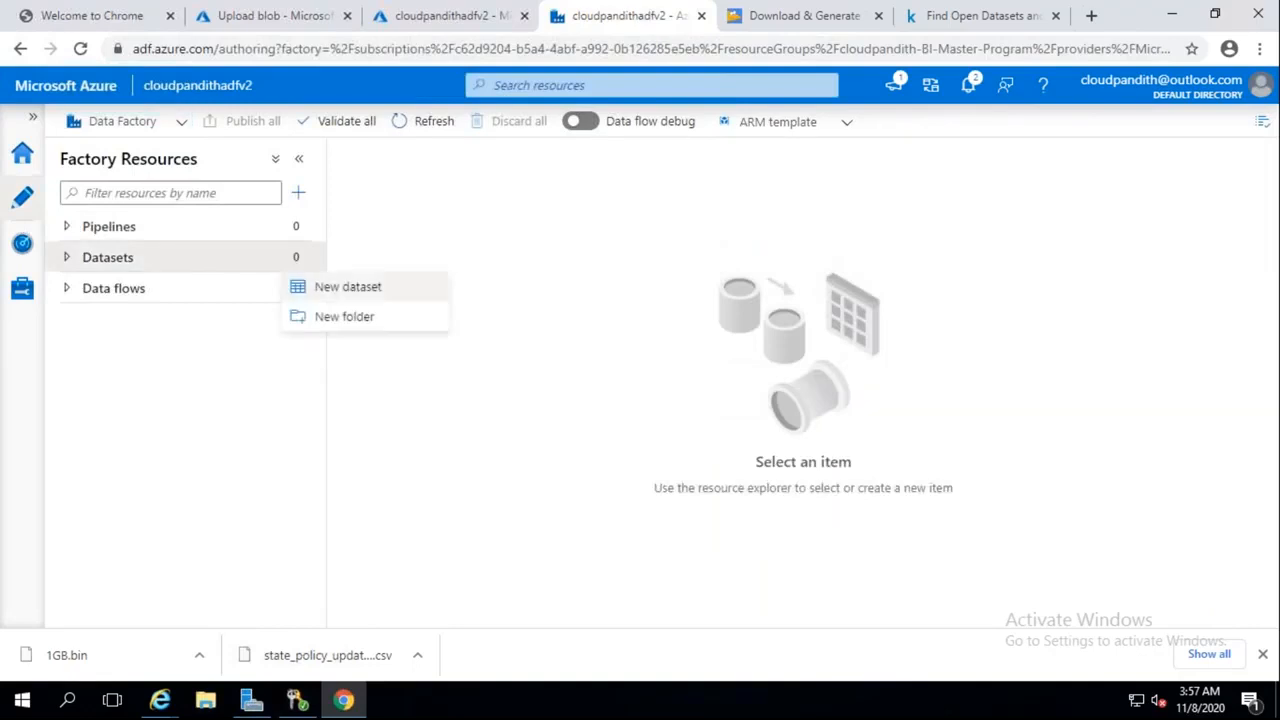
{"action": "left_click", "coordinate": [322, 287]}
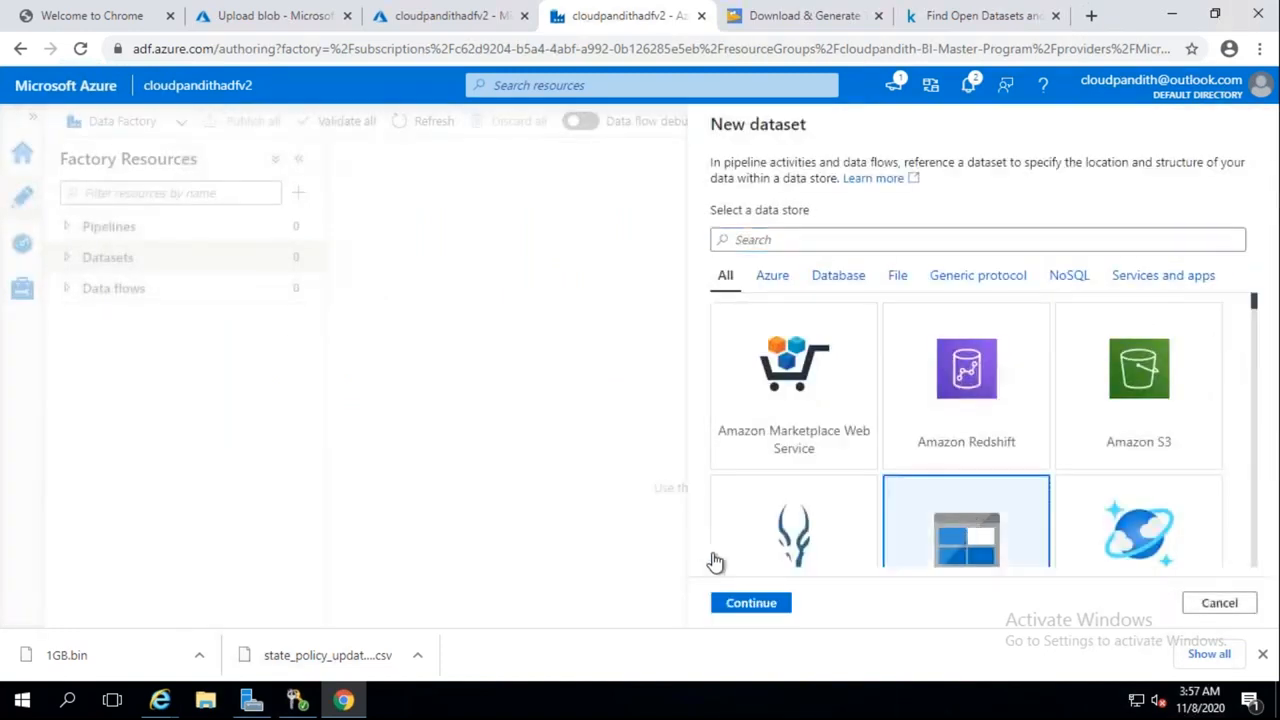
{"action": "left_click", "coordinate": [737, 604]}
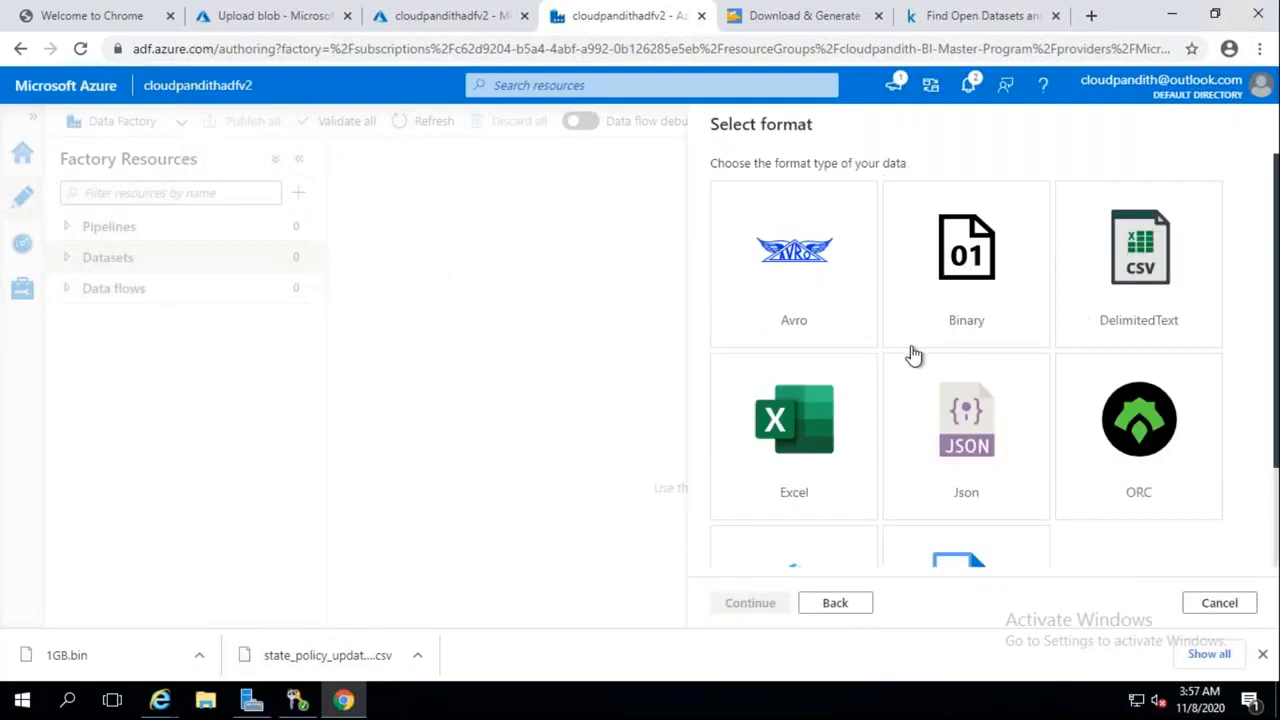
{"action": "scroll", "coordinate": [908, 354], "scroll_direction": "down", "scroll_amount": 3}
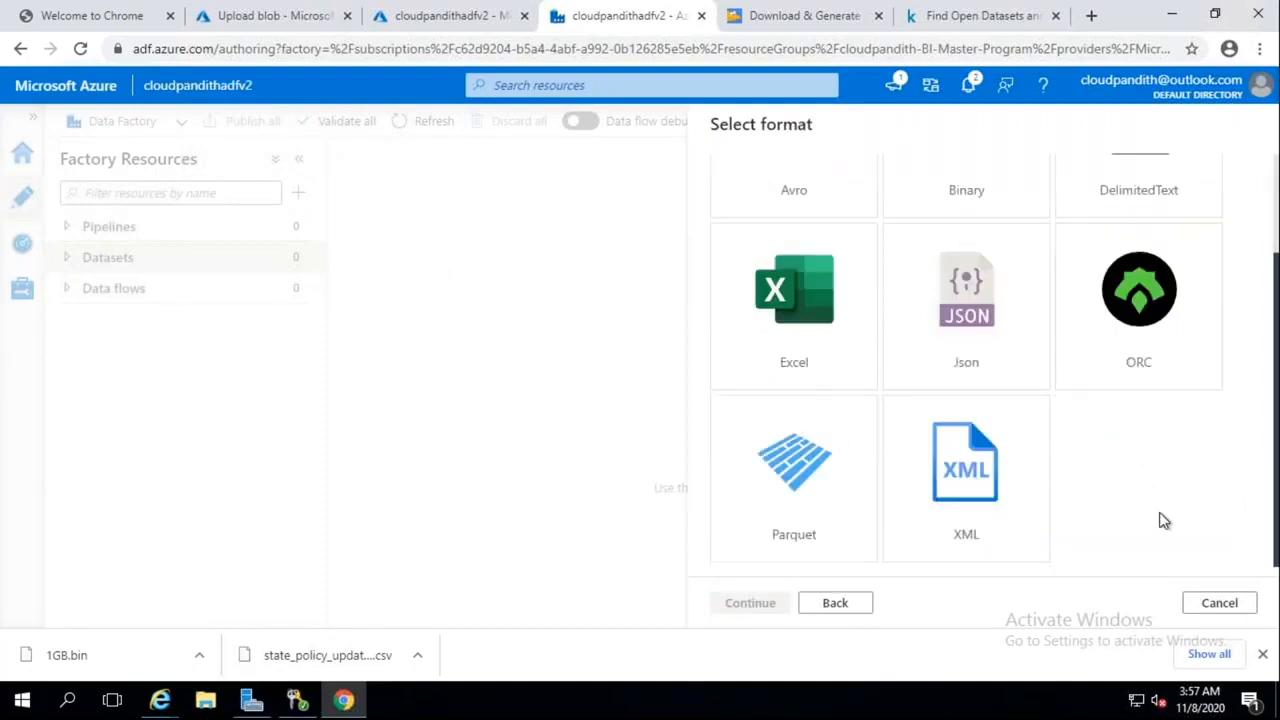
{"action": "scroll", "coordinate": [1150, 470], "scroll_direction": "up", "scroll_amount": 3}
{"action": "left_click", "coordinate": [981, 292]}
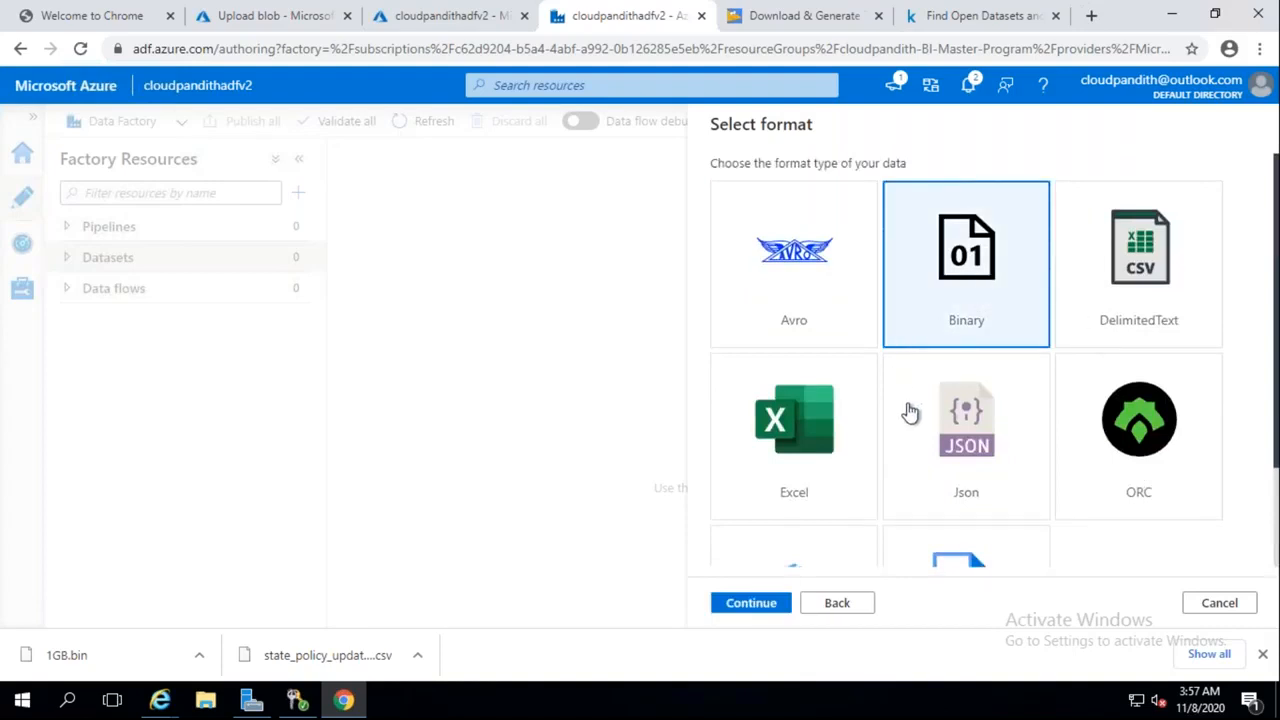
{"action": "left_click", "coordinate": [750, 603]}
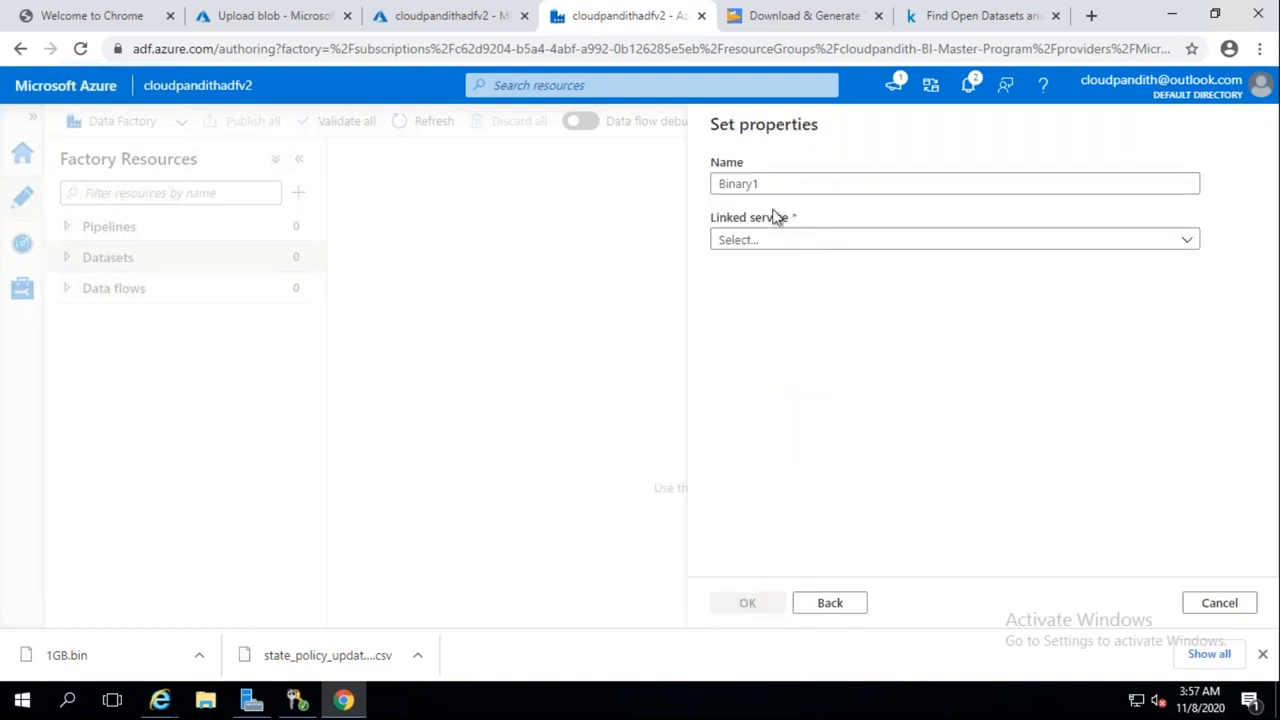
Name it ds_abs_source, link ls_abs_eastus, set file path to the input container, and create
{"action": "left_click_drag", "start_coordinate": [756, 183], "coordinate": [718, 184]}
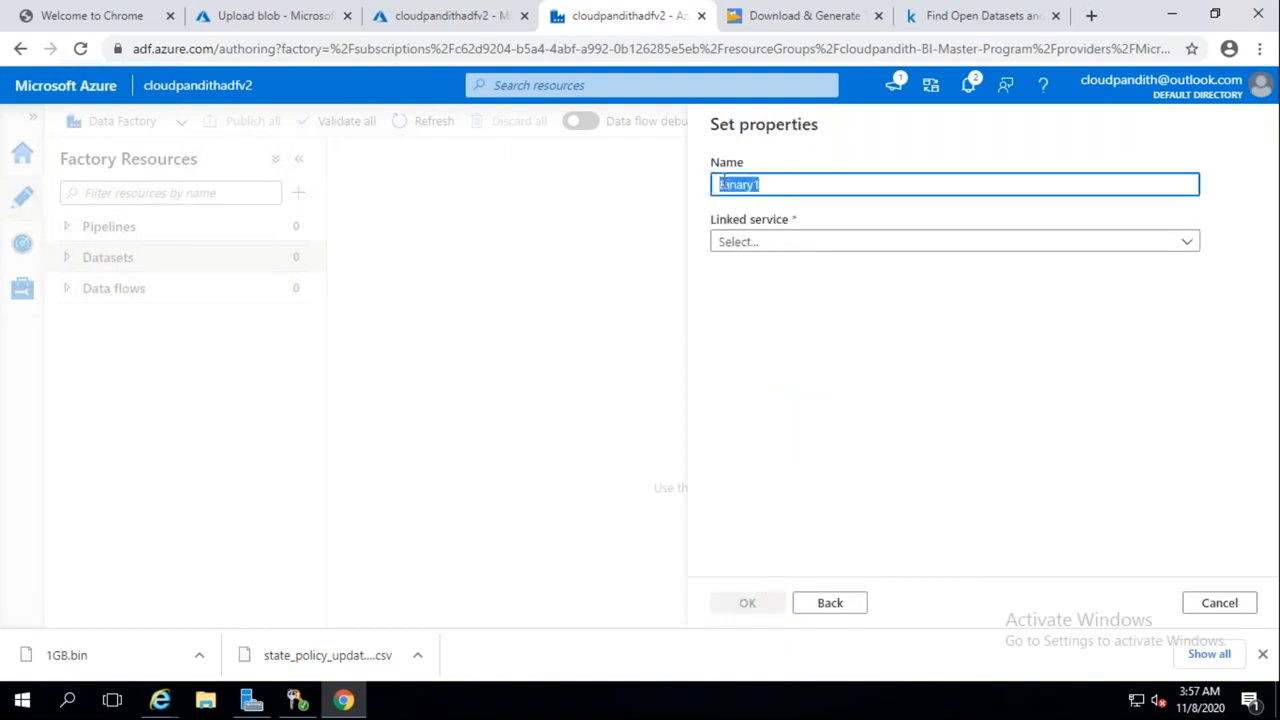
{"action": "key", "text": "BackSpace"}
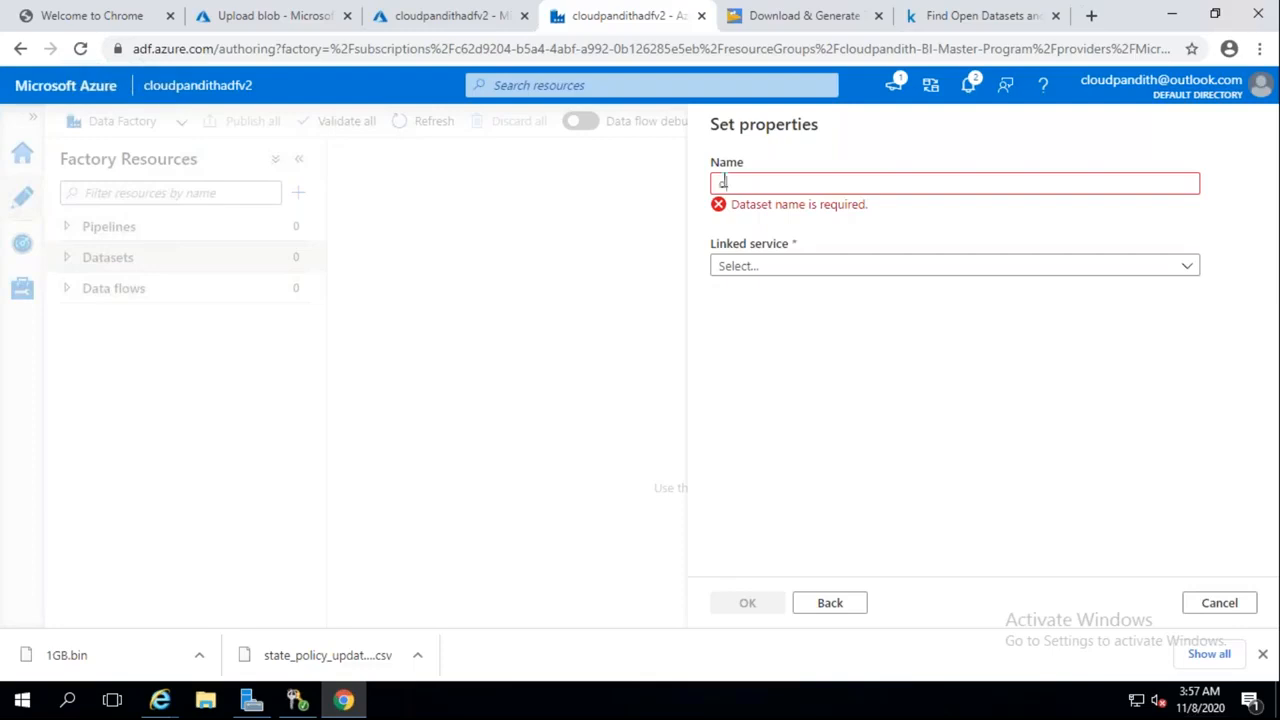
{"action": "type", "text": "ds_"}
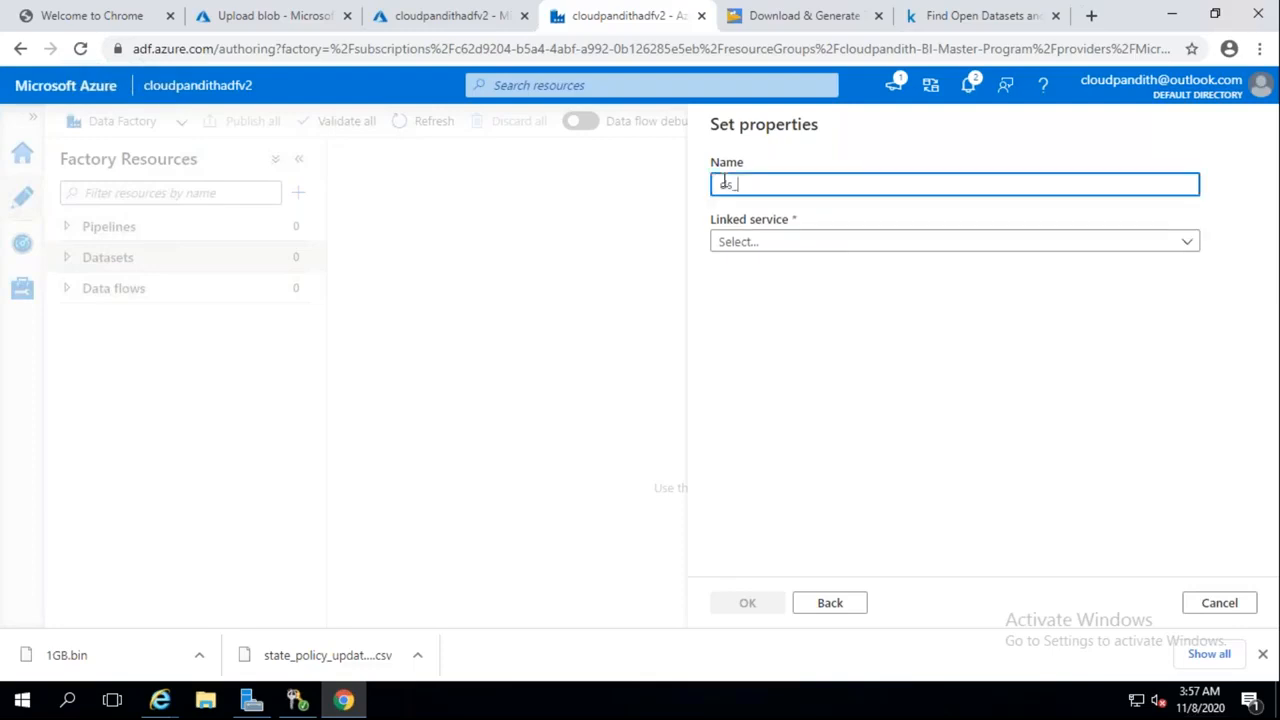
{"action": "type", "text": "abs_sc"}
{"action": "left_click", "coordinate": [829, 247]}
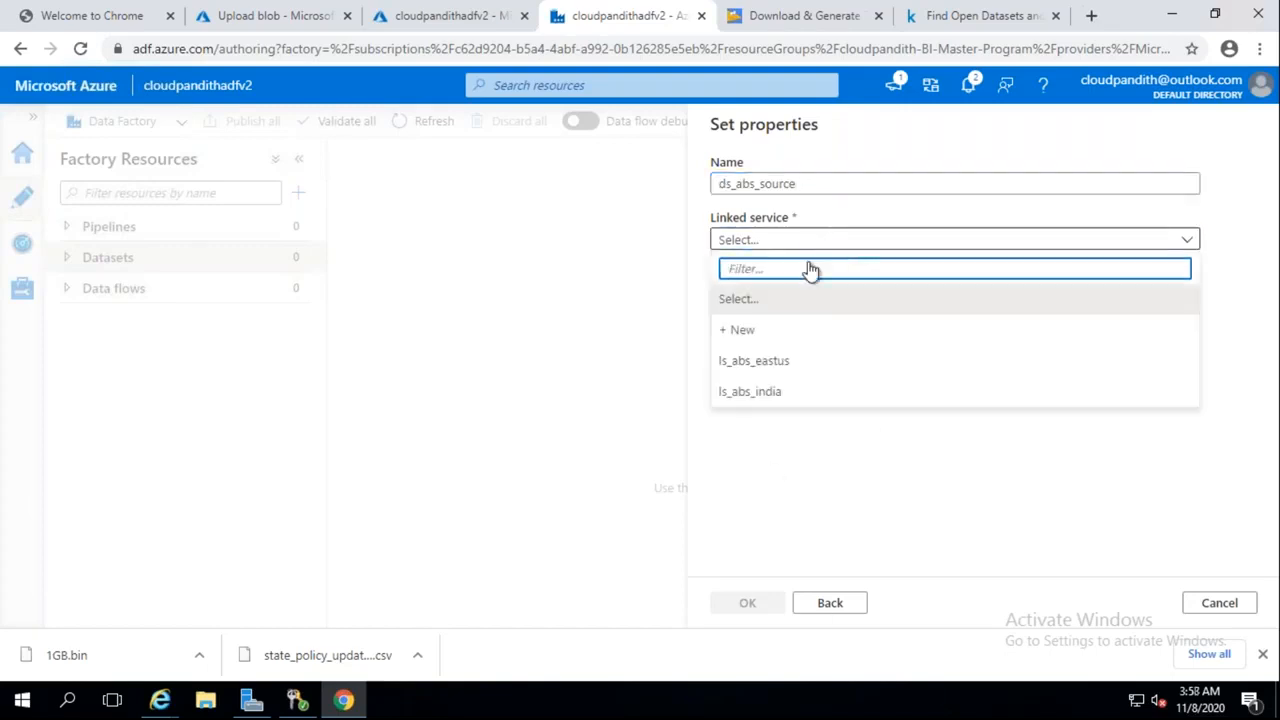
{"action": "left_click", "coordinate": [766, 362]}
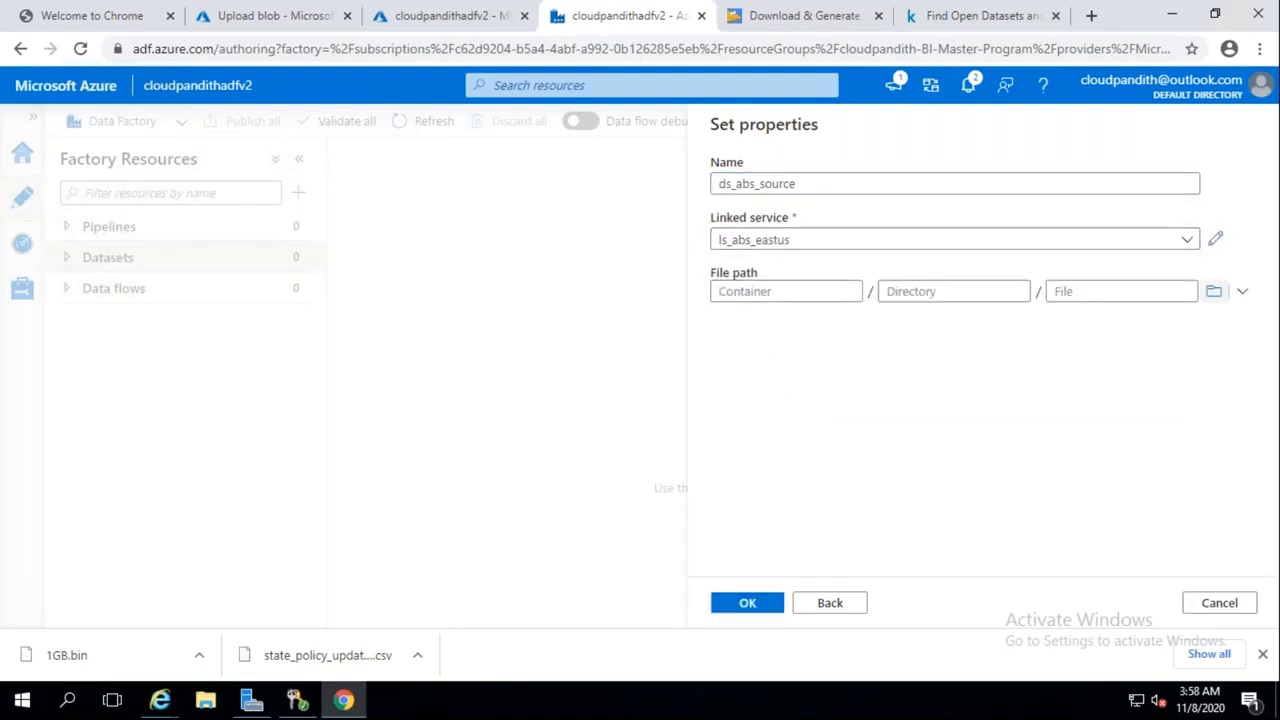
{"action": "left_click", "coordinate": [1213, 291]}
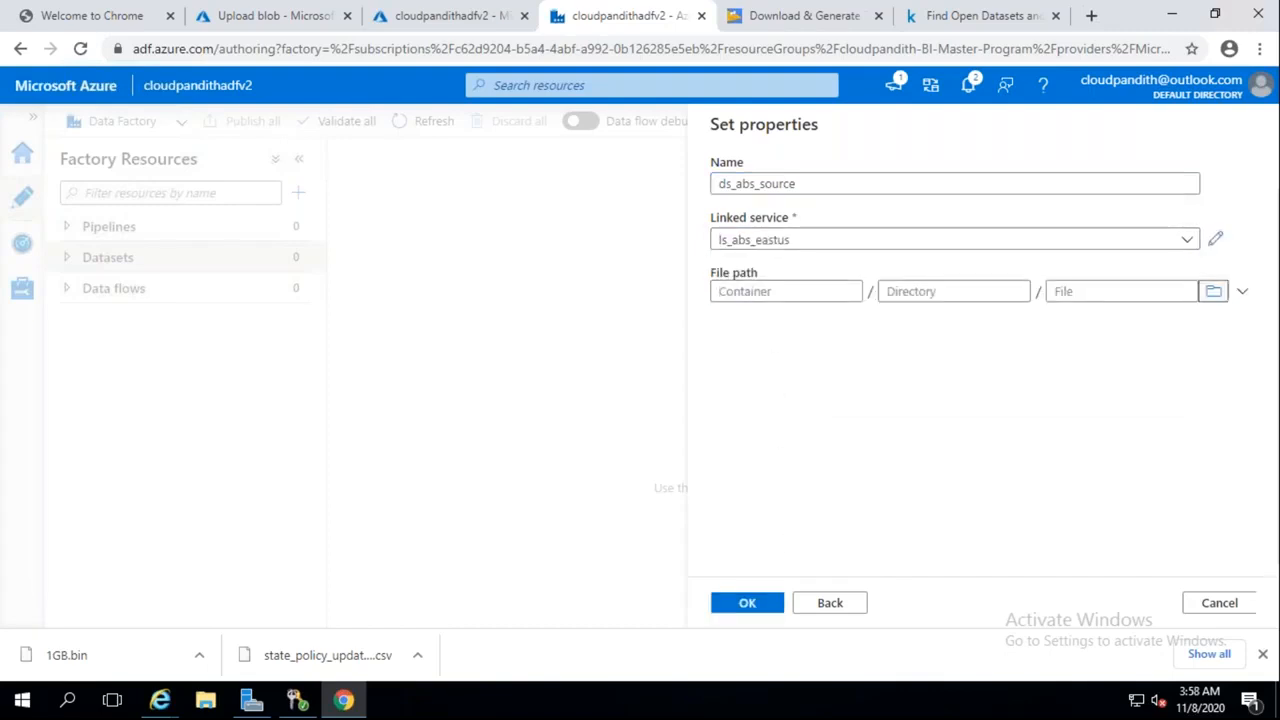
{"action": "left_click", "coordinate": [800, 236]}
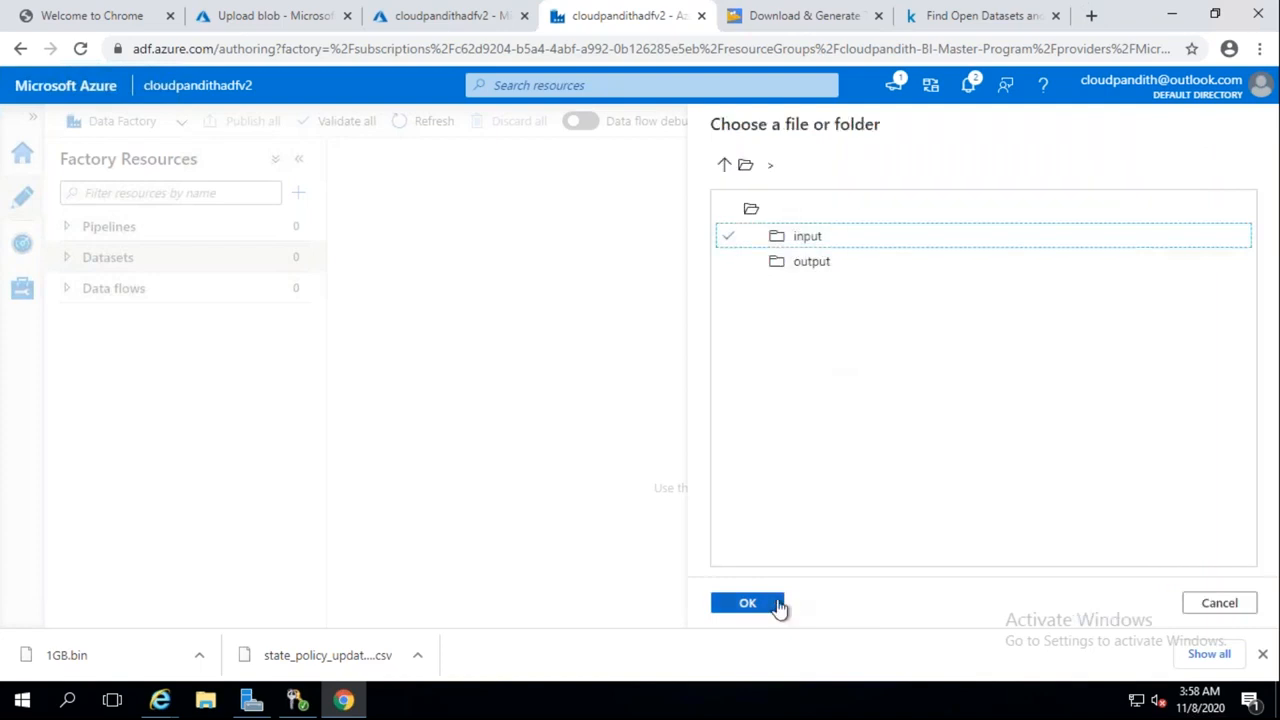
{"action": "left_click", "coordinate": [777, 606]}
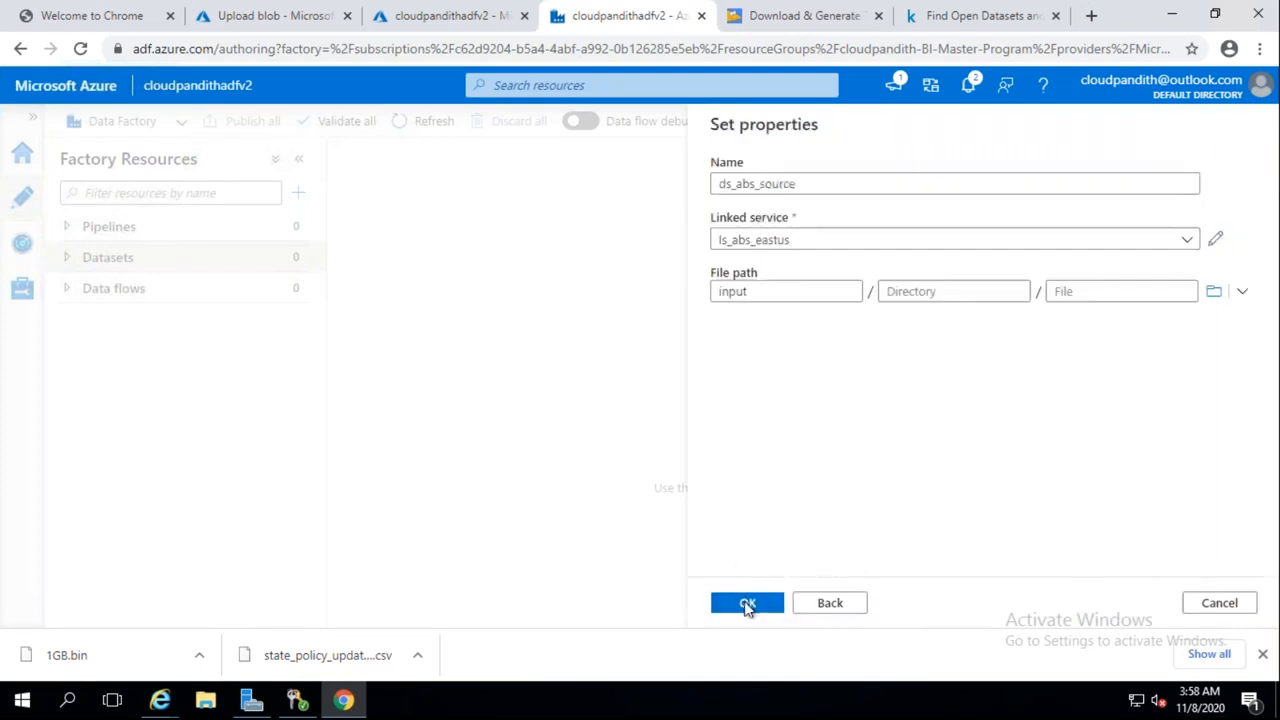
{"action": "left_click", "coordinate": [755, 612]}
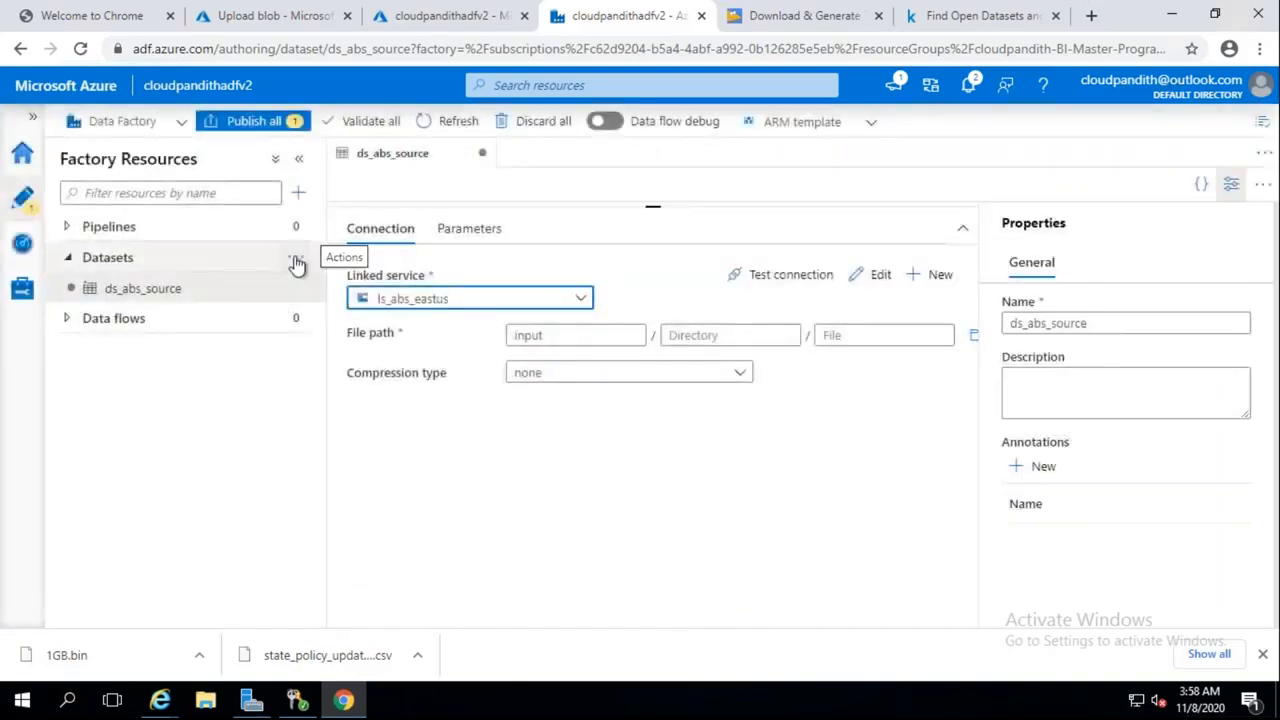
Start another dataset using Azure Blob Storage with the Binary format
{"action": "left_click", "coordinate": [296, 259]}
{"action": "left_click", "coordinate": [348, 286]}
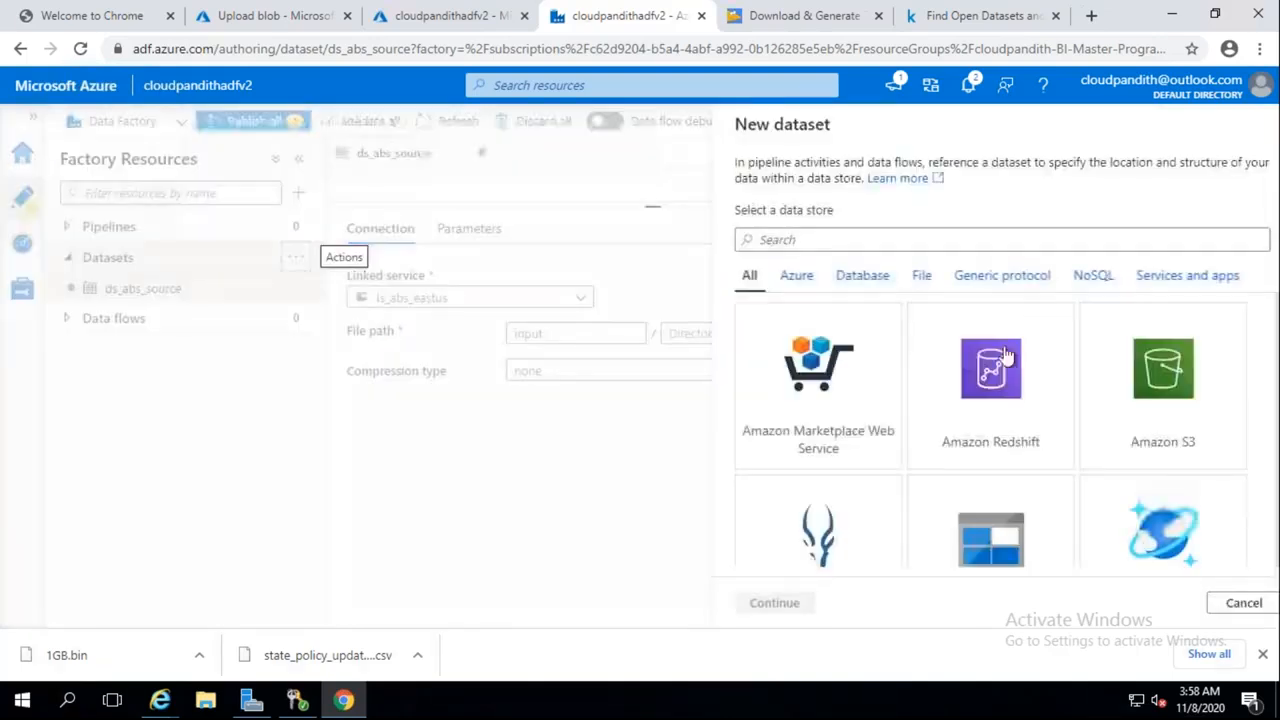
{"action": "left_click", "coordinate": [988, 528]}
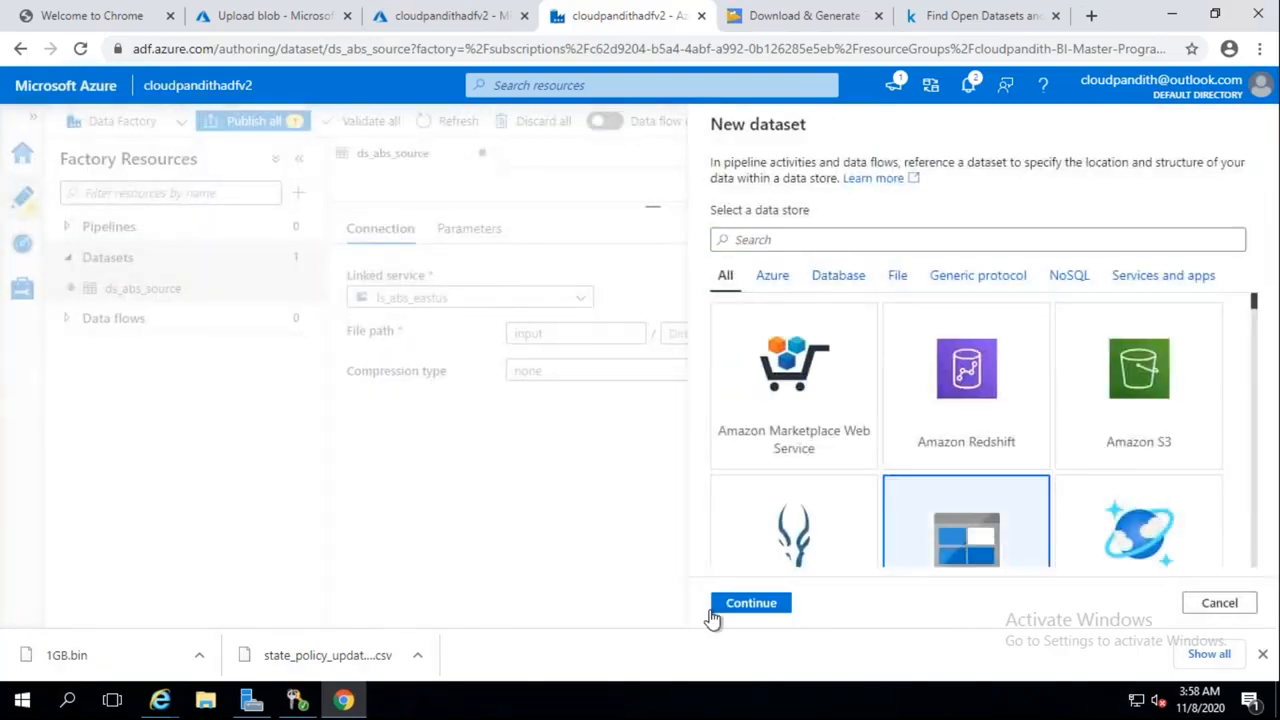
{"action": "left_click", "coordinate": [748, 608]}
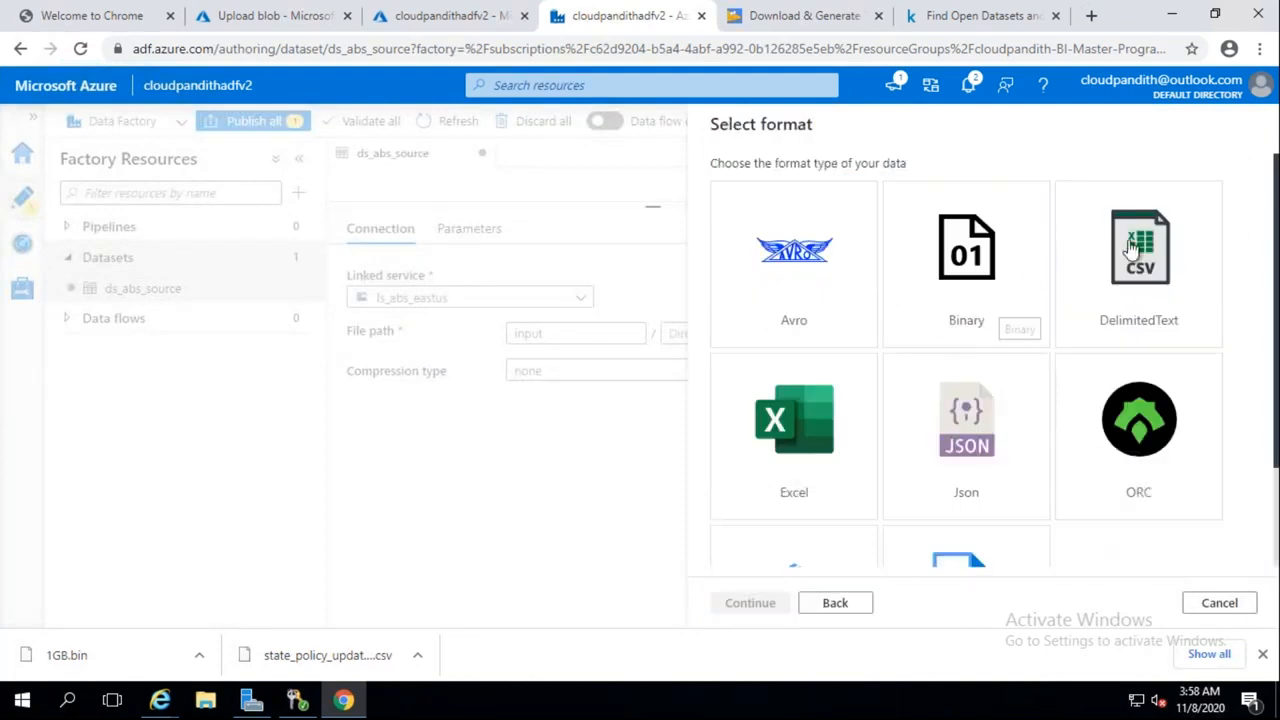
{"action": "left_click", "coordinate": [988, 317]}
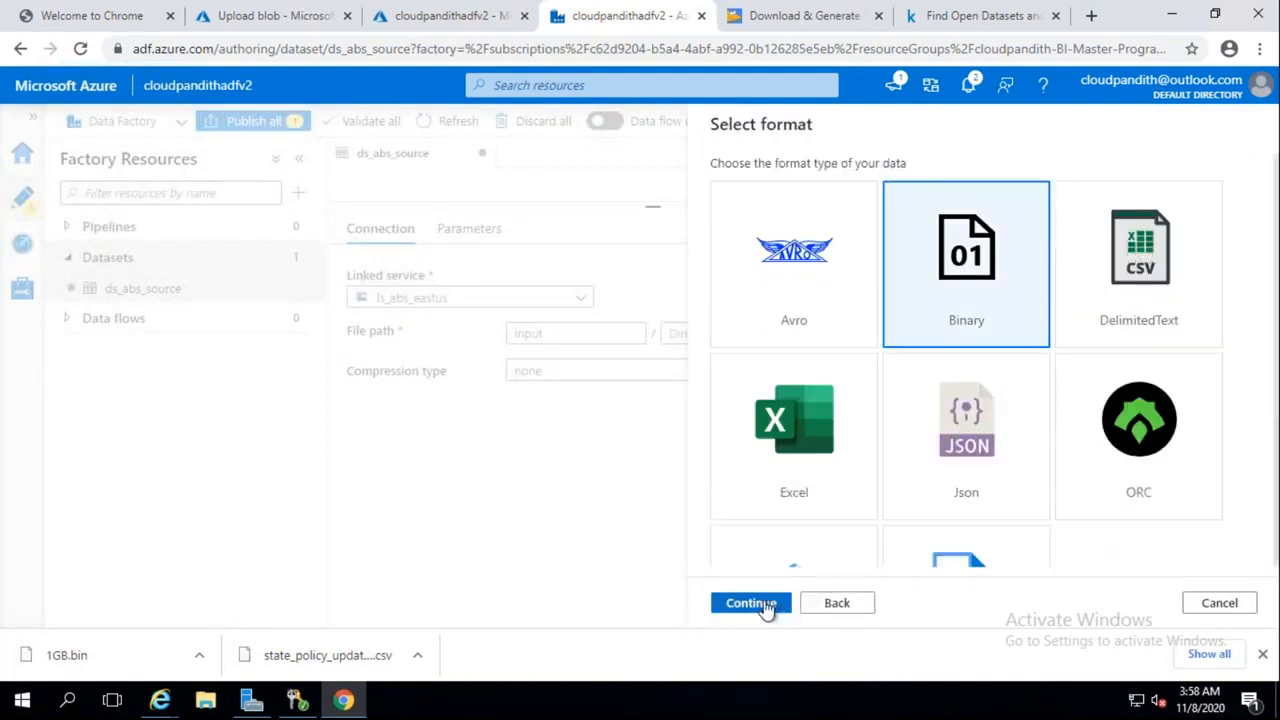
{"action": "left_click", "coordinate": [751, 603]}
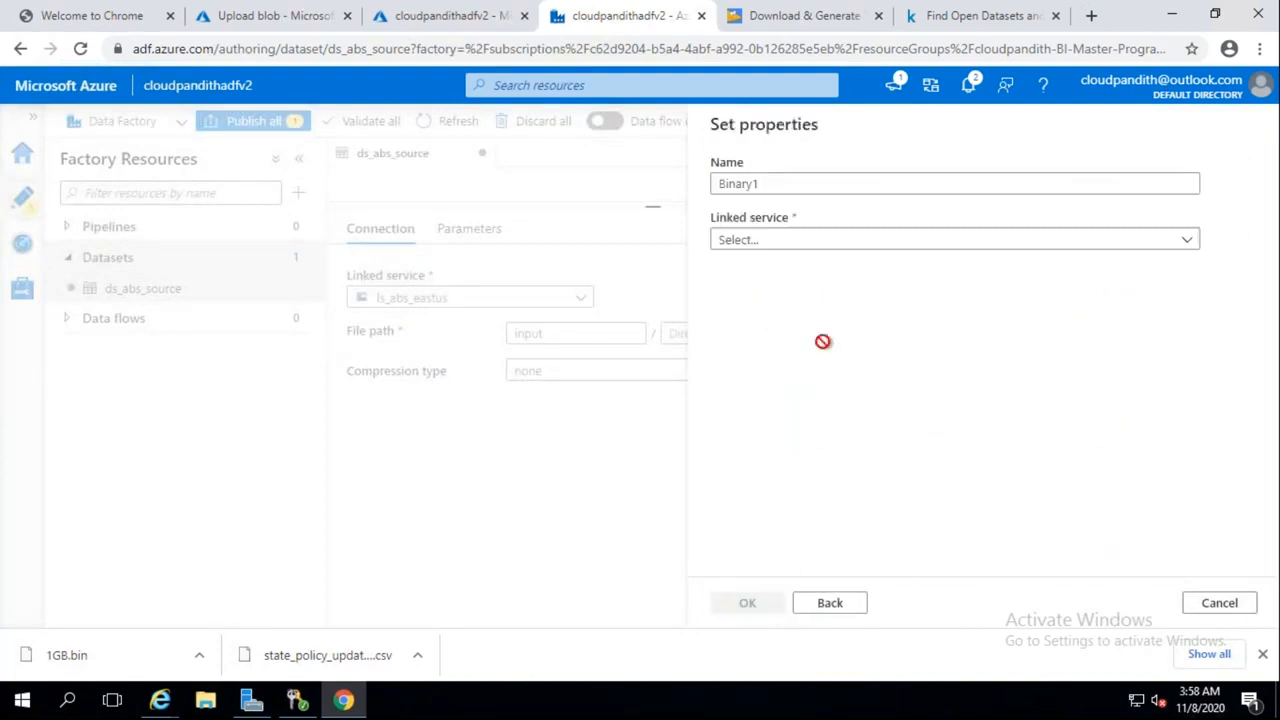
Name it ds_abs_sink, link it to ls_abs_eastus with the output folder path, and create it
{"action": "left_click", "coordinate": [768, 185]}
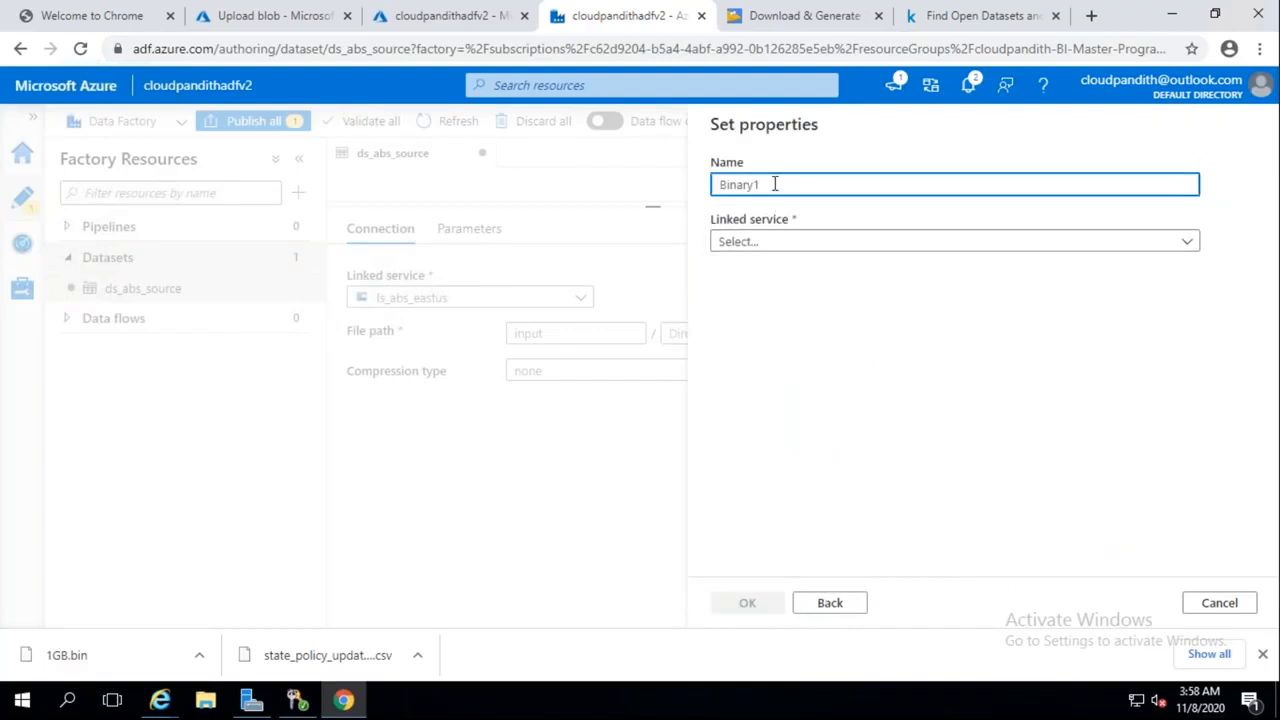
{"action": "key", "text": "BackSpace"}
{"action": "key", "text": "BackSpace"}
{"action": "key", "text": "BackSpace"}
{"action": "key", "text": "BackSpace"}
{"action": "key", "text": "BackSpace"}
{"action": "key", "text": "BackSpace"}
{"action": "key", "text": "BackSpace"}
{"action": "type", "text": "ds_abs_"}
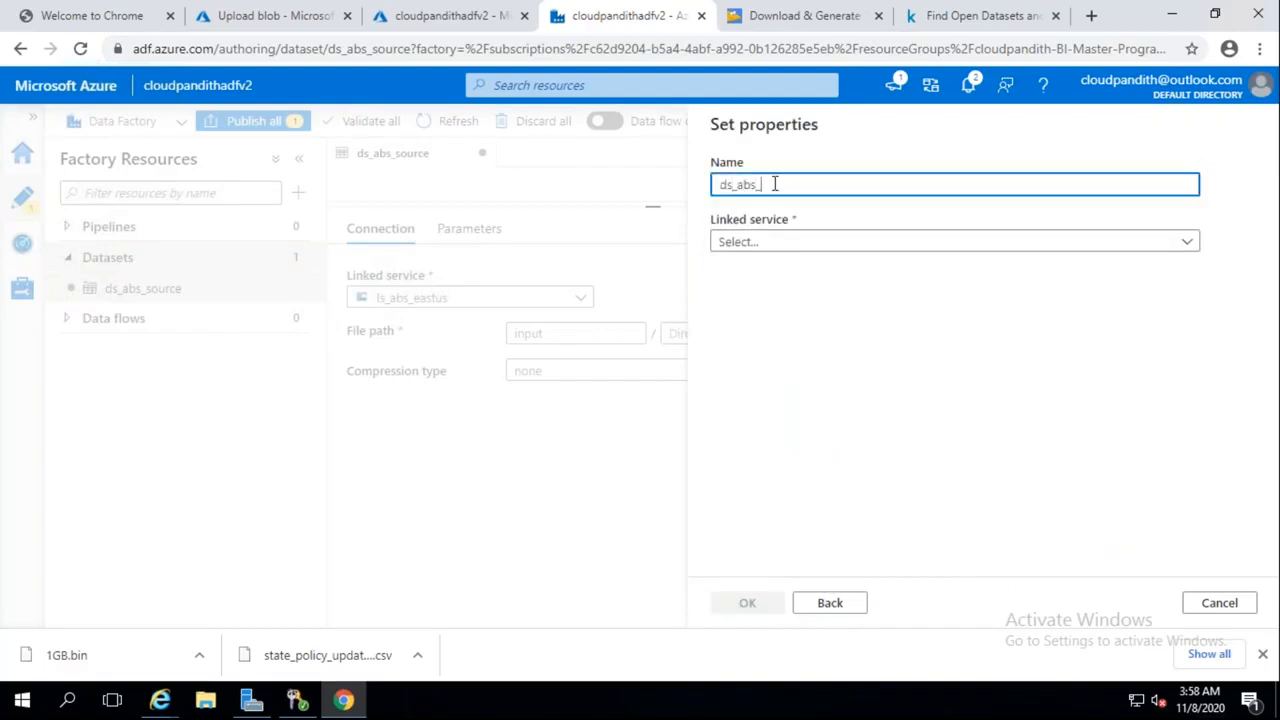
{"action": "type", "text": "sink"}
{"action": "left_click", "coordinate": [781, 242]}
{"action": "left_click", "coordinate": [771, 365]}
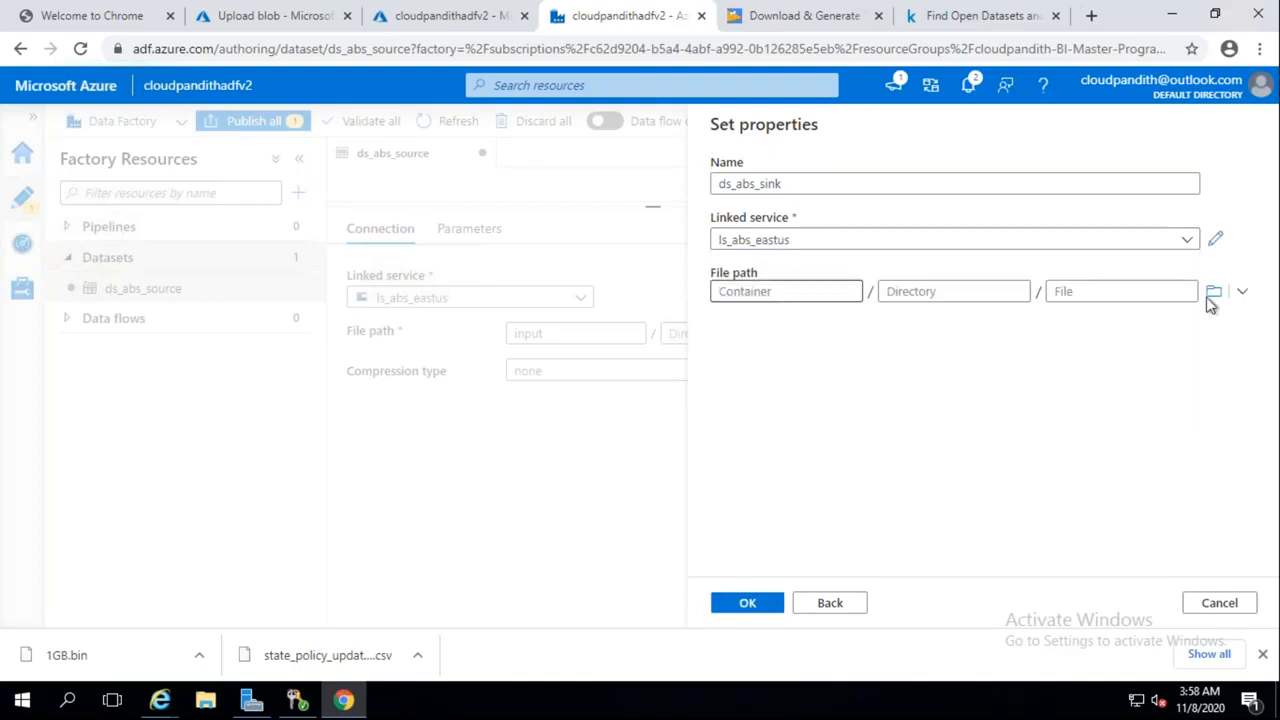
{"action": "left_click", "coordinate": [1213, 291]}
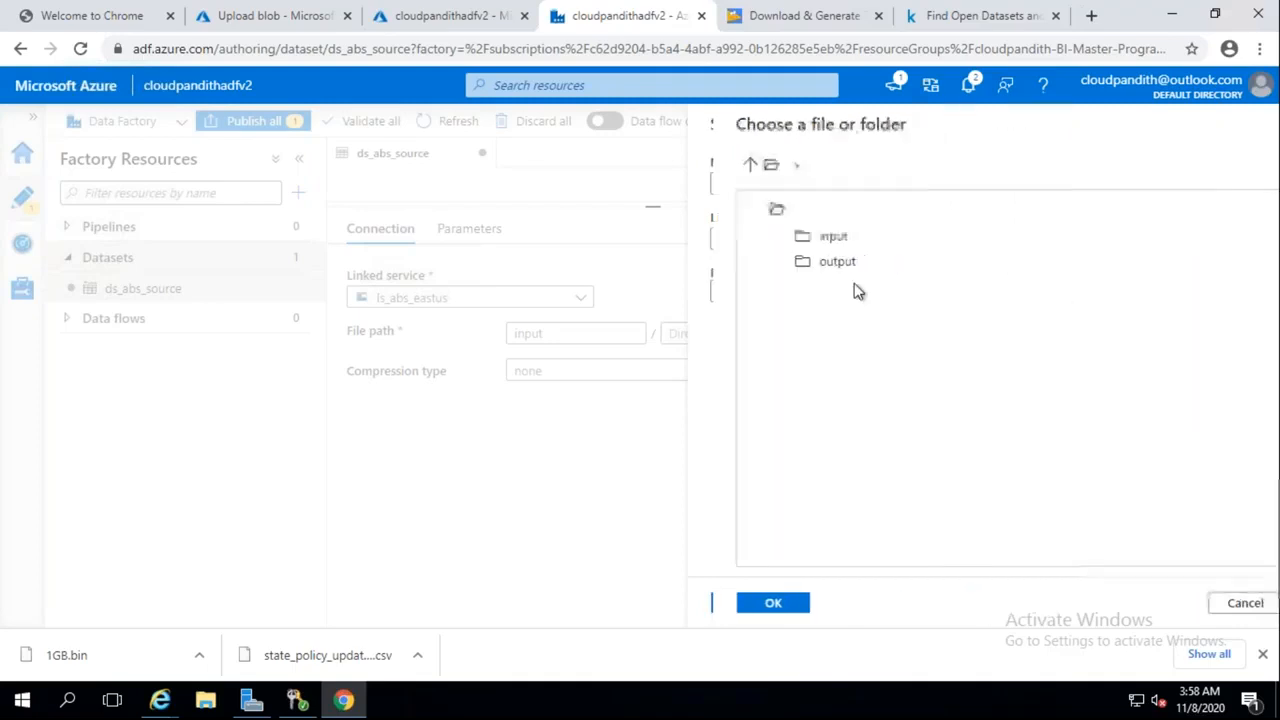
{"action": "left_click", "coordinate": [837, 262]}
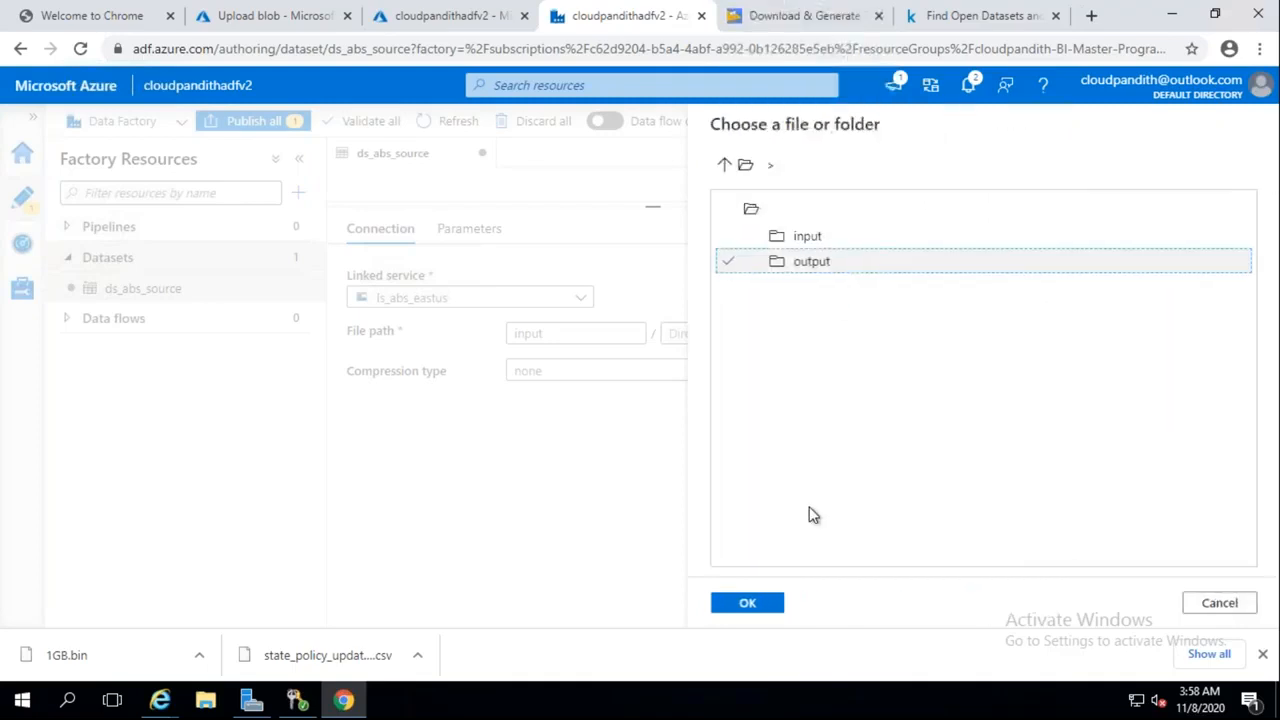
{"action": "left_click", "coordinate": [757, 606]}
{"action": "left_click", "coordinate": [760, 600]}
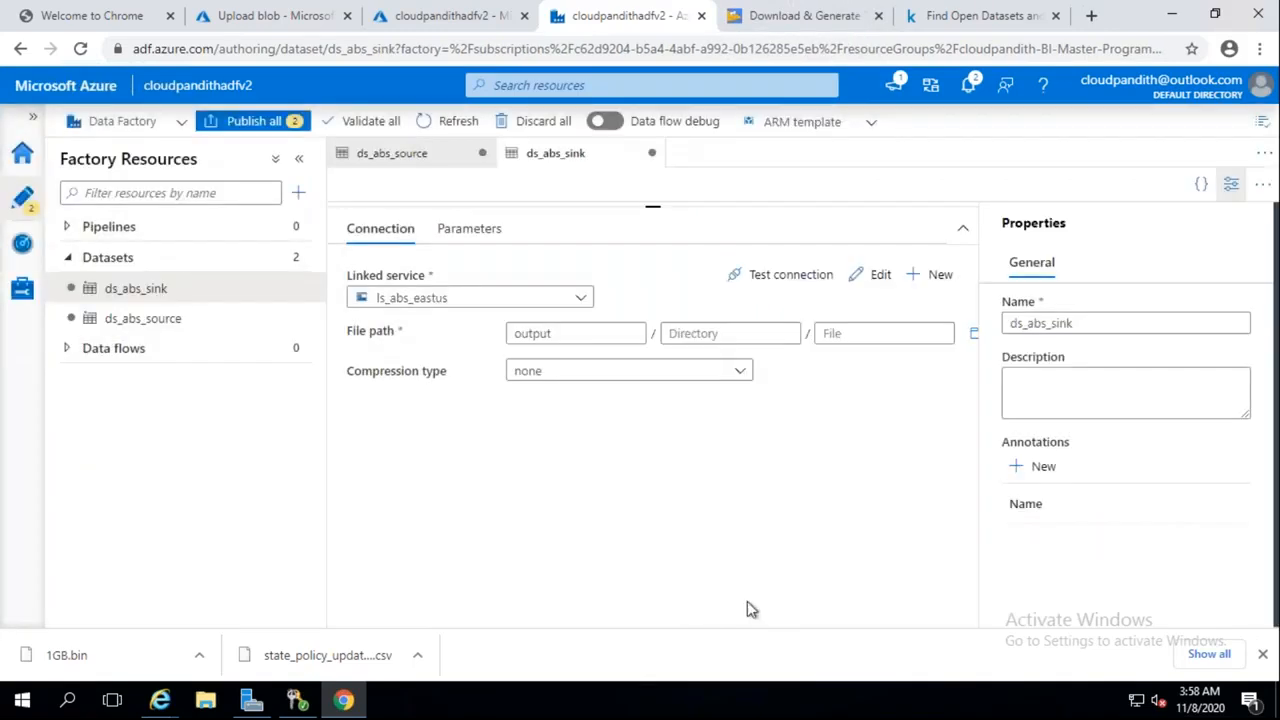
Add a new pipeline from Factory Resources and rename it pl_performance
{"action": "left_click", "coordinate": [300, 197]}
{"action": "left_click", "coordinate": [322, 220]}
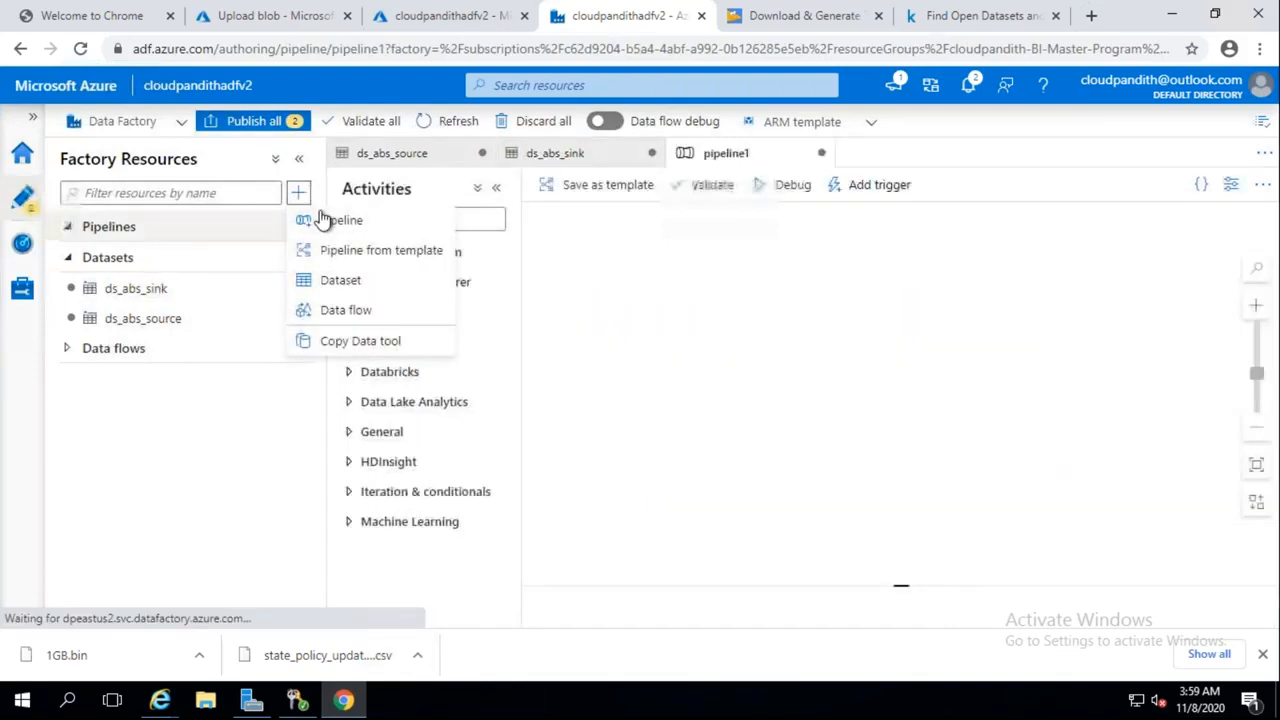
{"action": "left_click_drag", "start_coordinate": [1071, 325], "coordinate": [1003, 318]}
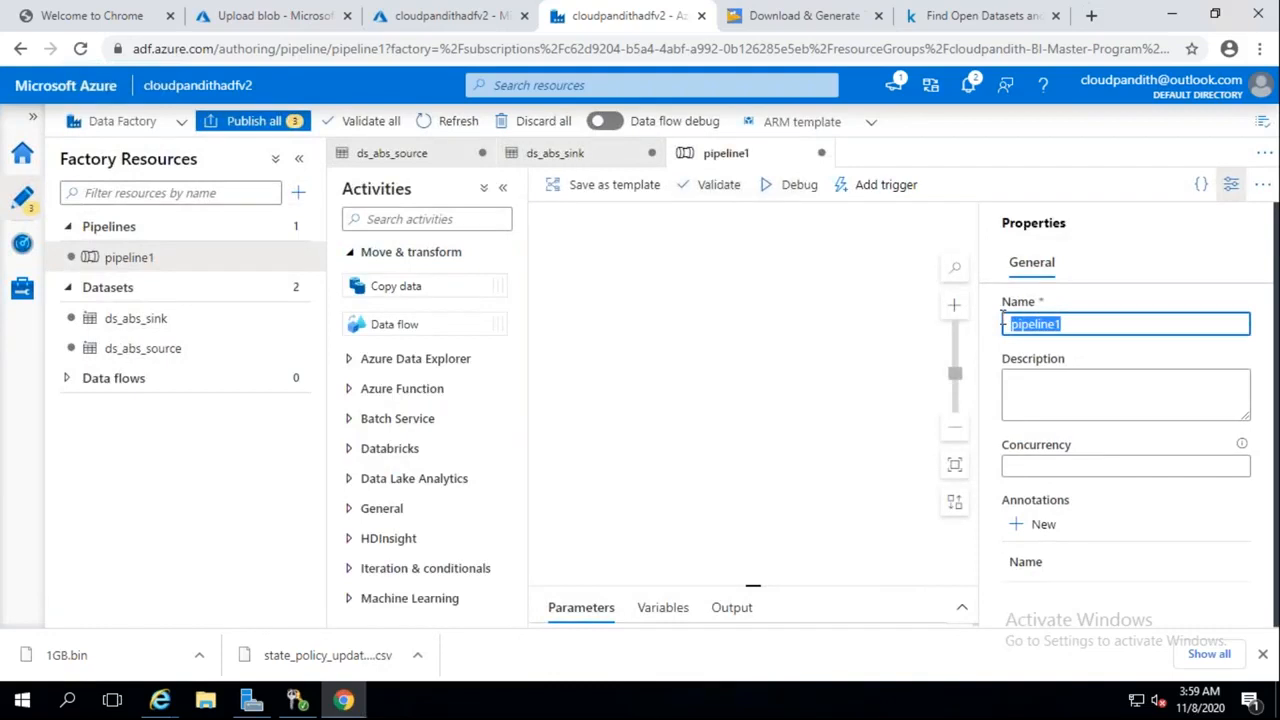
{"action": "type", "text": "pl_"}
{"action": "type", "text": "a"}
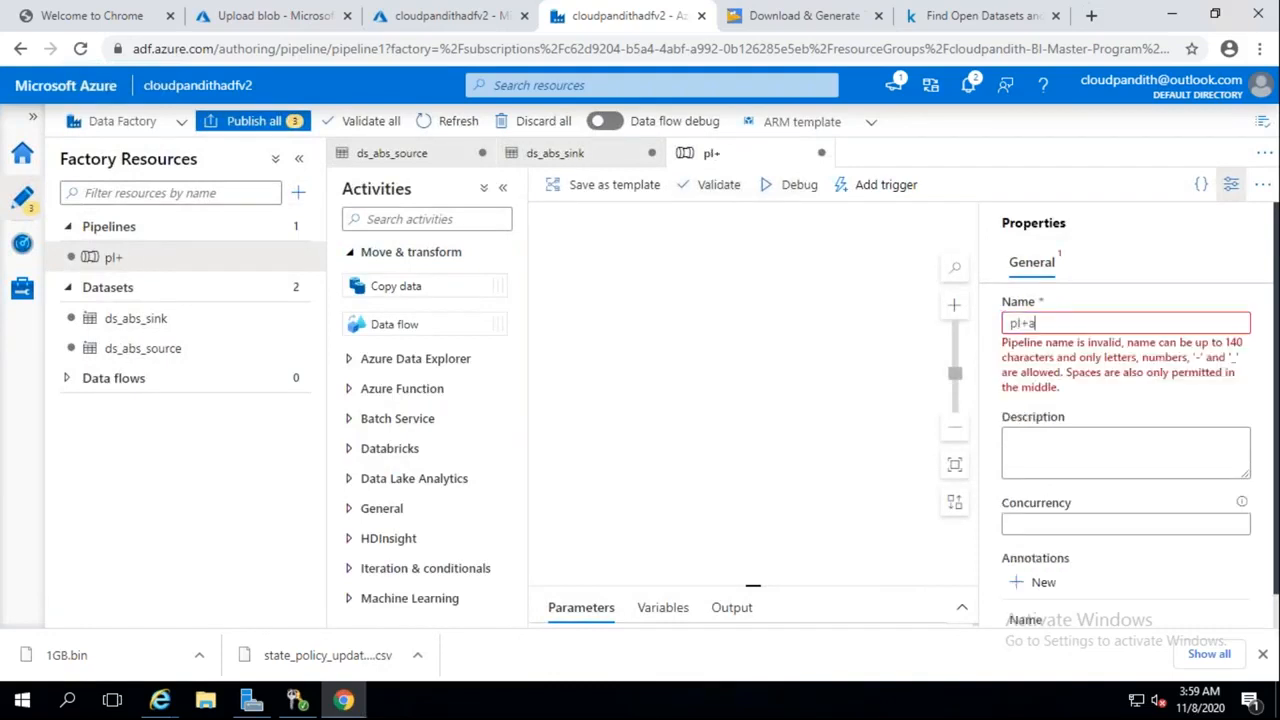
{"action": "key", "text": "BackSpace"}
{"action": "key", "text": "BackSpace"}
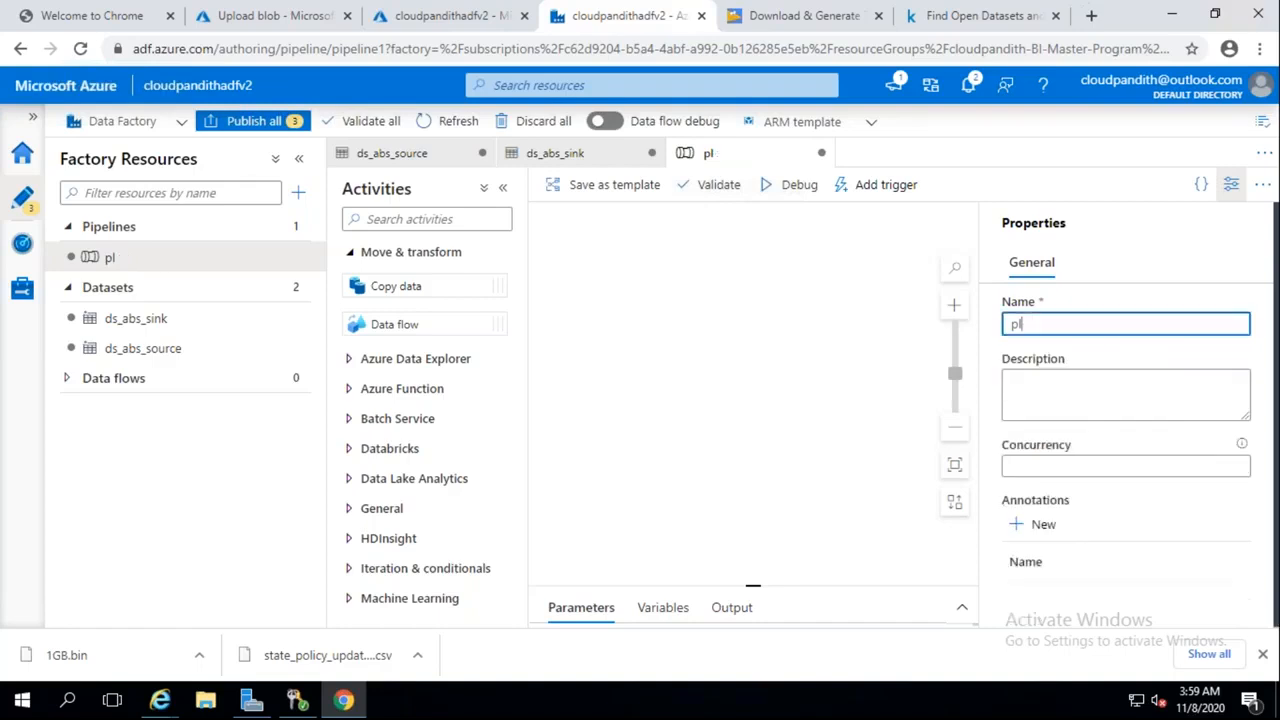
{"action": "type", "text": "_performace"}
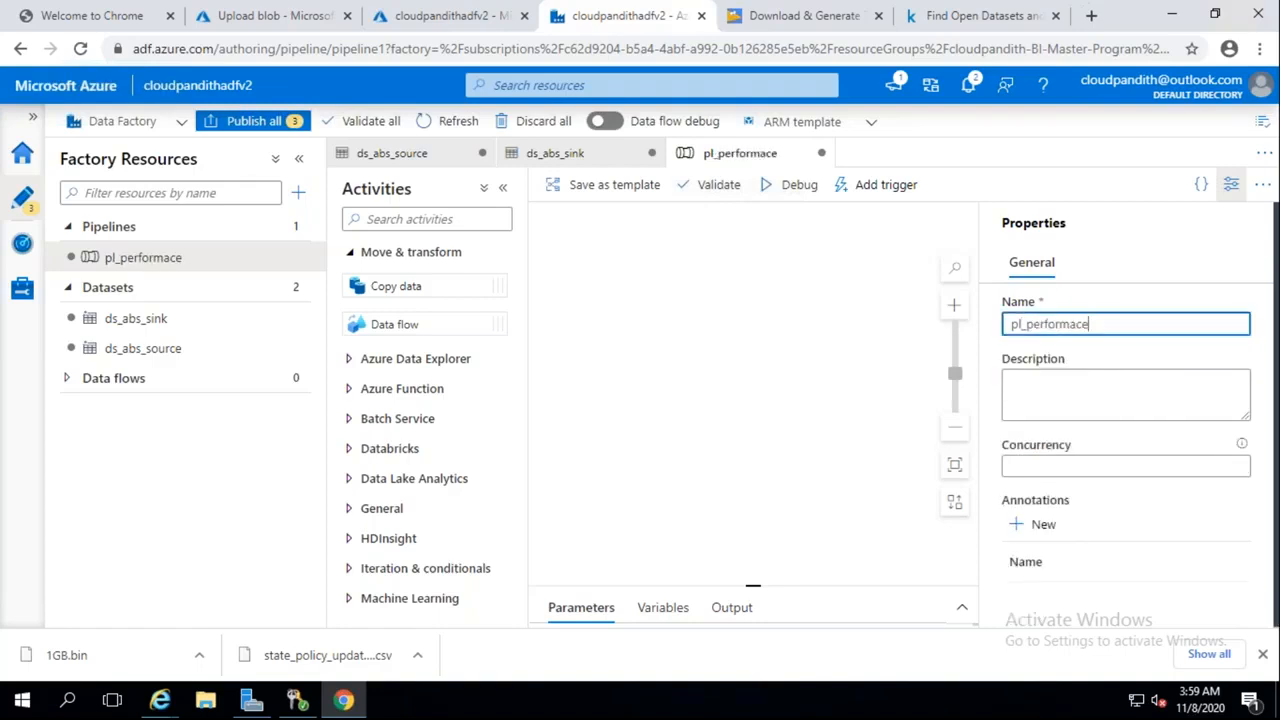
{"action": "type", "text": "nce"}
Add a Copy data activity with source ds_abs_source and sink ds_abs_sink
{"action": "left_click_drag", "start_coordinate": [396, 286], "coordinate": [761, 320]}
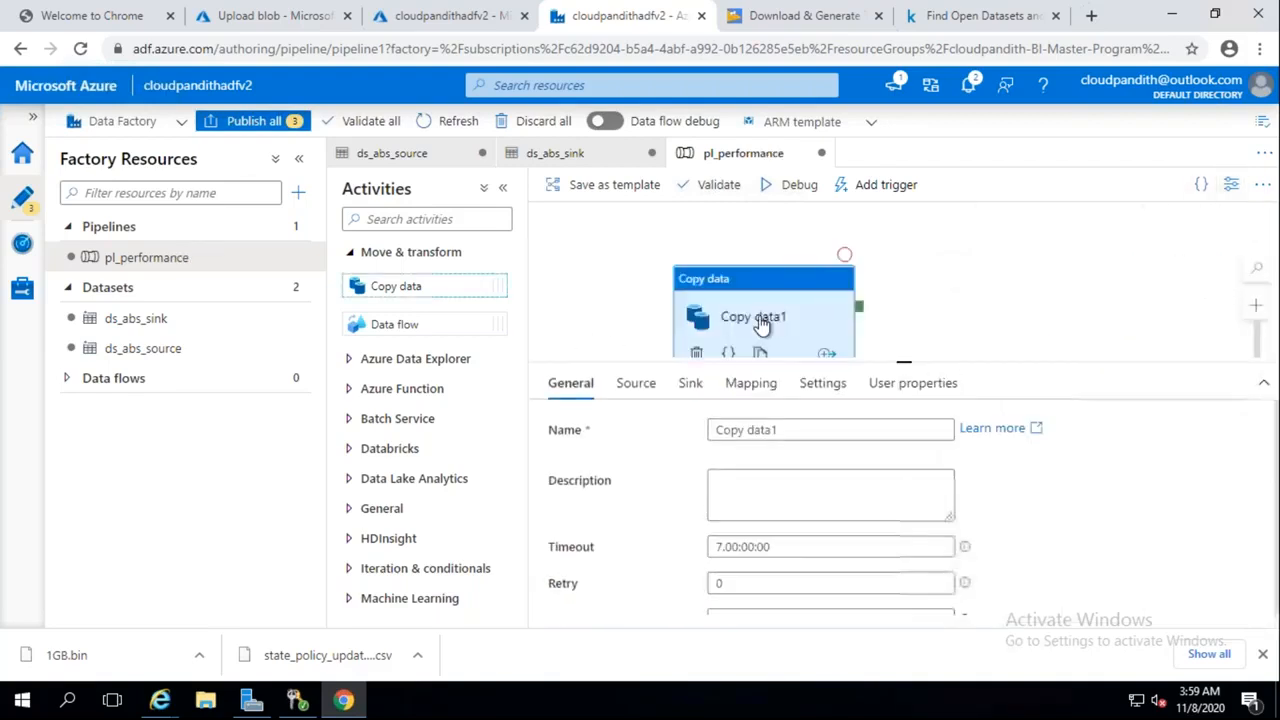
{"action": "left_click", "coordinate": [623, 370]}
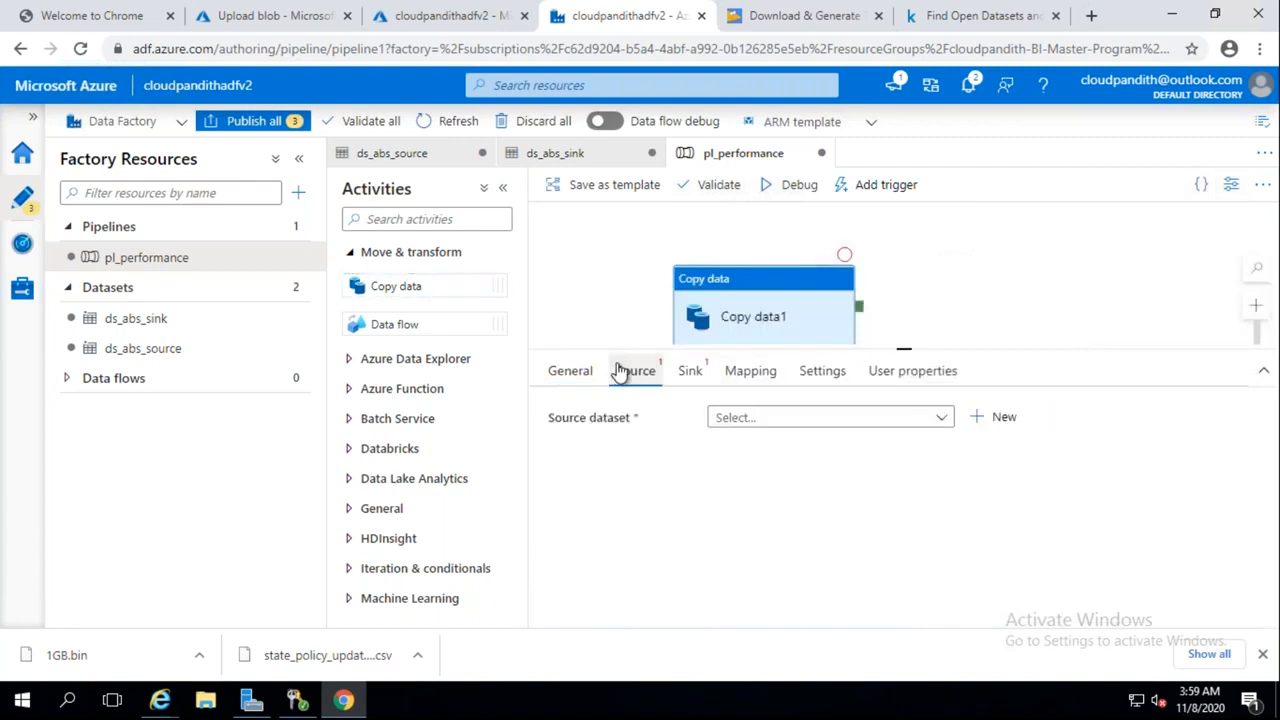
{"action": "left_click", "coordinate": [774, 427]}
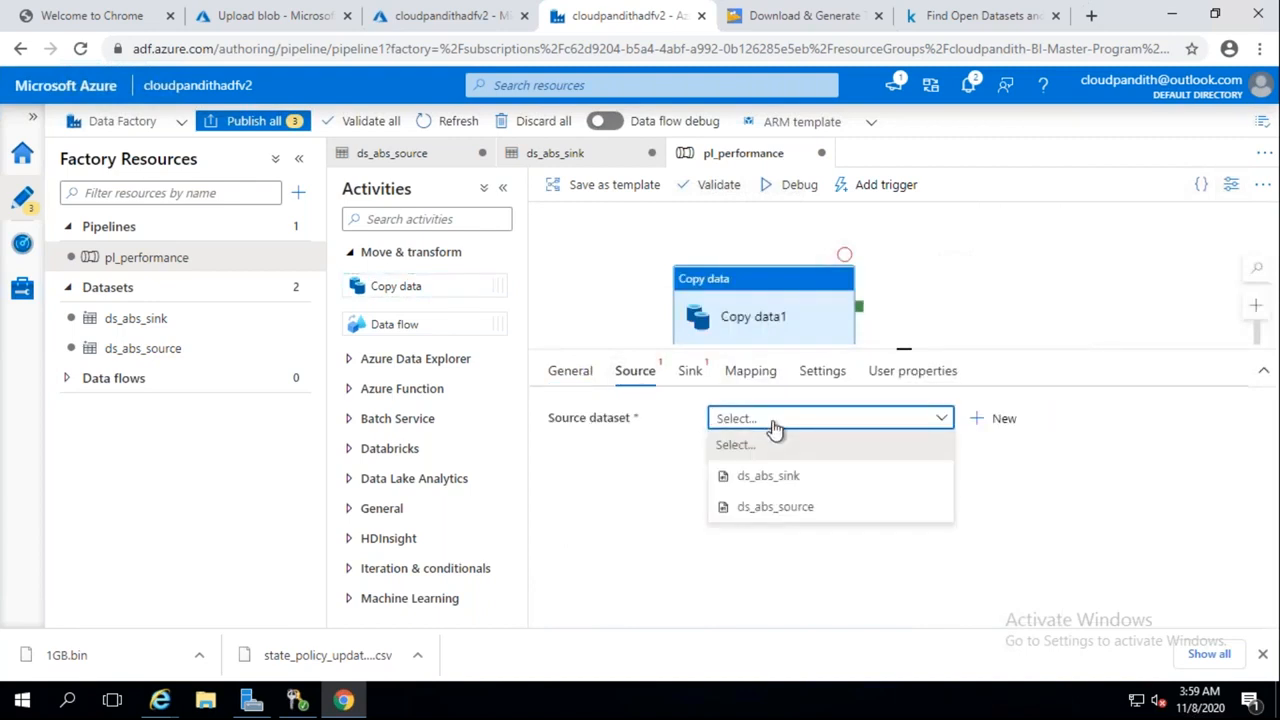
{"action": "left_click", "coordinate": [765, 506]}
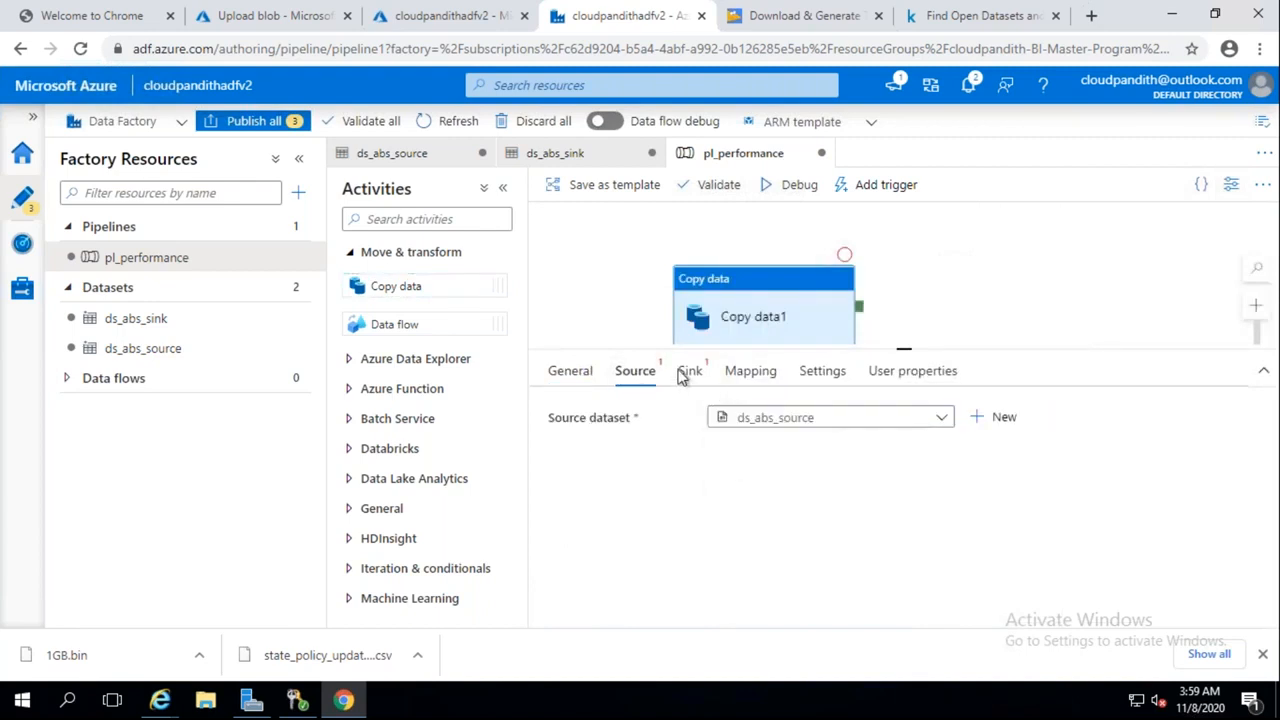
{"action": "left_click", "coordinate": [691, 374]}
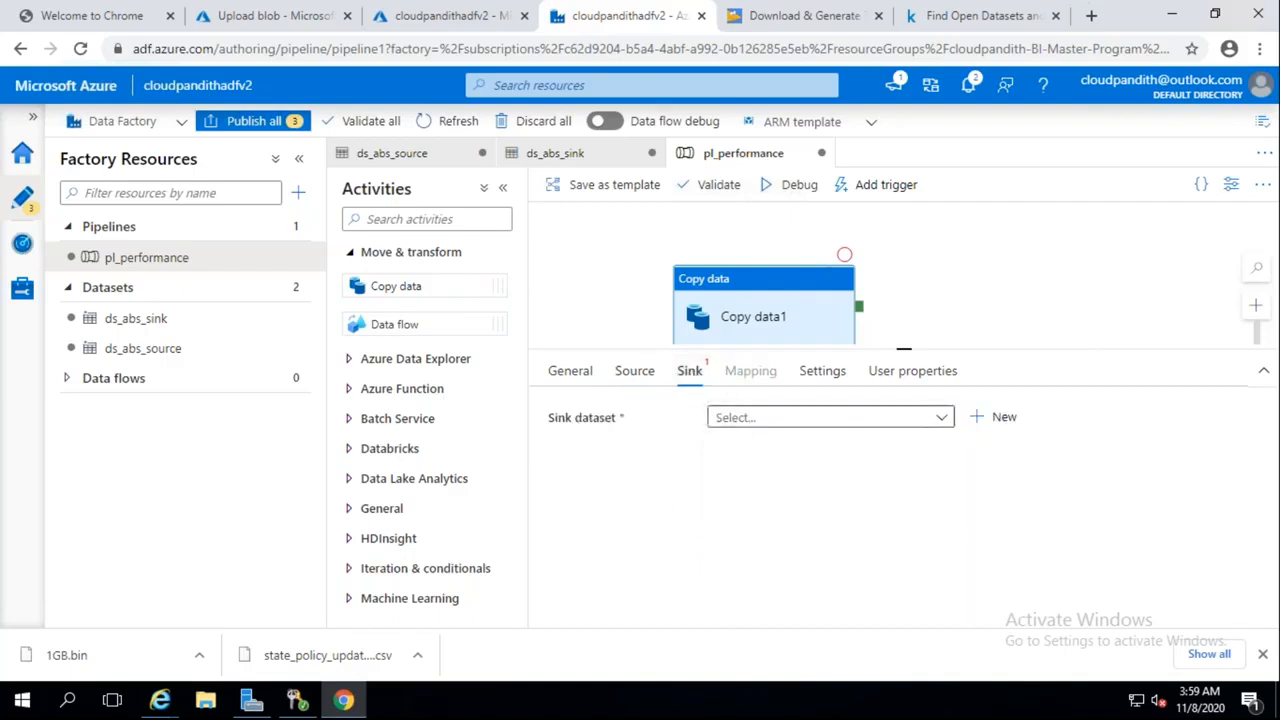
{"action": "left_click", "coordinate": [754, 426]}
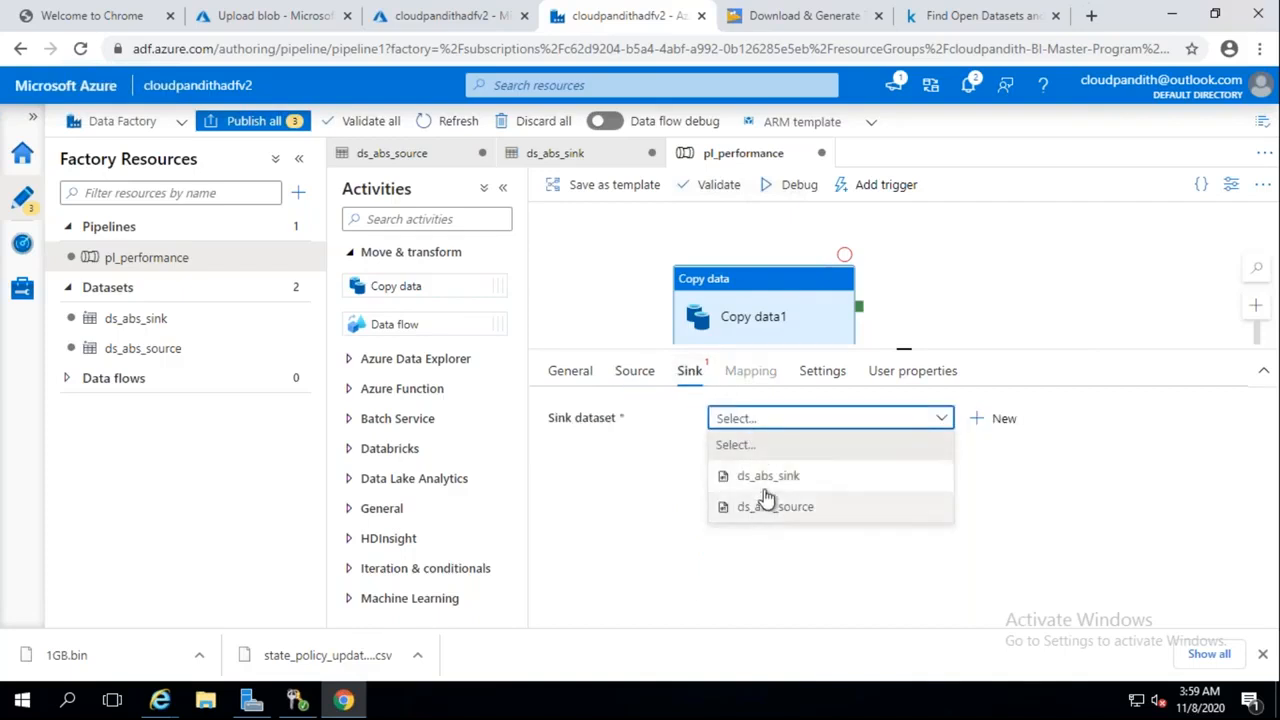
{"action": "left_click", "coordinate": [768, 476]}
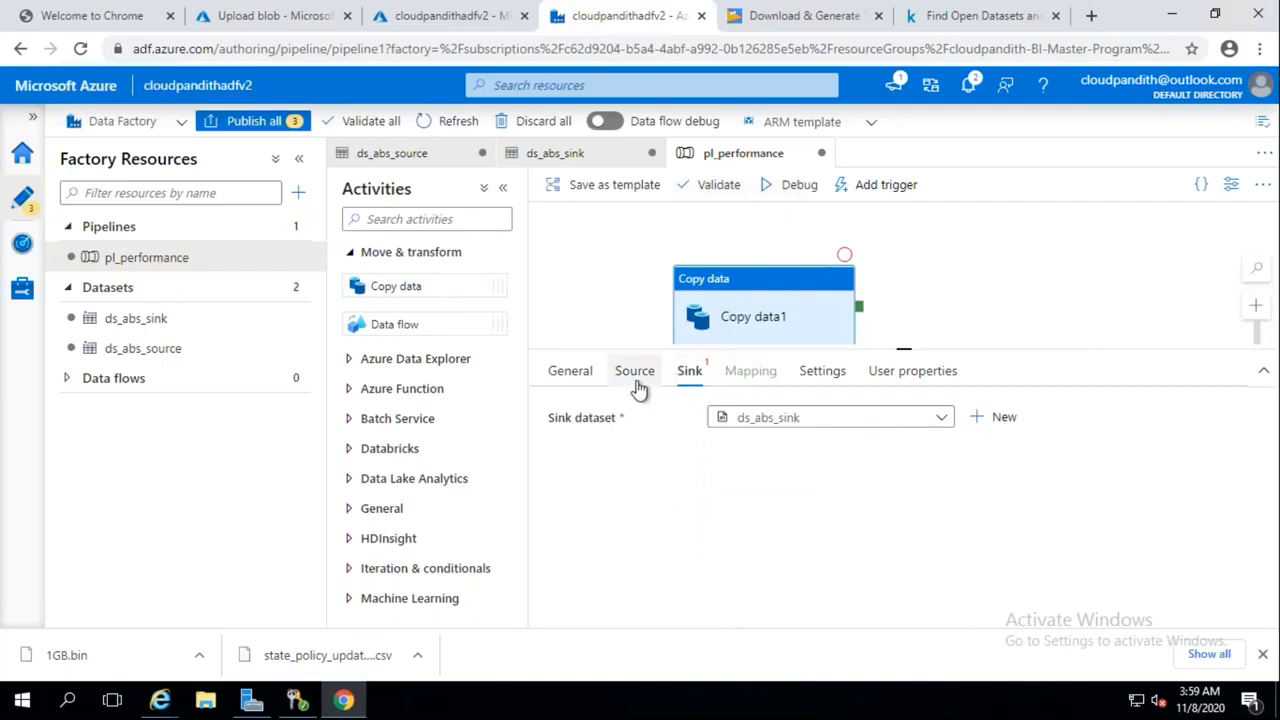
Set the source to a wildcard file path with file name *
{"action": "left_click", "coordinate": [635, 371]}
{"action": "left_click", "coordinate": [851, 449]}
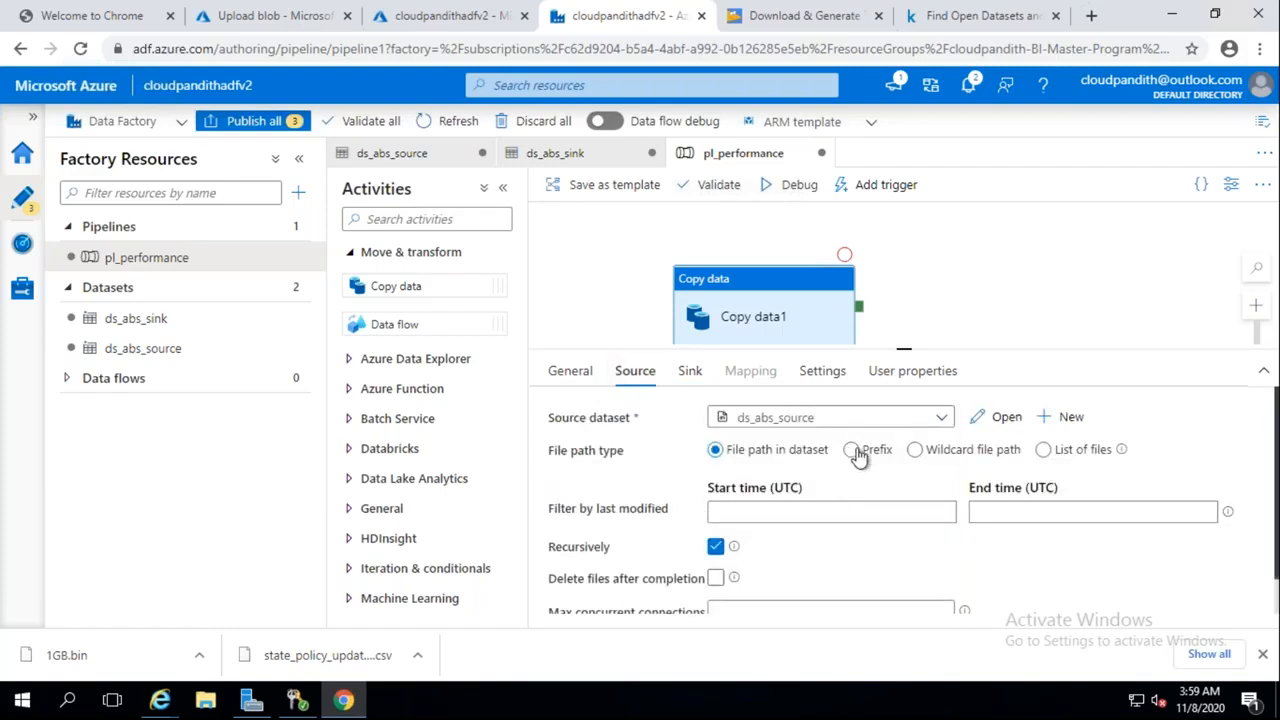
{"action": "left_click", "coordinate": [914, 451]}
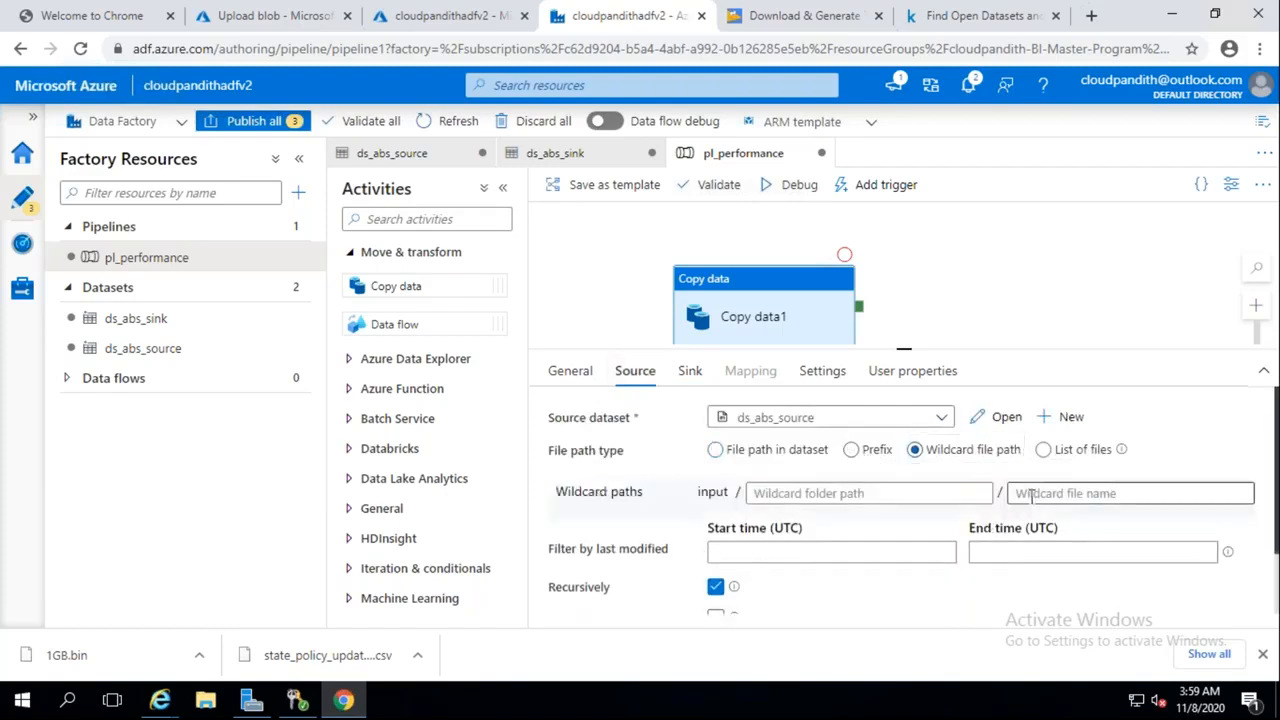
{"action": "left_click", "coordinate": [1032, 494]}
{"action": "type", "text": "*"}
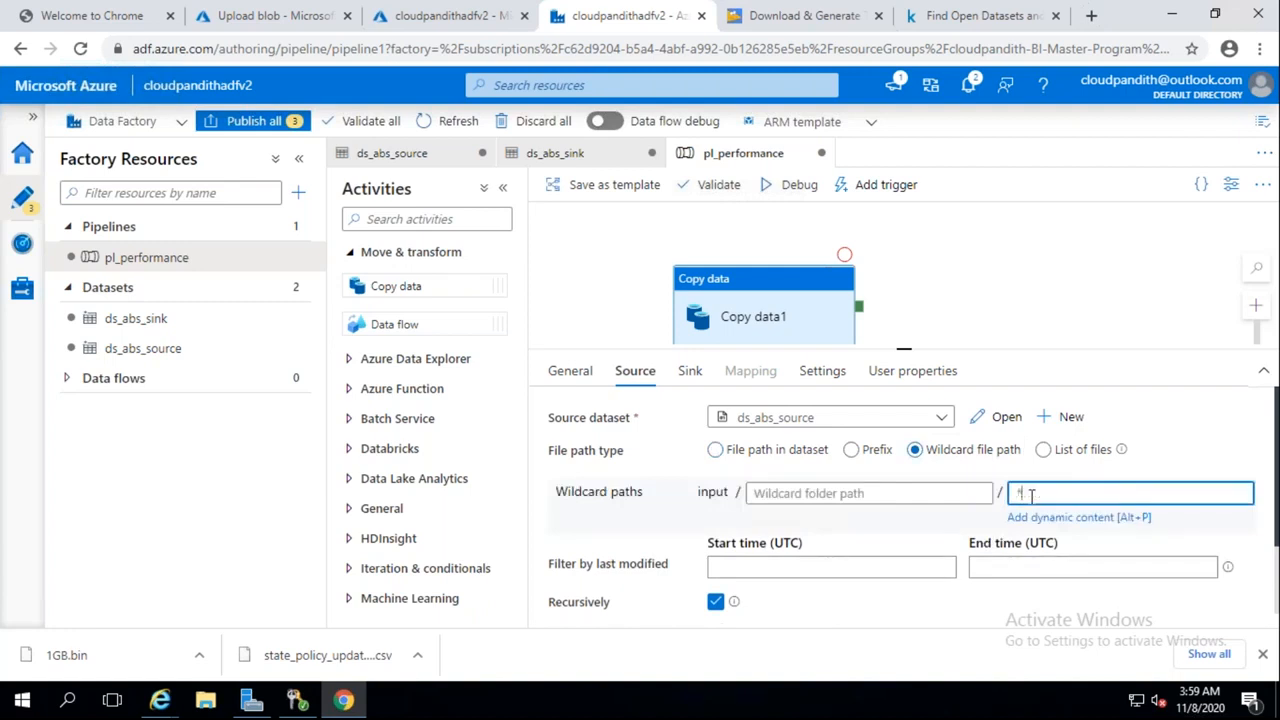
Rename the copy activity to copy_eastus_eastus
{"action": "left_click", "coordinate": [560, 383]}
{"action": "left_click_drag", "start_coordinate": [780, 416], "coordinate": [707, 417]}
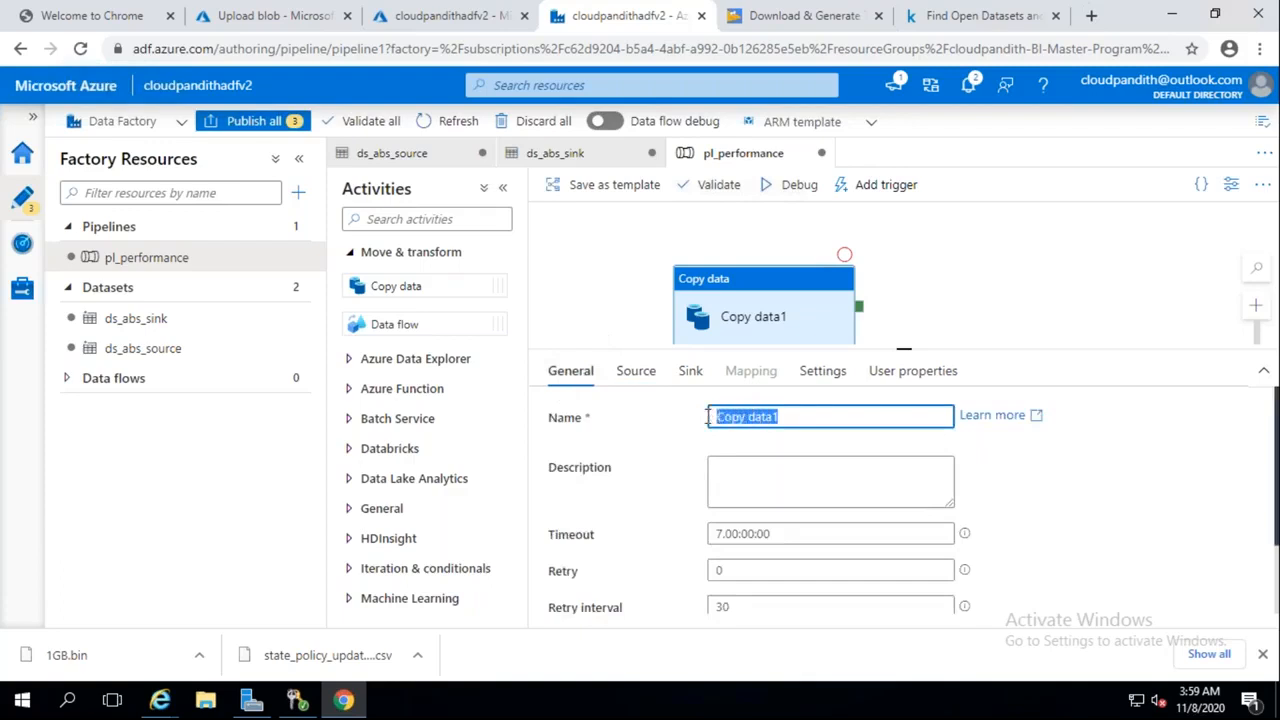
{"action": "type", "text": "copy_east_eastus"}
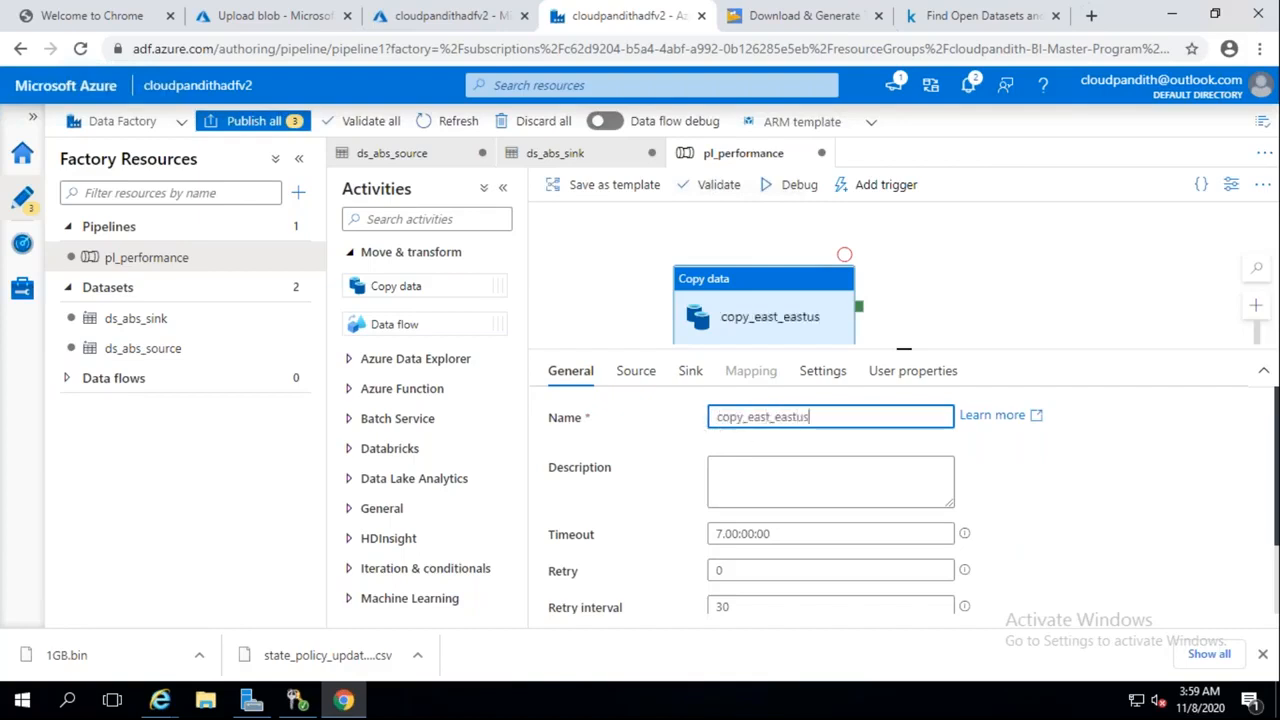
{"action": "left_click", "coordinate": [770, 418]}
{"action": "type", "text": "us"}
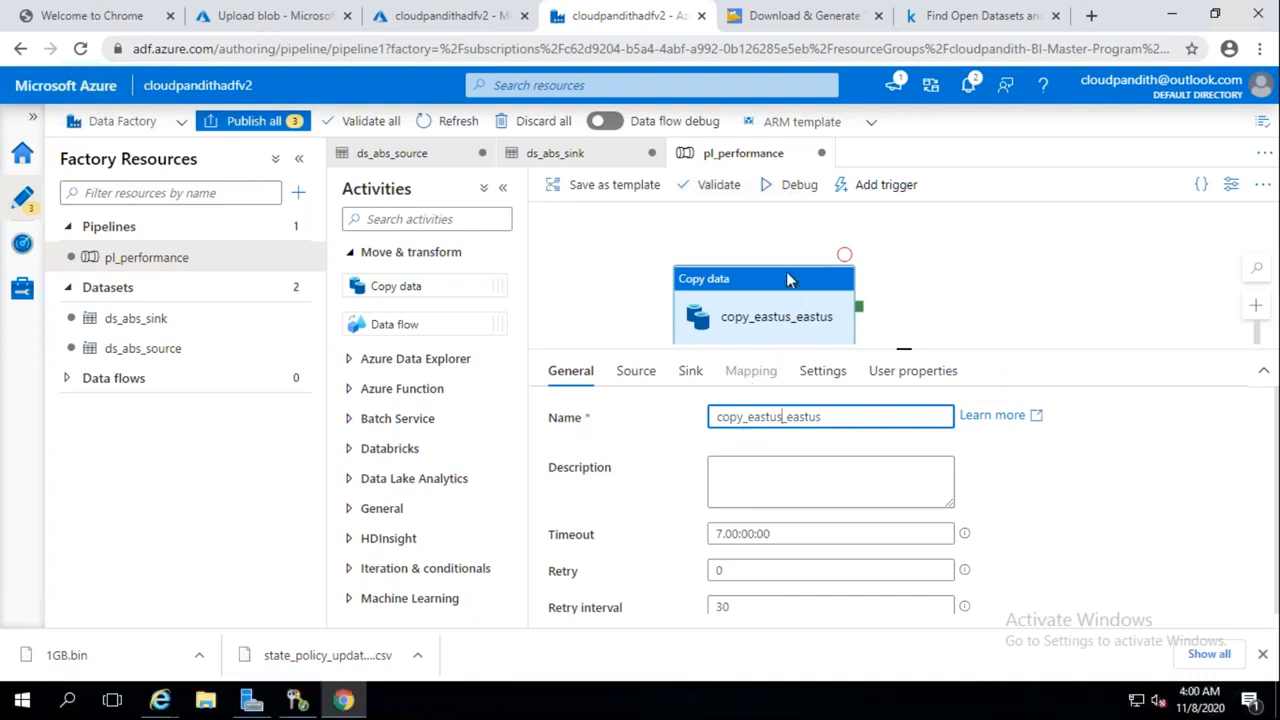
Finish the copy activity rename and view the completed 1000 MiB 1GB.bin upload in the input container
{"action": "left_click", "coordinate": [787, 280]}
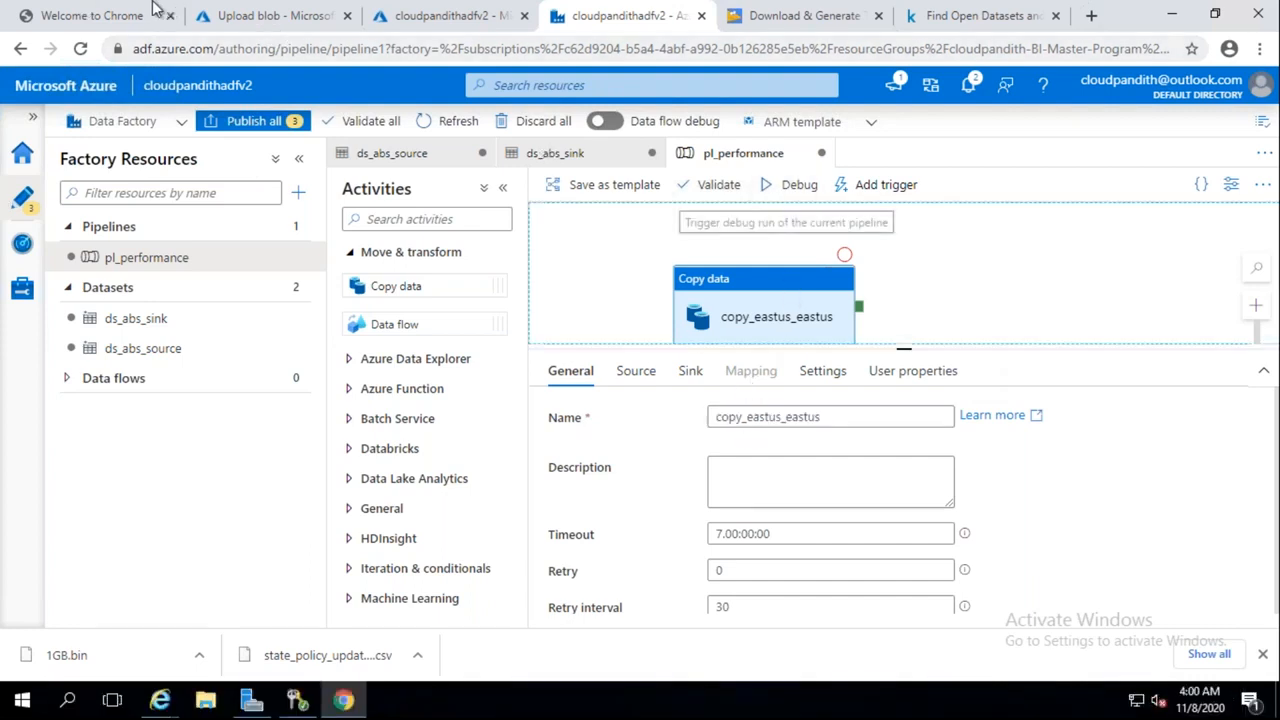
{"action": "left_click", "coordinate": [265, 18]}
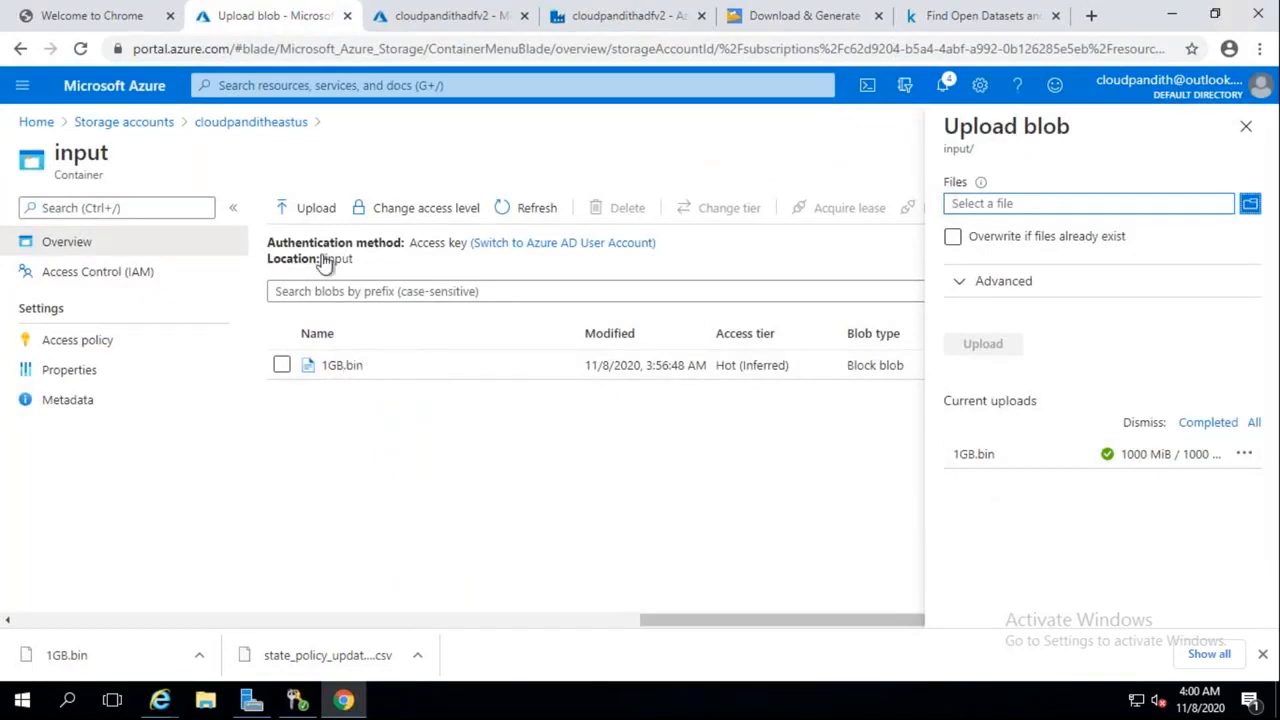
Confirm the output container holds no blobs, then return to pl_performance in Data Factory
{"action": "left_click", "coordinate": [293, 133]}
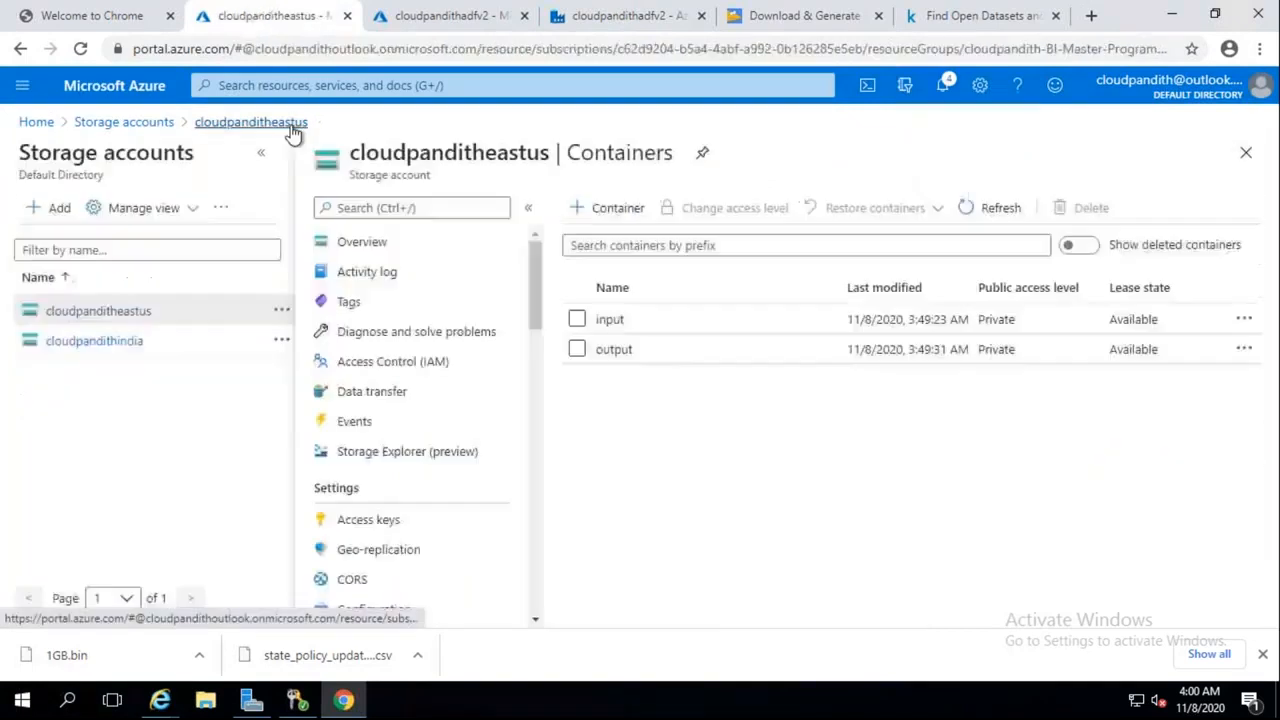
{"action": "left_click", "coordinate": [628, 351]}
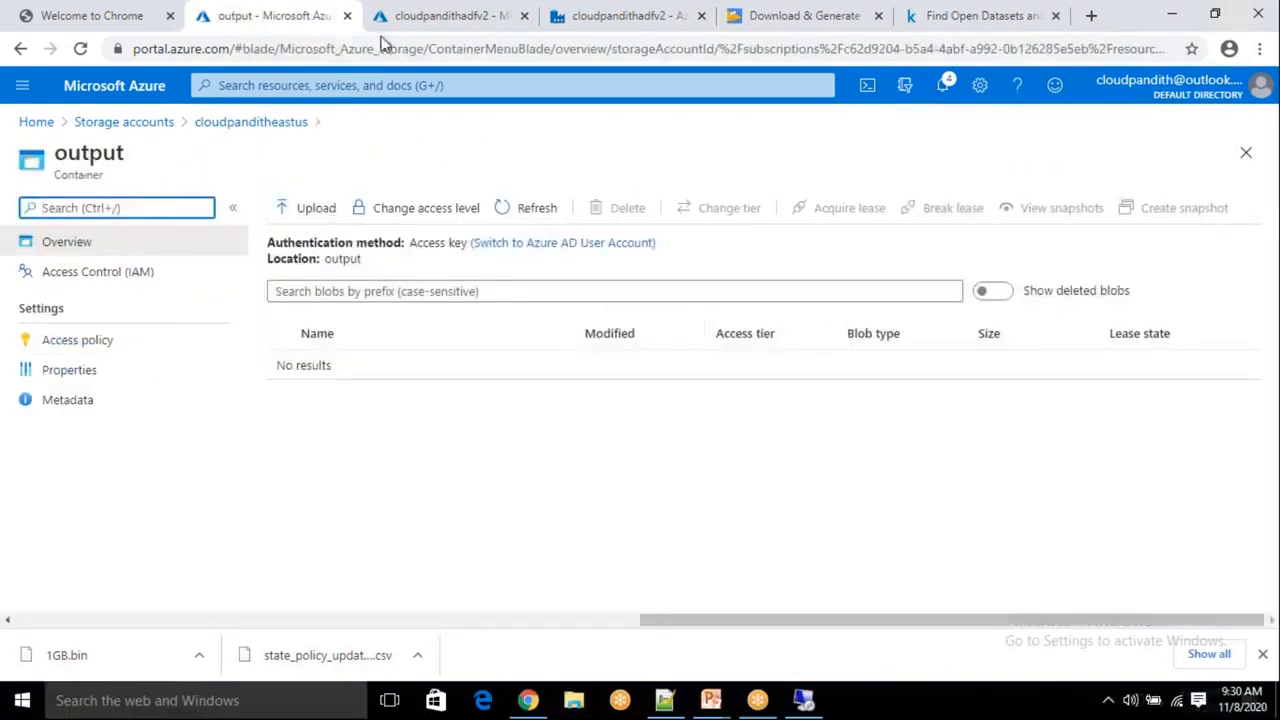
{"action": "left_click", "coordinate": [617, 17]}
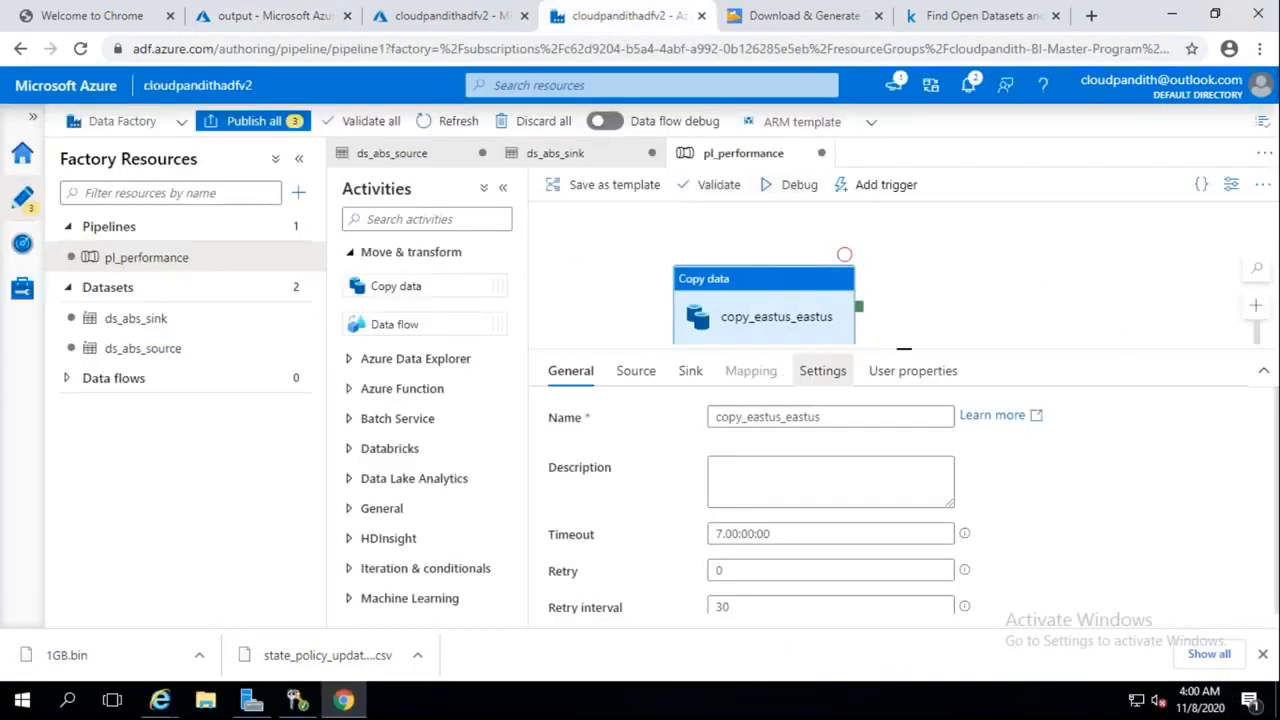
Review the copy activity's Data integration unit options in Settings, leaving it on Auto
{"action": "left_click", "coordinate": [822, 371]}
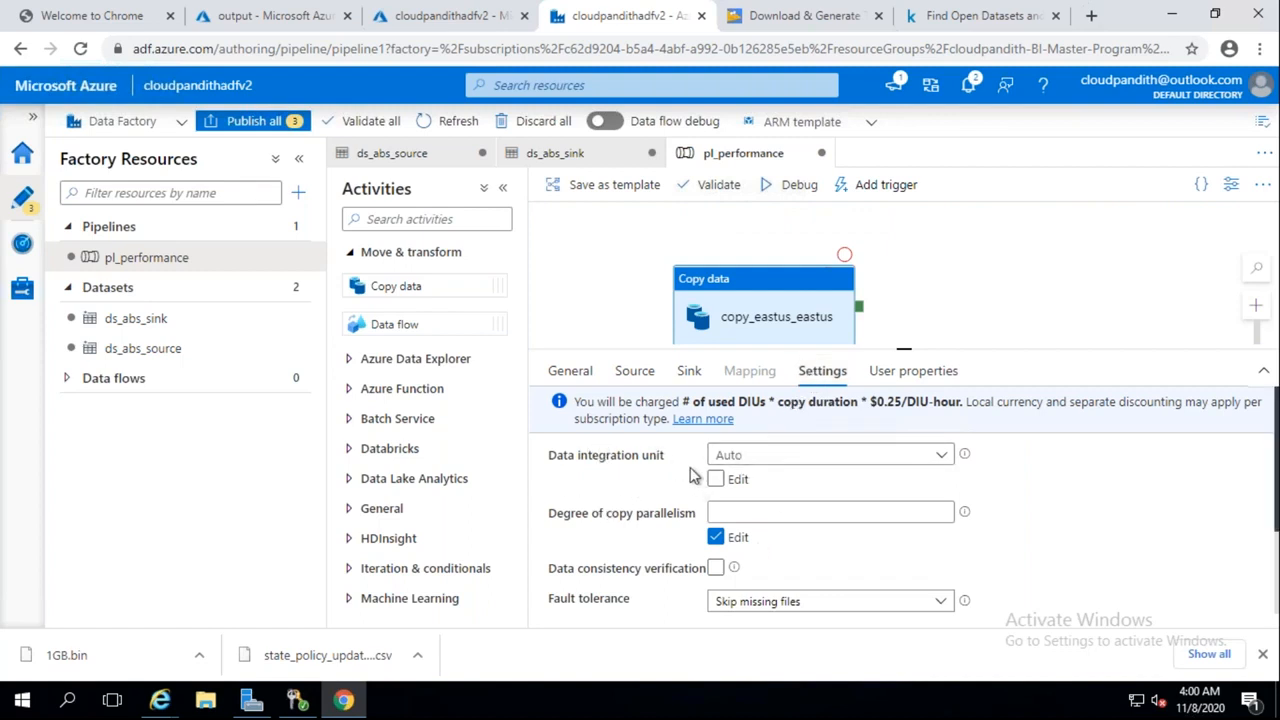
{"action": "left_click", "coordinate": [740, 460]}
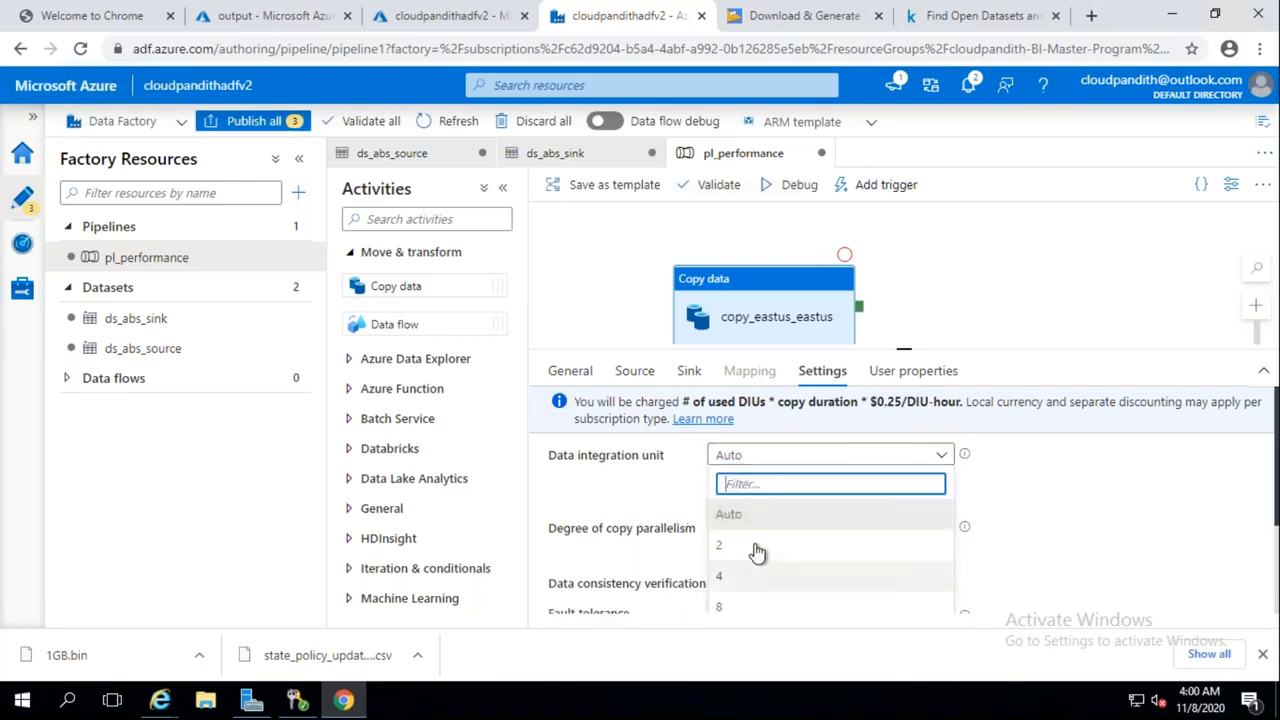
{"action": "scroll", "coordinate": [757, 565], "scroll_direction": "down", "scroll_amount": 2}
{"action": "scroll", "coordinate": [742, 540], "scroll_direction": "up", "scroll_amount": 2}
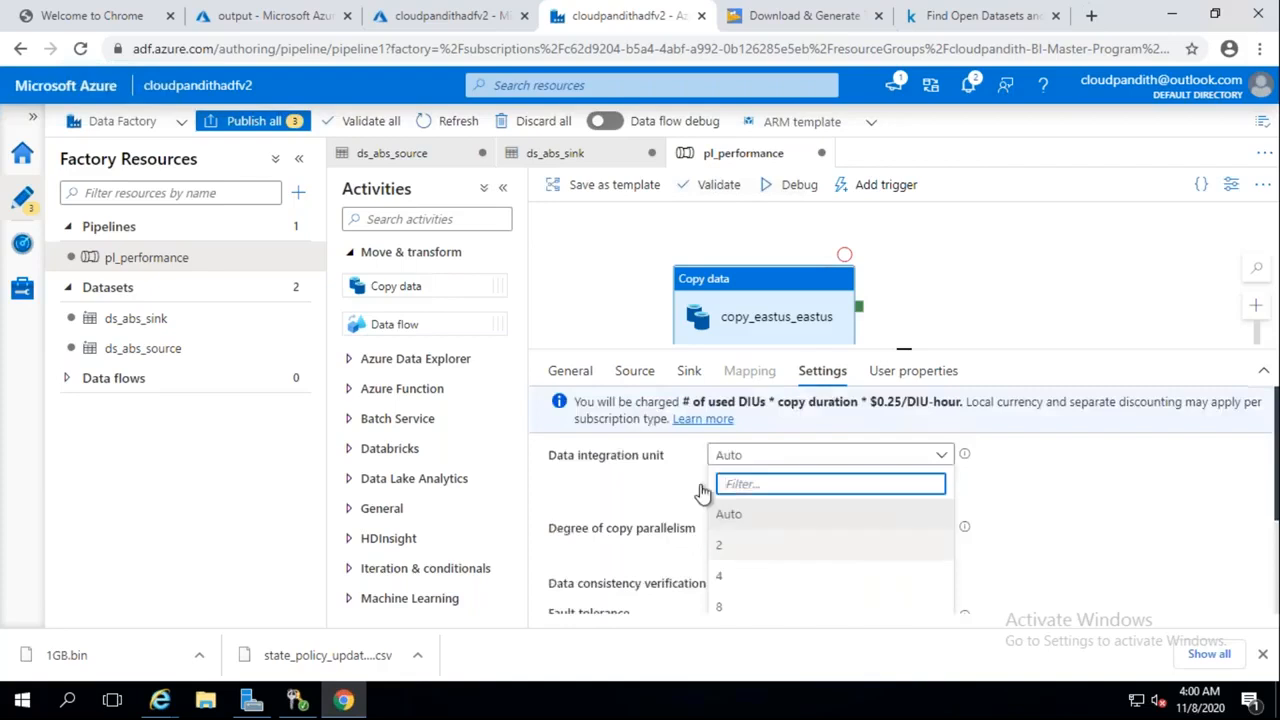
{"action": "scroll", "coordinate": [731, 462], "scroll_direction": "down", "scroll_amount": 2}
{"action": "left_click", "coordinate": [654, 474]}
{"action": "scroll", "coordinate": [655, 475], "scroll_direction": "up", "scroll_amount": 2}
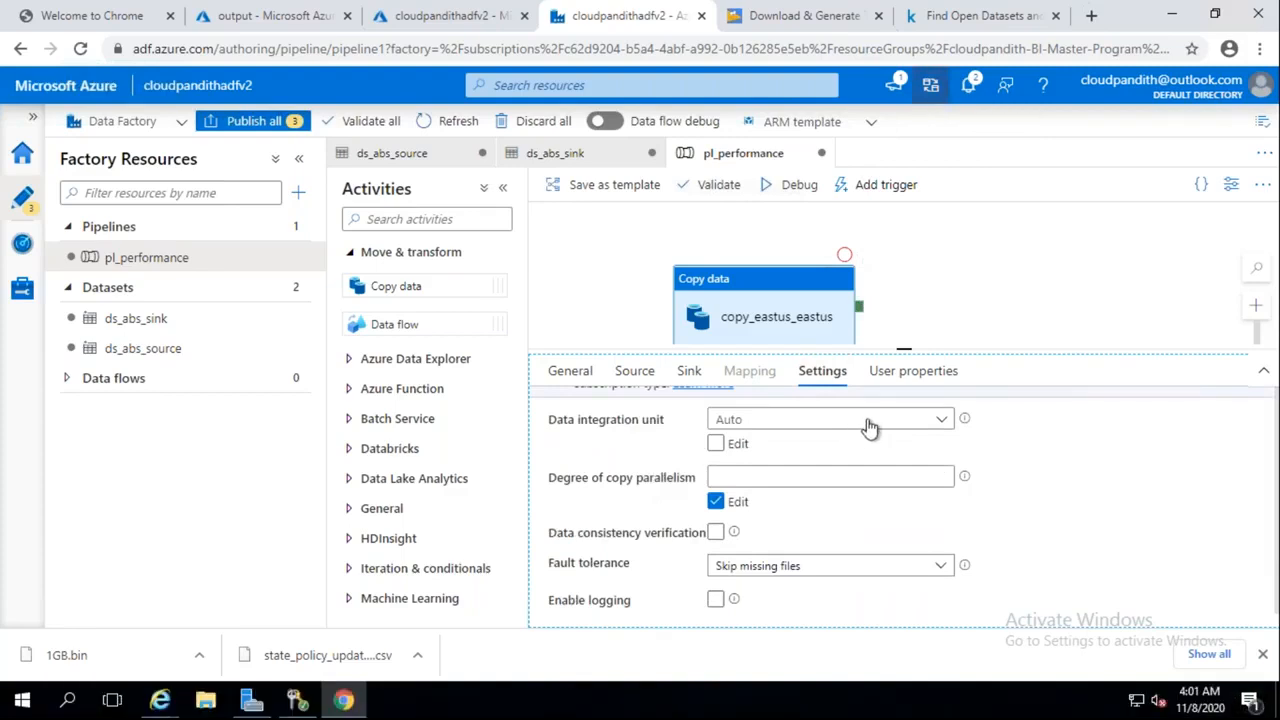
{"action": "left_click", "coordinate": [869, 427]}
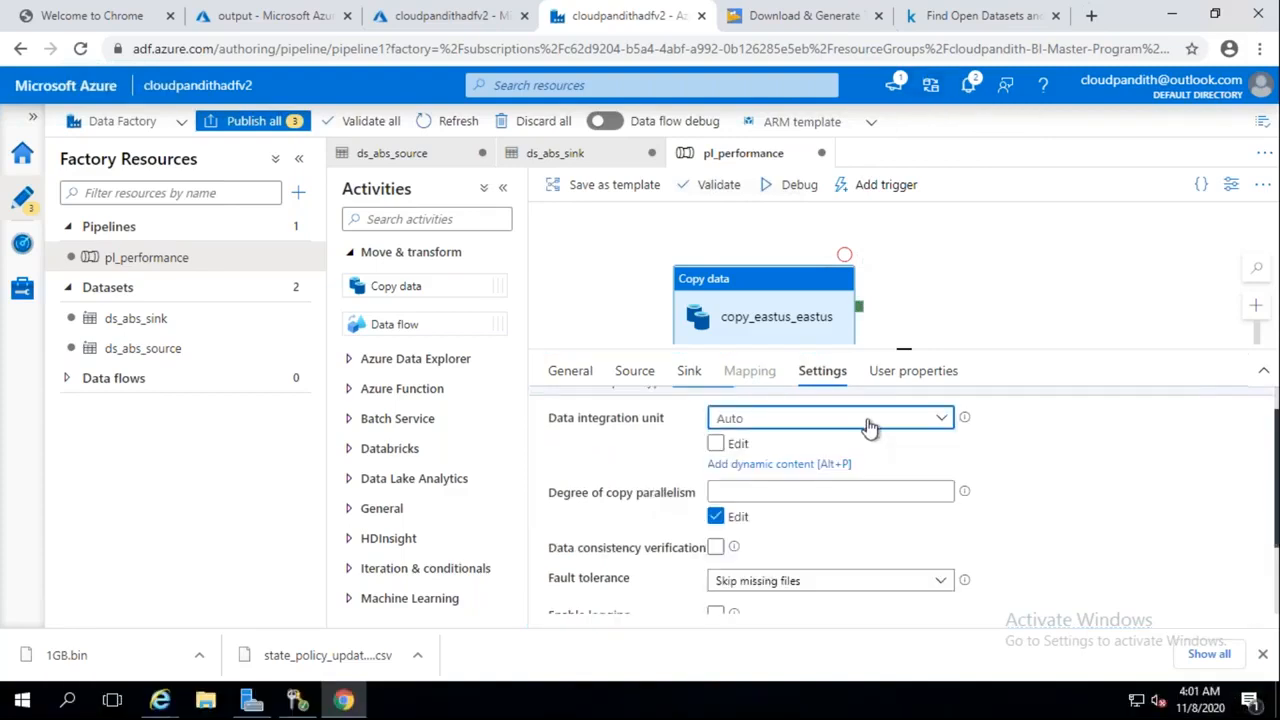
{"action": "left_click", "coordinate": [869, 427]}
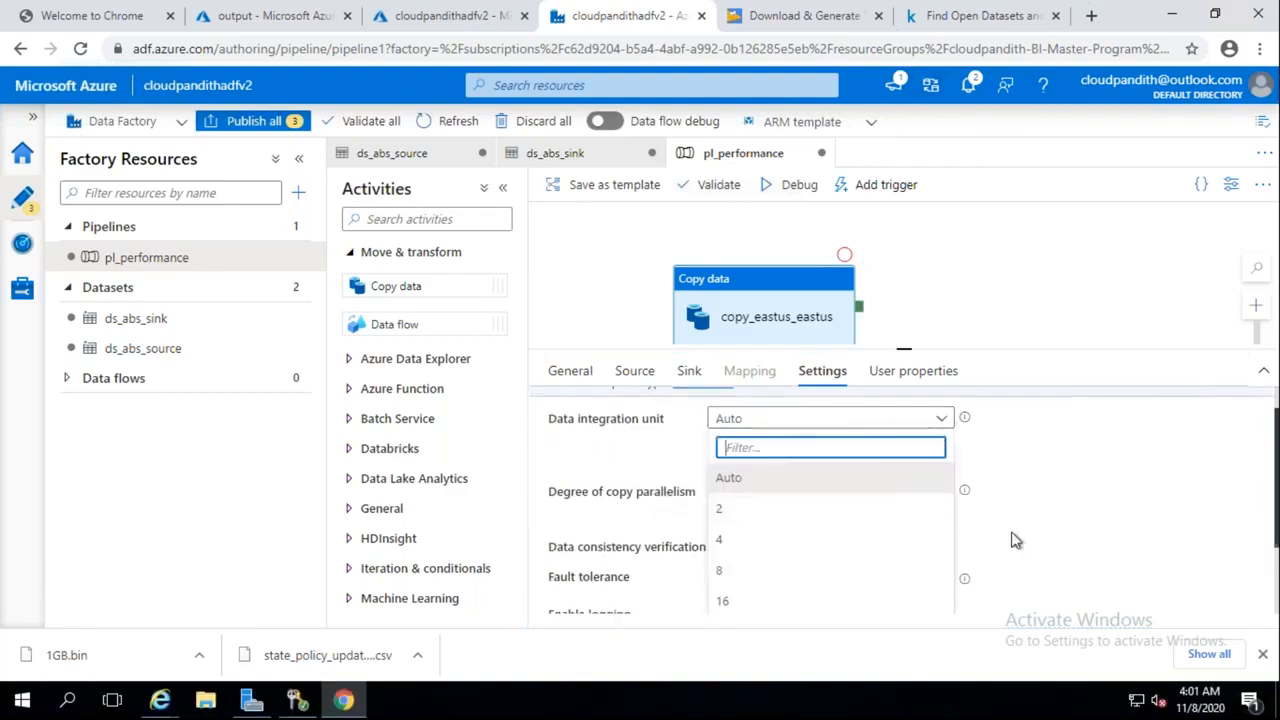
{"action": "scroll", "coordinate": [844, 546], "scroll_direction": "down", "scroll_amount": 1}
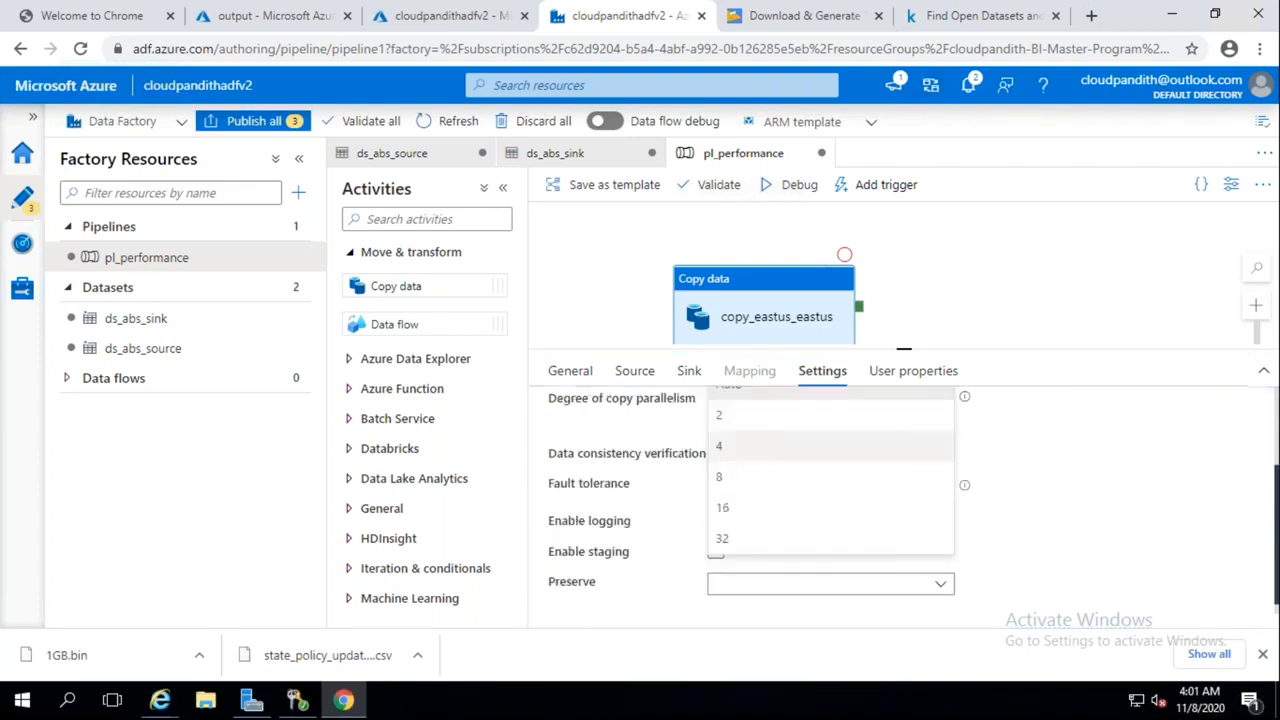
{"action": "left_click", "coordinate": [1007, 505]}
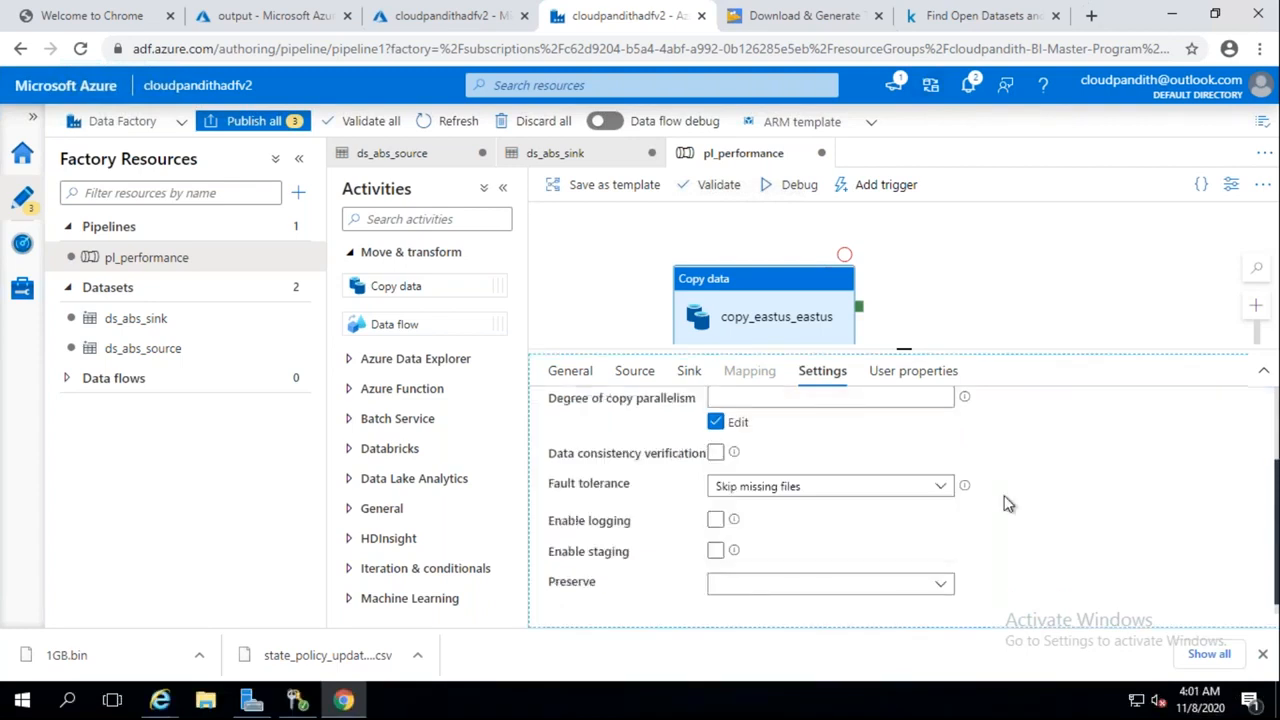
{"action": "scroll", "coordinate": [1004, 500], "scroll_direction": "up", "scroll_amount": 1}
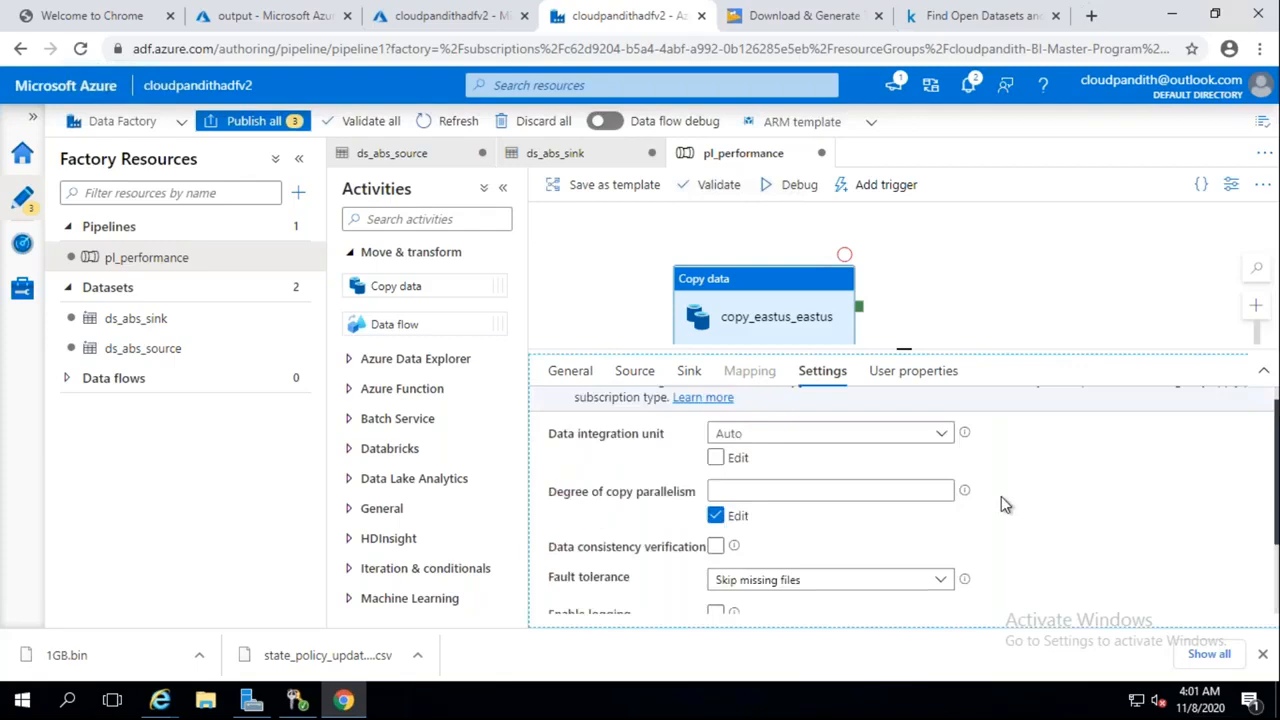
Uncheck Edit for Degree of copy parallelism and browse its preset degree values
{"action": "left_click", "coordinate": [715, 512]}
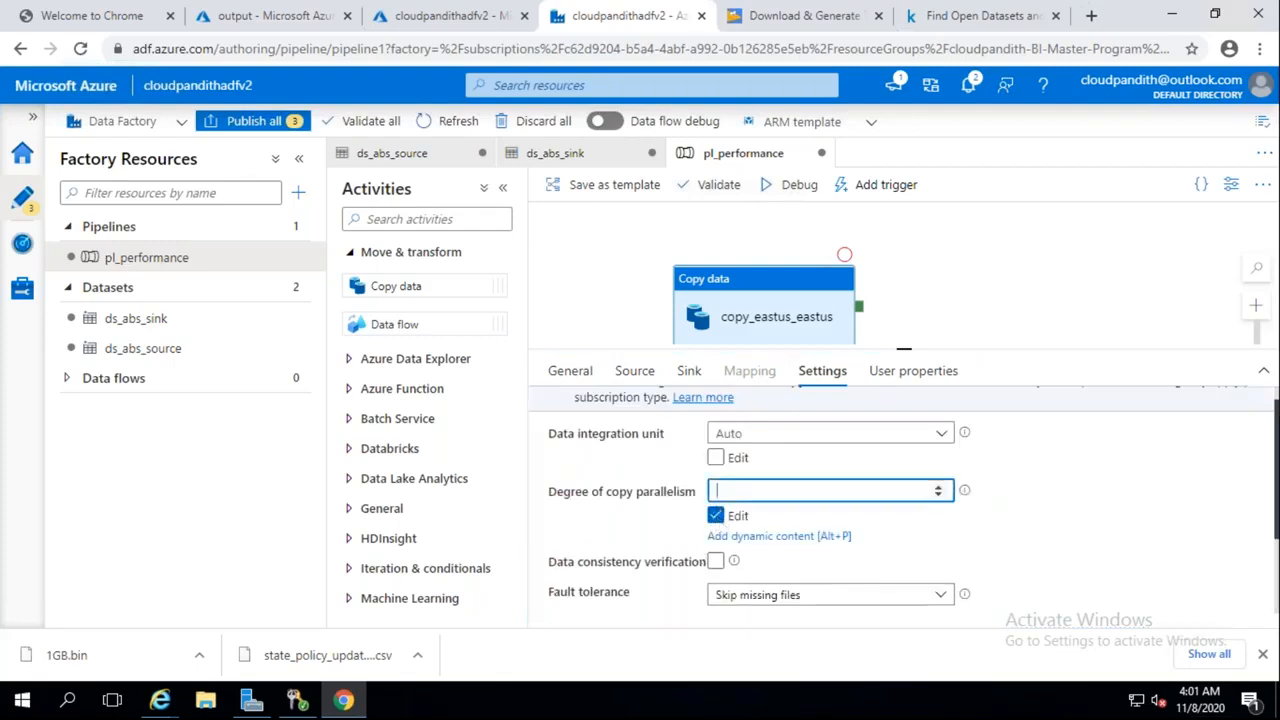
{"action": "left_click", "coordinate": [757, 495]}
{"action": "scroll", "coordinate": [760, 520], "scroll_direction": "down", "scroll_amount": 3}
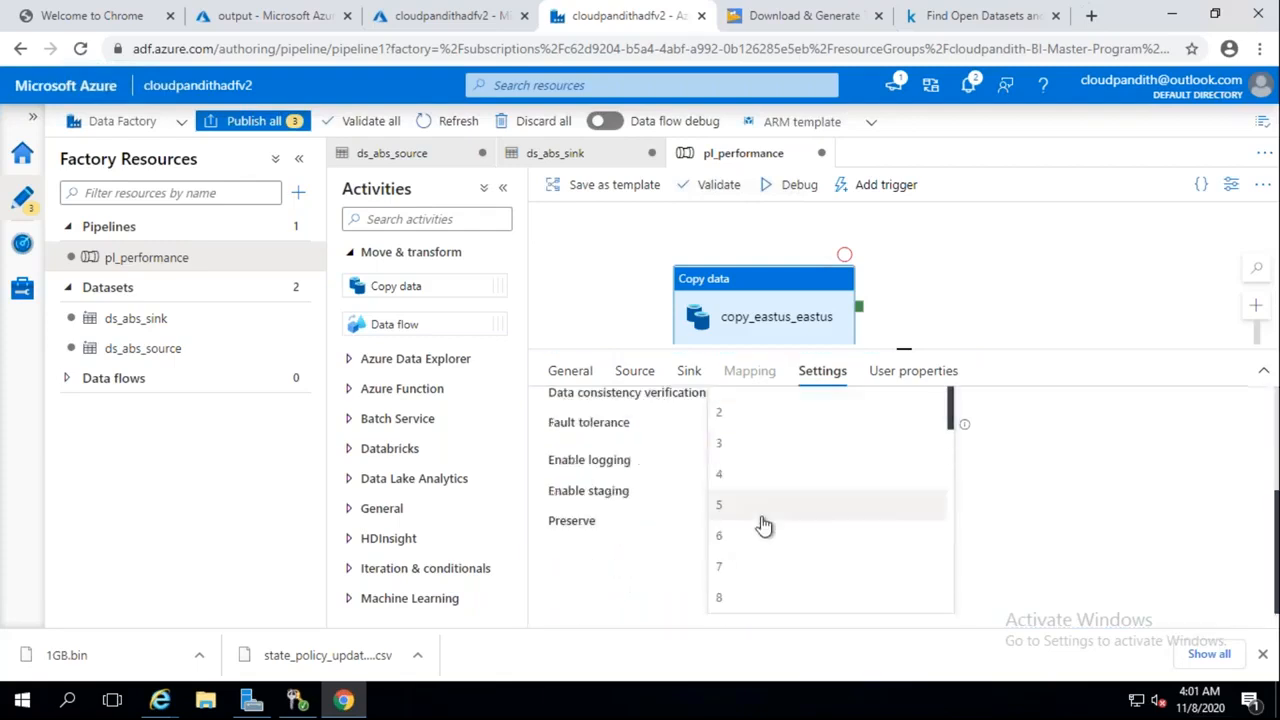
{"action": "scroll", "coordinate": [760, 545], "scroll_direction": "down", "scroll_amount": 3}
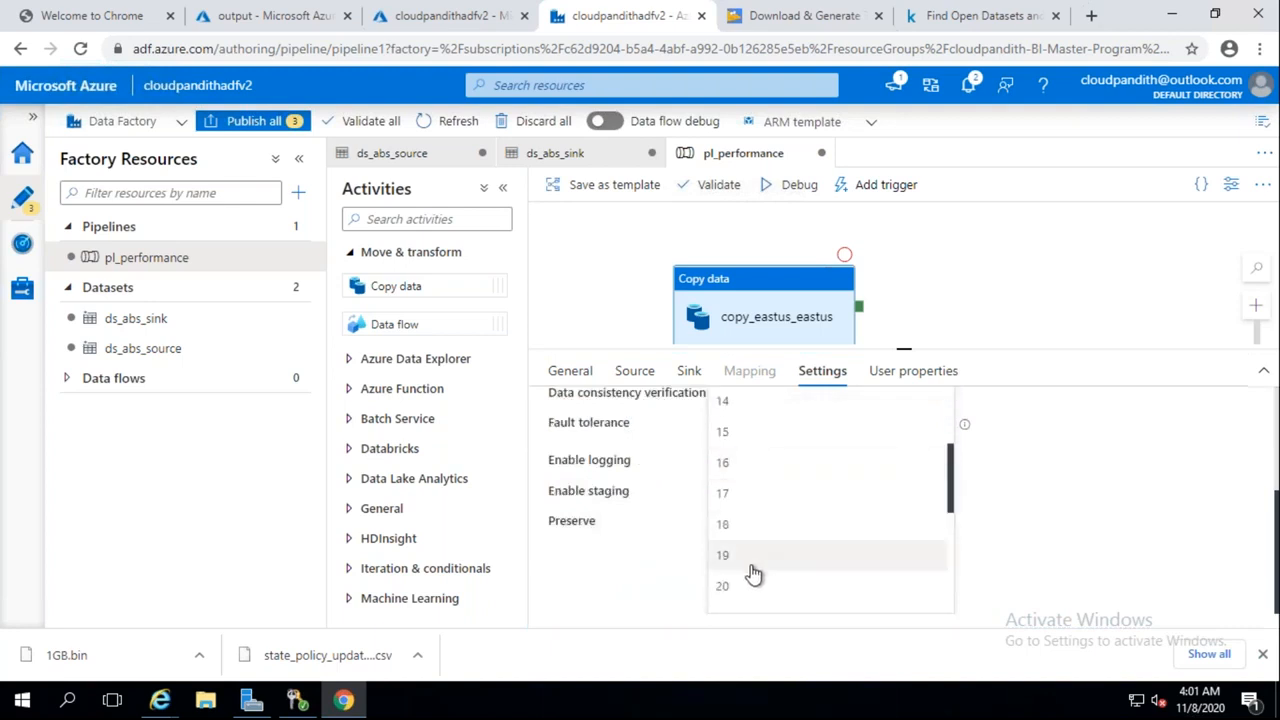
{"action": "scroll", "coordinate": [752, 570], "scroll_direction": "down", "scroll_amount": 4}
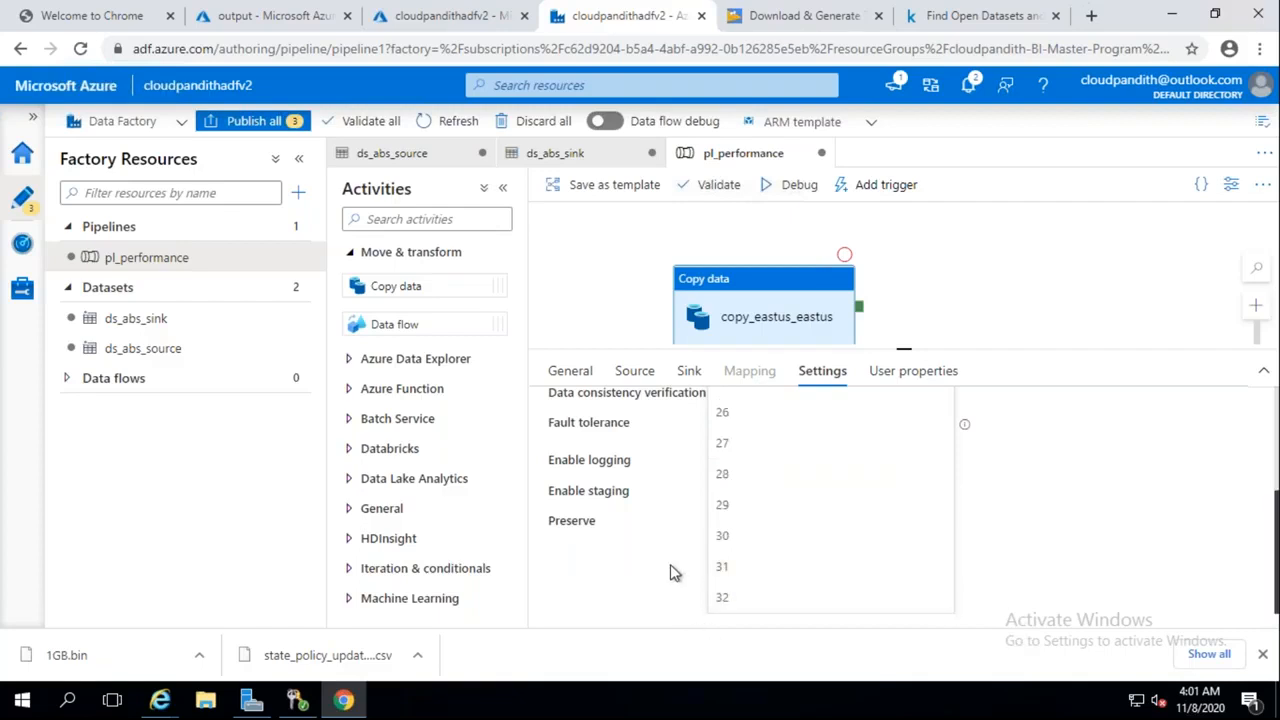
{"action": "scroll", "coordinate": [671, 565], "scroll_direction": "up", "scroll_amount": 3}
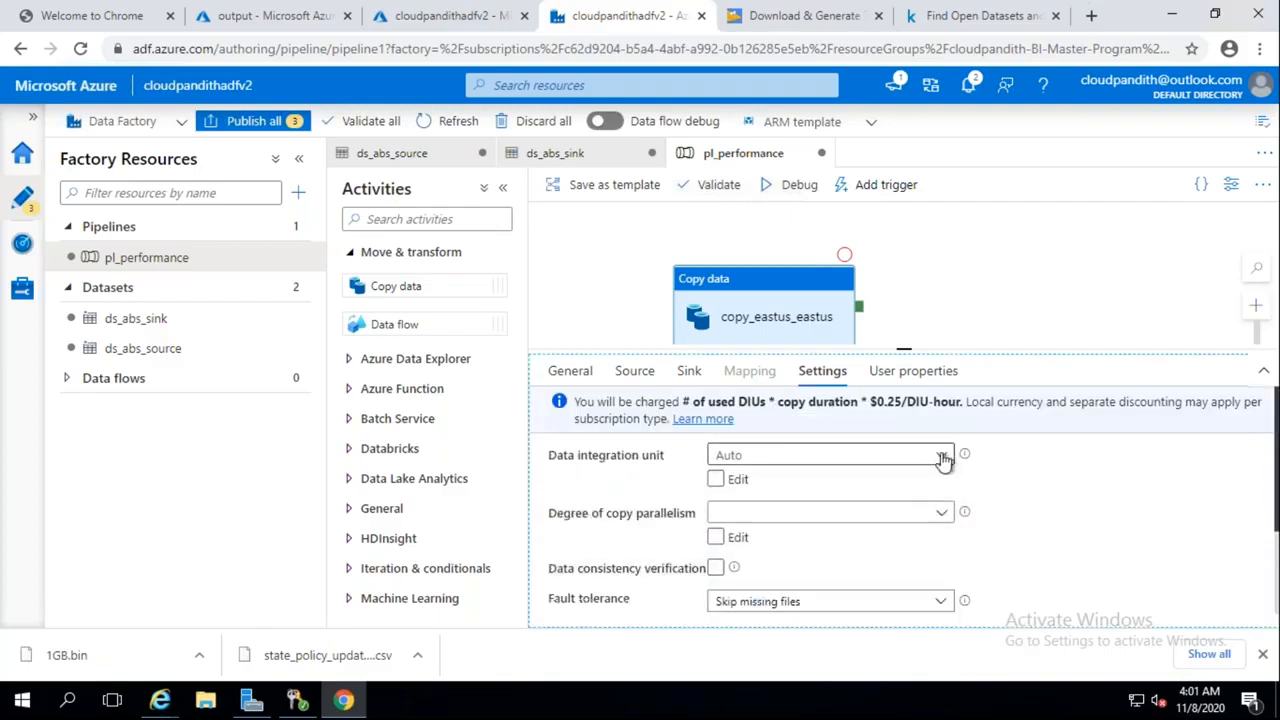
Filter the DIU and parallelism lists without choosing, then toggle Data consistency verification on and off
{"action": "left_click", "coordinate": [785, 458]}
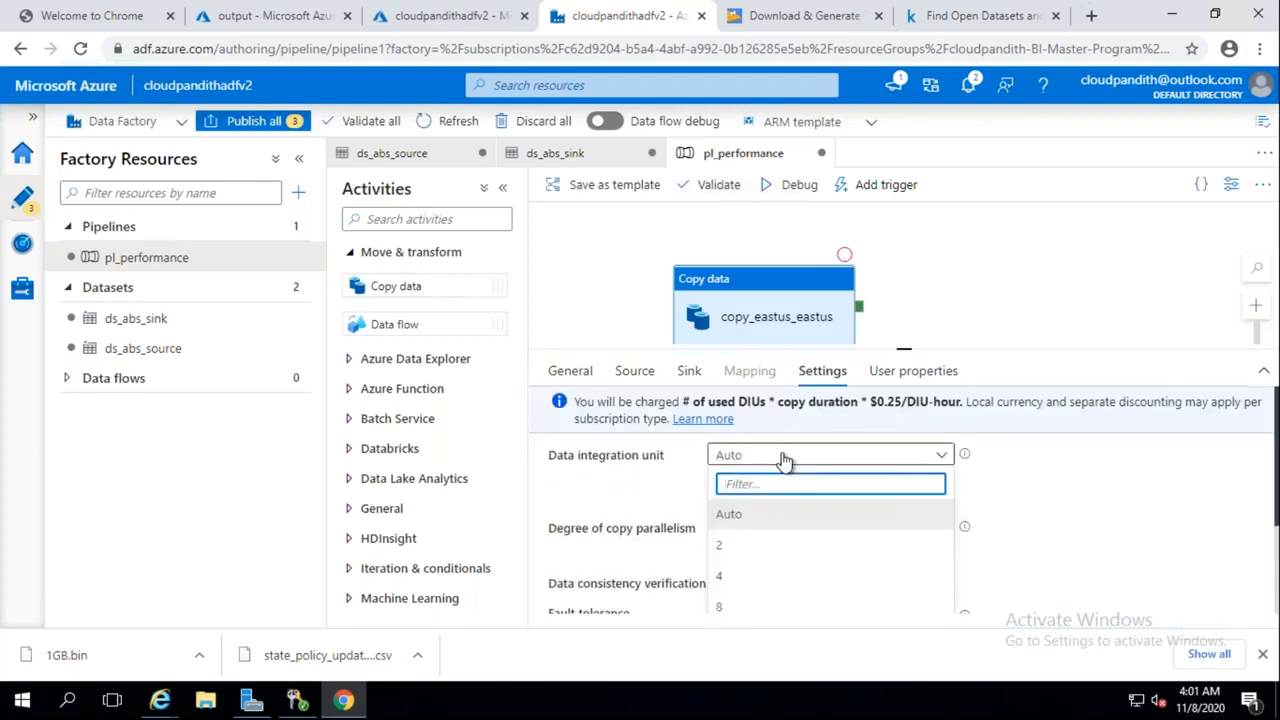
{"action": "type", "text": "2"}
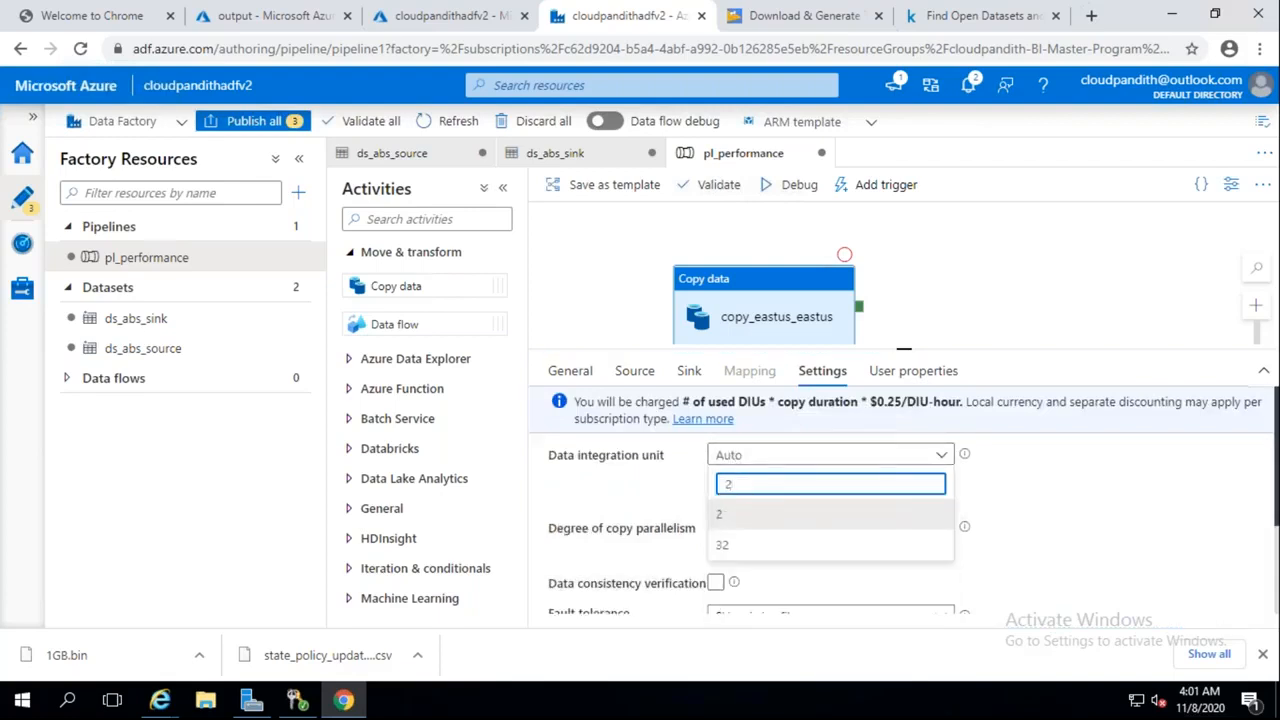
{"action": "key", "text": "BackSpace"}
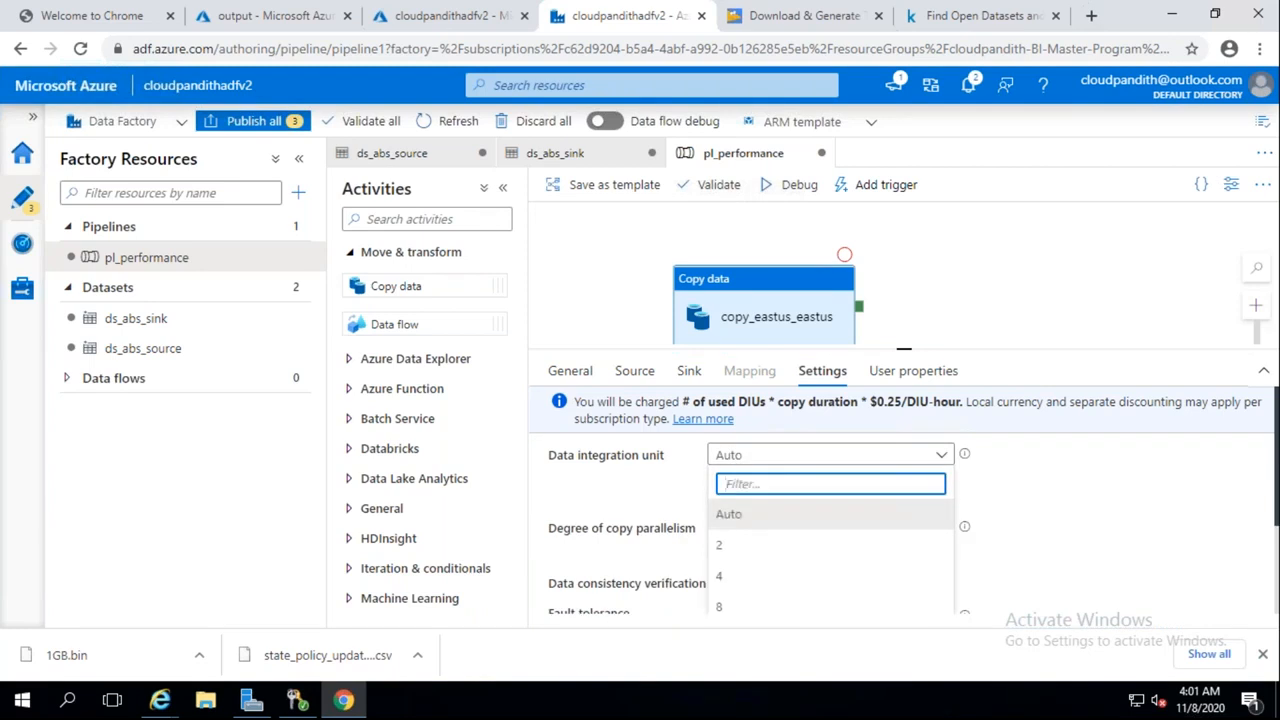
{"action": "left_click", "coordinate": [674, 486]}
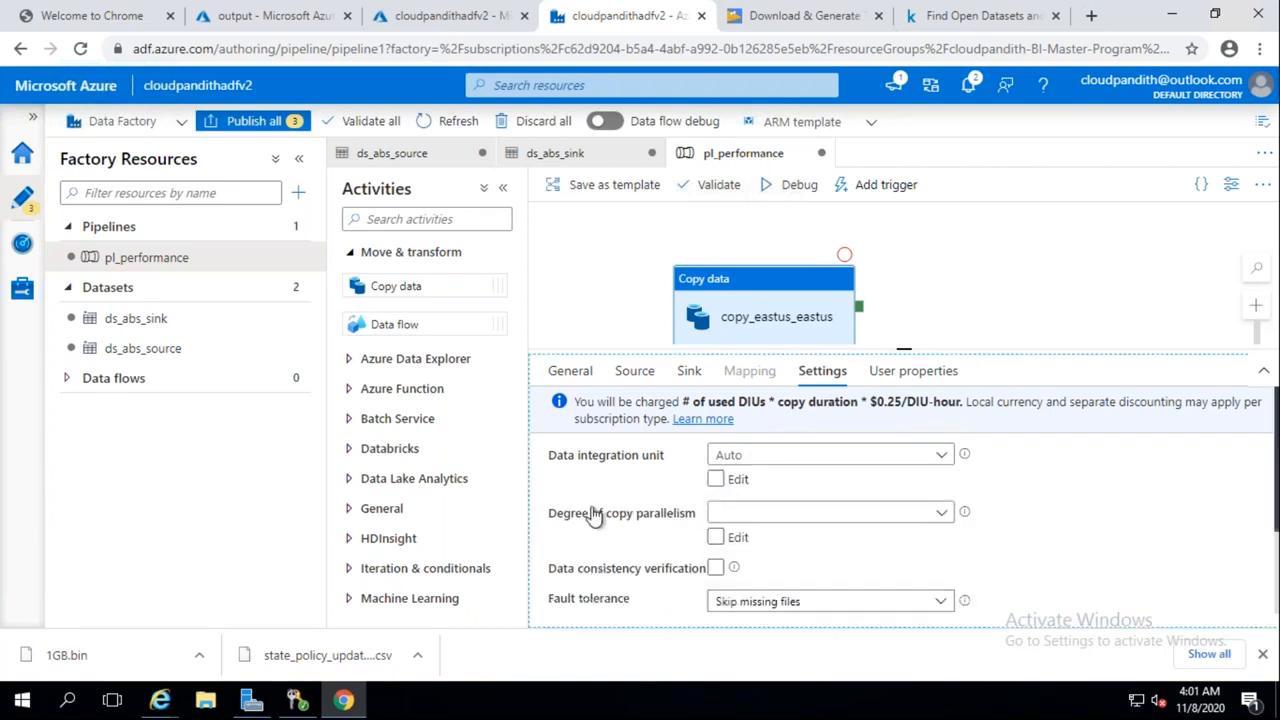
{"action": "left_click", "coordinate": [753, 517]}
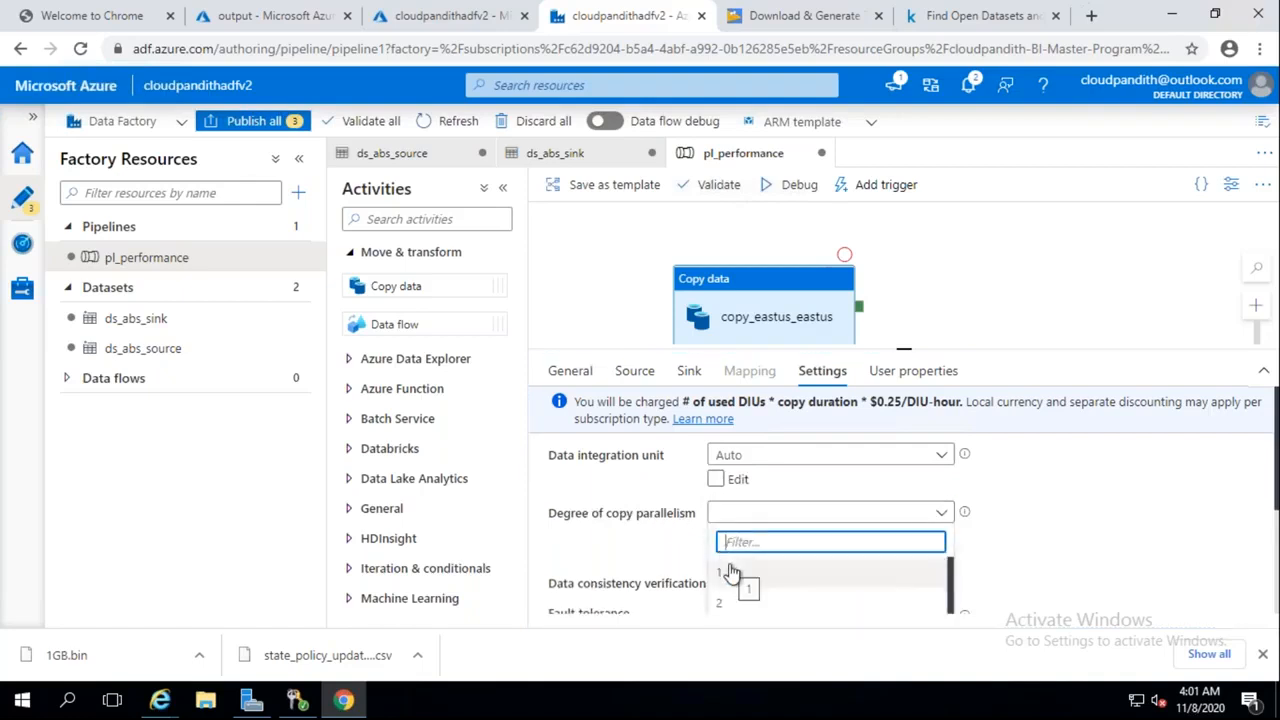
{"action": "type", "text": "3"}
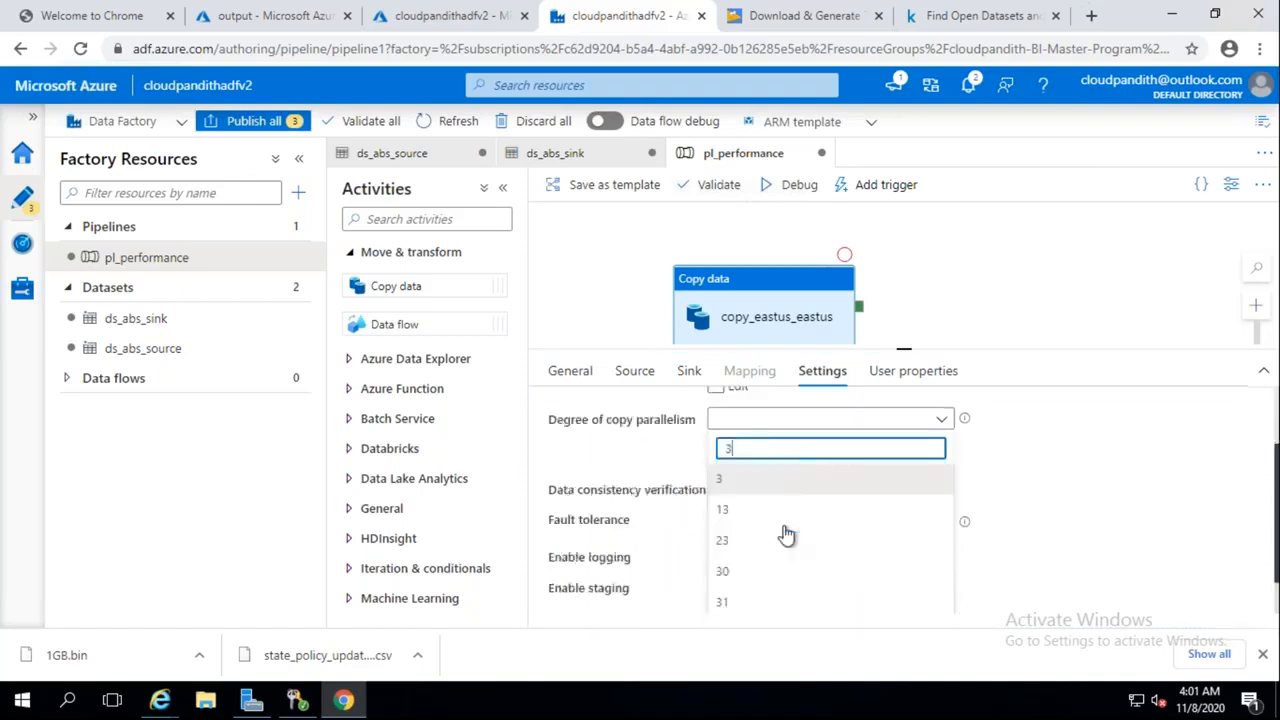
{"action": "scroll", "coordinate": [760, 560], "scroll_direction": "down", "scroll_amount": 1}
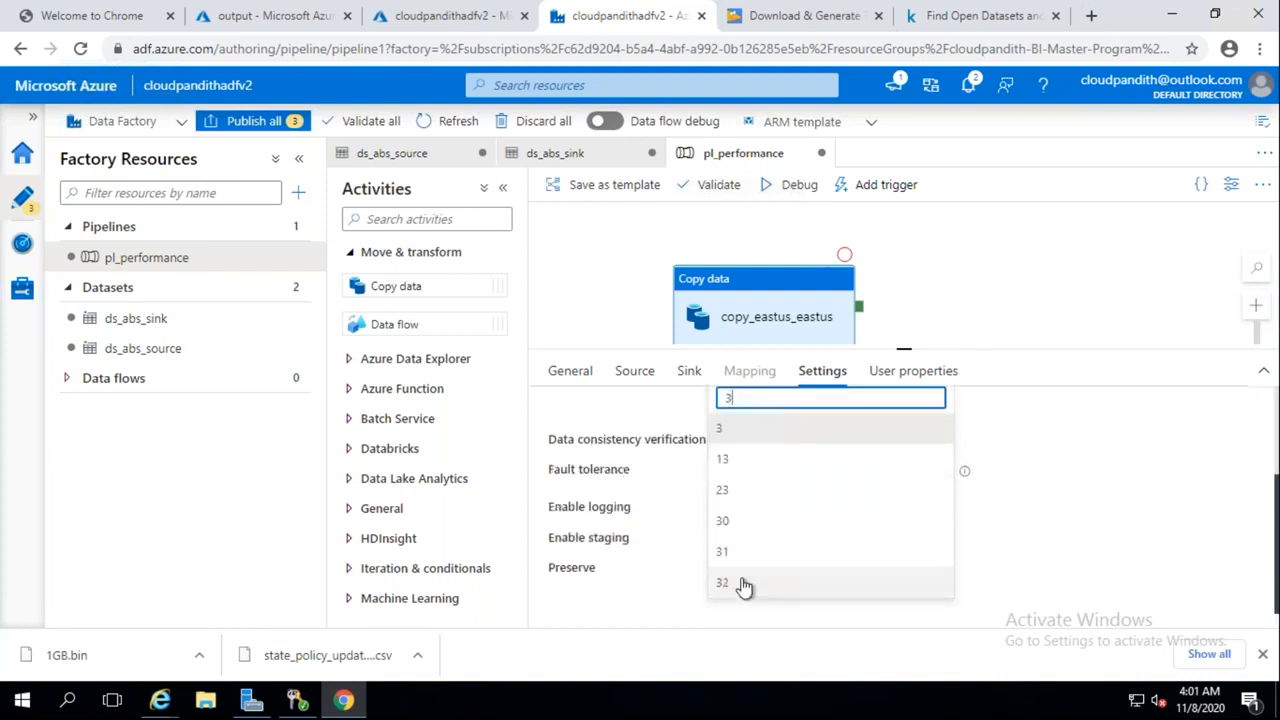
{"action": "left_click", "coordinate": [1090, 461]}
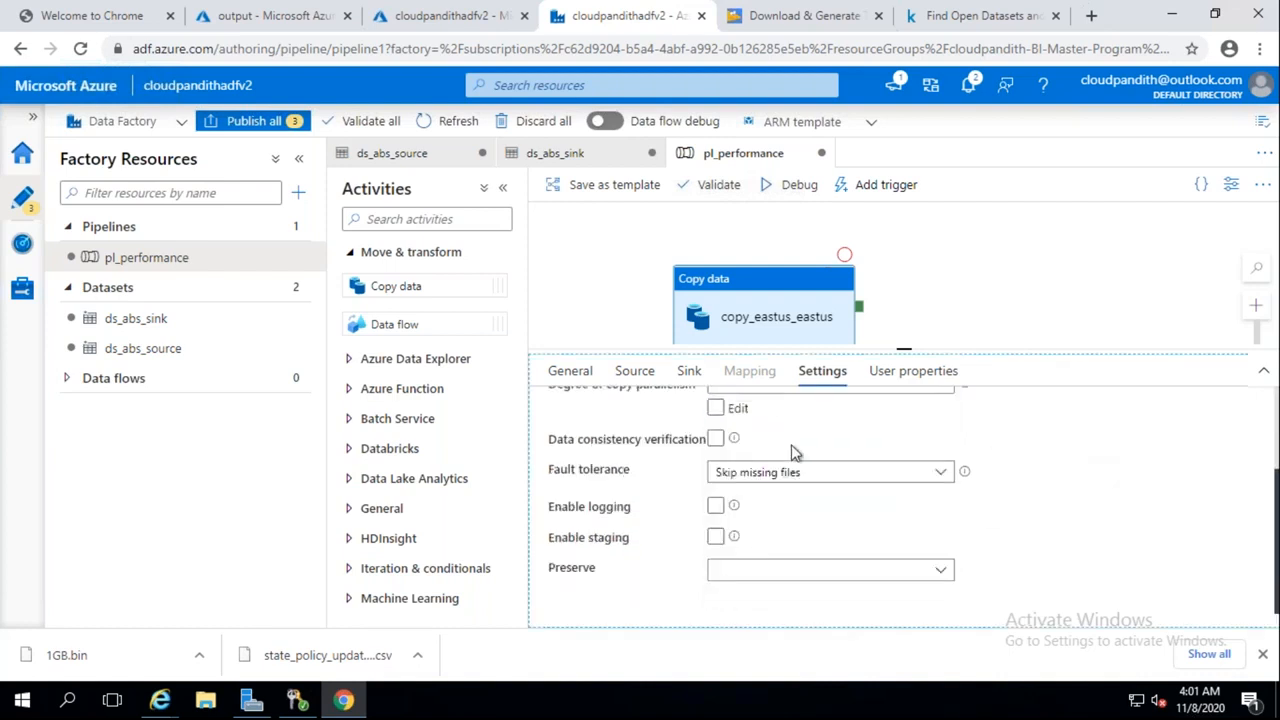
{"action": "scroll", "coordinate": [810, 456], "scroll_direction": "up", "scroll_amount": 3}
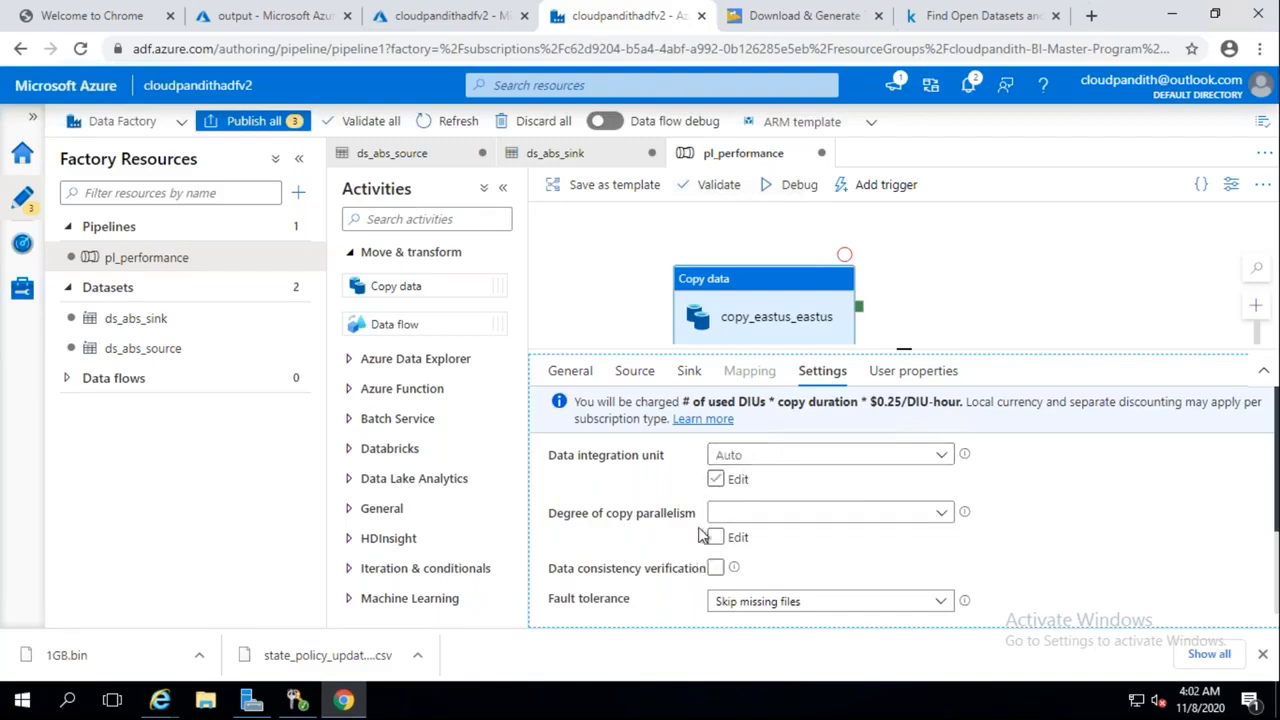
{"action": "left_click", "coordinate": [715, 567]}
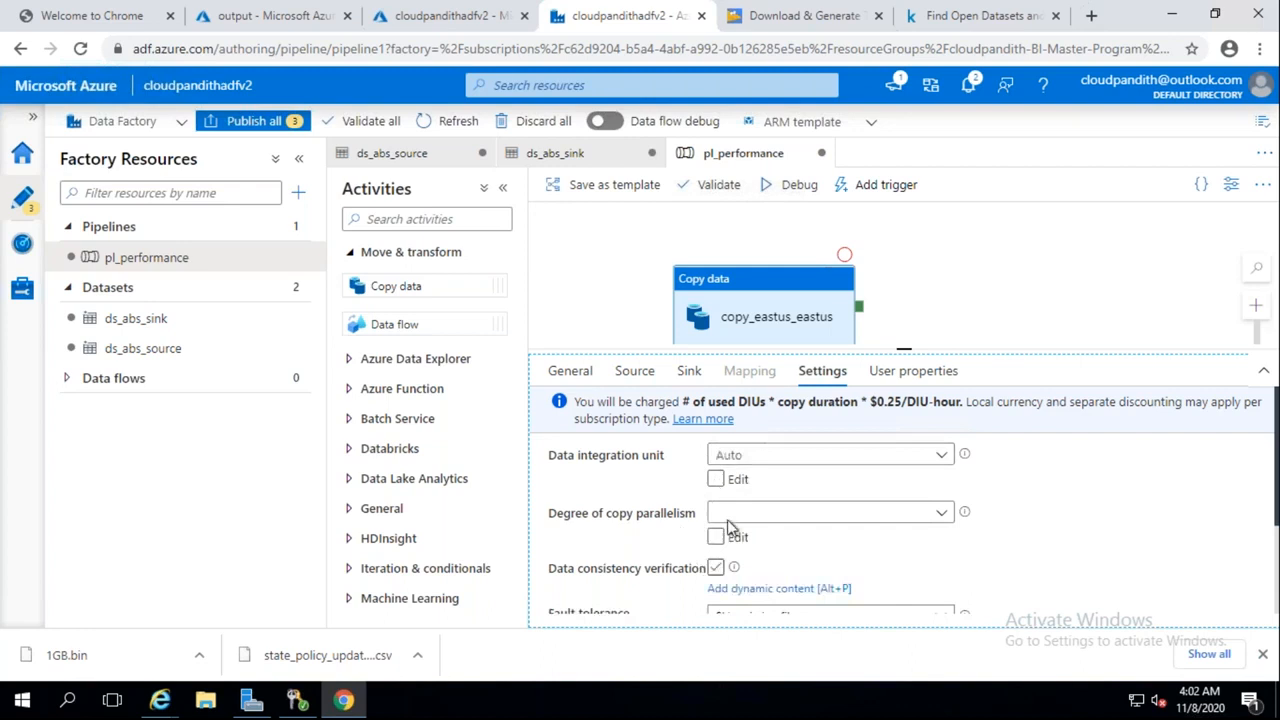
{"action": "left_click", "coordinate": [716, 567]}
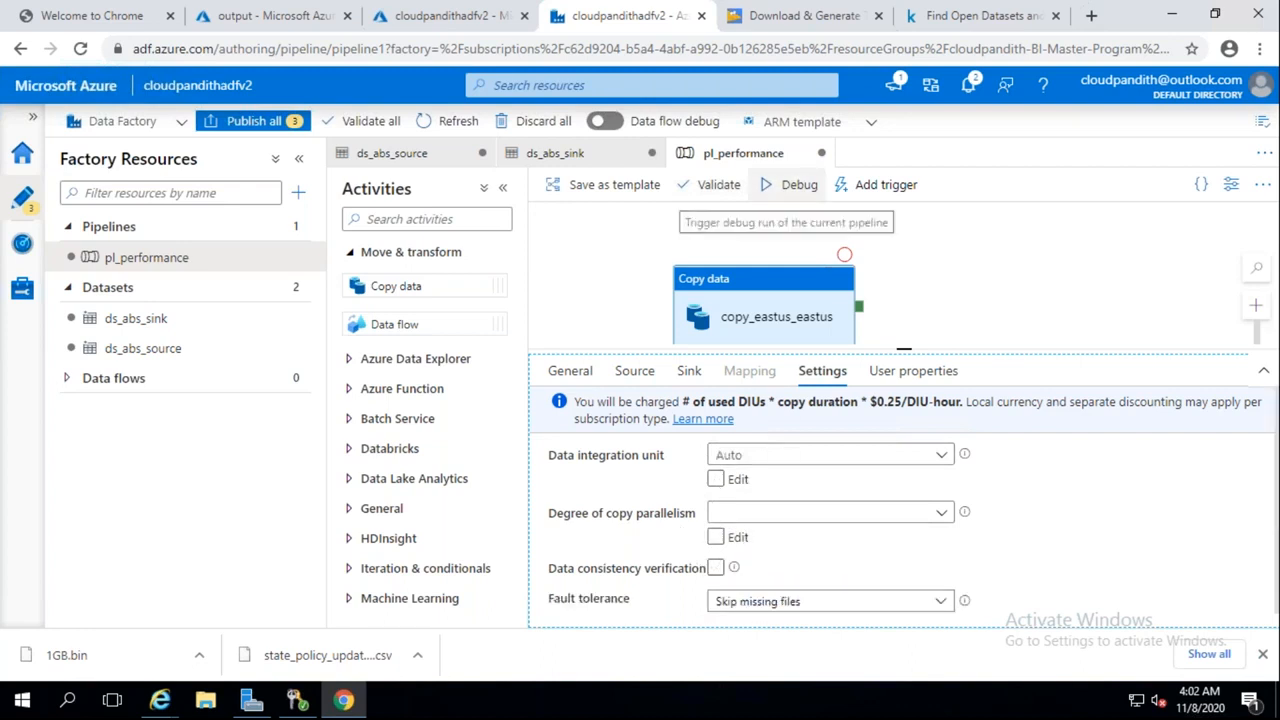
Start a debug run of pl_performance and check copy_eastus_eastus's status
{"action": "left_click", "coordinate": [795, 185]}
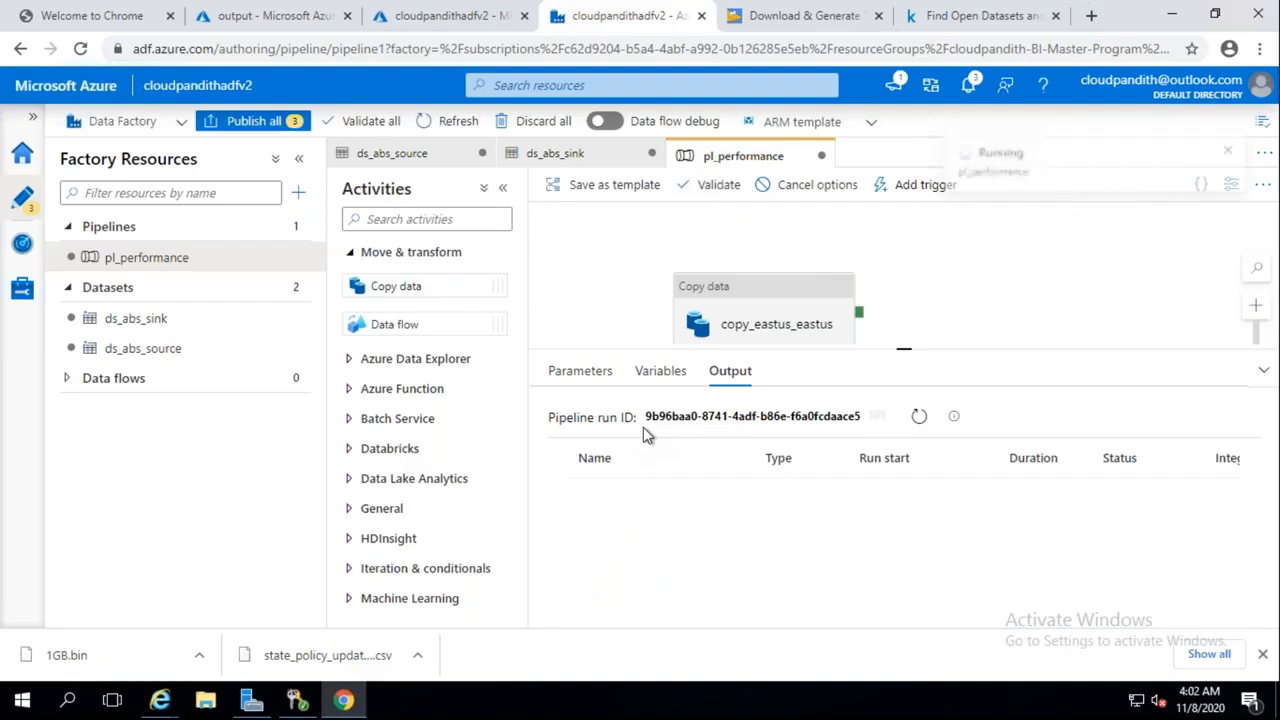
{"action": "left_click", "coordinate": [919, 418]}
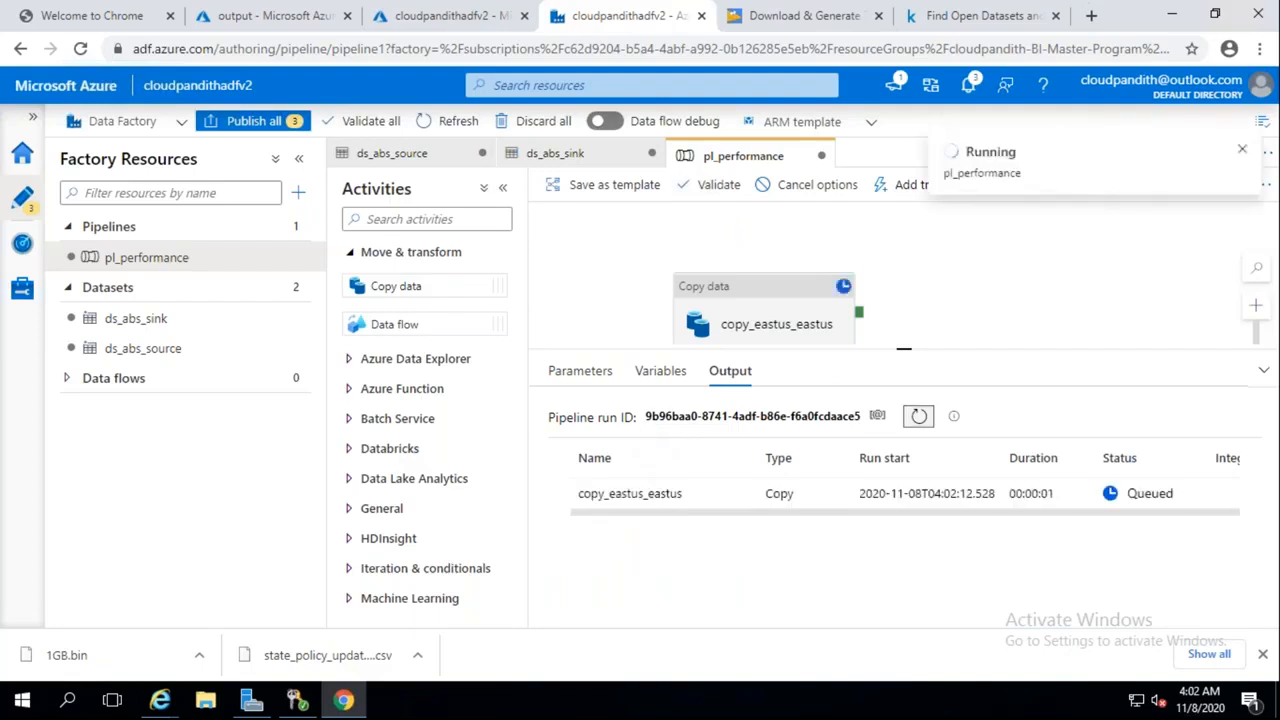
{"action": "left_click", "coordinate": [919, 418]}
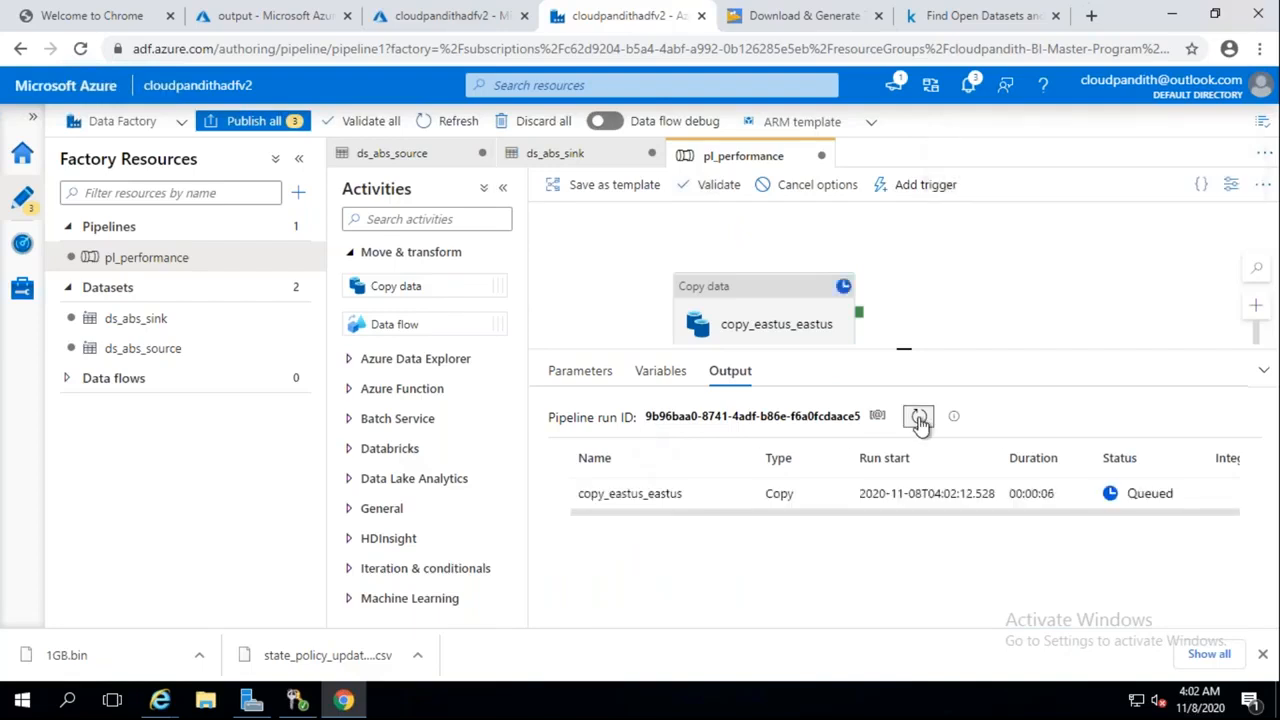
{"action": "left_click", "coordinate": [837, 289]}
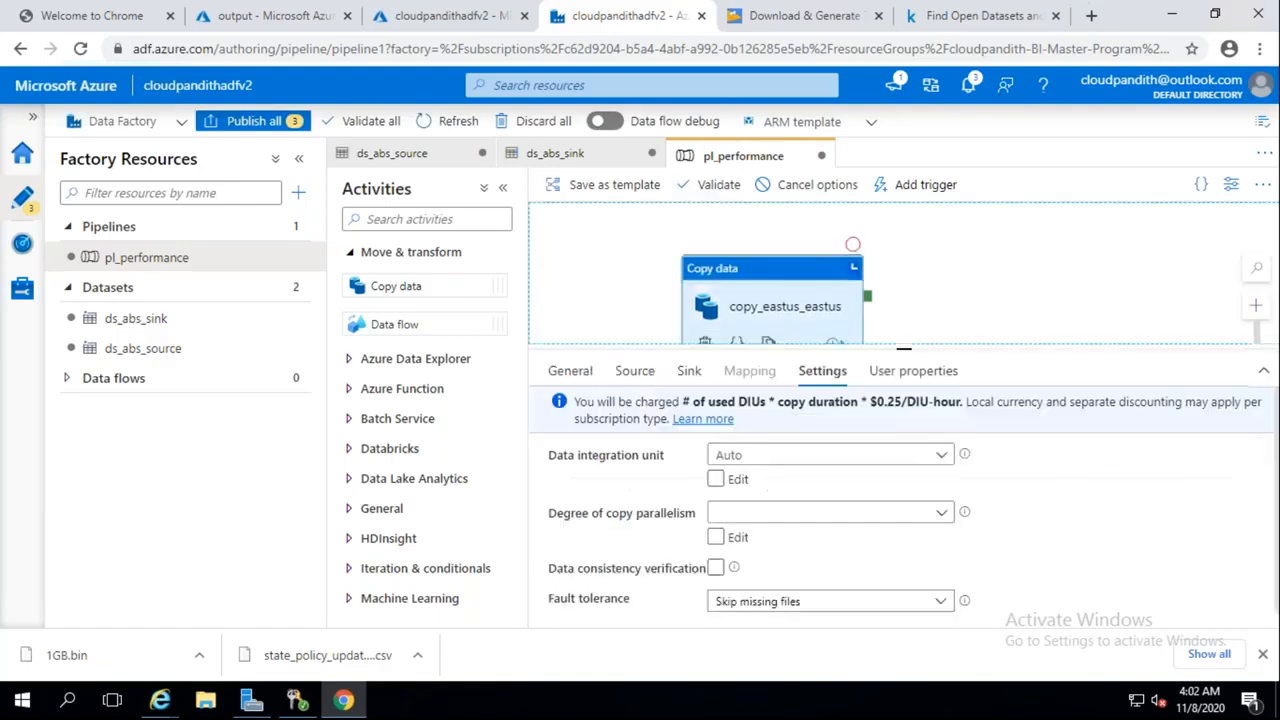
{"action": "left_click", "coordinate": [953, 308]}
Keep refreshing the run output while copy_eastus_eastus stays Queued past 00:01:16
{"action": "left_click", "coordinate": [919, 418]}
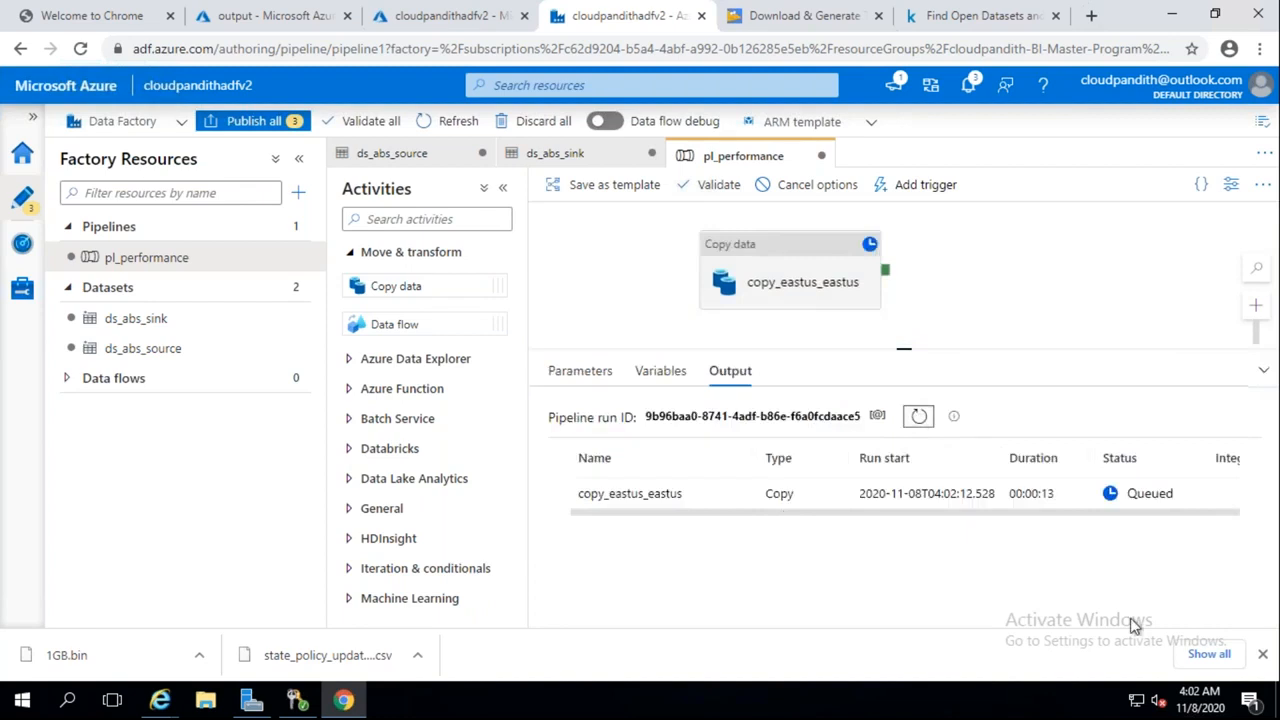
{"action": "left_click", "coordinate": [920, 418]}
{"action": "left_click", "coordinate": [921, 424]}
{"action": "left_click", "coordinate": [920, 420]}
{"action": "left_click", "coordinate": [920, 420]}
{"action": "left_click", "coordinate": [921, 420]}
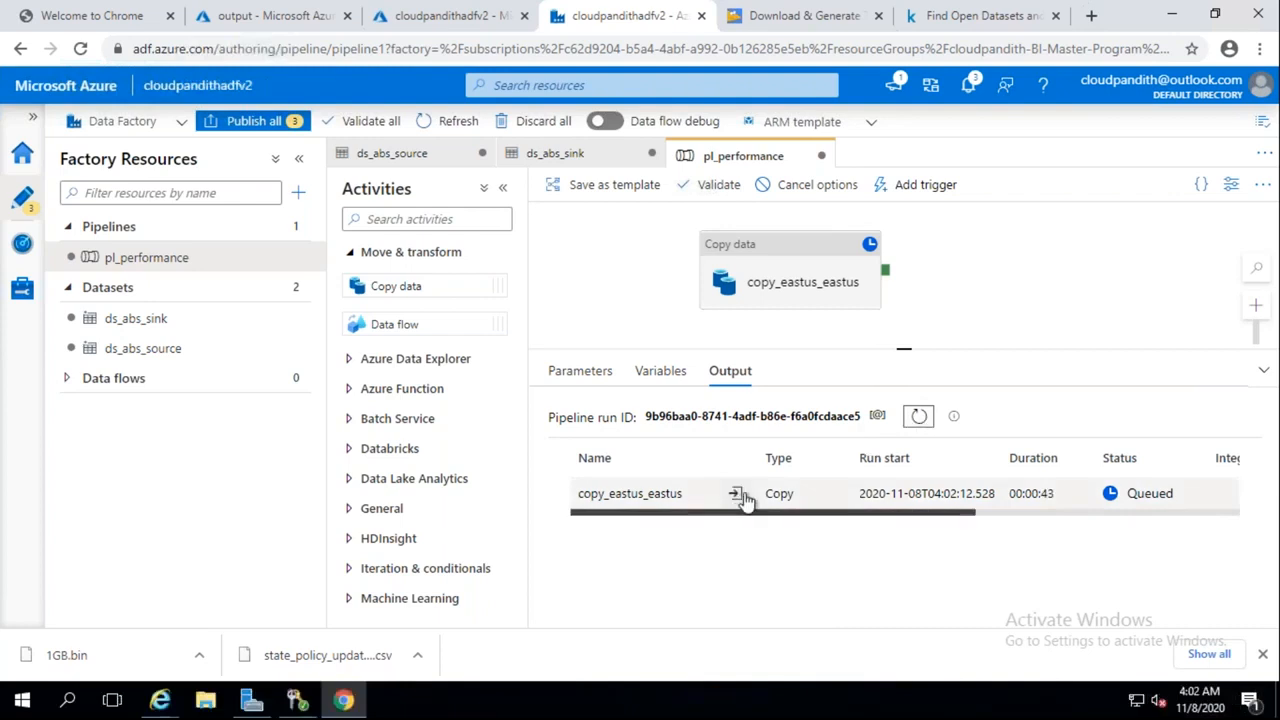
{"action": "left_click", "coordinate": [921, 420]}
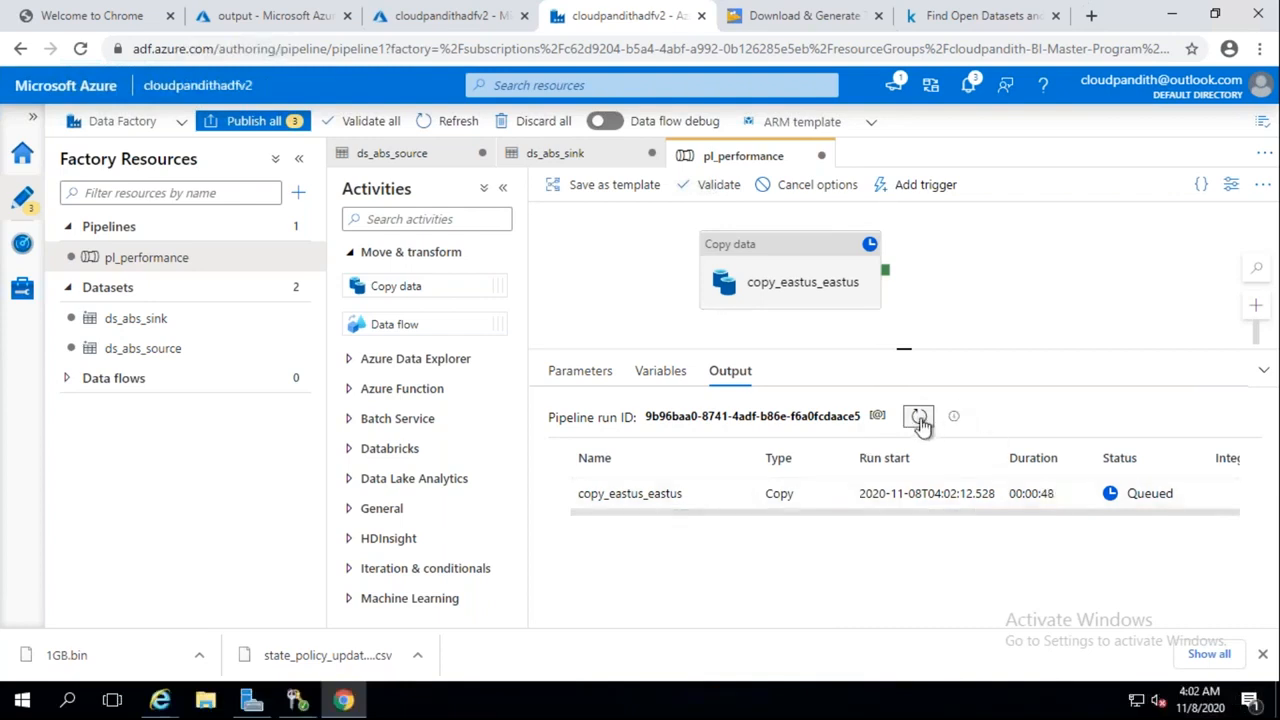
{"action": "left_click", "coordinate": [921, 420]}
{"action": "left_click", "coordinate": [921, 420]}
{"action": "left_click", "coordinate": [921, 420]}
{"action": "left_click", "coordinate": [921, 420]}
{"action": "left_click", "coordinate": [921, 420]}
{"action": "left_click", "coordinate": [921, 424]}
{"action": "left_click", "coordinate": [921, 420]}
{"action": "left_click", "coordinate": [921, 420]}
{"action": "left_click", "coordinate": [998, 340]}
{"action": "left_click", "coordinate": [921, 424]}
{"action": "left_click", "coordinate": [921, 424]}
{"action": "left_click", "coordinate": [921, 423]}
{"action": "left_click", "coordinate": [921, 421]}
{"action": "left_click", "coordinate": [921, 420]}
{"action": "left_click", "coordinate": [921, 420]}
{"action": "left_click", "coordinate": [920, 419]}
Glance at the copy activity's settings, then keep refreshing the still-Queued run
{"action": "left_click", "coordinate": [973, 290]}
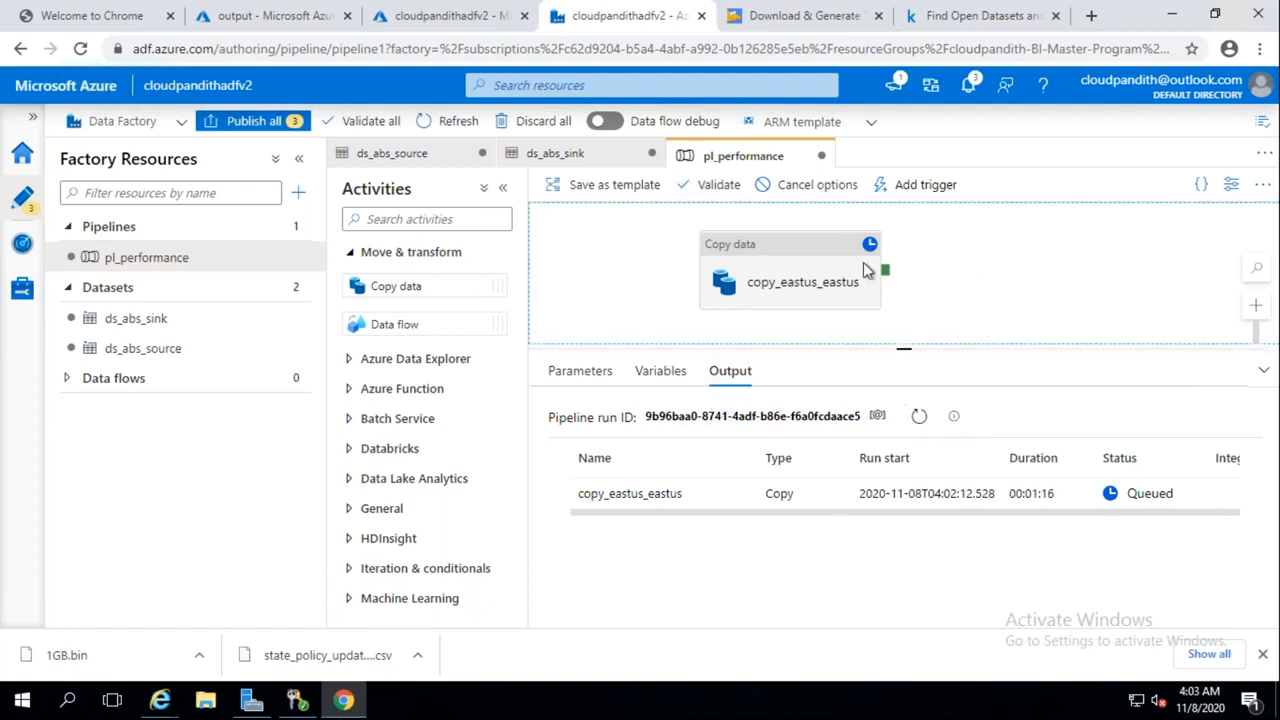
{"action": "left_click", "coordinate": [818, 260]}
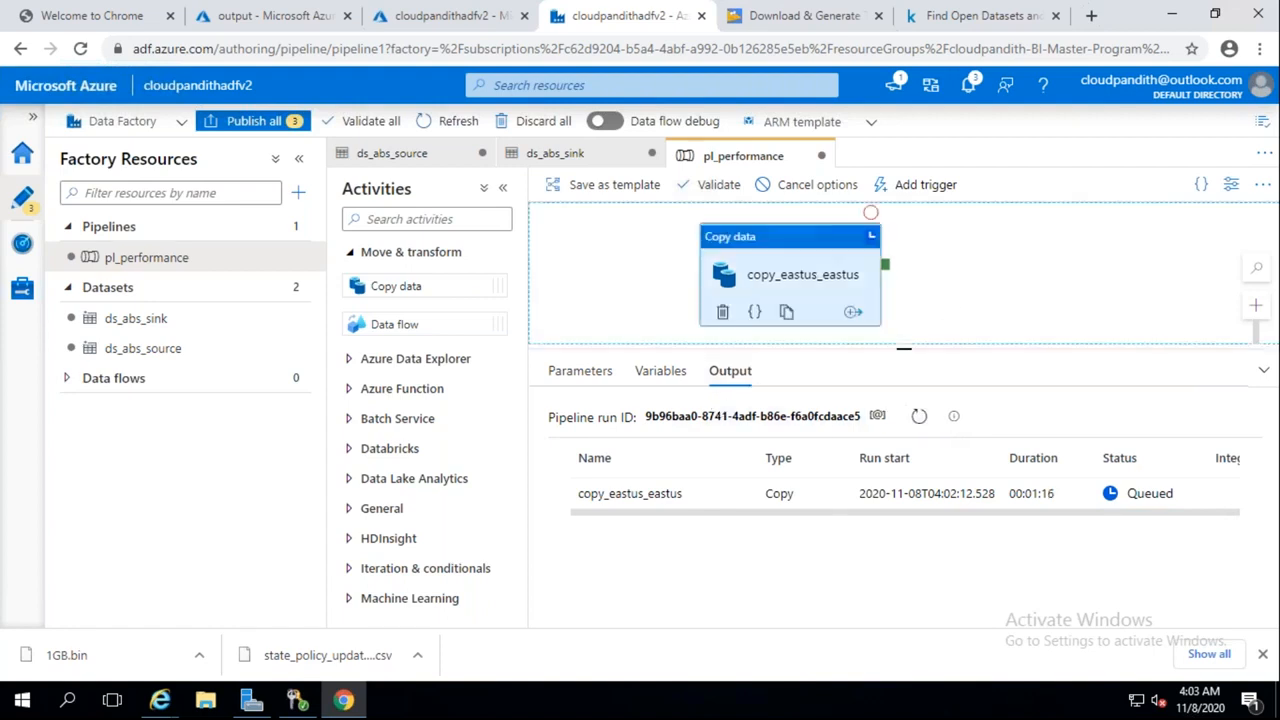
{"action": "left_click", "coordinate": [1008, 290]}
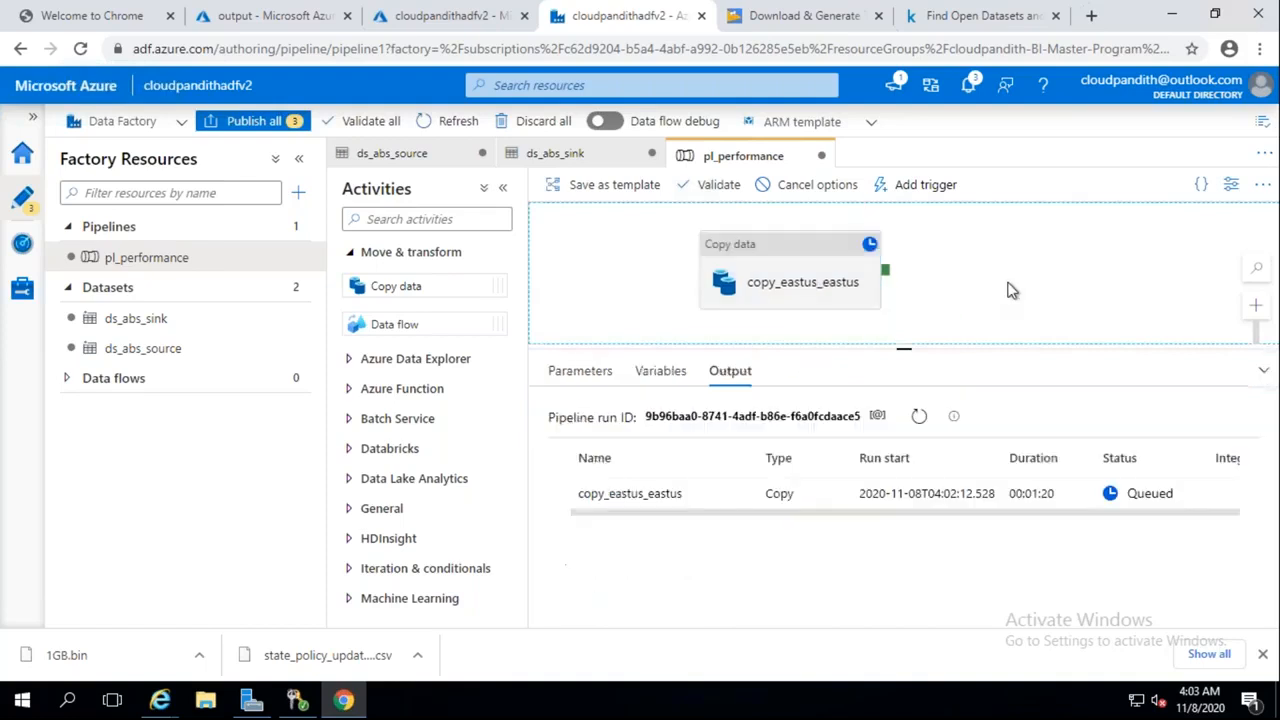
{"action": "left_click", "coordinate": [920, 418]}
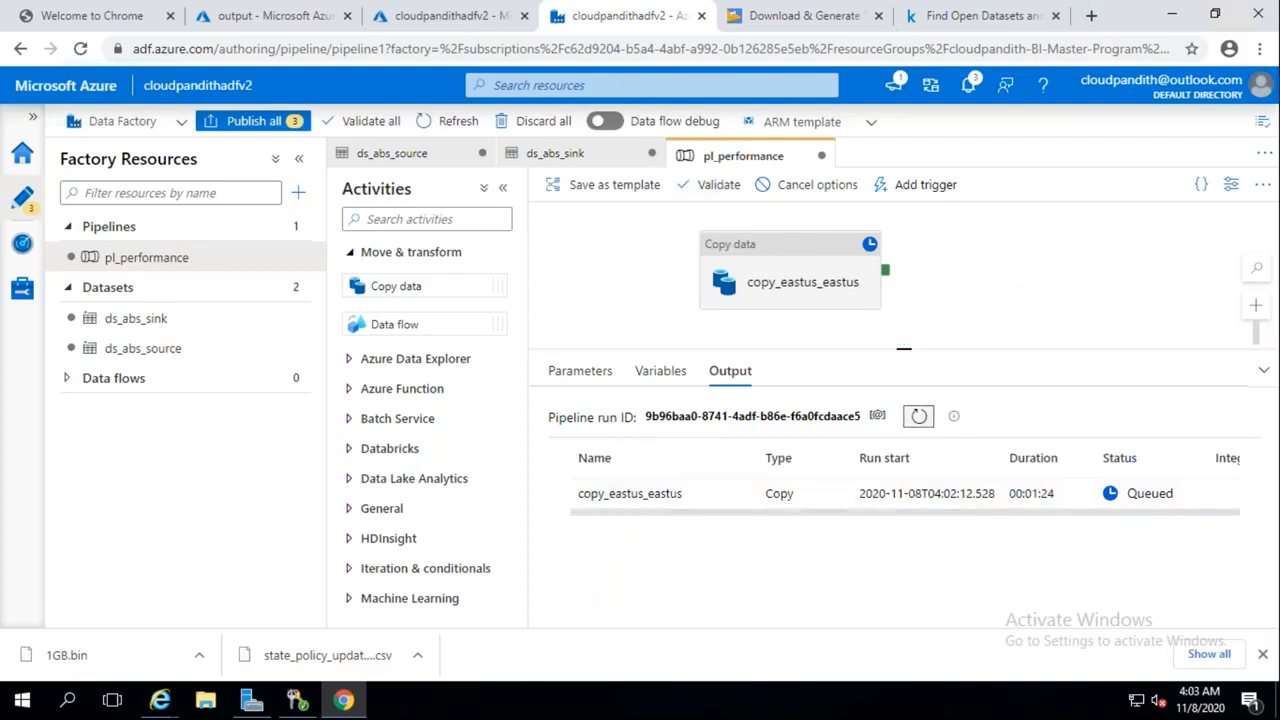
{"action": "left_click", "coordinate": [920, 418]}
{"action": "left_click", "coordinate": [920, 418]}
{"action": "left_click", "coordinate": [920, 418]}
{"action": "left_click", "coordinate": [920, 418]}
{"action": "left_click", "coordinate": [924, 424]}
{"action": "left_click", "coordinate": [924, 424]}
{"action": "left_click", "coordinate": [920, 418]}
{"action": "left_click", "coordinate": [920, 418]}
{"action": "left_click", "coordinate": [922, 422]}
Check the copy activity's Data integration unit is Auto and refresh the run status
{"action": "left_click", "coordinate": [817, 285]}
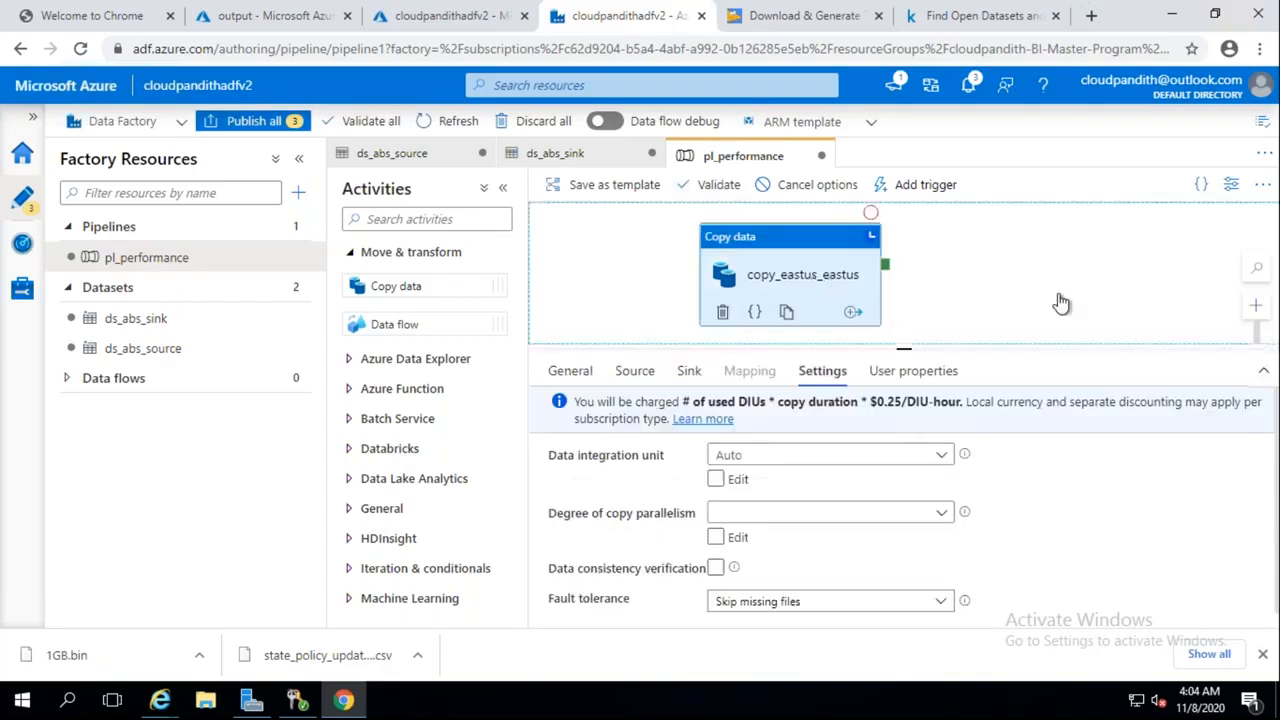
{"action": "left_click", "coordinate": [991, 280]}
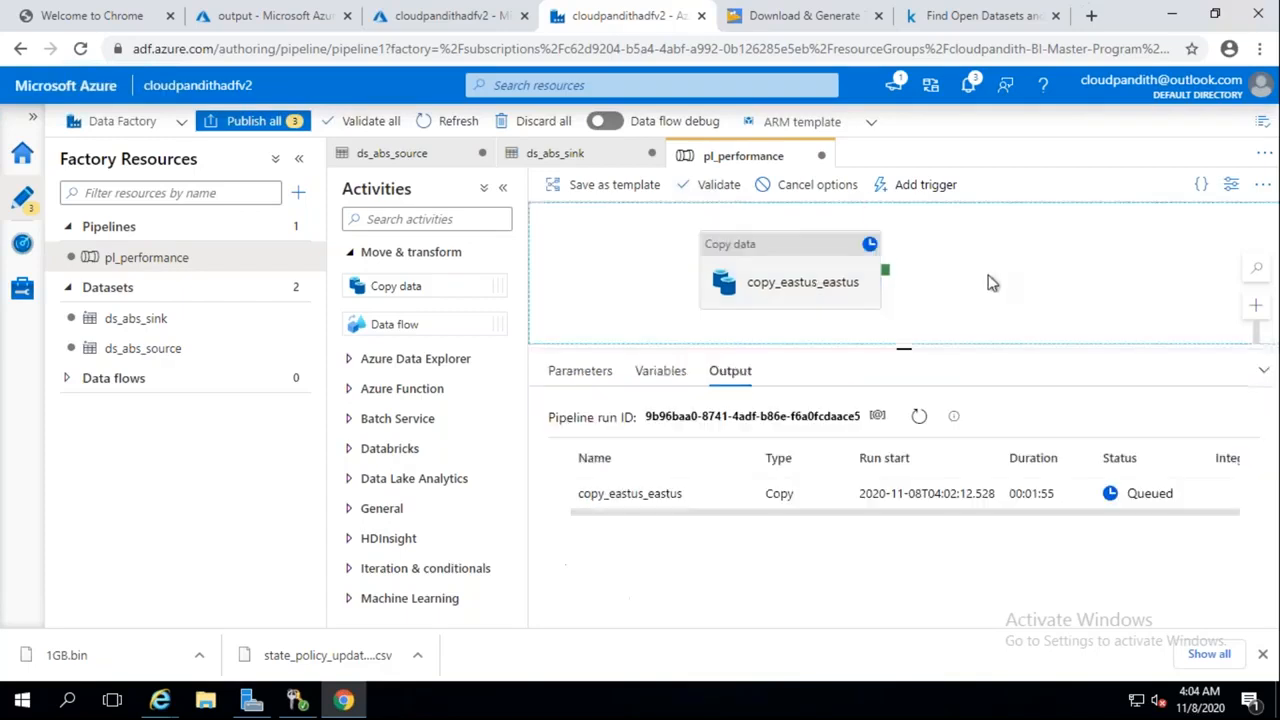
{"action": "left_click", "coordinate": [920, 420]}
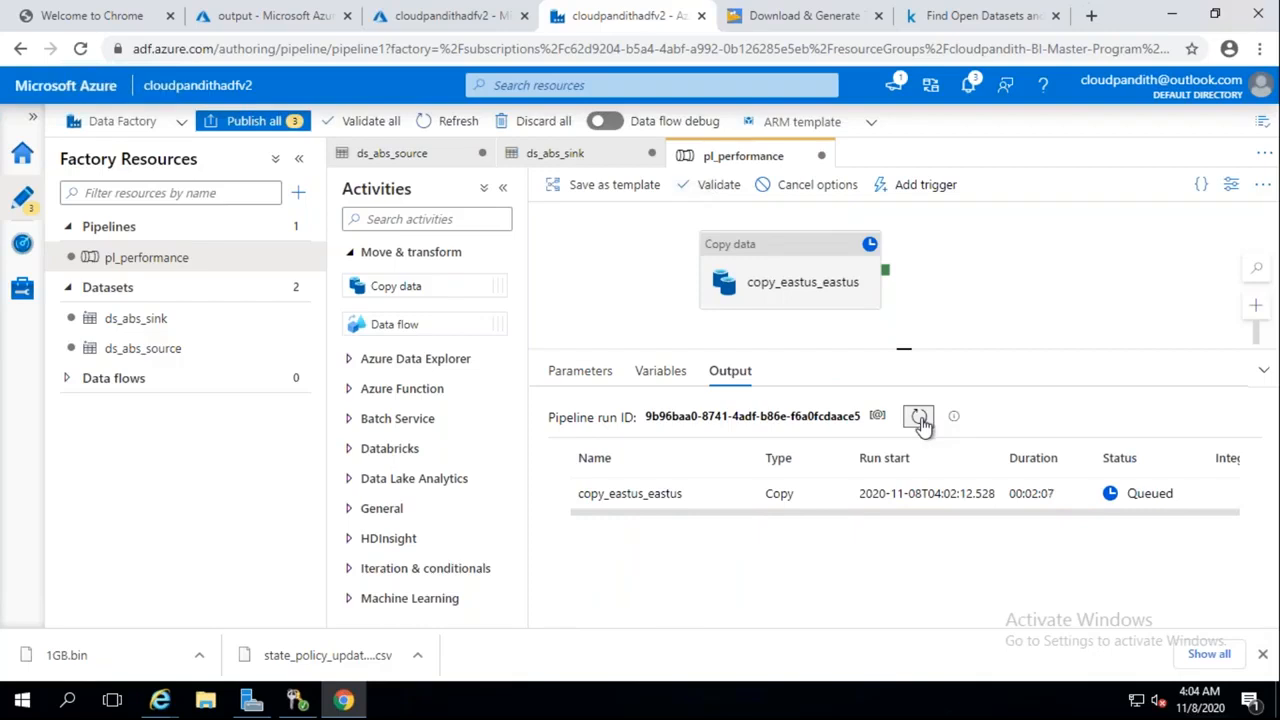
{"action": "left_click", "coordinate": [923, 427]}
Nudge the Copy data activity, refresh the Queued run repeatedly, and reopen its settings
{"action": "left_click", "coordinate": [822, 276]}
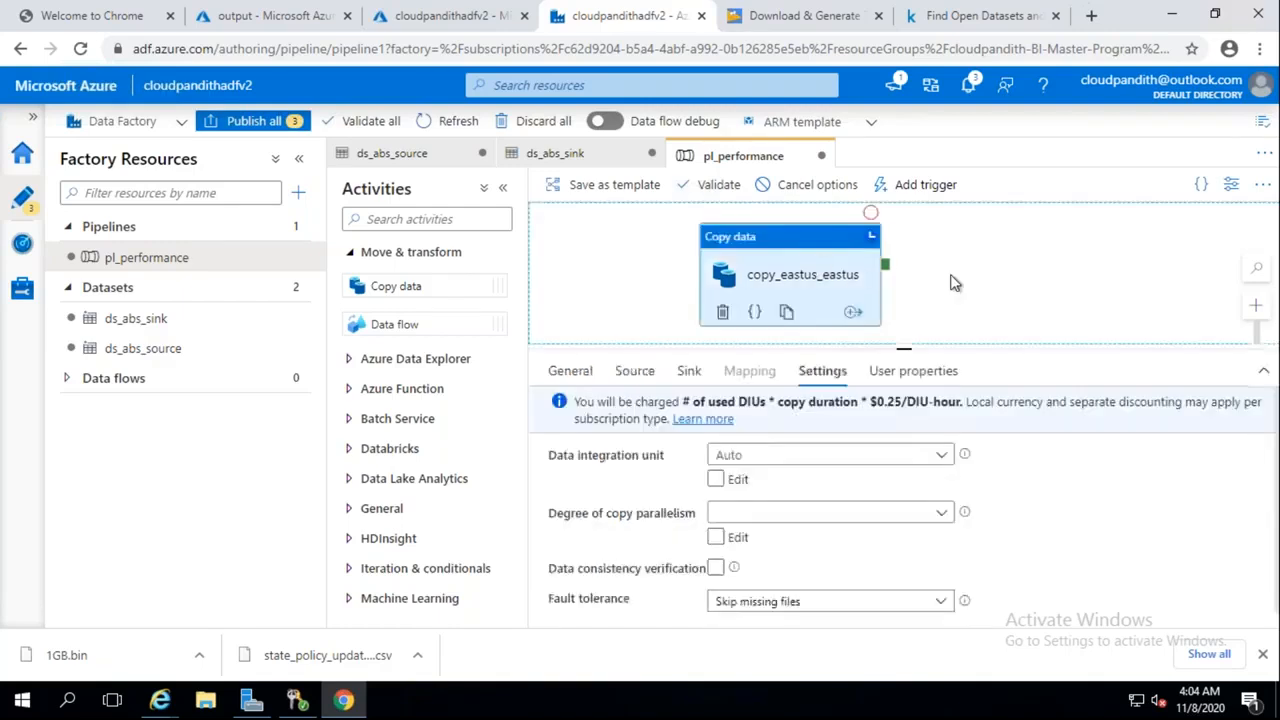
{"action": "left_click_drag", "start_coordinate": [953, 281], "coordinate": [957, 281]}
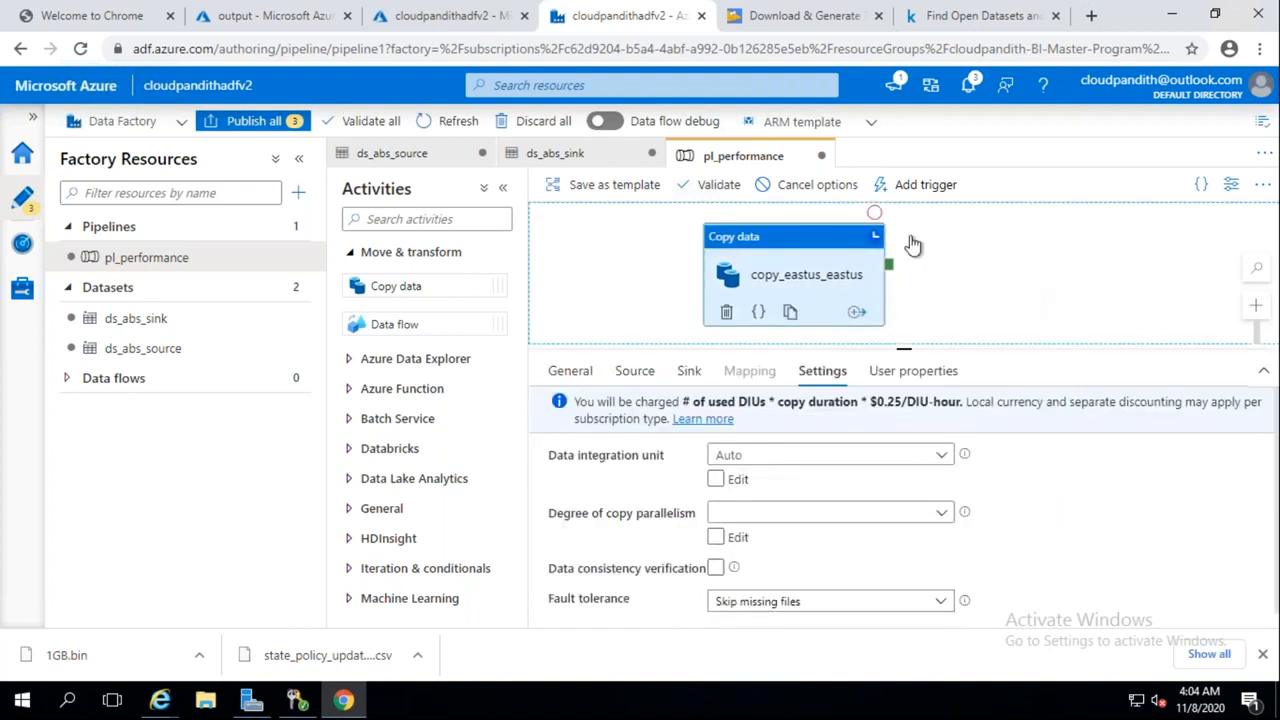
{"action": "left_click", "coordinate": [825, 228]}
{"action": "left_click", "coordinate": [814, 237]}
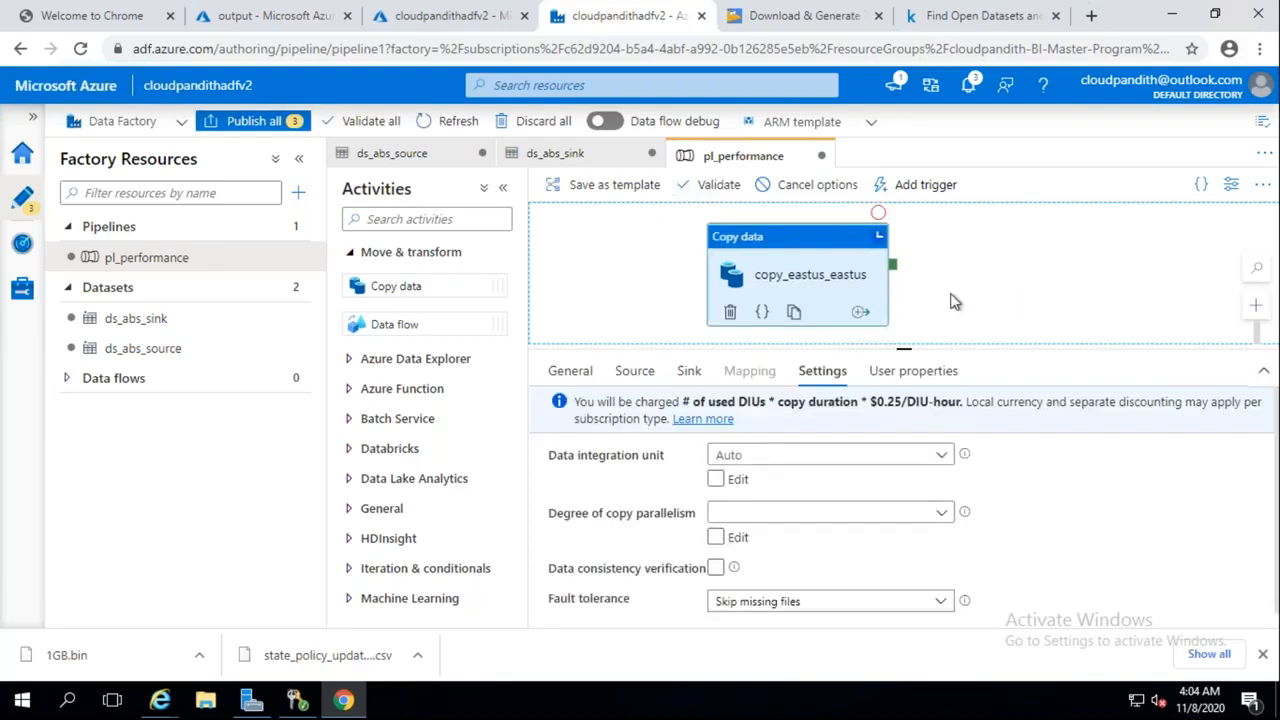
{"action": "left_click", "coordinate": [895, 273]}
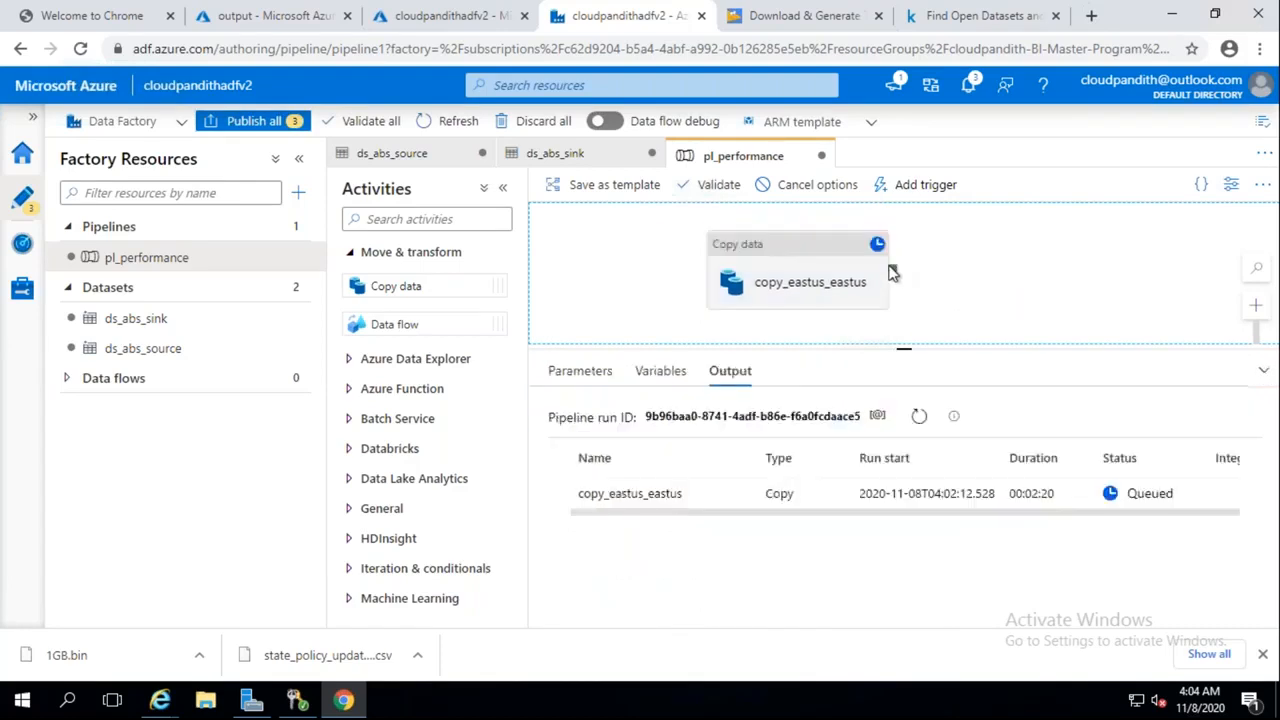
{"action": "left_click", "coordinate": [920, 419]}
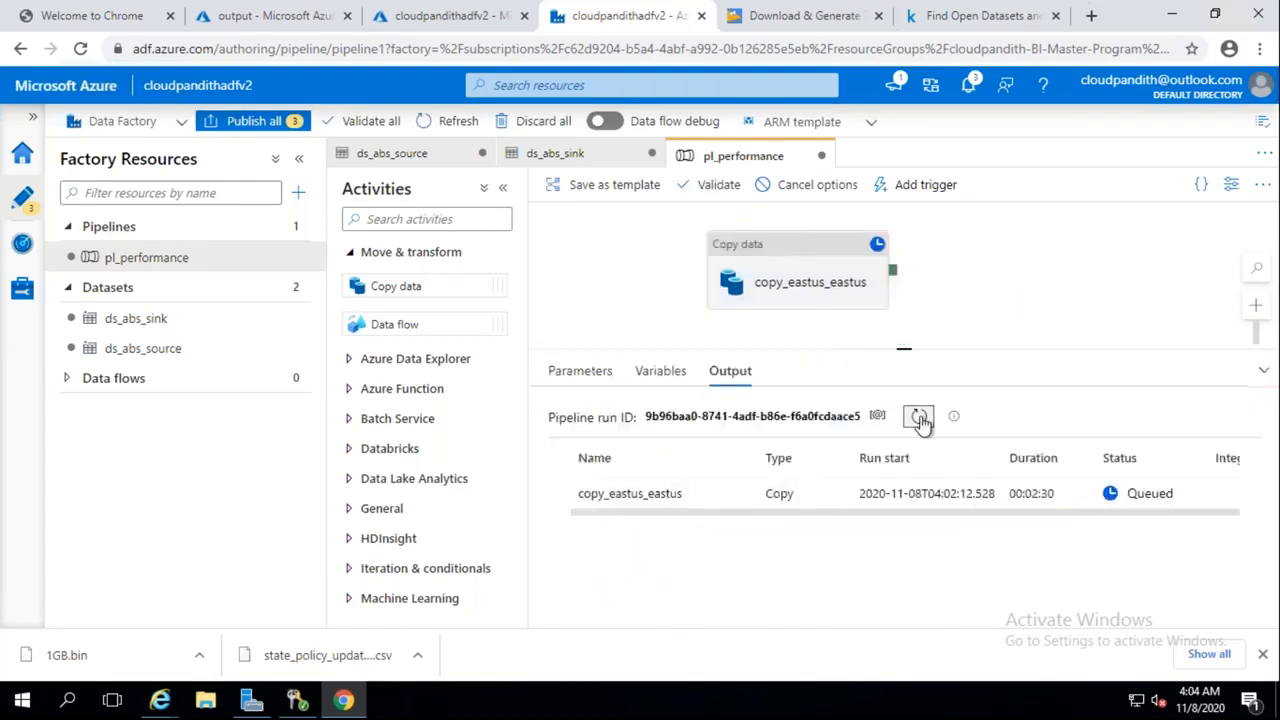
{"action": "left_click", "coordinate": [922, 419]}
{"action": "left_click", "coordinate": [922, 419]}
{"action": "left_click", "coordinate": [920, 417]}
{"action": "left_click", "coordinate": [918, 419]}
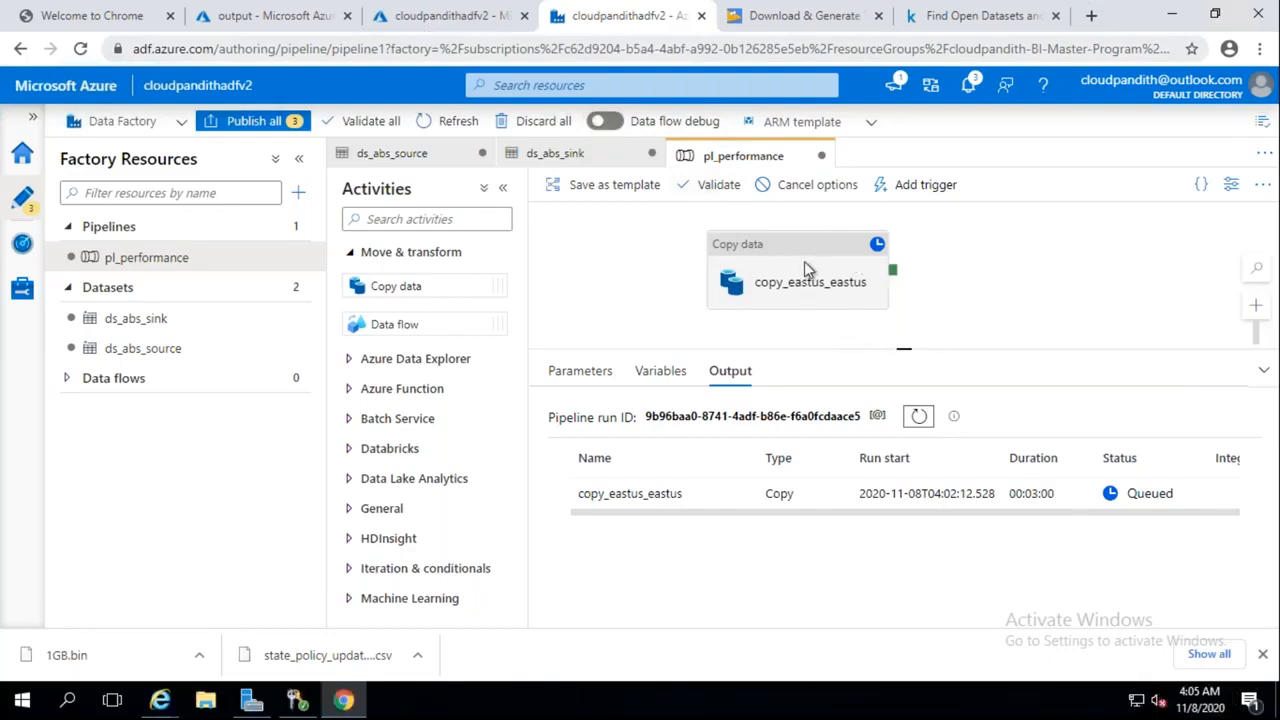
{"action": "left_click", "coordinate": [804, 261]}
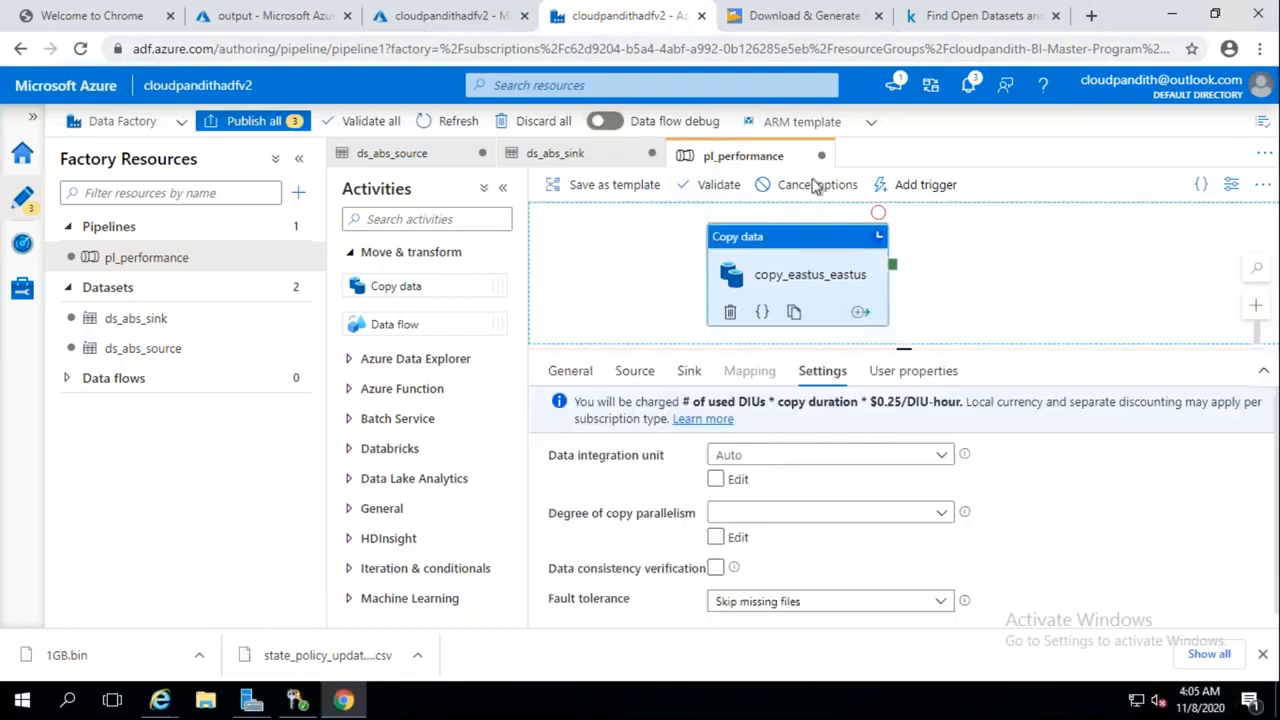
Cancel the stuck queued pl_performance run
{"action": "left_click", "coordinate": [815, 187]}
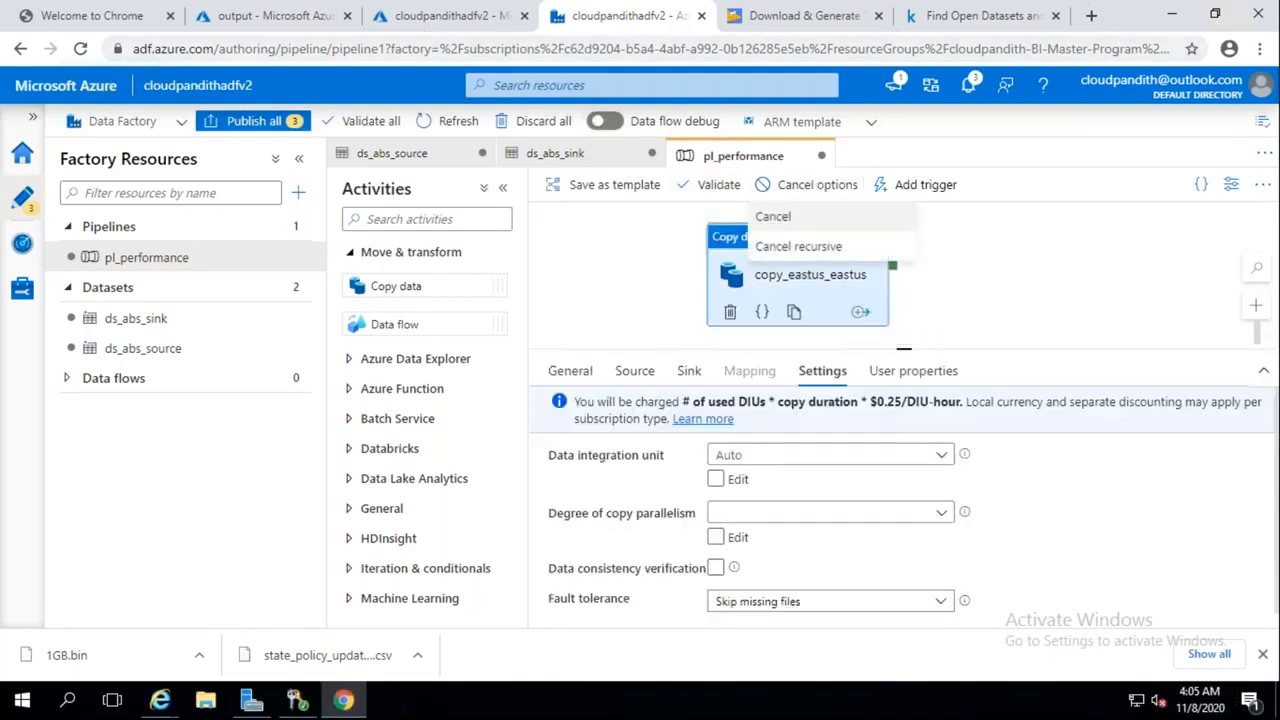
{"action": "left_click", "coordinate": [812, 217]}
{"action": "left_click", "coordinate": [834, 275]}
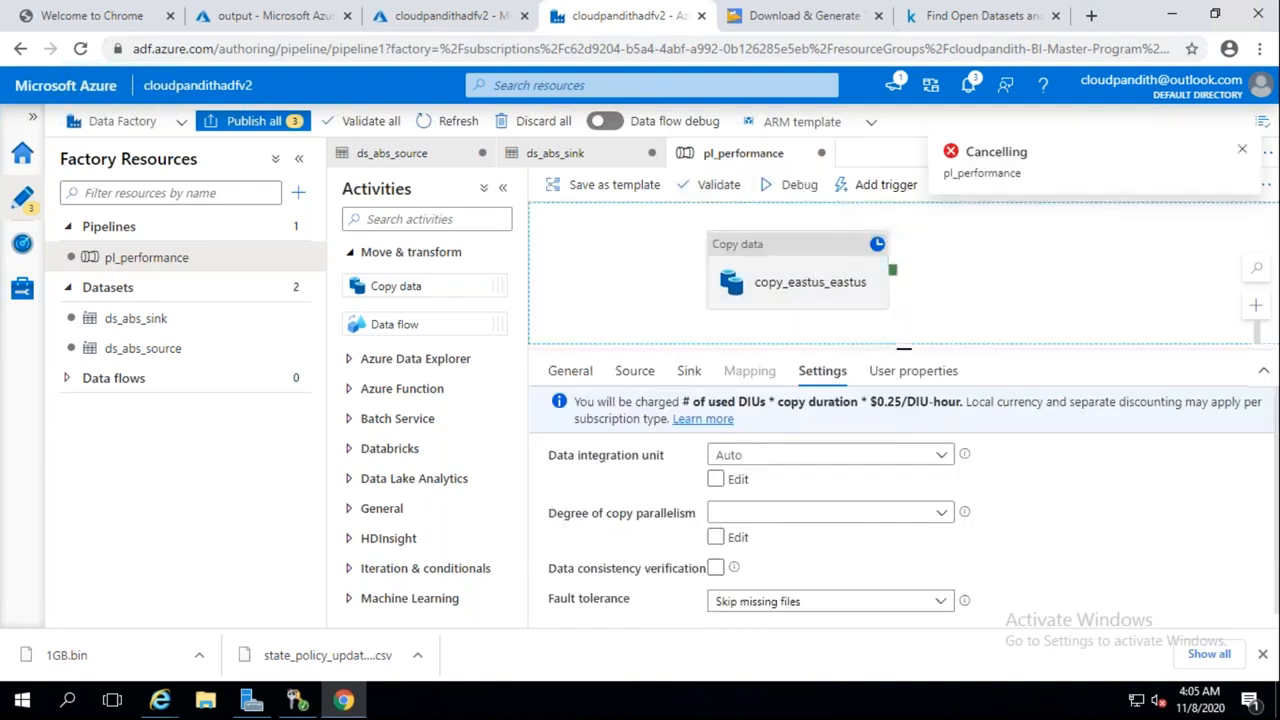
Start a fresh debug run of pl_performance and refresh its Queued status
{"action": "left_click", "coordinate": [800, 185]}
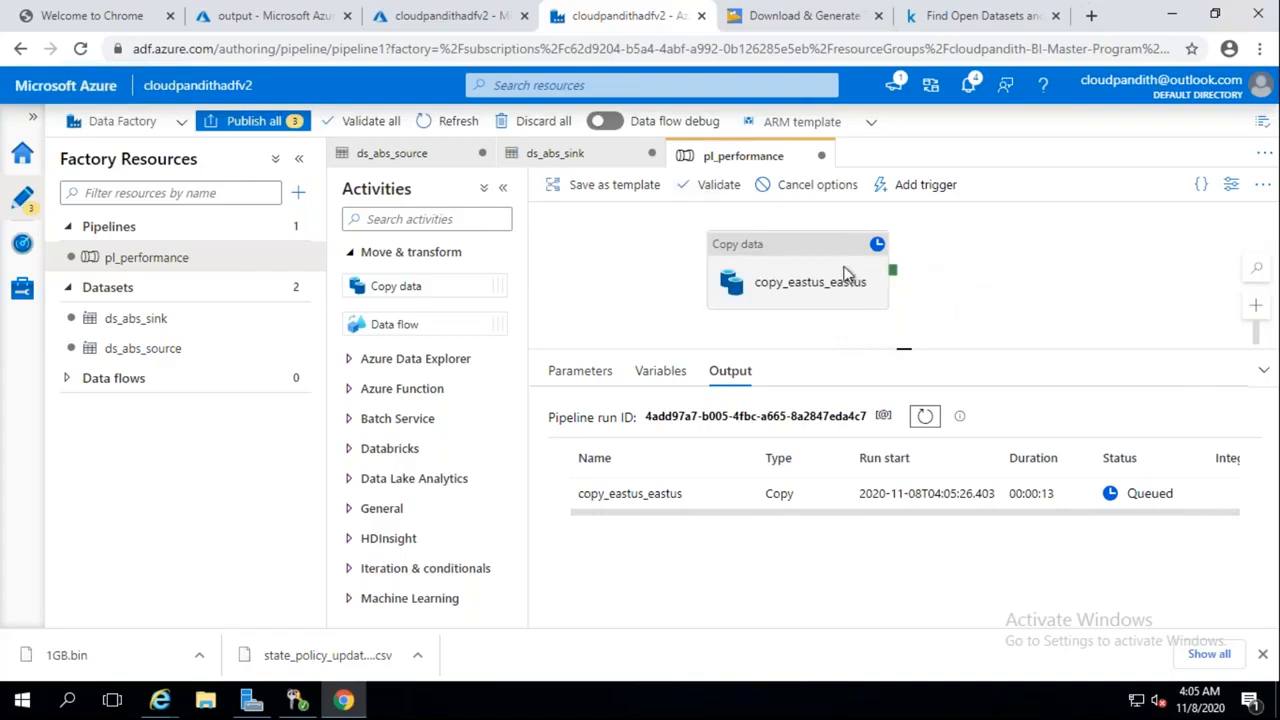
{"action": "left_click", "coordinate": [850, 278]}
{"action": "left_click", "coordinate": [935, 310]}
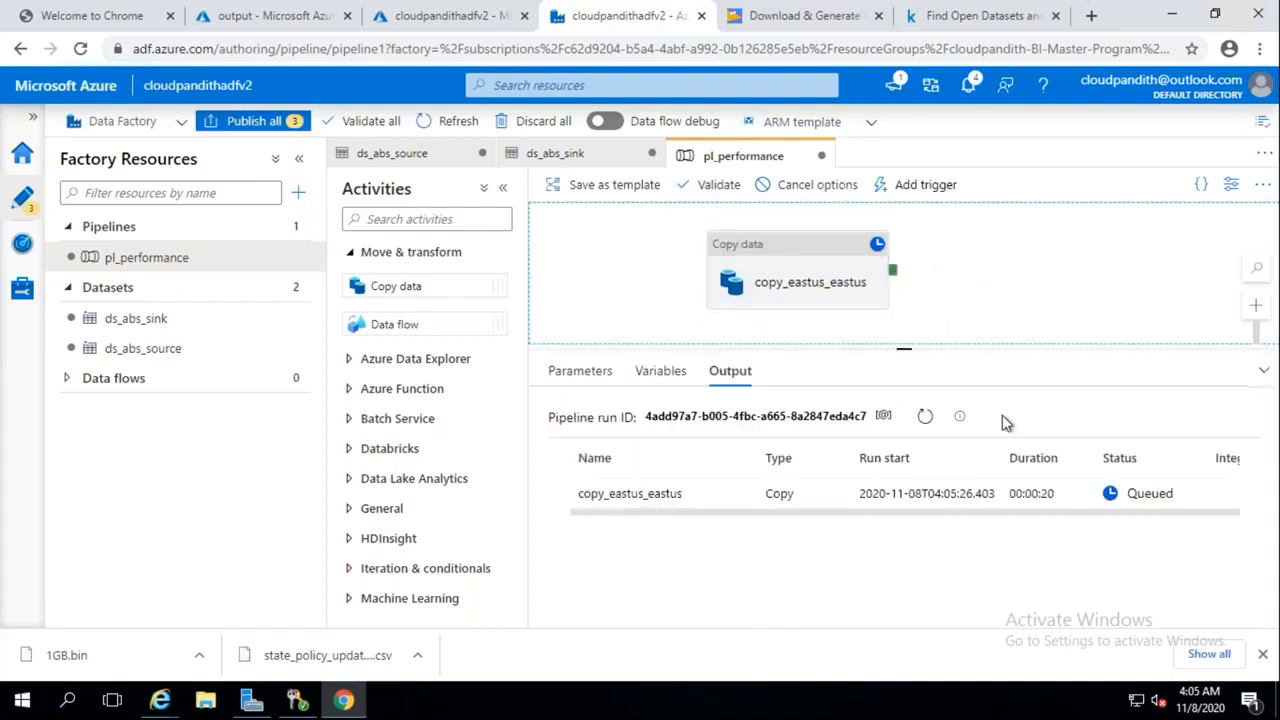
{"action": "left_click", "coordinate": [926, 418]}
{"action": "left_click", "coordinate": [22, 290]}
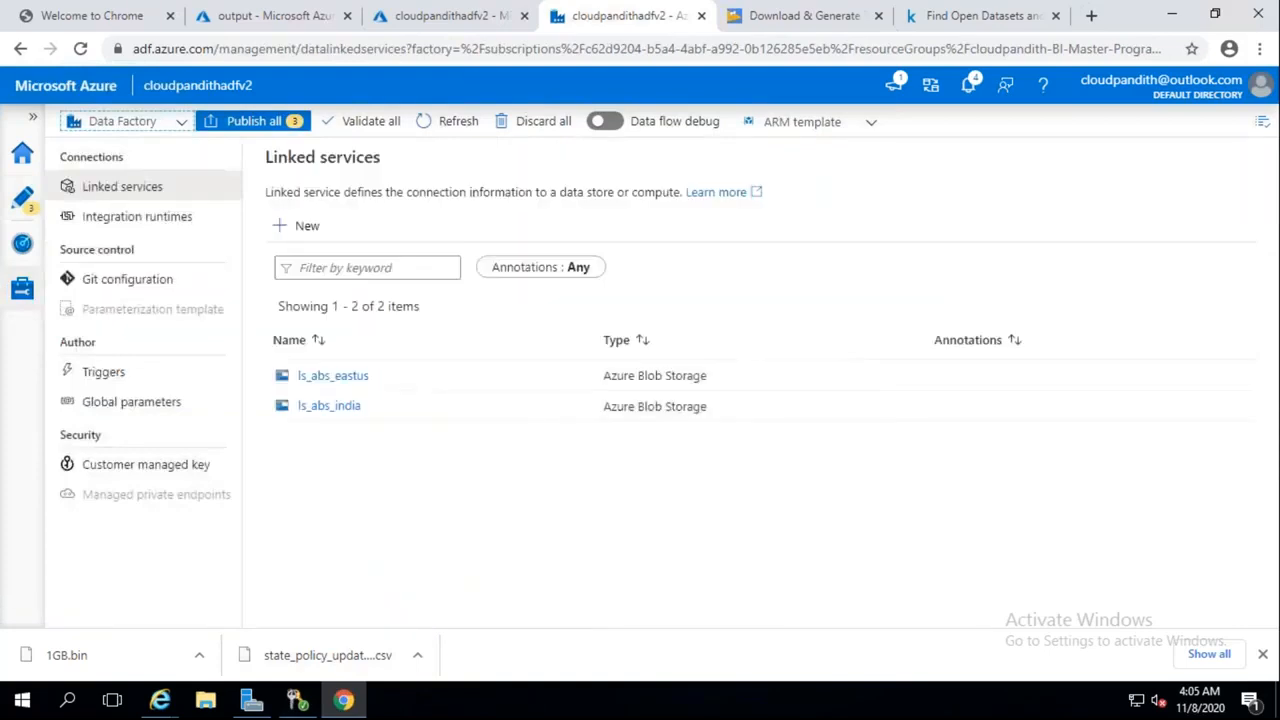
Inspect AutoResolveIntegrationRuntime (Running, Auto Resolve region) and close it, discarding changes
{"action": "left_click", "coordinate": [172, 228]}
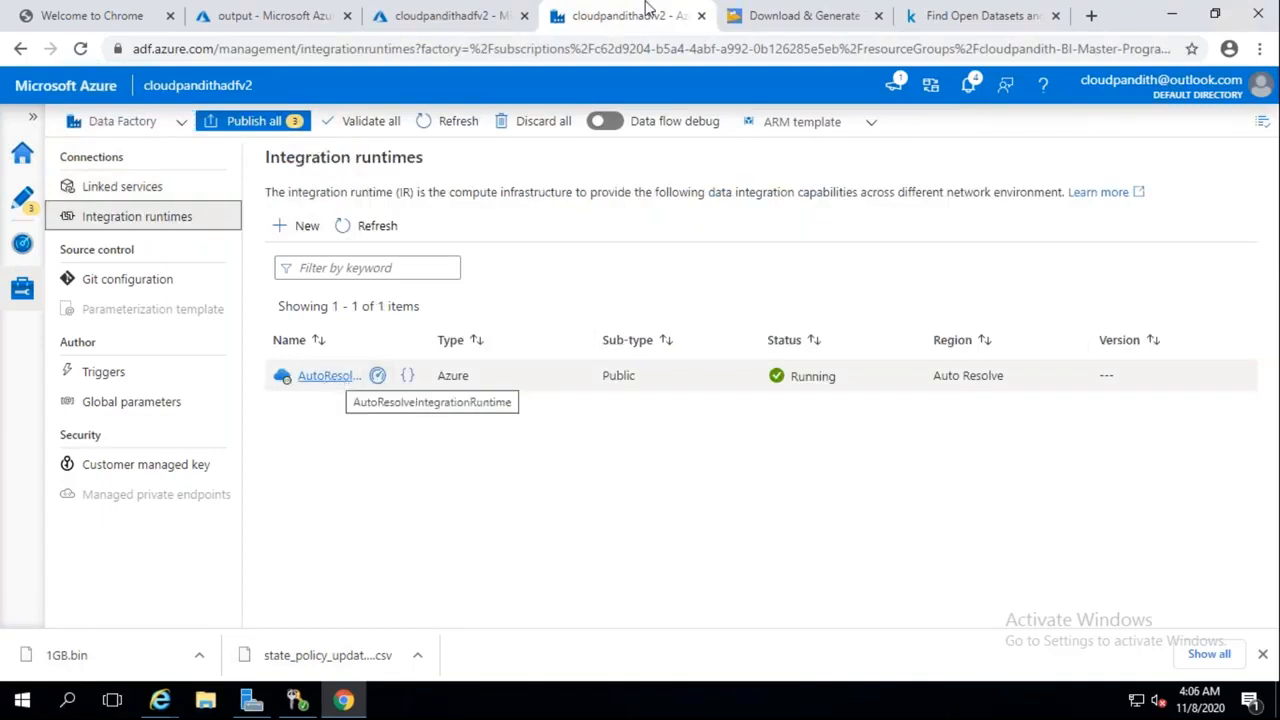
{"action": "left_click", "coordinate": [335, 386]}
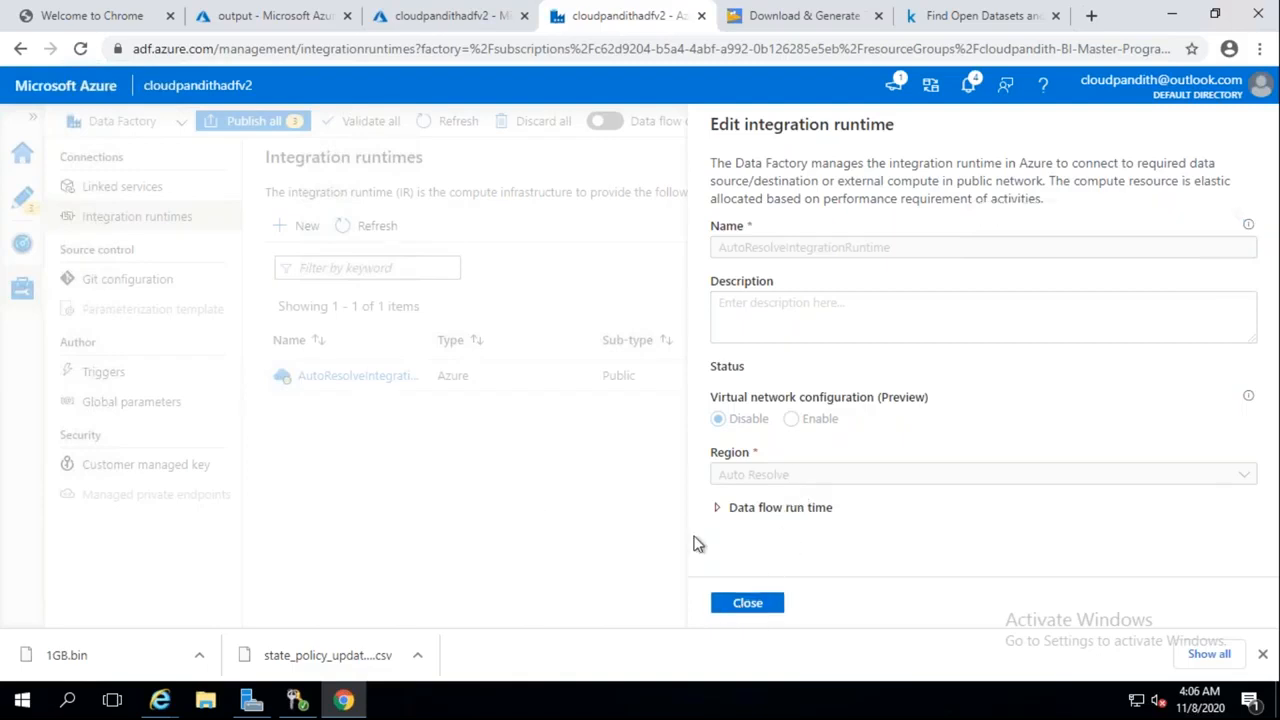
{"action": "left_click", "coordinate": [752, 605]}
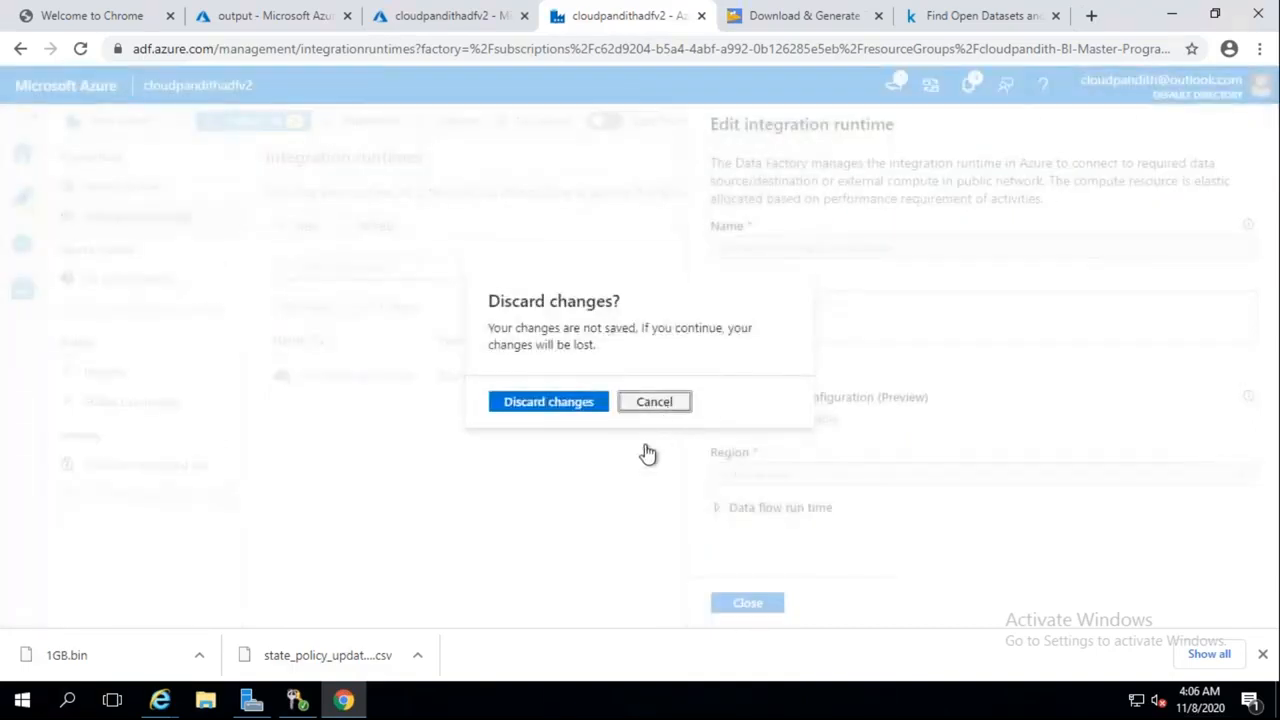
{"action": "left_click", "coordinate": [655, 402]}
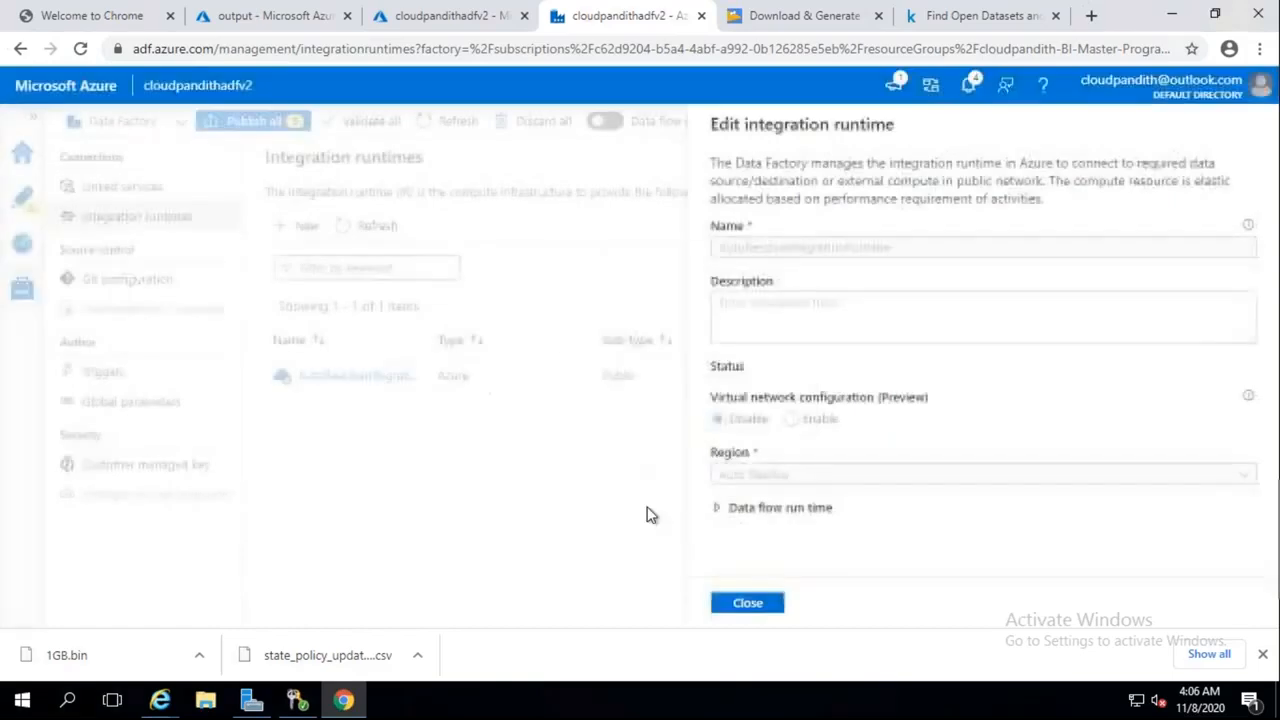
{"action": "left_click", "coordinate": [747, 602]}
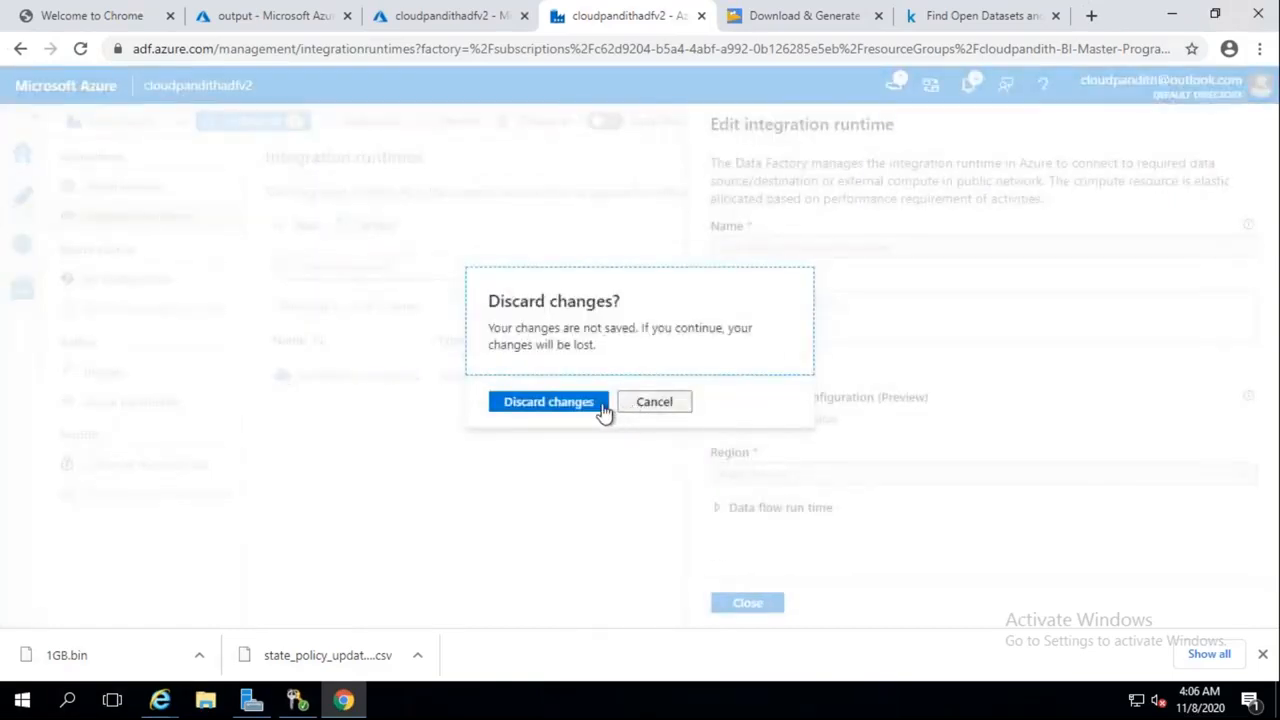
{"action": "left_click", "coordinate": [548, 401]}
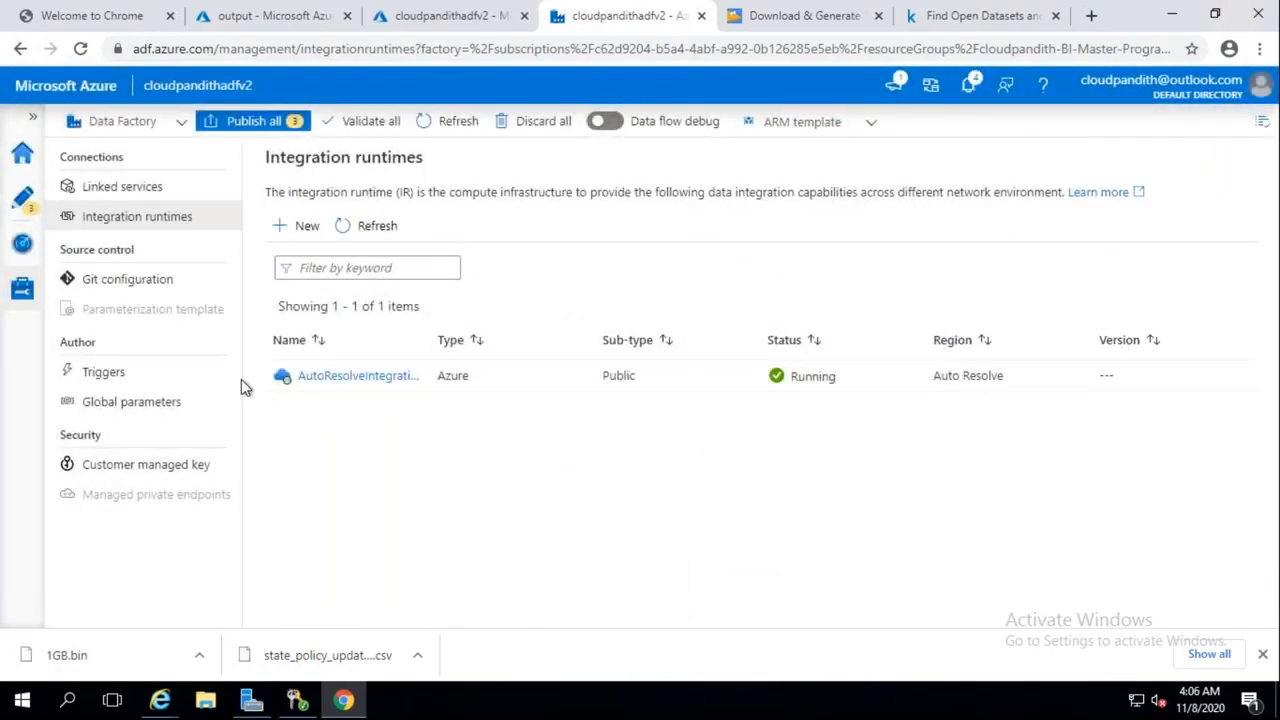
{"action": "left_click", "coordinate": [24, 204]}
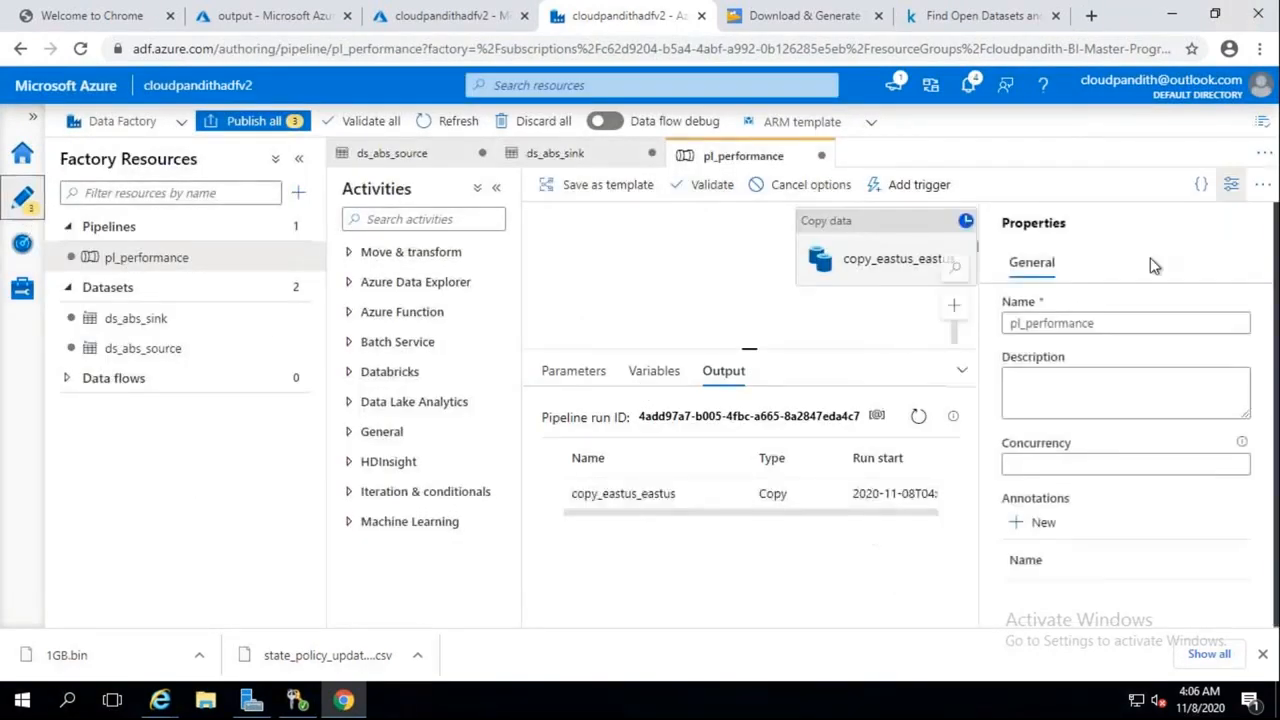
Hide the pipeline properties panel and view the Integration runtimes list with the default AutoResolve runtime
{"action": "left_click", "coordinate": [1231, 185]}
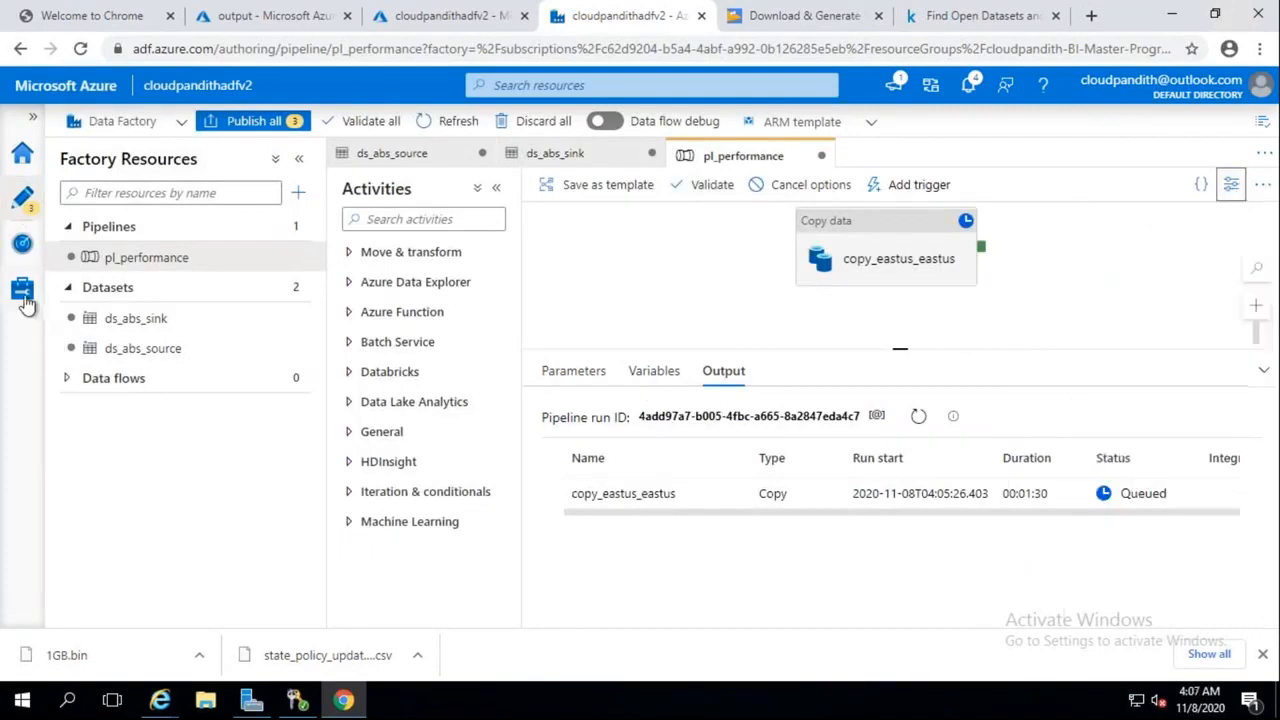
{"action": "left_click", "coordinate": [24, 290]}
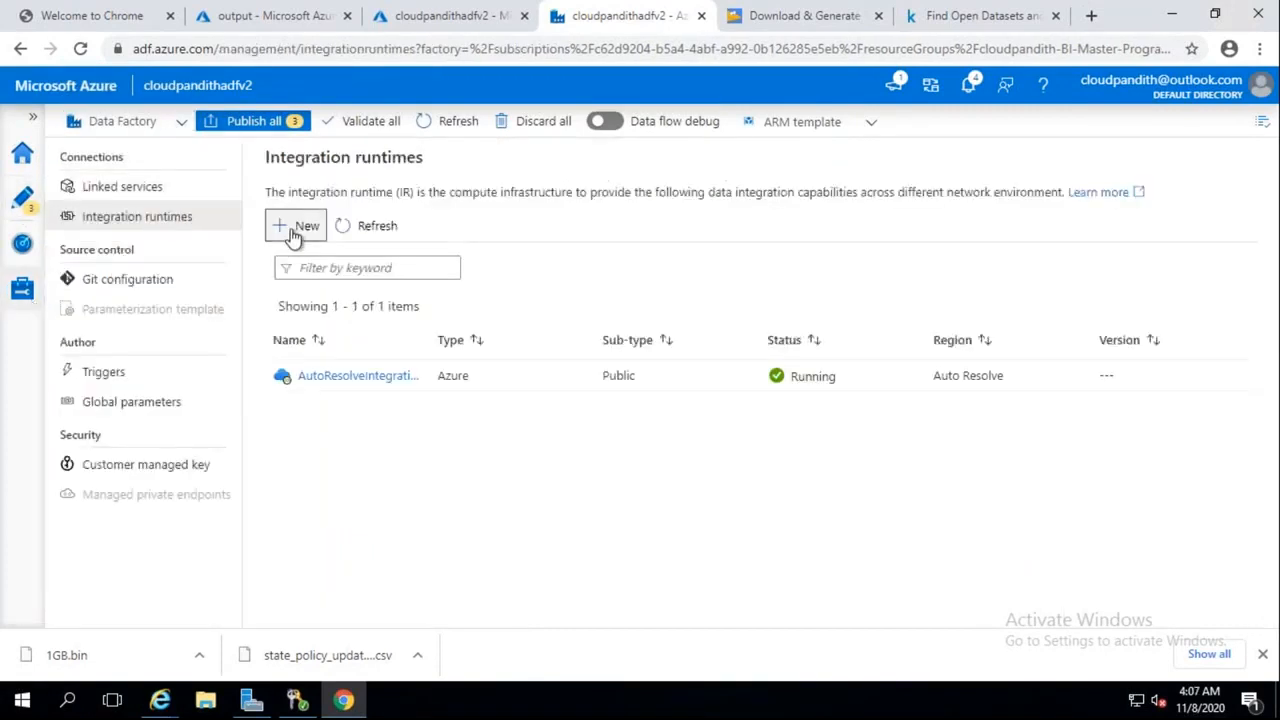
Begin a new integration runtime of type Azure, Self-Hosted with the Azure network environment
{"action": "left_click", "coordinate": [293, 230]}
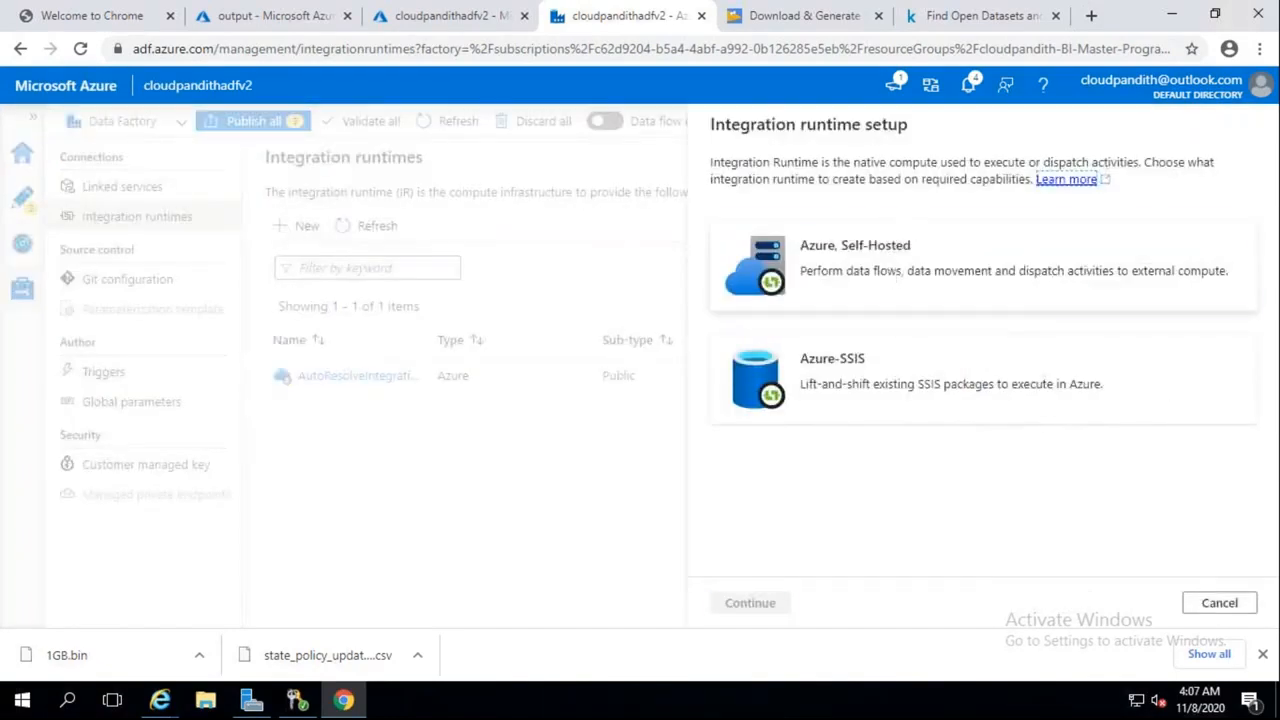
{"action": "left_click", "coordinate": [862, 322]}
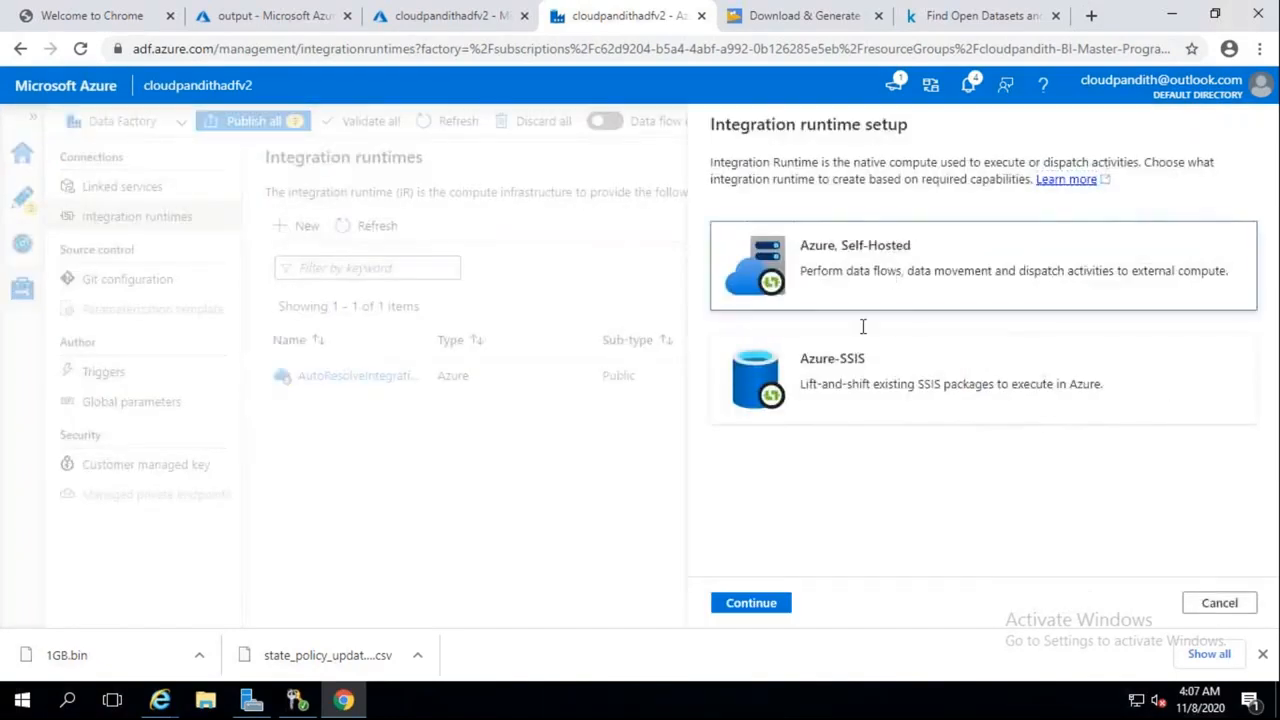
{"action": "left_click", "coordinate": [757, 610]}
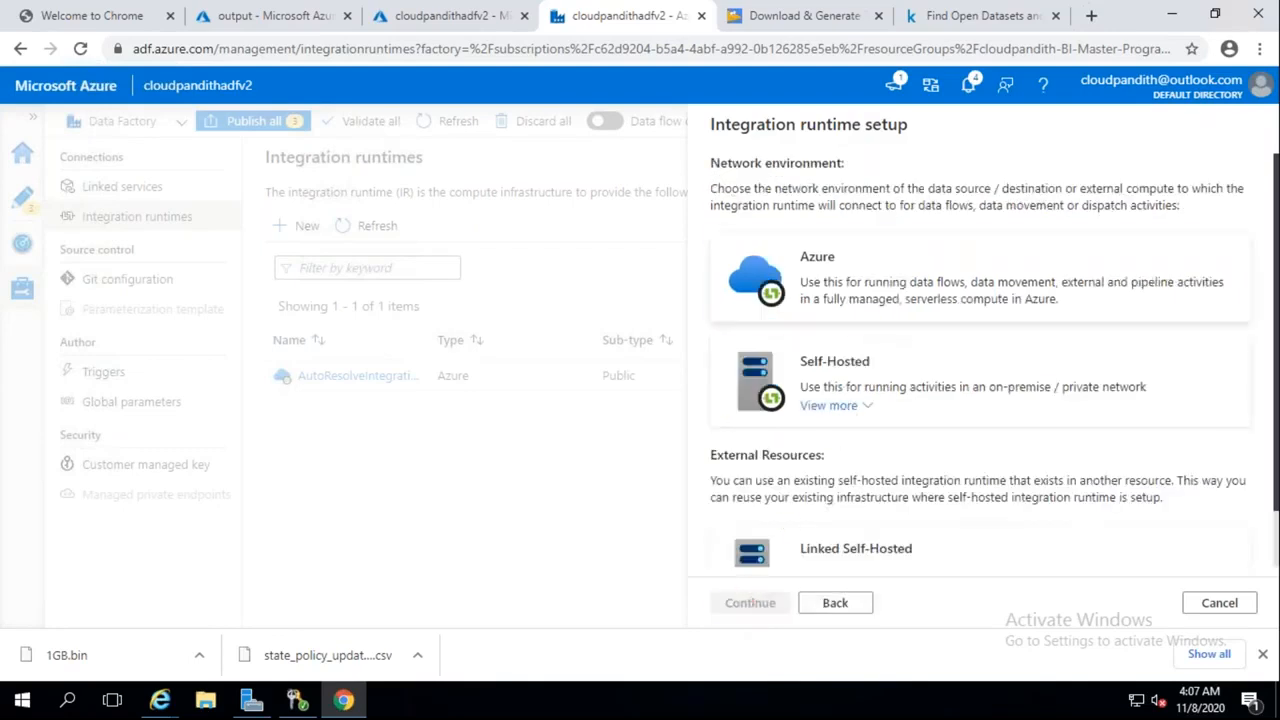
{"action": "left_click", "coordinate": [864, 291]}
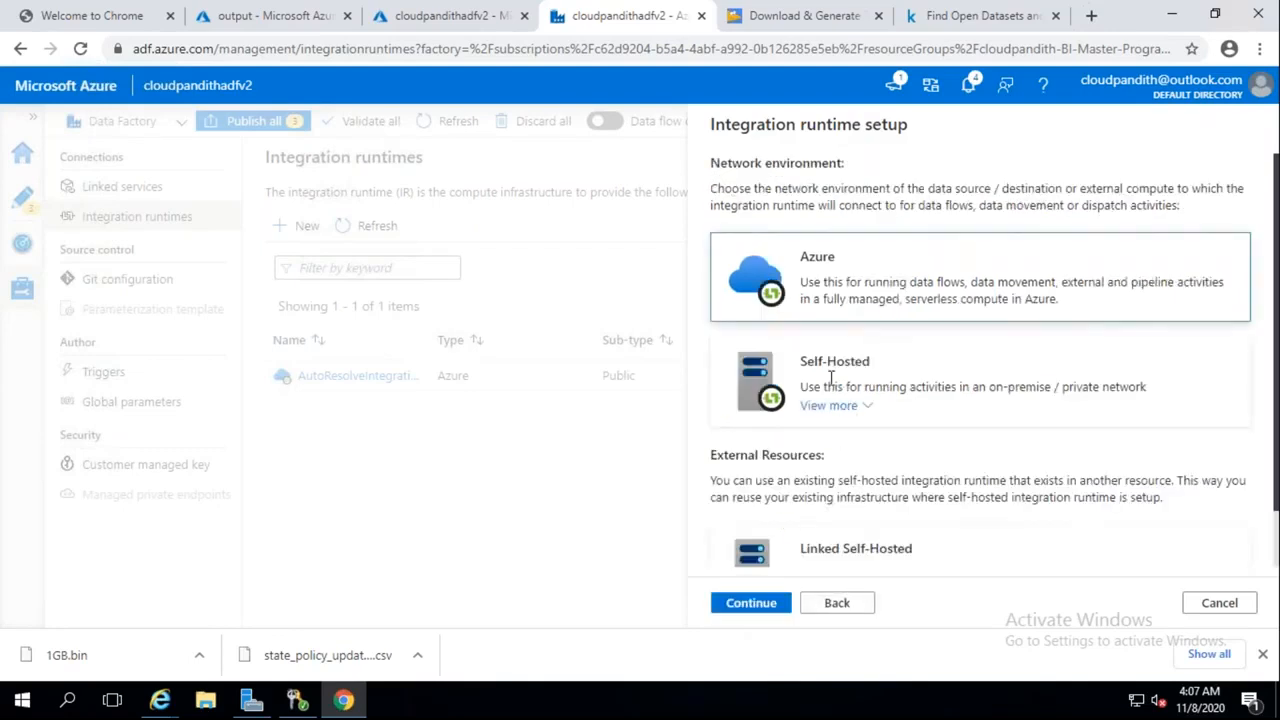
{"action": "left_click", "coordinate": [751, 603]}
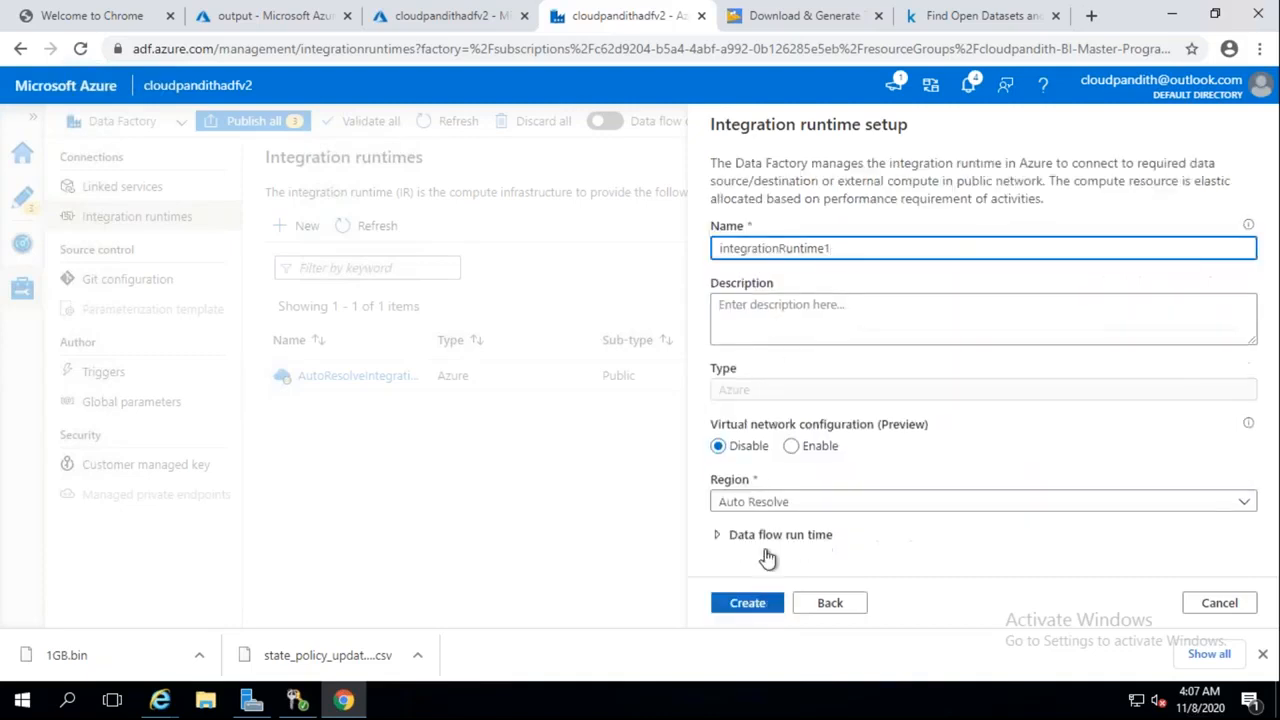
Name the runtime cloudpandithIR, set its region to East US, and create it
{"action": "left_click_drag", "start_coordinate": [834, 248], "coordinate": [683, 248]}
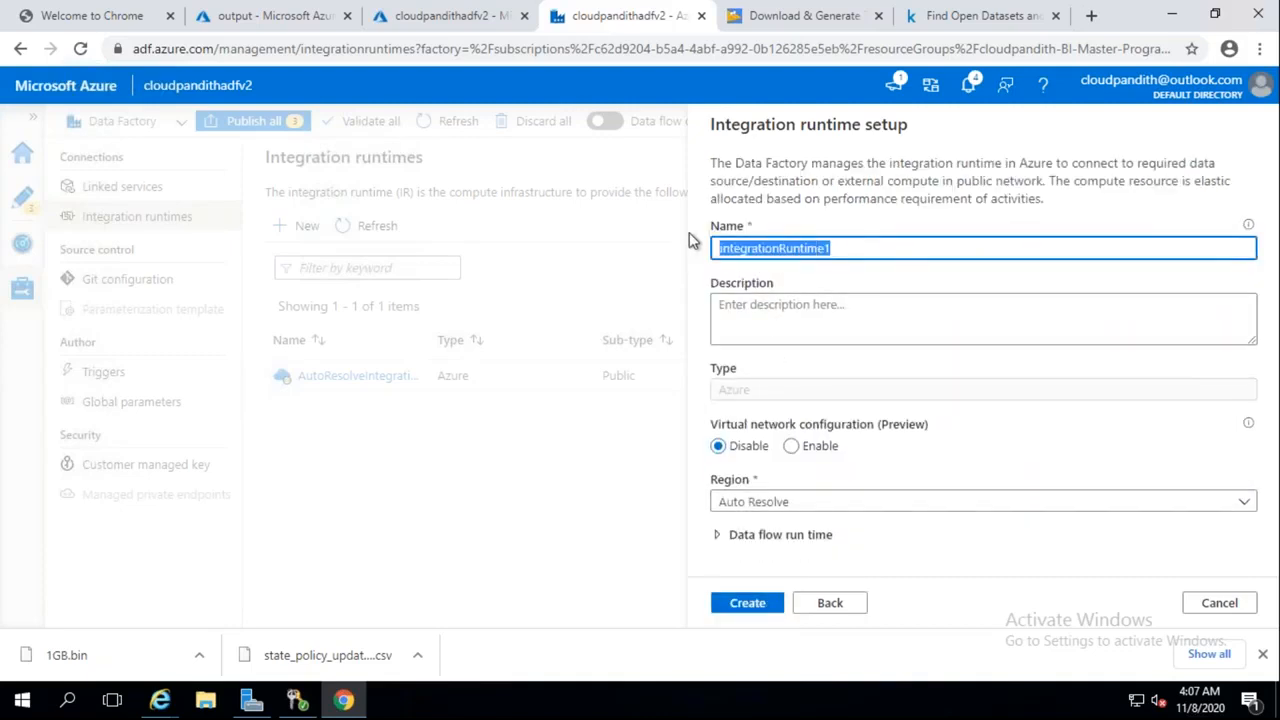
{"action": "key", "text": "BackSpace"}
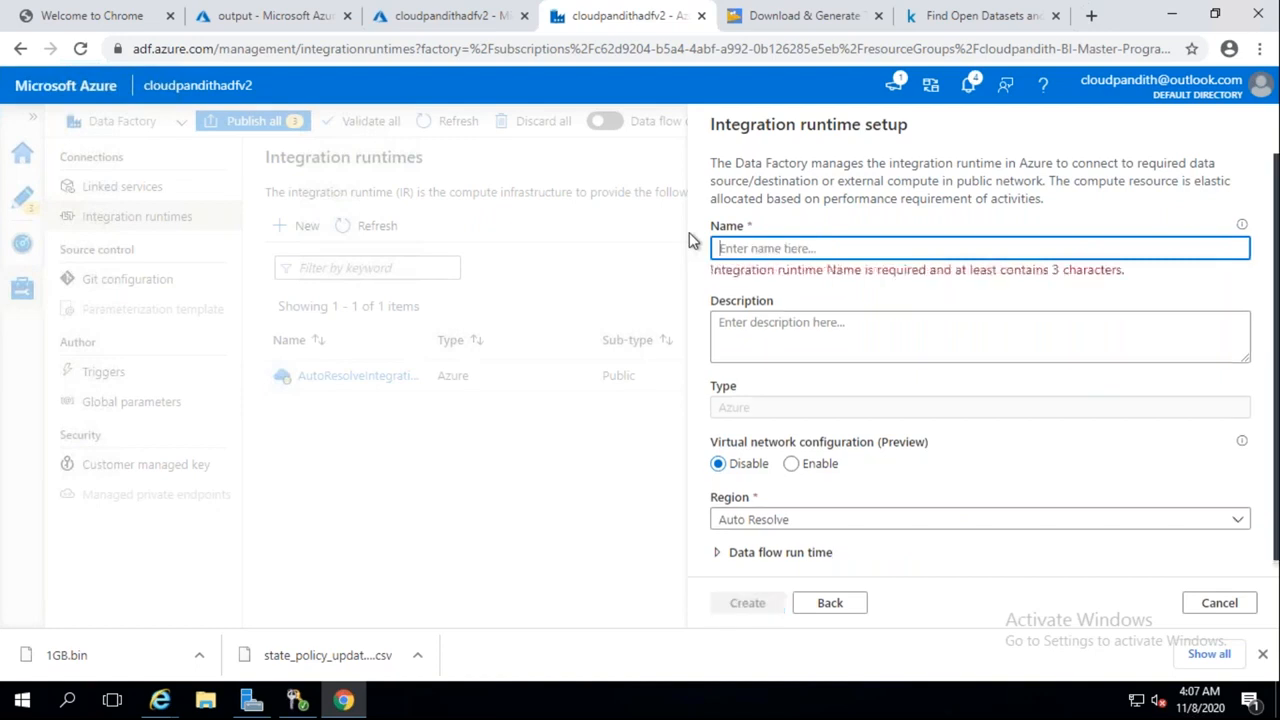
{"action": "type", "text": "cloudpand"}
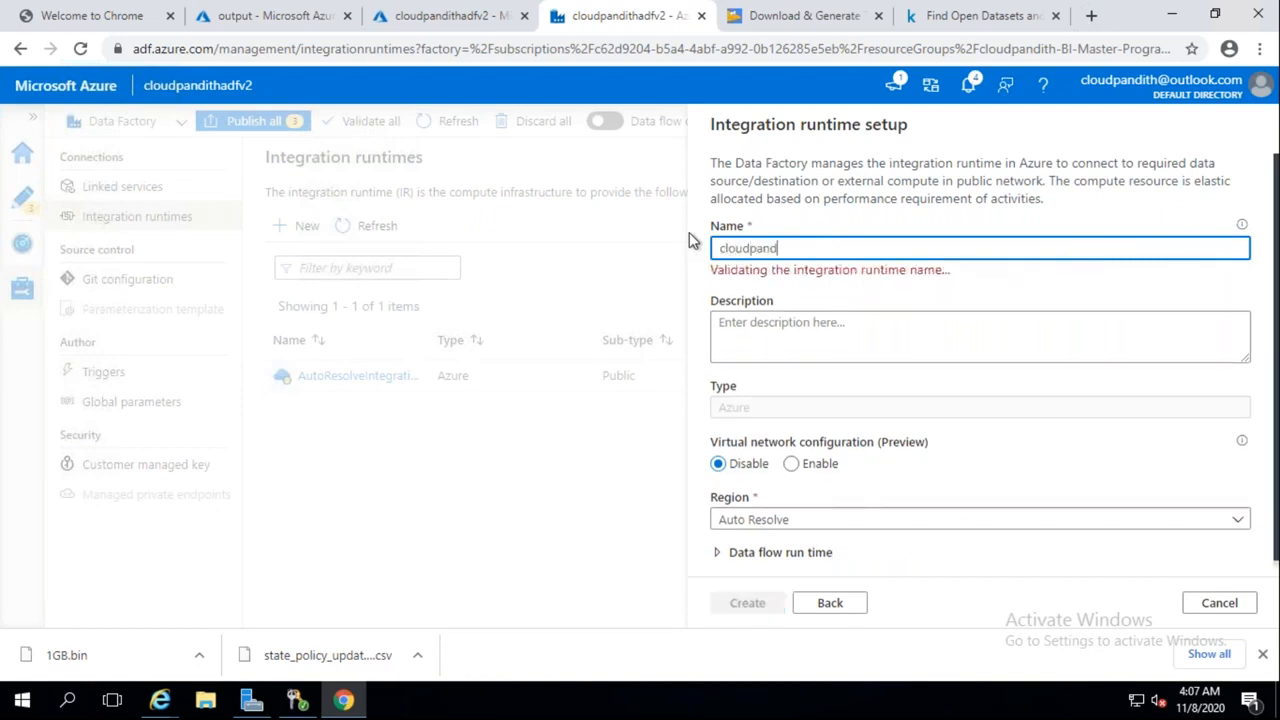
{"action": "type", "text": "ithIR"}
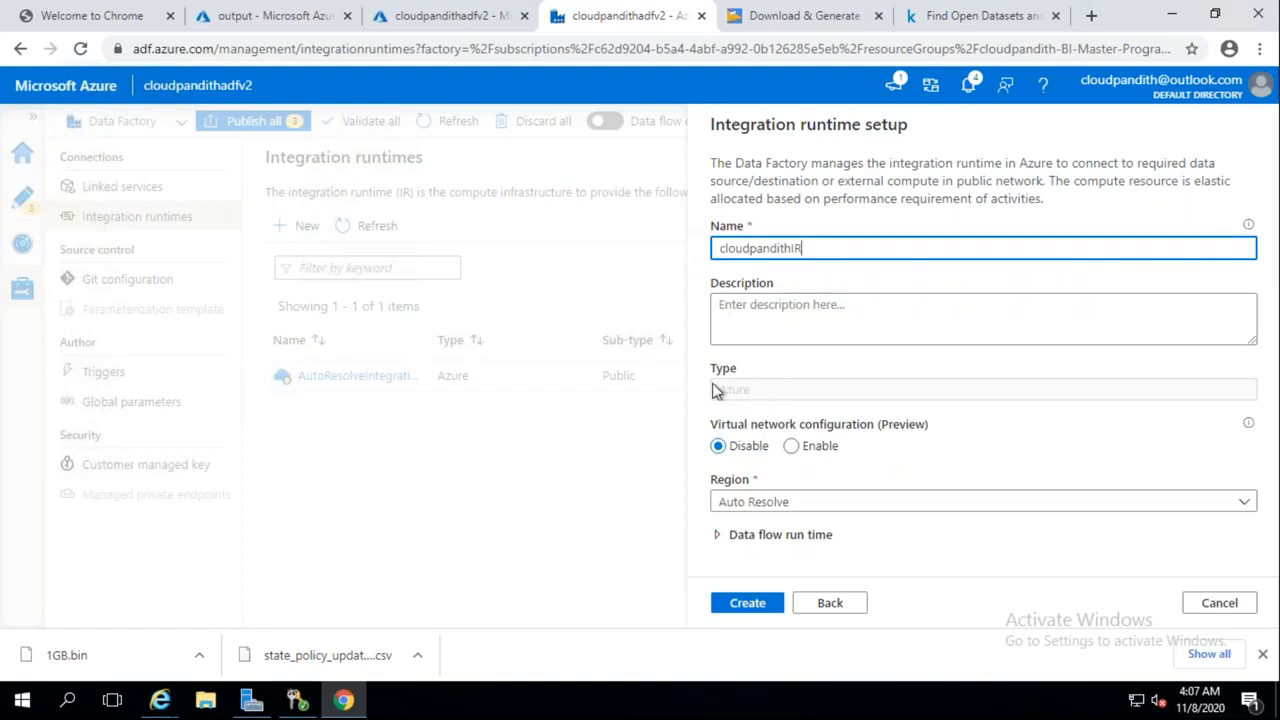
{"action": "double_click", "coordinate": [746, 390]}
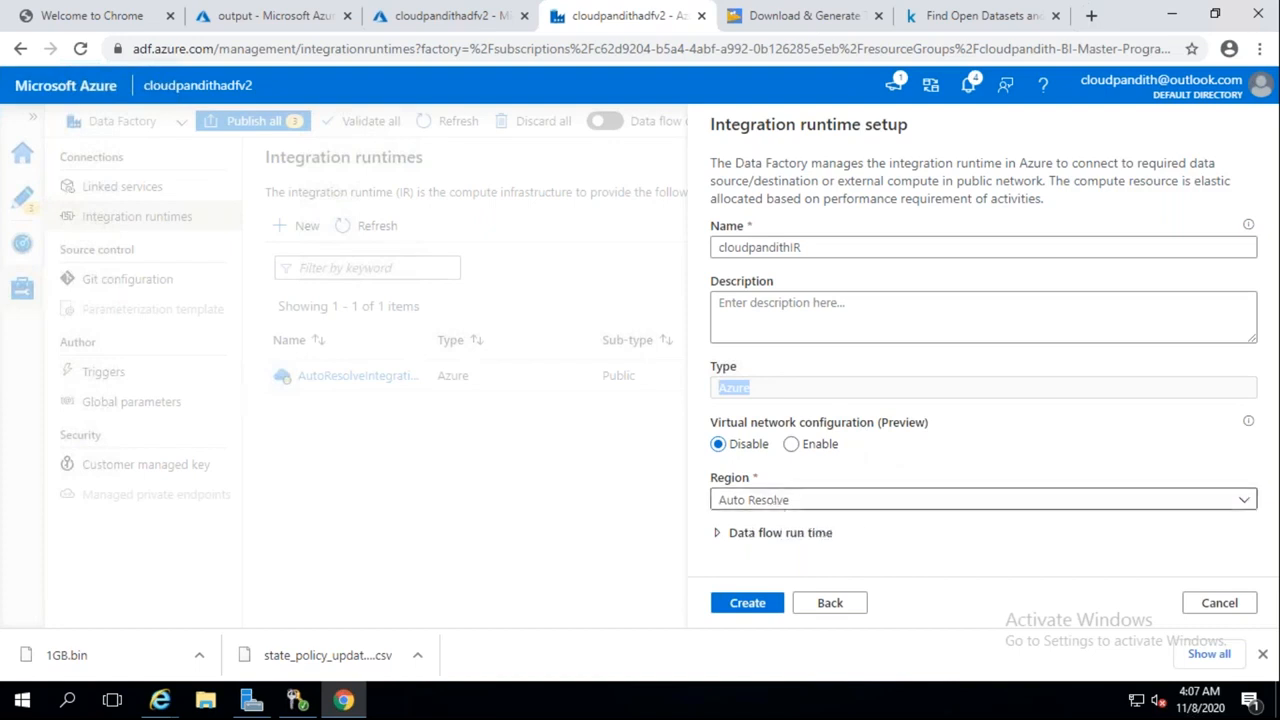
{"action": "left_click", "coordinate": [980, 500]}
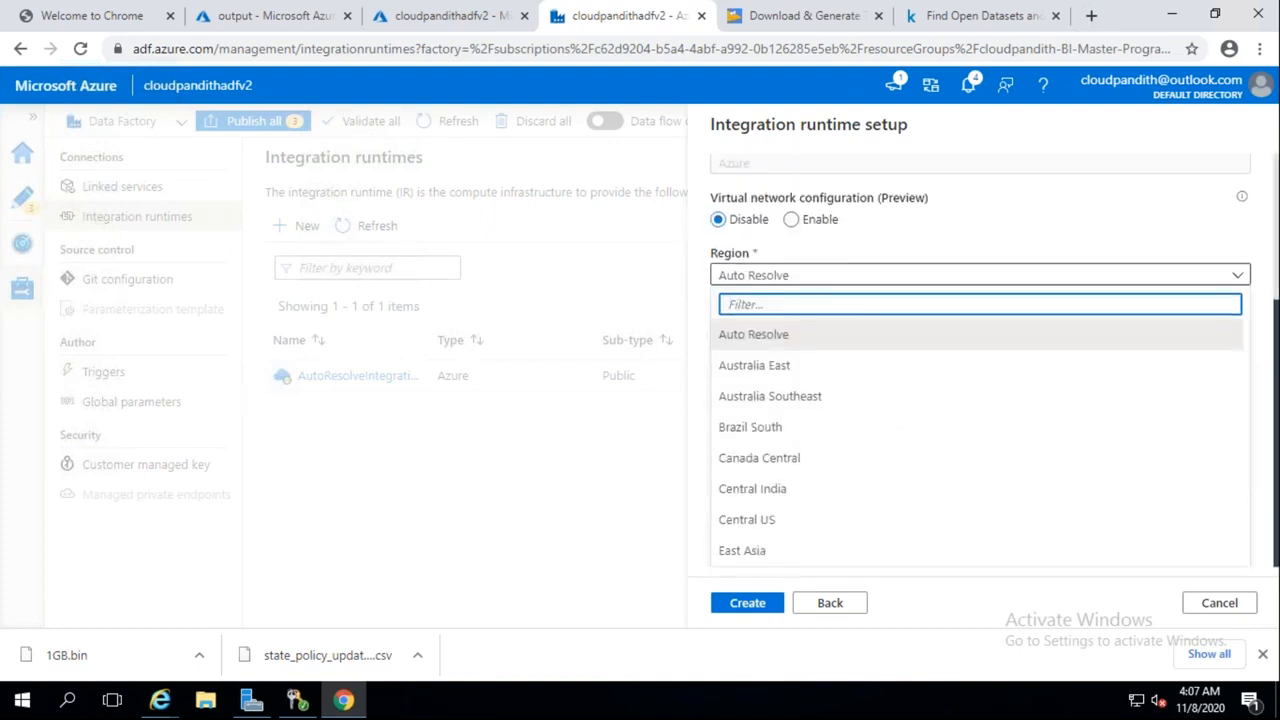
{"action": "type", "text": "east"}
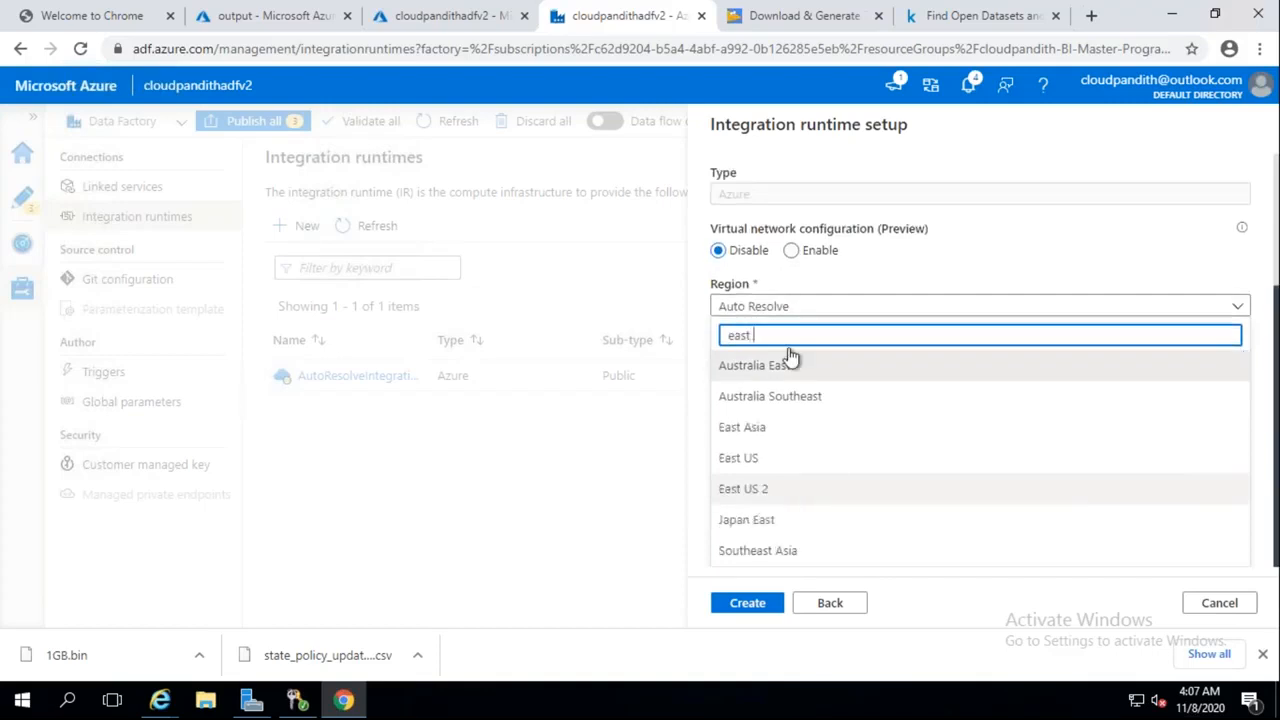
{"action": "type", "text": " us"}
{"action": "left_click", "coordinate": [760, 522]}
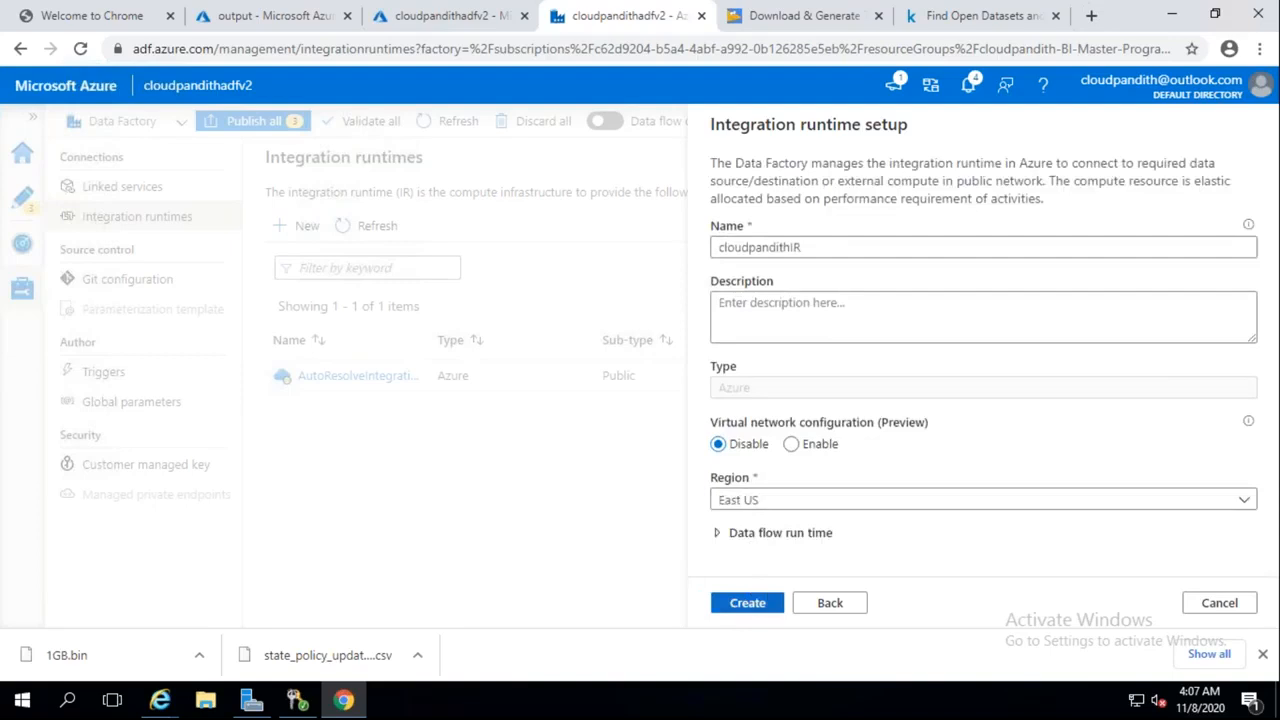
{"action": "left_click", "coordinate": [747, 602]}
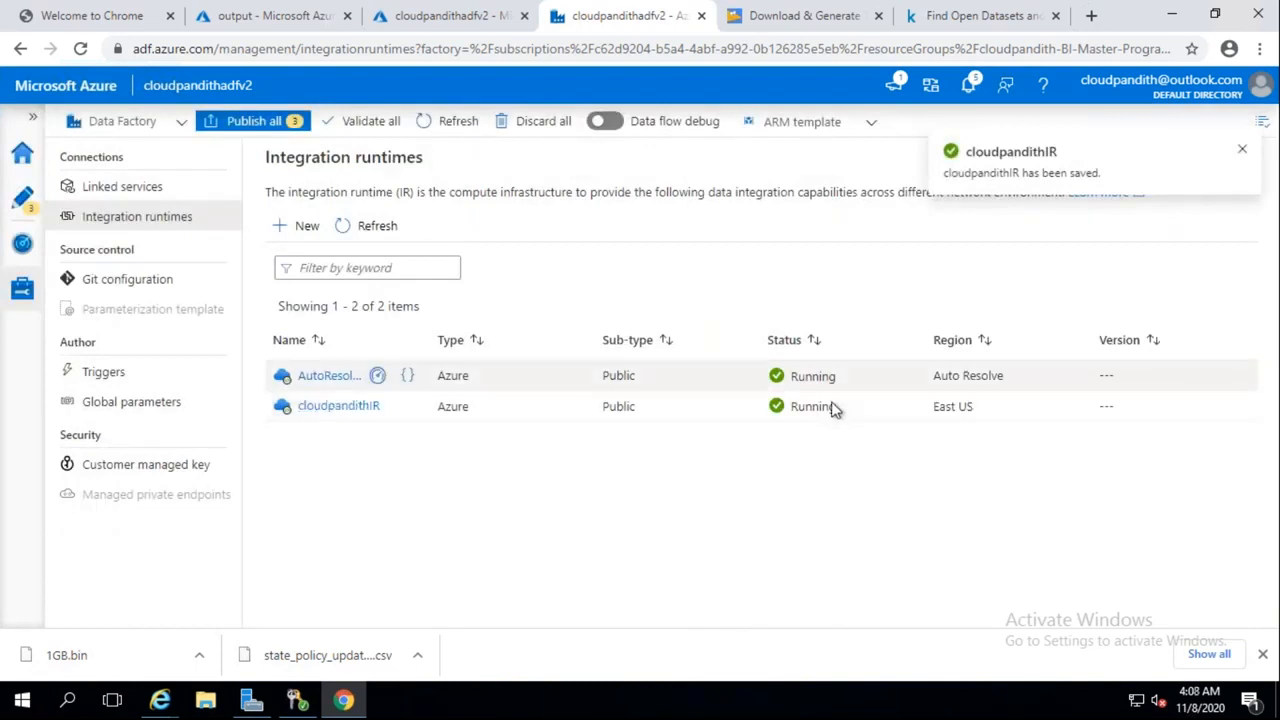
Widen pl_performance's output and open the Succeeded copy_eastus_eastus run details (1,000 MB, 4 DIUs)
{"action": "left_click", "coordinate": [22, 210]}
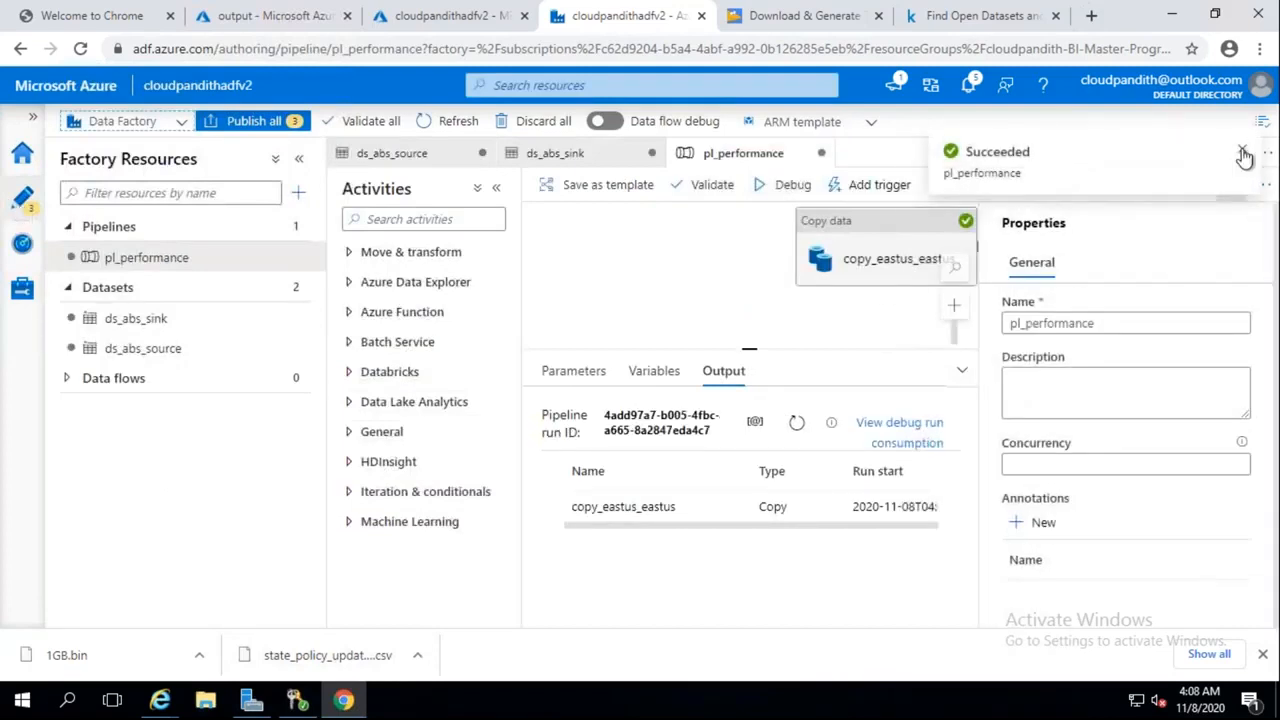
{"action": "left_click", "coordinate": [1243, 154]}
{"action": "left_click", "coordinate": [1230, 184]}
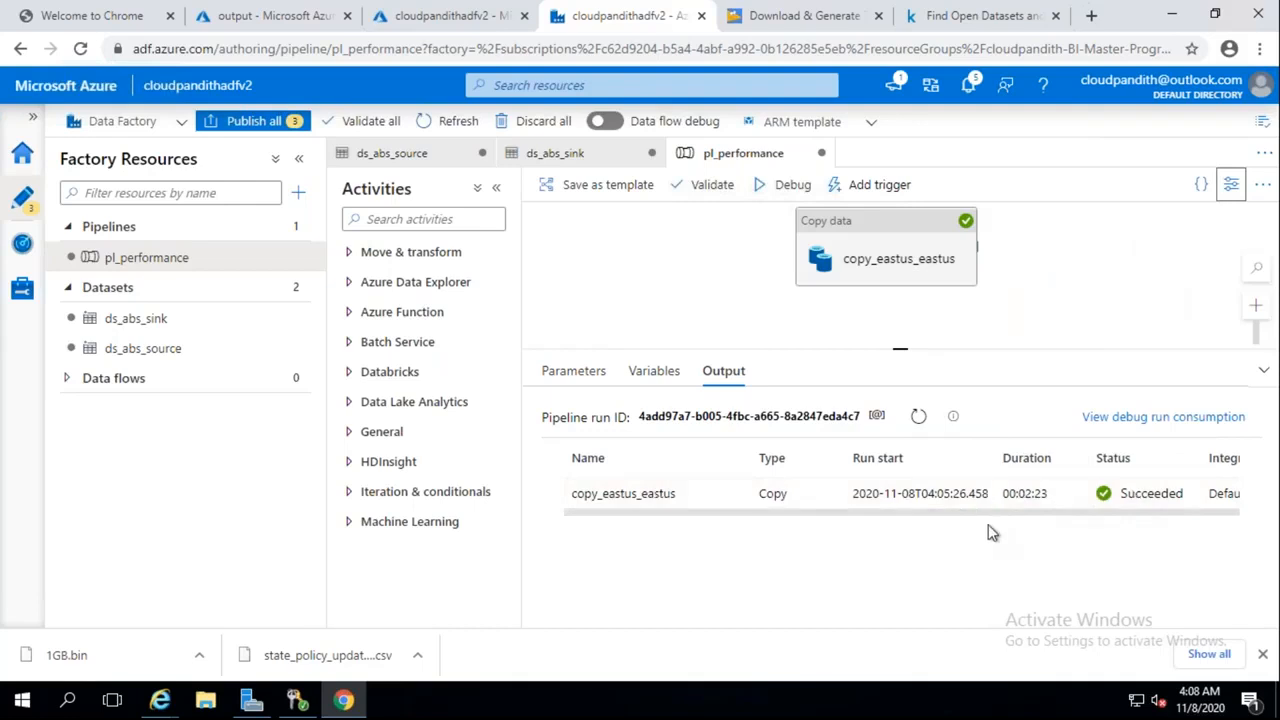
{"action": "left_click_drag", "start_coordinate": [980, 513], "coordinate": [1105, 496]}
{"action": "left_click_drag", "start_coordinate": [1008, 495], "coordinate": [728, 528]}
{"action": "left_click", "coordinate": [729, 493]}
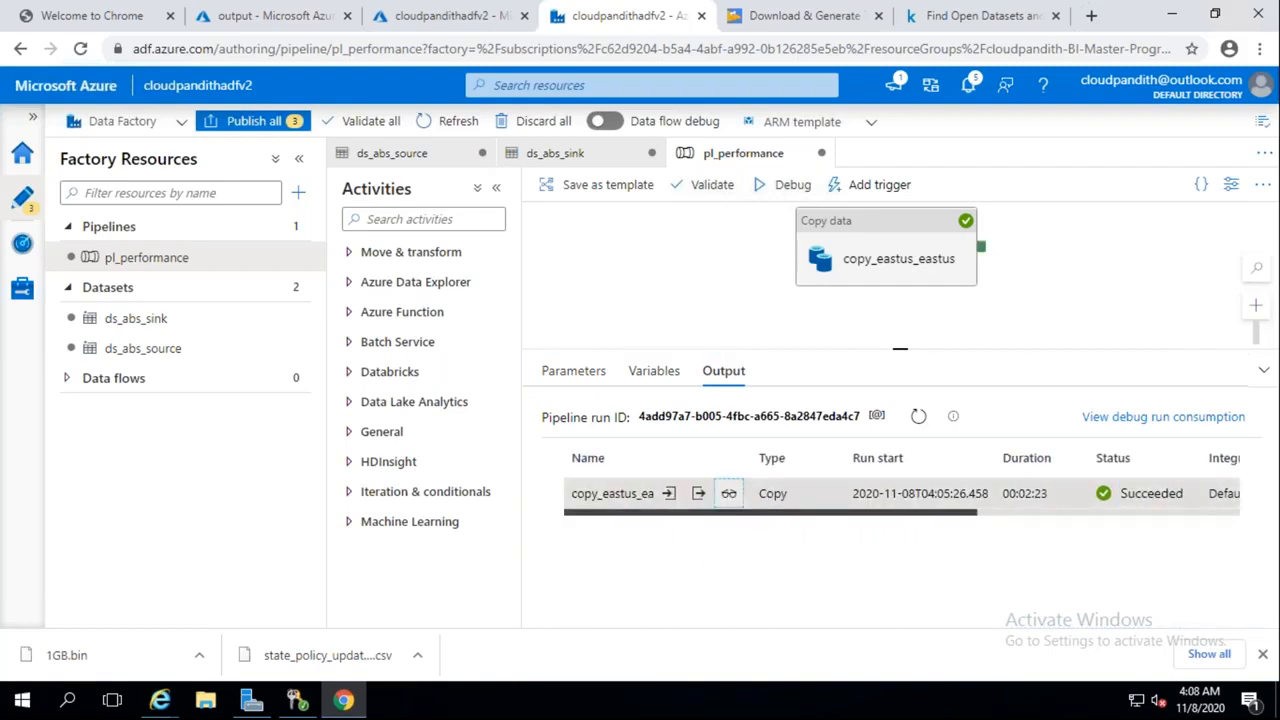
{"action": "left_click", "coordinate": [729, 494]}
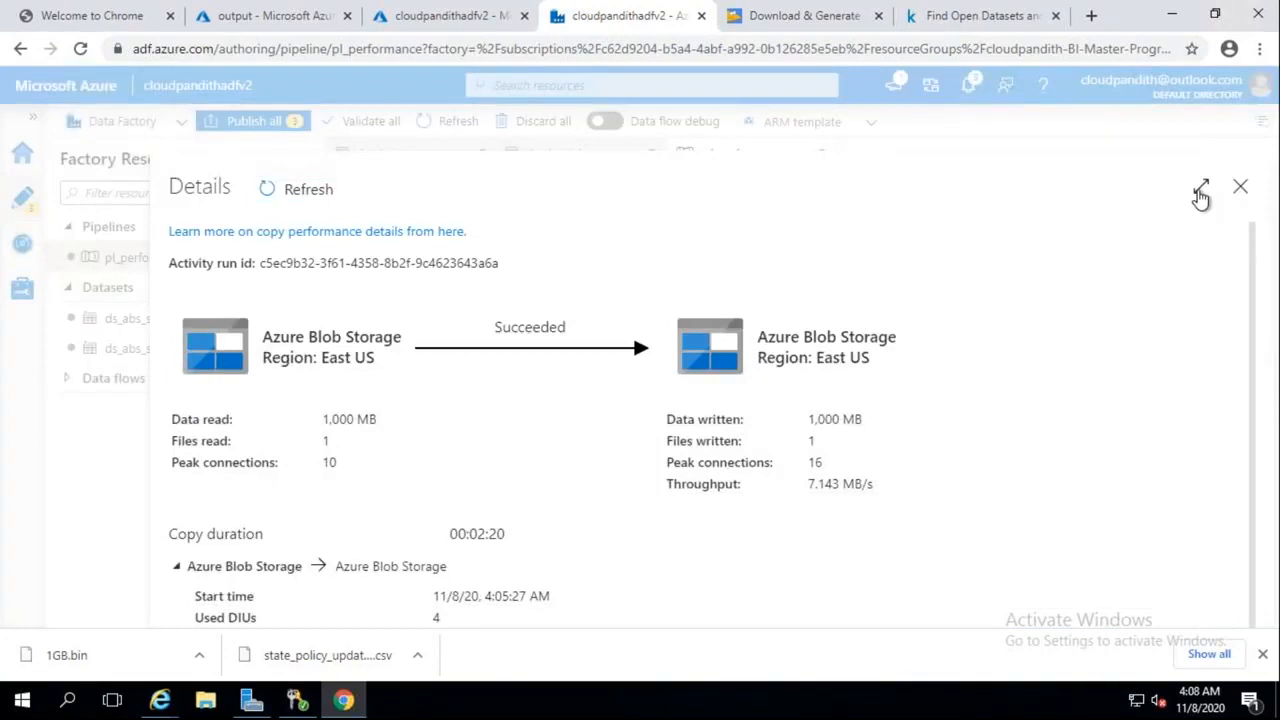
{"action": "left_click", "coordinate": [1201, 192]}
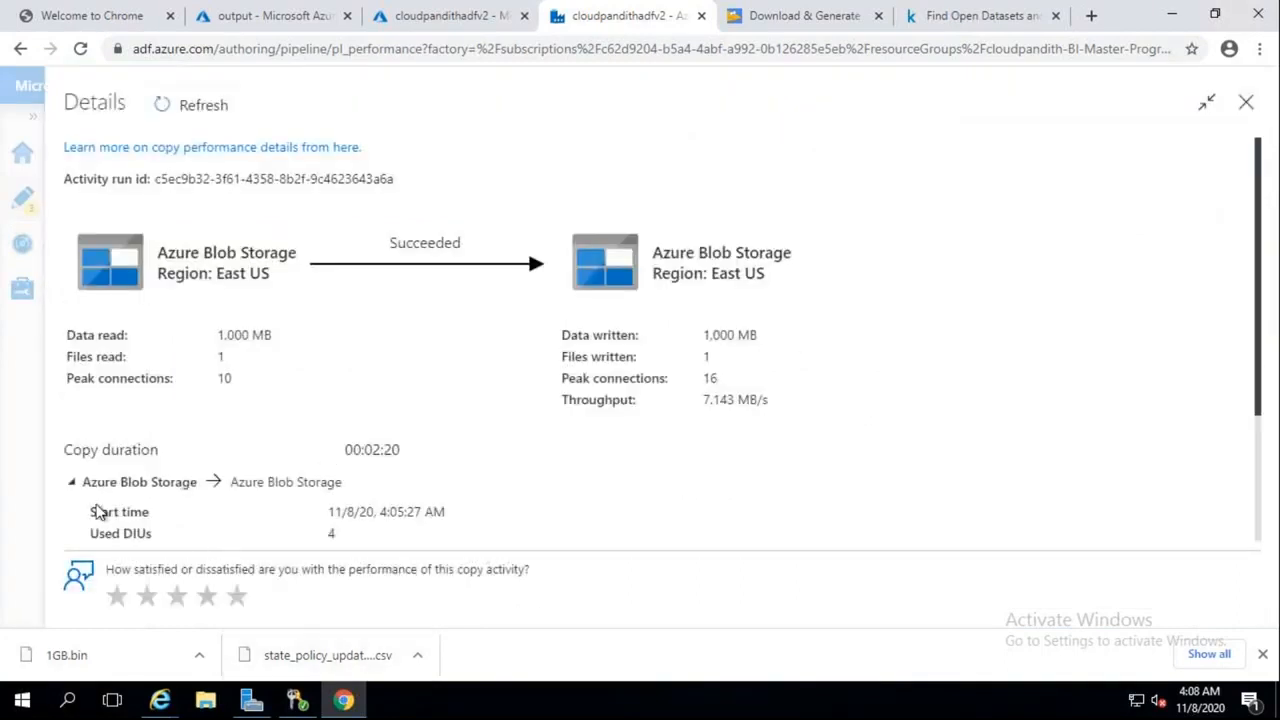
{"action": "scroll", "coordinate": [187, 502], "scroll_direction": "down", "scroll_amount": 1}
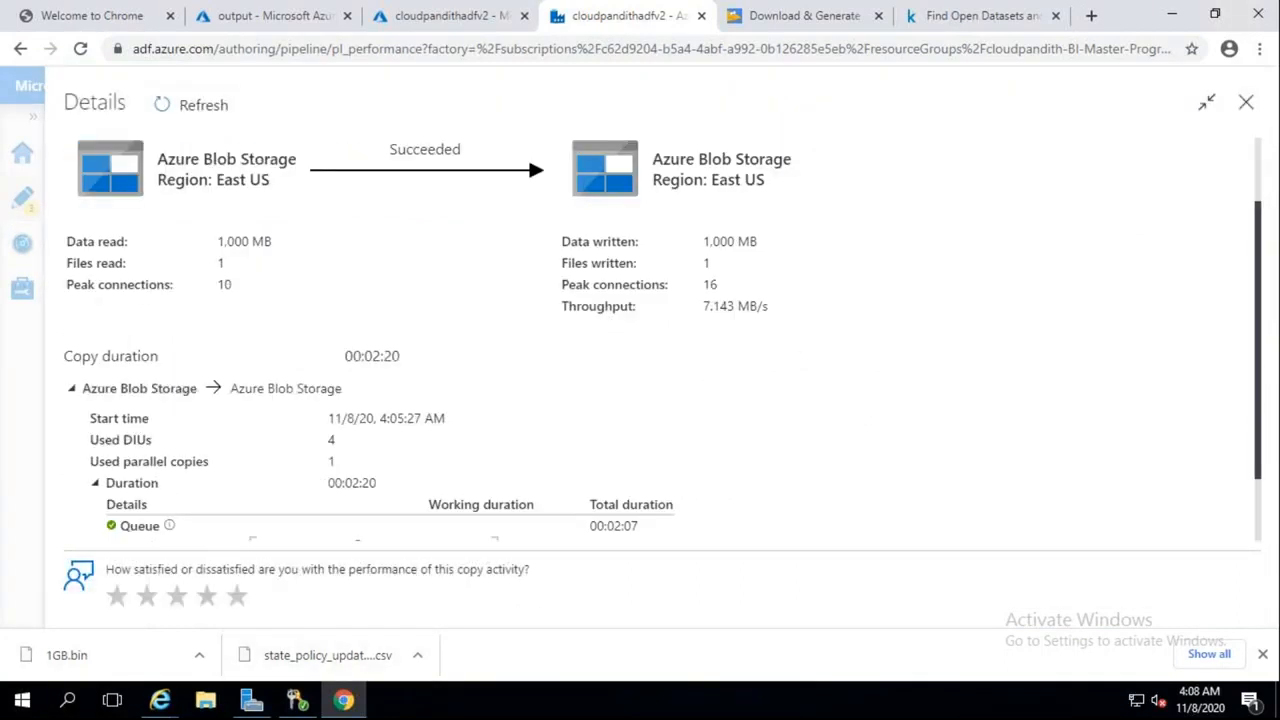
{"action": "scroll", "coordinate": [297, 483], "scroll_direction": "down", "scroll_amount": 1}
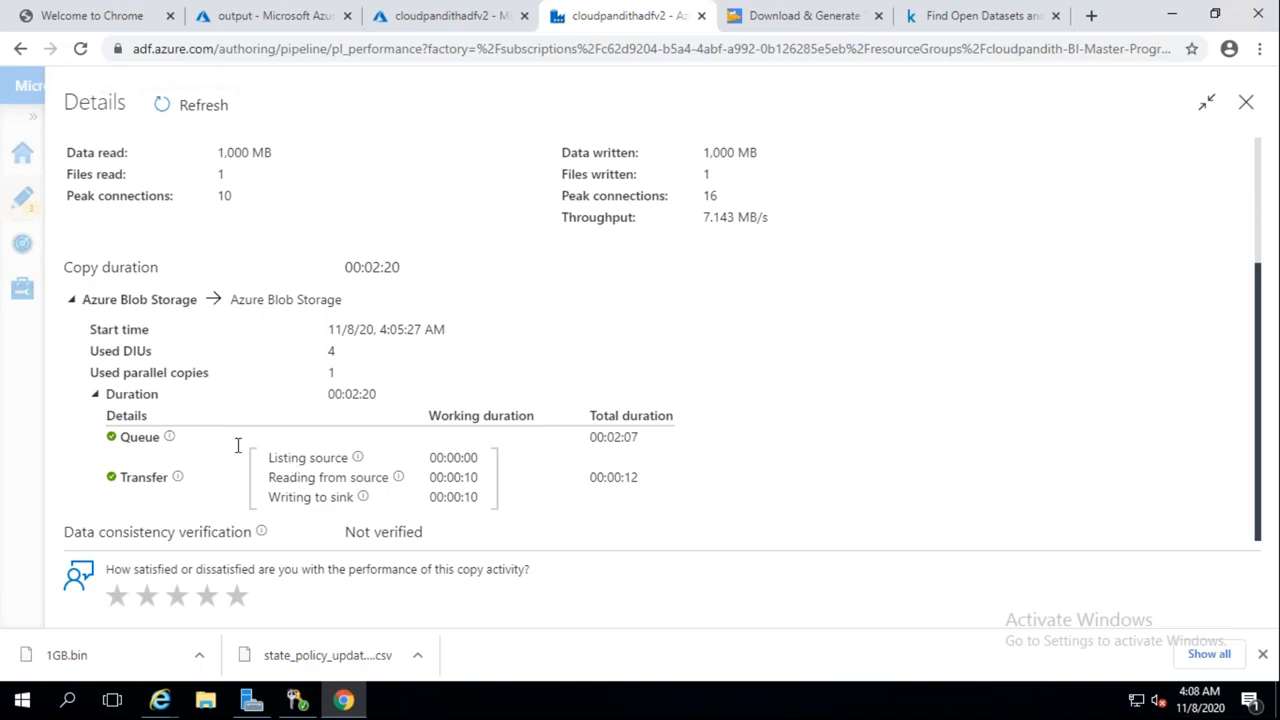
{"action": "left_click", "coordinate": [152, 443]}
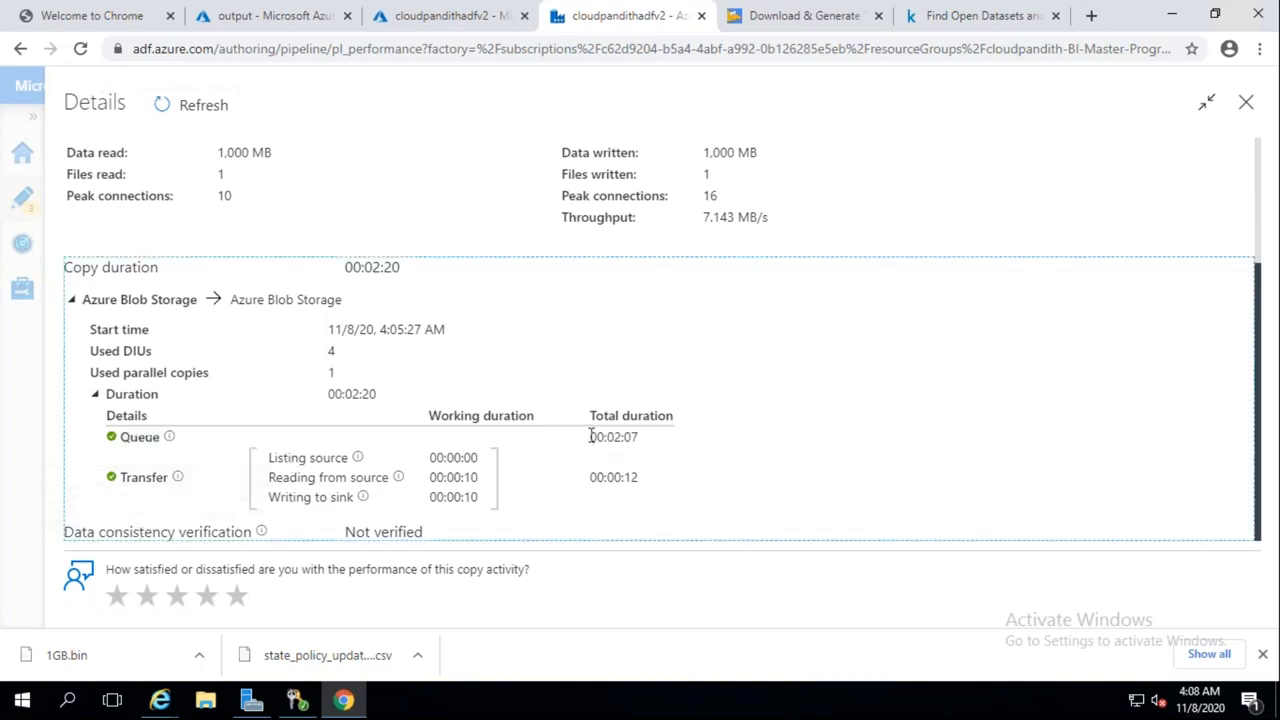
{"action": "left_click_drag", "start_coordinate": [590, 436], "coordinate": [640, 443]}
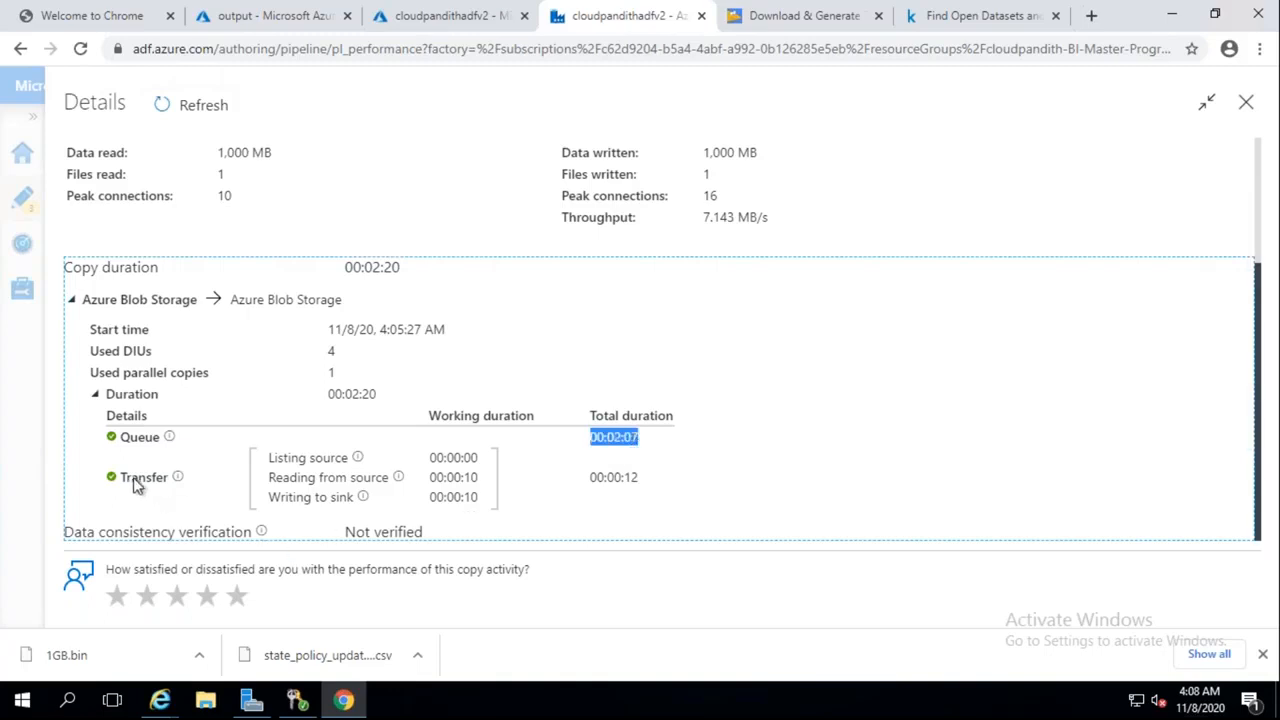
{"action": "left_click_drag", "start_coordinate": [132, 478], "coordinate": [167, 477]}
{"action": "left_click", "coordinate": [607, 474]}
{"action": "left_click_drag", "start_coordinate": [591, 476], "coordinate": [648, 479]}
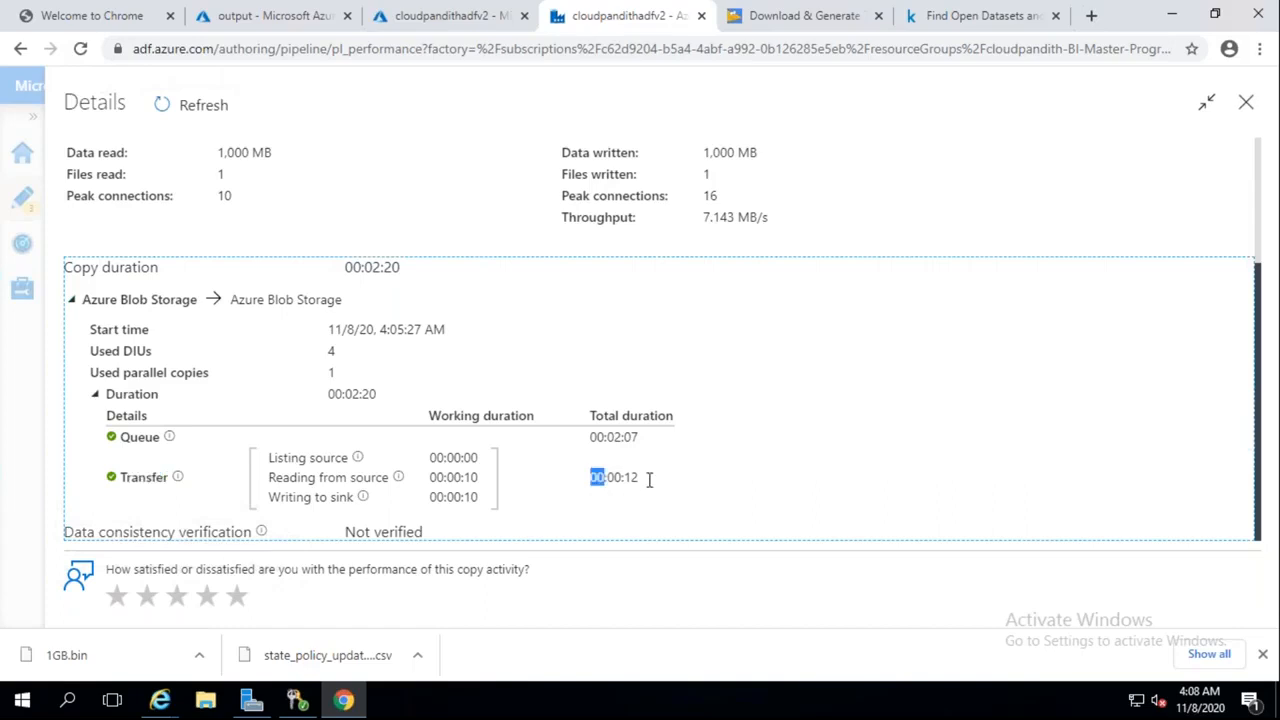
{"action": "left_click_drag", "start_coordinate": [463, 457], "coordinate": [428, 466]}
{"action": "left_click_drag", "start_coordinate": [431, 479], "coordinate": [480, 480]}
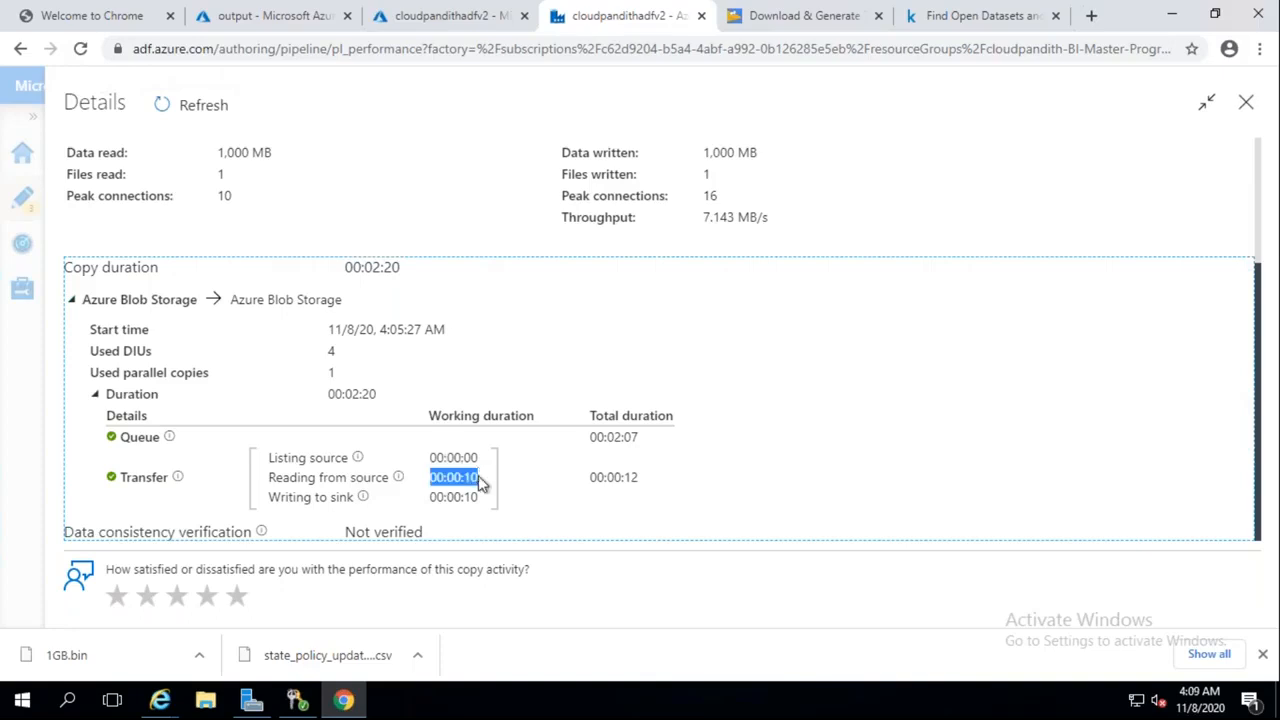
{"action": "left_click", "coordinate": [432, 498]}
{"action": "left_click_drag", "start_coordinate": [432, 498], "coordinate": [481, 495]}
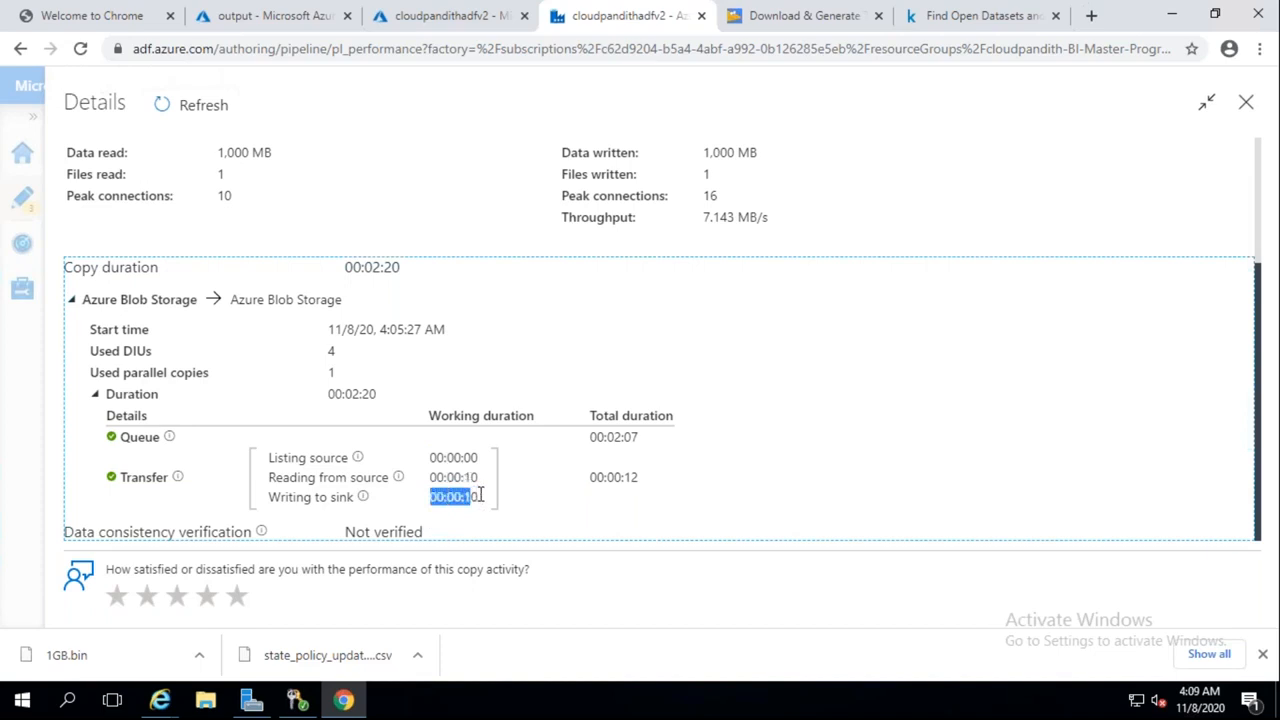
{"action": "left_click_drag", "start_coordinate": [347, 357], "coordinate": [327, 353]}
{"action": "left_click", "coordinate": [367, 362]}
{"action": "double_click", "coordinate": [335, 355]}
{"action": "left_click", "coordinate": [347, 373]}
{"action": "left_click_drag", "start_coordinate": [323, 374], "coordinate": [341, 380]}
{"action": "left_click", "coordinate": [374, 375]}
{"action": "left_click_drag", "start_coordinate": [657, 437], "coordinate": [597, 437]}
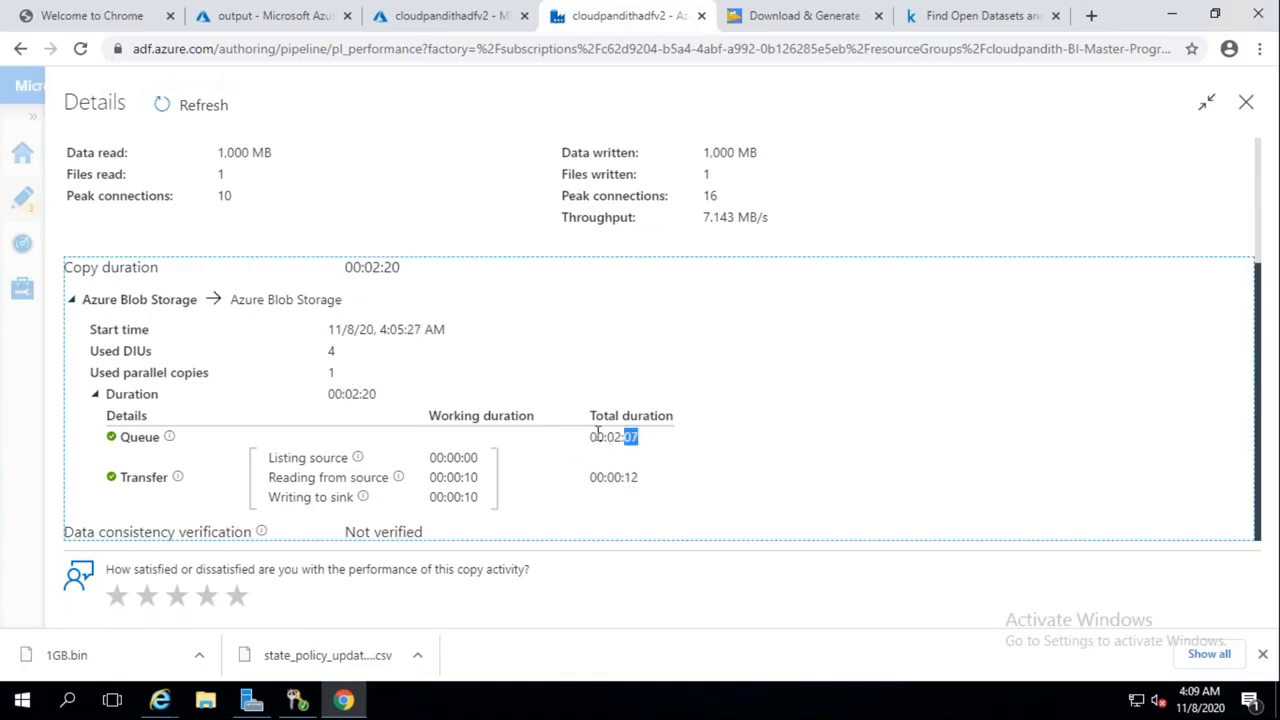
{"action": "left_click", "coordinate": [667, 458]}
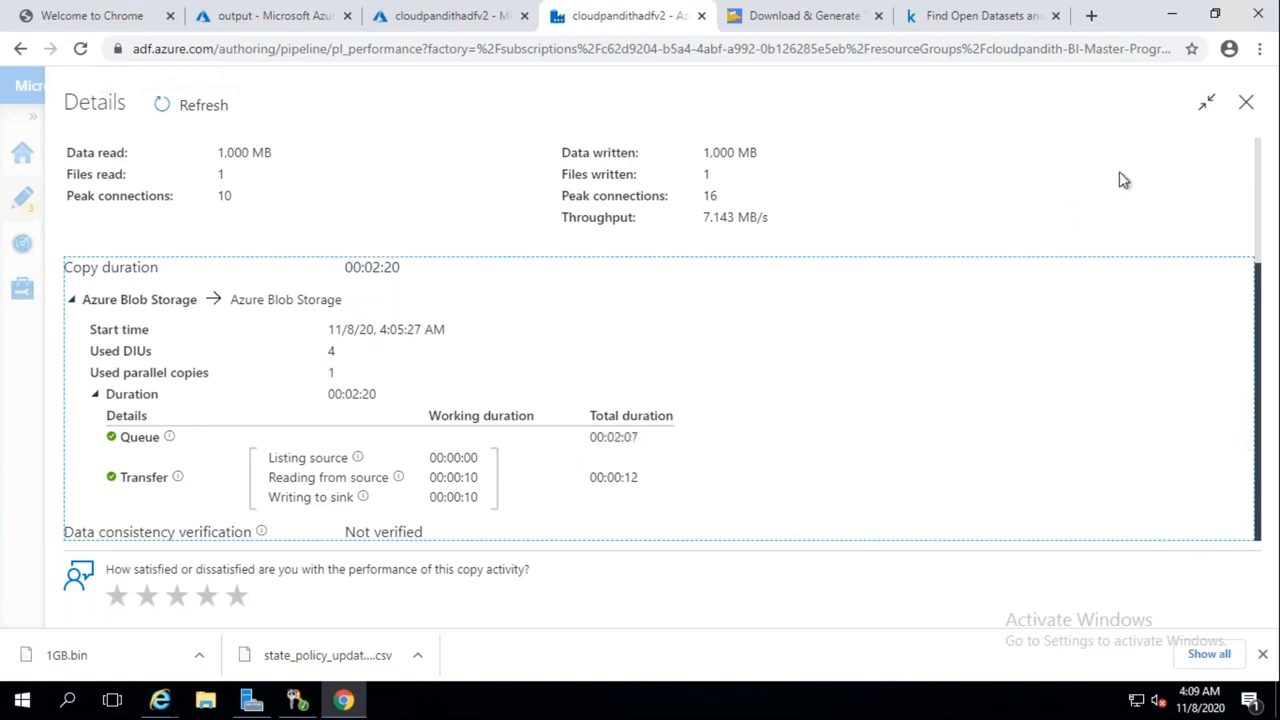
{"action": "left_click", "coordinate": [1248, 104]}
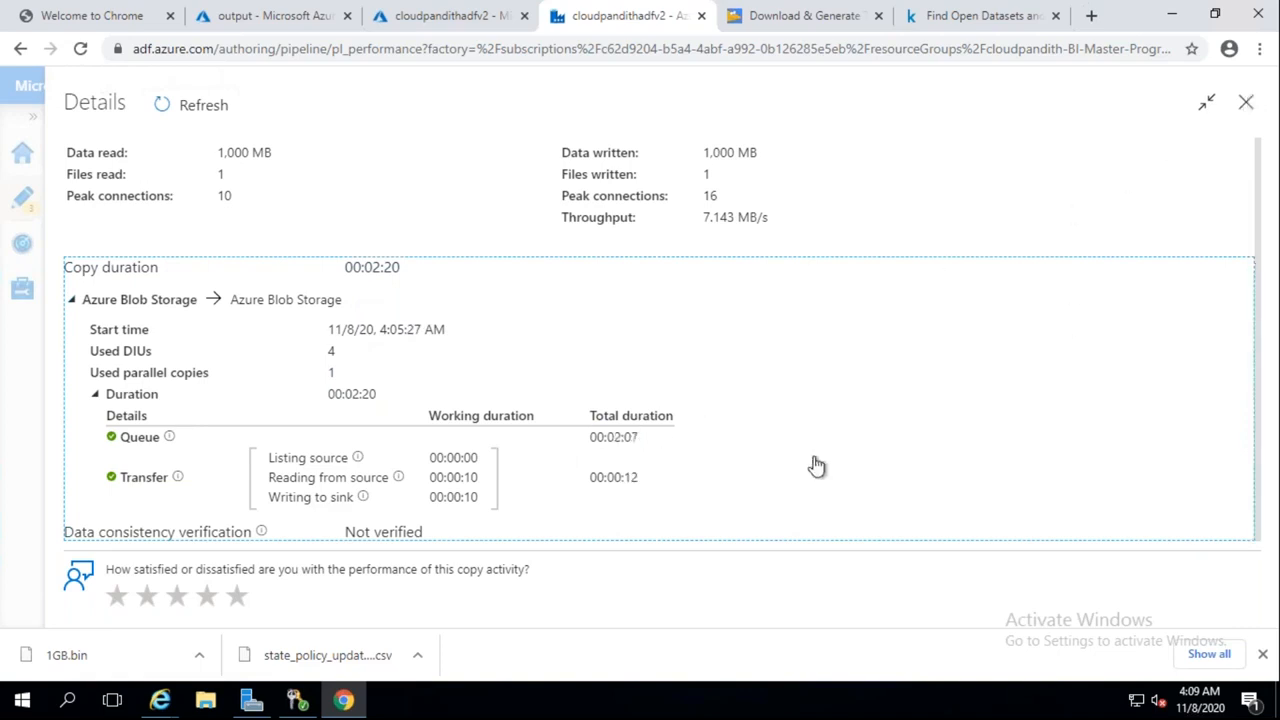
{"action": "left_click", "coordinate": [1246, 106]}
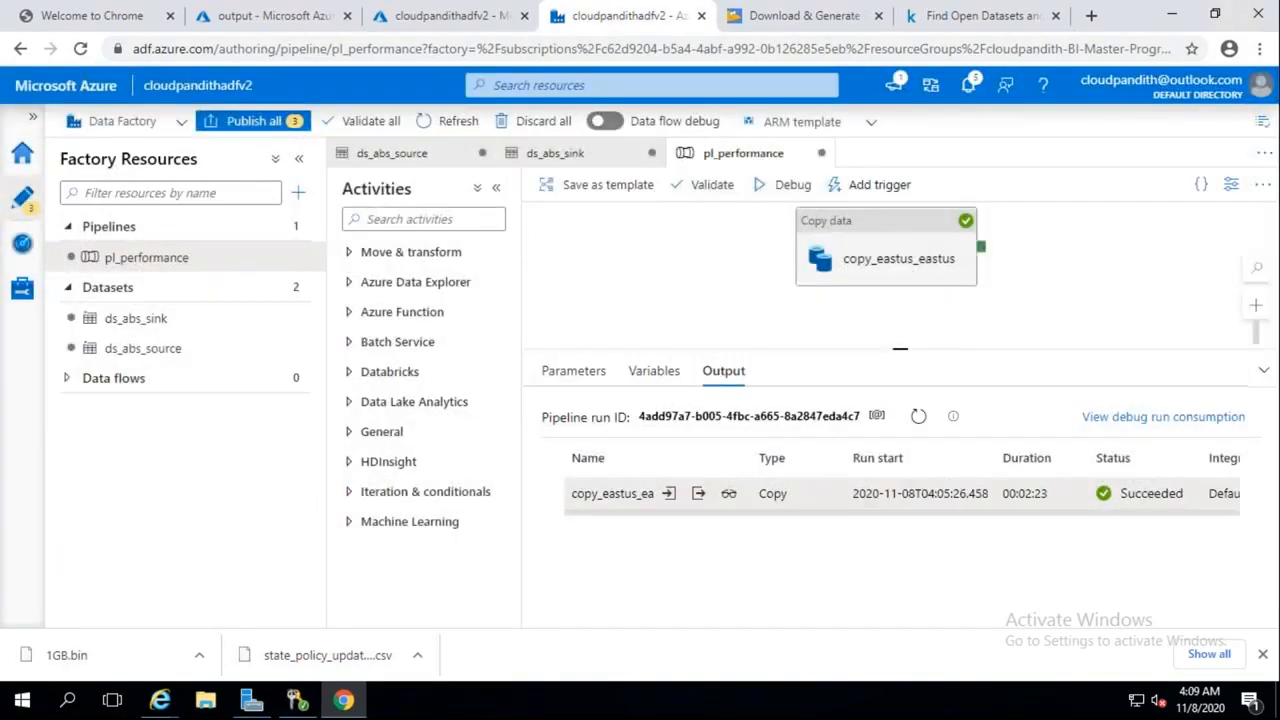
Start a new pl_performance debug run and bring up its run output
{"action": "left_click", "coordinate": [886, 258]}
{"action": "left_click", "coordinate": [791, 184]}
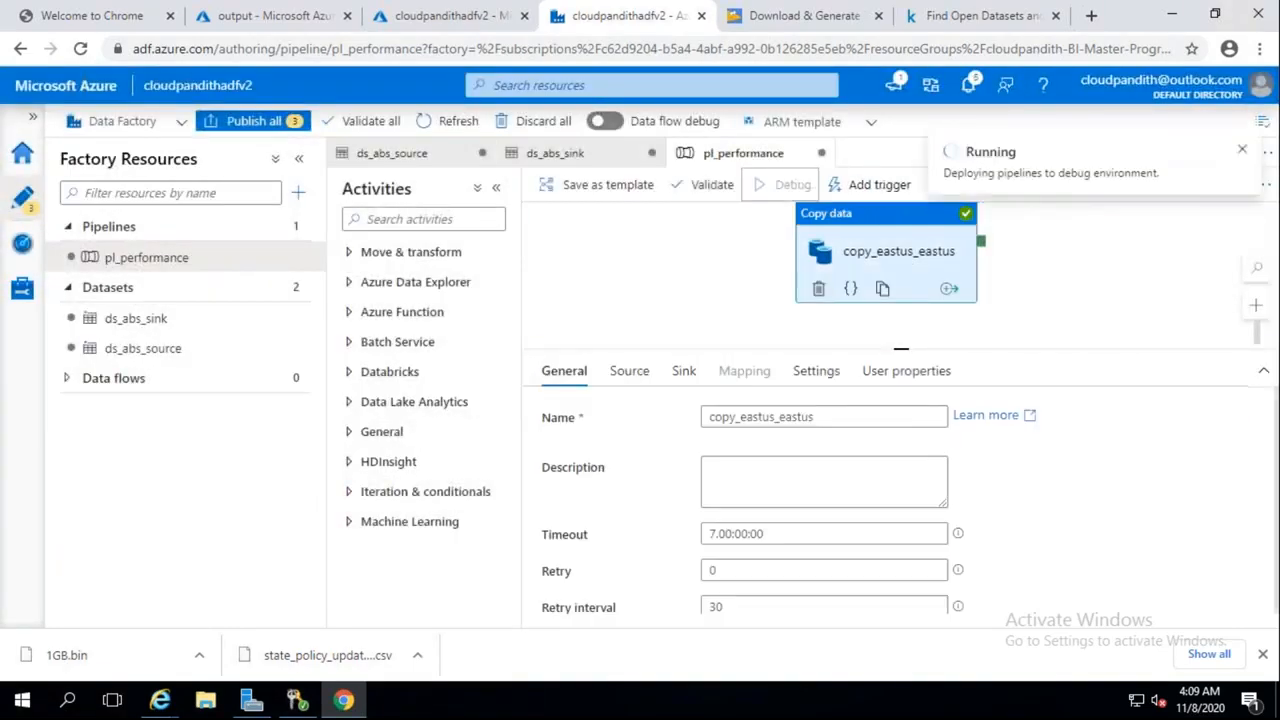
{"action": "left_click", "coordinate": [1047, 273]}
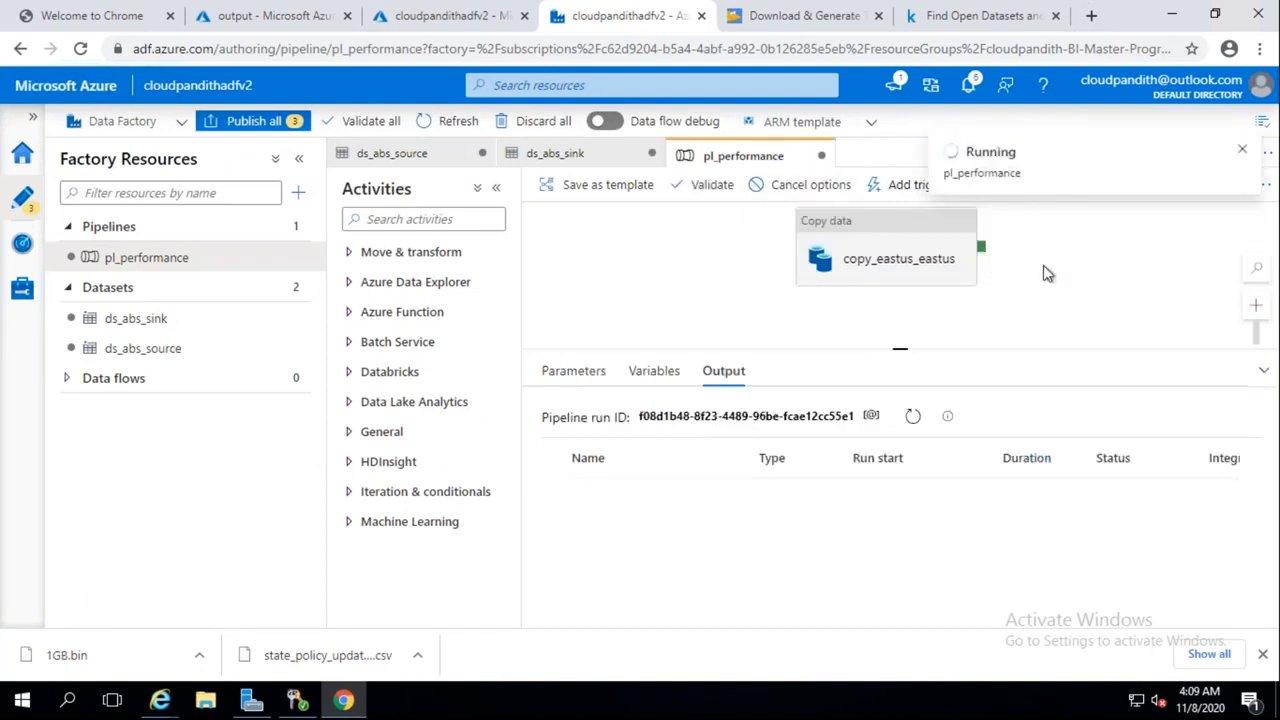
{"action": "left_click", "coordinate": [955, 258]}
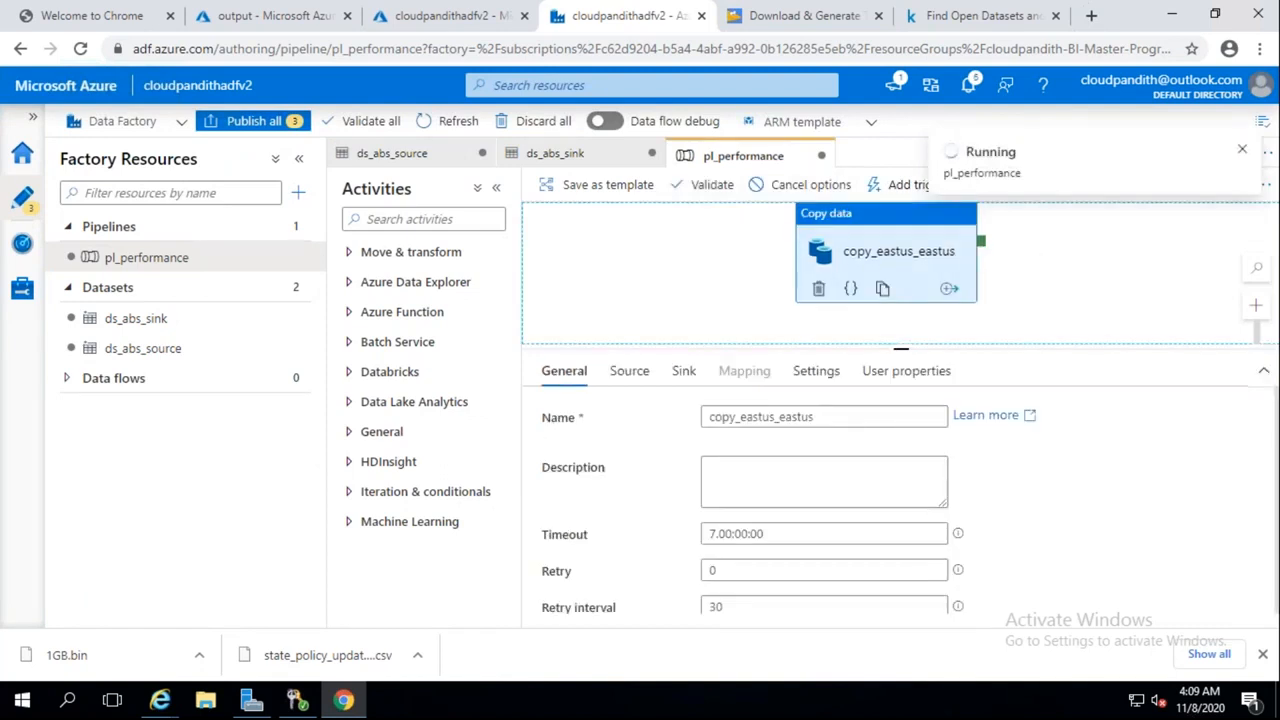
{"action": "left_click", "coordinate": [1040, 262]}
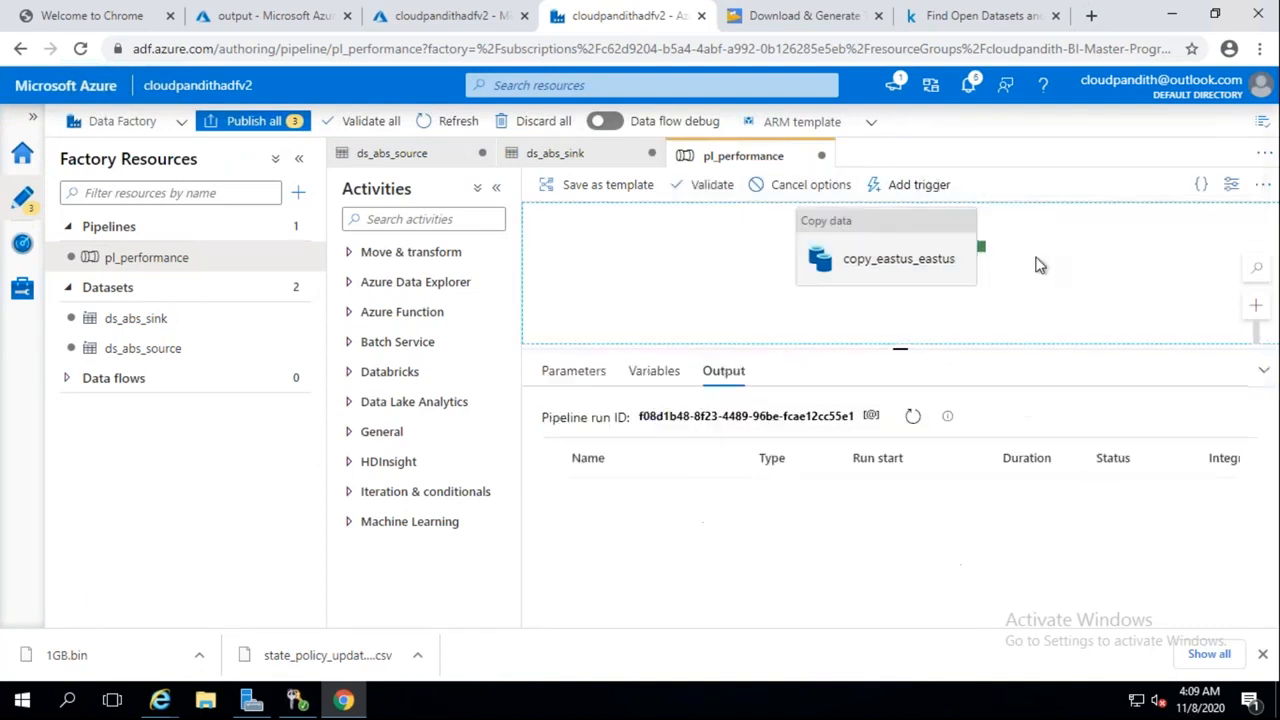
Refresh the run status and cancel the queued debug run
{"action": "left_click", "coordinate": [913, 418]}
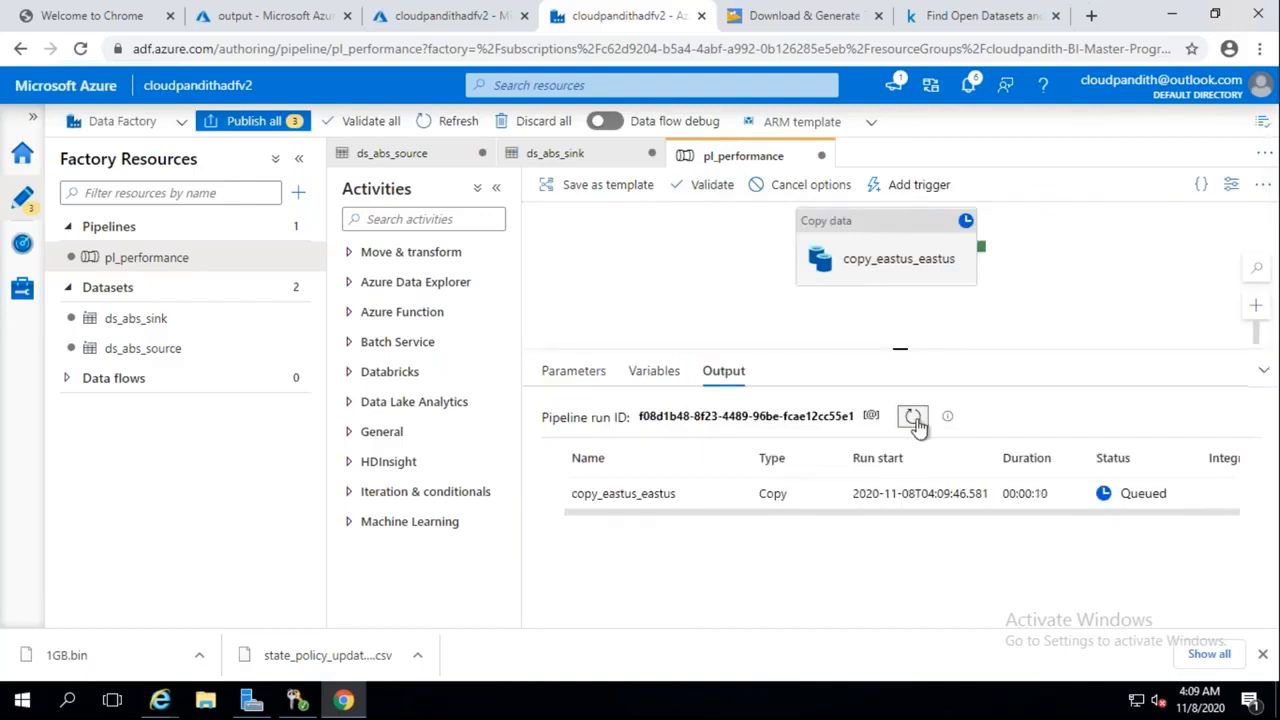
{"action": "left_click", "coordinate": [918, 424]}
{"action": "left_click", "coordinate": [792, 193]}
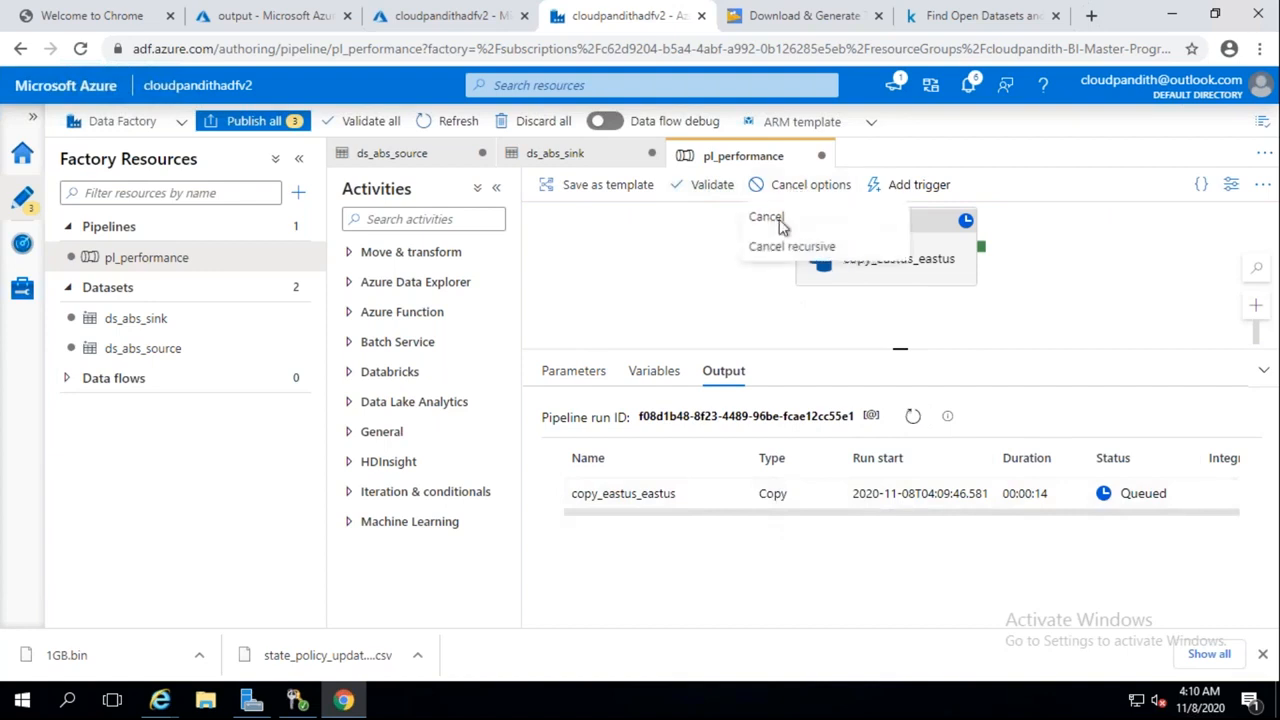
{"action": "left_click", "coordinate": [777, 218]}
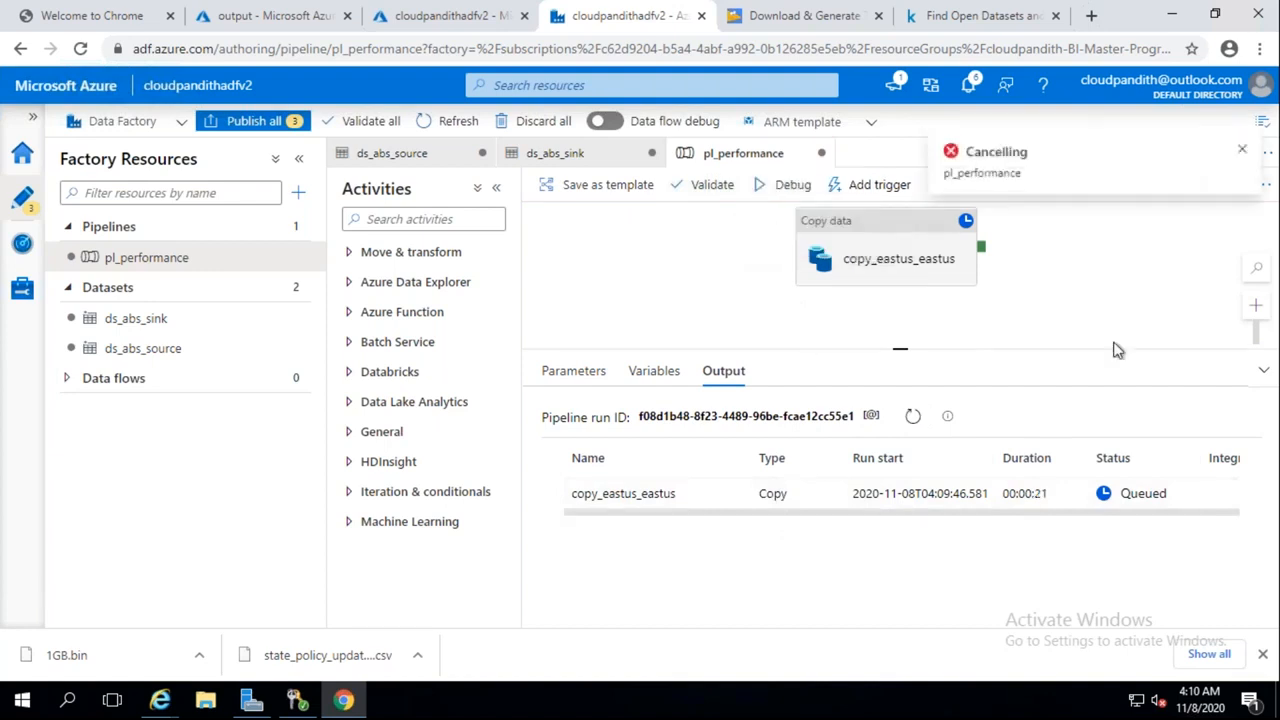
{"action": "left_click", "coordinate": [913, 418]}
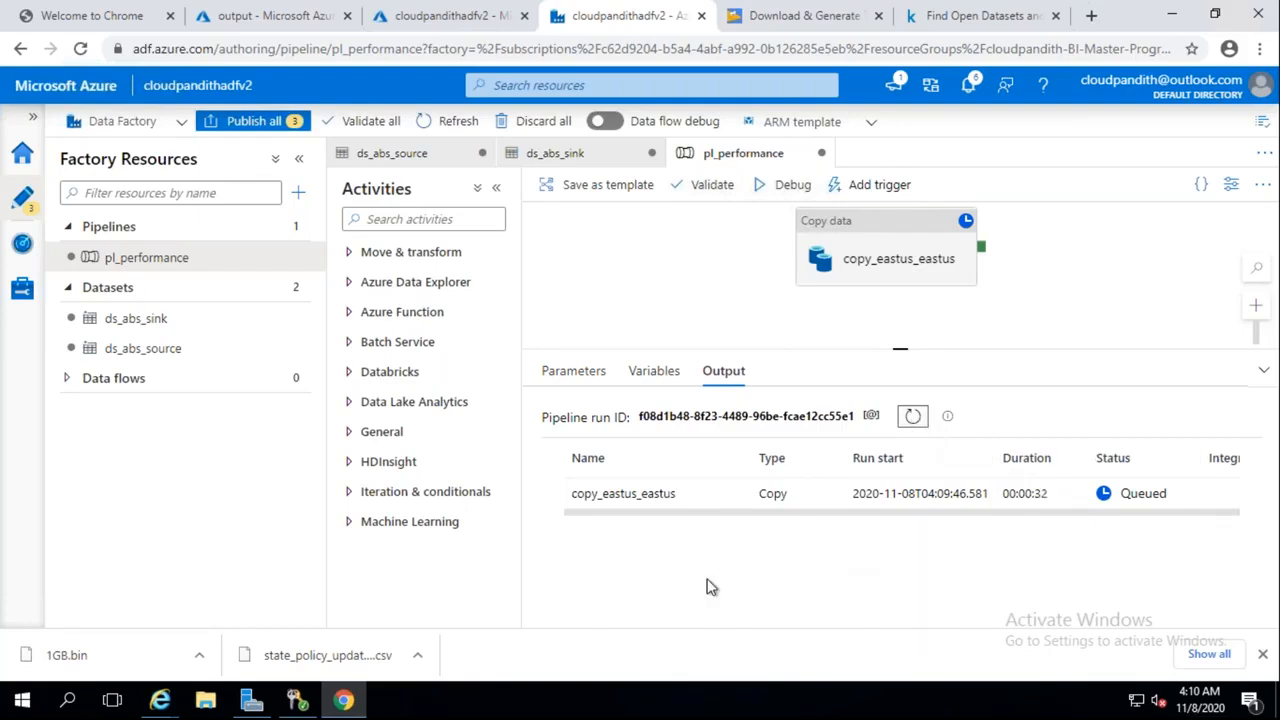
Point linked service ls_abs_eastus at the cloudpandithIR integration runtime and apply the change
{"action": "left_click", "coordinate": [21, 292]}
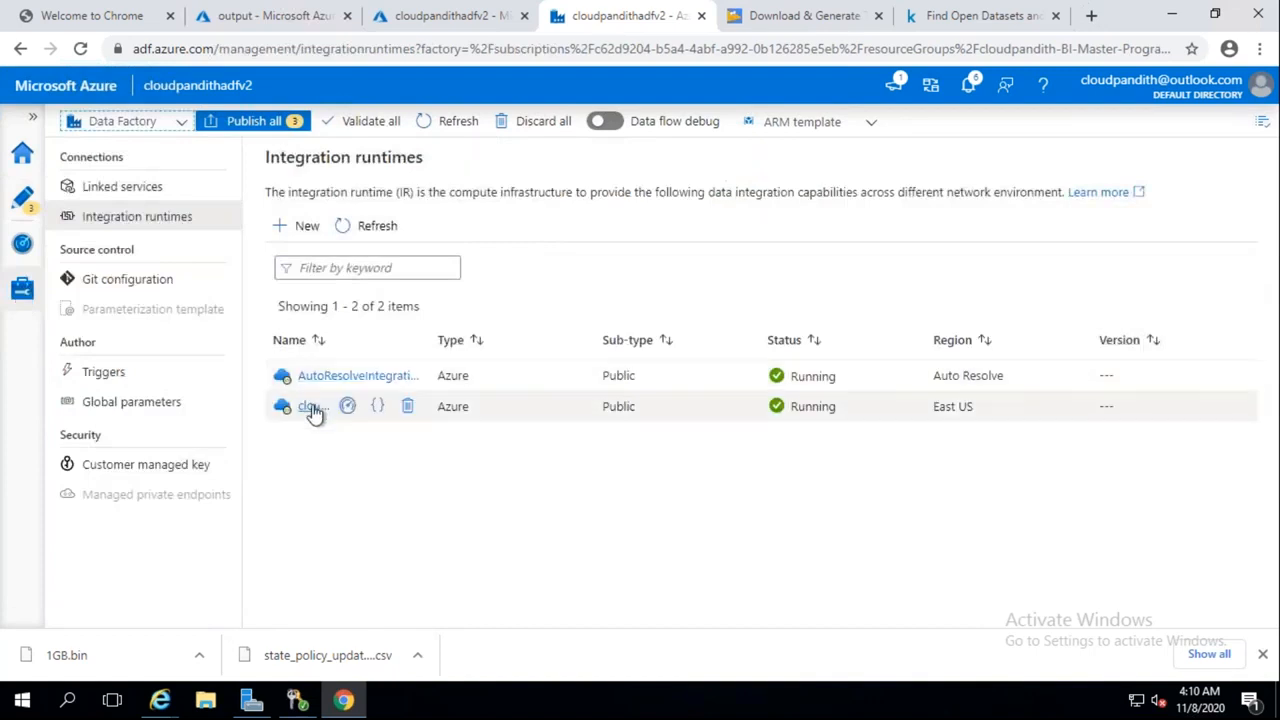
{"action": "left_click", "coordinate": [150, 188]}
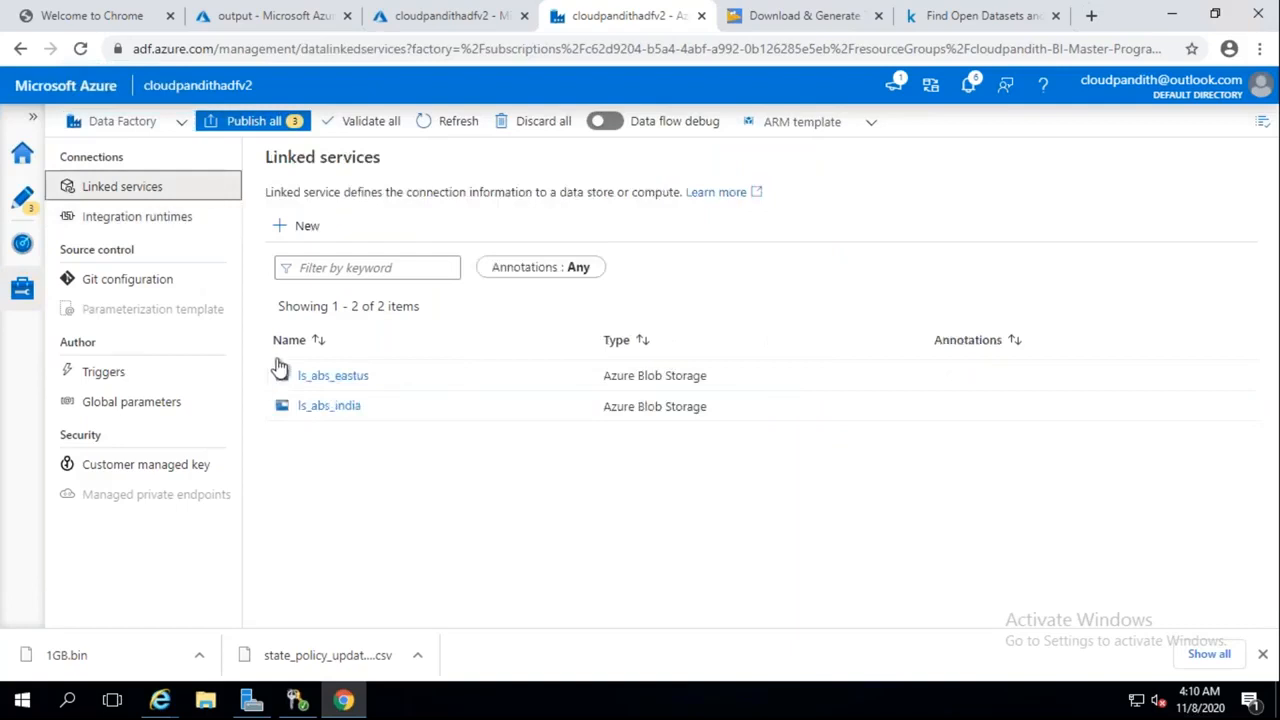
{"action": "left_click", "coordinate": [338, 390]}
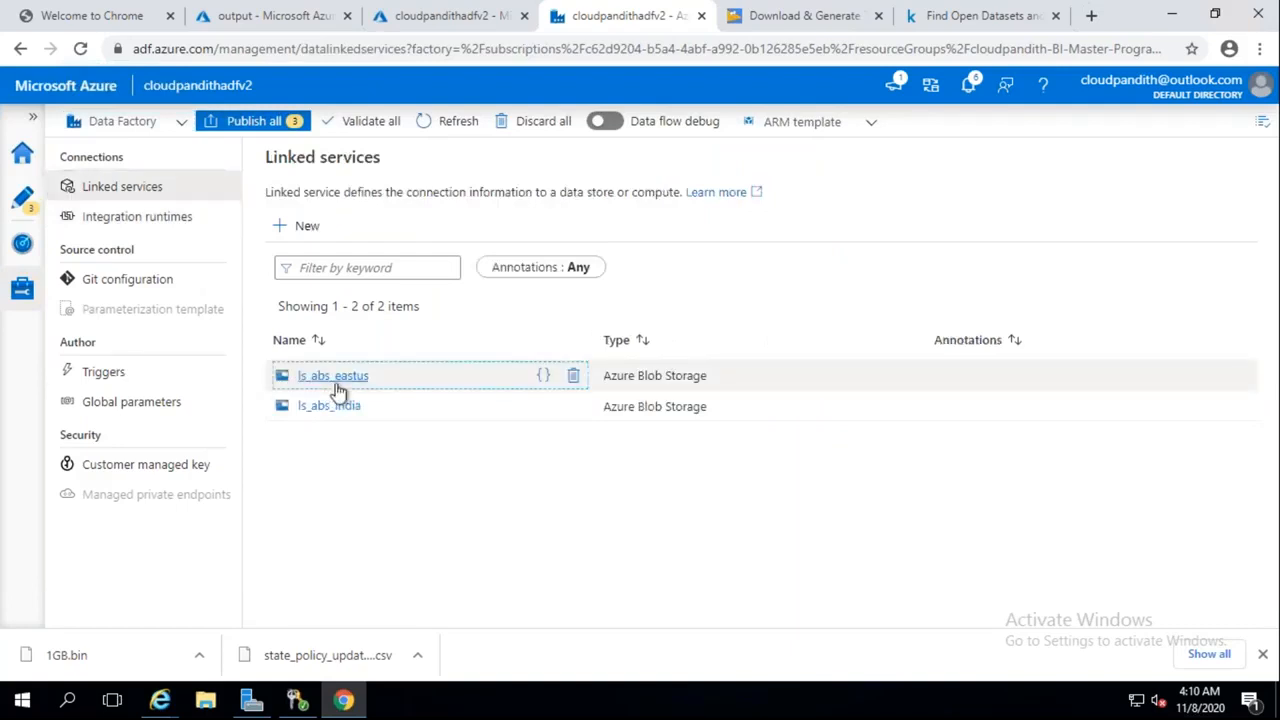
{"action": "left_click", "coordinate": [338, 390]}
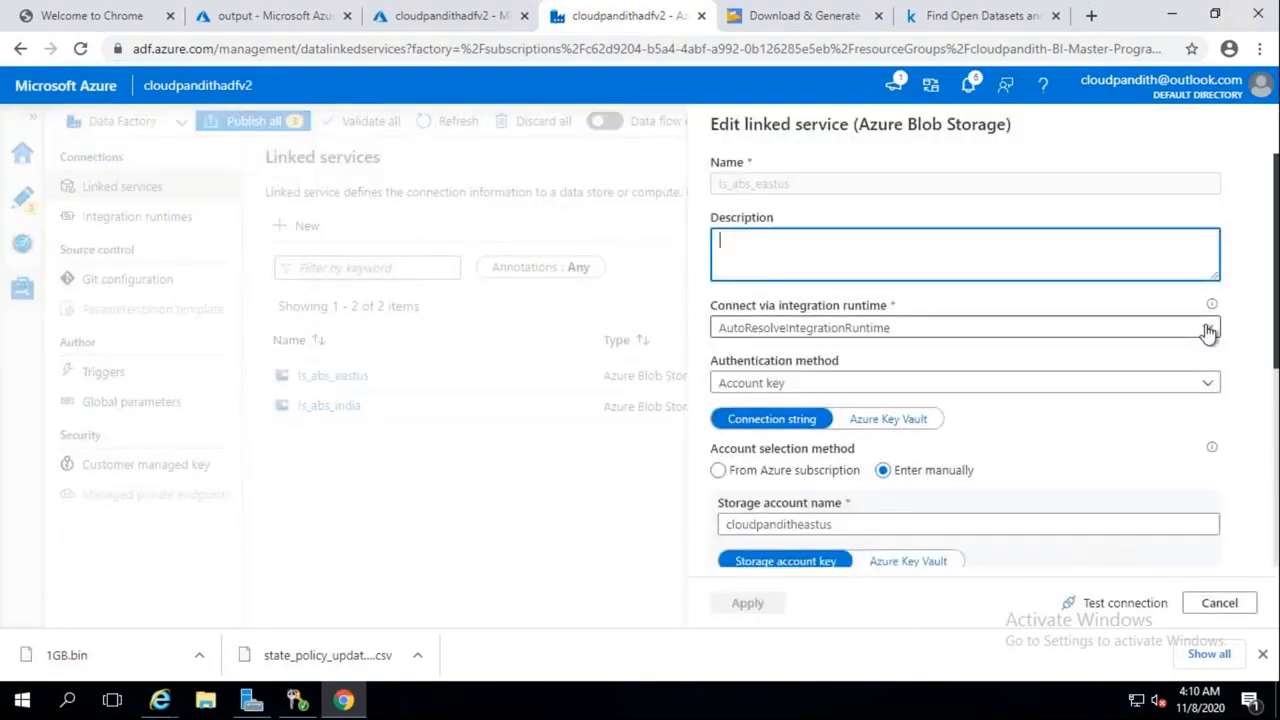
{"action": "left_click", "coordinate": [1204, 330]}
{"action": "left_click", "coordinate": [910, 422]}
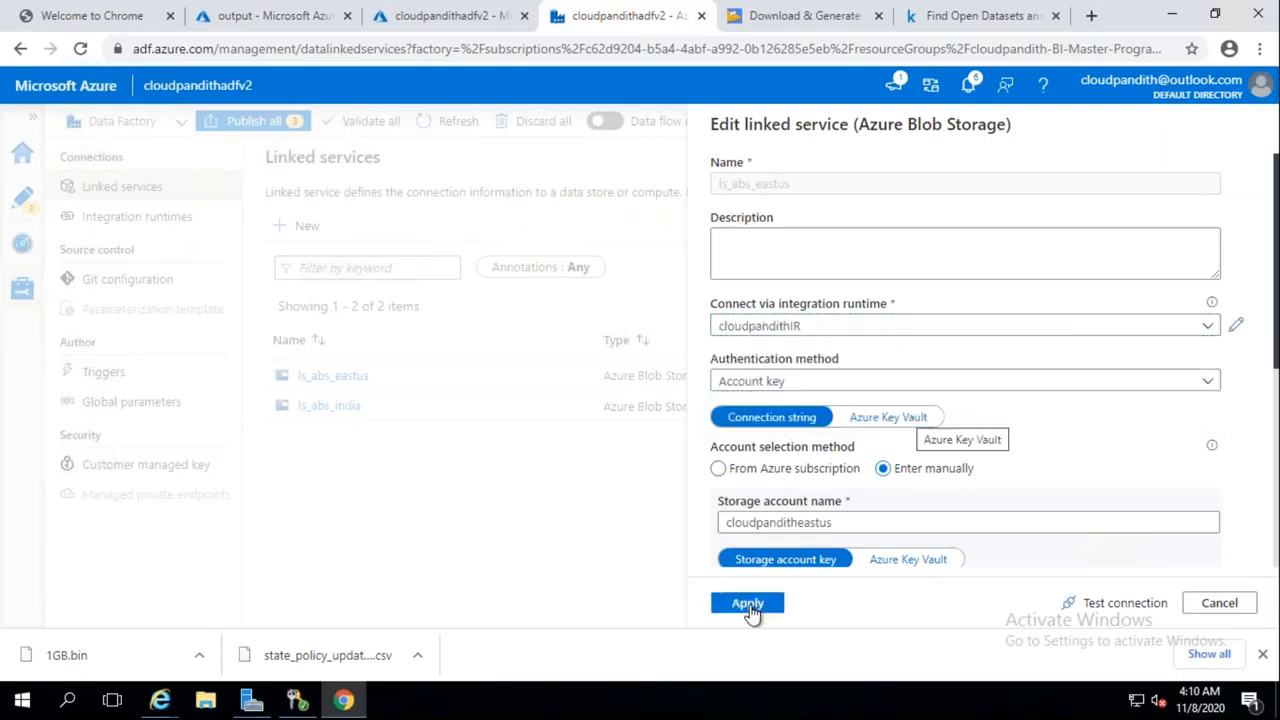
{"action": "left_click", "coordinate": [749, 606]}
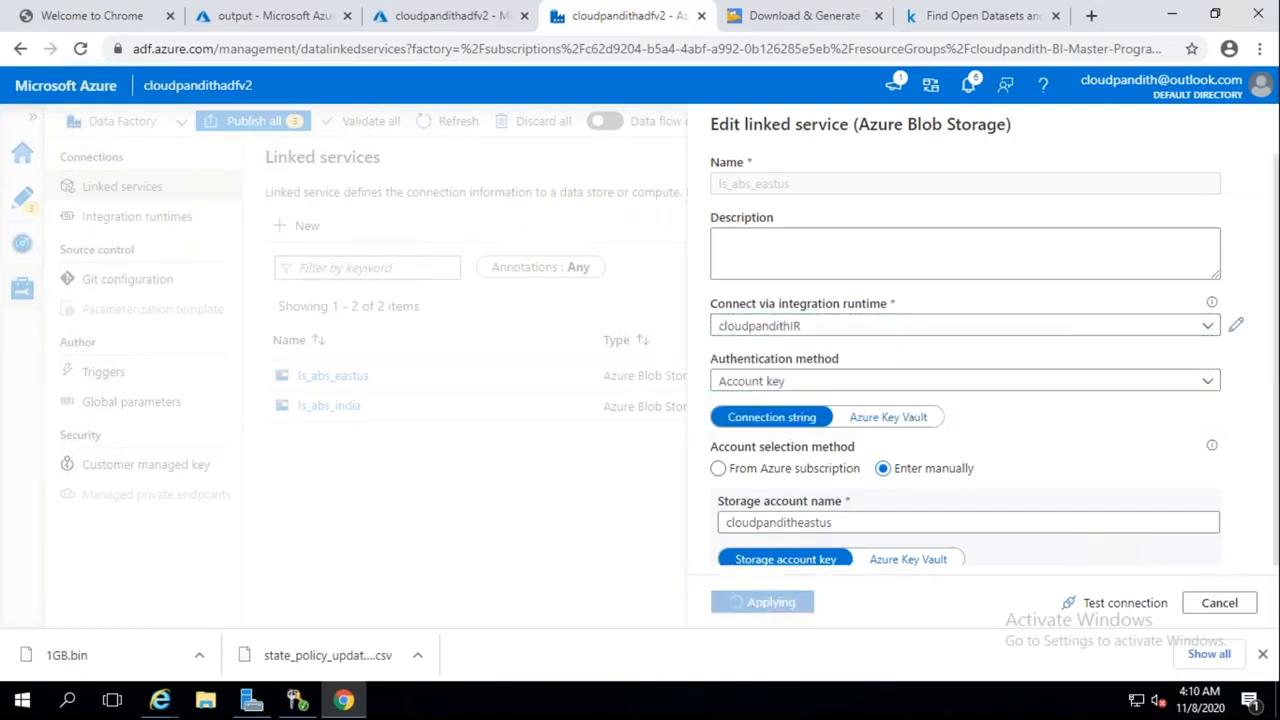
{"action": "left_click", "coordinate": [20, 205]}
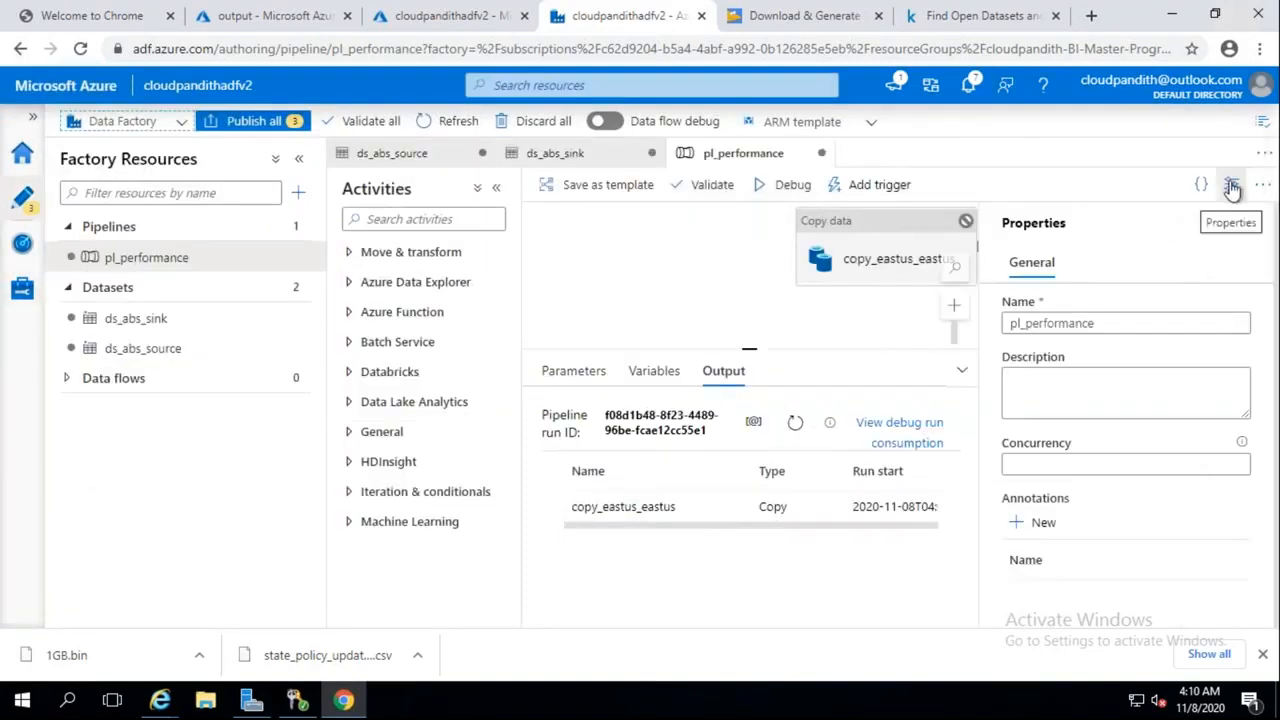
Close the Properties pane and debug pl_performance, refreshing until copy_eastus_eastus shows Queued
{"action": "left_click", "coordinate": [1231, 186]}
{"action": "left_click", "coordinate": [786, 186]}
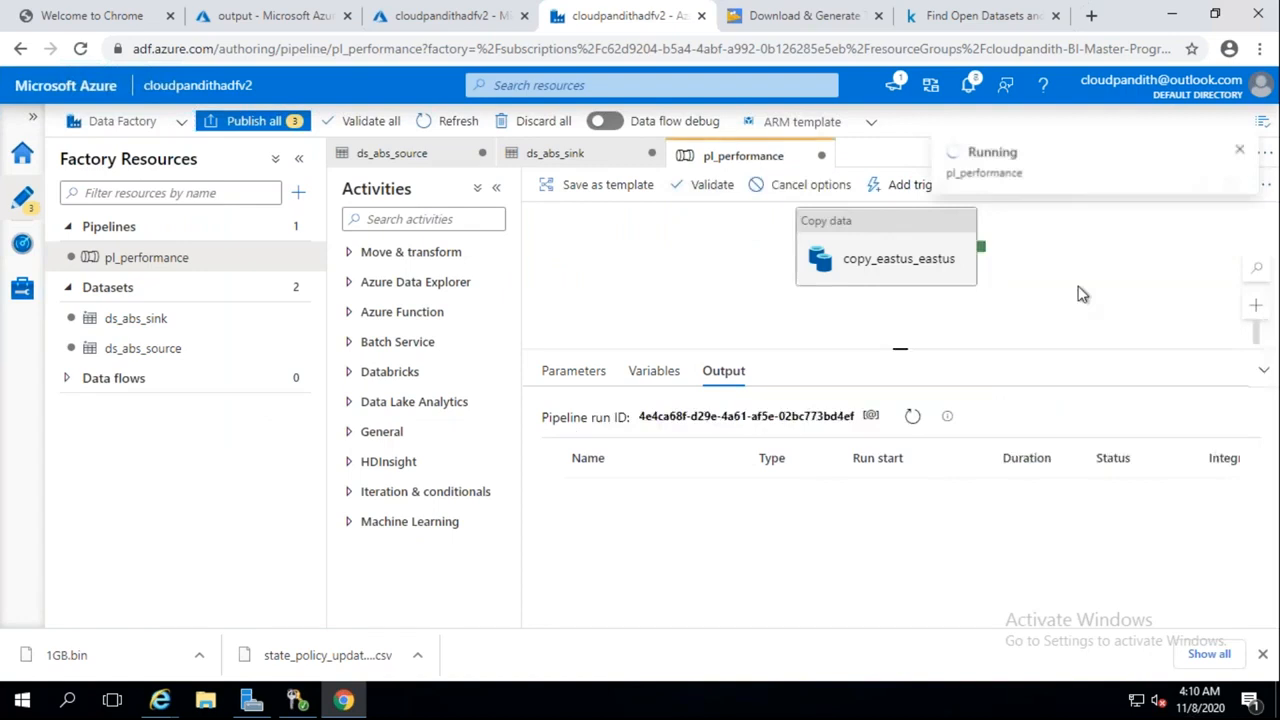
{"action": "left_click", "coordinate": [912, 419]}
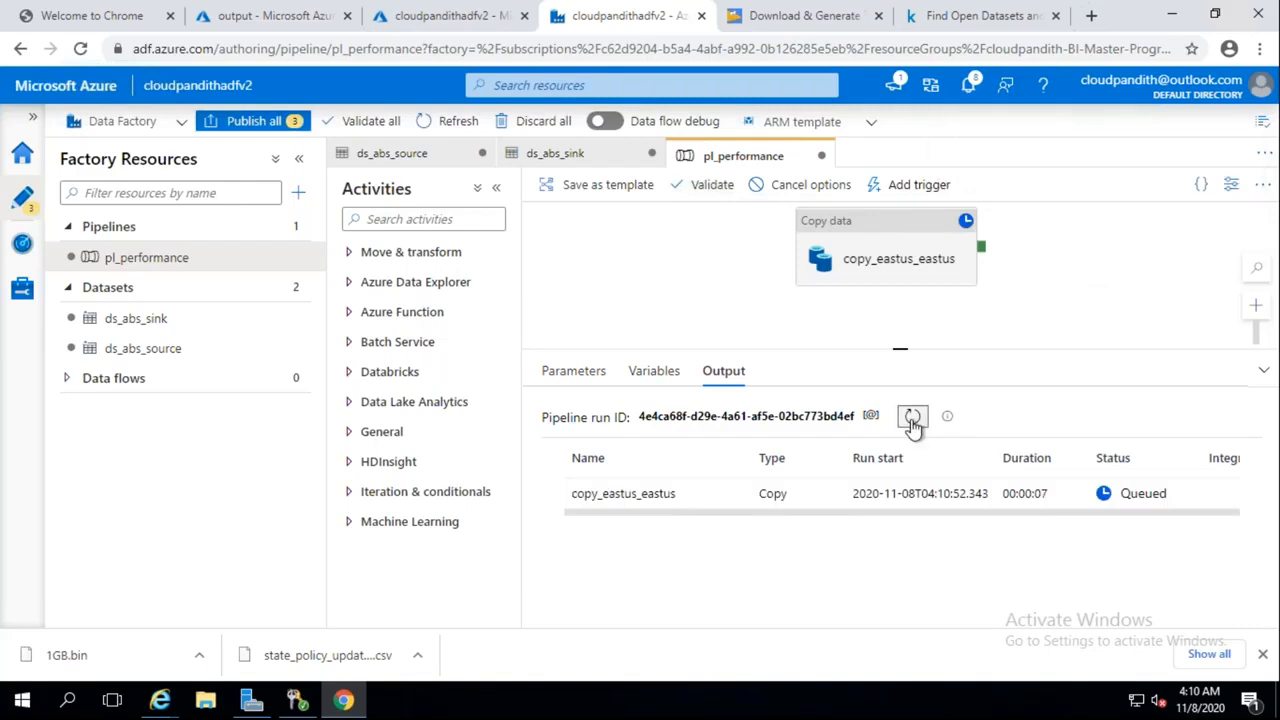
{"action": "left_click", "coordinate": [912, 418]}
{"action": "left_click", "coordinate": [970, 312]}
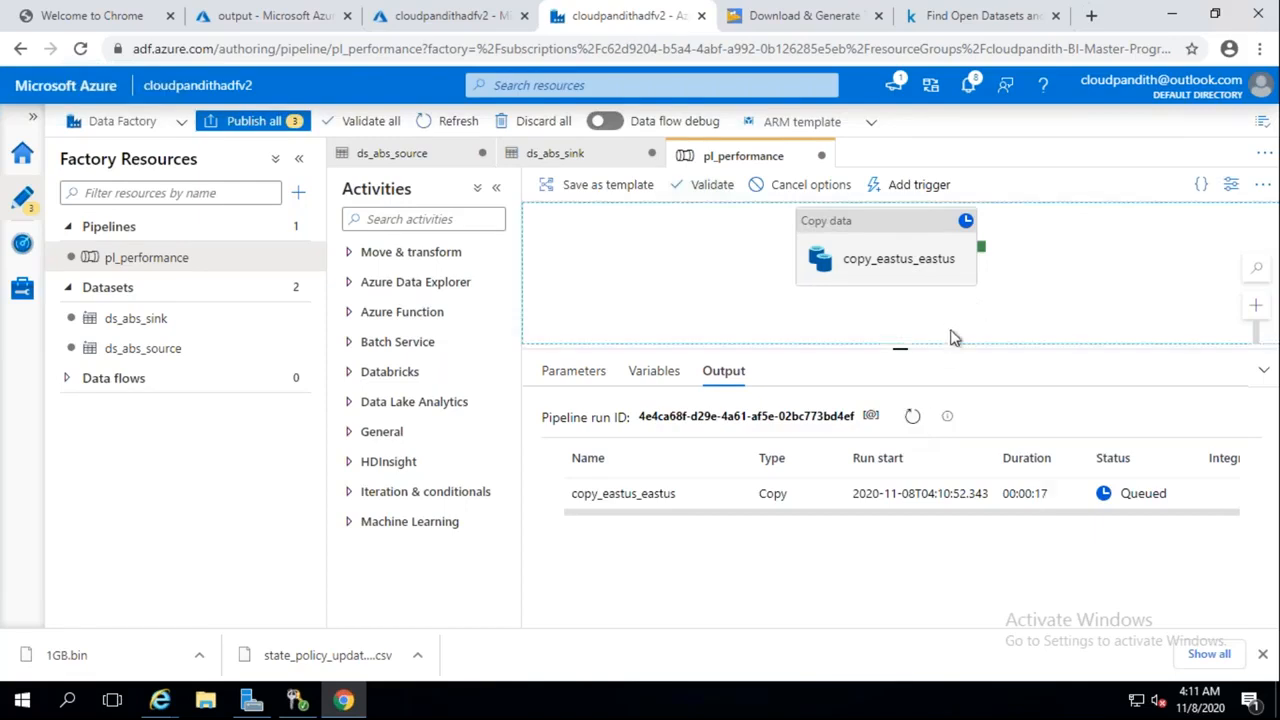
{"action": "left_click", "coordinate": [912, 418]}
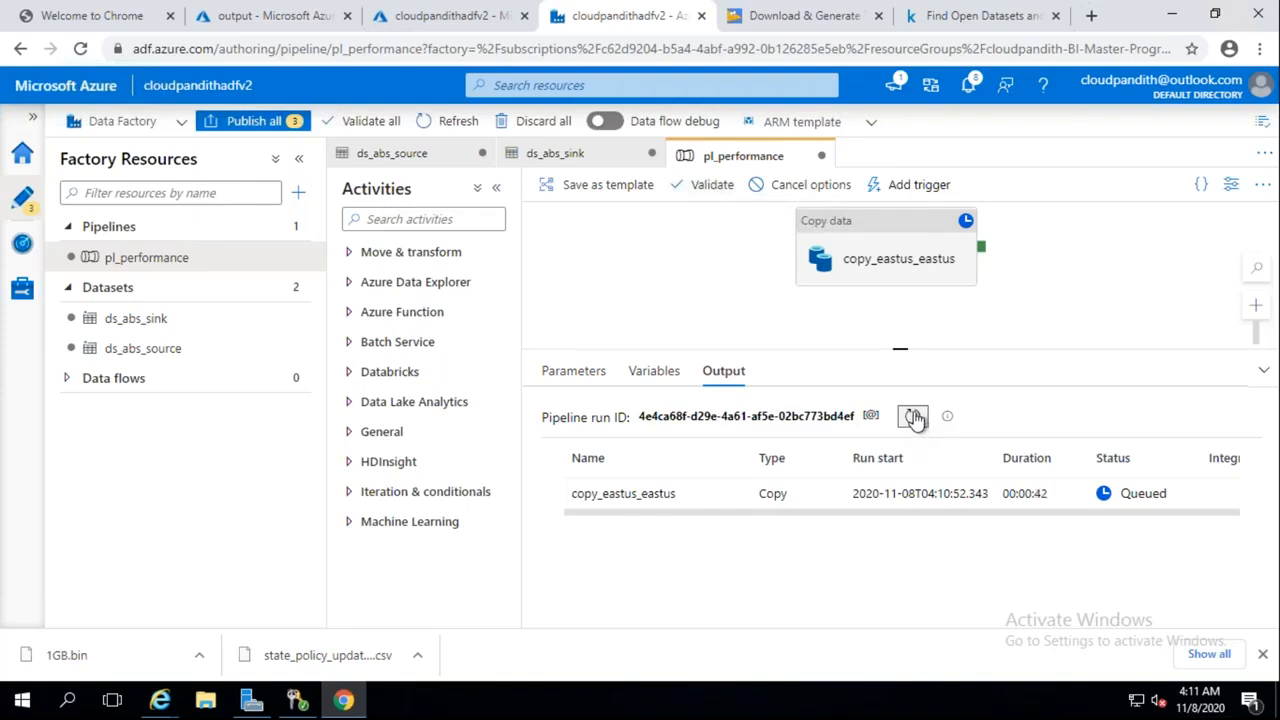
Open ds_abs_source from the copy activity's Source and confirm ls_abs_eastus uses cloudpandithIR
{"action": "left_click", "coordinate": [886, 262]}
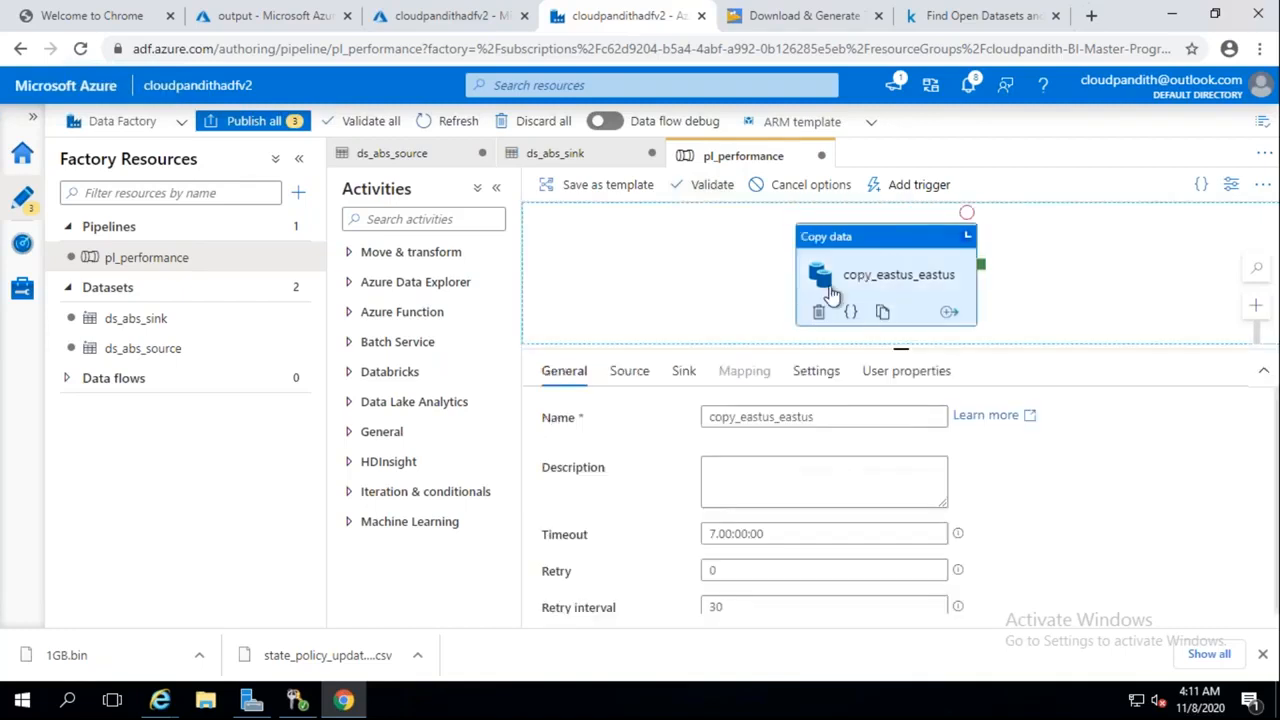
{"action": "left_click", "coordinate": [629, 371]}
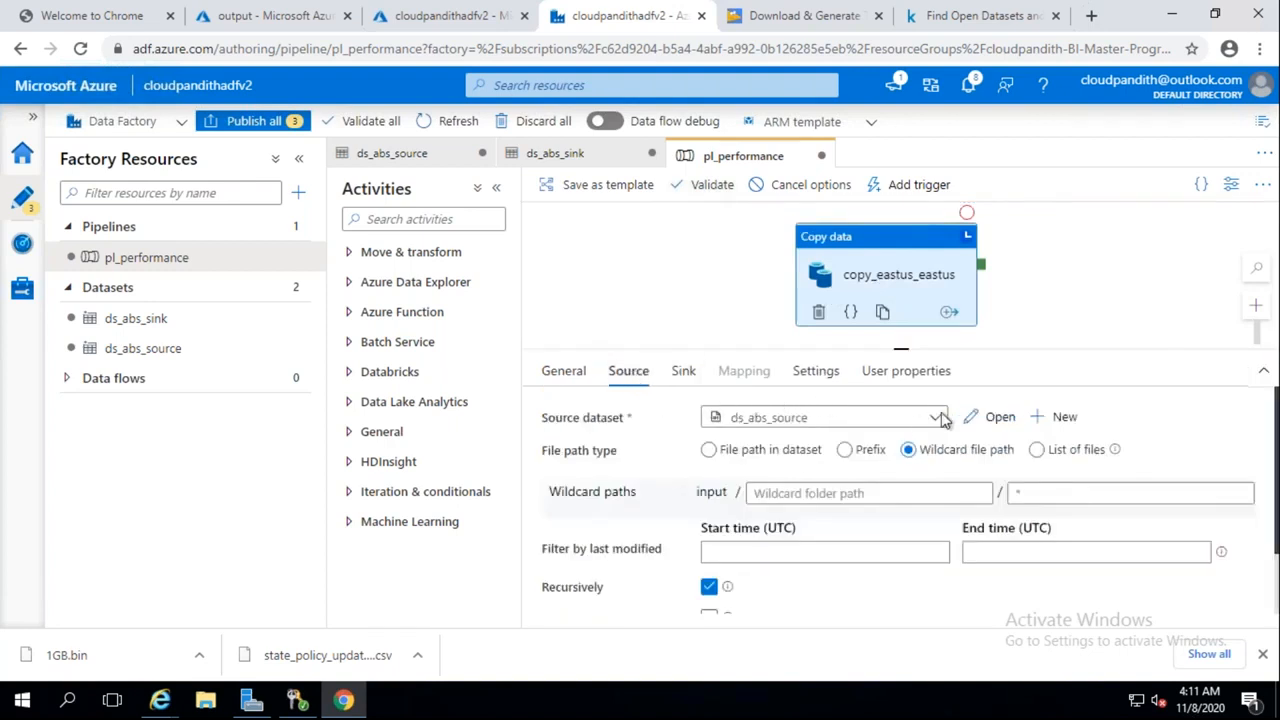
{"action": "left_click", "coordinate": [998, 418]}
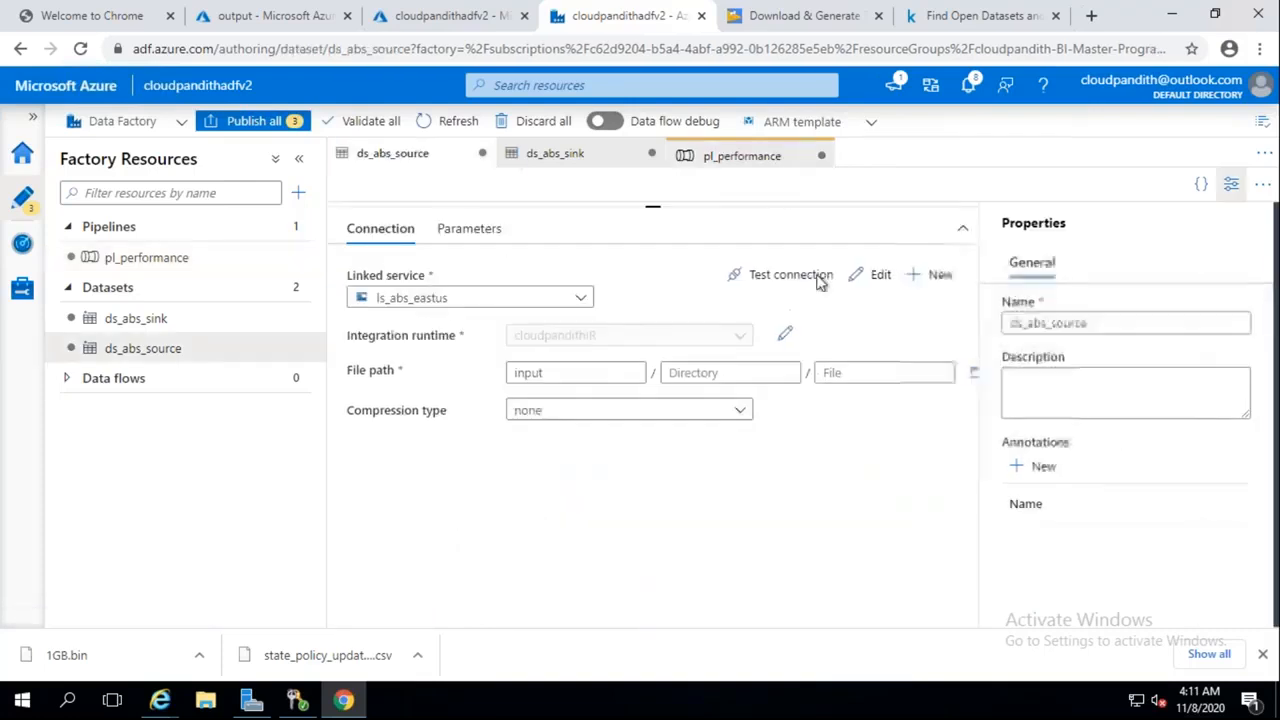
{"action": "left_click", "coordinate": [875, 278]}
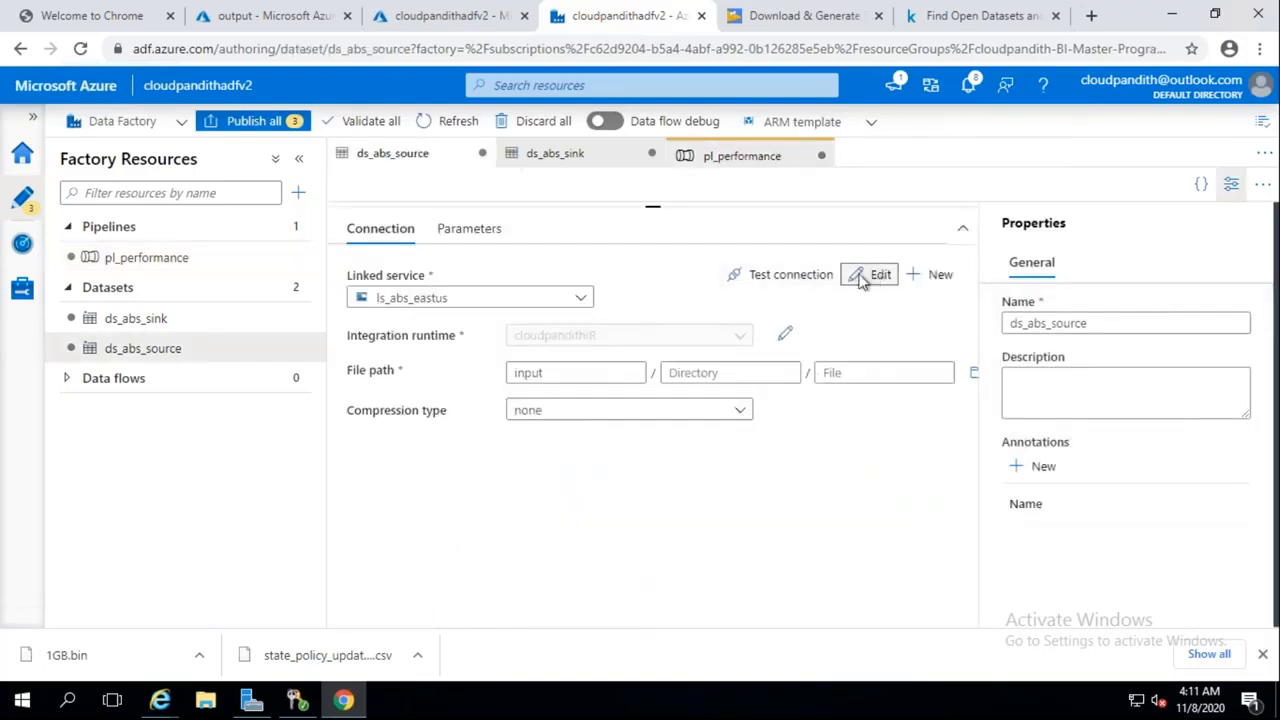
{"action": "left_click", "coordinate": [860, 278]}
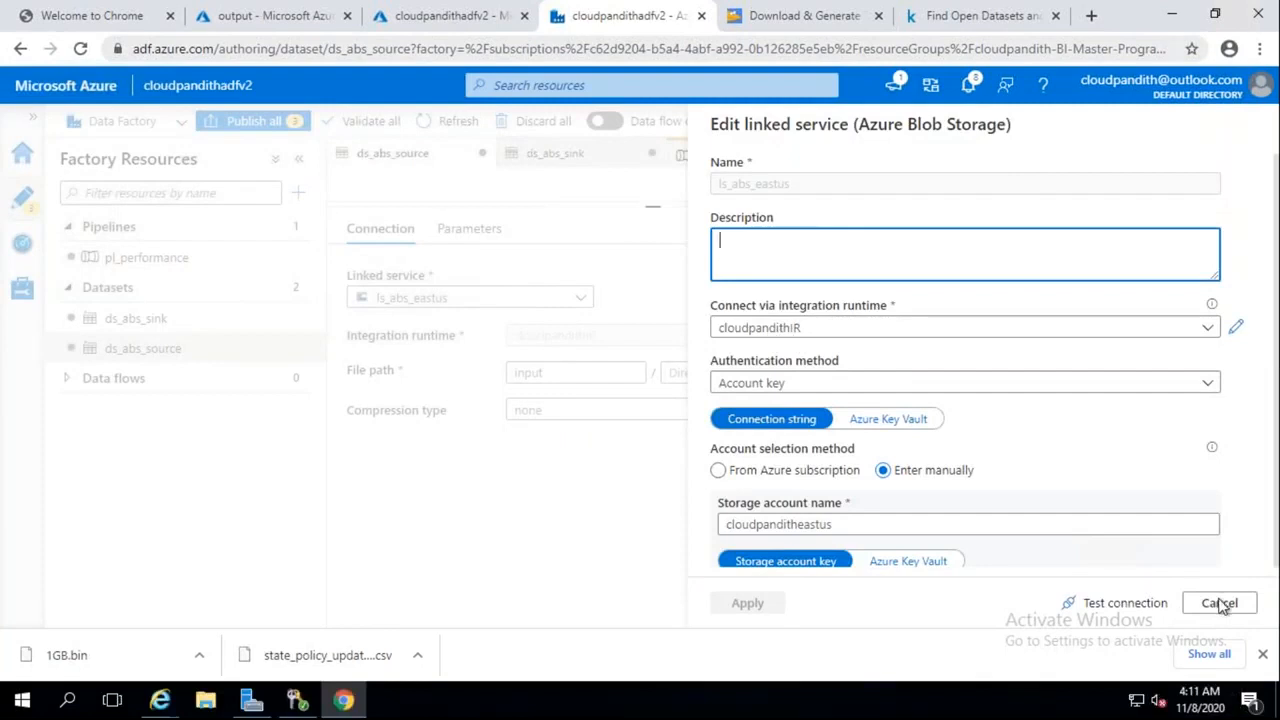
{"action": "left_click", "coordinate": [1218, 603]}
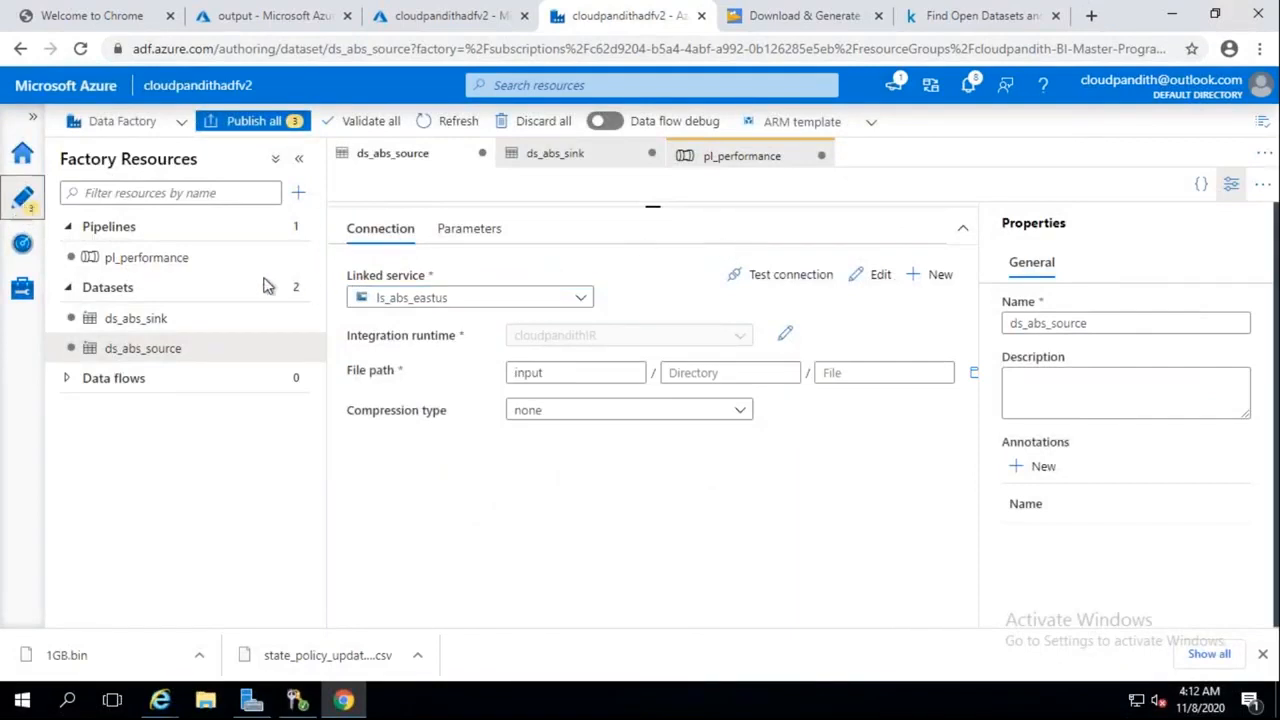
{"action": "left_click", "coordinate": [186, 262]}
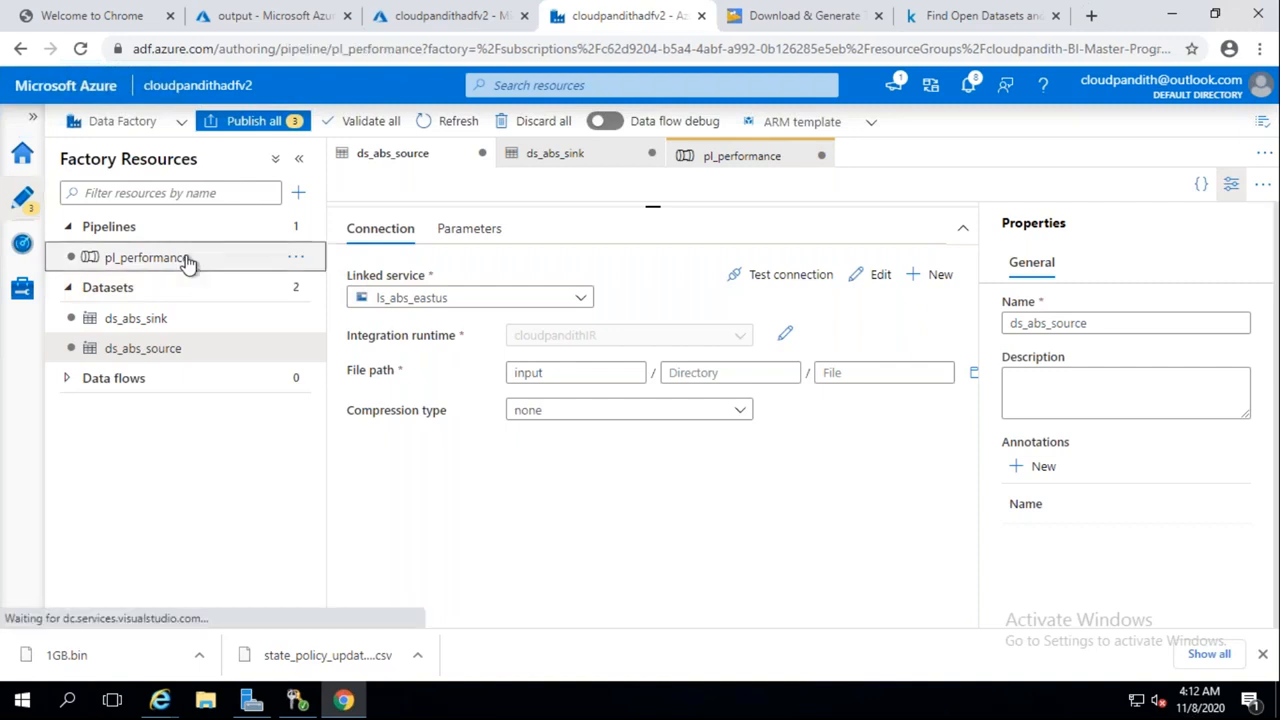
Refresh the output until copy_eastus_eastus shows Succeeded in 00:01:22, then open its details
{"action": "left_click", "coordinate": [1118, 290]}
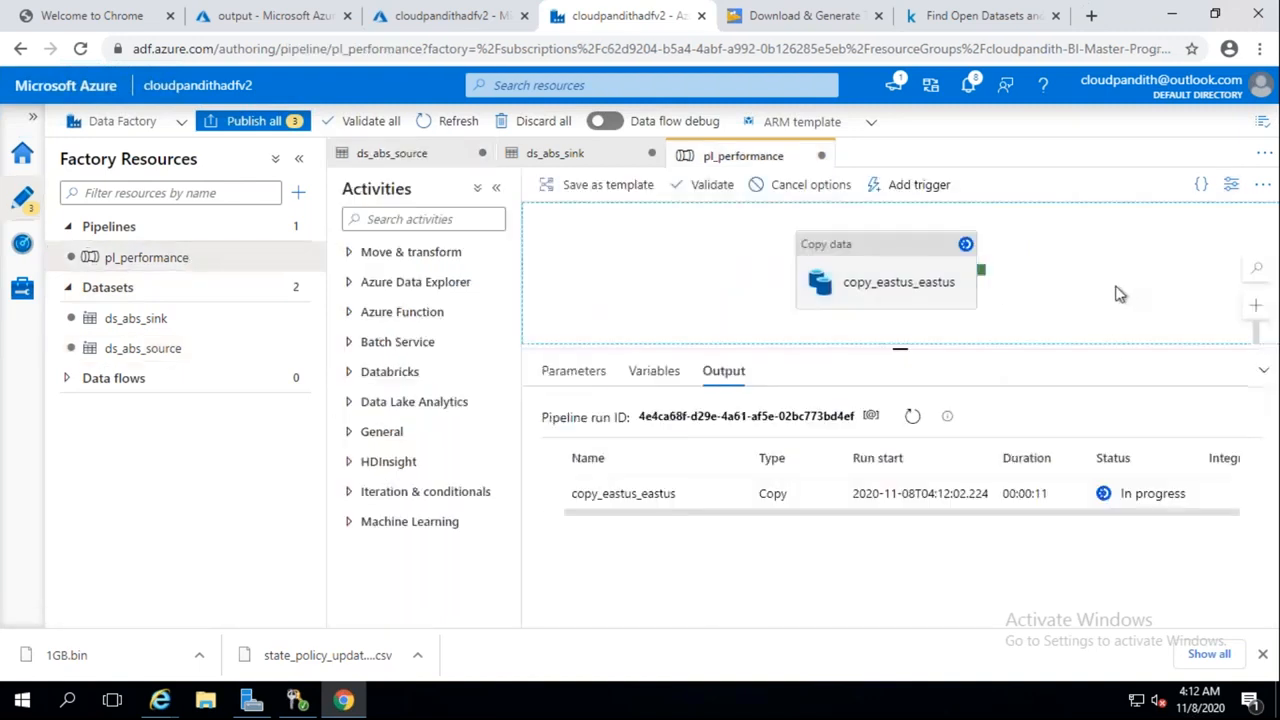
{"action": "left_click", "coordinate": [910, 418]}
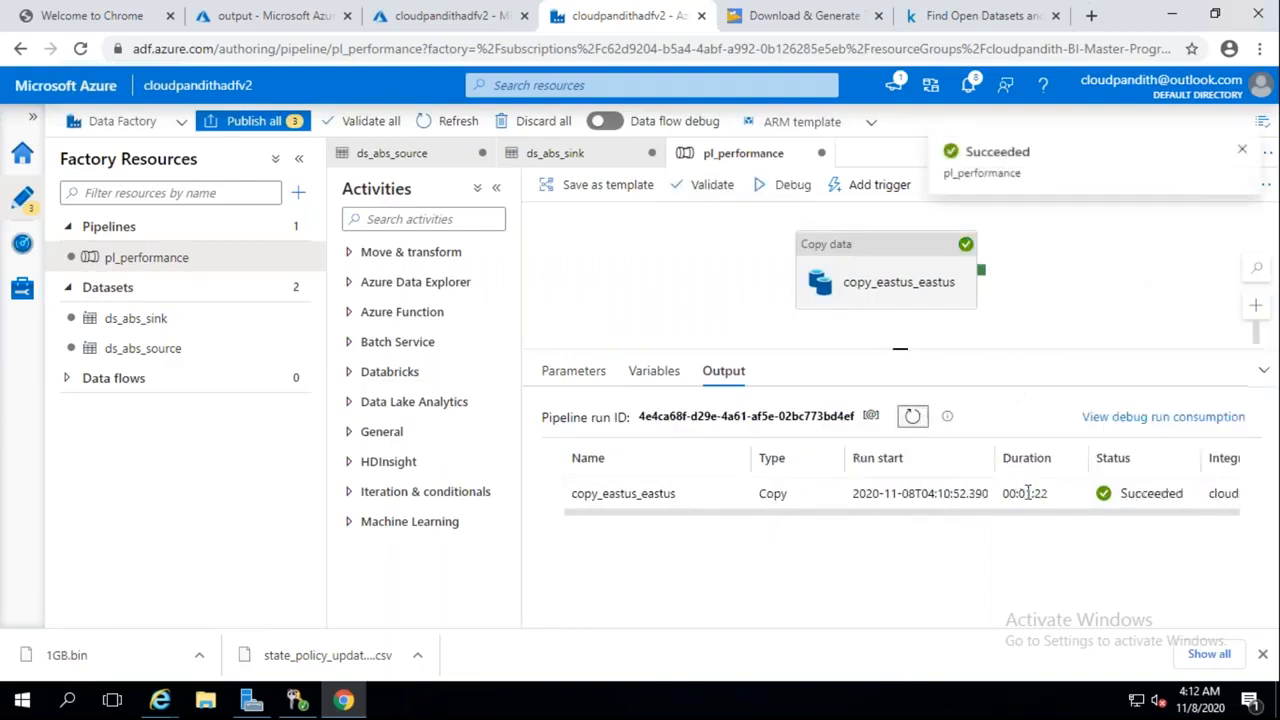
{"action": "mouse_move", "coordinate": [733, 503]}
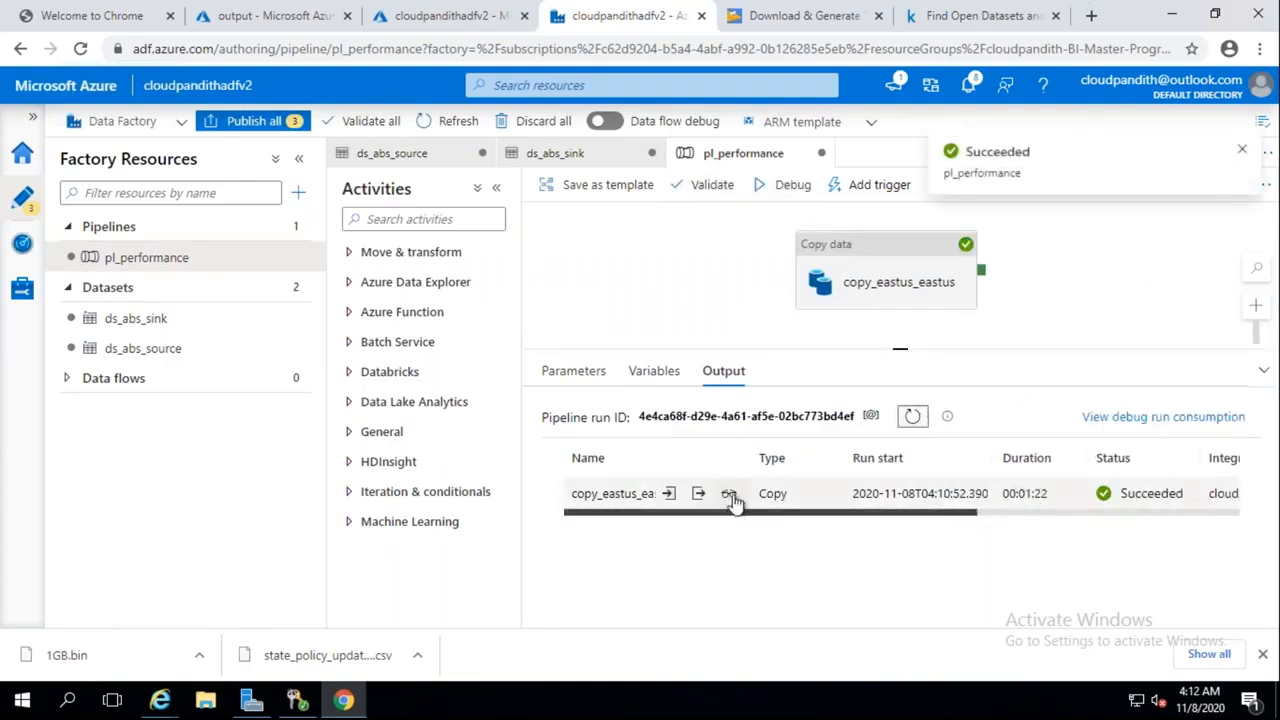
{"action": "left_click", "coordinate": [731, 498]}
Highlight the 1,000 MB written, the file counts, and peak connections 10 and 16
{"action": "left_click", "coordinate": [731, 496]}
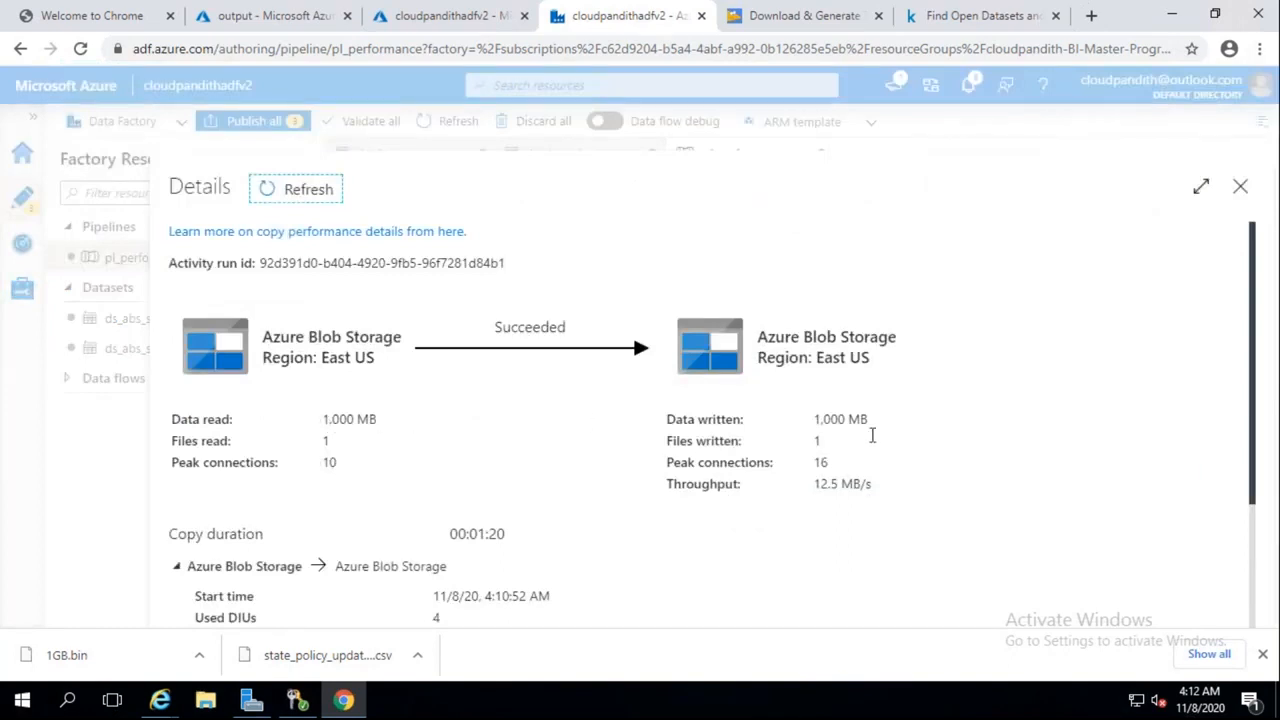
{"action": "left_click_drag", "start_coordinate": [812, 418], "coordinate": [866, 410]}
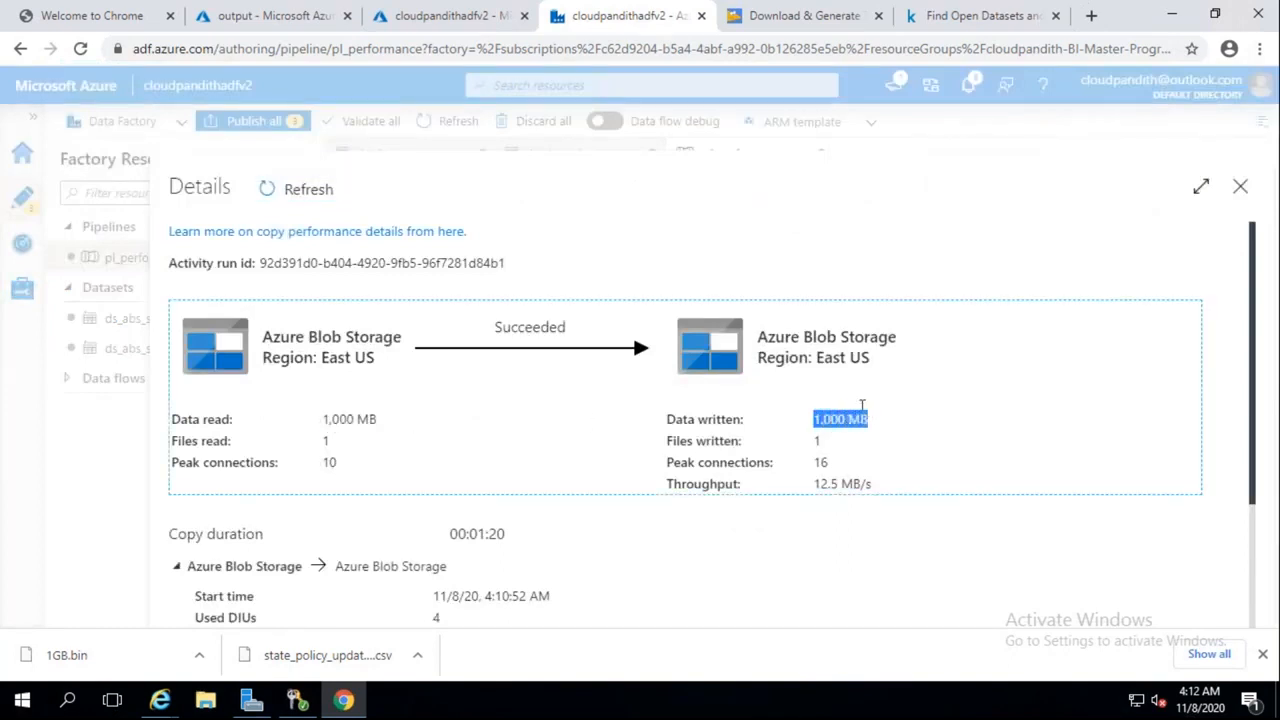
{"action": "double_click", "coordinate": [327, 443]}
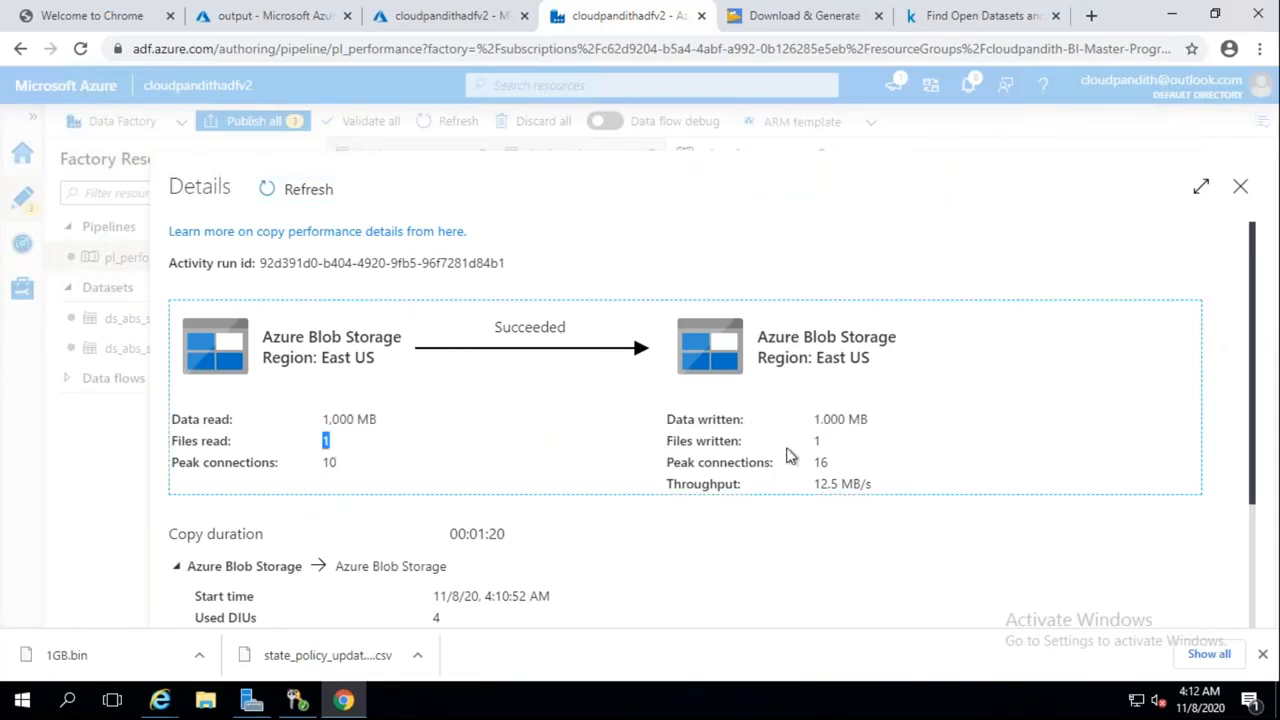
{"action": "double_click", "coordinate": [817, 441]}
{"action": "double_click", "coordinate": [360, 471]}
{"action": "double_click", "coordinate": [820, 462]}
{"action": "left_click", "coordinate": [818, 464]}
{"action": "double_click", "coordinate": [824, 463]}
{"action": "left_click", "coordinate": [835, 468]}
Highlight the 12.5 MB/s copy throughput value
{"action": "left_click_drag", "start_coordinate": [814, 485], "coordinate": [880, 491]}
{"action": "left_click", "coordinate": [815, 528]}
{"action": "left_click_drag", "start_coordinate": [818, 486], "coordinate": [883, 480]}
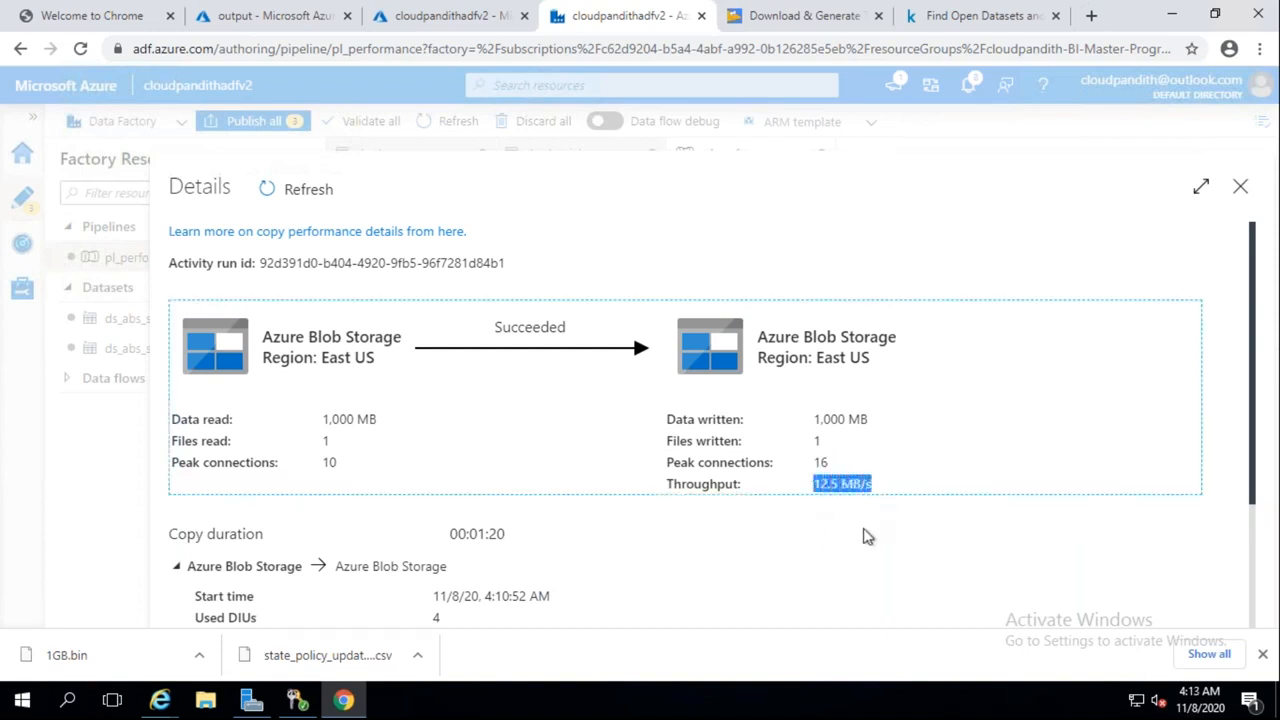
{"action": "left_click_drag", "start_coordinate": [821, 484], "coordinate": [878, 484]}
{"action": "left_click", "coordinate": [864, 532]}
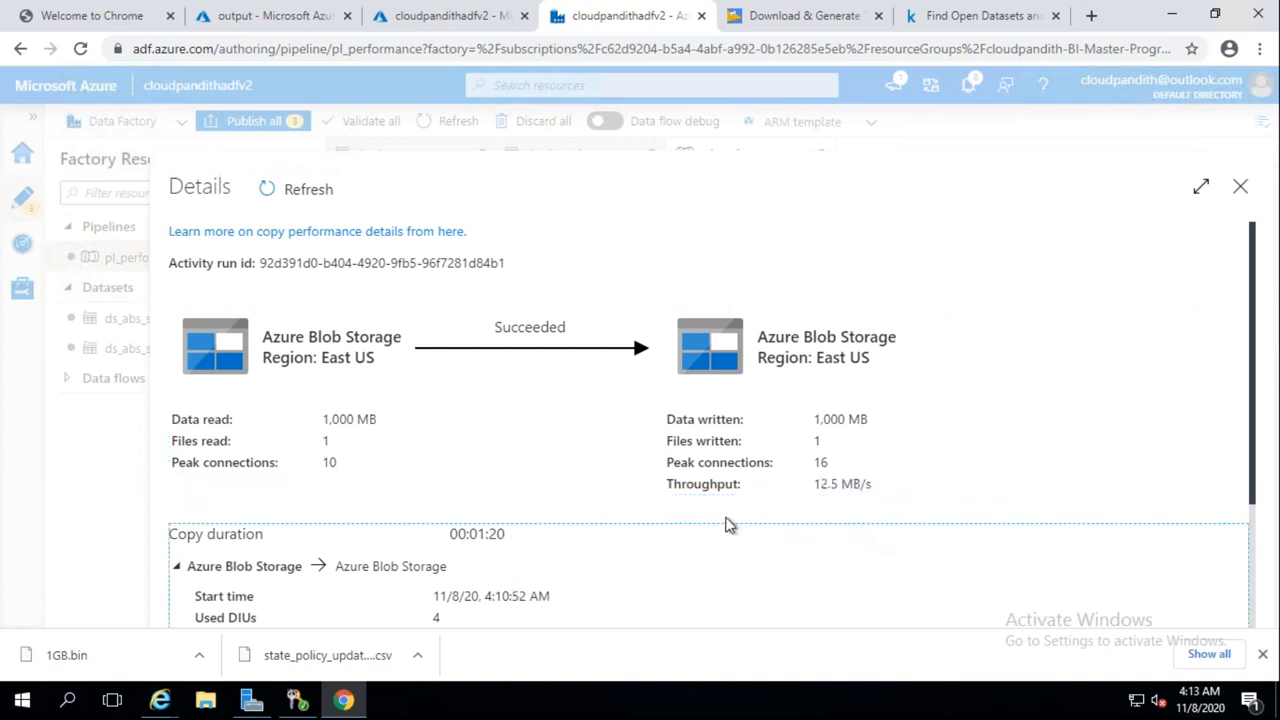
Highlight the Used DIUs value of 4 and the 00:01:20 copy duration
{"action": "scroll", "coordinate": [445, 522], "scroll_direction": "down", "scroll_amount": 1}
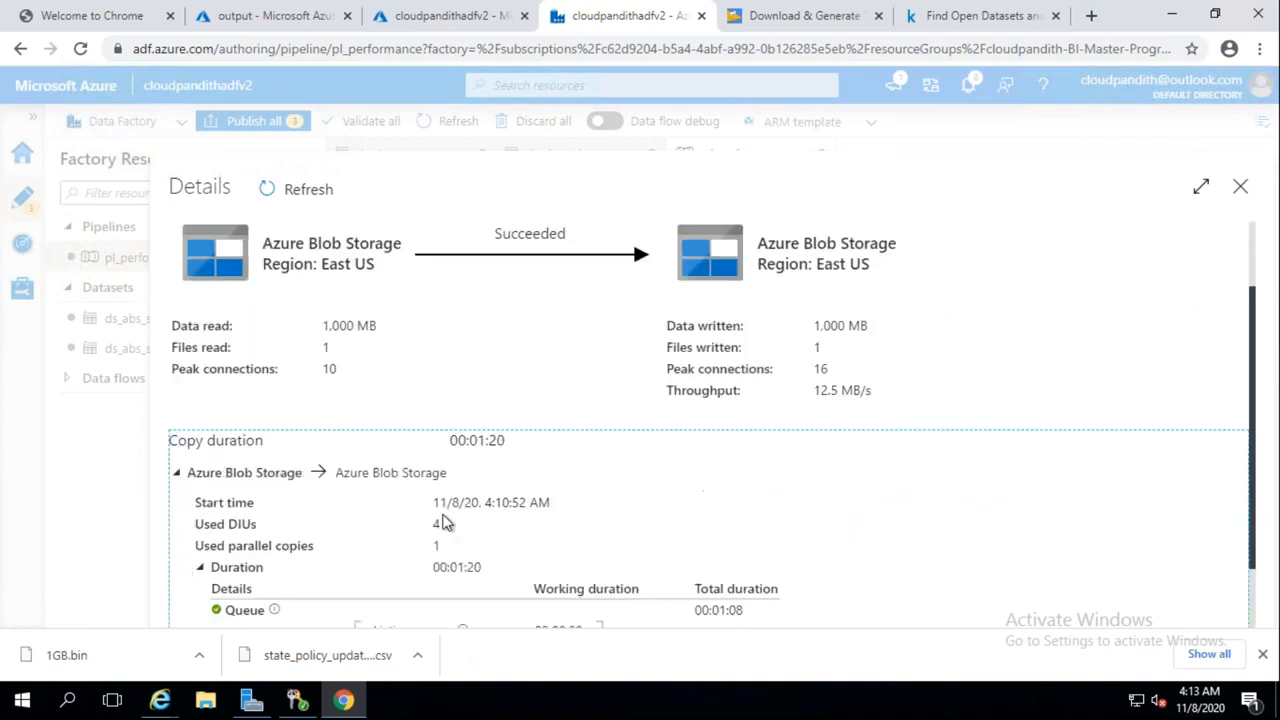
{"action": "double_click", "coordinate": [440, 523]}
{"action": "scroll", "coordinate": [752, 500], "scroll_direction": "down", "scroll_amount": 1}
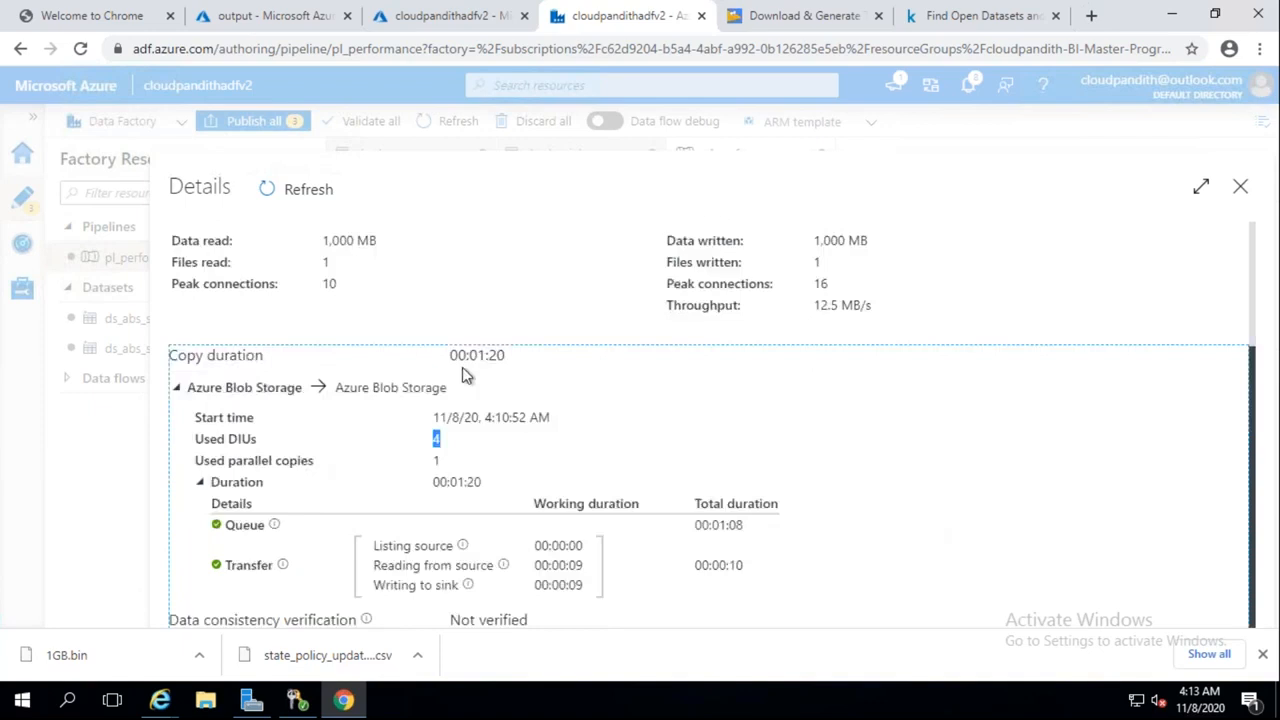
{"action": "left_click_drag", "start_coordinate": [449, 354], "coordinate": [486, 350]}
{"action": "left_click", "coordinate": [511, 357]}
{"action": "left_click_drag", "start_coordinate": [507, 356], "coordinate": [449, 355]}
{"action": "left_click", "coordinate": [521, 359]}
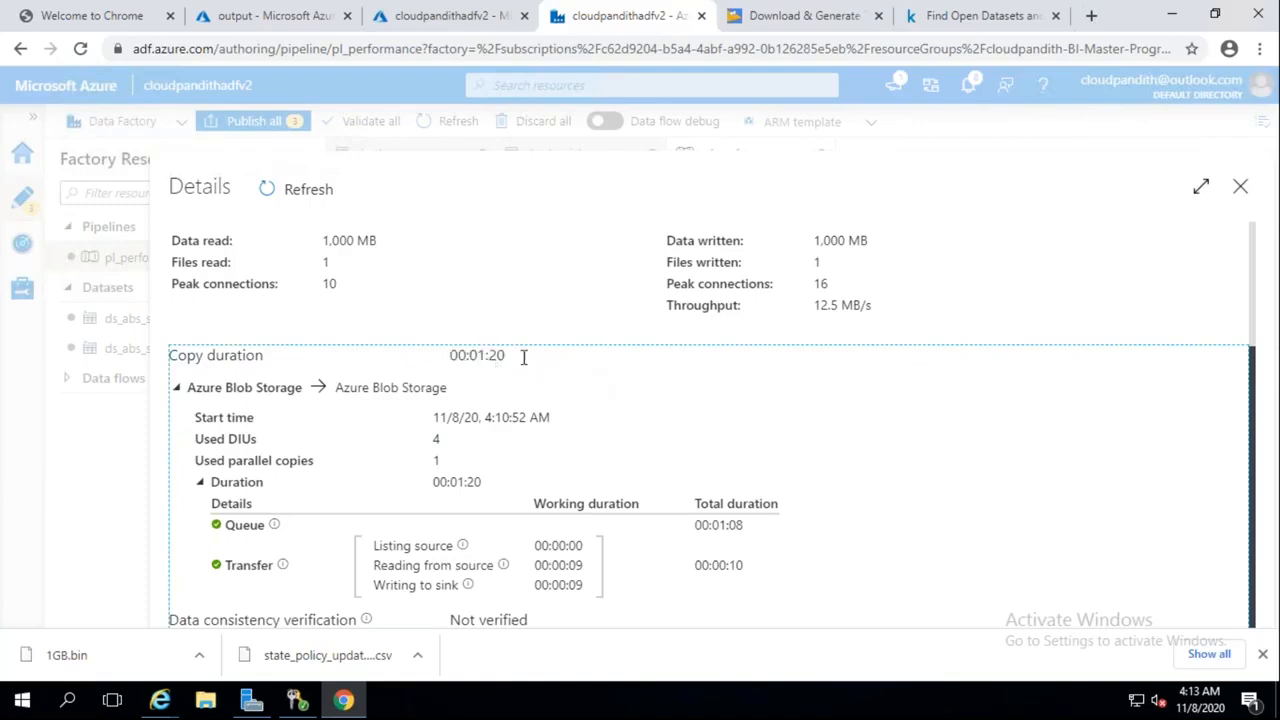
{"action": "double_click", "coordinate": [452, 357]}
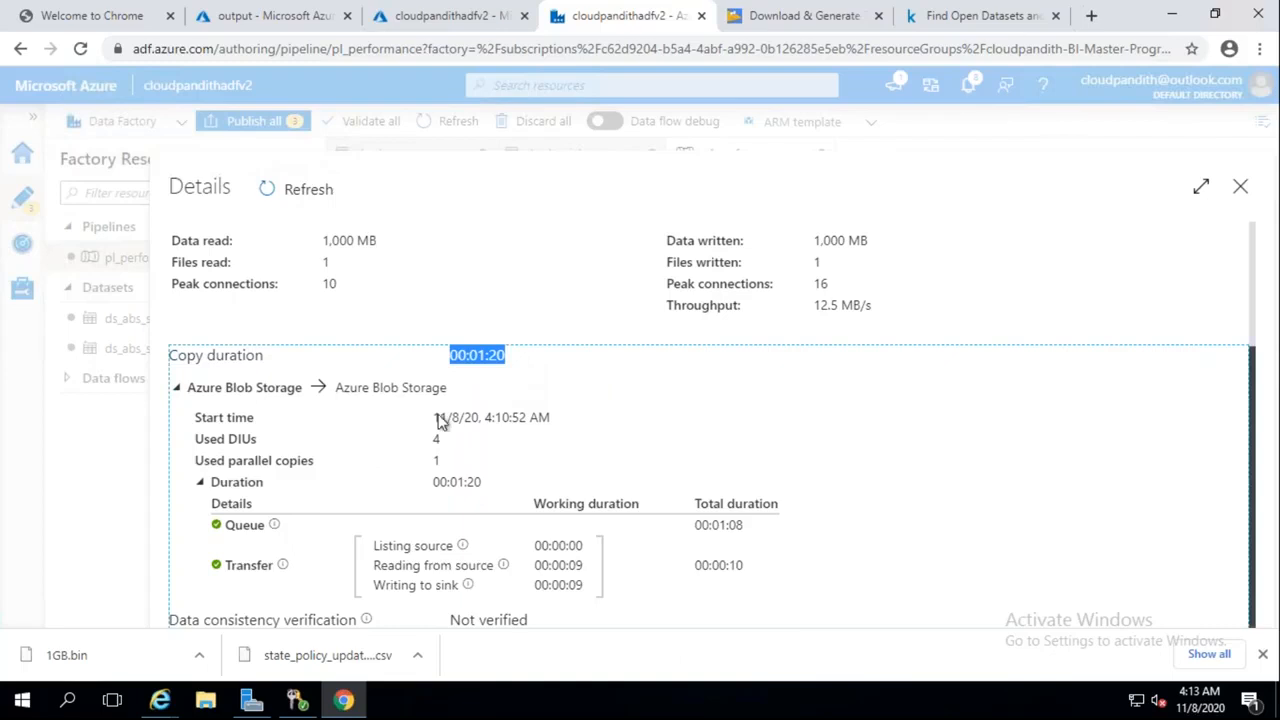
Highlight the timing rows, collapse the Duration breakdown, and maximize the details pane
{"action": "left_click_drag", "start_coordinate": [440, 420], "coordinate": [576, 424]}
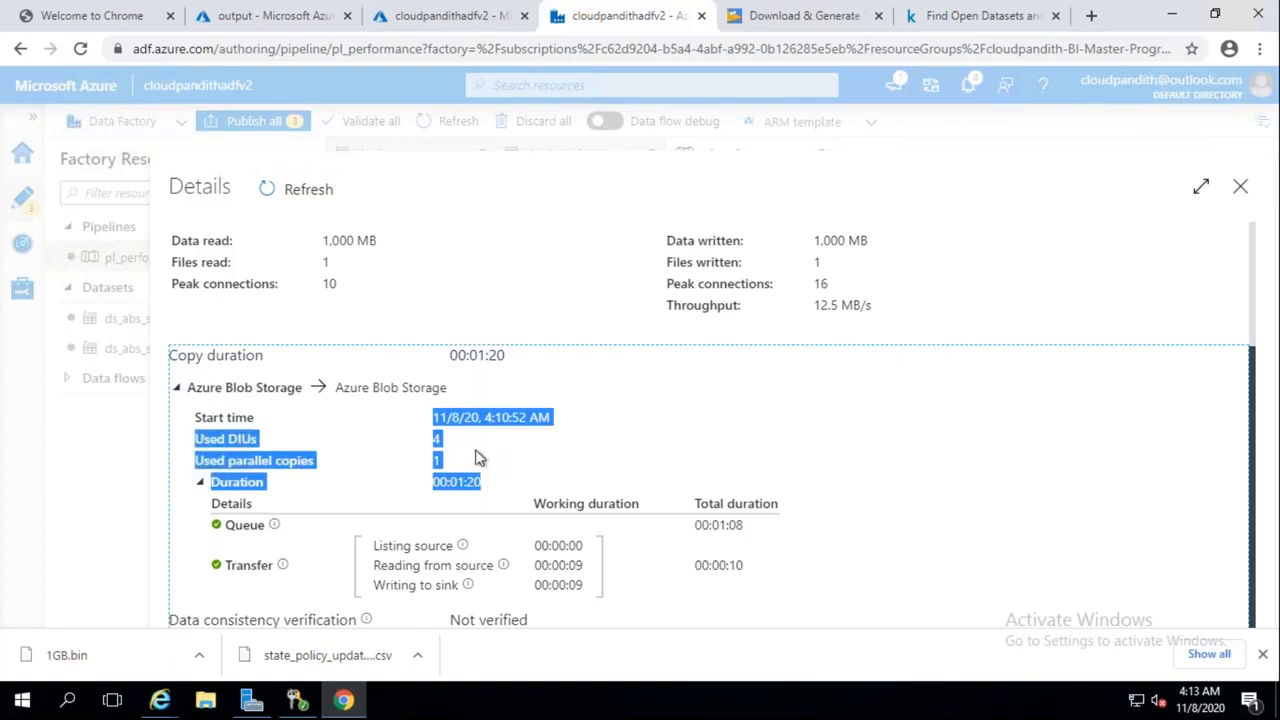
{"action": "left_click", "coordinate": [438, 464]}
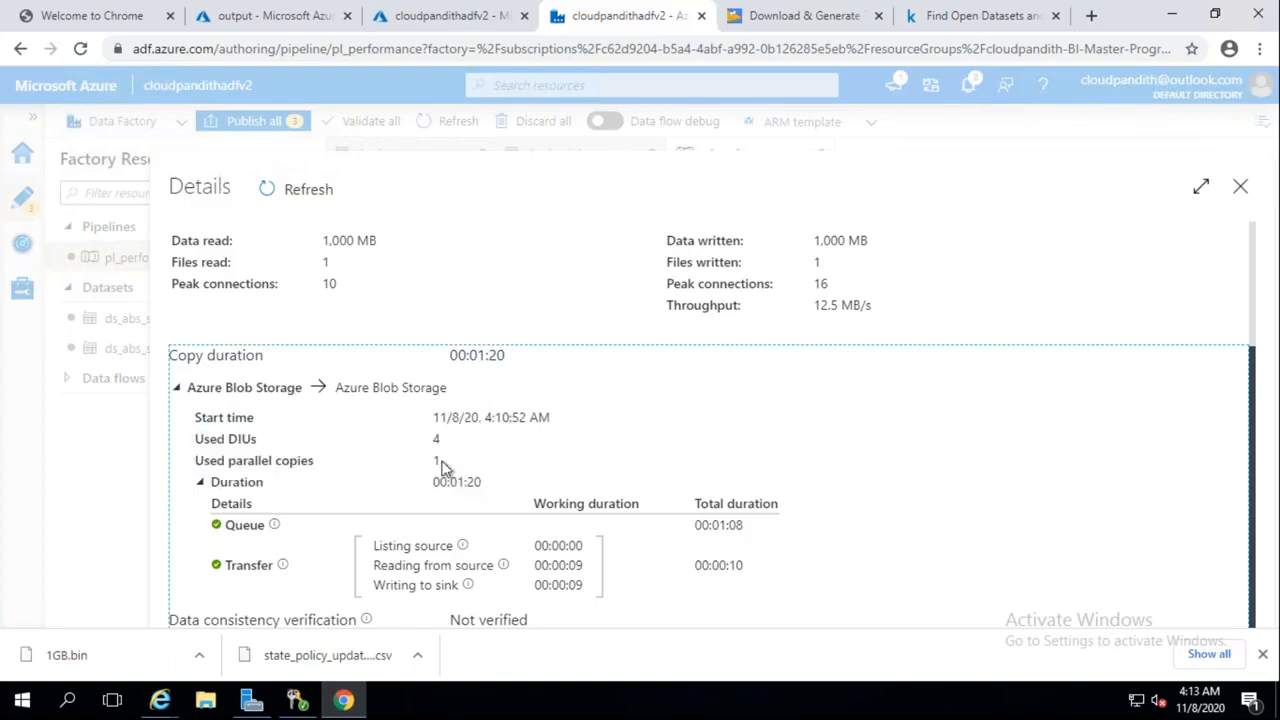
{"action": "left_click_drag", "start_coordinate": [435, 482], "coordinate": [470, 492]}
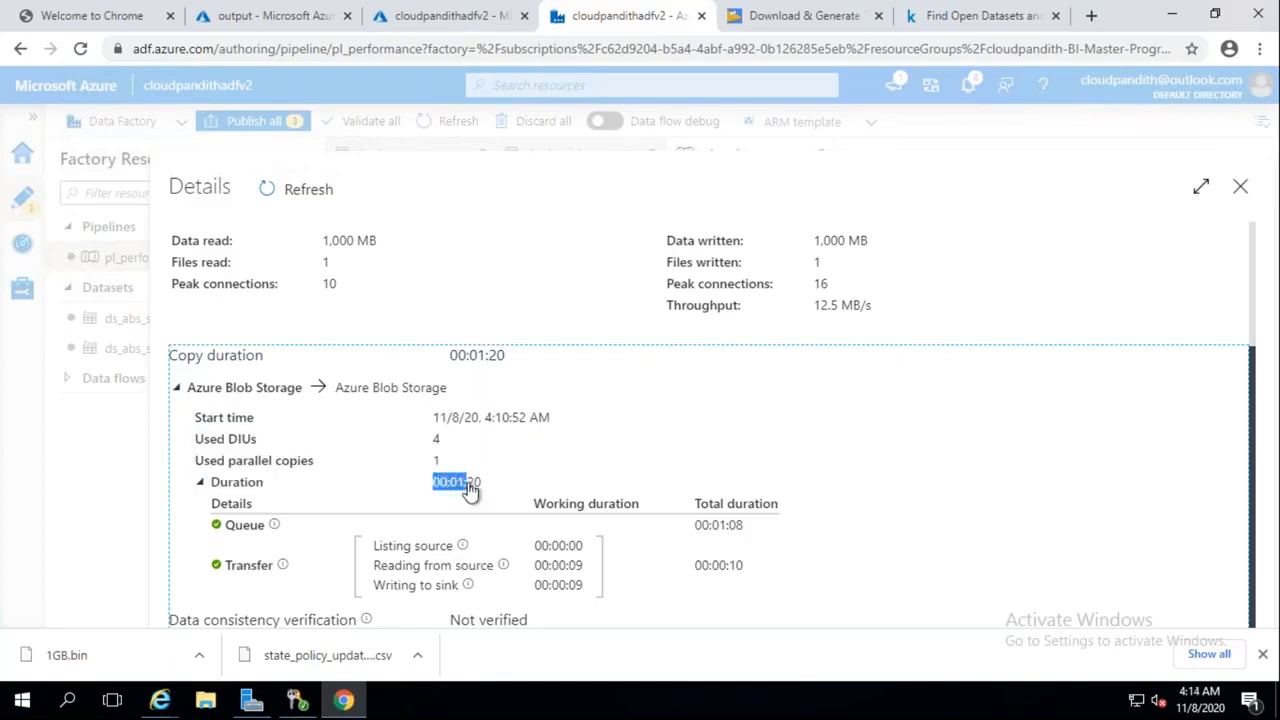
{"action": "left_click", "coordinate": [718, 520]}
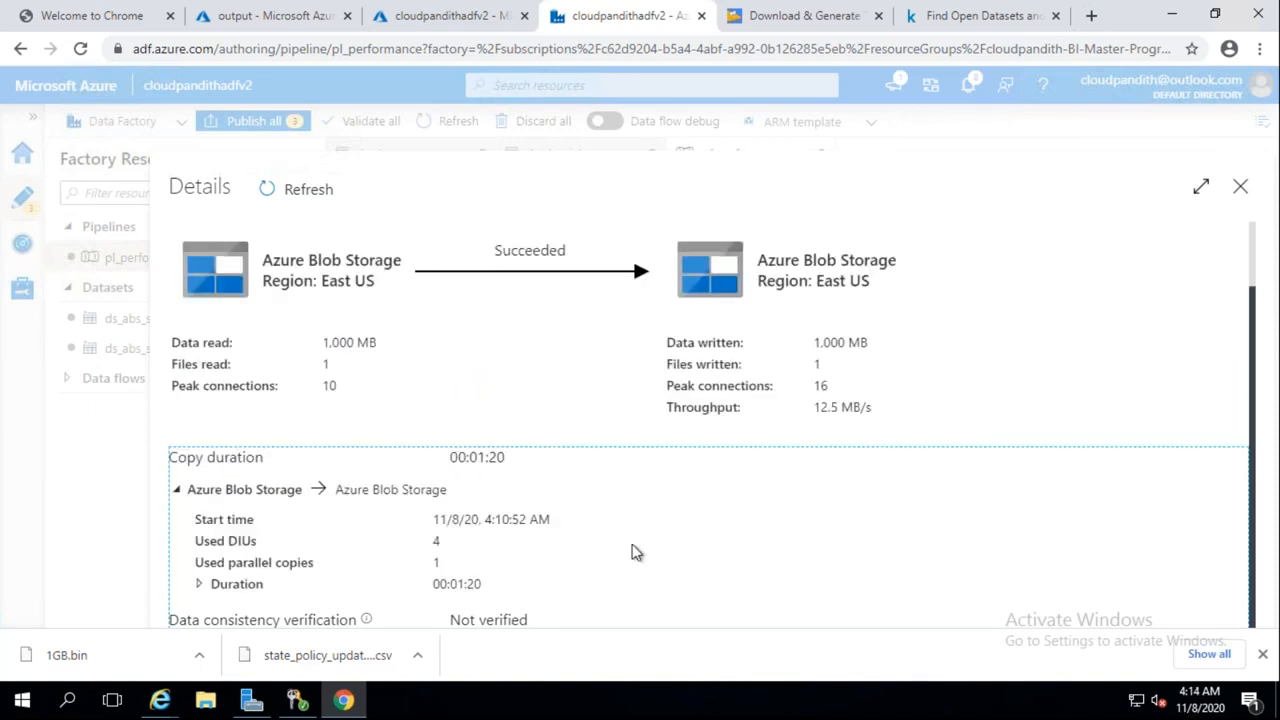
{"action": "left_click", "coordinate": [1201, 190]}
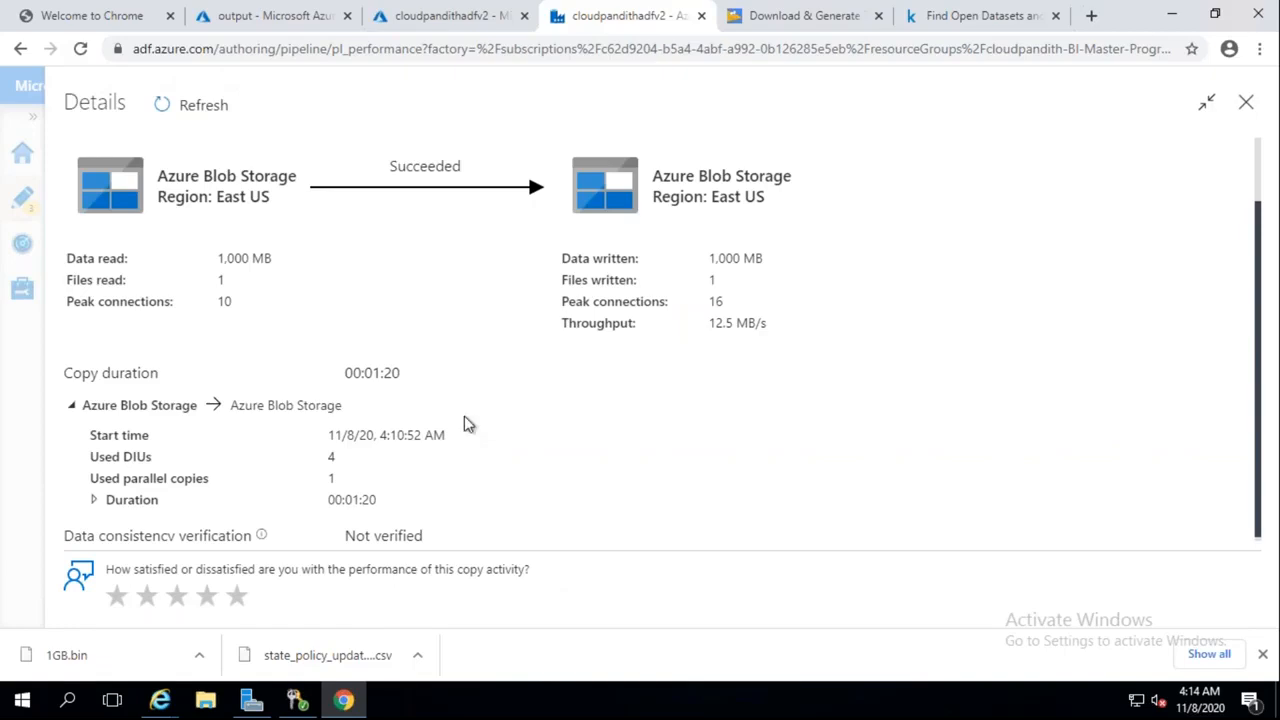
Expand the Duration breakdown and highlight the 00:01:08 queue and 00:00:09 read/write timings
{"action": "left_click", "coordinate": [96, 502]}
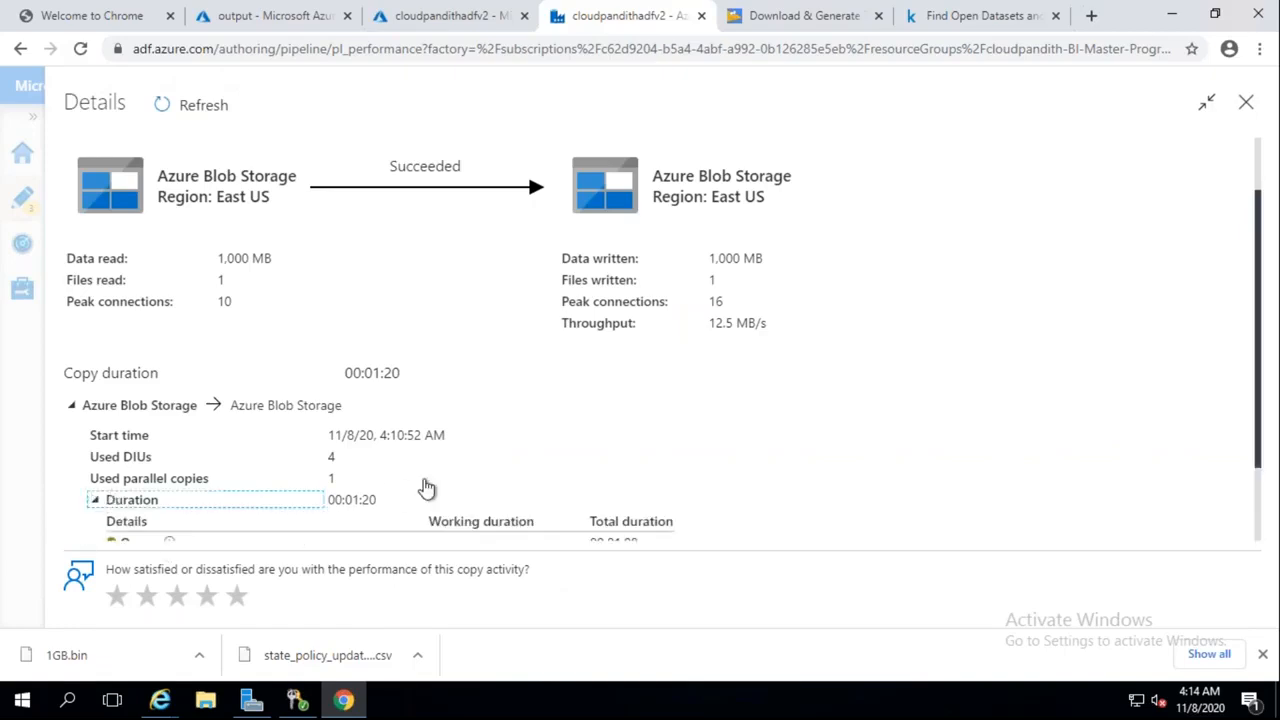
{"action": "scroll", "coordinate": [426, 488], "scroll_direction": "down", "scroll_amount": 1}
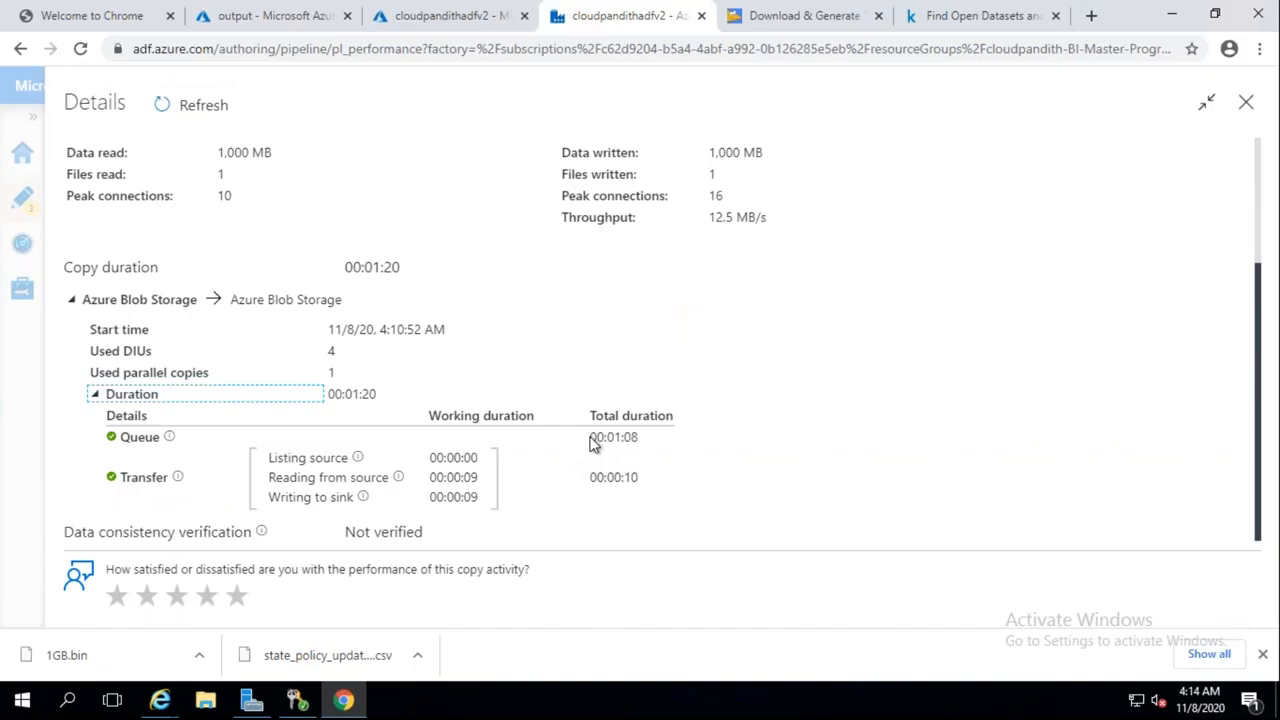
{"action": "double_click", "coordinate": [600, 437]}
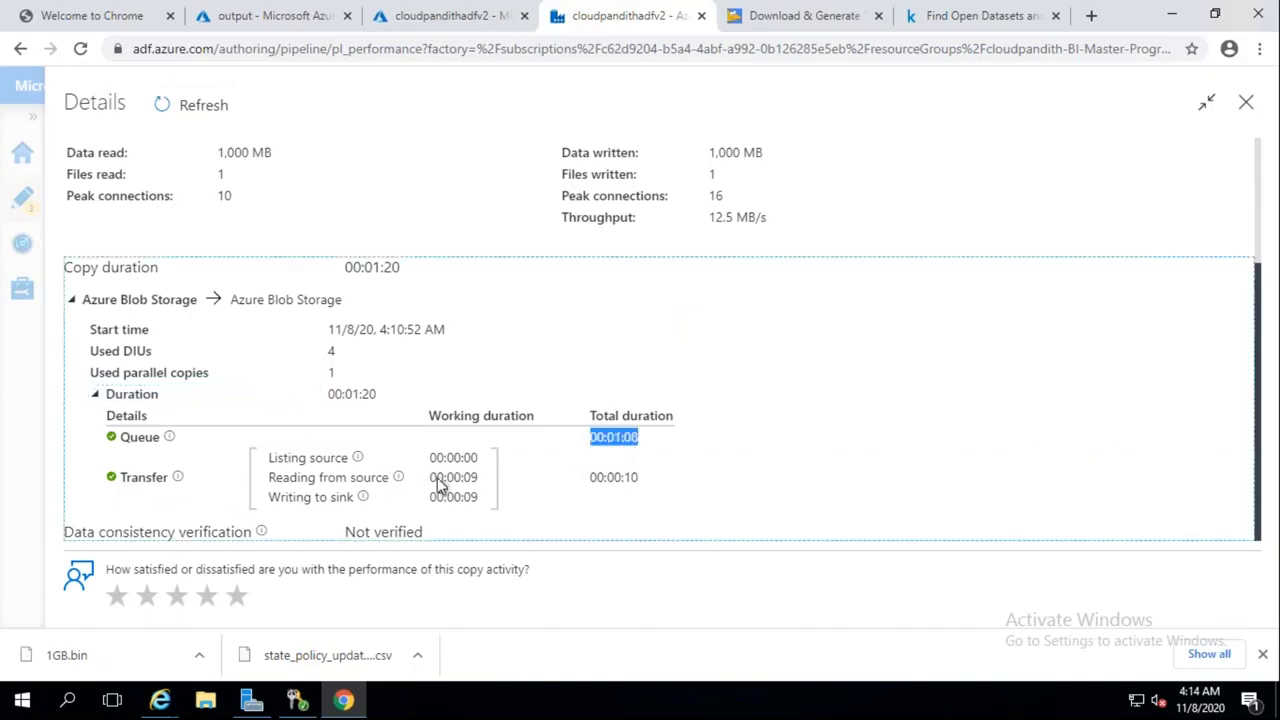
{"action": "left_click_drag", "start_coordinate": [436, 477], "coordinate": [480, 500]}
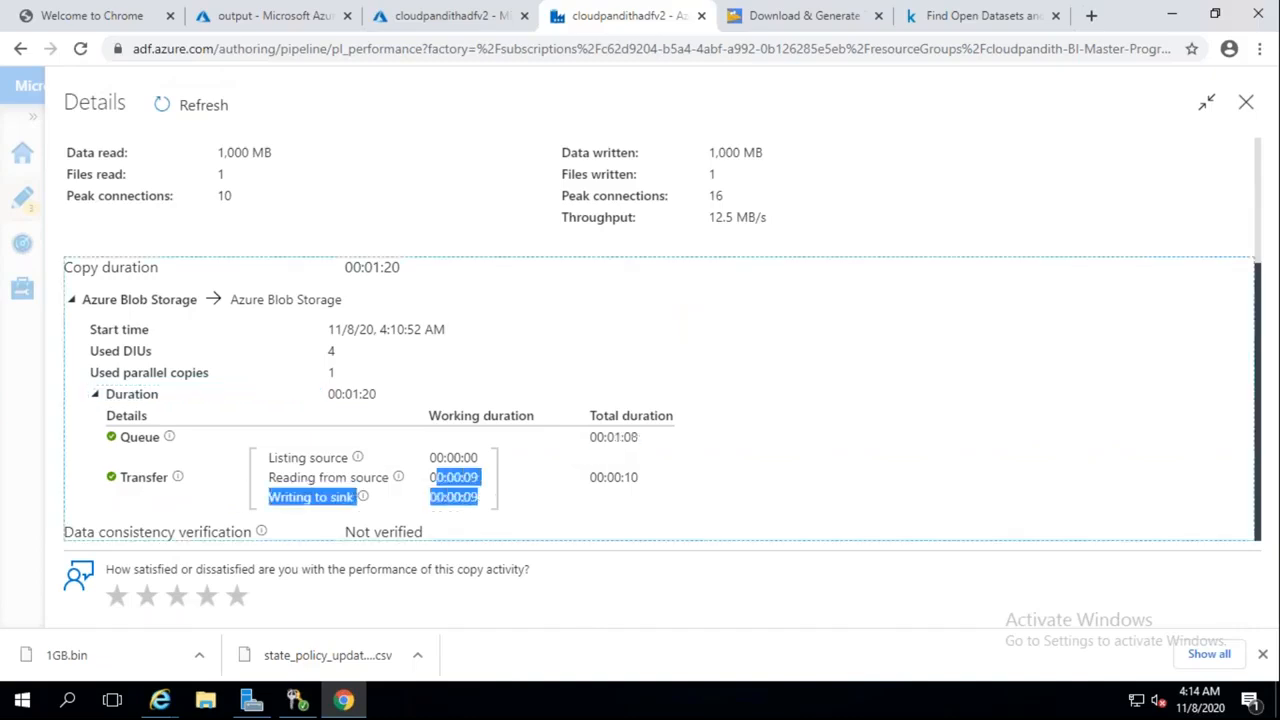
{"action": "left_click", "coordinate": [472, 485]}
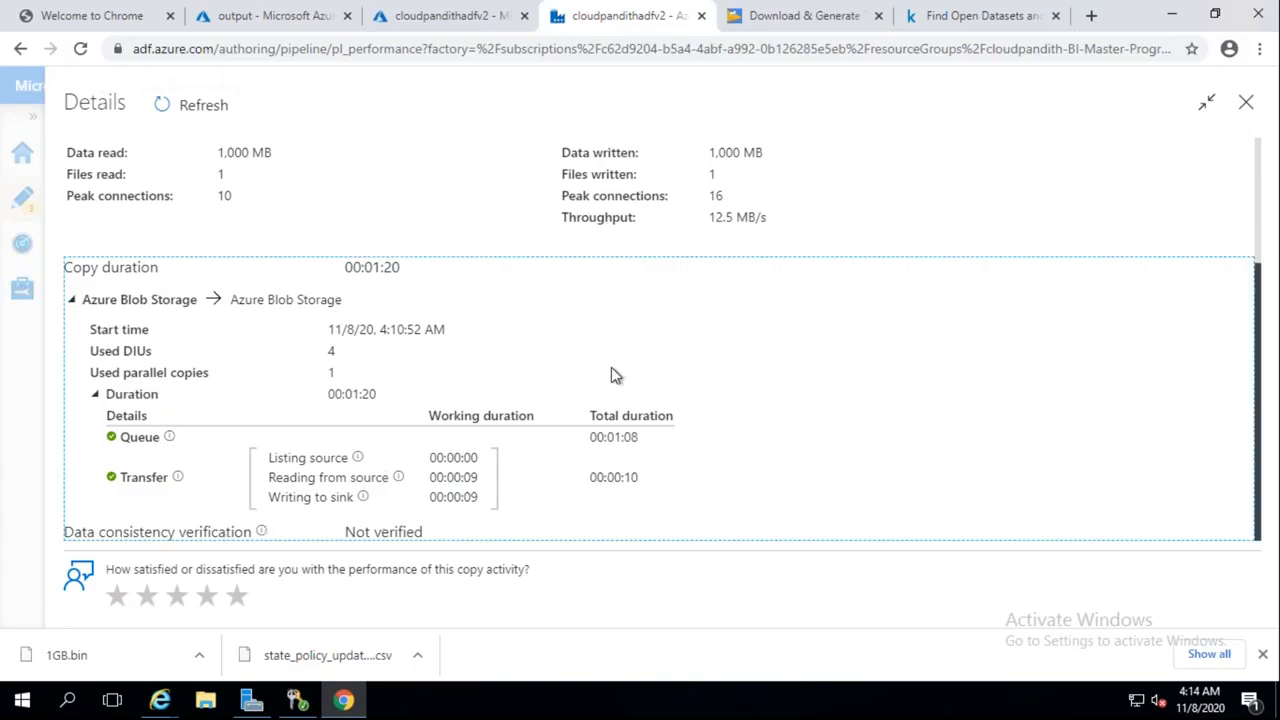
{"action": "left_click_drag", "start_coordinate": [444, 497], "coordinate": [290, 530]}
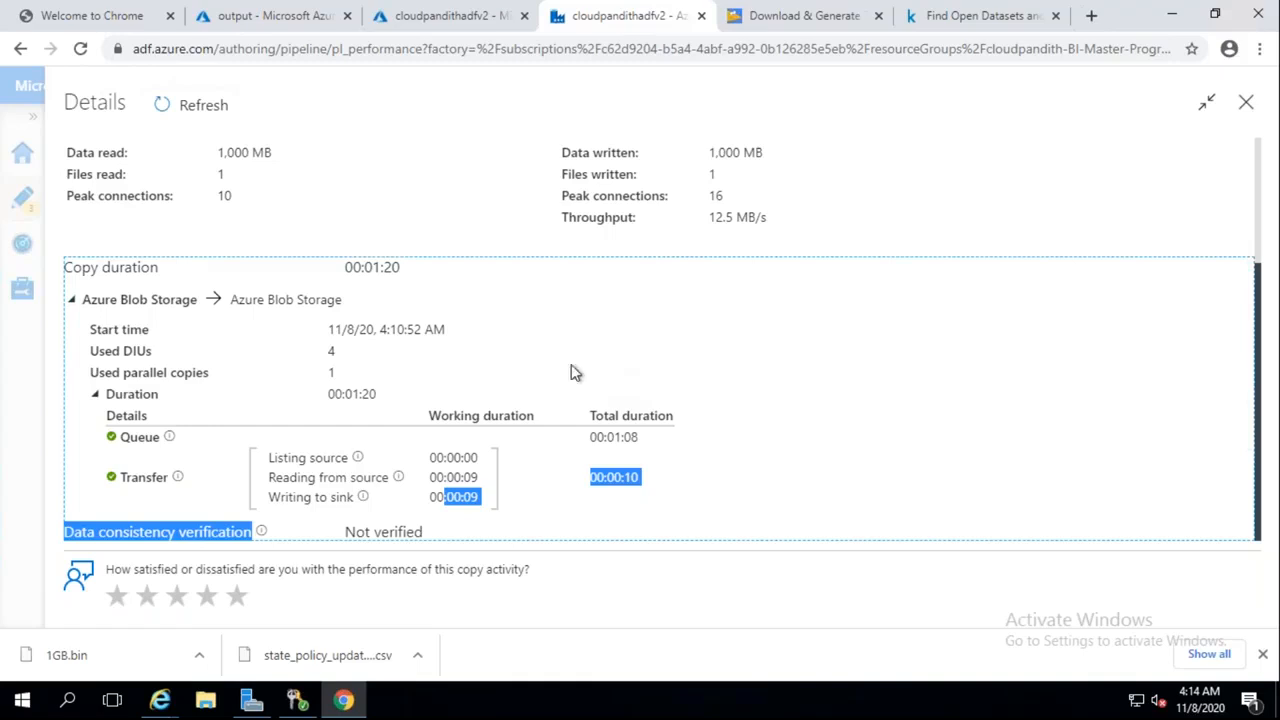
Refresh the Azure Portal output container to show 1GB.bin, a 1000 MiB block blob
{"action": "left_click", "coordinate": [268, 22]}
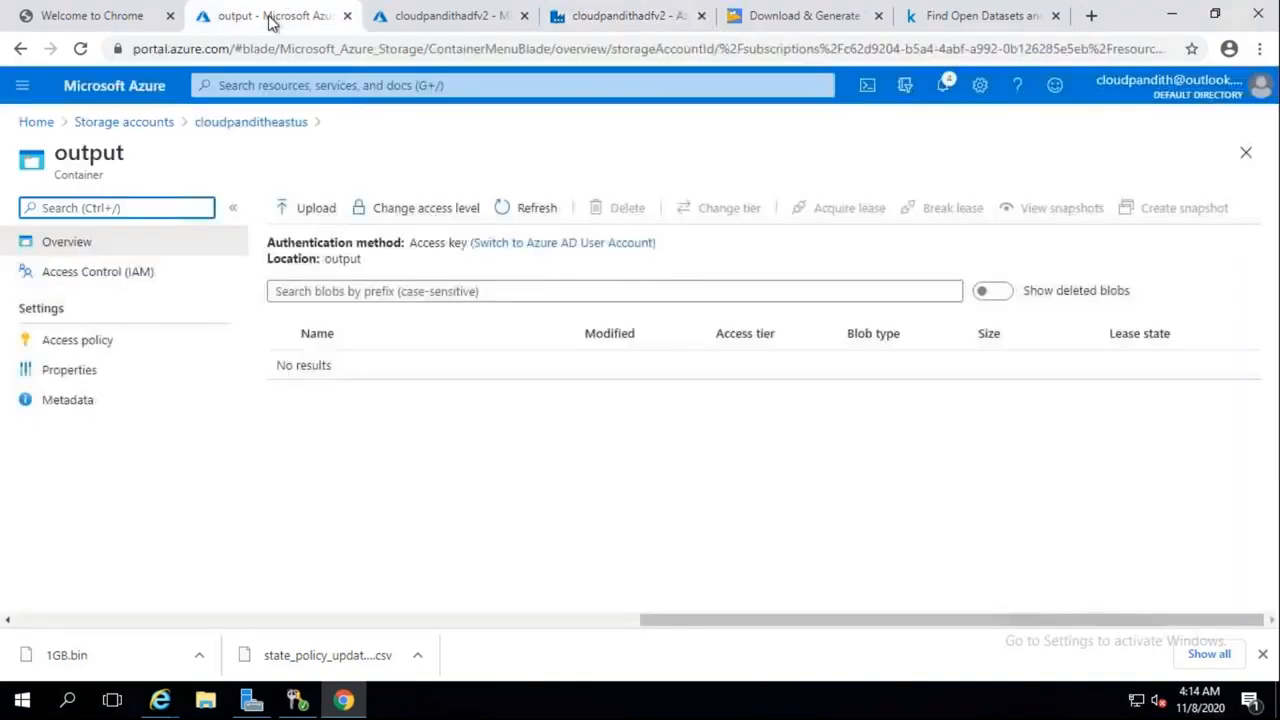
{"action": "left_click", "coordinate": [527, 208]}
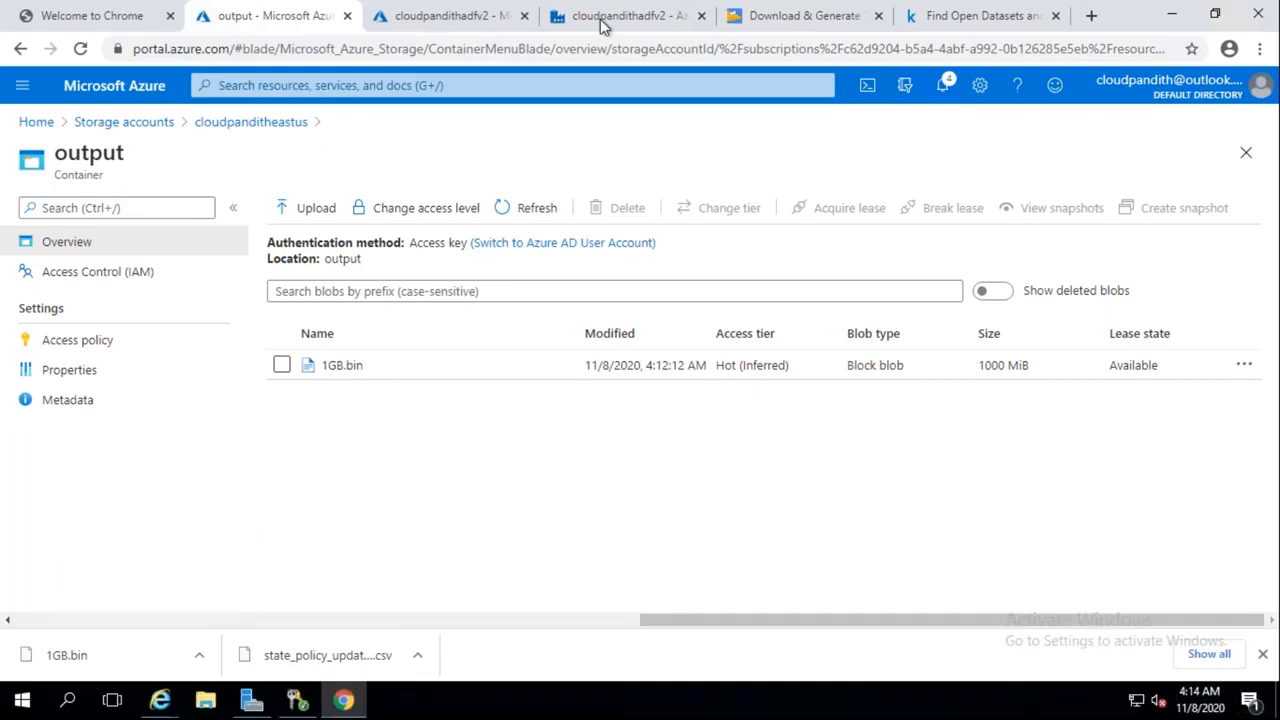
{"action": "left_click", "coordinate": [603, 25]}
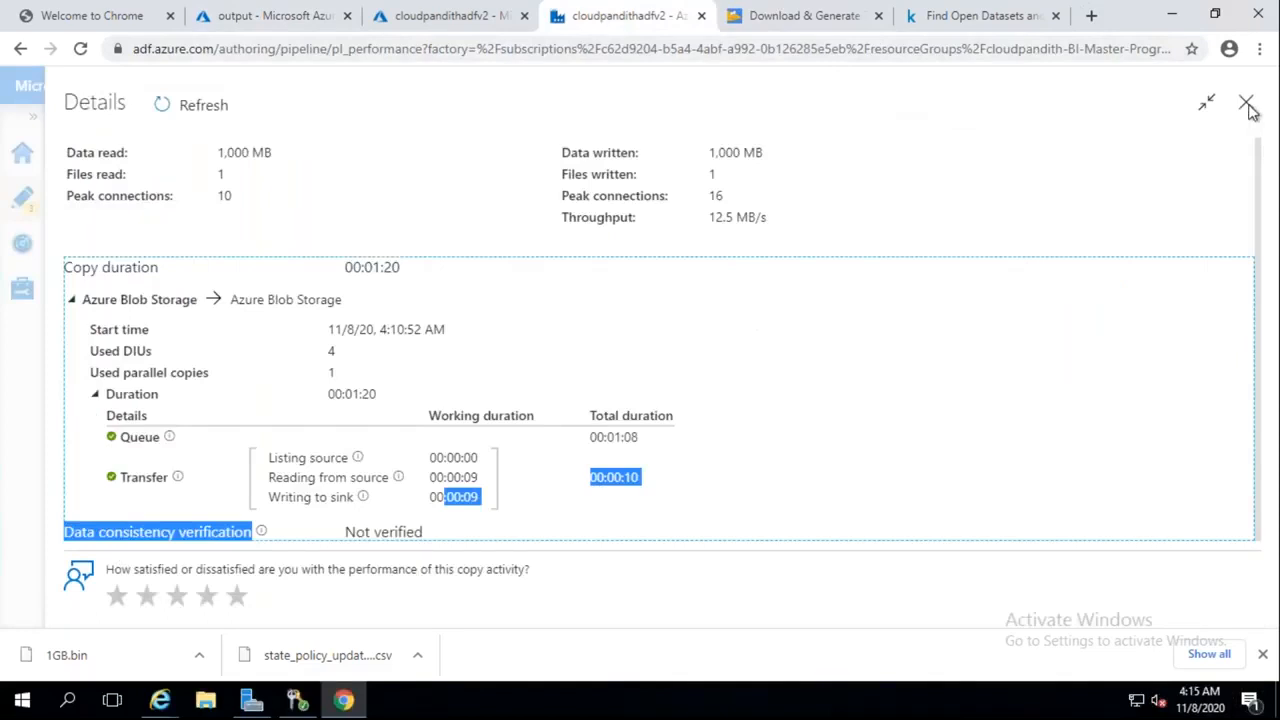
Close the copy run Details pane to return to the pl_performance pipeline
{"action": "left_click", "coordinate": [1246, 104]}
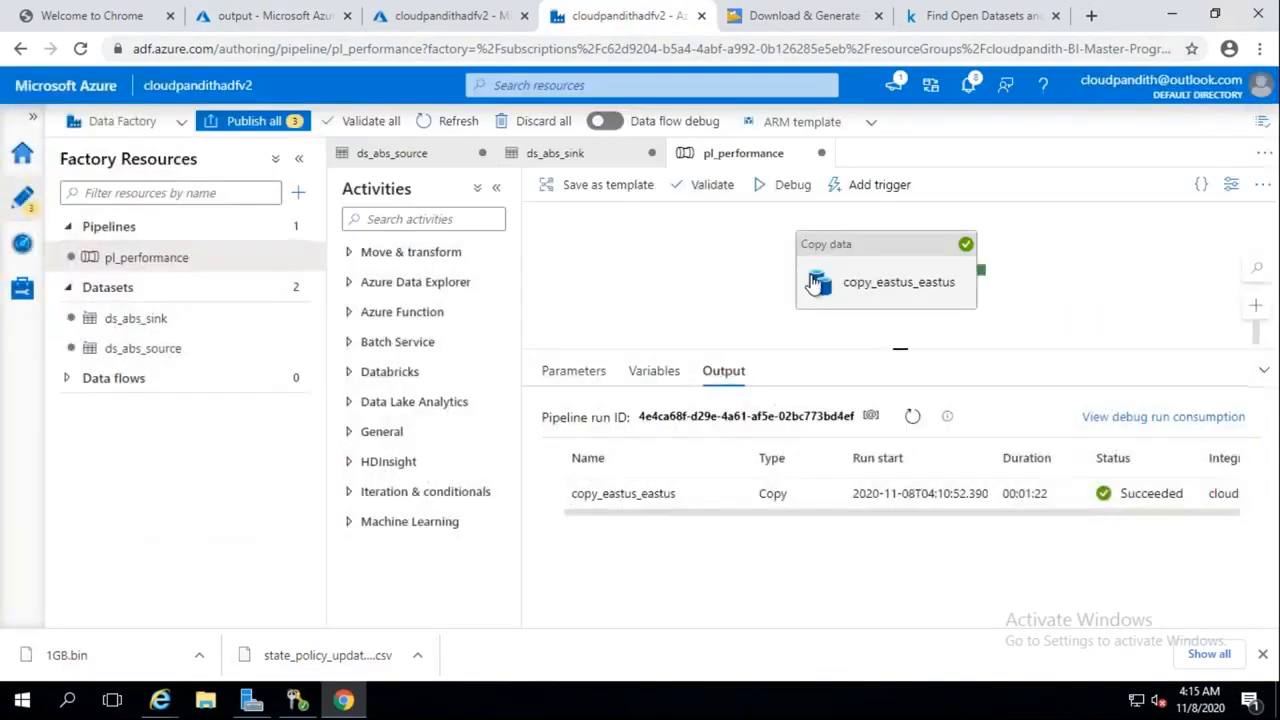
Set the copy_eastus_eastus sink copy behavior to Flatten hierarchy
{"action": "left_click", "coordinate": [817, 284]}
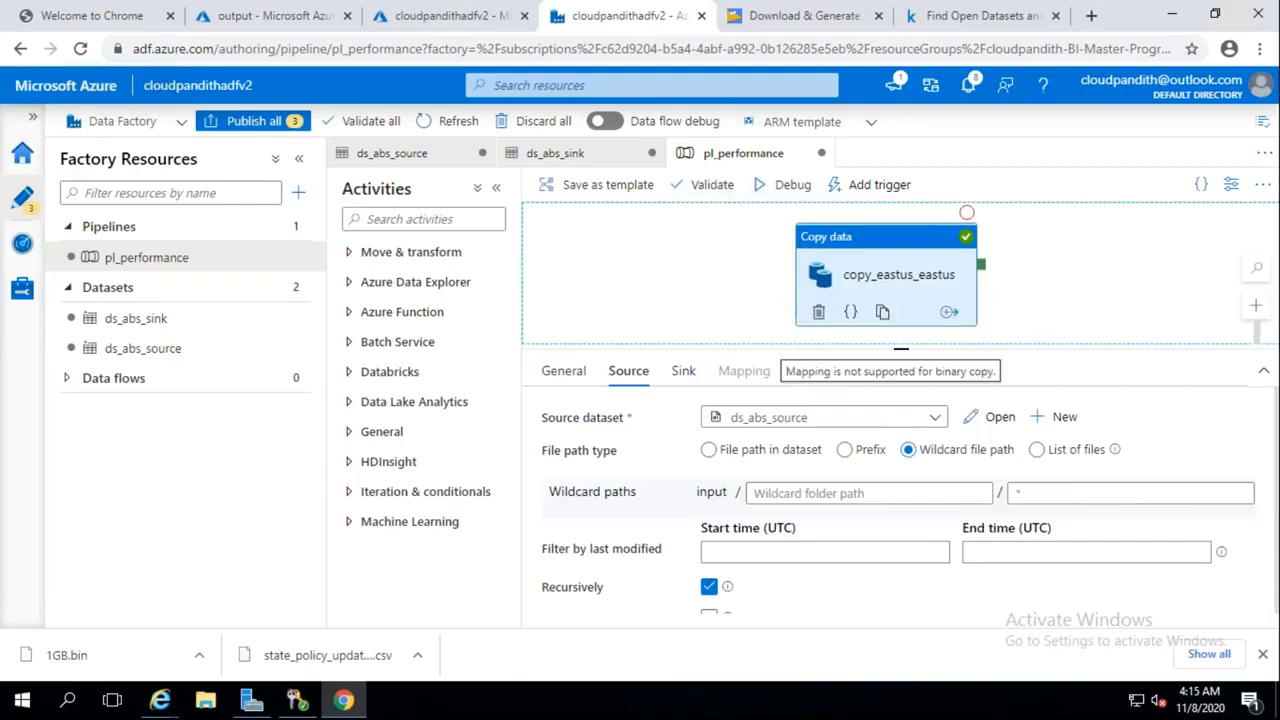
{"action": "left_click", "coordinate": [683, 376]}
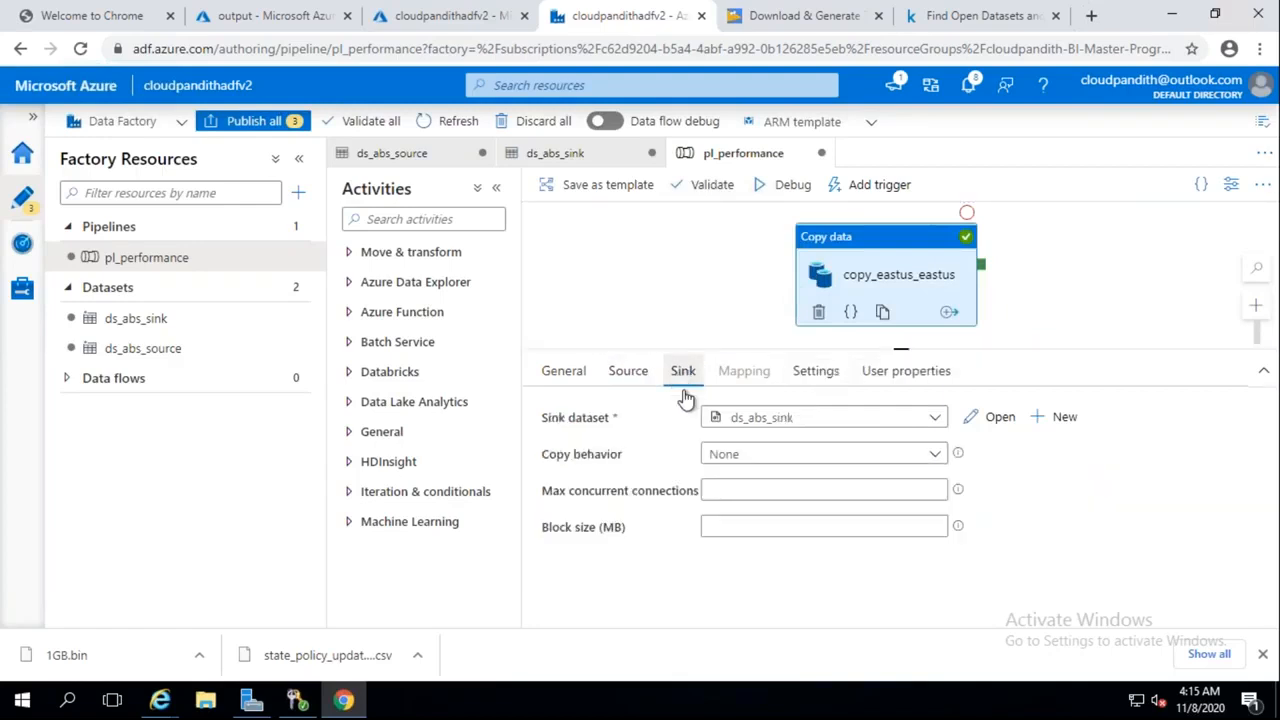
{"action": "left_click", "coordinate": [756, 458]}
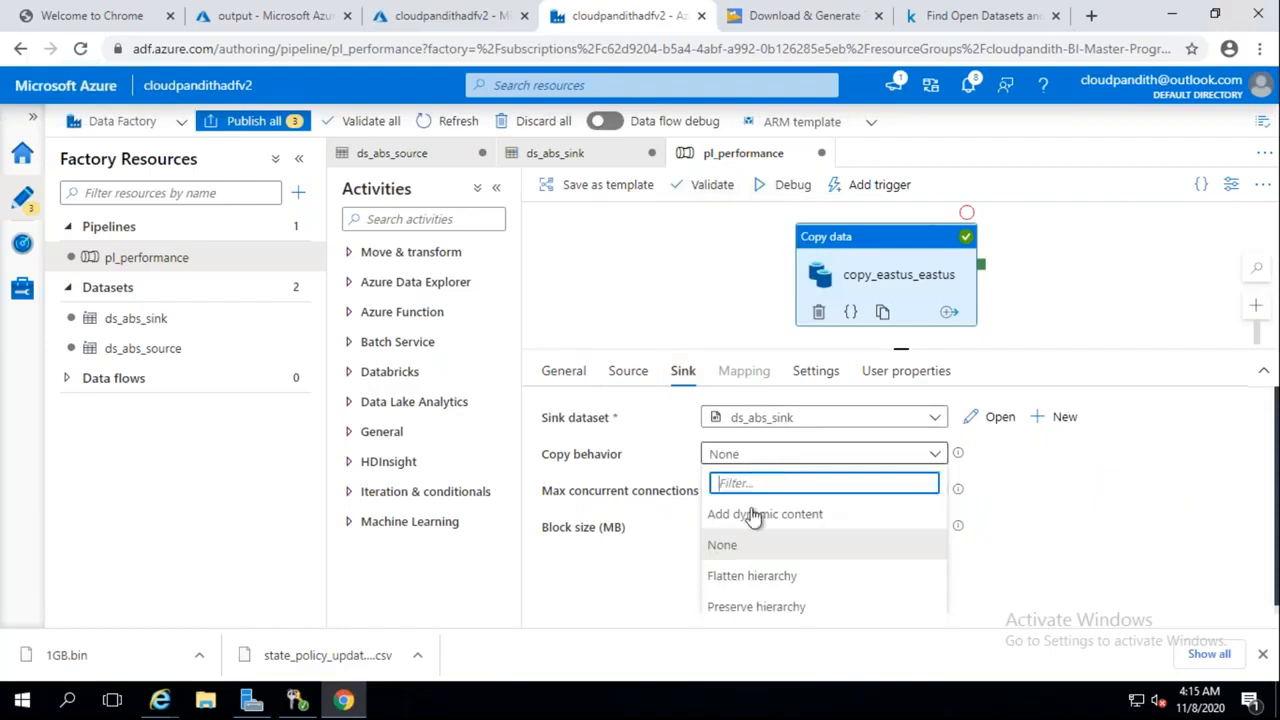
{"action": "left_click", "coordinate": [752, 575]}
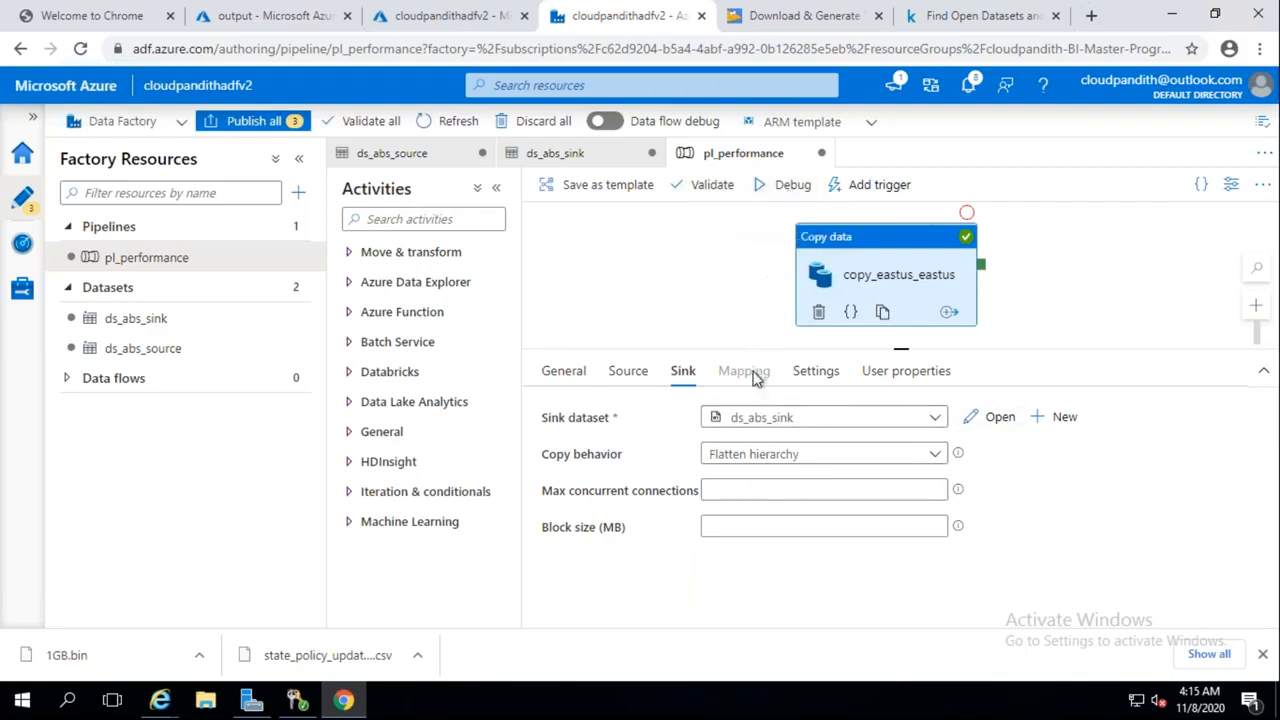
Change the activity's Data integration unit from Auto to 2
{"action": "left_click", "coordinate": [816, 380]}
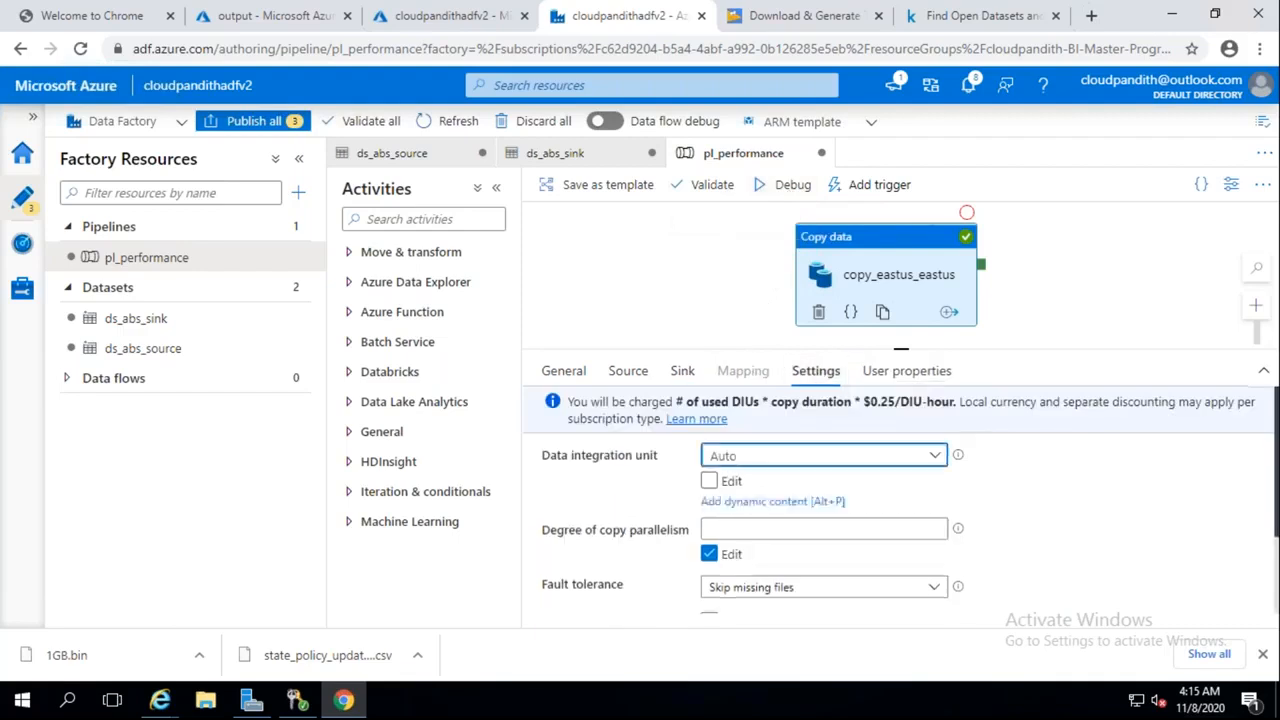
{"action": "left_click", "coordinate": [751, 455]}
{"action": "left_click", "coordinate": [711, 545]}
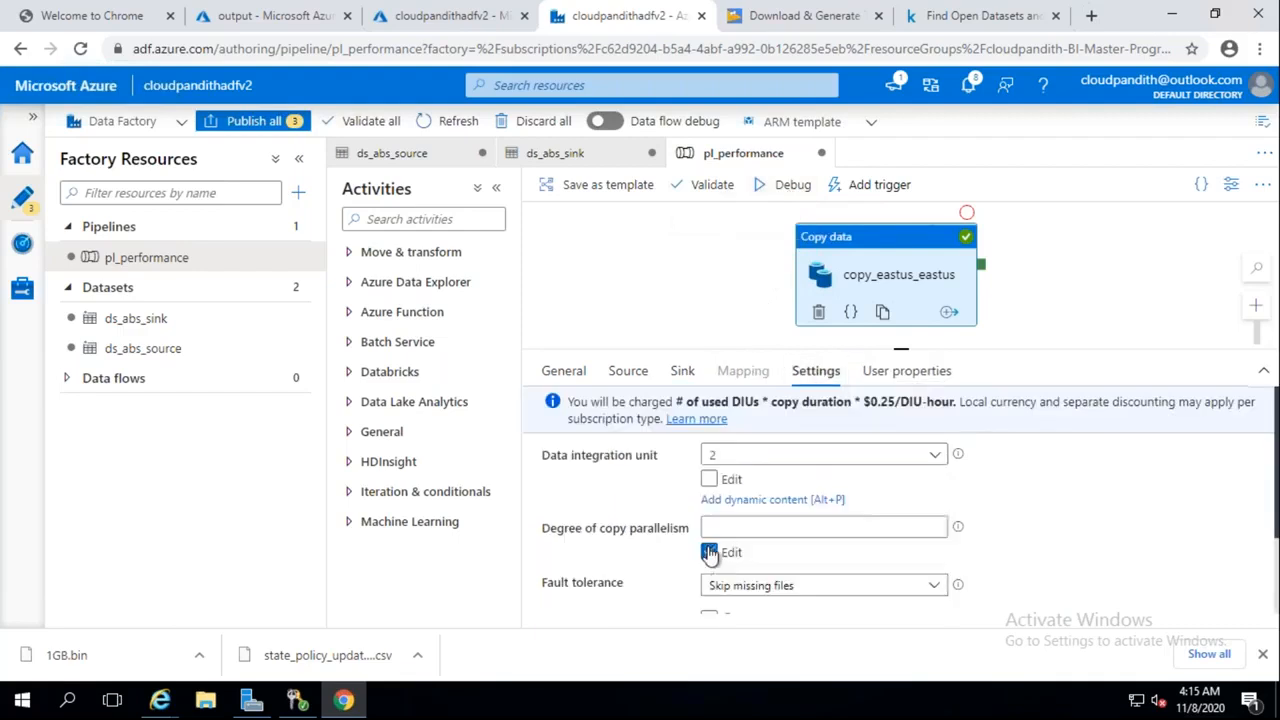
{"action": "left_click", "coordinate": [712, 551]}
{"action": "left_click", "coordinate": [722, 477]}
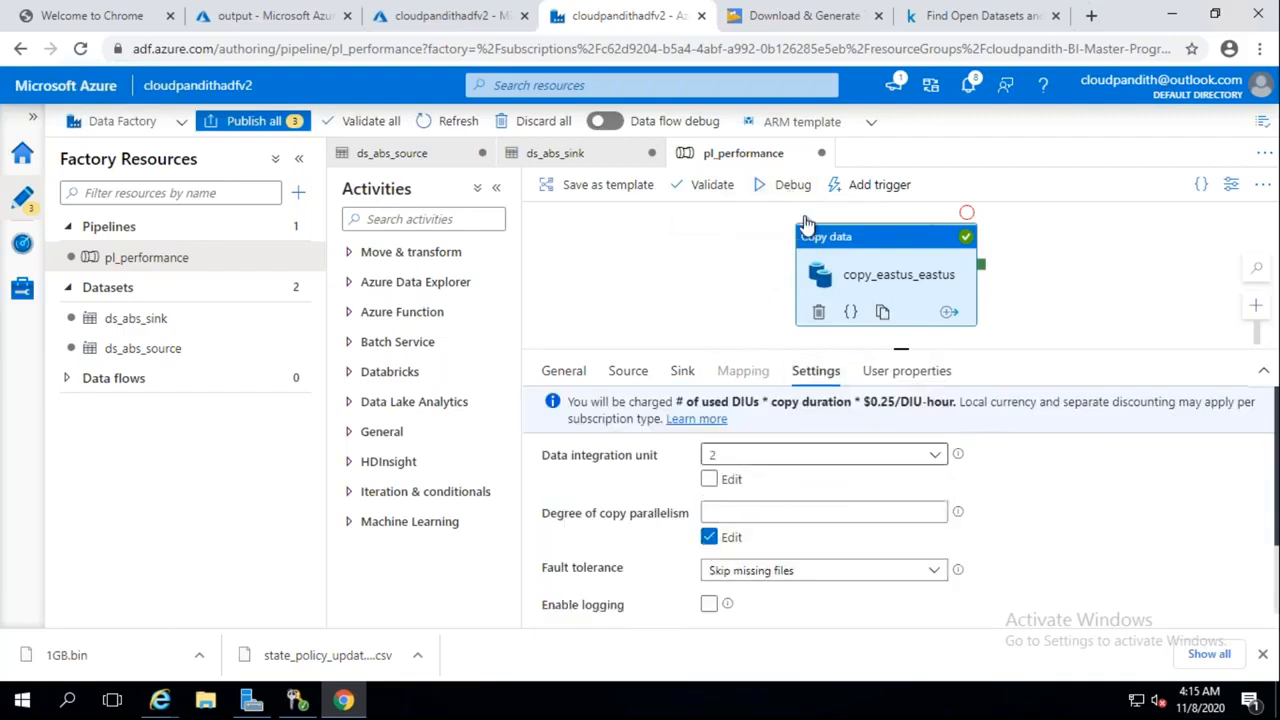
Debug-run pl_performance and refresh the output until copy_eastus_eastus shows Succeeded
{"action": "left_click", "coordinate": [796, 185]}
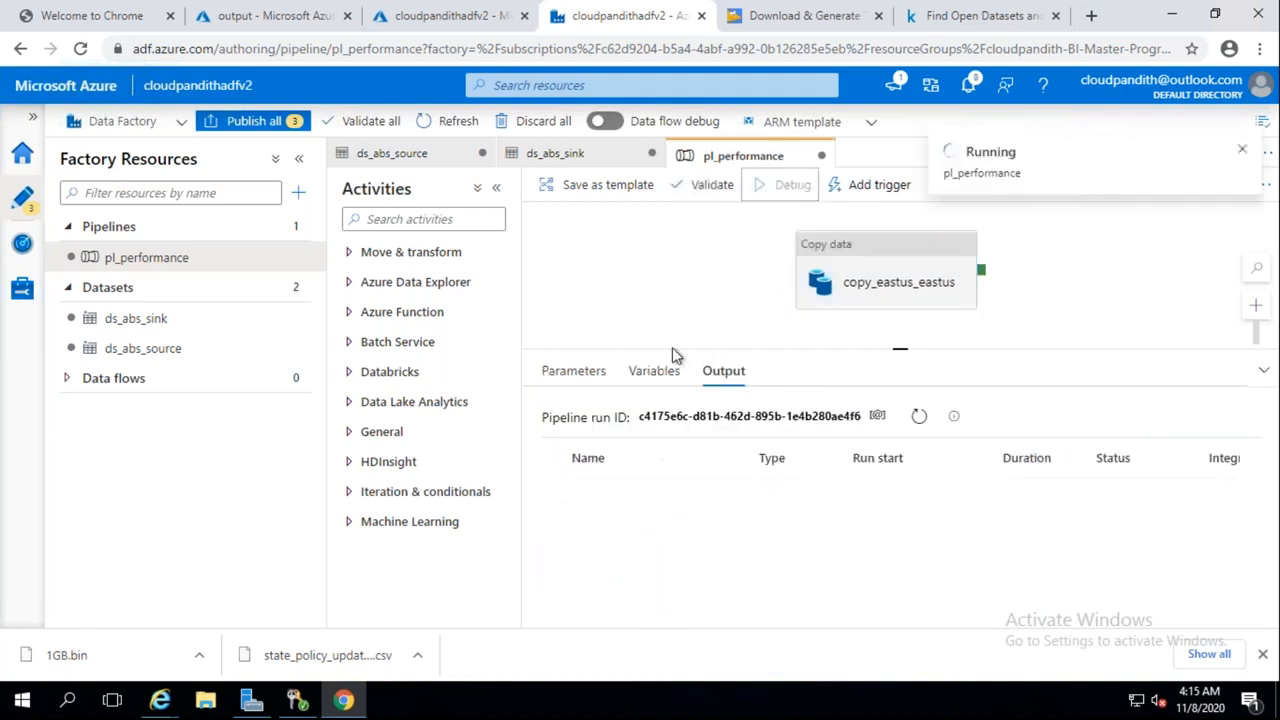
{"action": "left_click", "coordinate": [919, 418]}
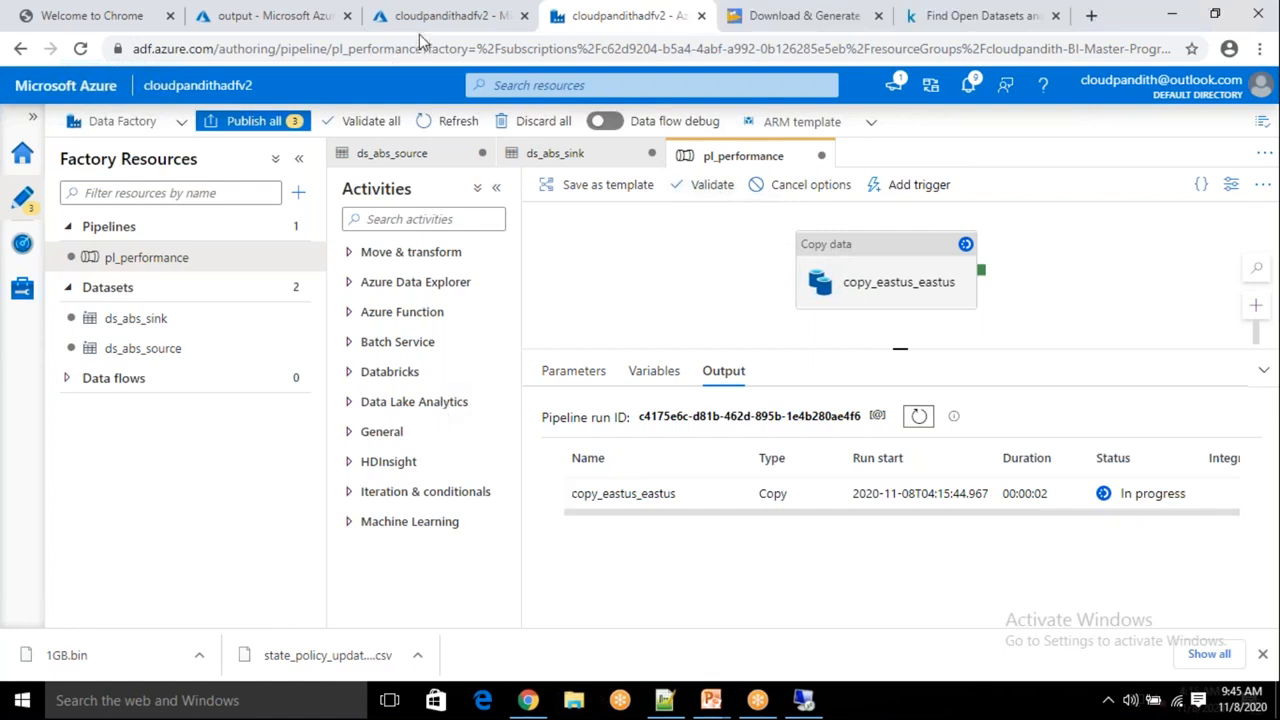
{"action": "left_click", "coordinate": [919, 418]}
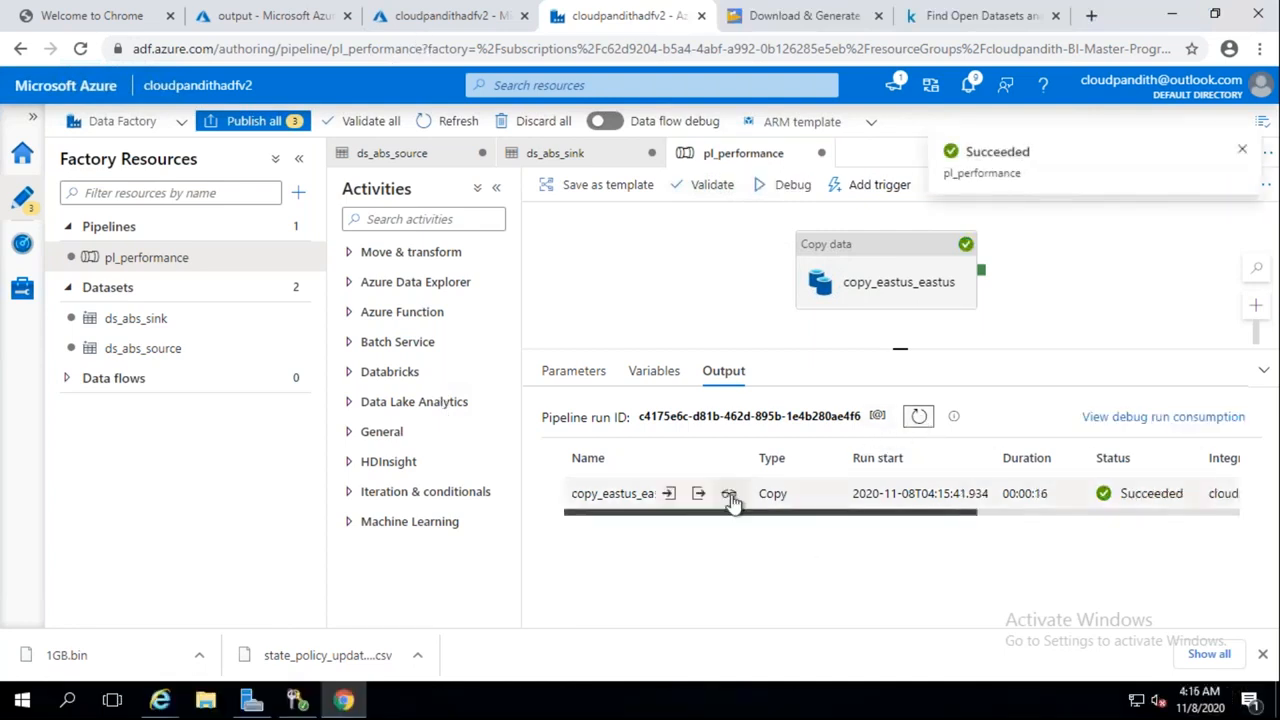
{"action": "left_click", "coordinate": [729, 494]}
Open the copy run details and highlight the 1,000 MB read/written, peak connections, and 76.923 MB/s throughput
{"action": "left_click", "coordinate": [729, 494]}
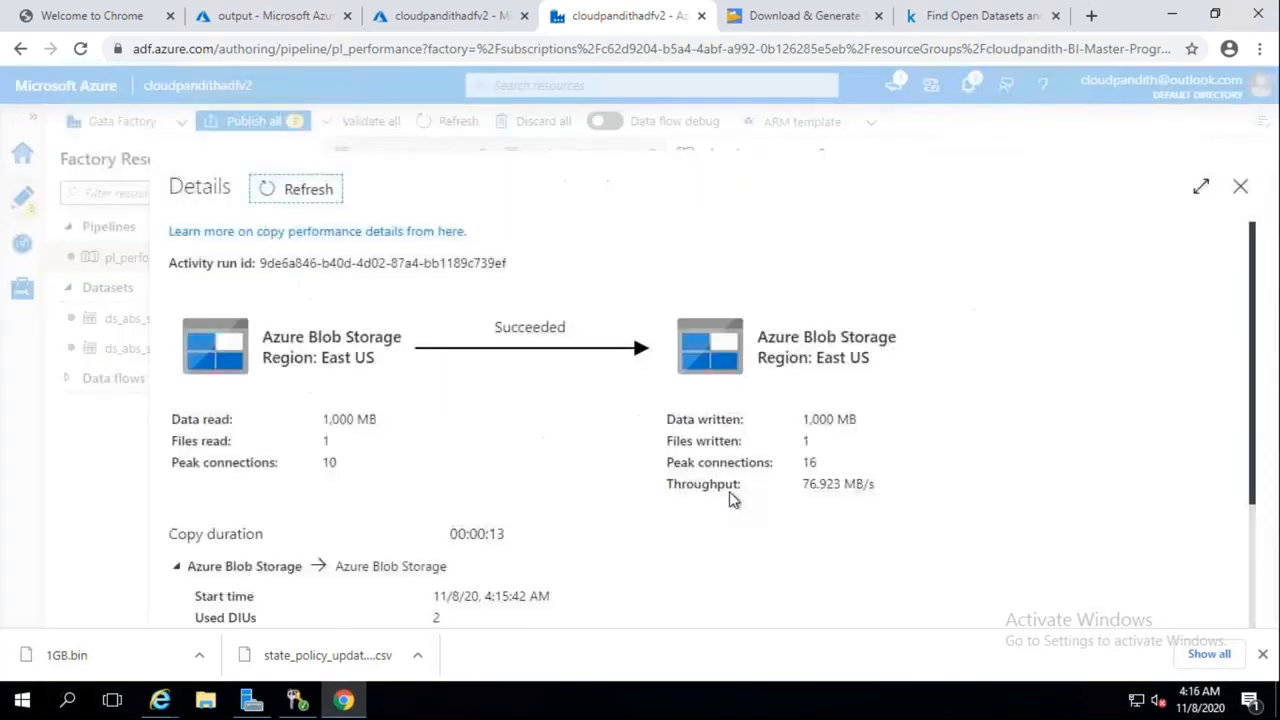
{"action": "double_click", "coordinate": [338, 420]}
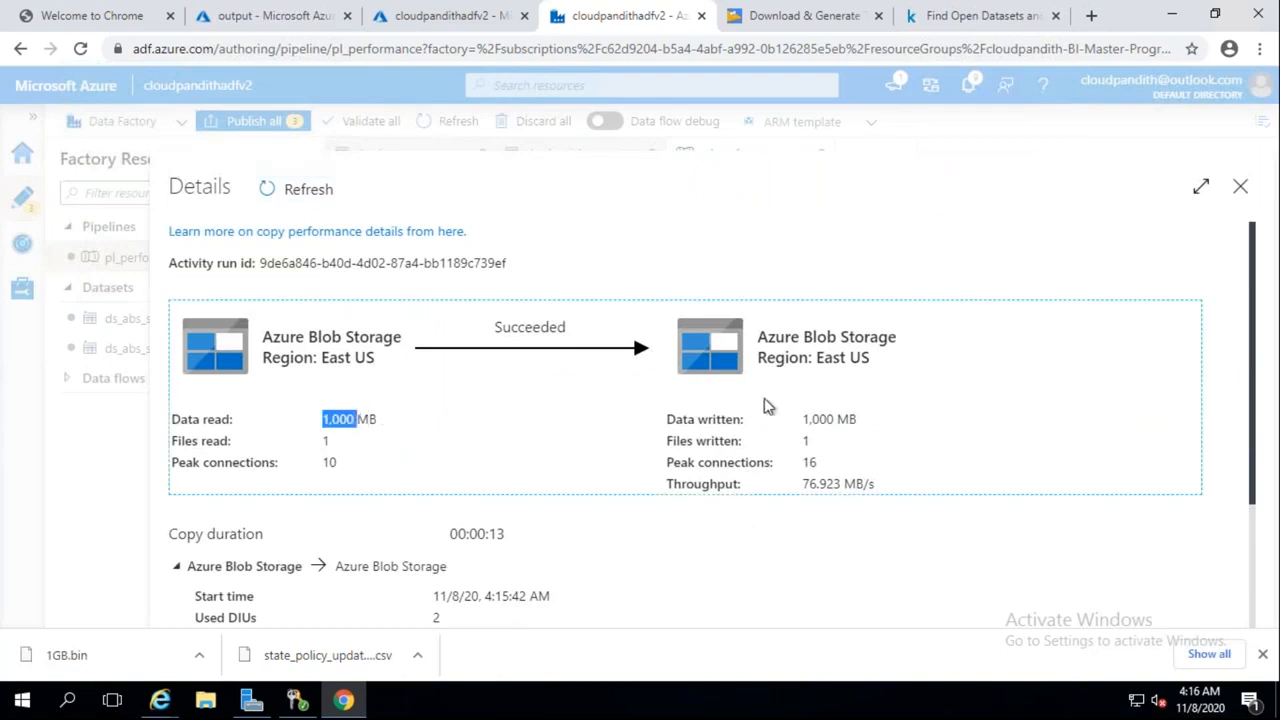
{"action": "double_click", "coordinate": [818, 419]}
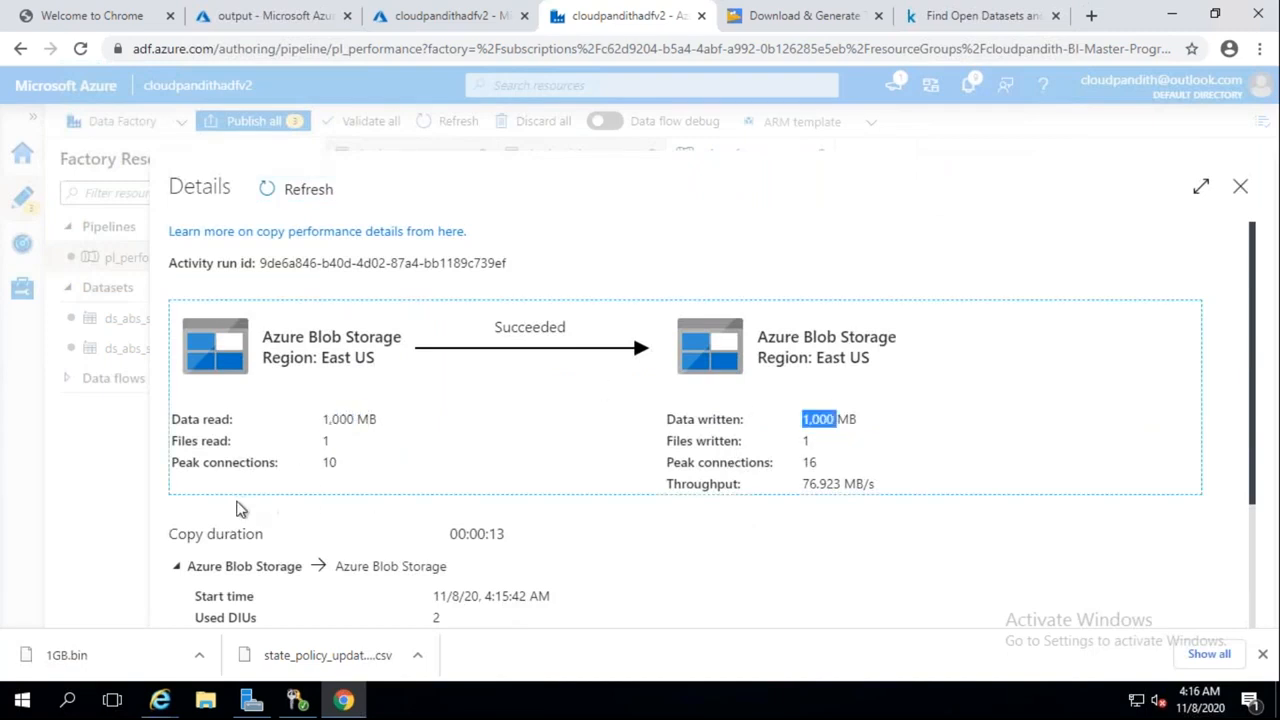
{"action": "double_click", "coordinate": [330, 463]}
{"action": "left_click", "coordinate": [801, 464]}
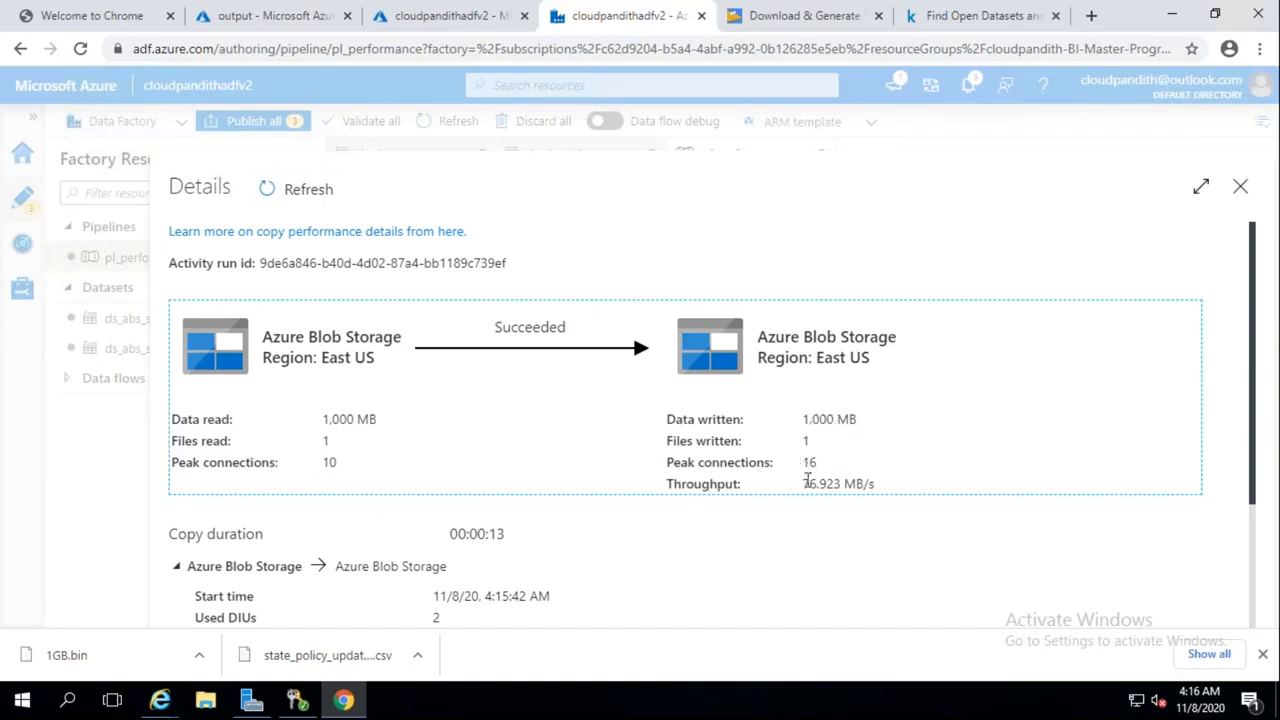
{"action": "left_click_drag", "start_coordinate": [803, 484], "coordinate": [876, 484]}
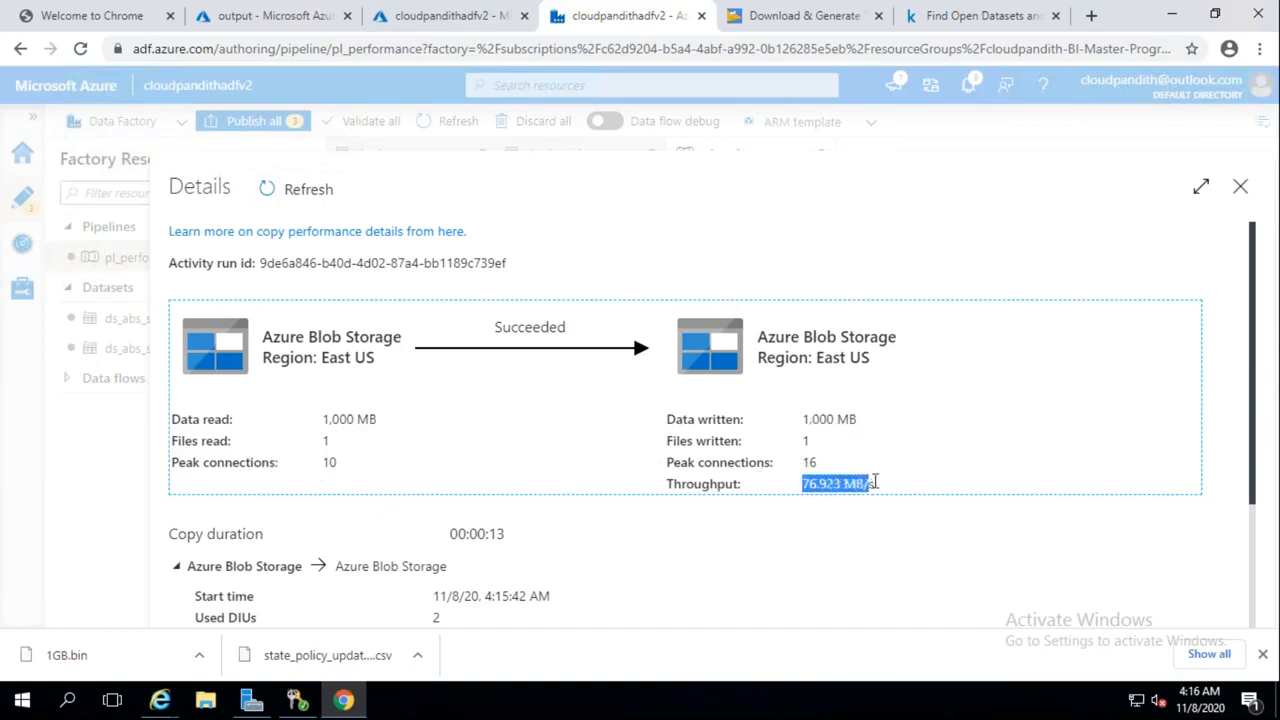
{"action": "left_click", "coordinate": [809, 545]}
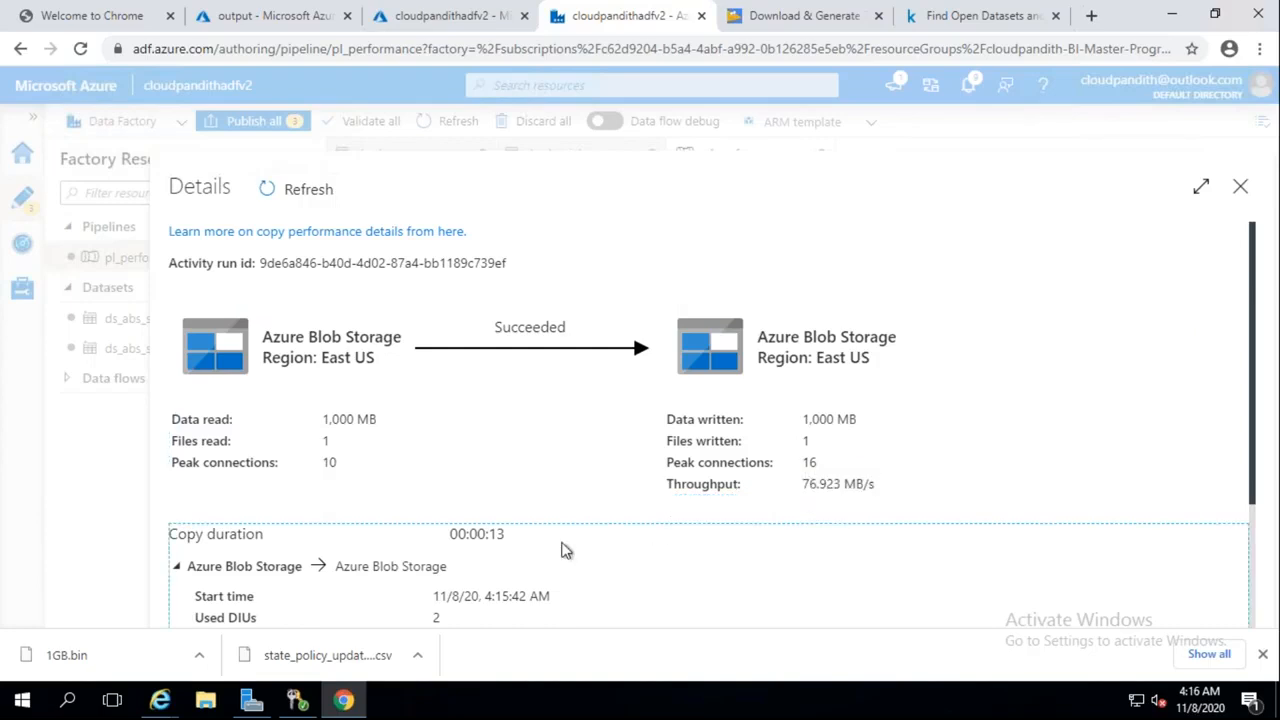
{"action": "scroll", "coordinate": [483, 541], "scroll_direction": "down", "scroll_amount": 1}
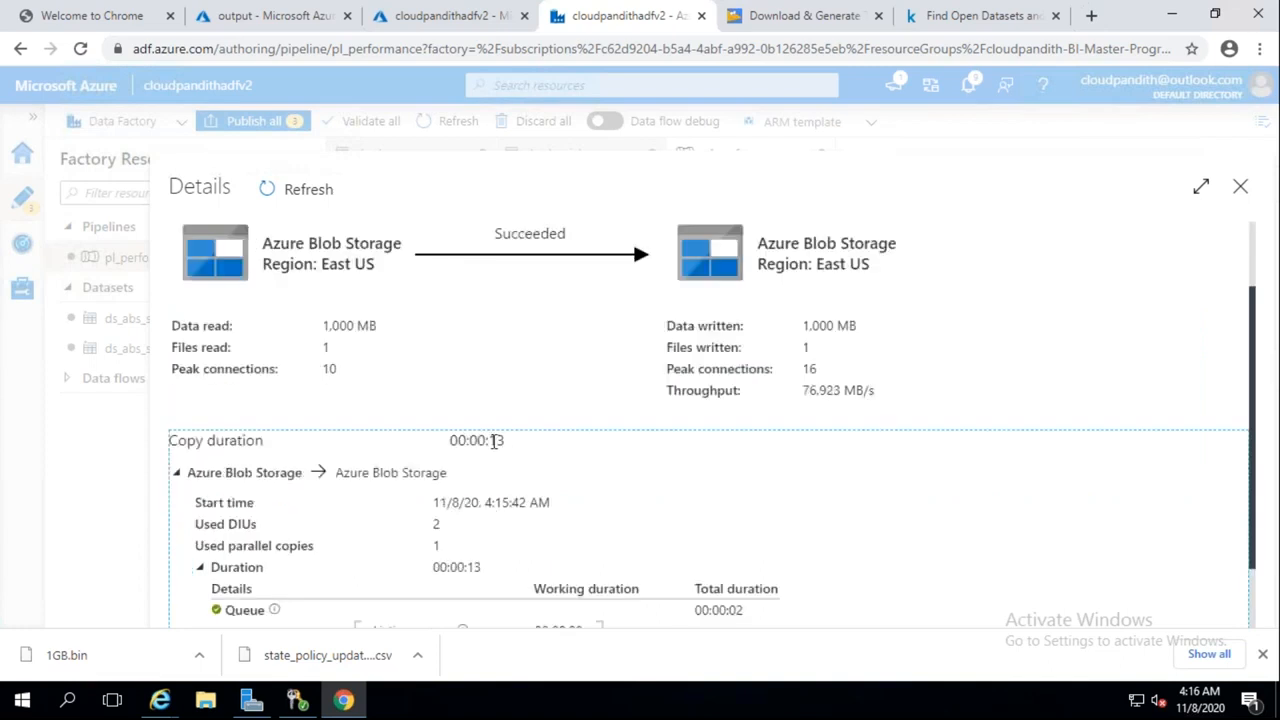
{"action": "left_click_drag", "start_coordinate": [489, 441], "coordinate": [517, 447]}
{"action": "left_click", "coordinate": [730, 614]}
{"action": "left_click_drag", "start_coordinate": [744, 611], "coordinate": [742, 620]}
{"action": "left_click", "coordinate": [749, 584]}
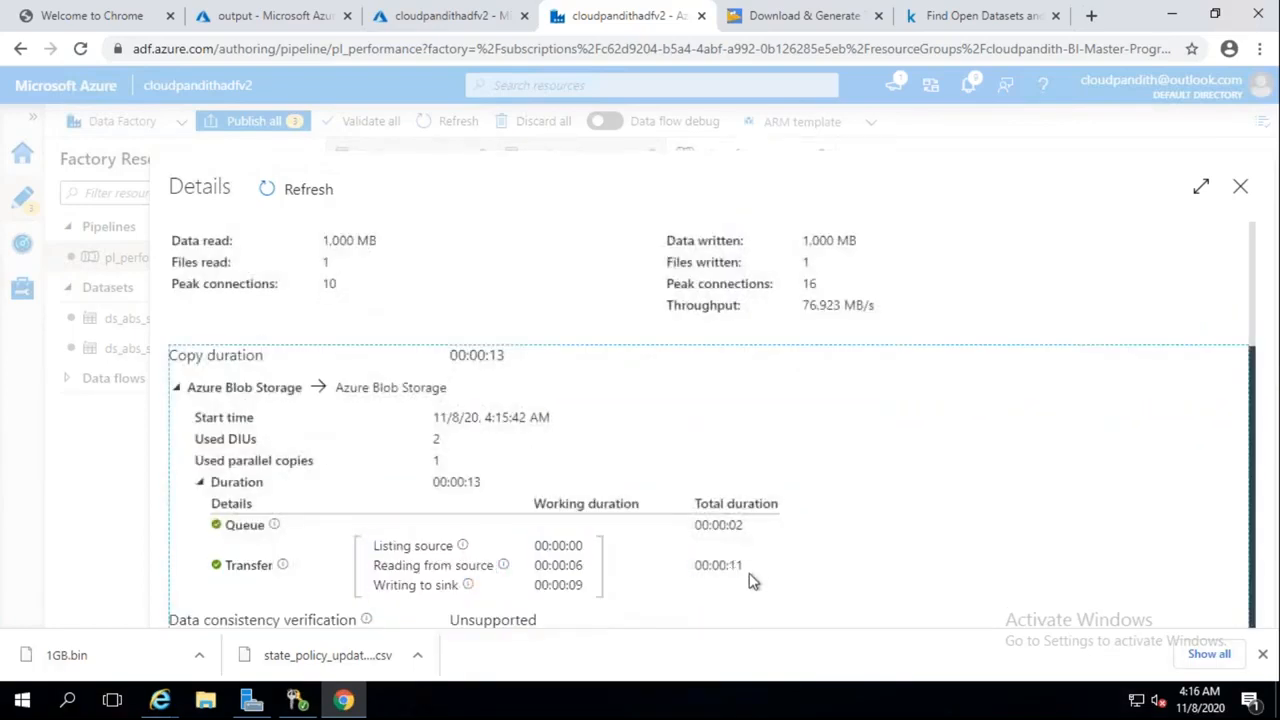
{"action": "left_click_drag", "start_coordinate": [746, 568], "coordinate": [700, 592]}
{"action": "left_click", "coordinate": [437, 437]}
{"action": "left_click_drag", "start_coordinate": [431, 434], "coordinate": [449, 449]}
{"action": "left_click", "coordinate": [485, 449]}
{"action": "left_click_drag", "start_coordinate": [744, 566], "coordinate": [703, 566]}
{"action": "left_click", "coordinate": [452, 440]}
{"action": "double_click", "coordinate": [436, 440]}
{"action": "left_click", "coordinate": [569, 452]}
{"action": "mouse_move", "coordinate": [310, 2]}
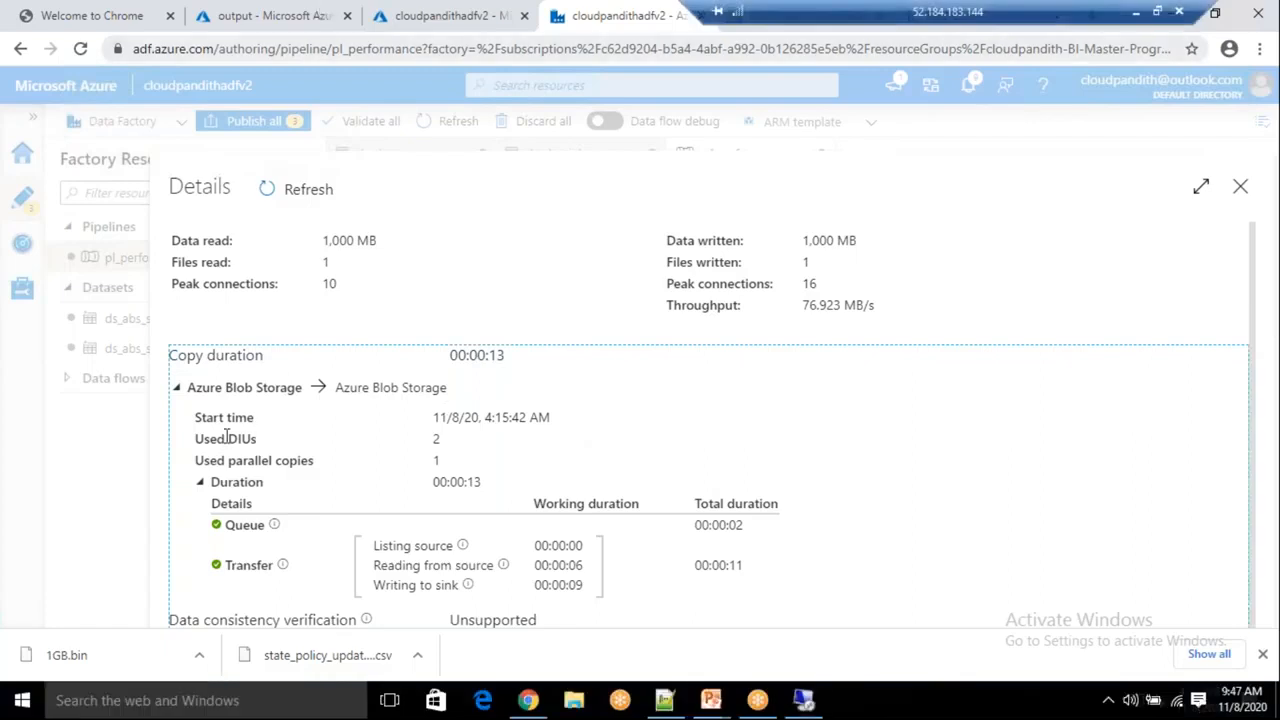
{"action": "left_click", "coordinate": [227, 437]}
{"action": "left_click_drag", "start_coordinate": [308, 461], "coordinate": [216, 440]}
{"action": "left_click", "coordinate": [466, 445]}
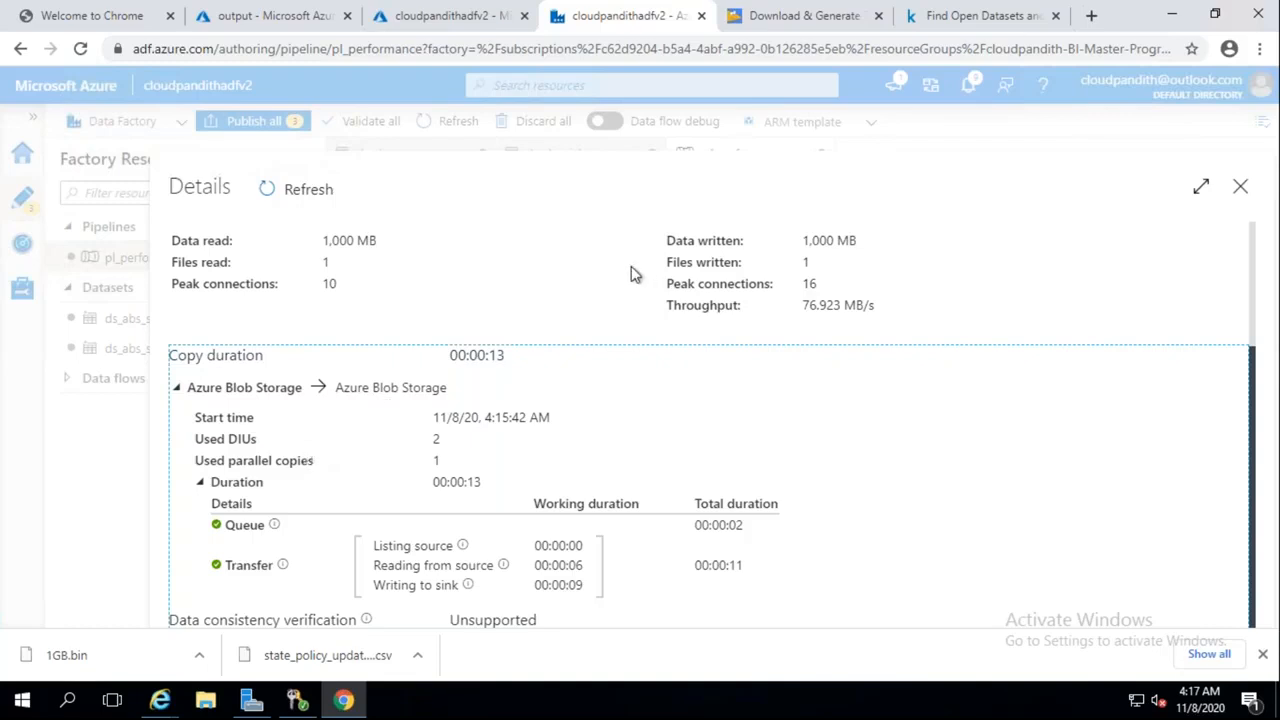
{"action": "double_click", "coordinate": [808, 284]}
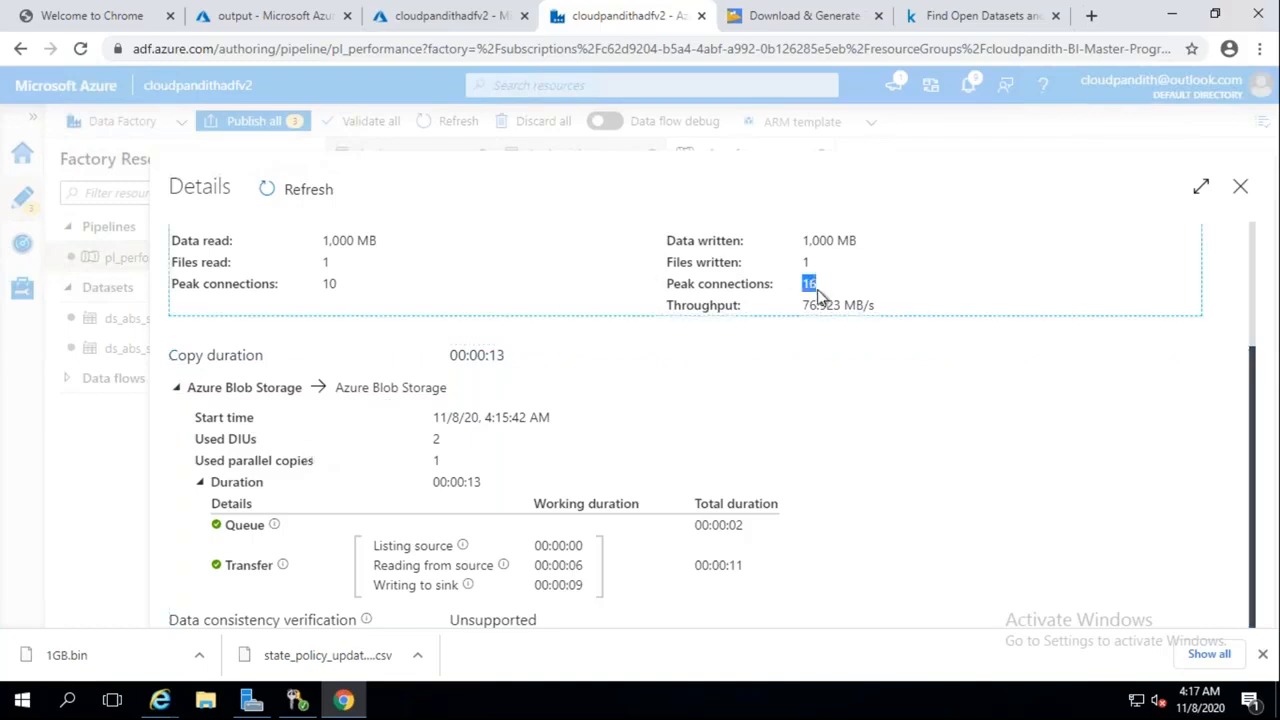
{"action": "double_click", "coordinate": [436, 439]}
{"action": "left_click_drag", "start_coordinate": [745, 565], "coordinate": [705, 567]}
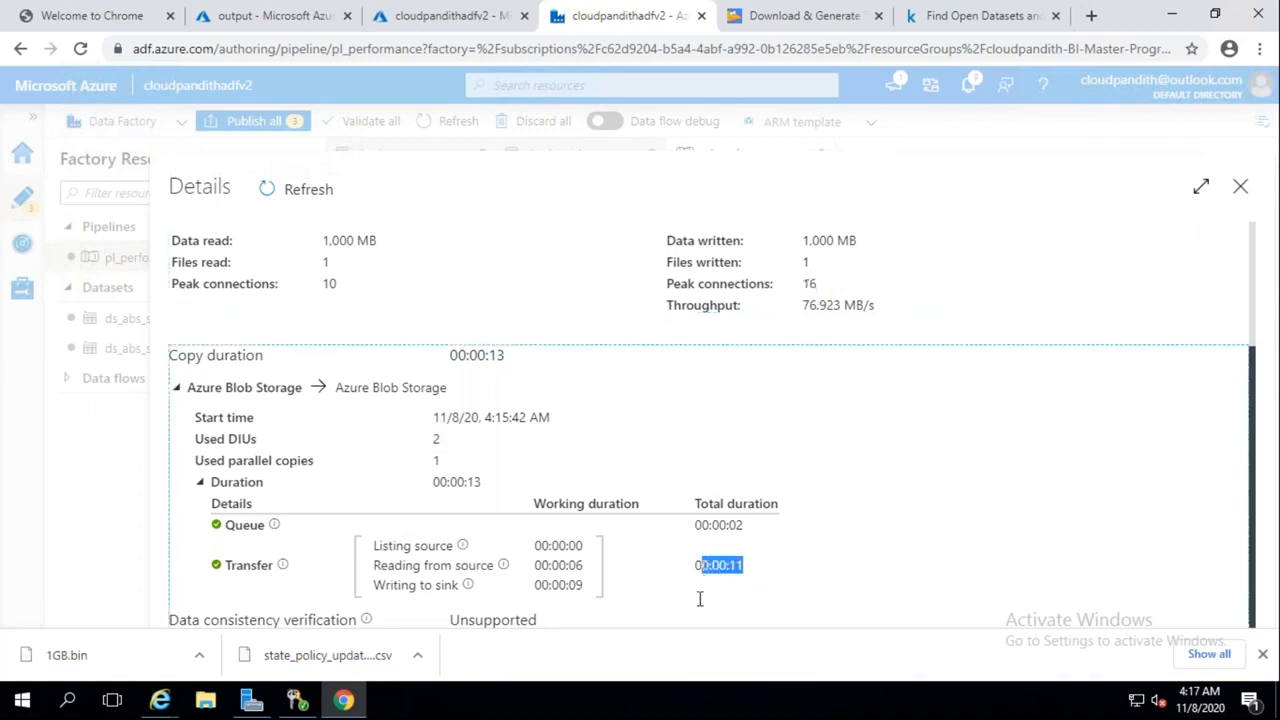
{"action": "left_click_drag", "start_coordinate": [758, 572], "coordinate": [686, 570]}
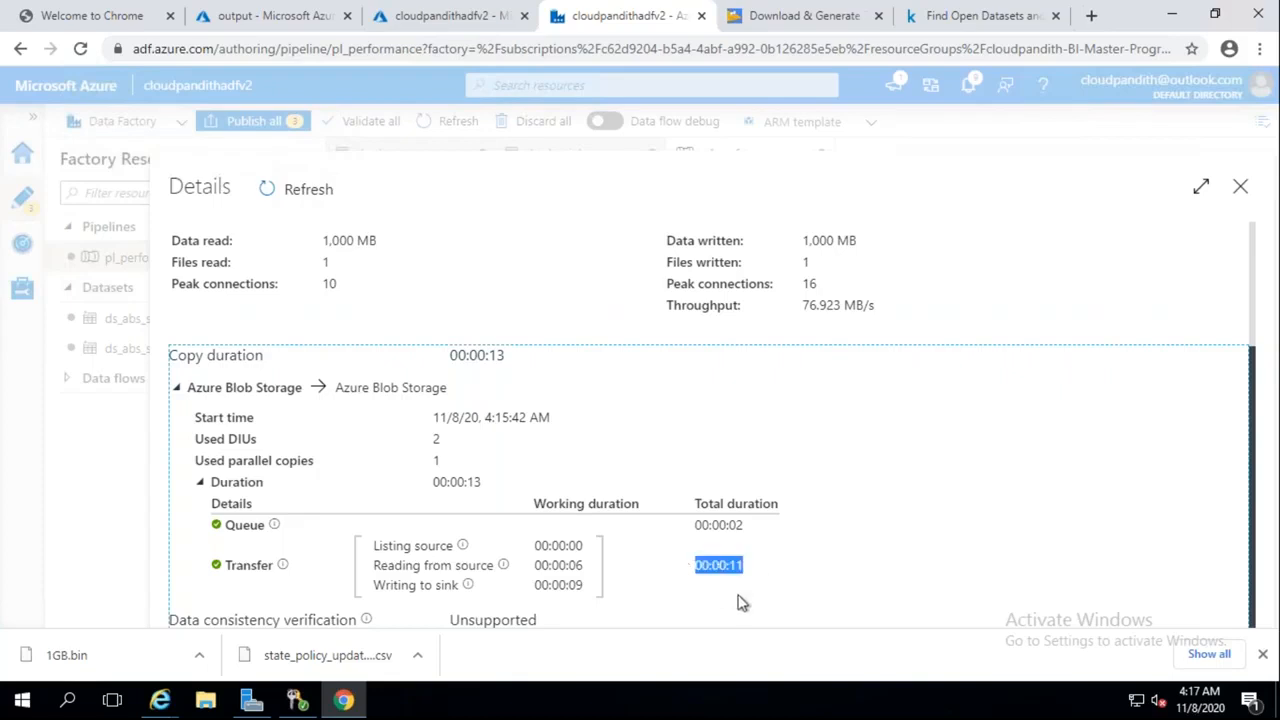
Close the details and rerun the pipeline in debug until copy_eastus_eastus succeeds in 00:00:15
{"action": "left_click", "coordinate": [1240, 187]}
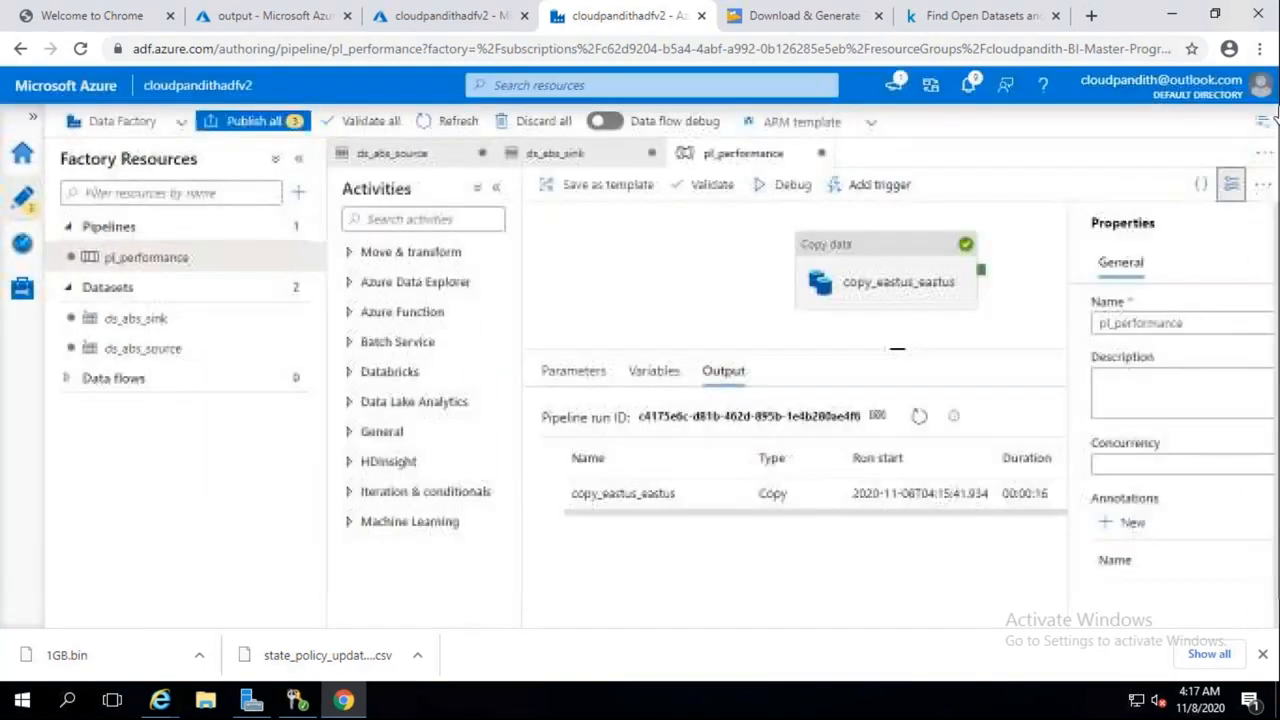
{"action": "left_click", "coordinate": [838, 274]}
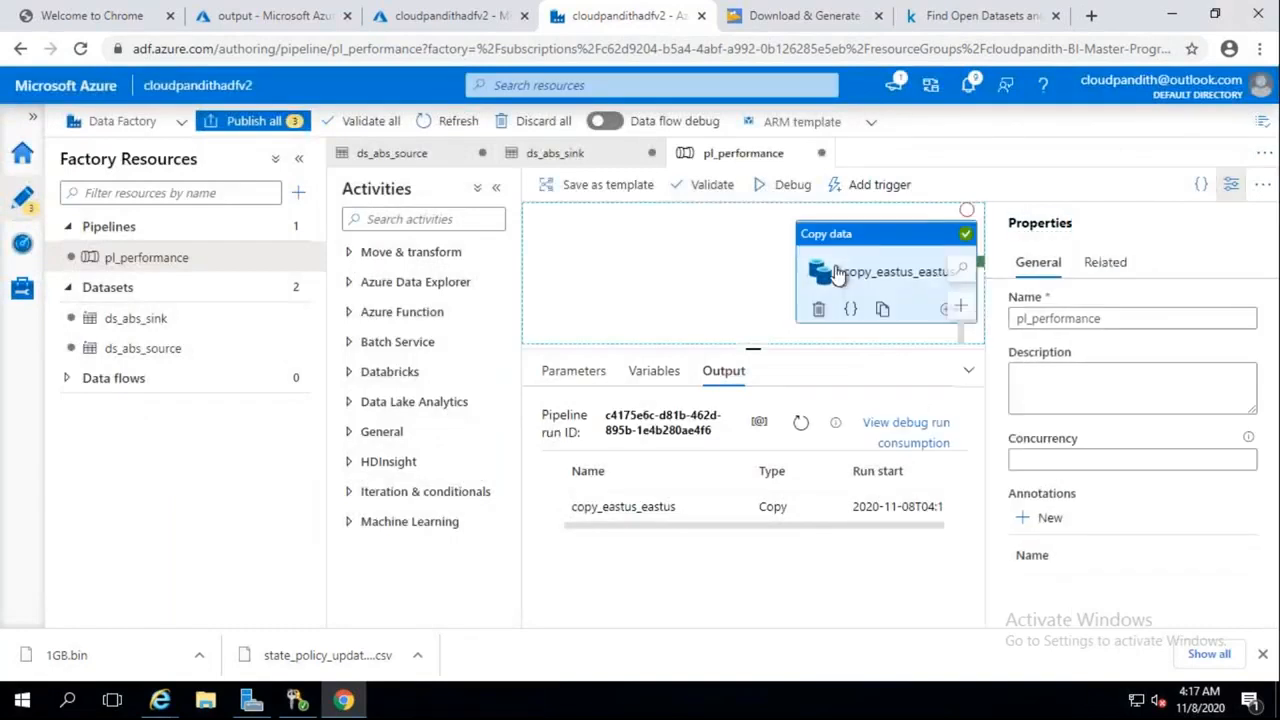
{"action": "left_click_drag", "start_coordinate": [818, 270], "coordinate": [762, 273]}
{"action": "left_click", "coordinate": [790, 185]}
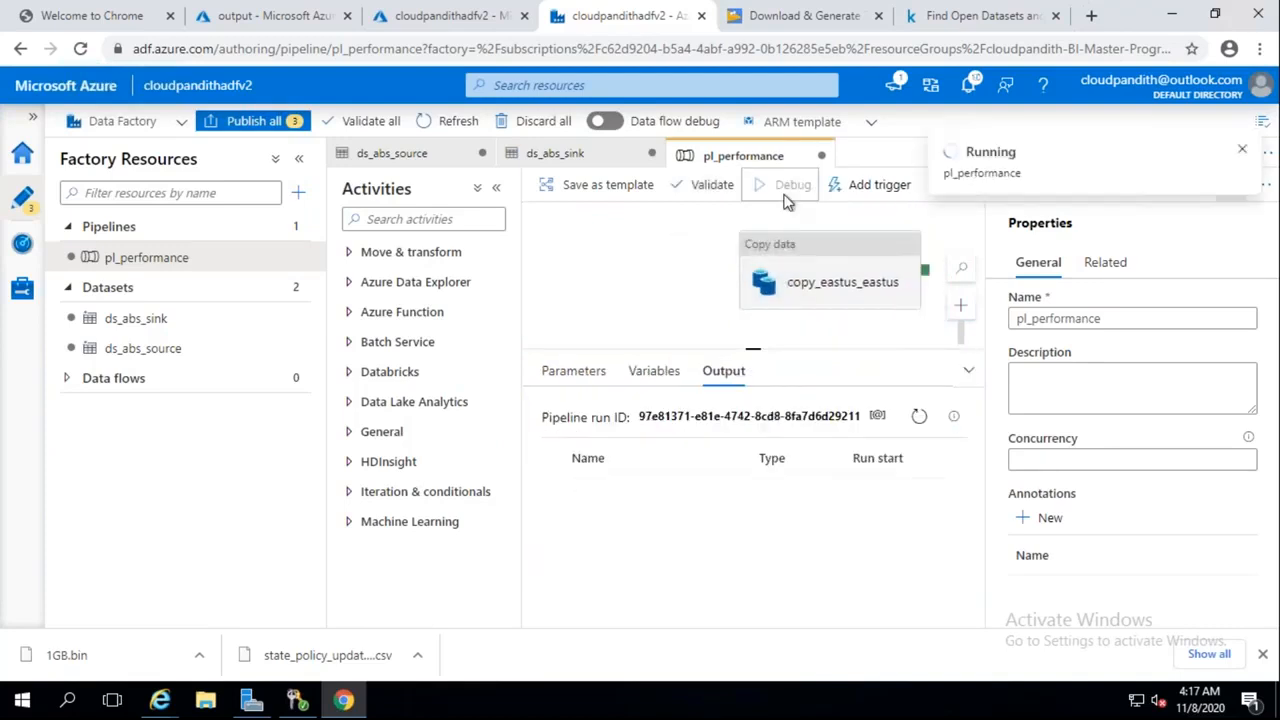
{"action": "left_click", "coordinate": [919, 416]}
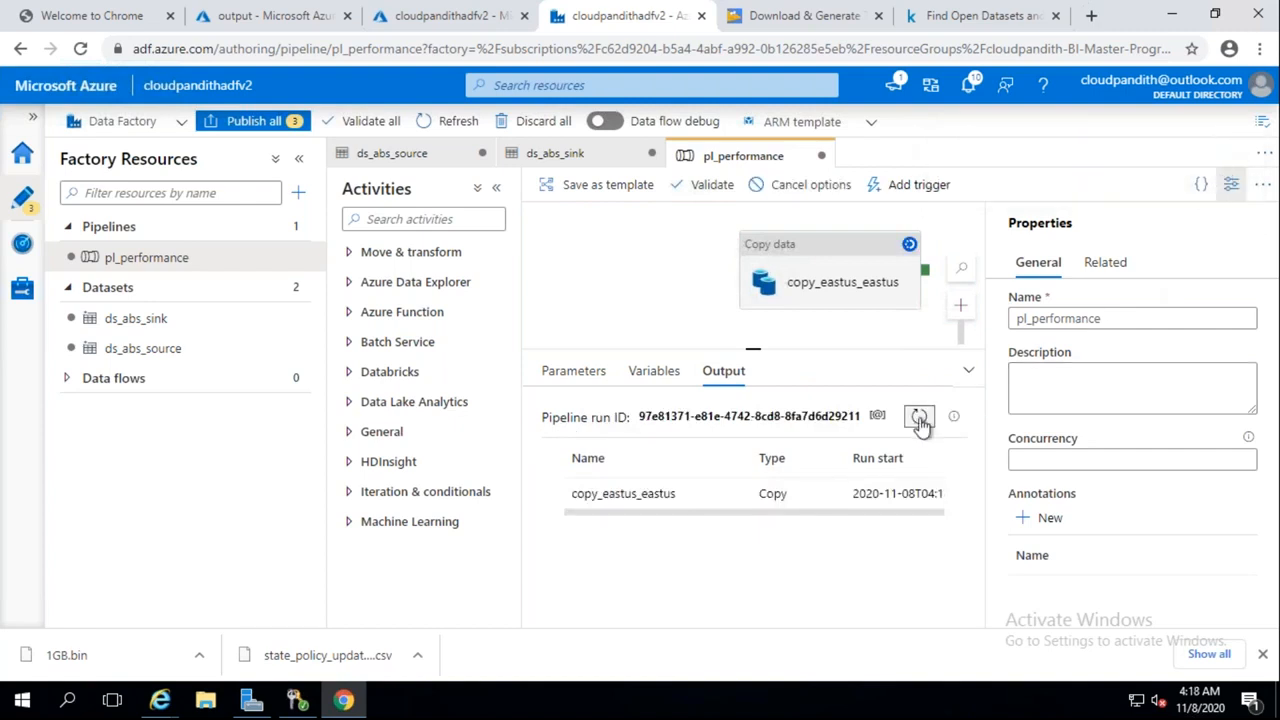
{"action": "left_click", "coordinate": [1232, 188]}
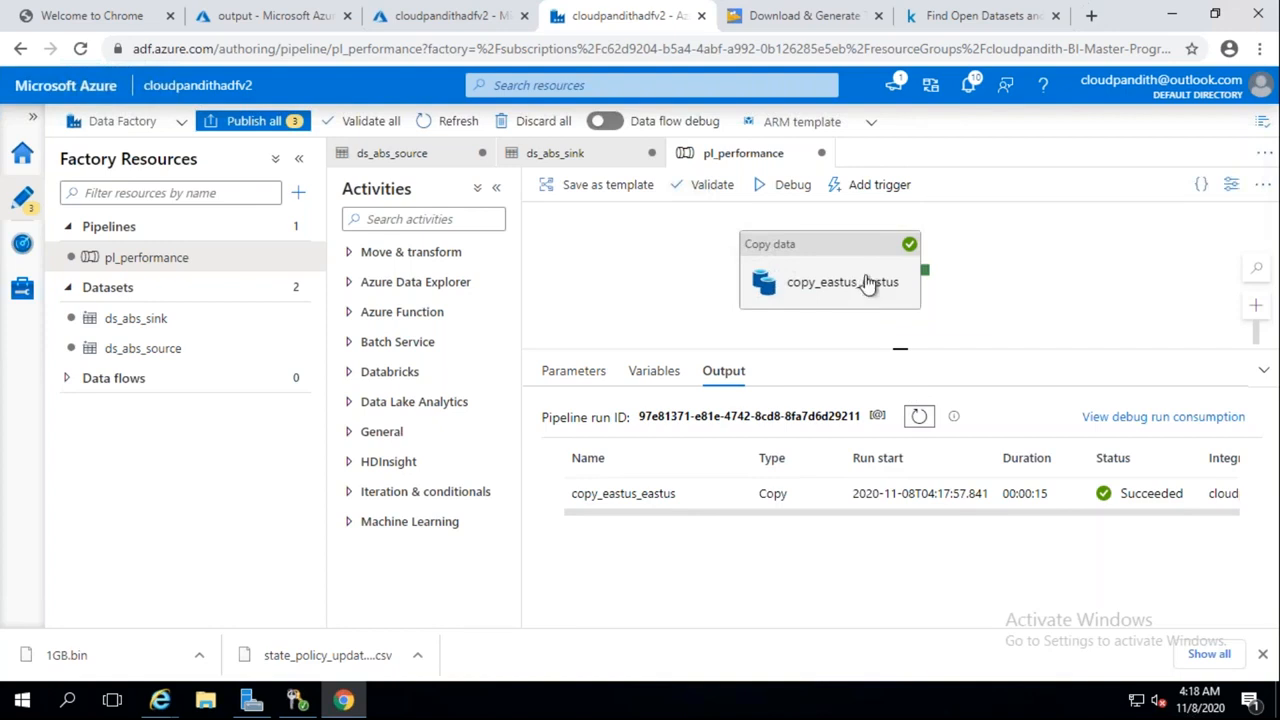
Check the Copy data activity's Sink and Settings tabs for Flatten hierarchy and 2 DIUs
{"action": "left_click", "coordinate": [867, 283]}
{"action": "left_click", "coordinate": [683, 371]}
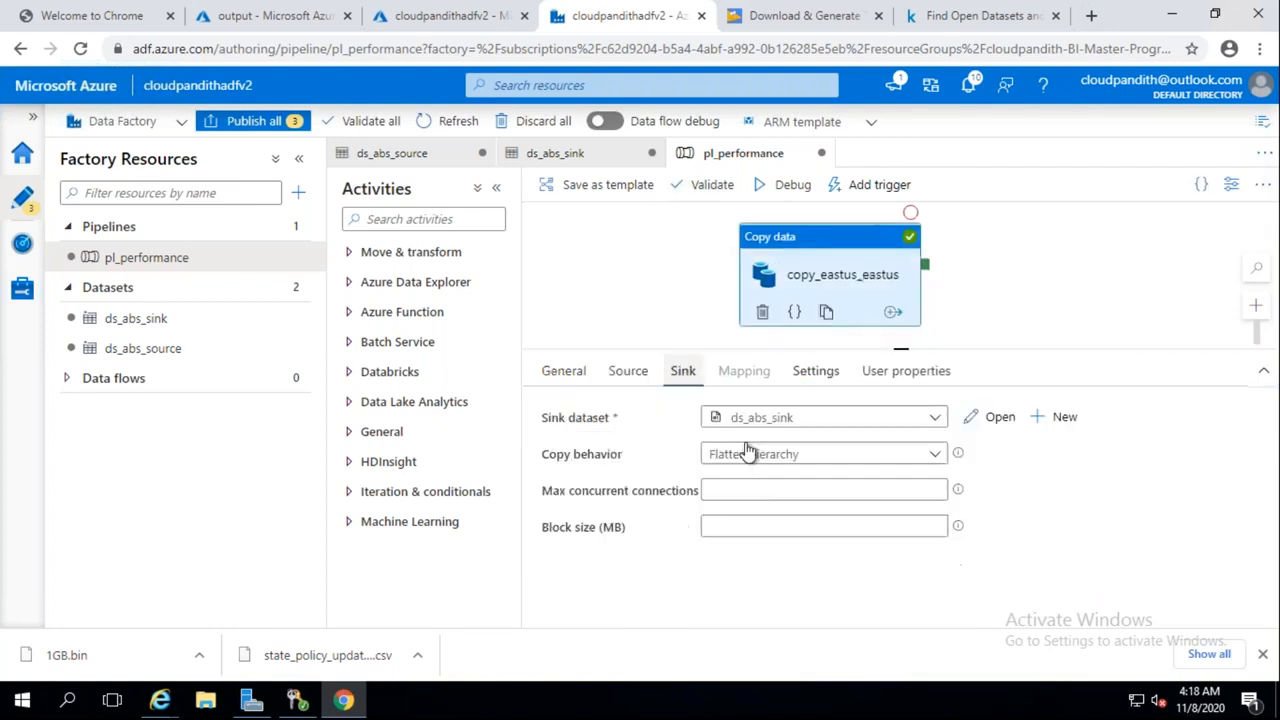
{"action": "left_click", "coordinate": [811, 375]}
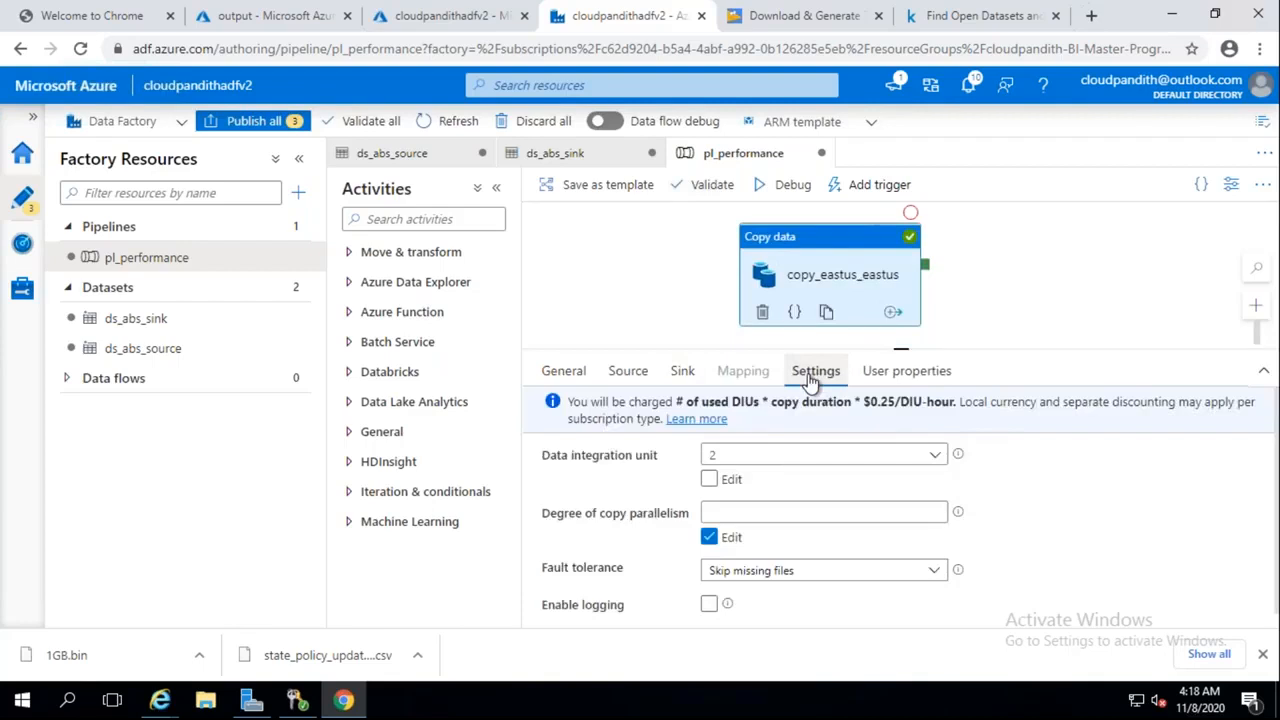
{"action": "left_click", "coordinate": [688, 383]}
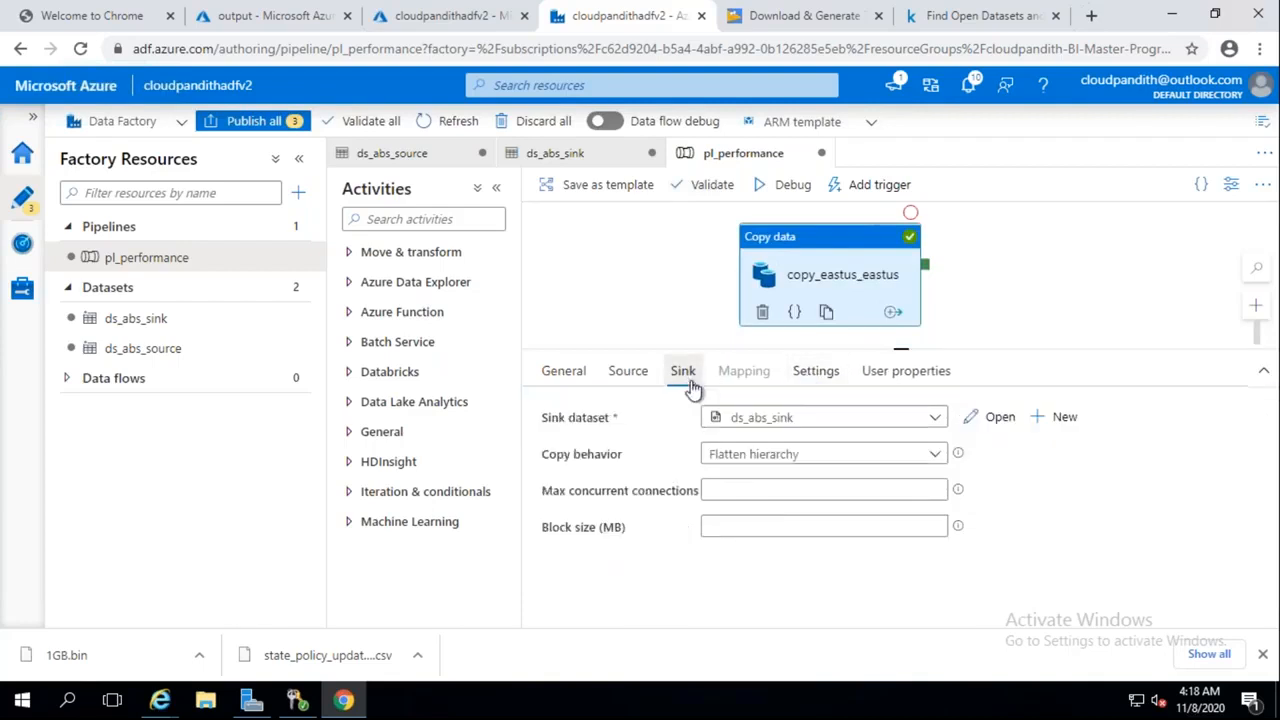
{"action": "left_click", "coordinate": [815, 374]}
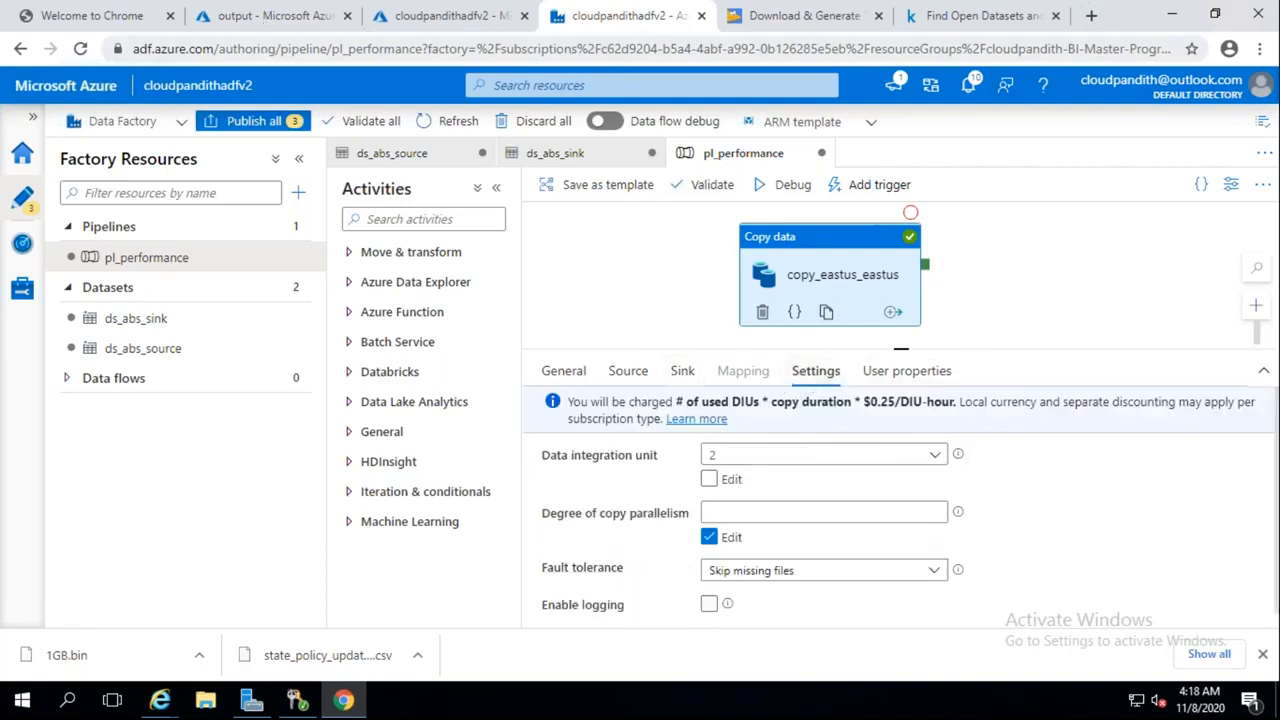
{"action": "left_click", "coordinate": [268, 15]}
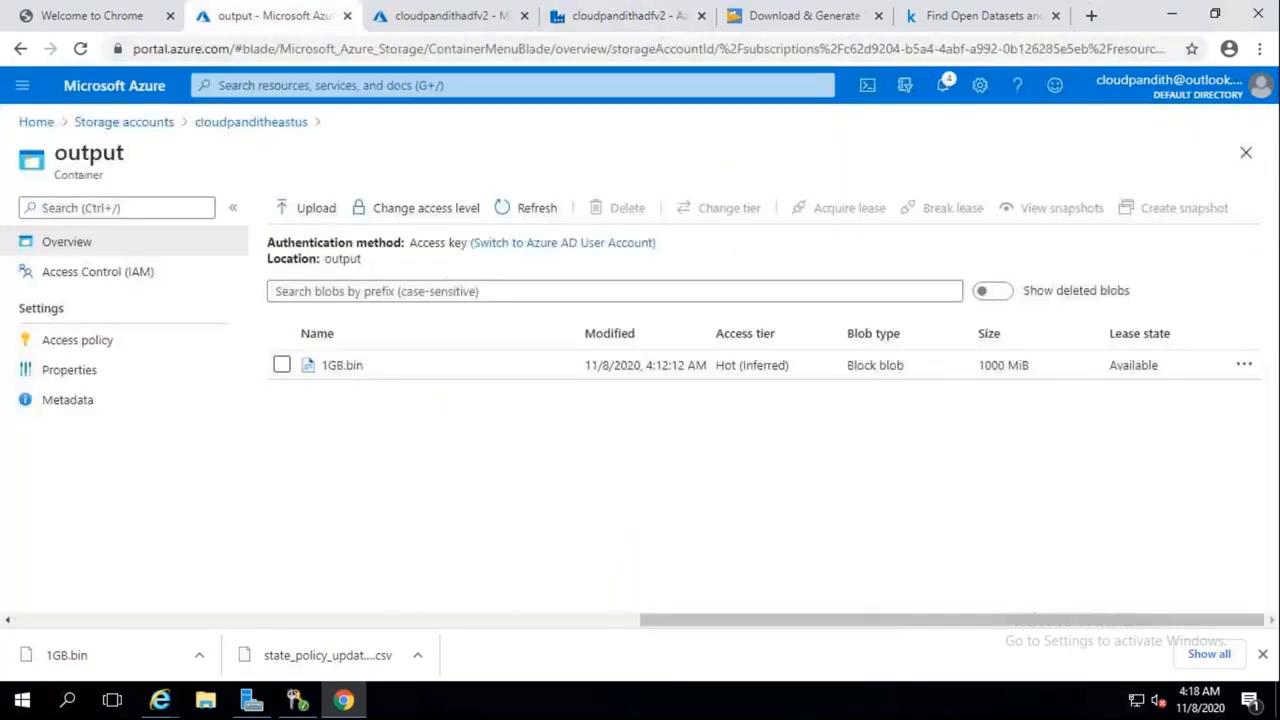
Refresh the output container to confirm two new 1000 MiB blobs, then return to Data Factory
{"action": "left_click", "coordinate": [527, 208]}
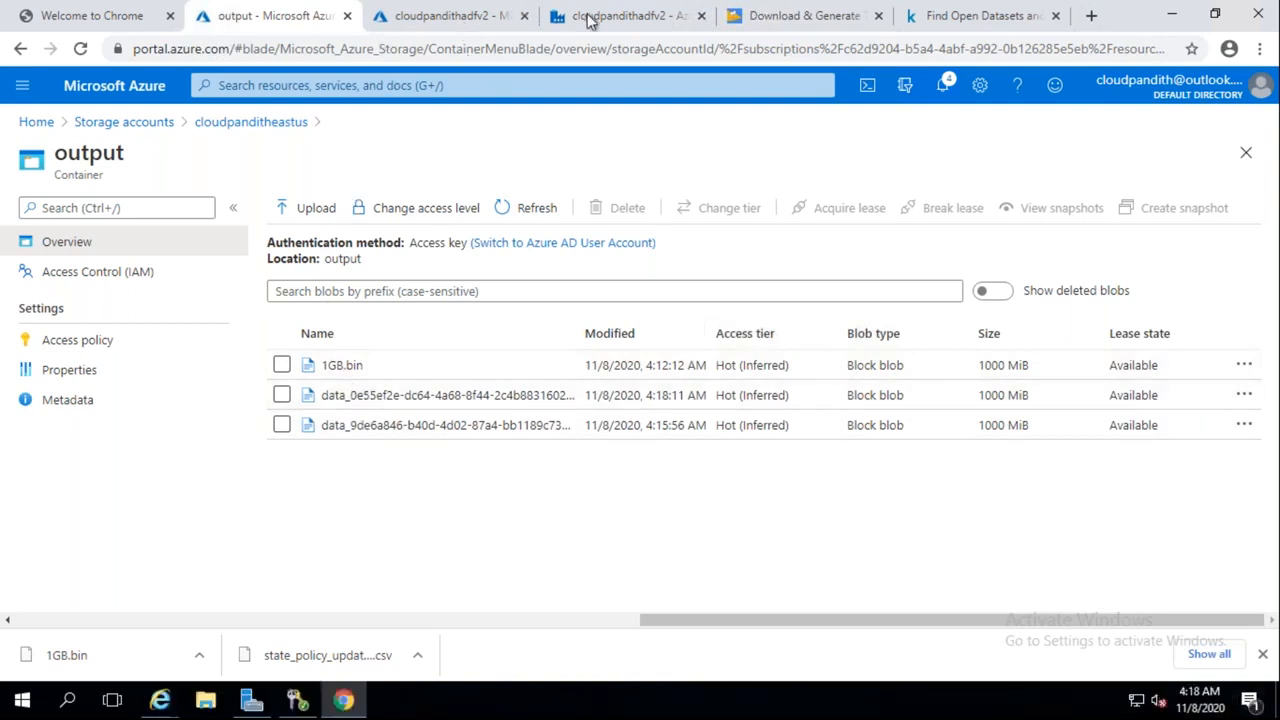
{"action": "left_click", "coordinate": [568, 15]}
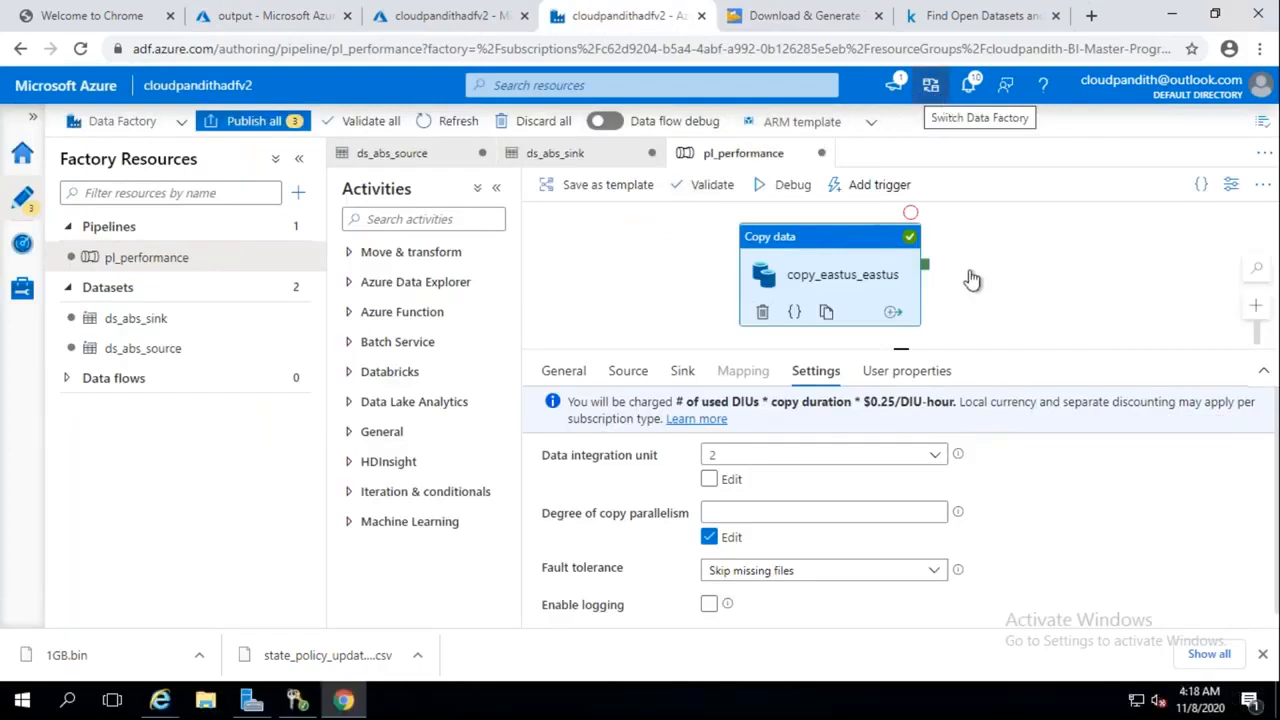
Maximize the latest run's details and inspect the 2 DIUs, 00:00:13 duration and 00:00:11 transfer time
{"action": "left_click", "coordinate": [967, 277]}
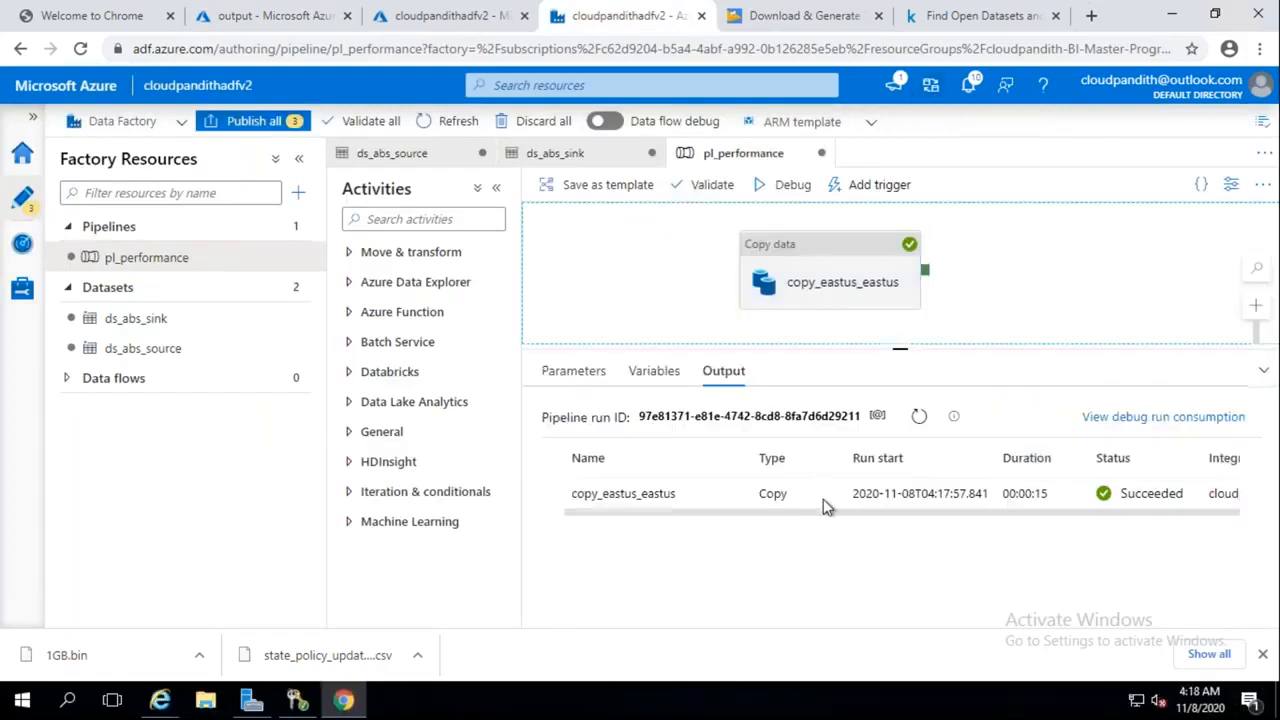
{"action": "left_click", "coordinate": [729, 494]}
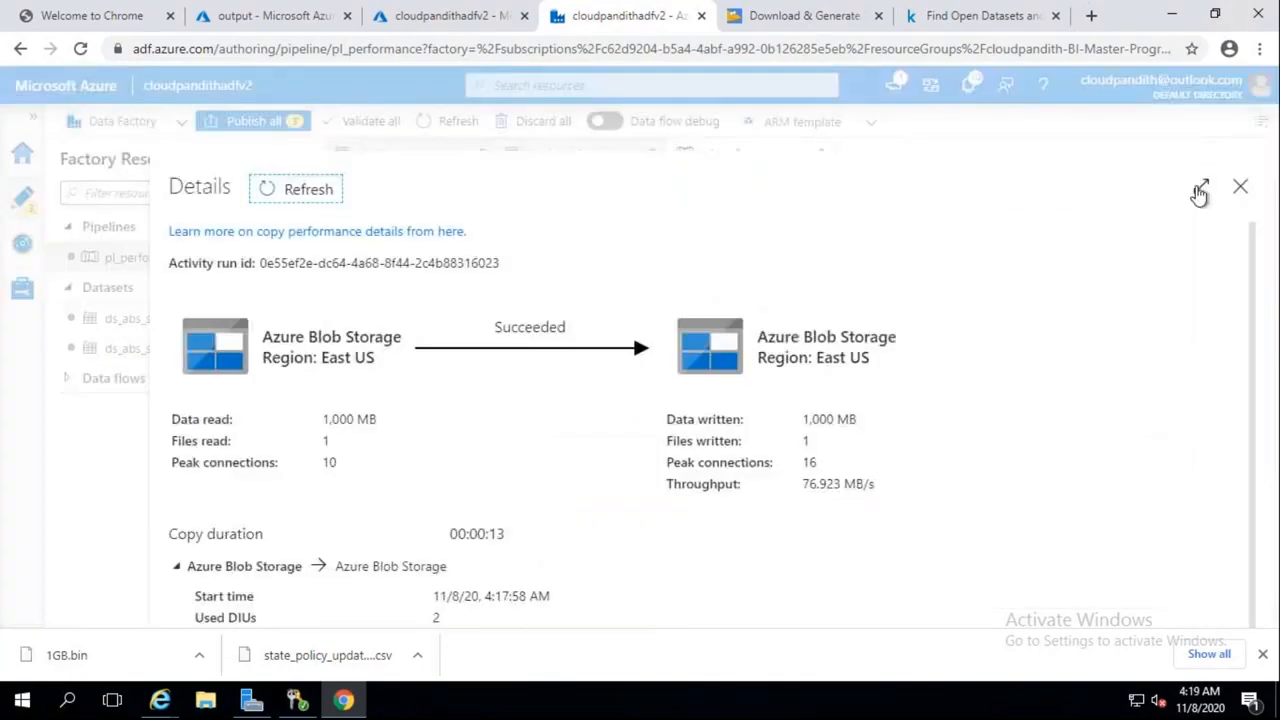
{"action": "left_click", "coordinate": [1200, 190]}
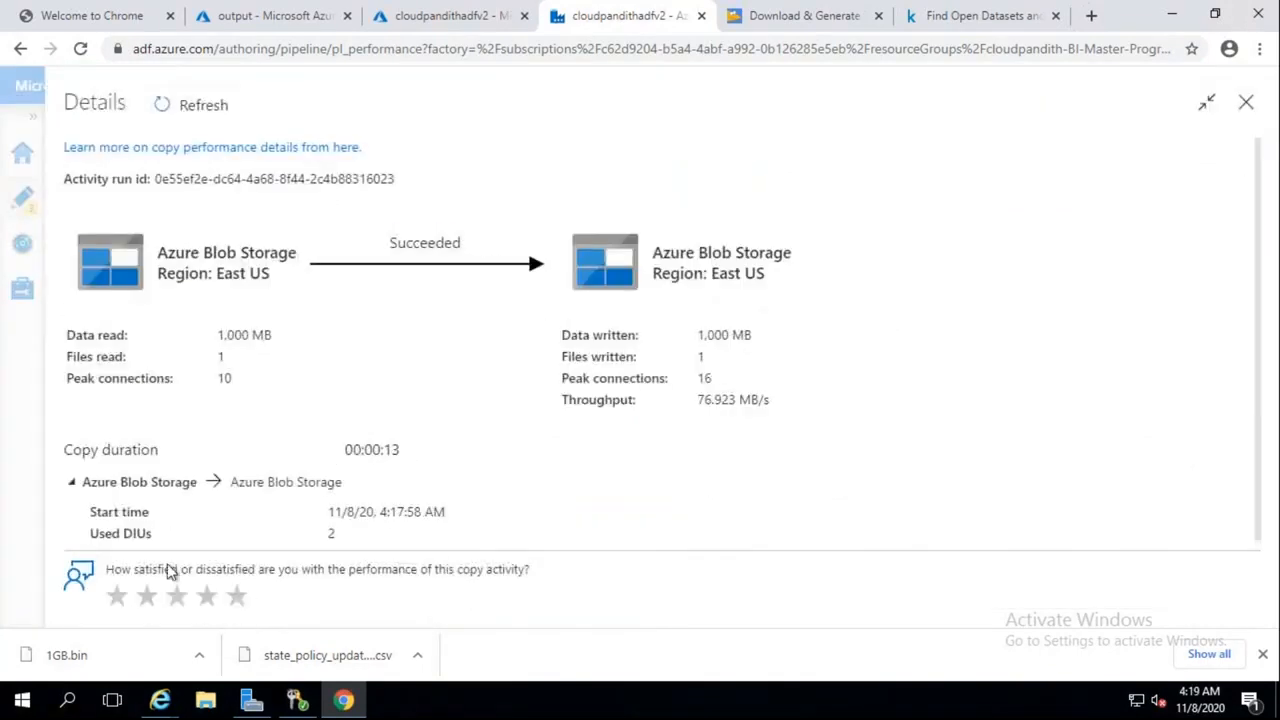
{"action": "scroll", "coordinate": [322, 500], "scroll_direction": "down", "scroll_amount": 1}
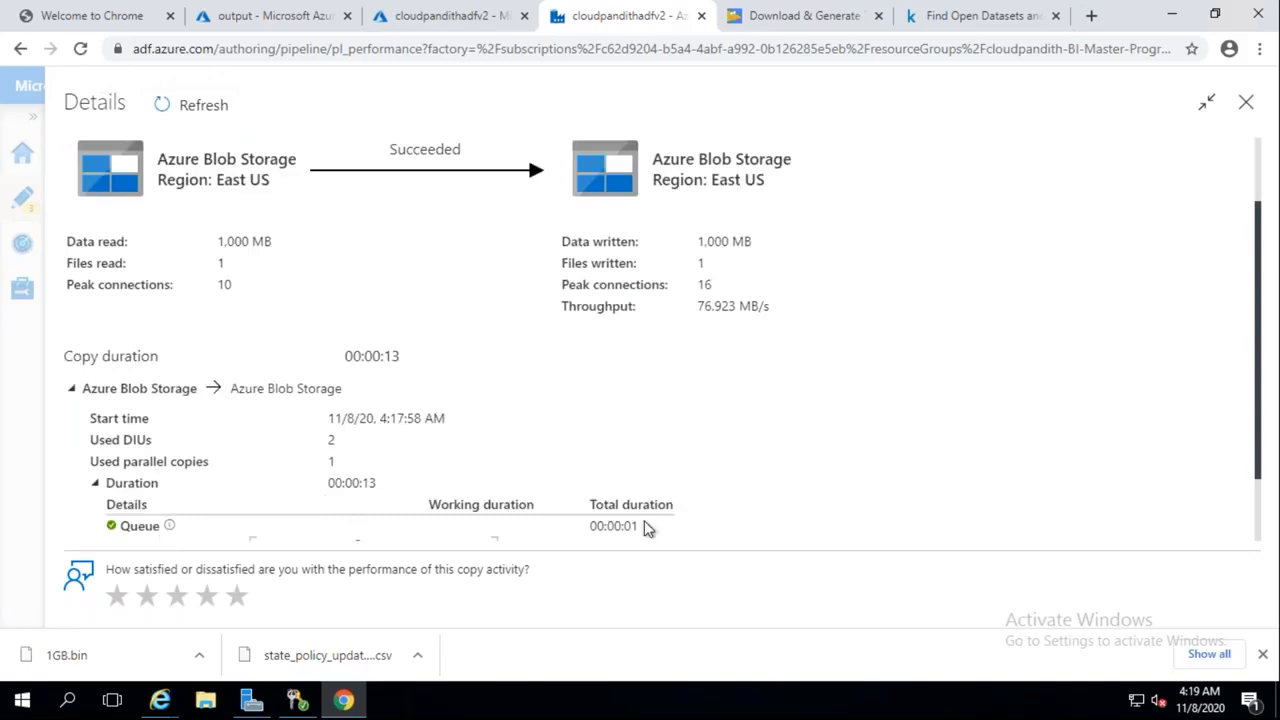
{"action": "scroll", "coordinate": [641, 509], "scroll_direction": "down", "scroll_amount": 1}
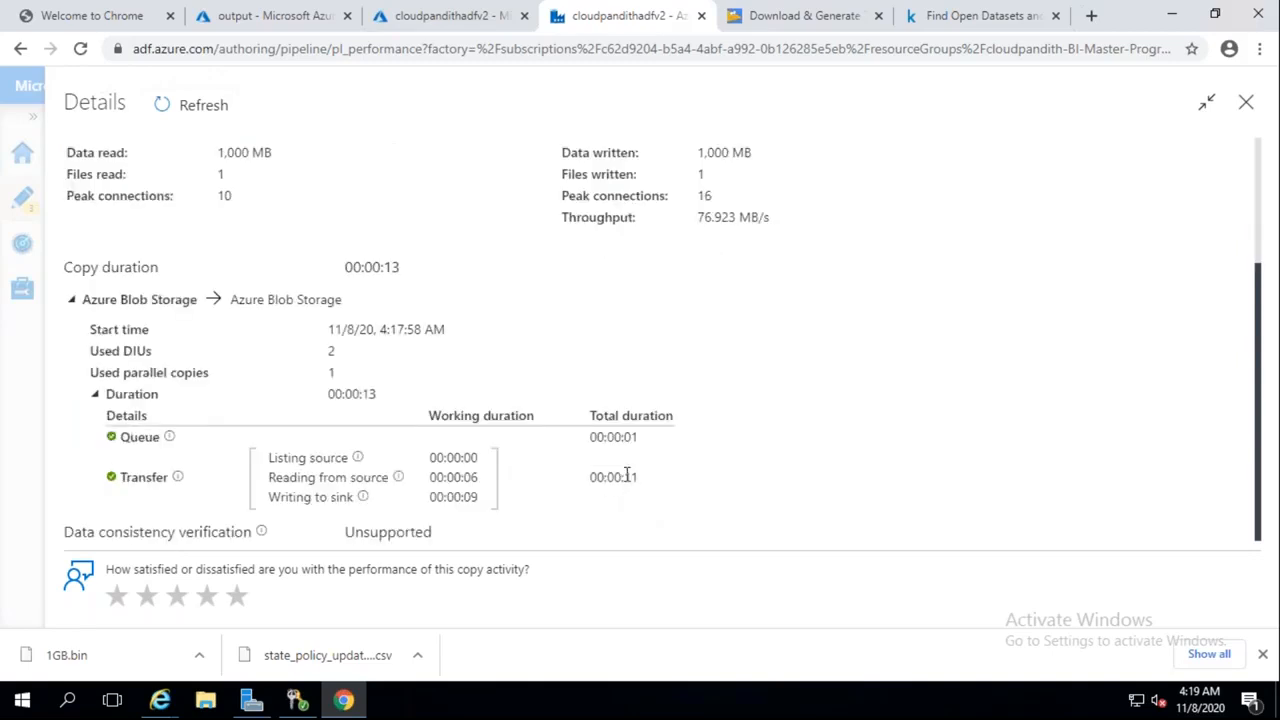
{"action": "left_click_drag", "start_coordinate": [626, 477], "coordinate": [660, 481]}
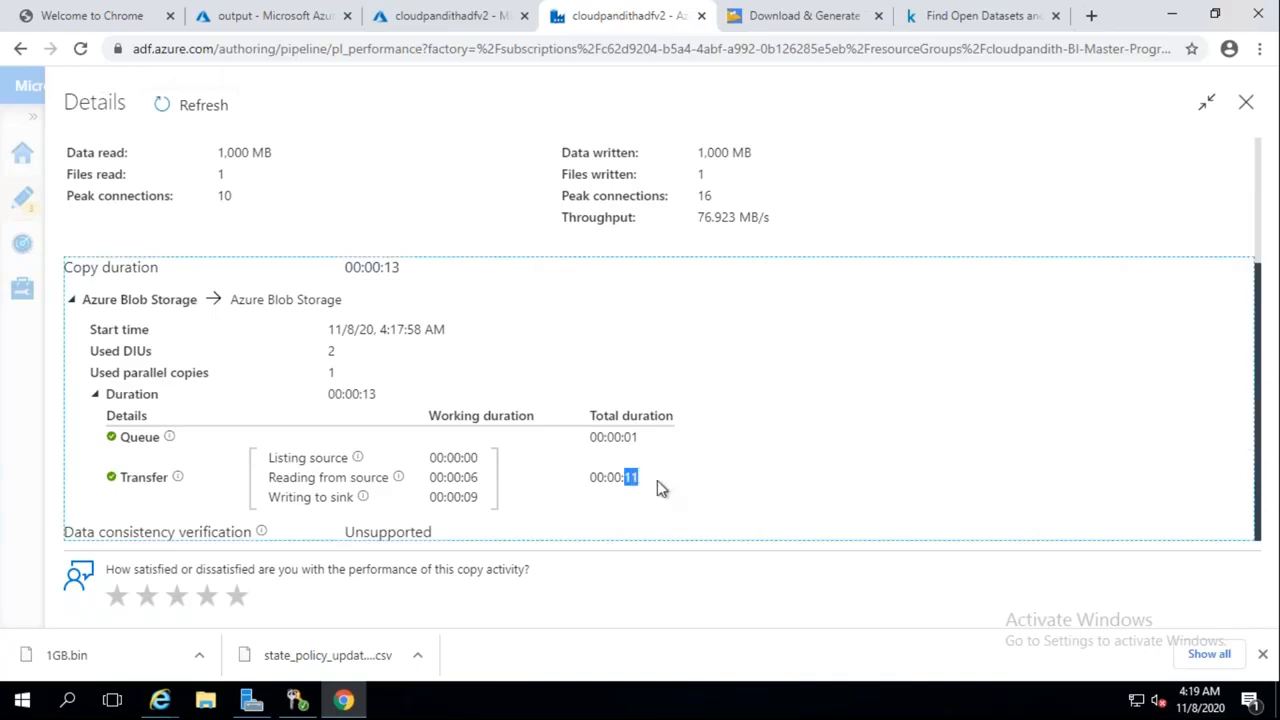
{"action": "double_click", "coordinate": [631, 478]}
{"action": "left_click", "coordinate": [625, 485]}
{"action": "double_click", "coordinate": [640, 480]}
{"action": "left_click", "coordinate": [659, 490]}
Close the run details and launch another pl_performance debug run with DIU at 2
{"action": "left_click", "coordinate": [1248, 107]}
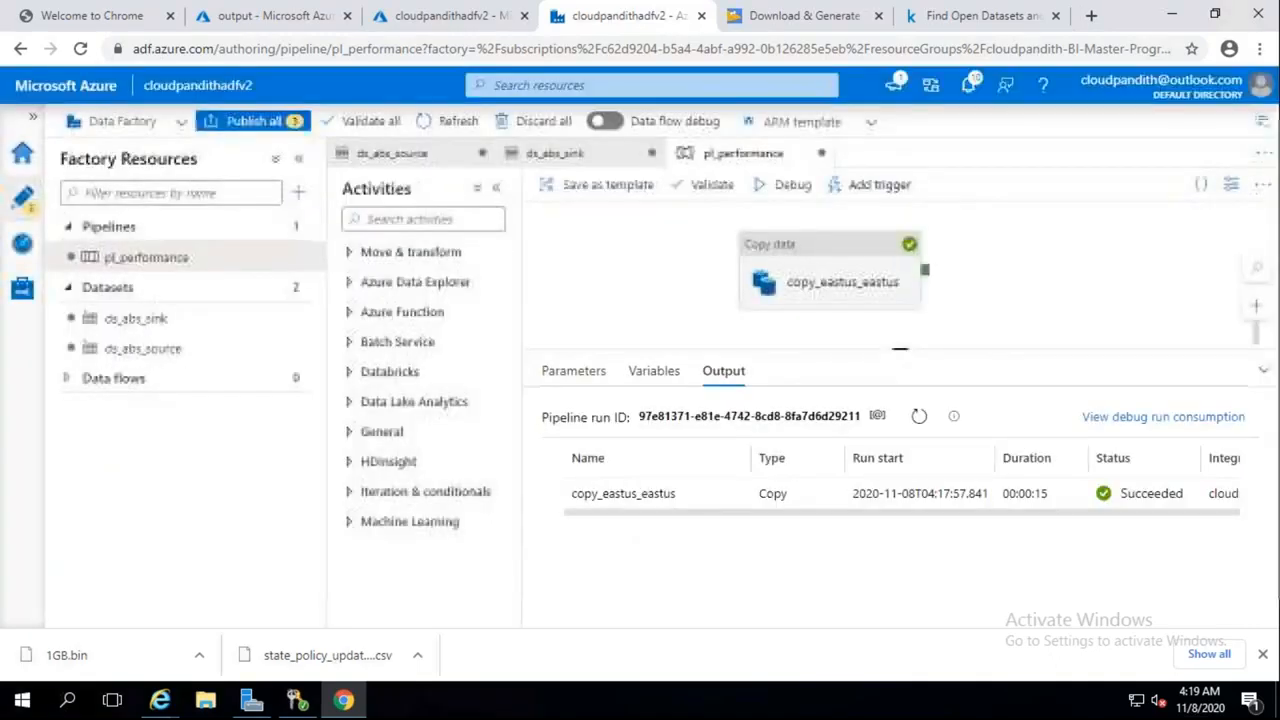
{"action": "left_click", "coordinate": [843, 278]}
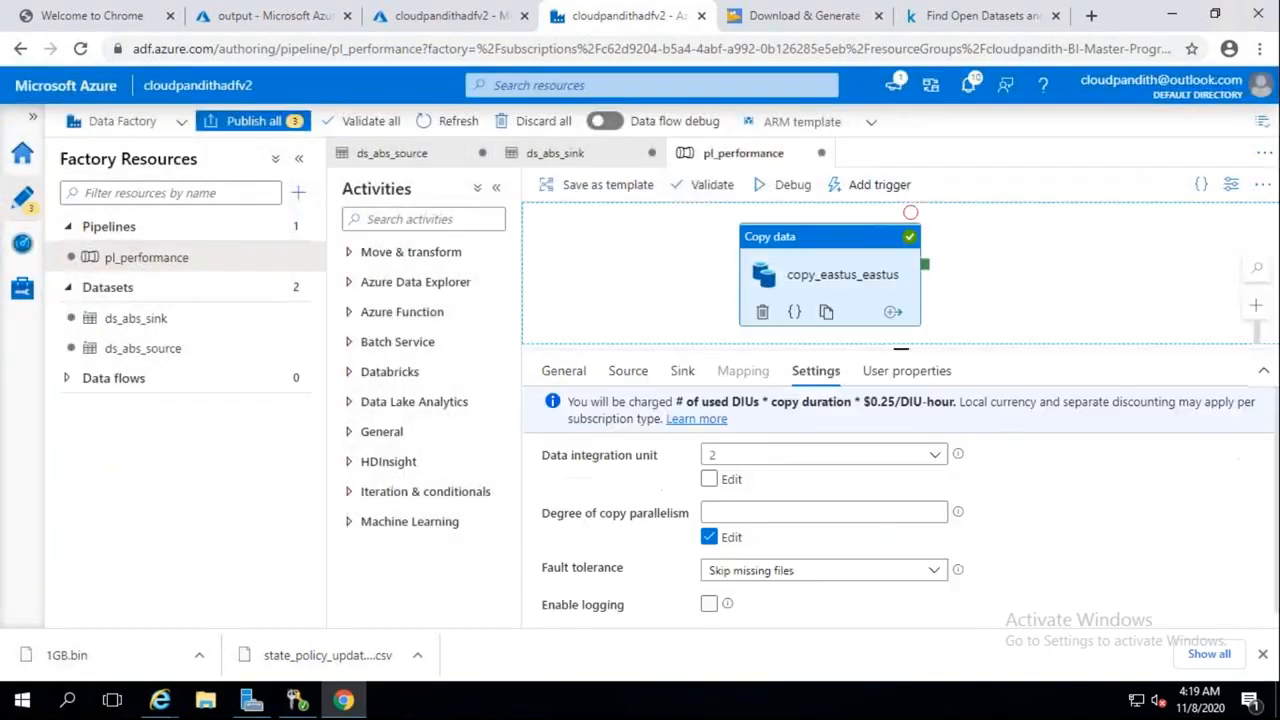
{"action": "left_click", "coordinate": [797, 188]}
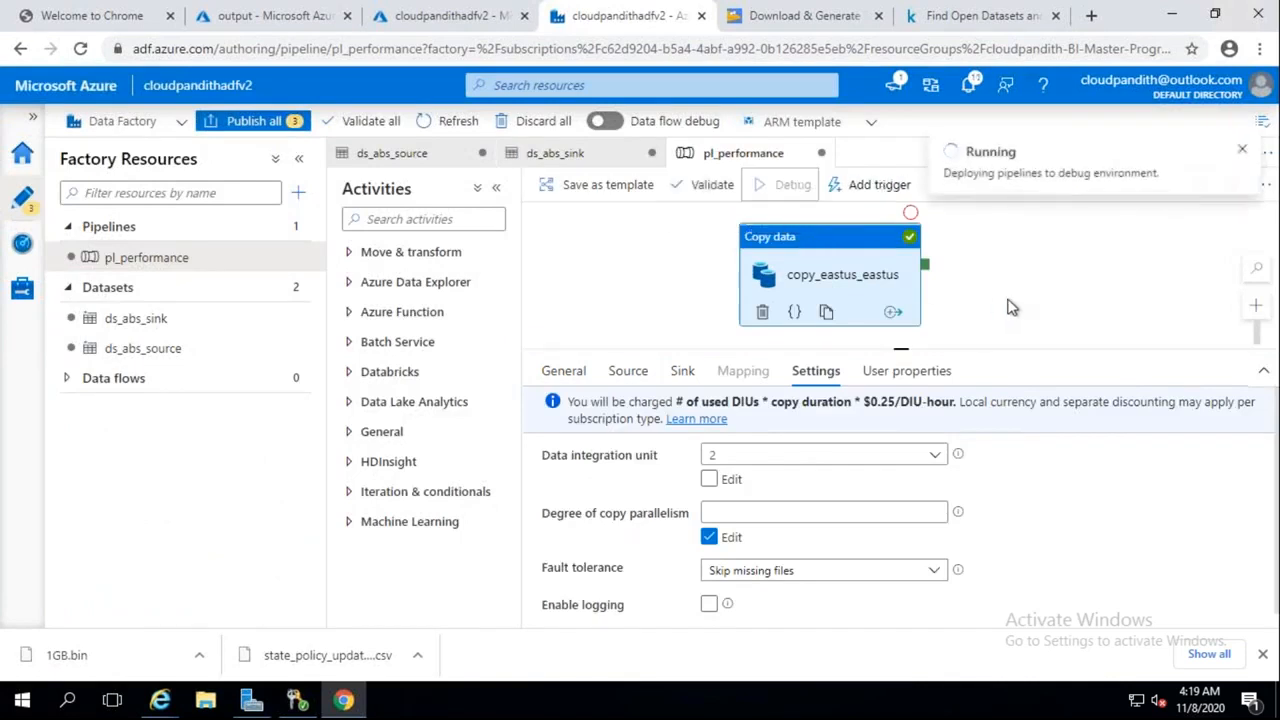
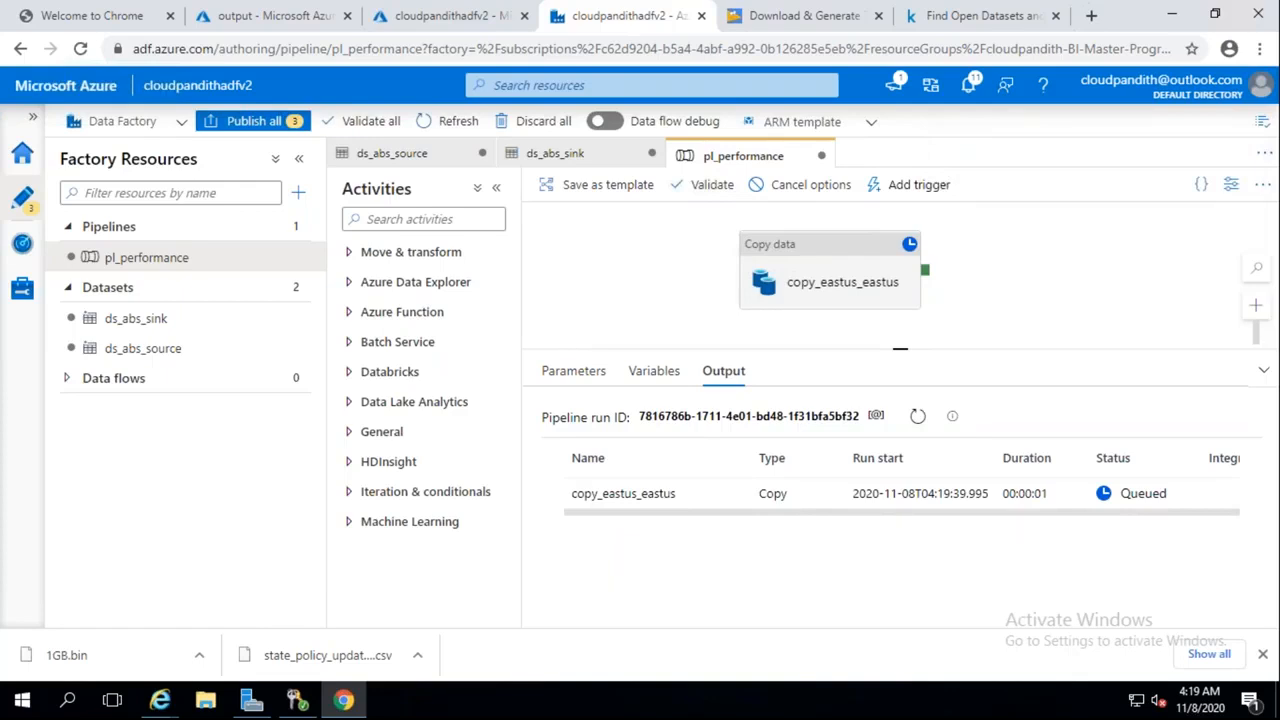
Confirm the first pl_performance run succeeded, launch a second debug run and check its status
{"action": "left_click", "coordinate": [919, 421]}
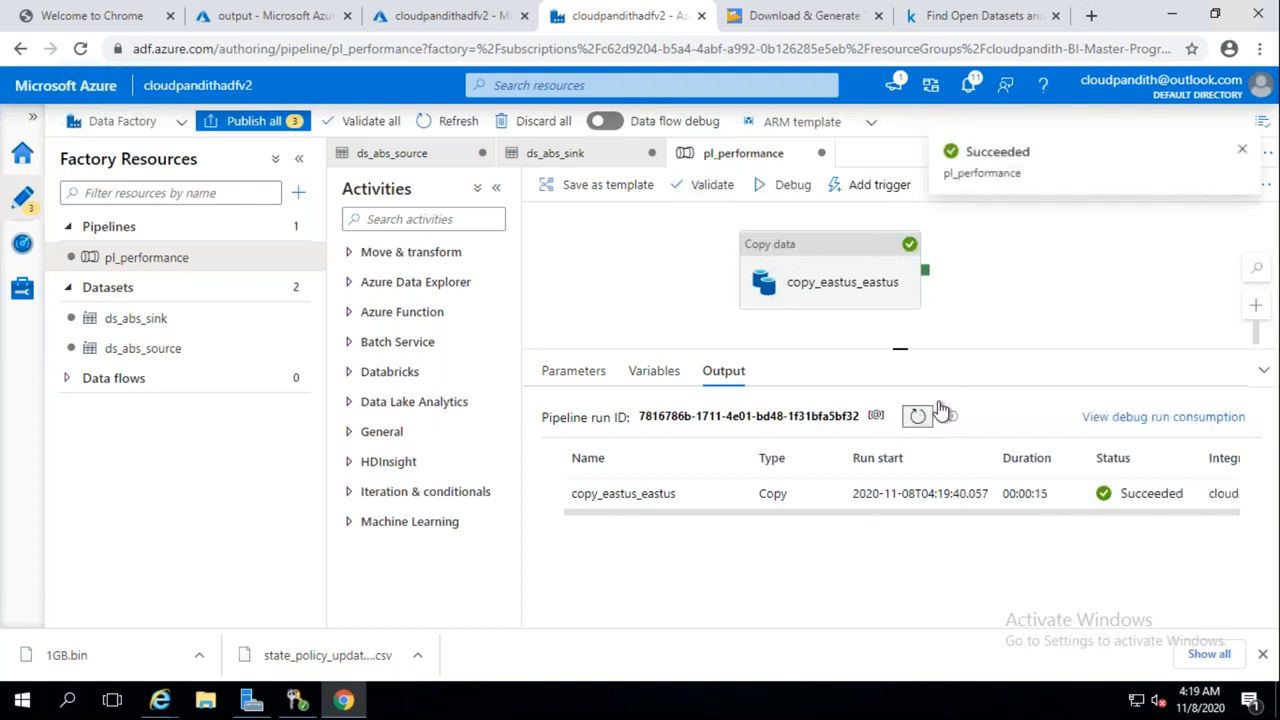
{"action": "left_click", "coordinate": [788, 185]}
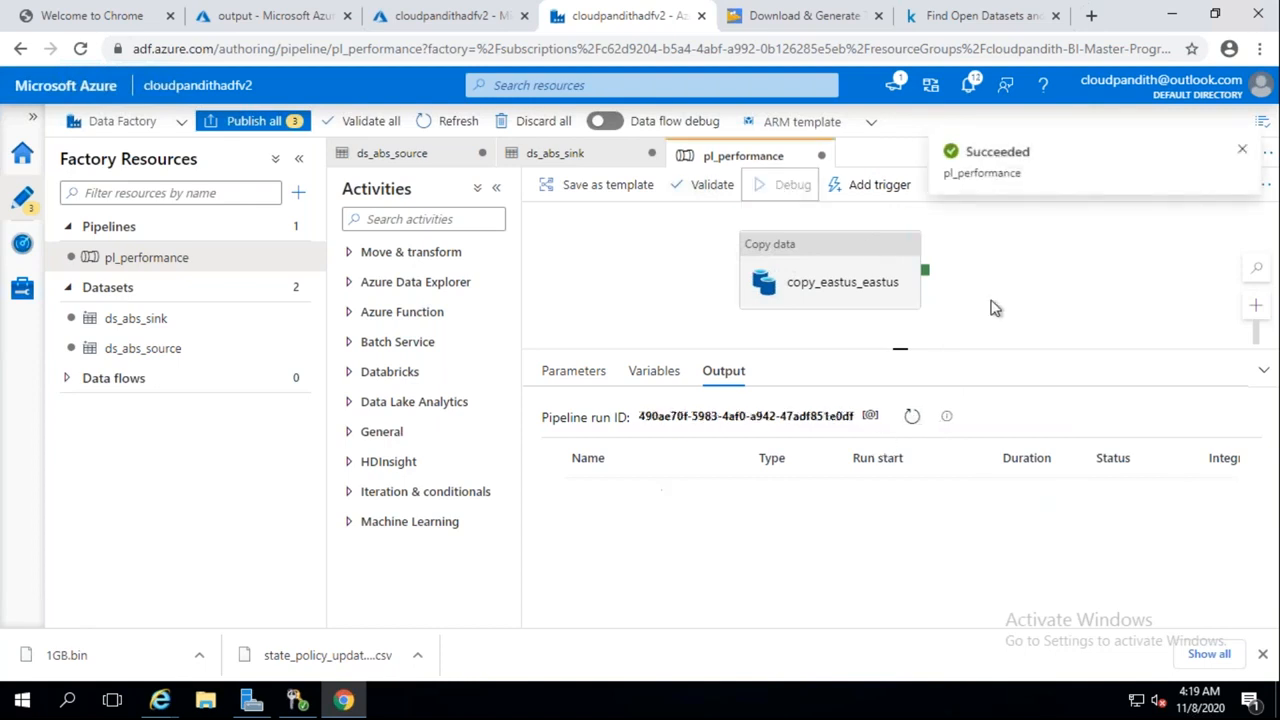
{"action": "left_click", "coordinate": [911, 418]}
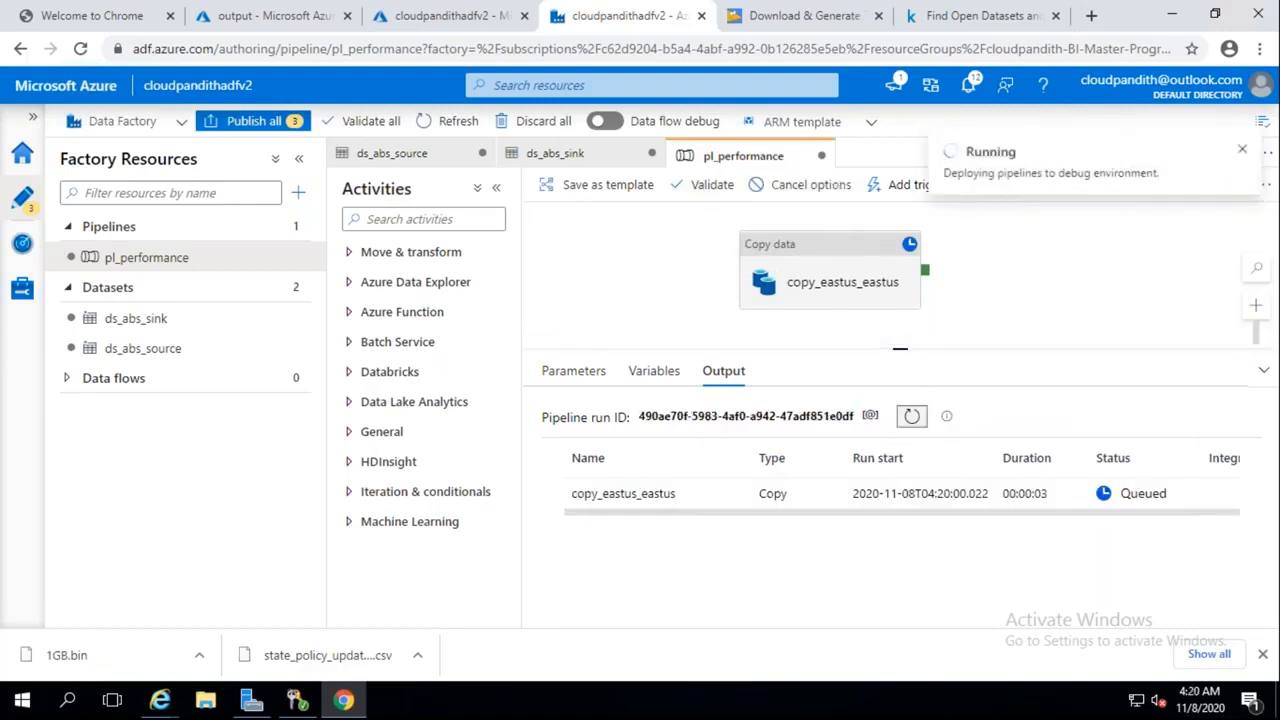
{"action": "left_click", "coordinate": [911, 418]}
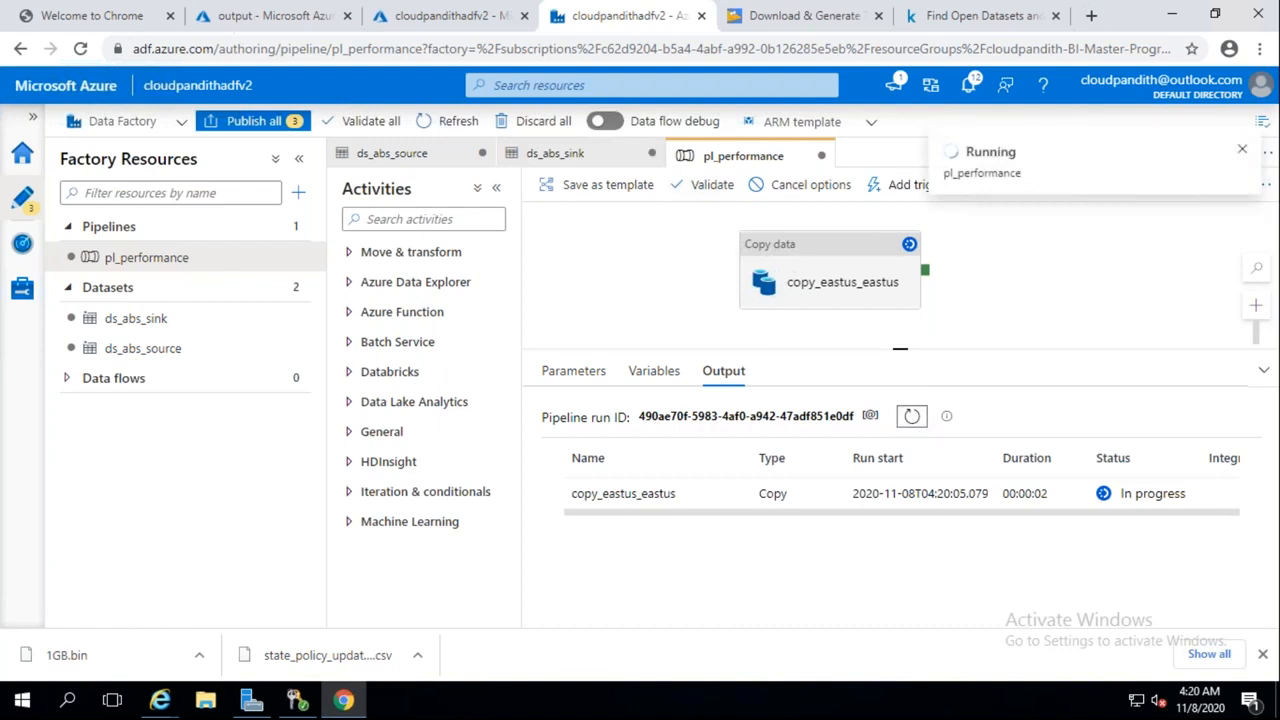
{"action": "left_click", "coordinate": [270, 16]}
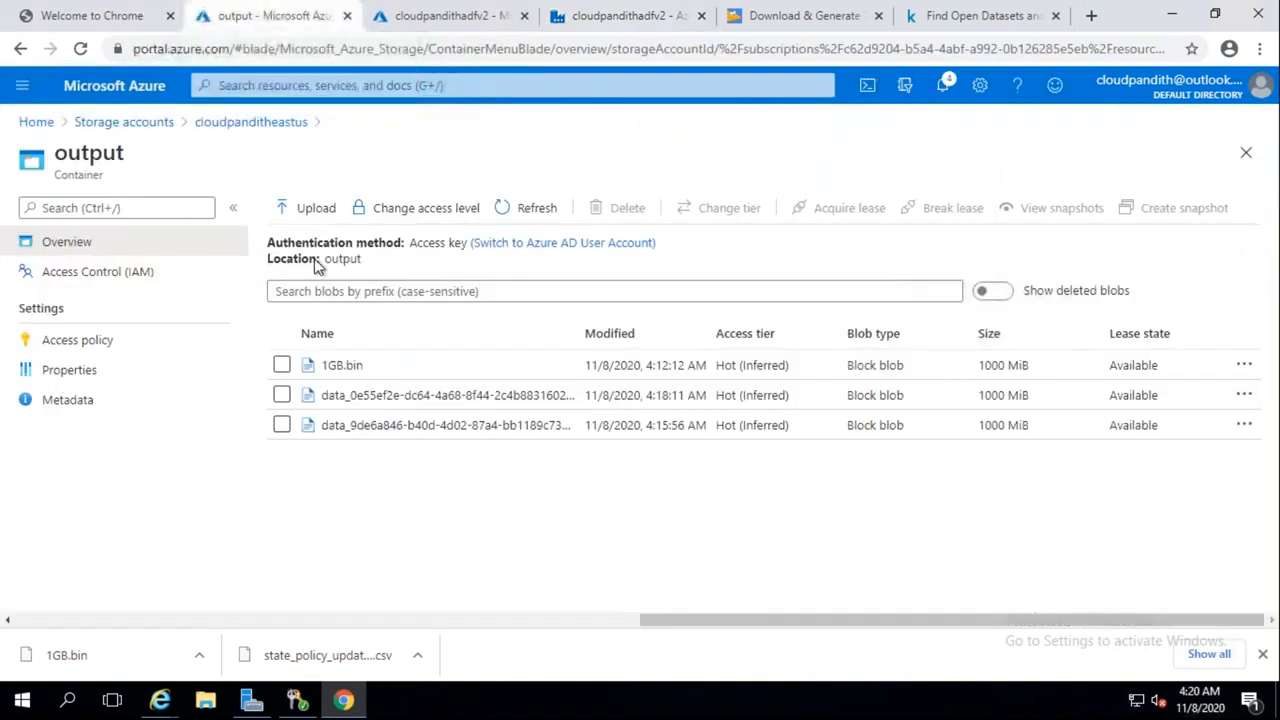
Refresh the output container twice to reveal the newest 1000 MiB blob, then return to the data factory
{"action": "left_click", "coordinate": [540, 210]}
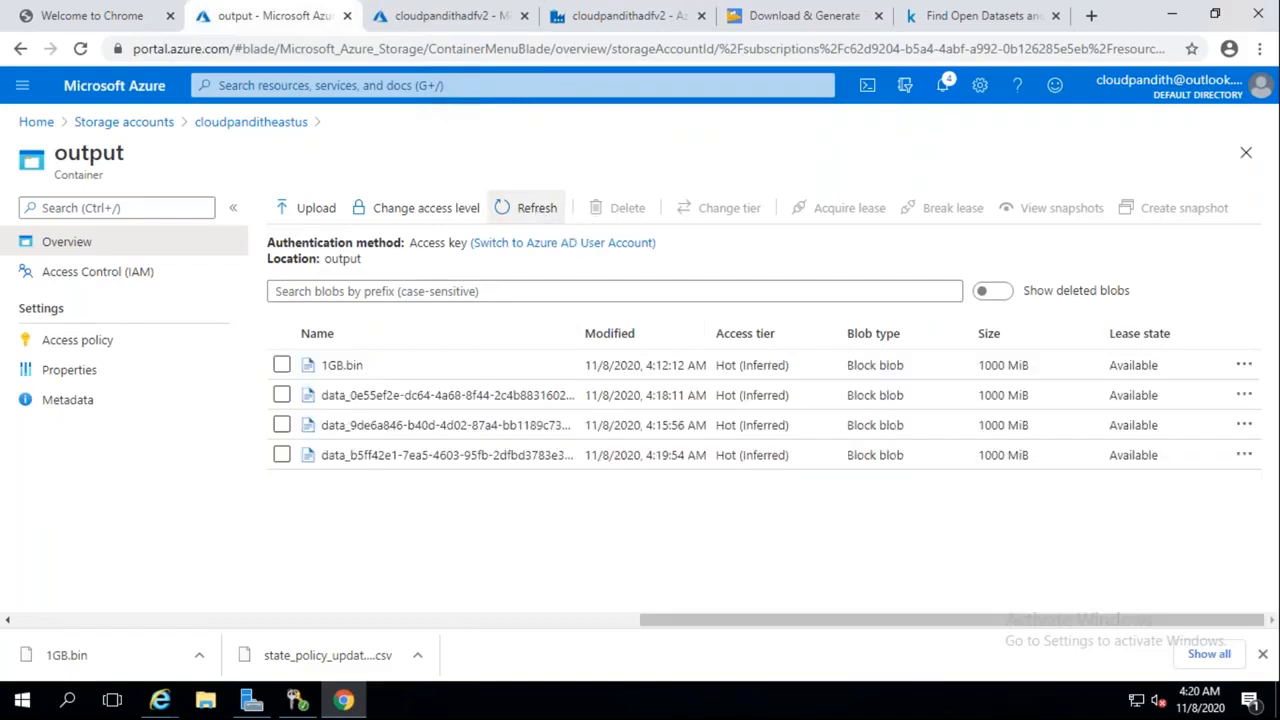
{"action": "left_click", "coordinate": [530, 208]}
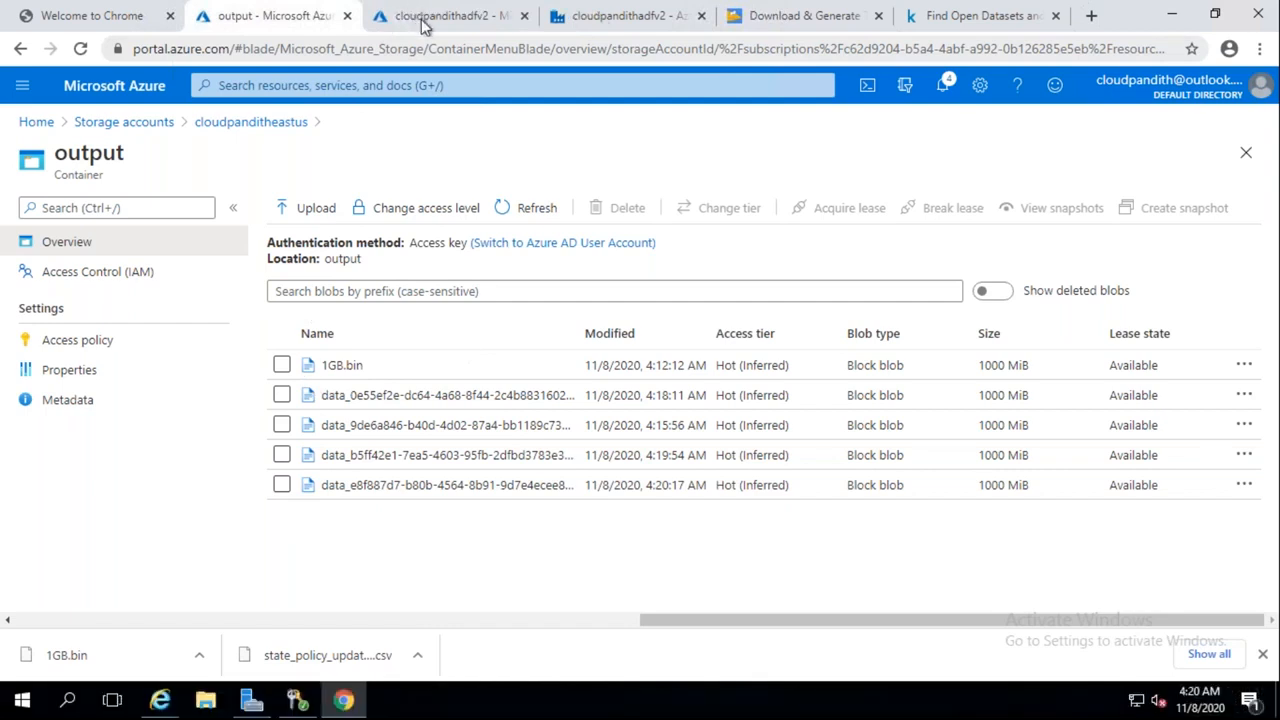
{"action": "left_click", "coordinate": [440, 16]}
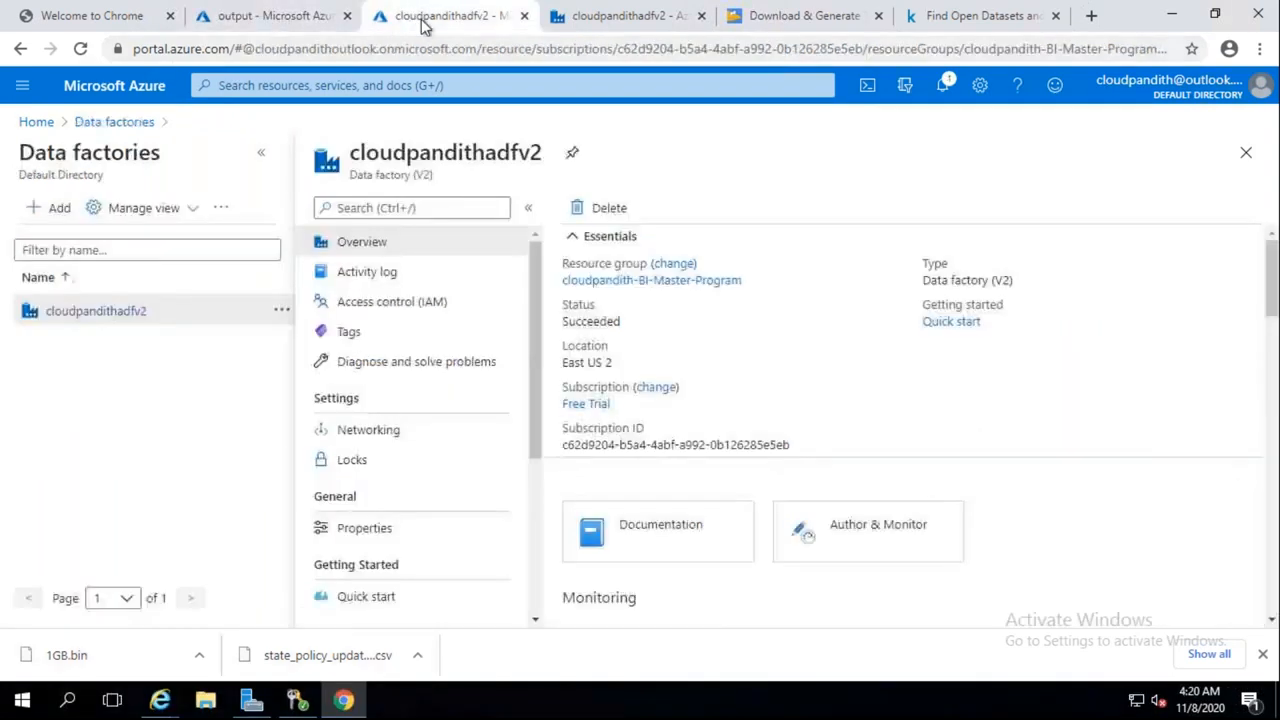
Navigate from Home to the containers of the cloudpandithindia storage account
{"action": "left_click", "coordinate": [36, 121]}
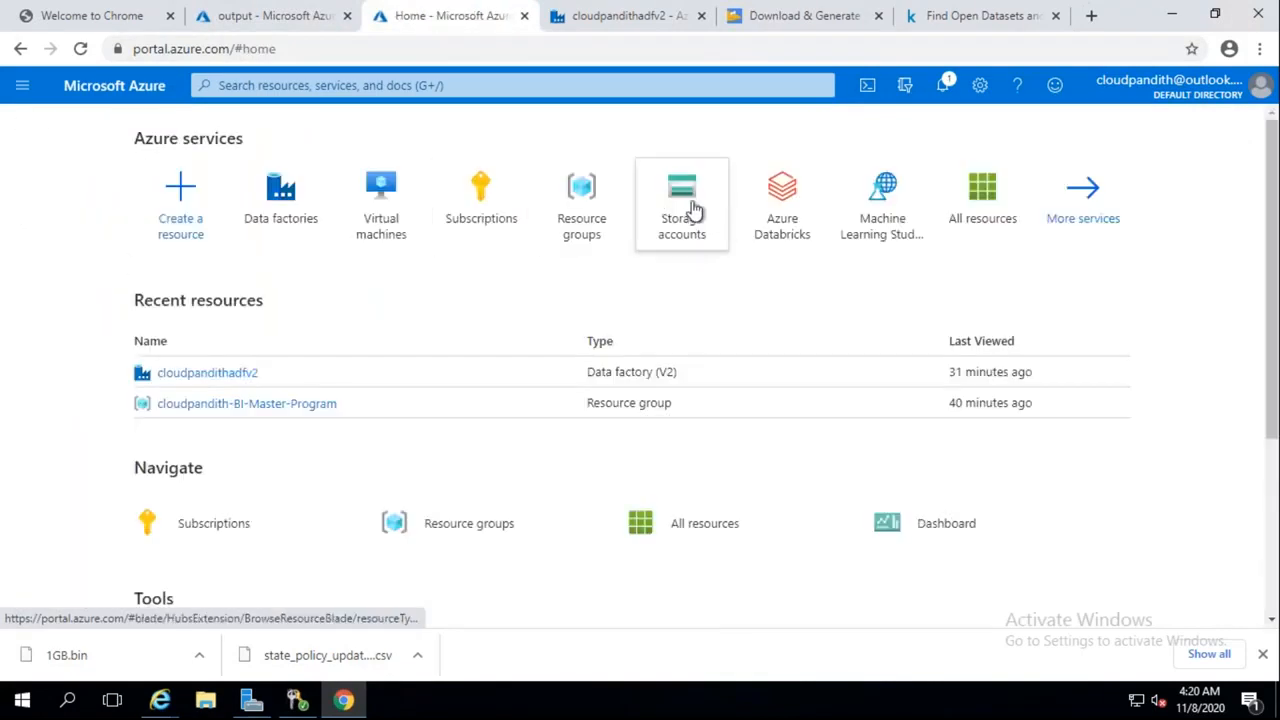
{"action": "left_click", "coordinate": [692, 212]}
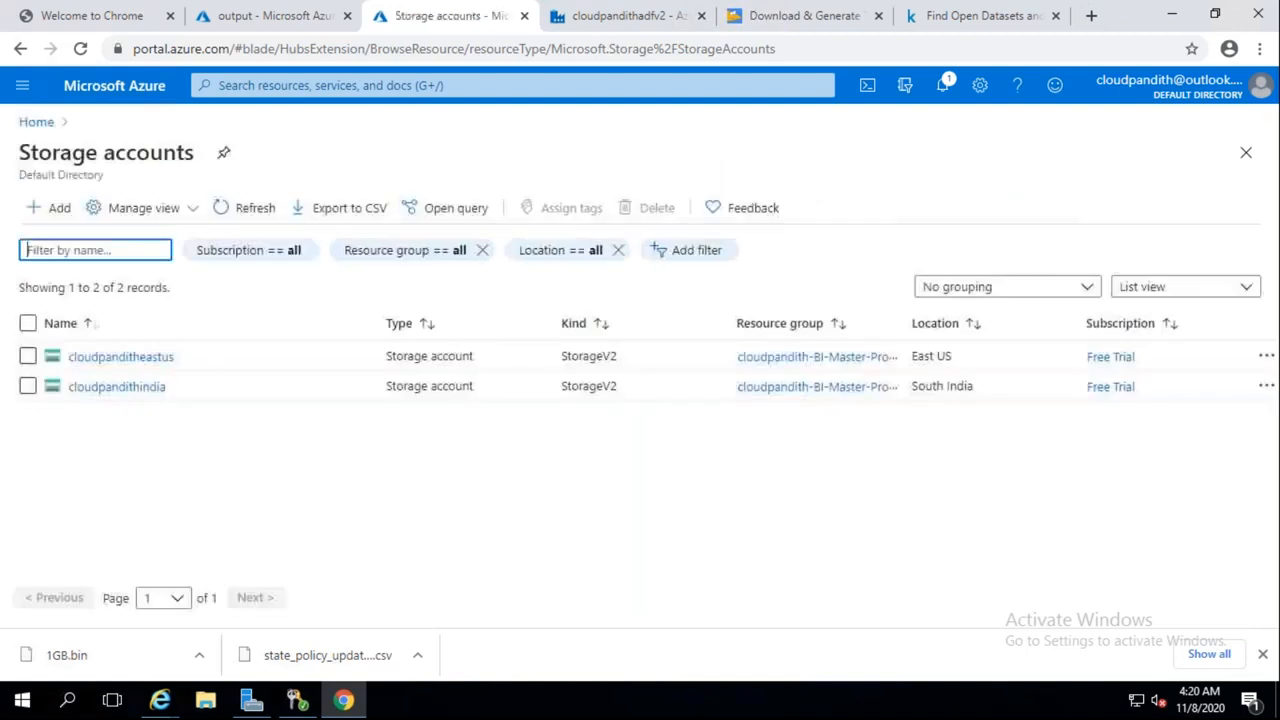
{"action": "left_click", "coordinate": [110, 386]}
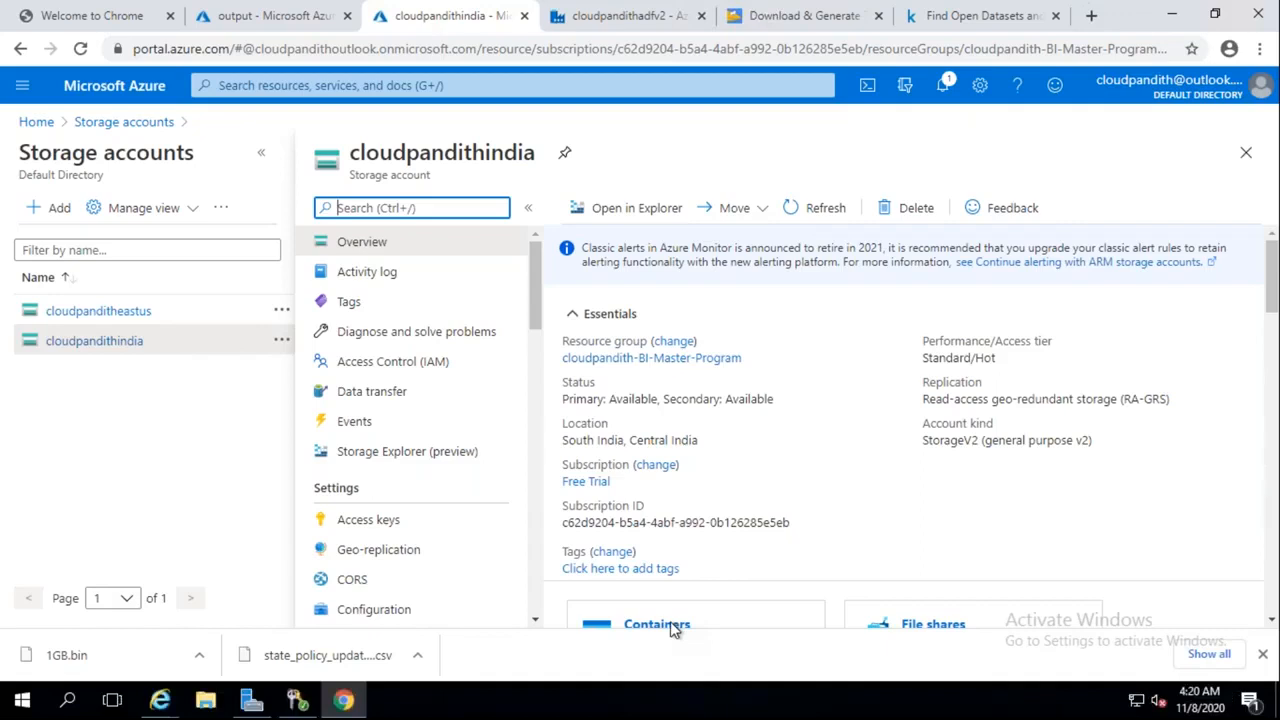
{"action": "left_click", "coordinate": [674, 627]}
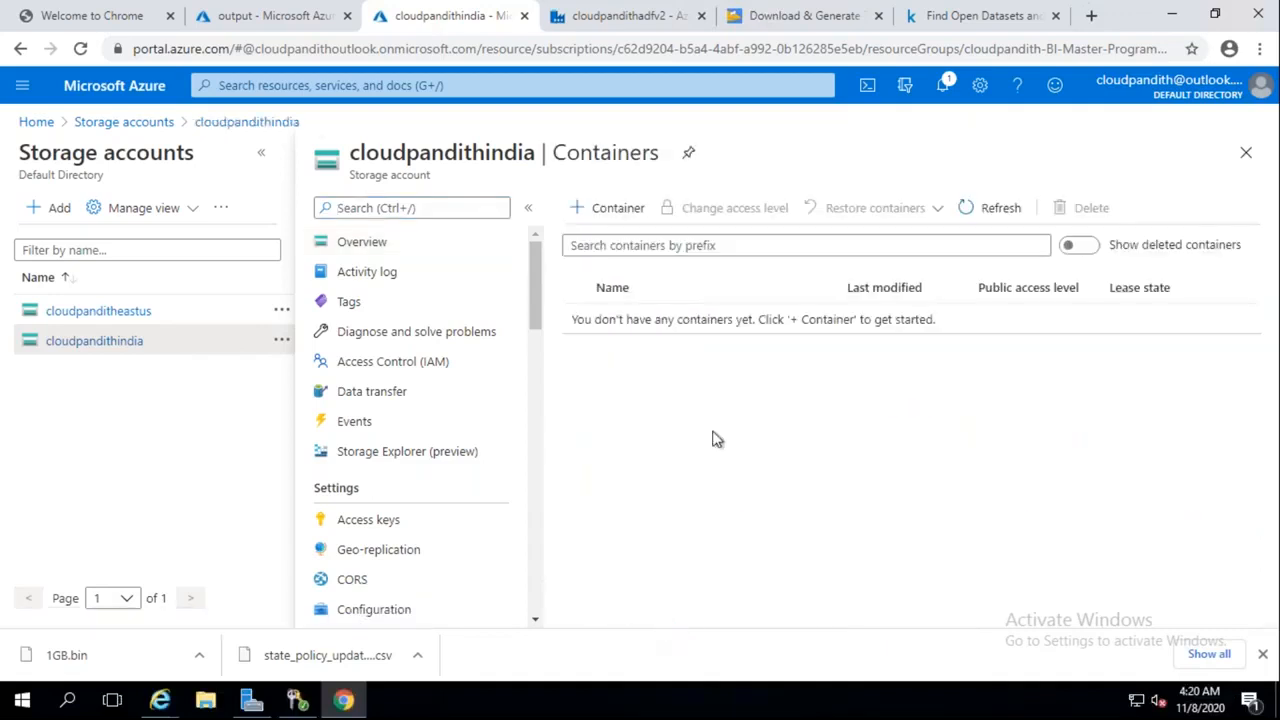
Create a private container named finaldata, then go back to the output container's blob list
{"action": "left_click", "coordinate": [634, 222]}
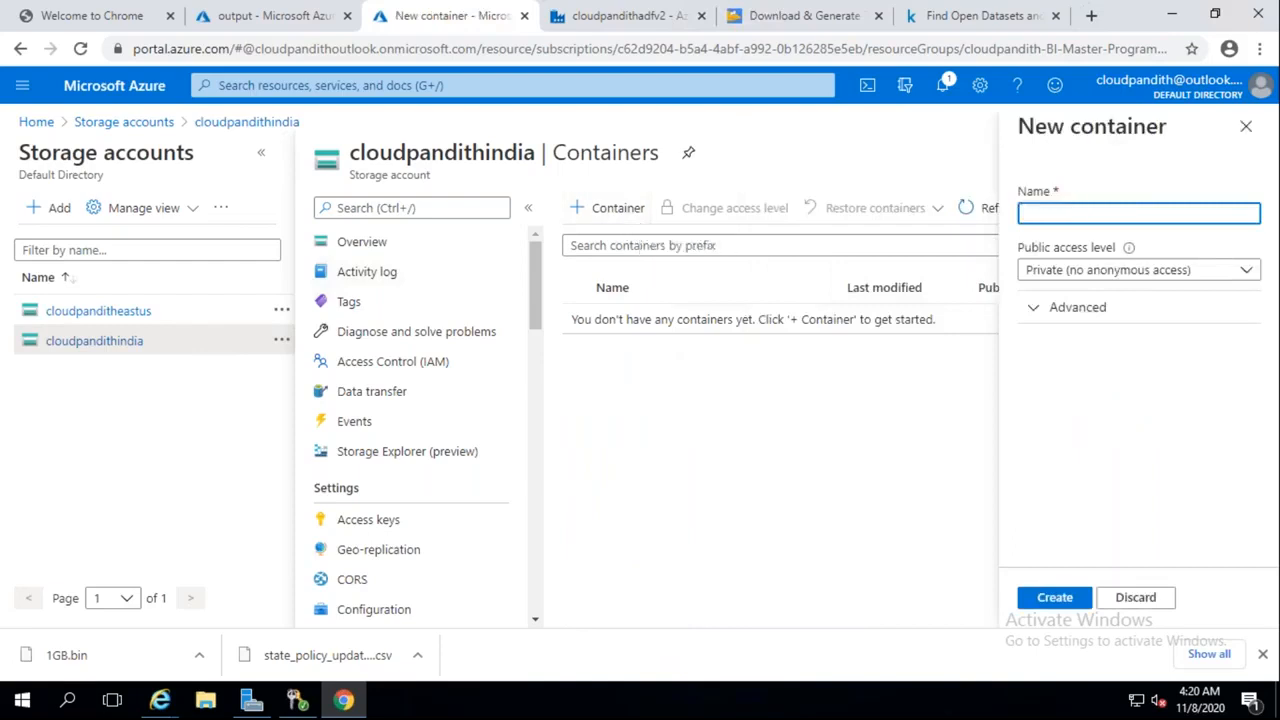
{"action": "type", "text": "input"}
{"action": "key", "text": "ctrl+a"}
{"action": "key", "text": "BackSpace"}
{"action": "type", "text": "finaldata"}
{"action": "left_click", "coordinate": [1055, 597]}
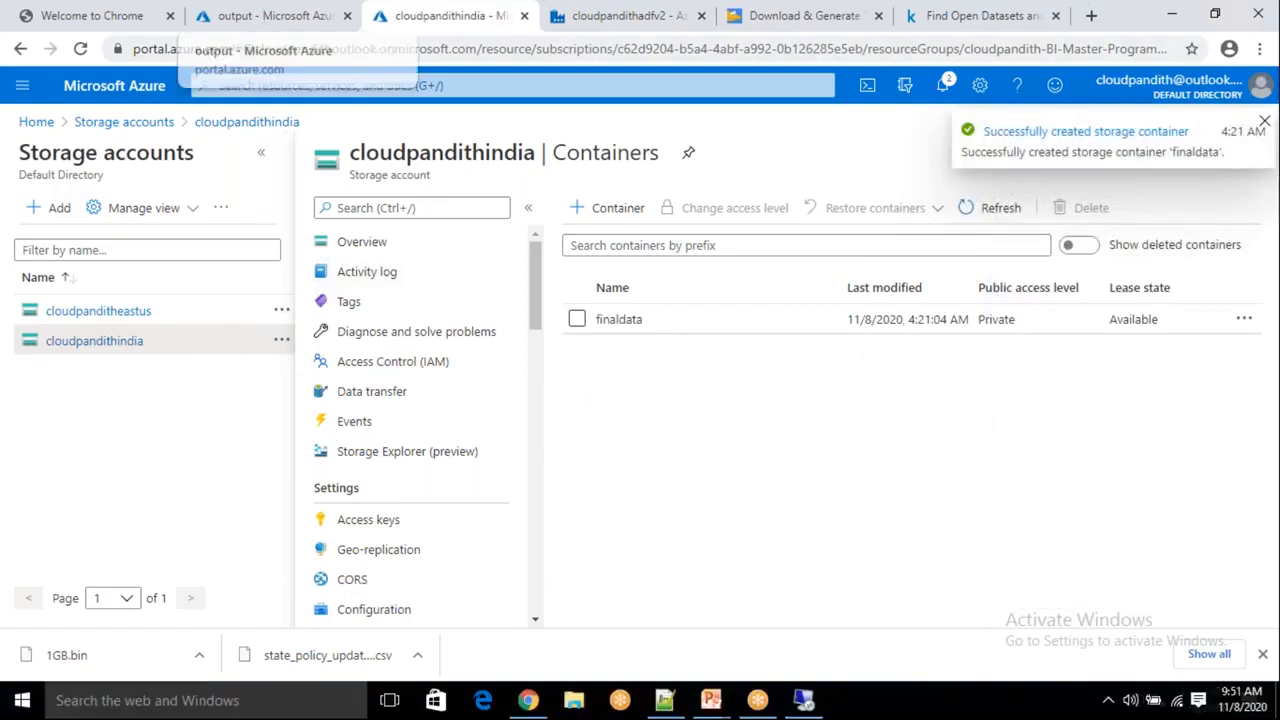
{"action": "left_click", "coordinate": [265, 16]}
{"action": "left_click", "coordinate": [425, 18]}
{"action": "left_click", "coordinate": [302, 18]}
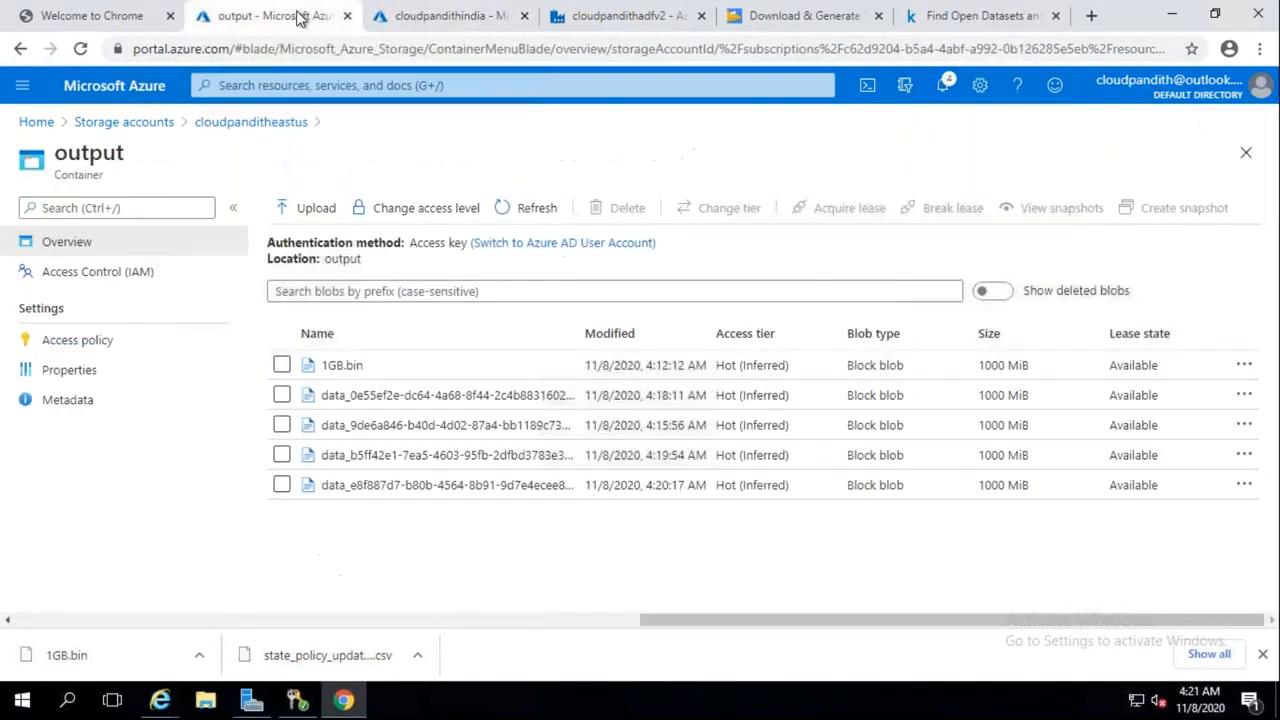
Set the copy activity's source to ds_abs_sink using the file path in dataset
{"action": "left_click", "coordinate": [580, 18]}
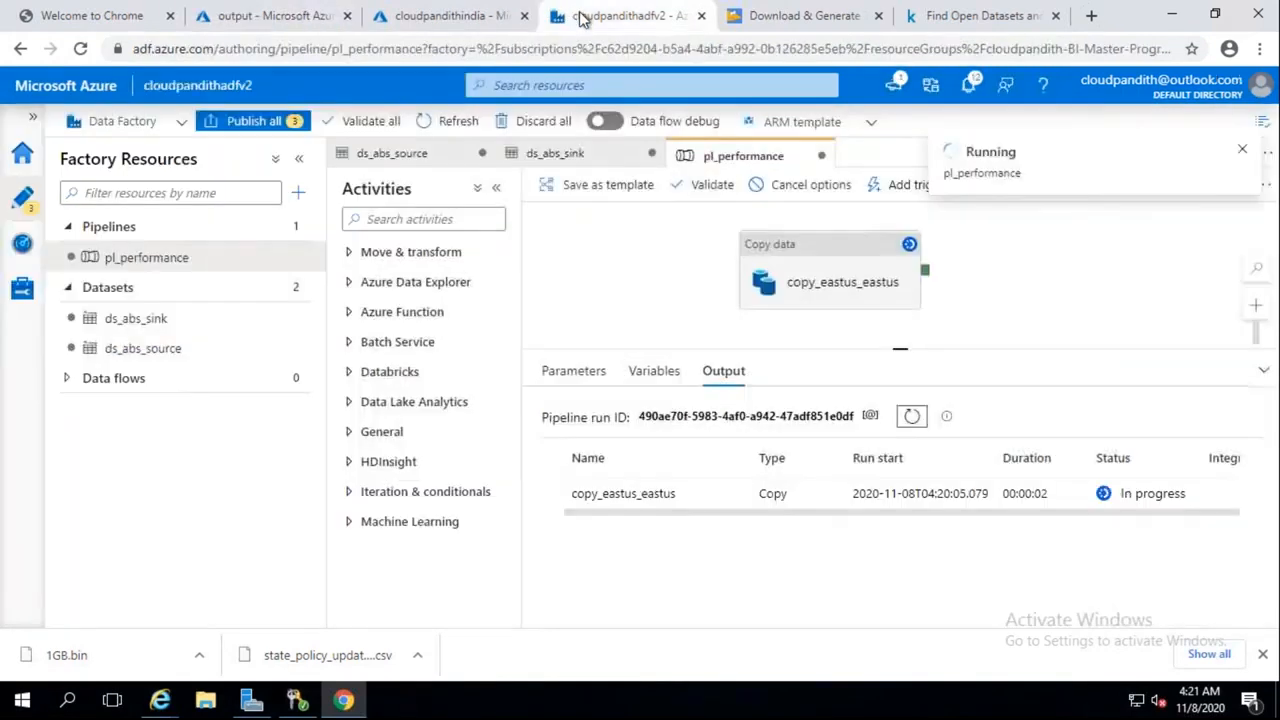
{"action": "left_click", "coordinate": [632, 372]}
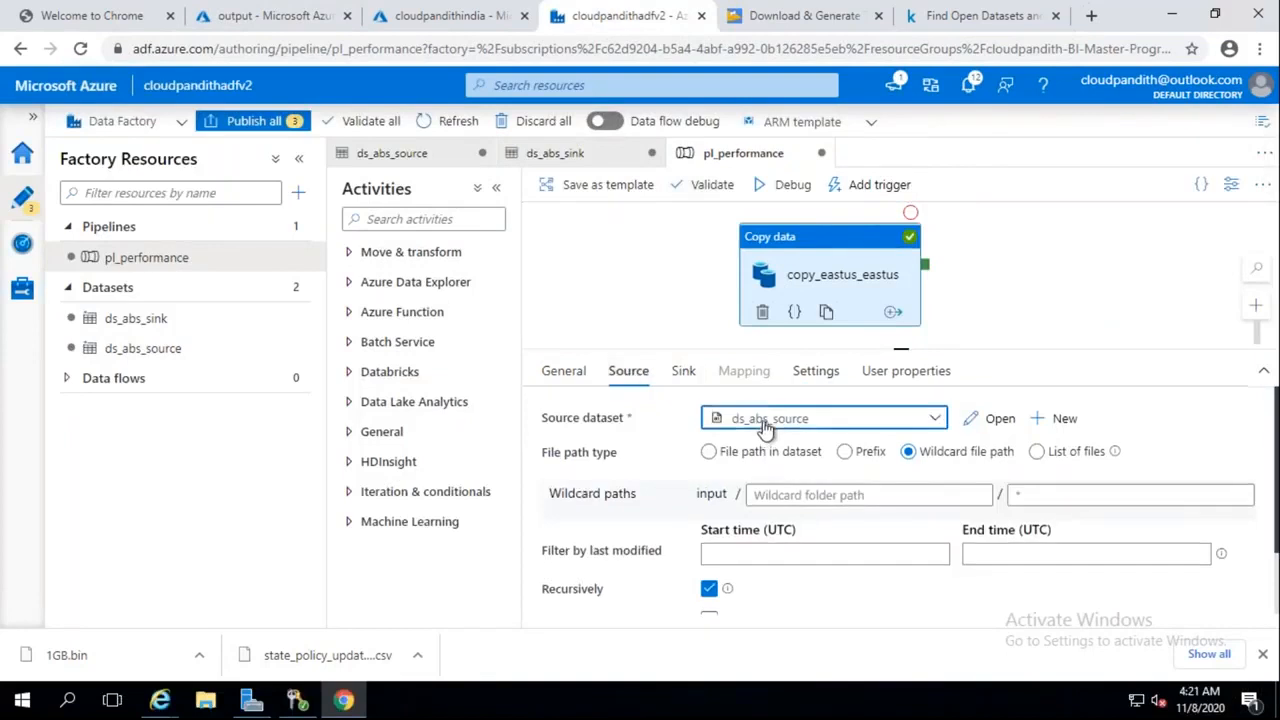
{"action": "left_click", "coordinate": [765, 425]}
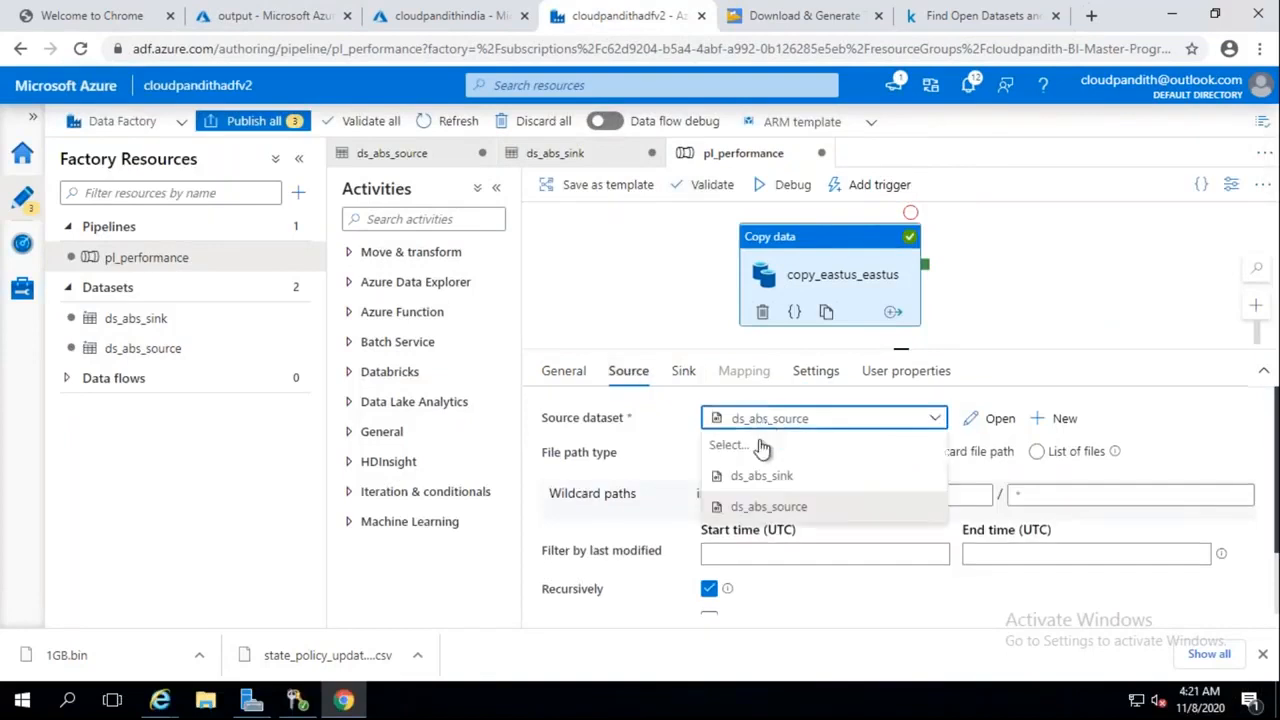
{"action": "left_click", "coordinate": [770, 476]}
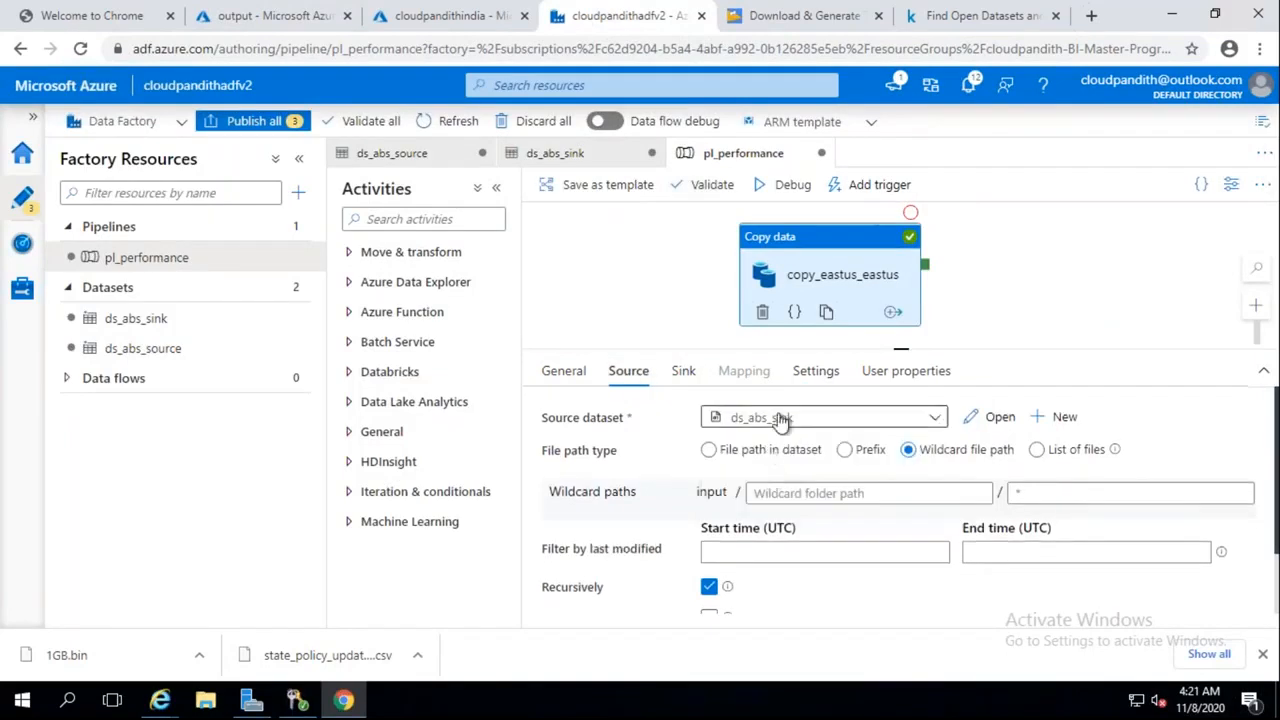
{"action": "left_click", "coordinate": [770, 450]}
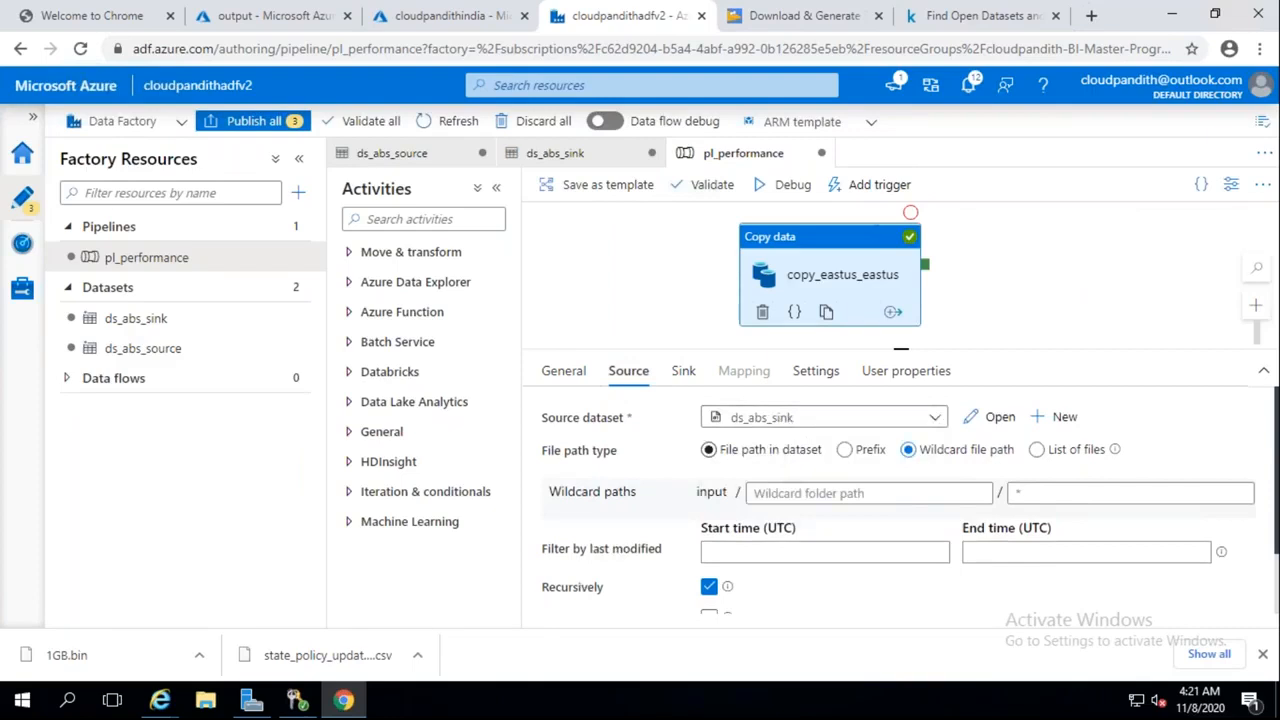
Inspect the ds_abs_sink and ds_abs_source datasets from the sink settings, then return to pl_performance
{"action": "left_click", "coordinate": [683, 372]}
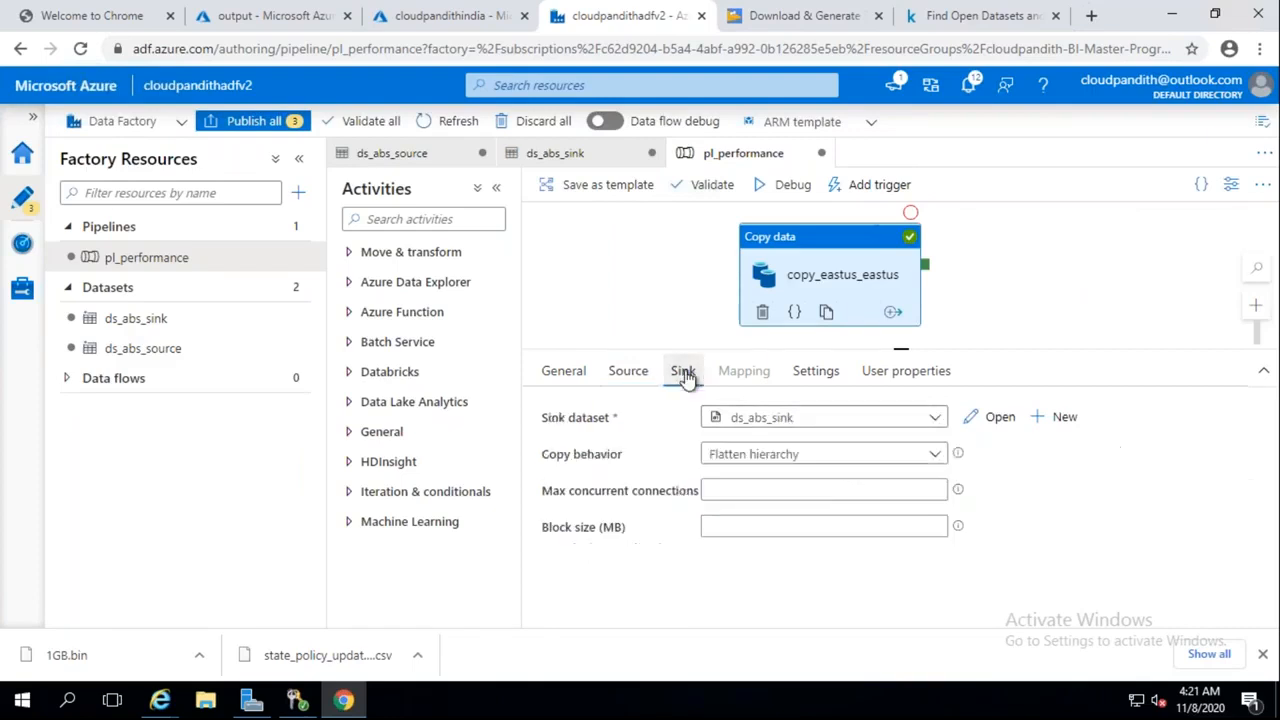
{"action": "left_click", "coordinate": [998, 418]}
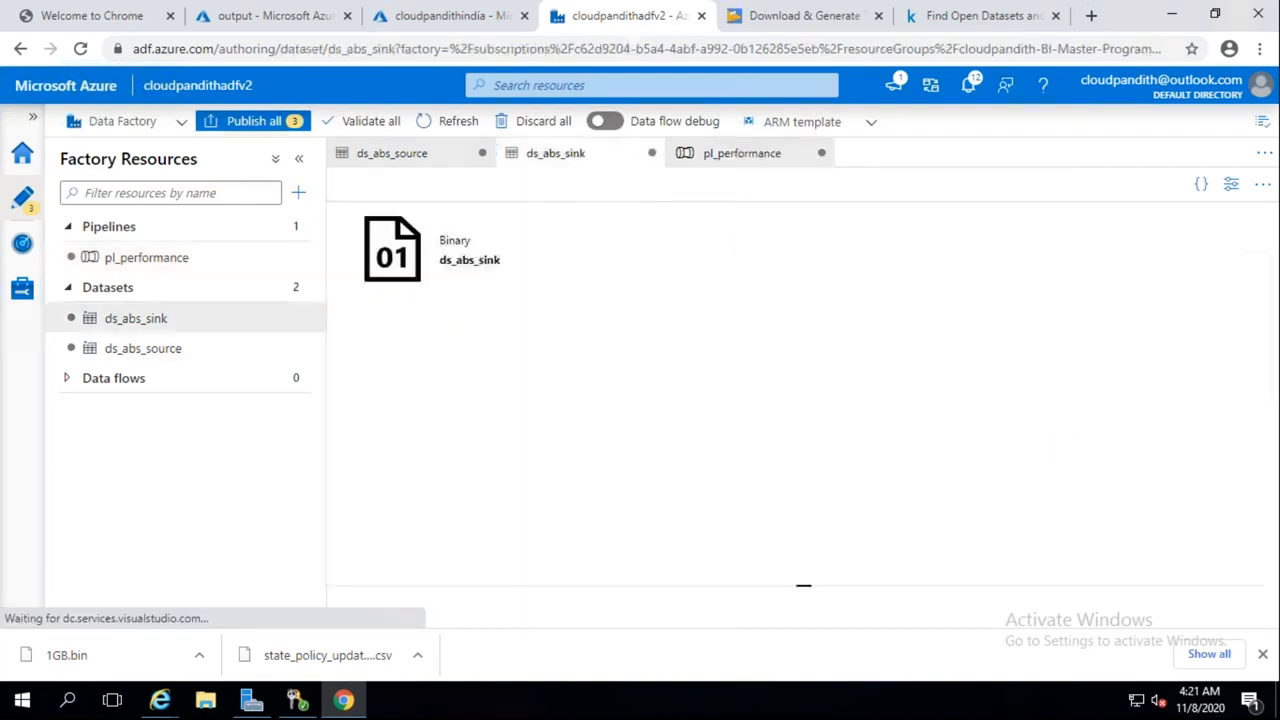
{"action": "left_click", "coordinate": [403, 160]}
{"action": "left_click", "coordinate": [763, 160]}
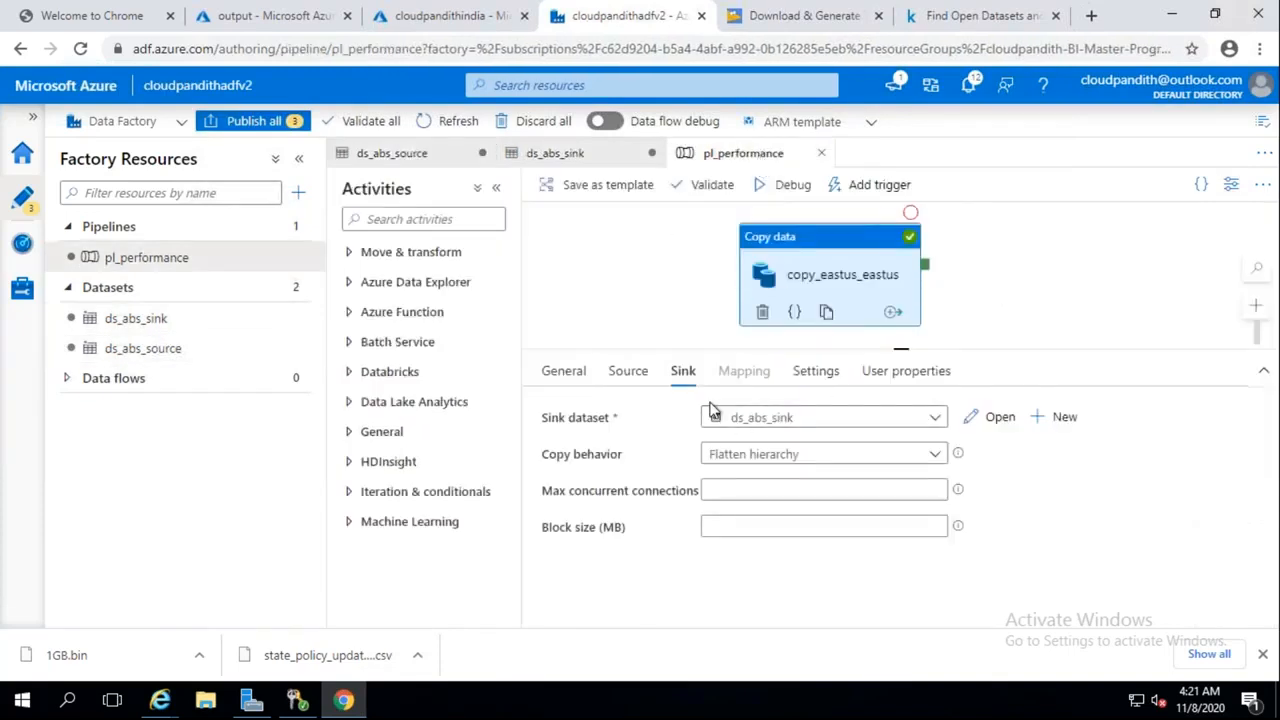
{"action": "left_click", "coordinate": [298, 192]}
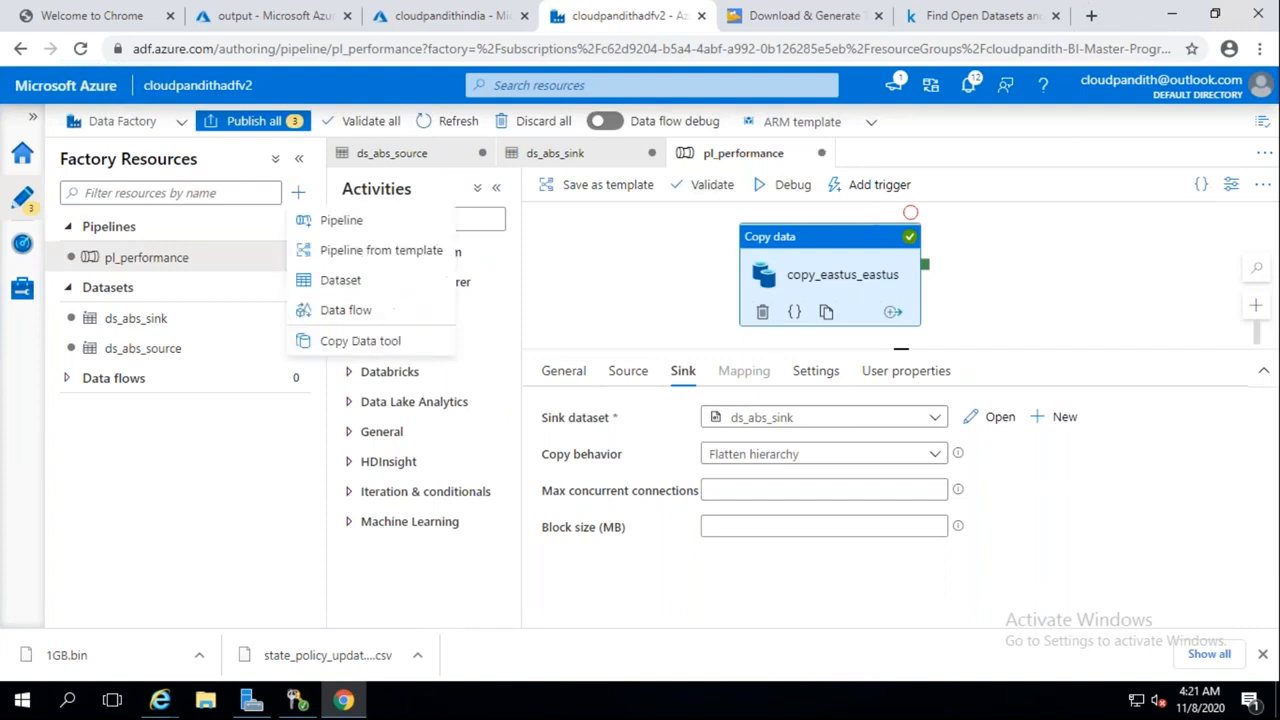
Create a new pipeline containing a Copy data activity
{"action": "left_click", "coordinate": [325, 222]}
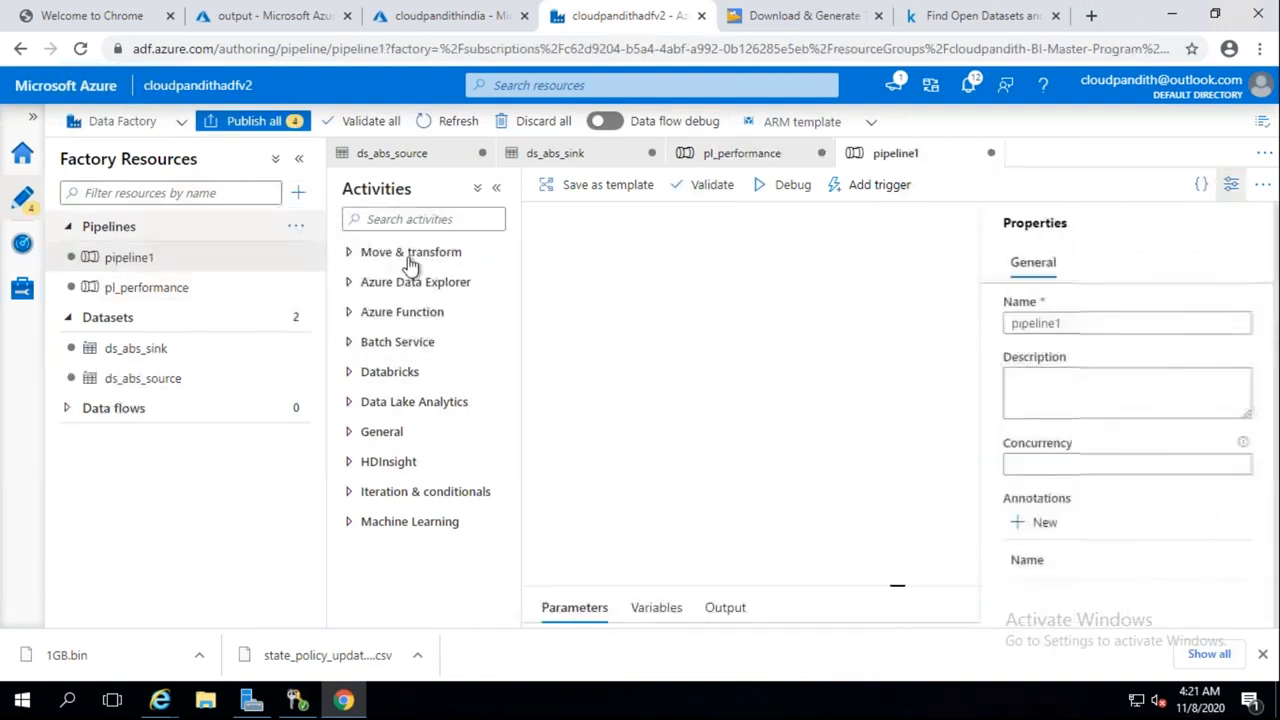
{"action": "left_click", "coordinate": [408, 256]}
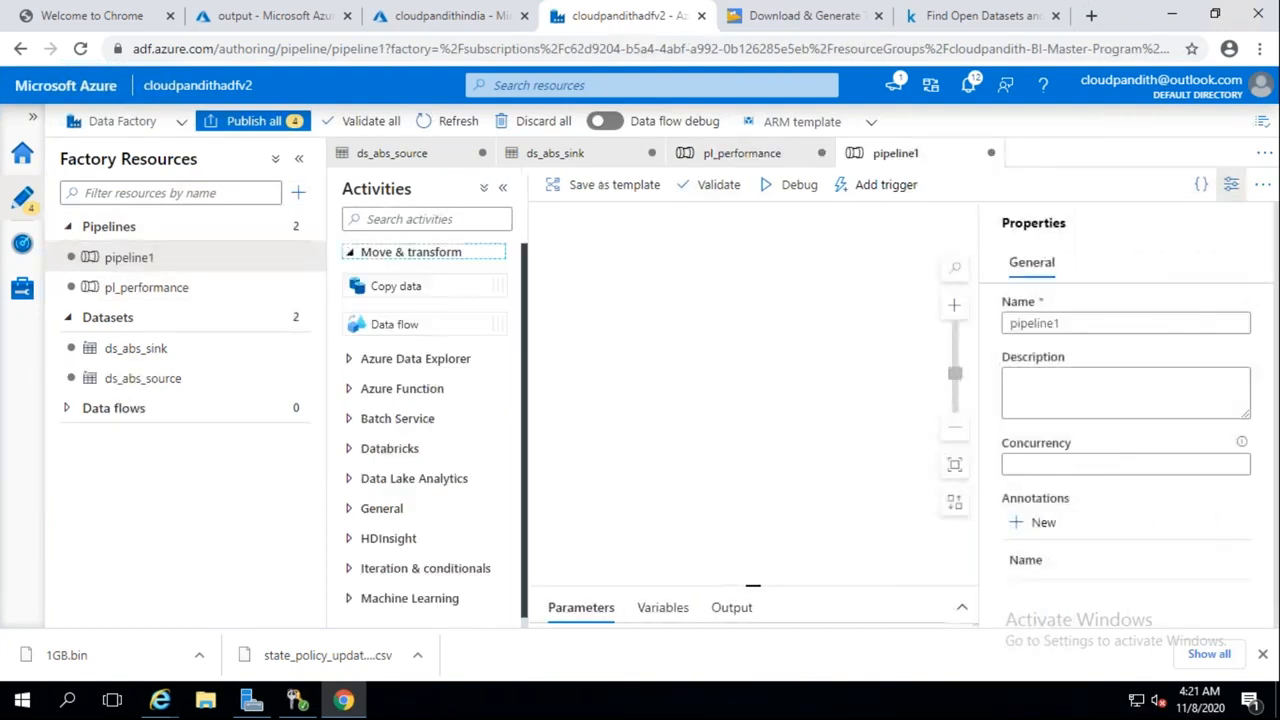
{"action": "left_click_drag", "start_coordinate": [504, 278], "coordinate": [790, 286]}
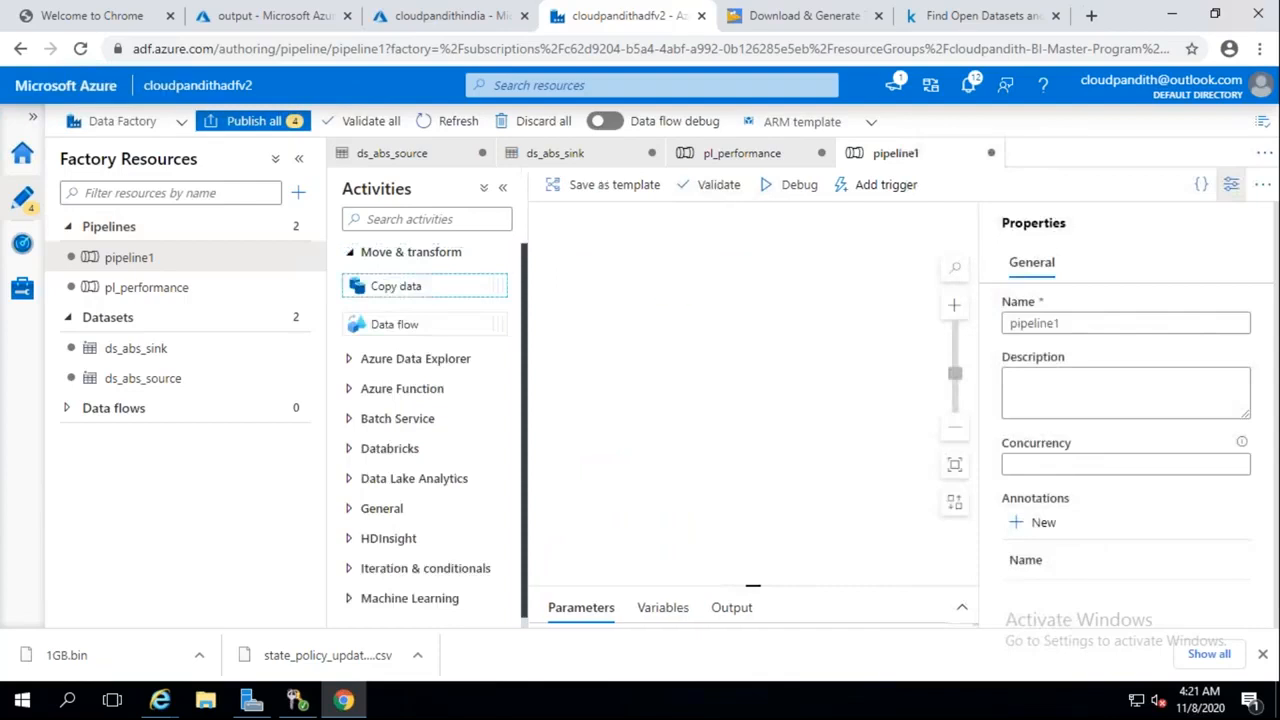
{"action": "left_click", "coordinate": [1232, 190]}
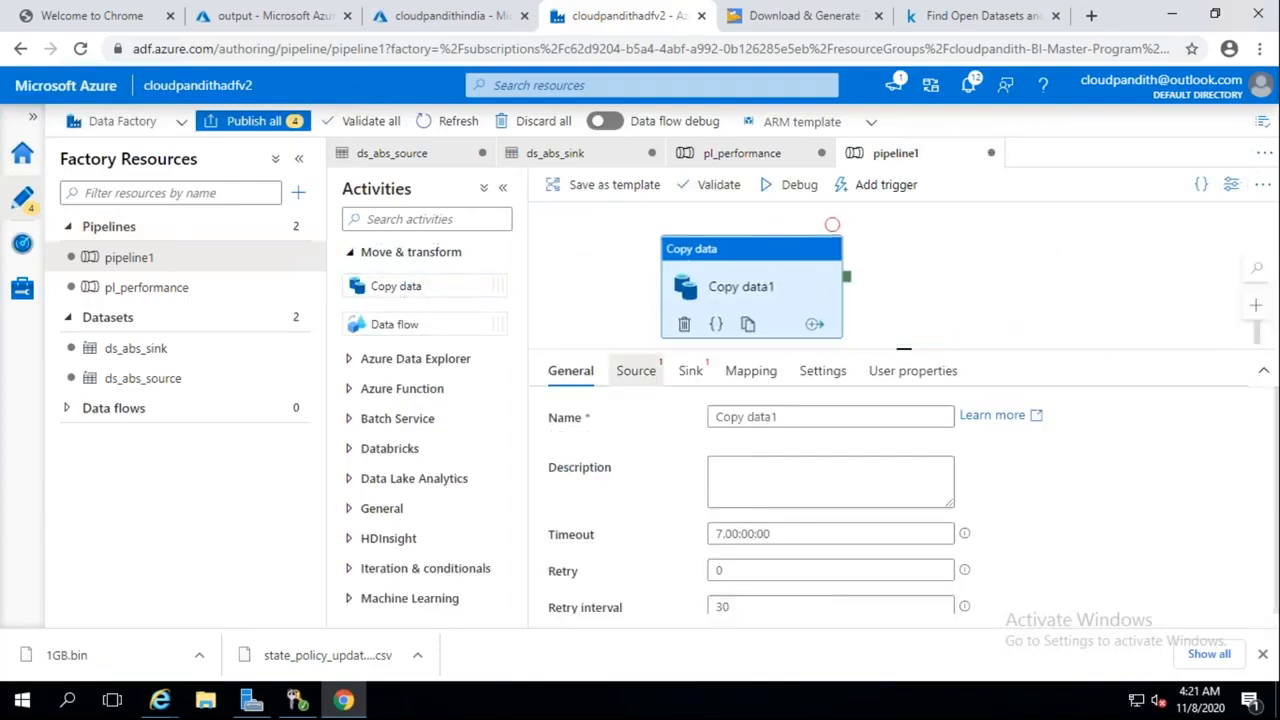
Start a new Binary source dataset for the copy activity and name it ds_abs_eastus_source
{"action": "left_click", "coordinate": [636, 371]}
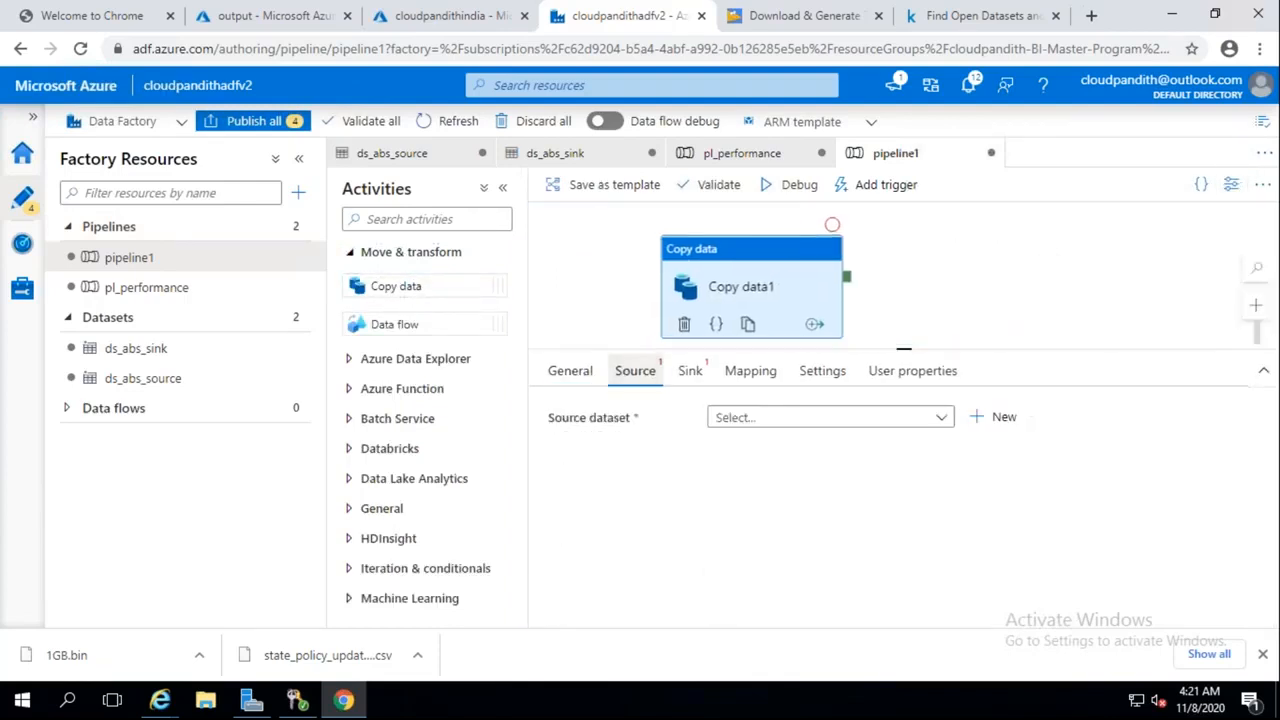
{"action": "left_click", "coordinate": [1003, 418]}
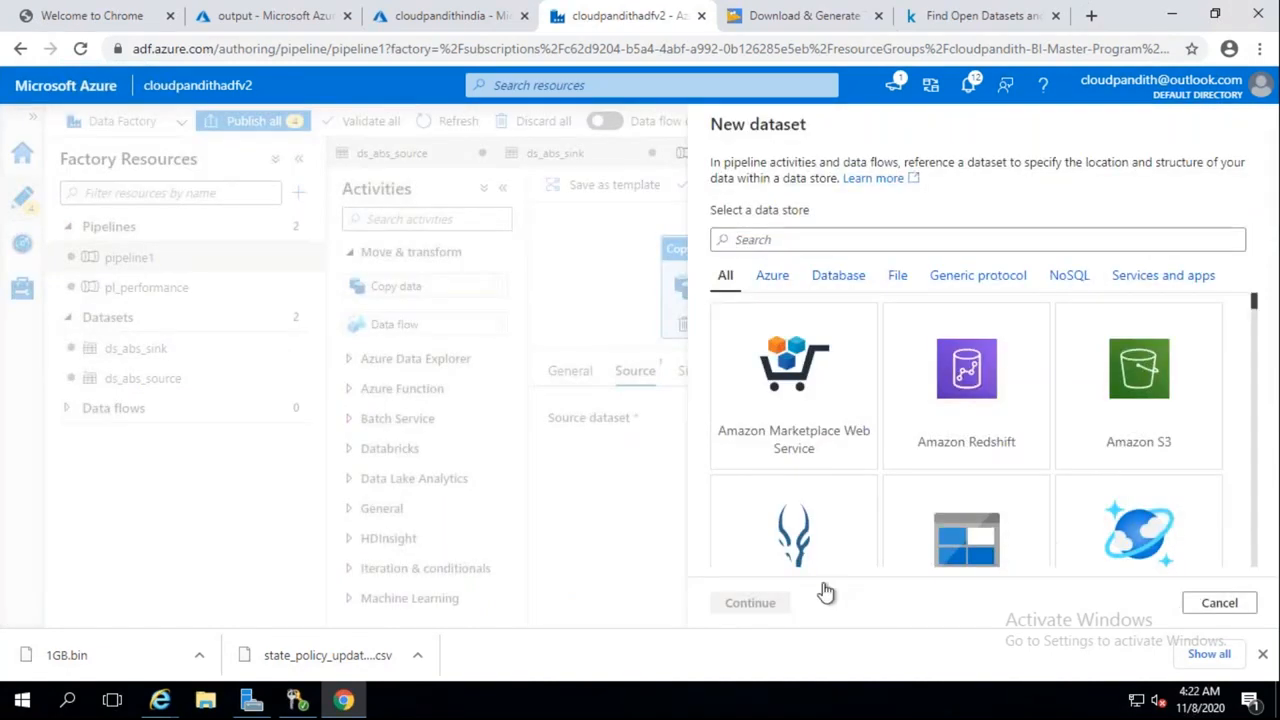
{"action": "left_click", "coordinate": [780, 604]}
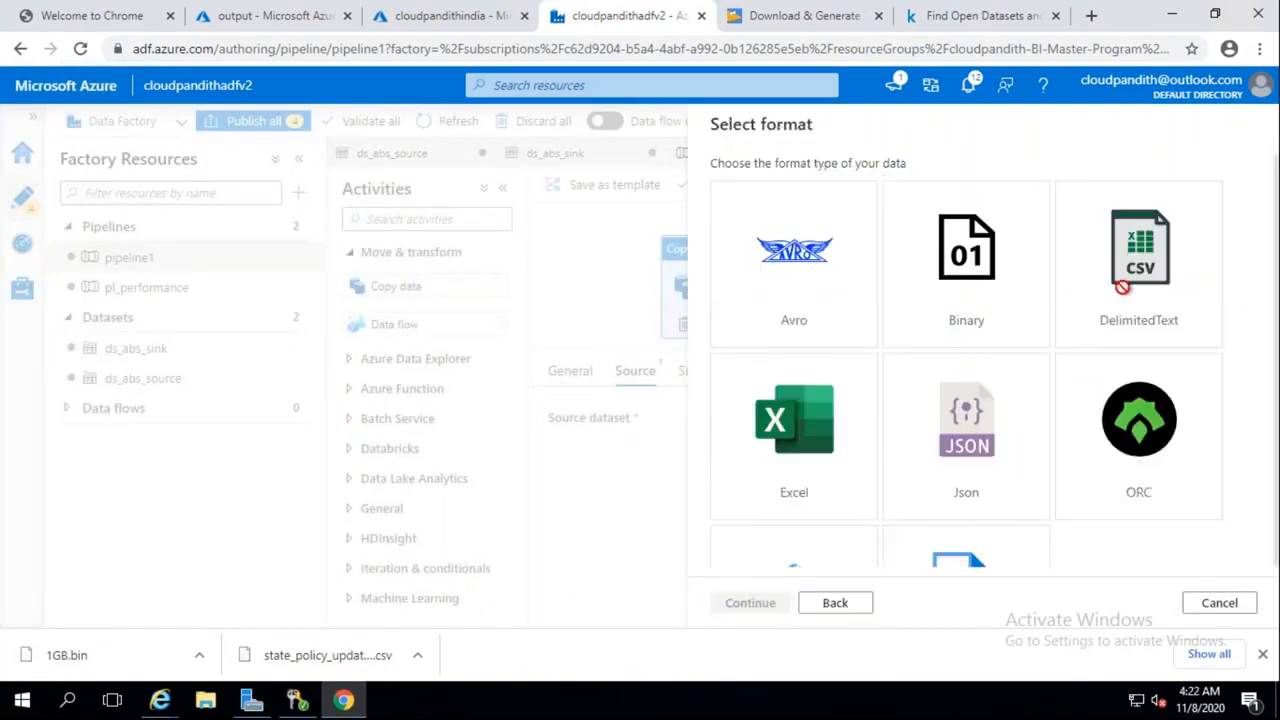
{"action": "left_click", "coordinate": [960, 270]}
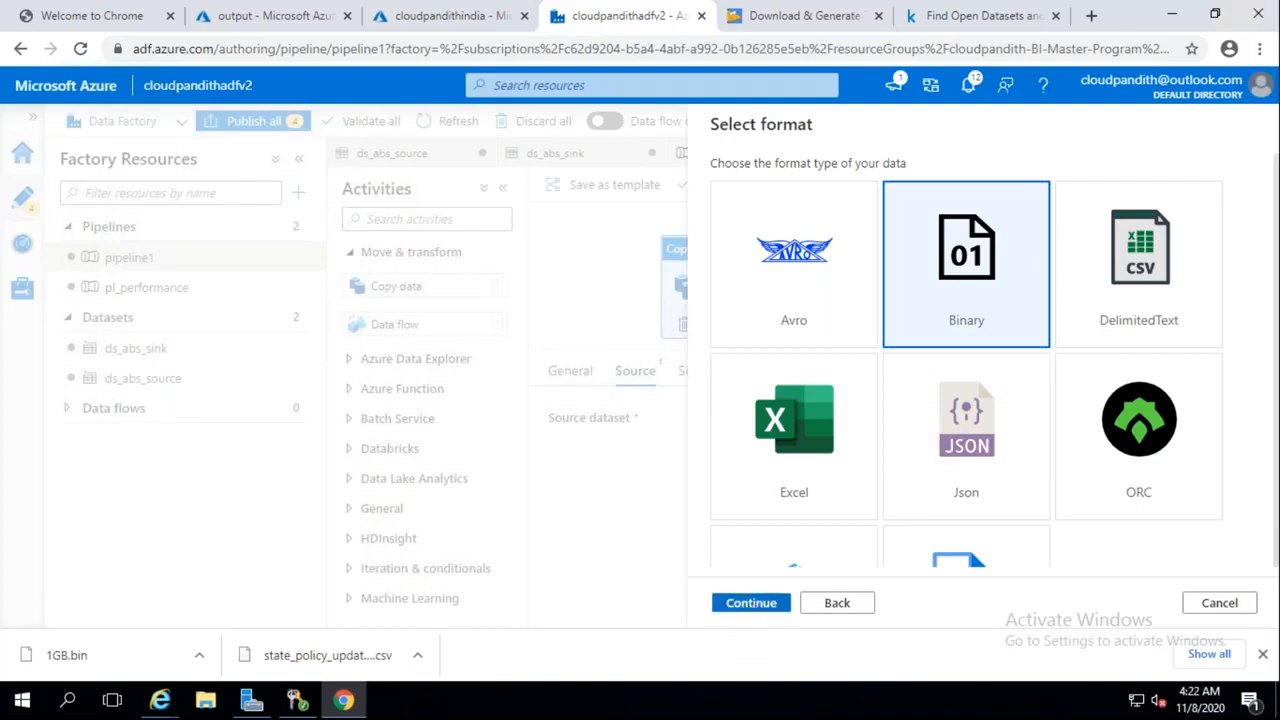
{"action": "left_click", "coordinate": [751, 603]}
{"action": "left_click", "coordinate": [766, 186]}
{"action": "left_click", "coordinate": [765, 186]}
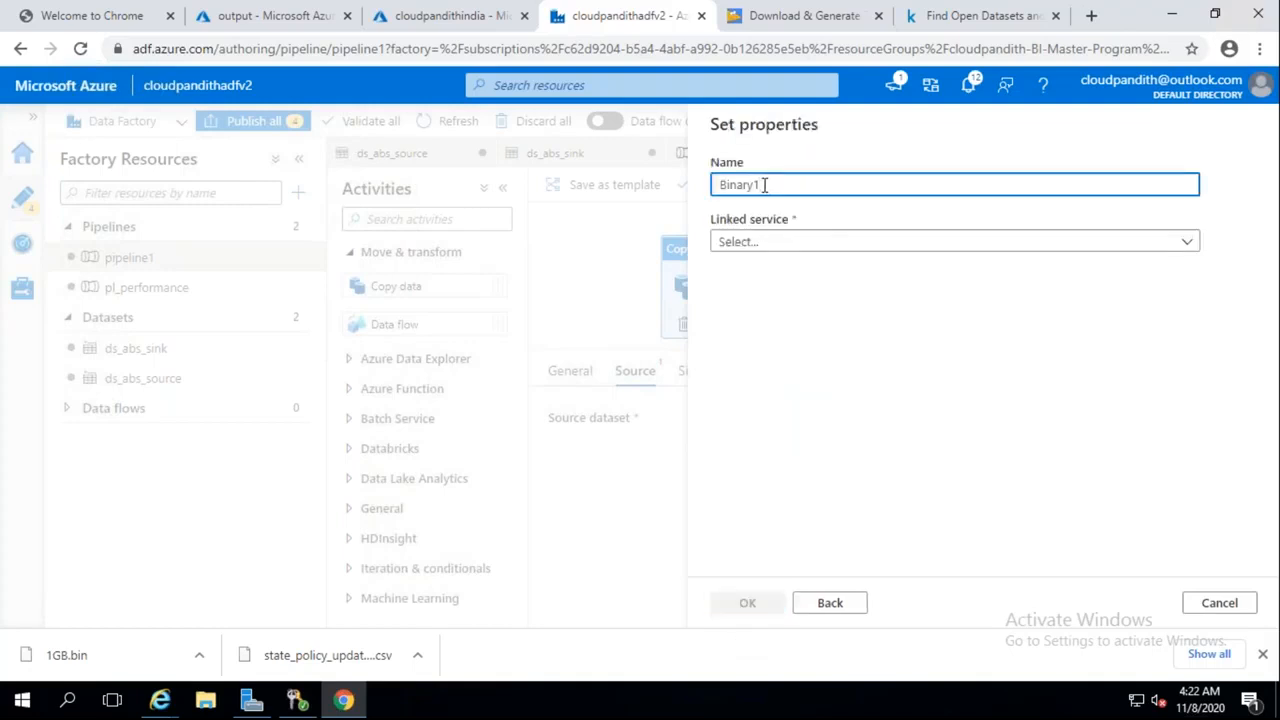
{"action": "double_click", "coordinate": [765, 185]}
{"action": "key", "text": "BackSpace"}
{"action": "type", "text": "ds_"}
{"action": "type", "text": "abs_east_source"}
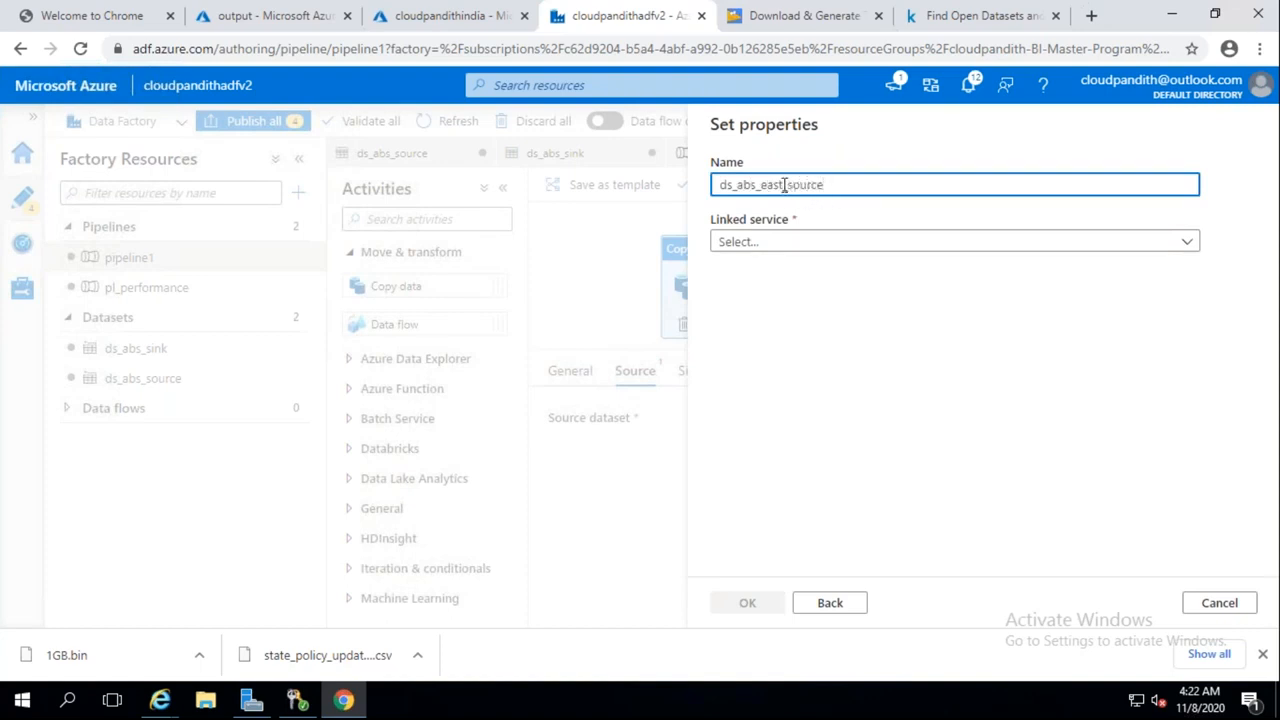
{"action": "left_click", "coordinate": [783, 185]}
{"action": "type", "text": "us"}
Link the dataset to ls_abs_eastus with the output folder as file path and finish it
{"action": "left_click", "coordinate": [805, 245]}
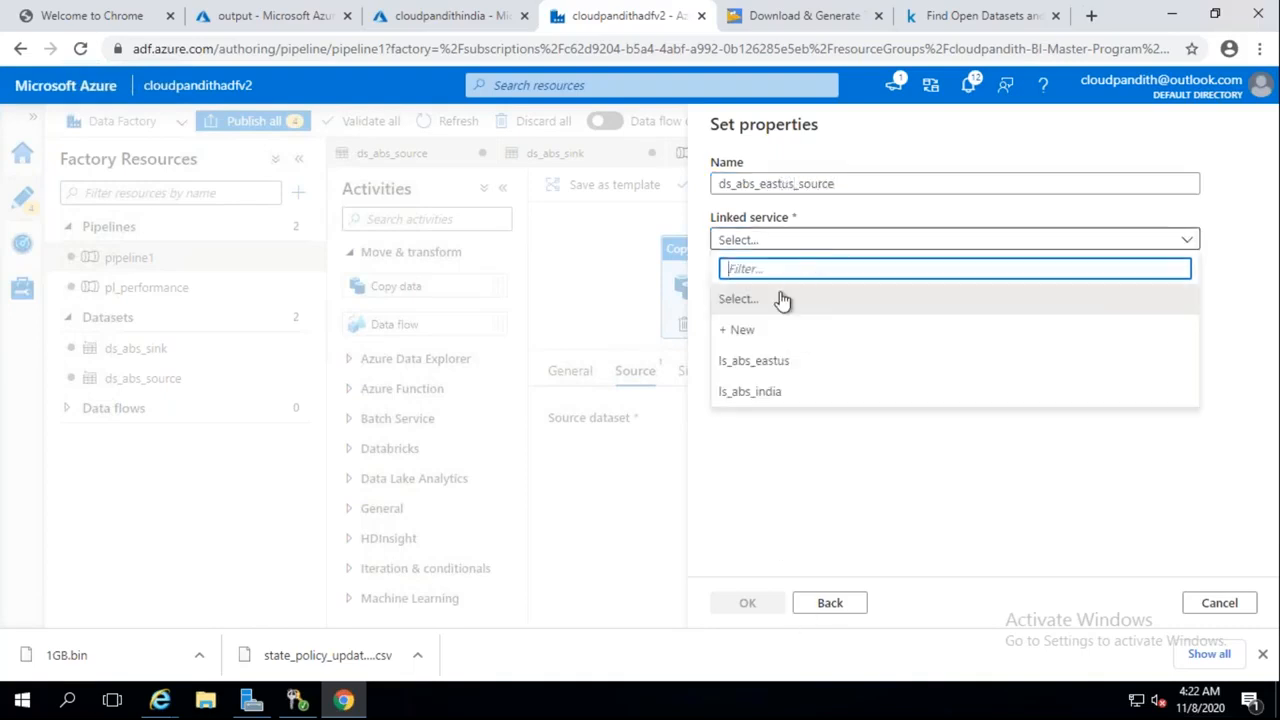
{"action": "left_click", "coordinate": [749, 364]}
{"action": "left_click", "coordinate": [1214, 349]}
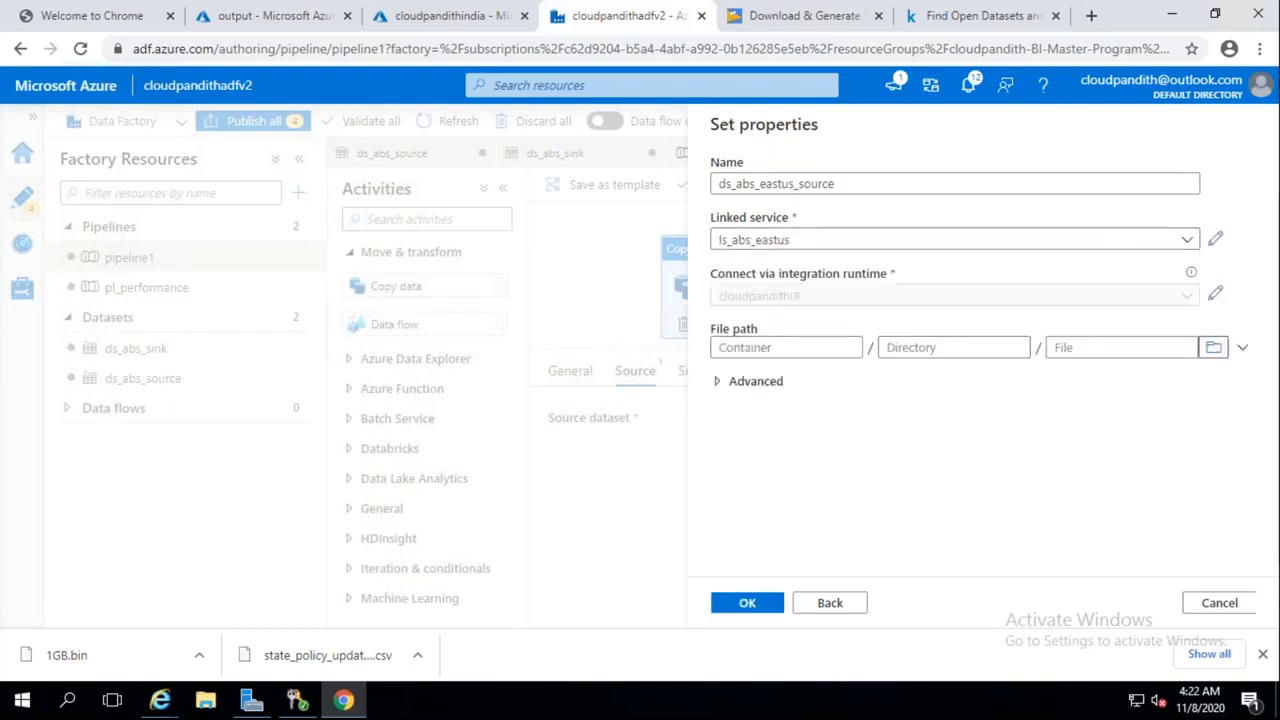
{"action": "left_click", "coordinate": [843, 266]}
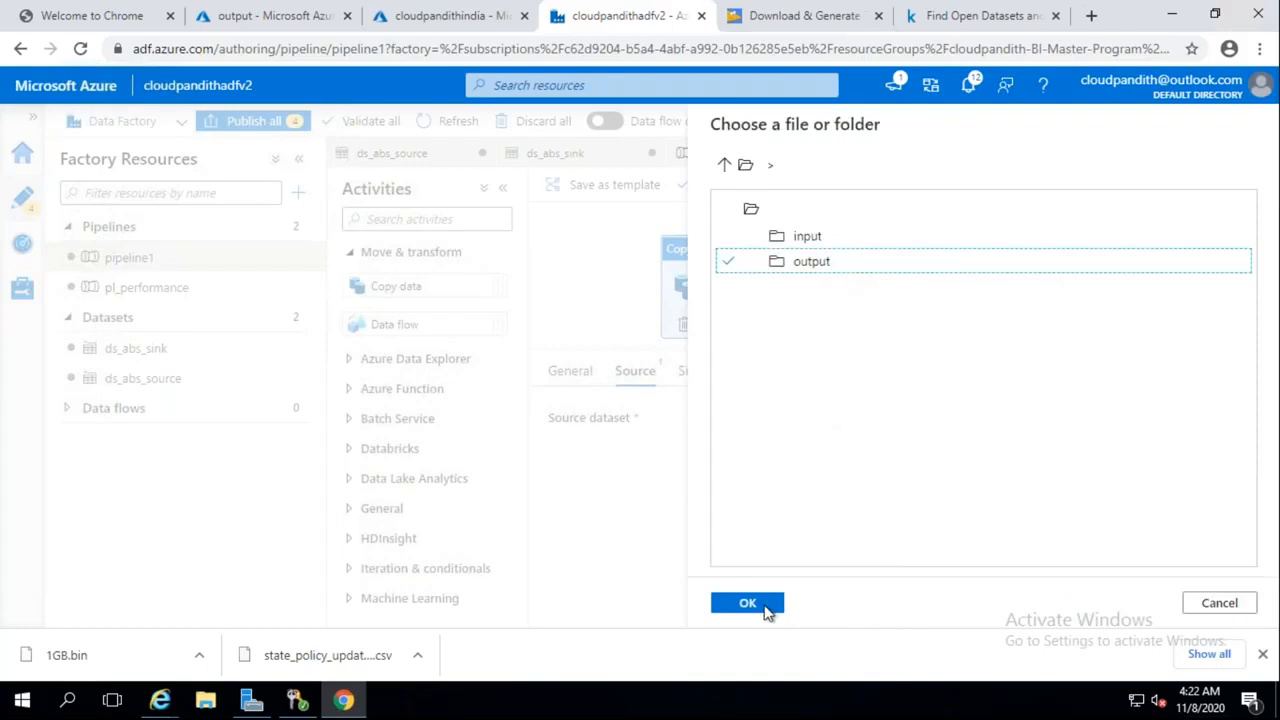
{"action": "left_click", "coordinate": [765, 608]}
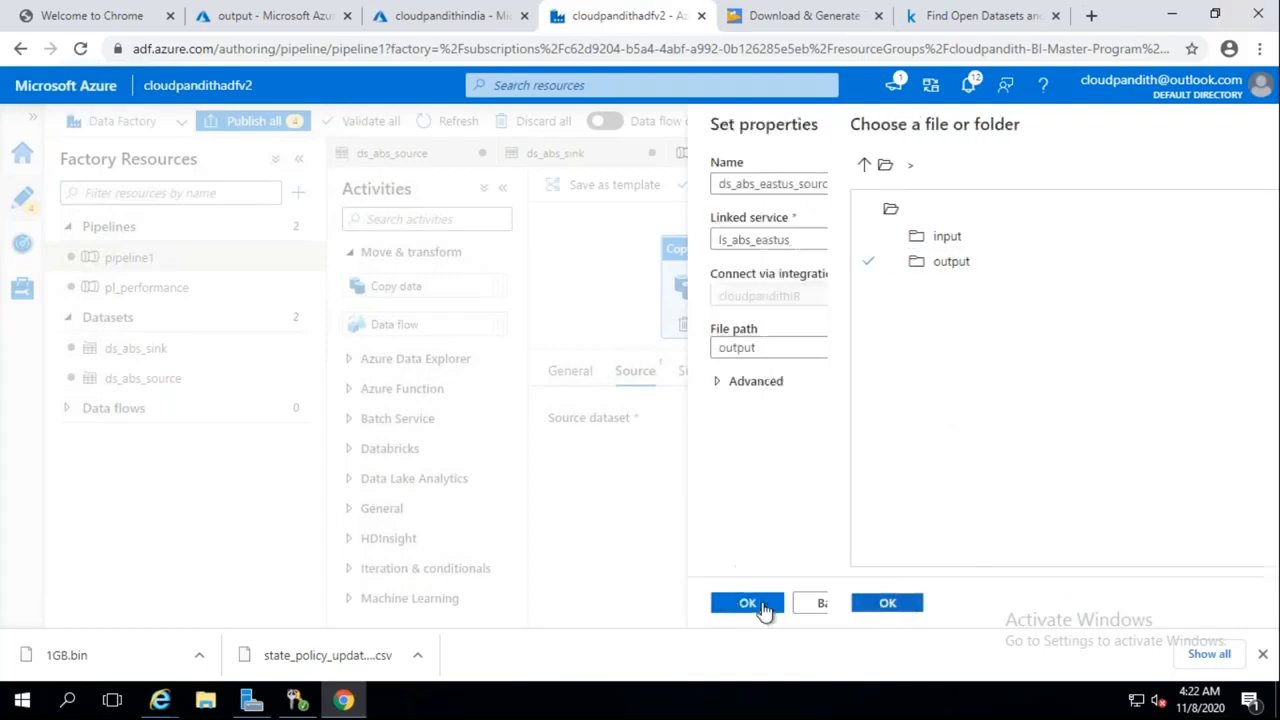
{"action": "left_click", "coordinate": [752, 605]}
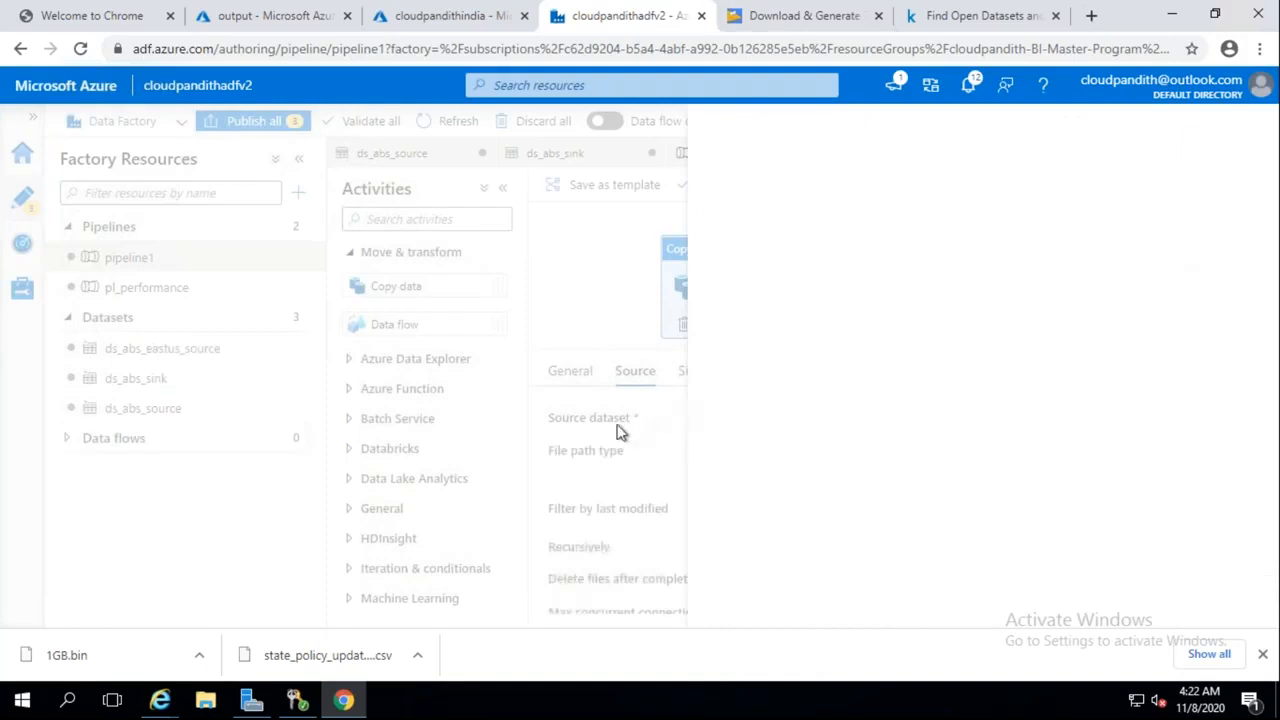
{"action": "left_click", "coordinate": [690, 371]}
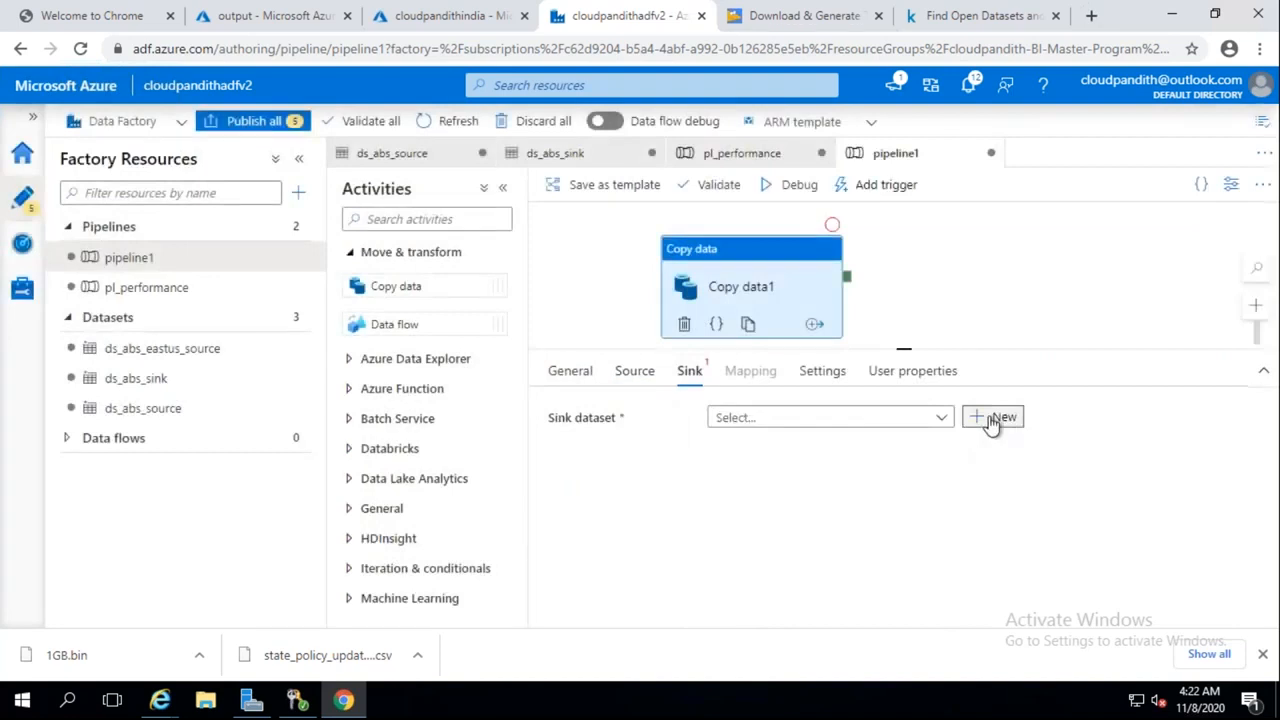
Create a new Azure Blob Storage Binary sink dataset named ds_abs_india_sink
{"action": "left_click", "coordinate": [987, 416]}
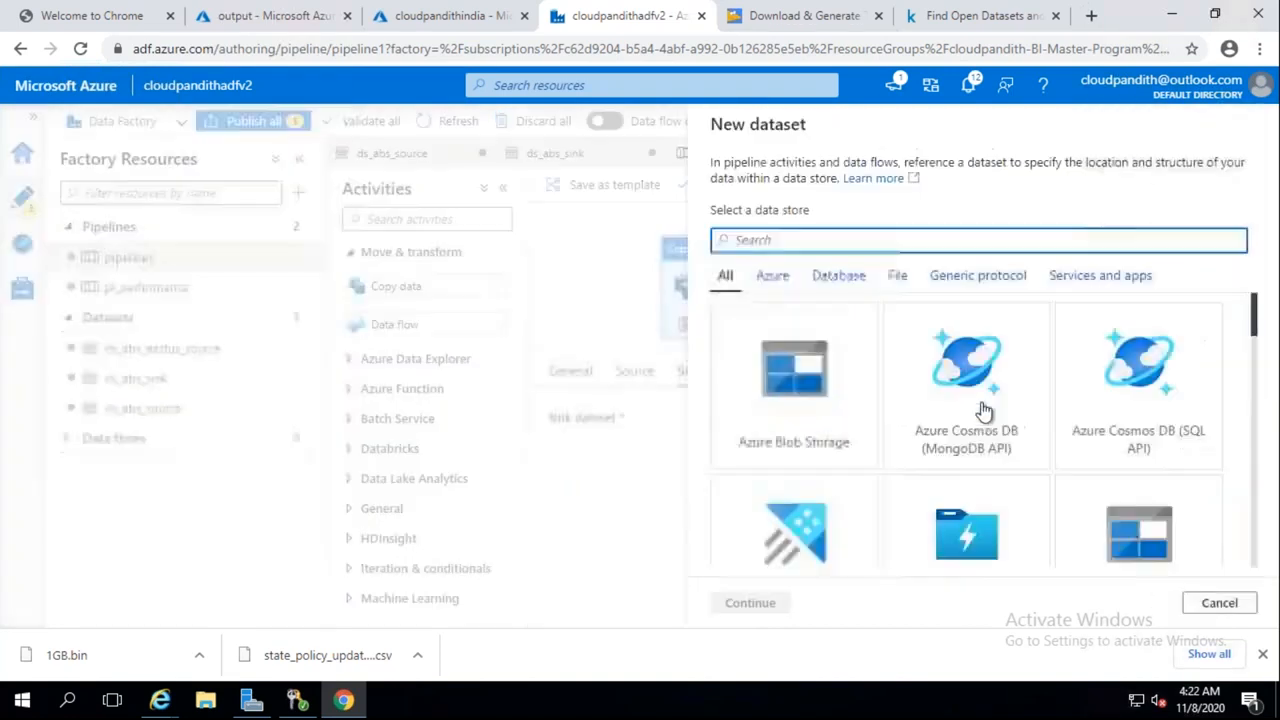
{"action": "left_click", "coordinate": [752, 395]}
{"action": "left_click", "coordinate": [758, 604]}
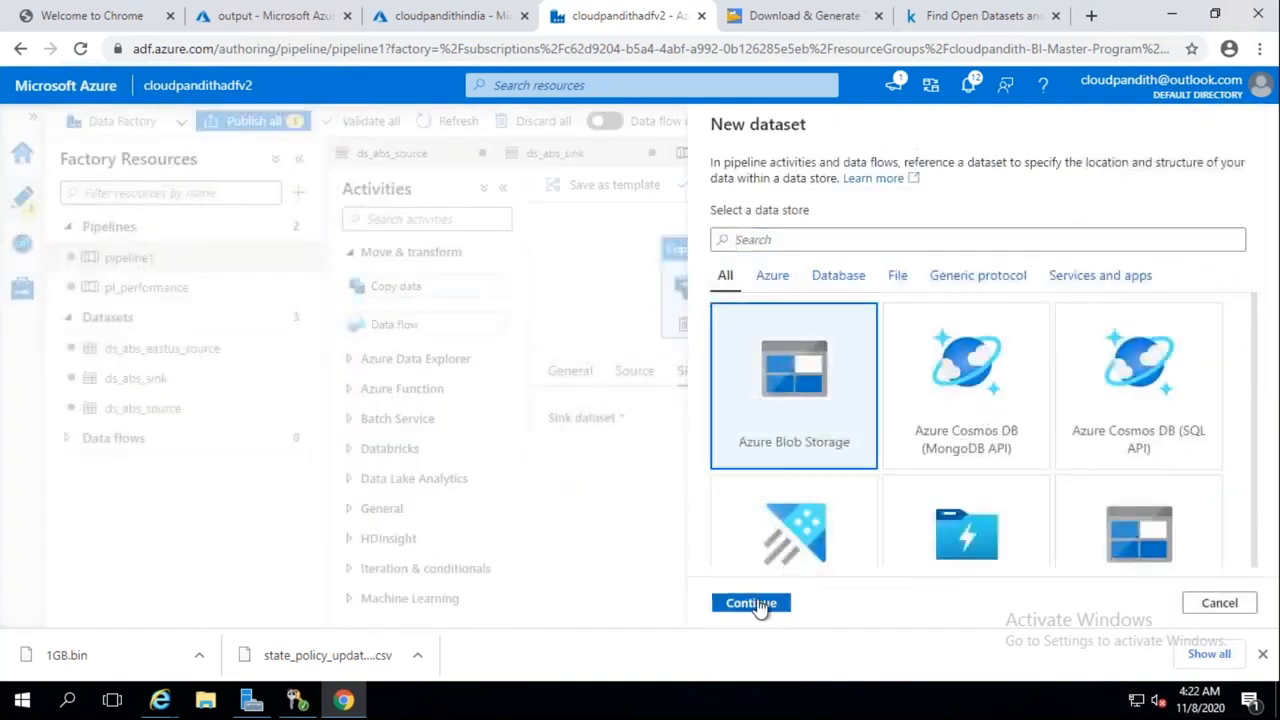
{"action": "left_click", "coordinate": [1044, 285]}
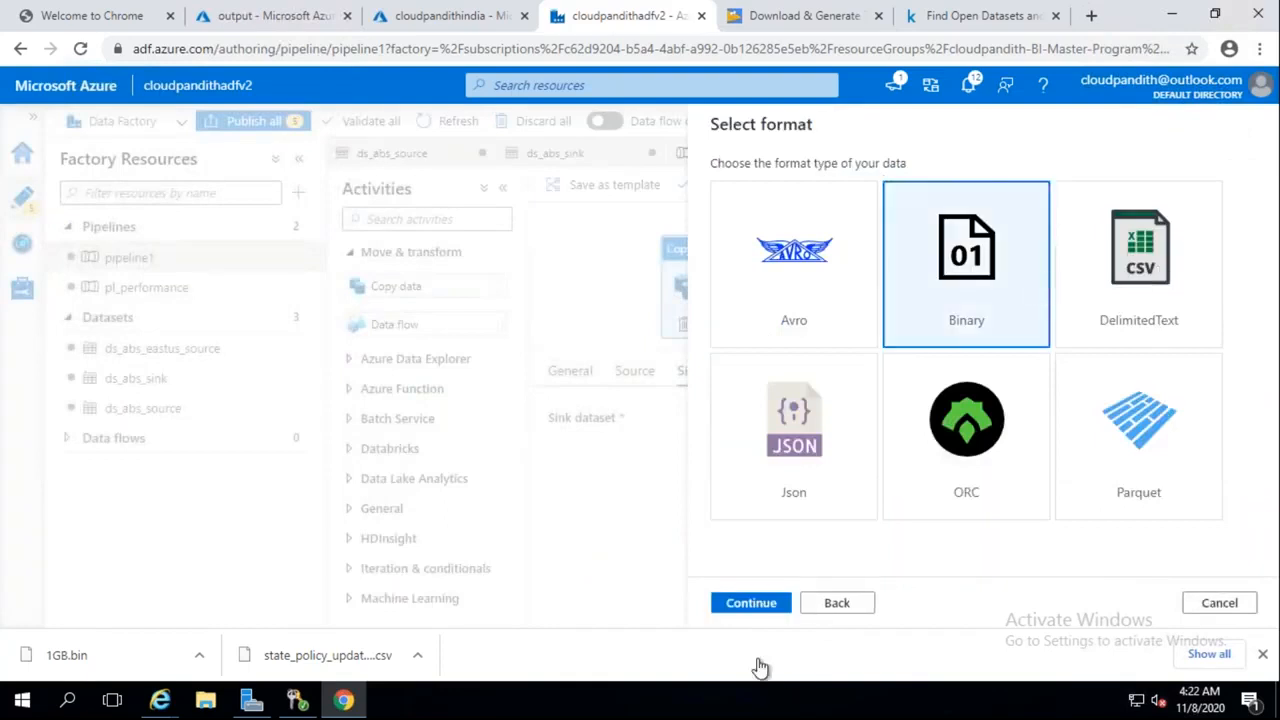
{"action": "left_click", "coordinate": [752, 603]}
{"action": "left_click", "coordinate": [789, 191]}
{"action": "key", "text": "ctrl+a"}
{"action": "key", "text": "BackSpace"}
{"action": "type", "text": "ds_abs_india_sin"}
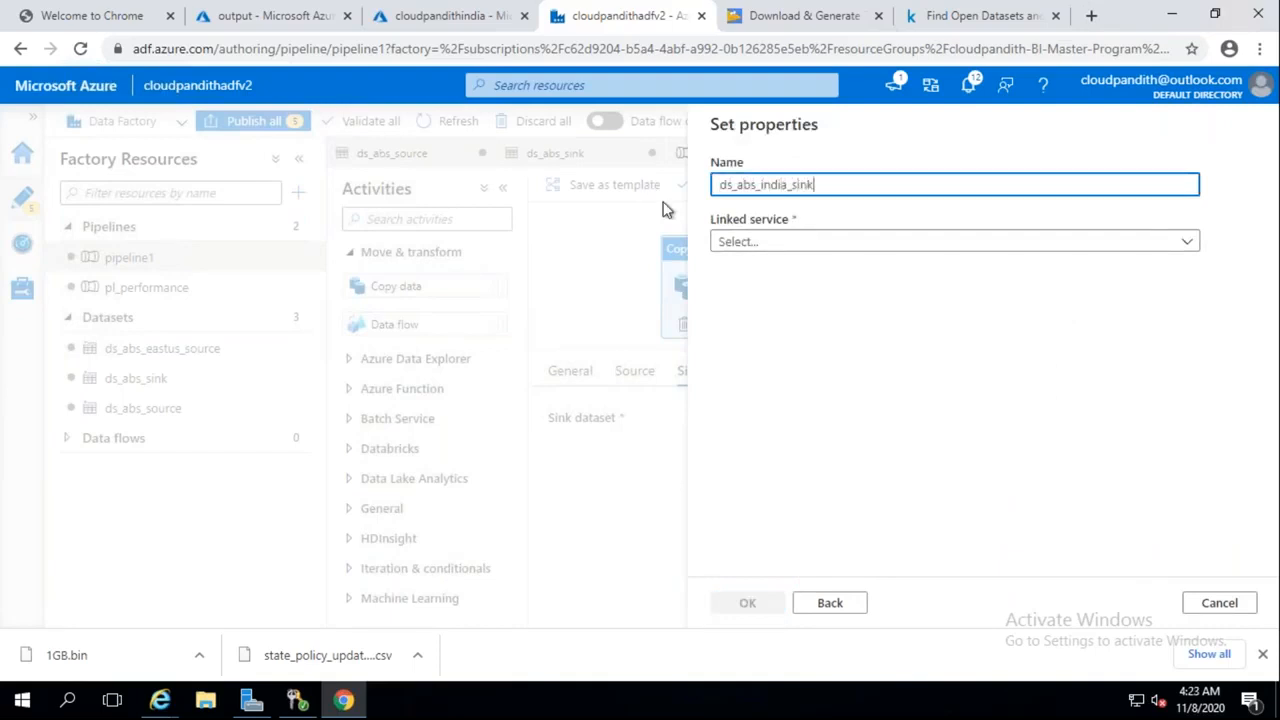
Link the sink dataset to ls_abs_india with the finaldata folder as file path and finish
{"action": "left_click", "coordinate": [780, 241]}
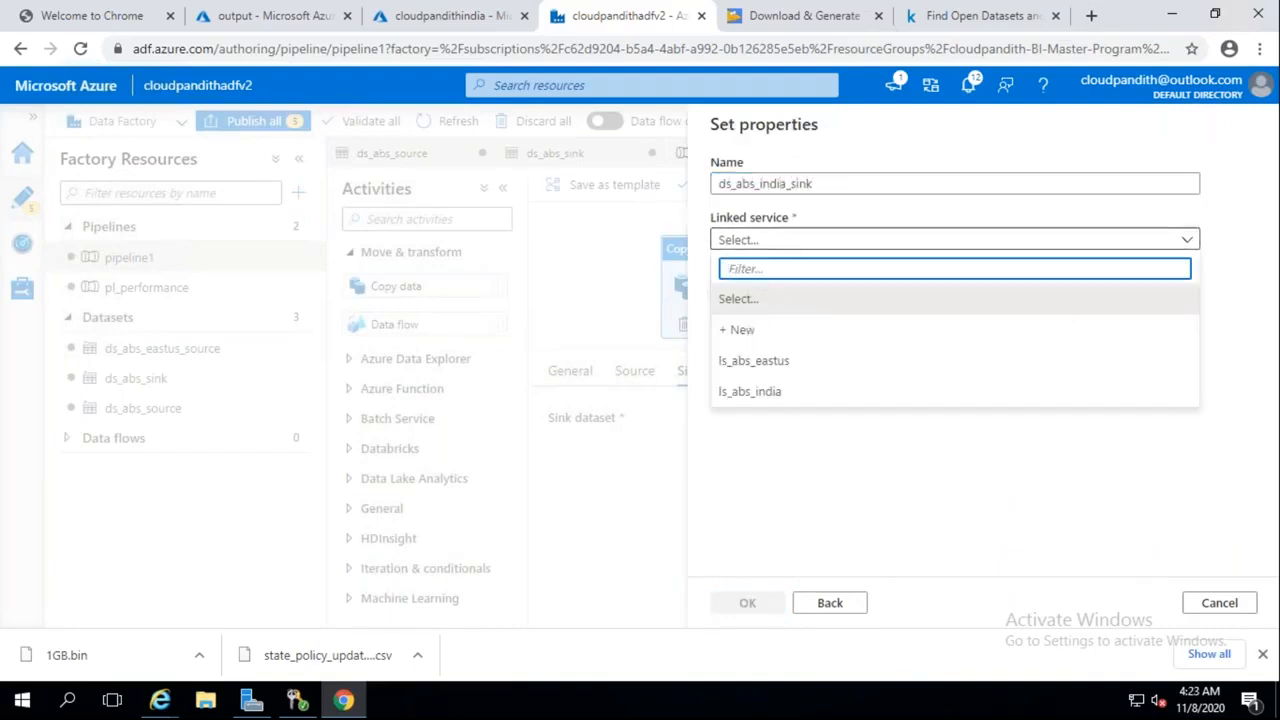
{"action": "left_click", "coordinate": [745, 391]}
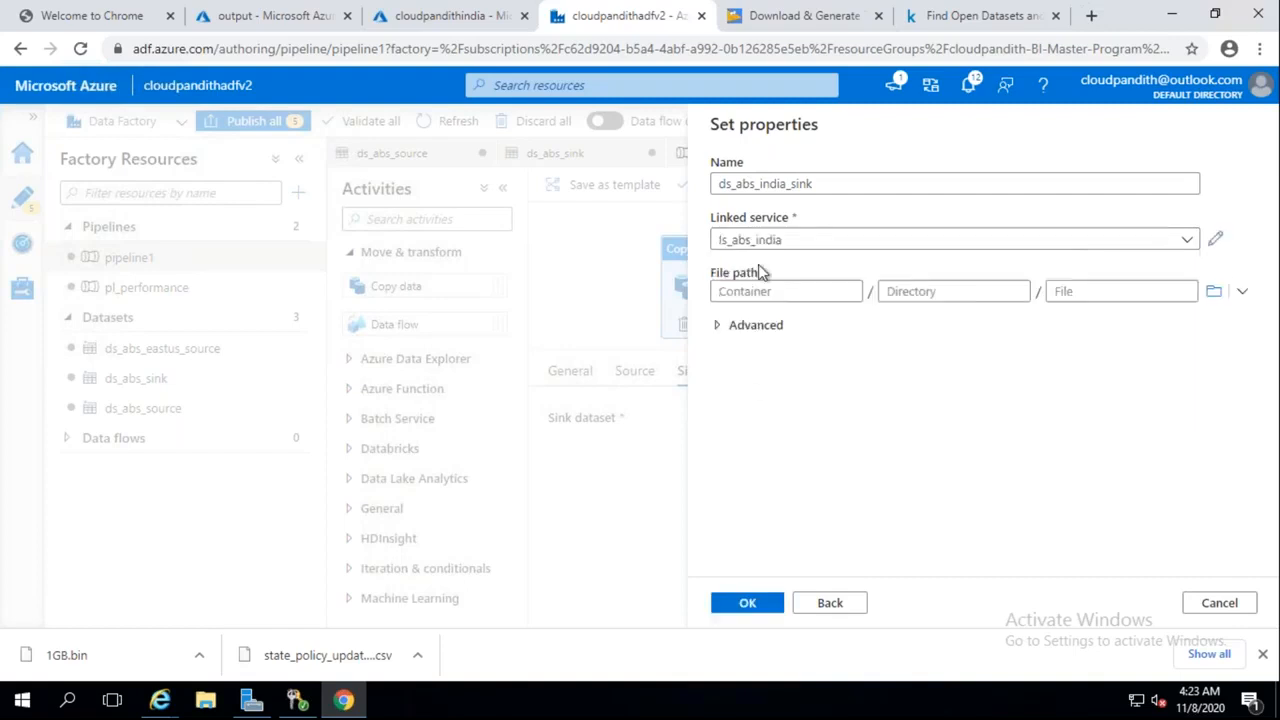
{"action": "left_click", "coordinate": [1213, 291]}
{"action": "left_click", "coordinate": [872, 238]}
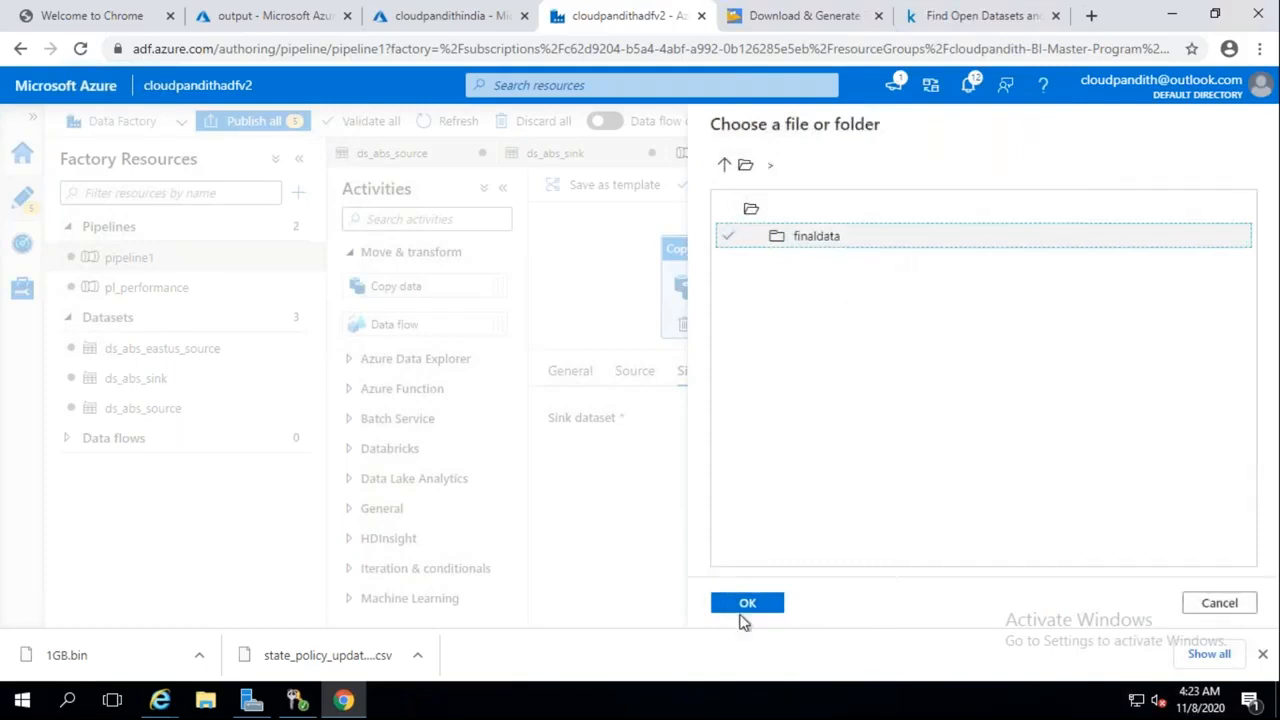
{"action": "left_click", "coordinate": [752, 603]}
{"action": "left_click", "coordinate": [752, 603]}
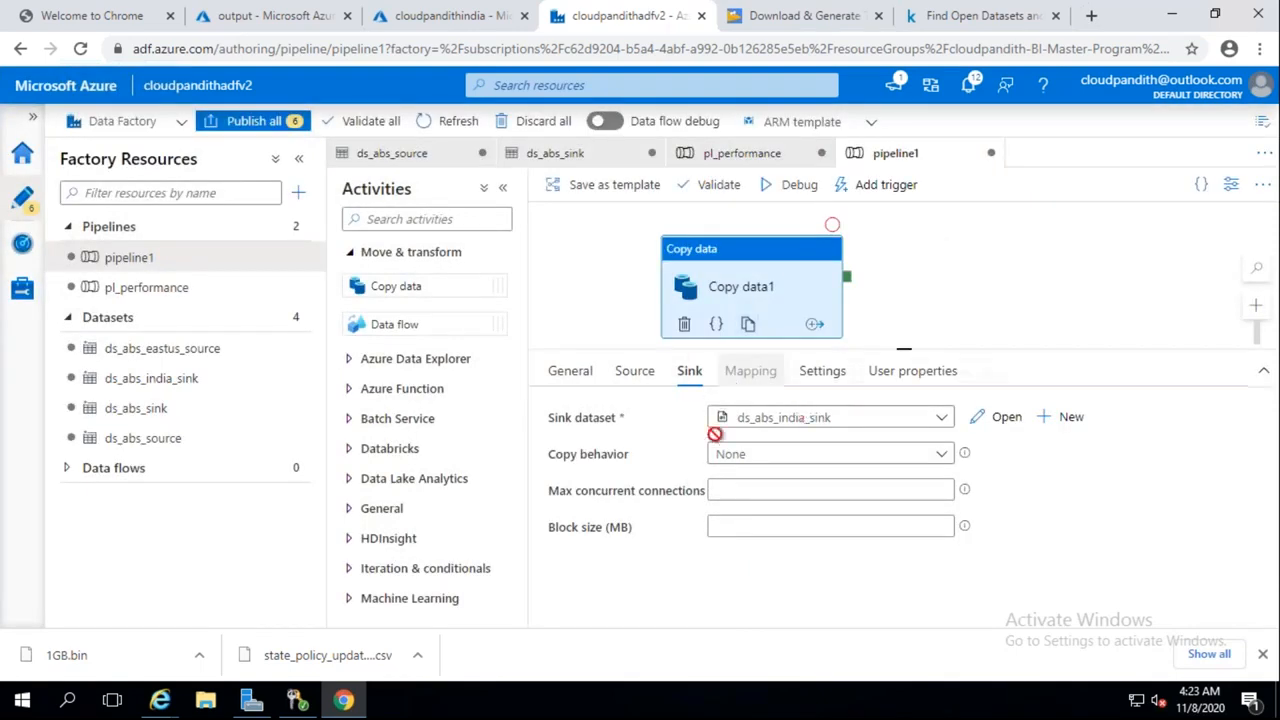
Make the source read a wildcard file path with file name *
{"action": "left_click", "coordinate": [638, 374]}
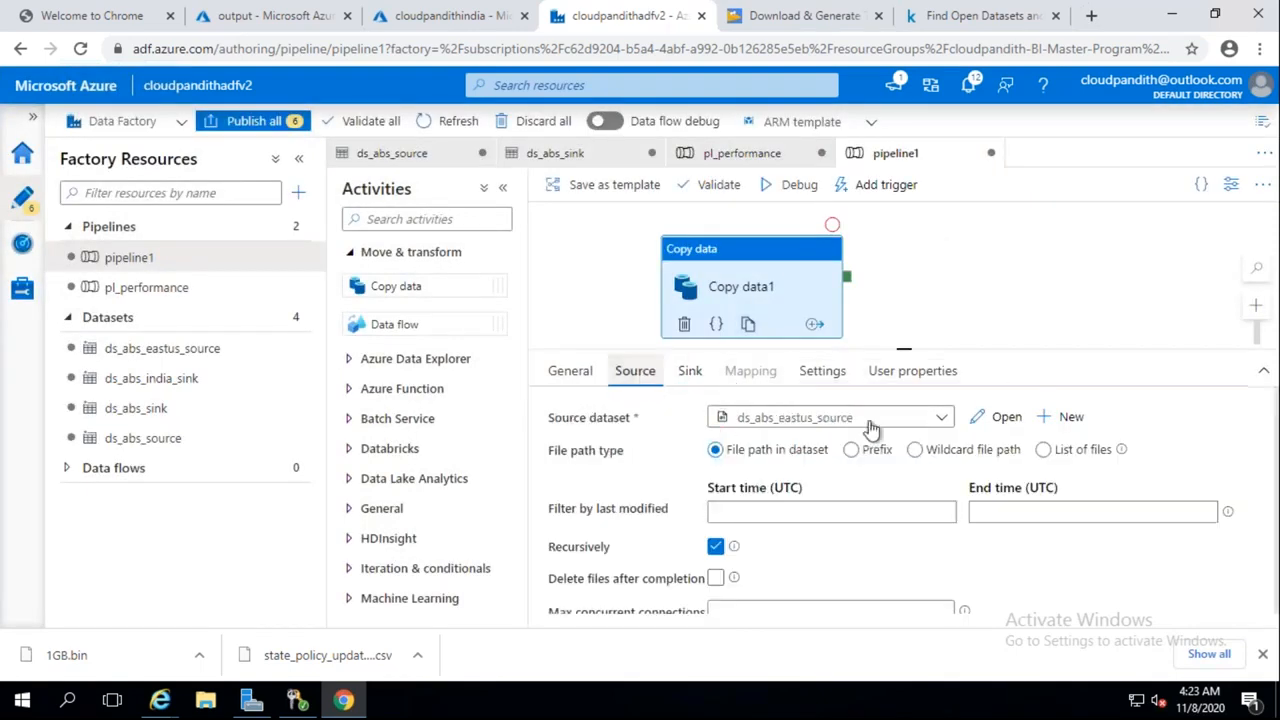
{"action": "left_click", "coordinate": [914, 449]}
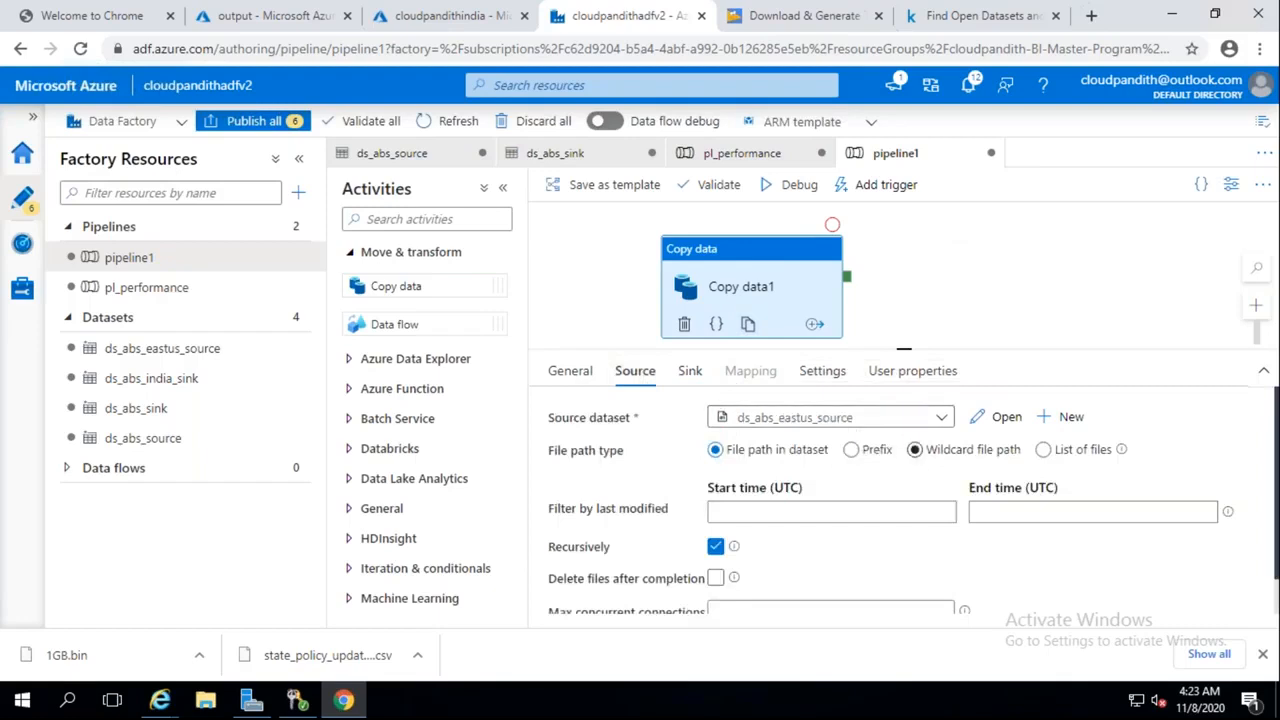
{"action": "left_click", "coordinate": [1028, 492]}
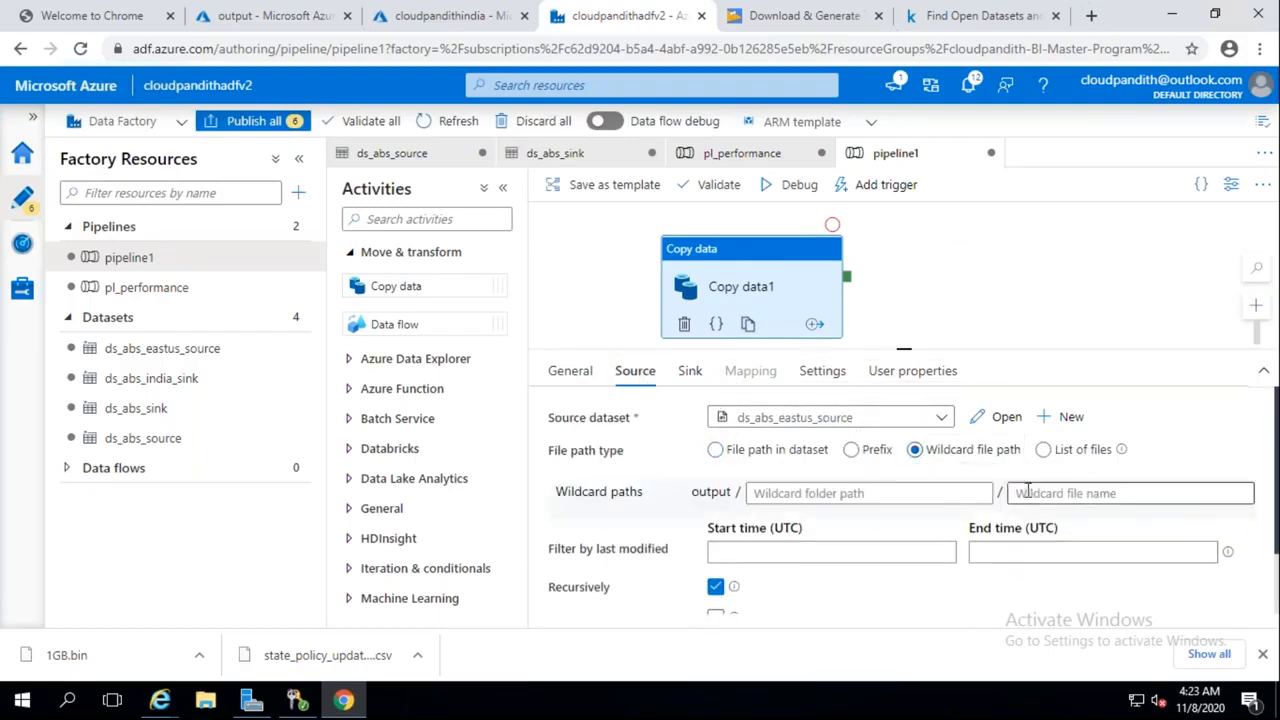
{"action": "type", "text": "*"}
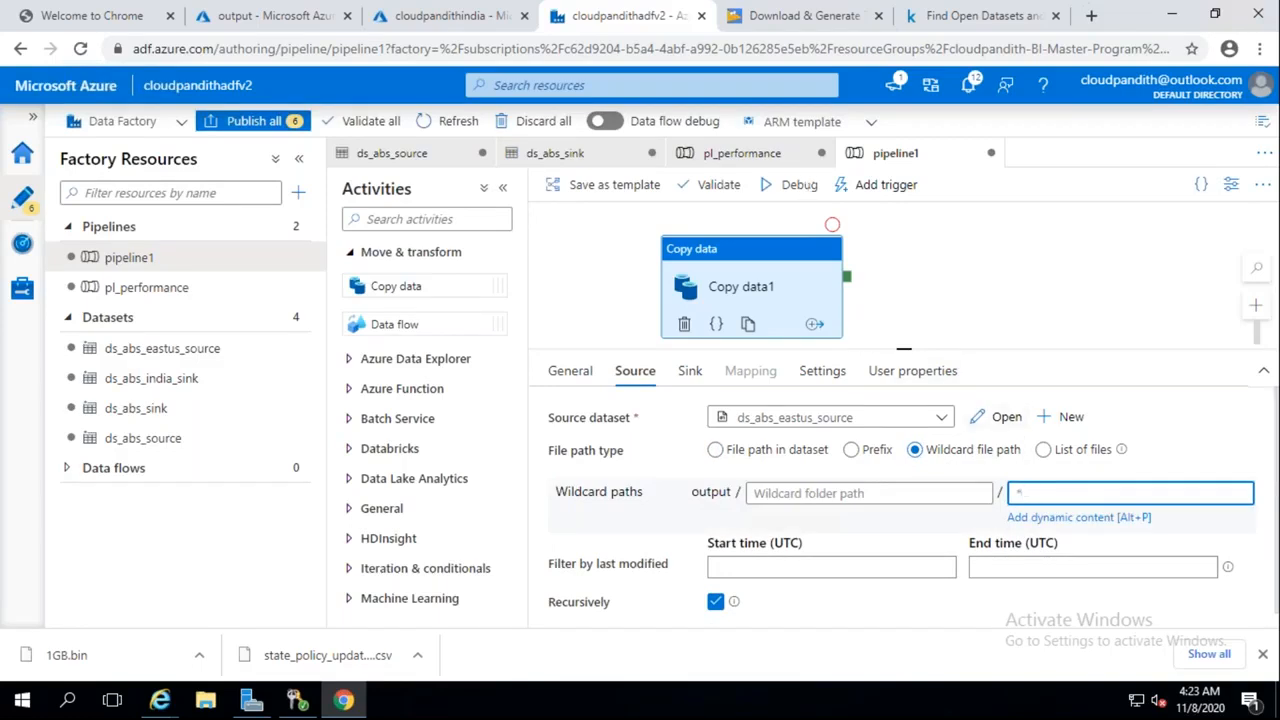
Start a pipeline1 debug run and refresh its status
{"action": "left_click", "coordinate": [798, 185]}
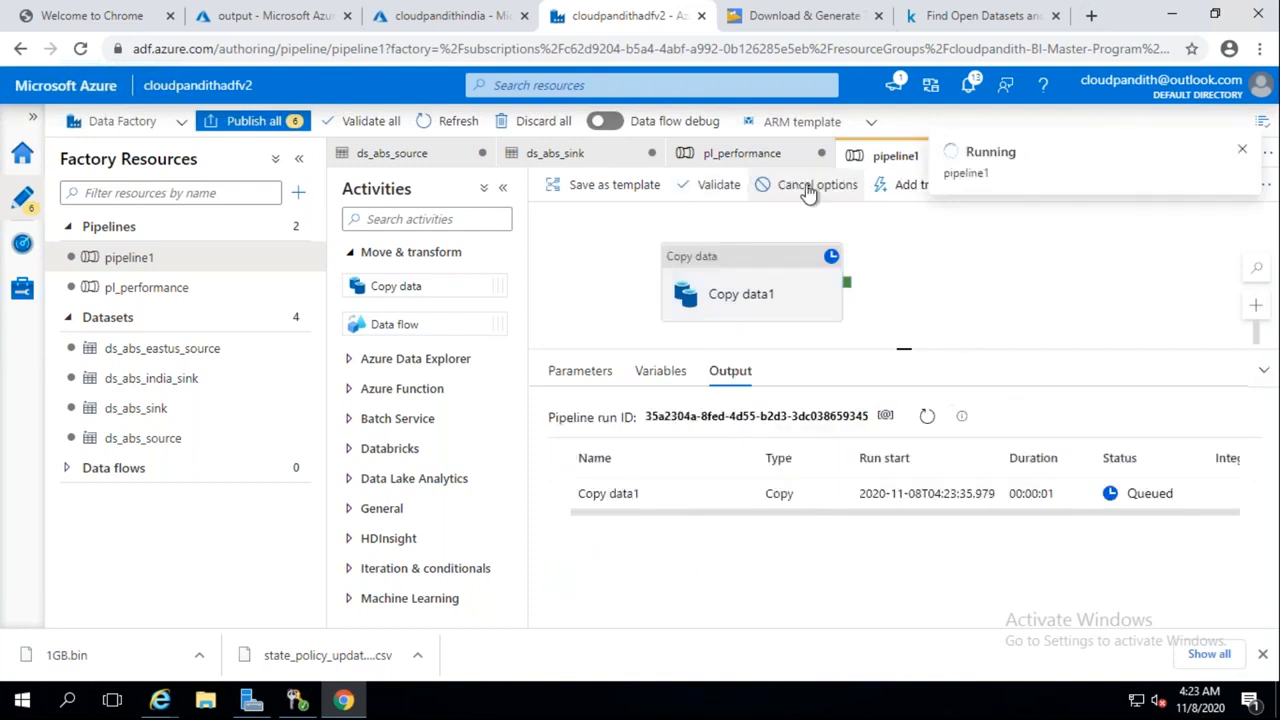
{"action": "left_click", "coordinate": [926, 418]}
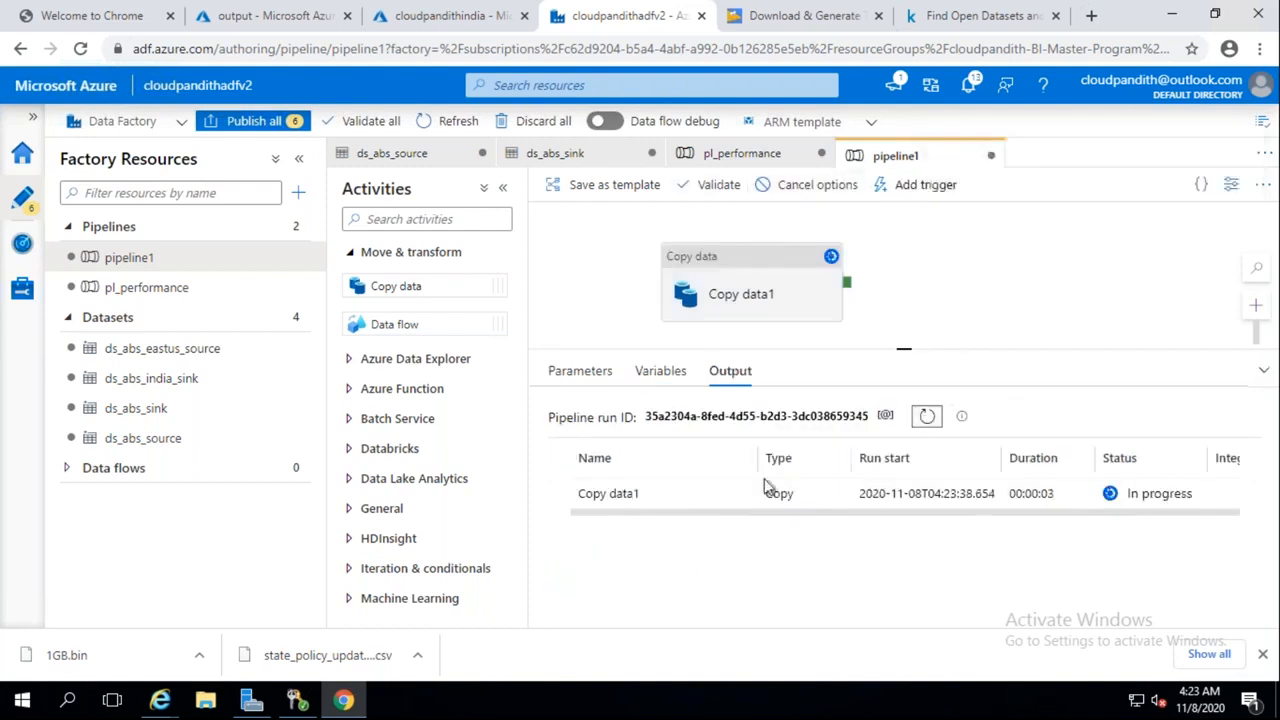
{"action": "left_click", "coordinate": [738, 496]}
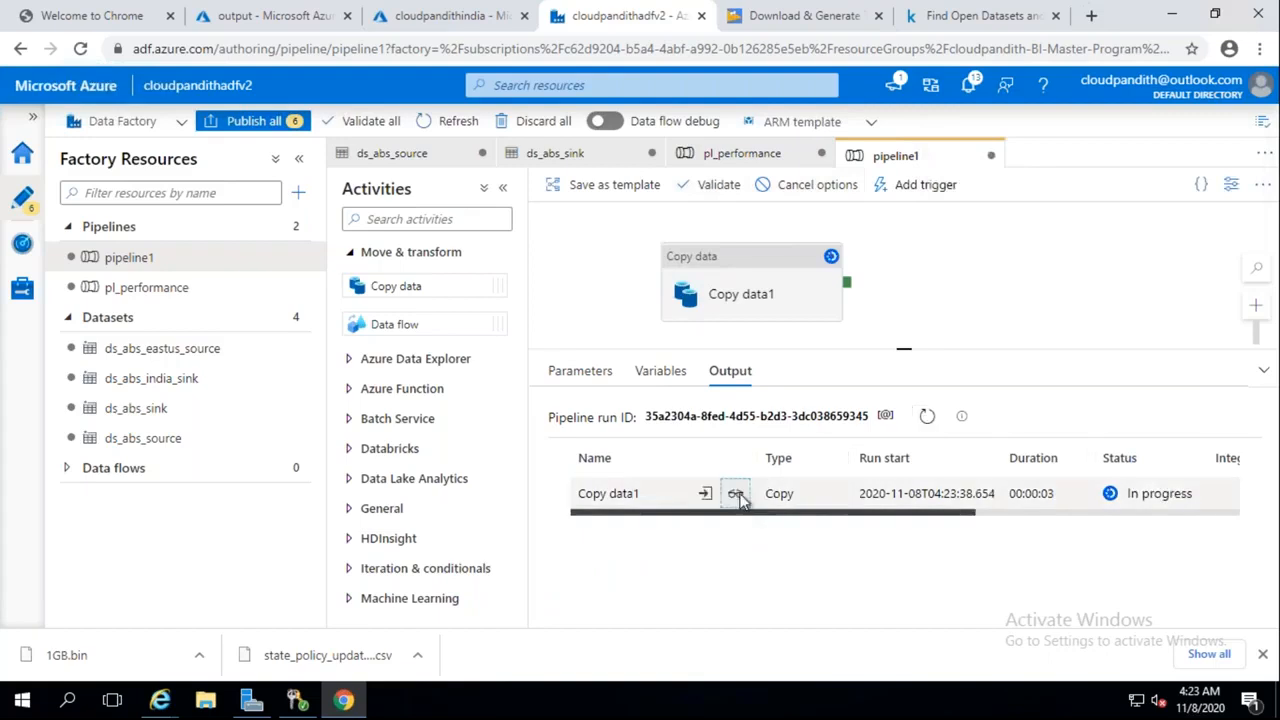
Open Copy data1's run details and refresh until complete, noting the 8 DIUs used
{"action": "left_click", "coordinate": [738, 496]}
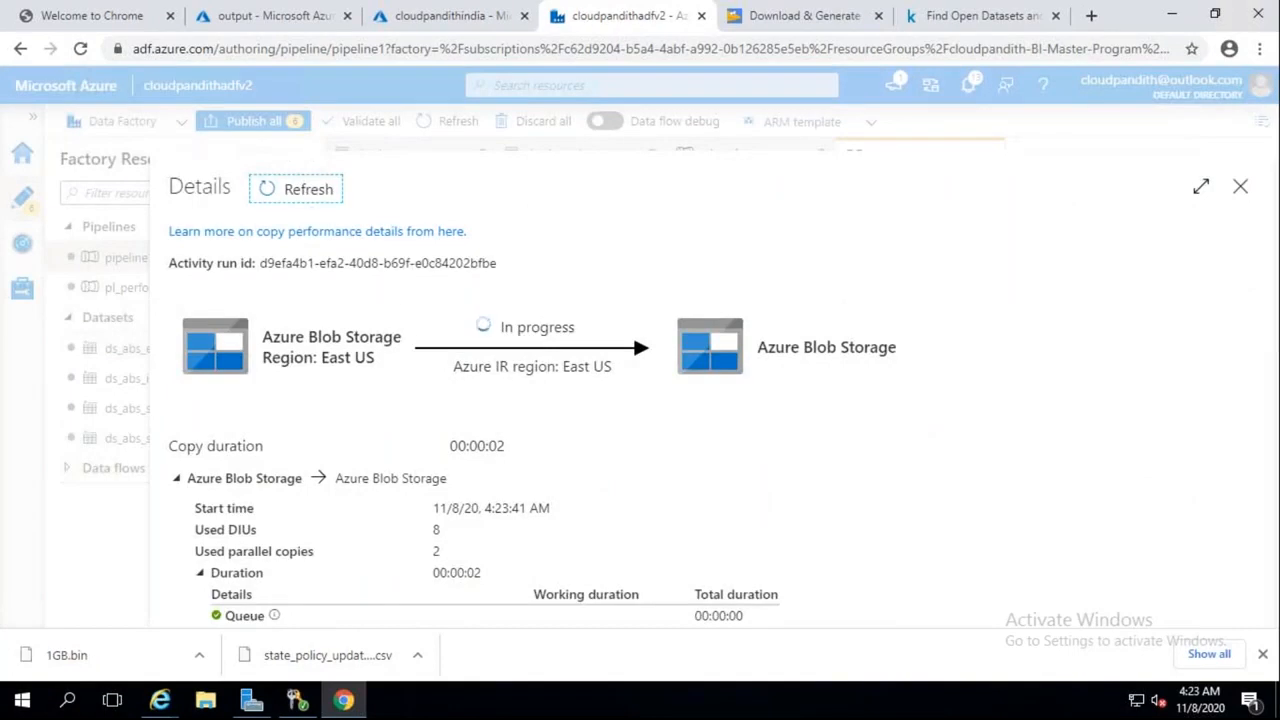
{"action": "left_click", "coordinate": [314, 201]}
{"action": "left_click", "coordinate": [315, 202]}
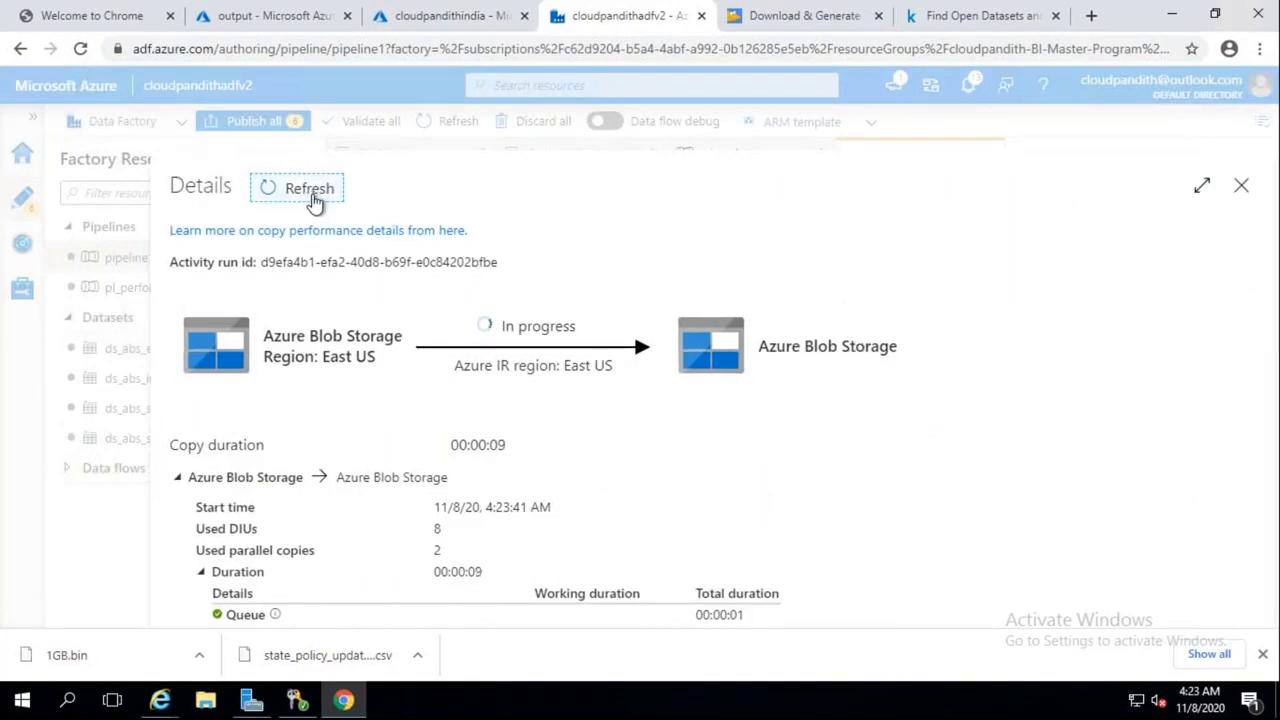
{"action": "left_click", "coordinate": [314, 201]}
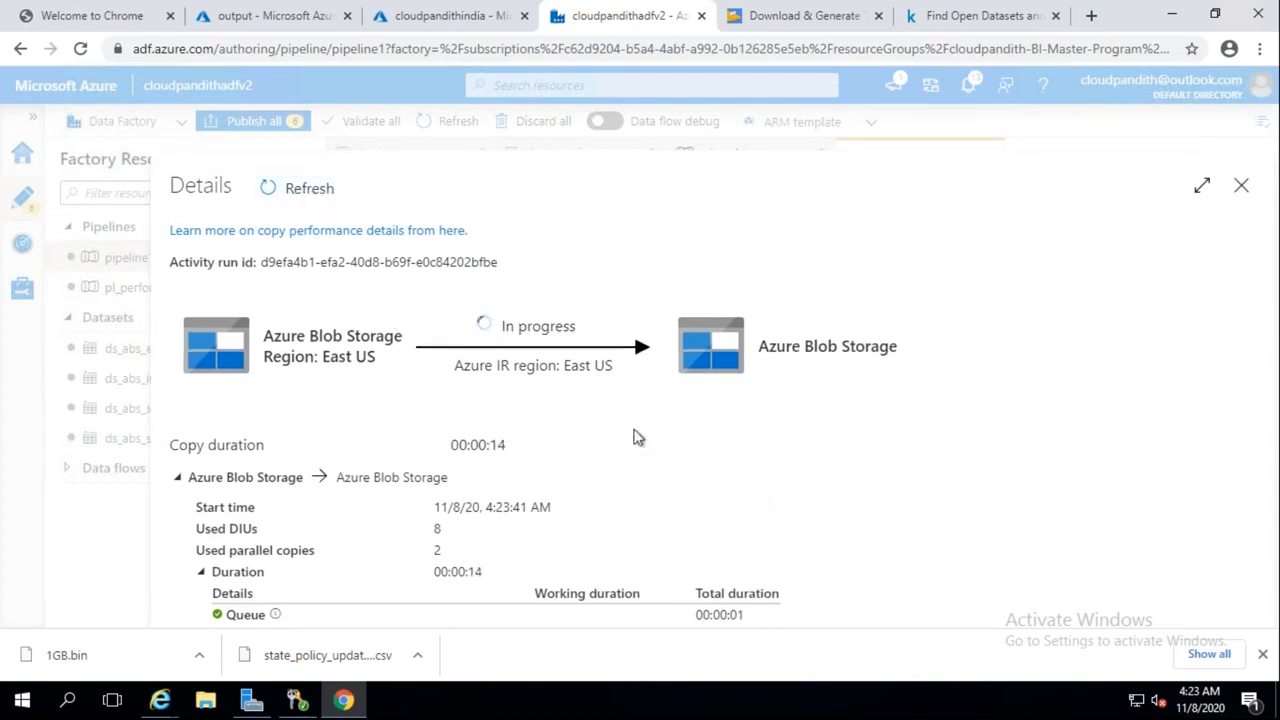
{"action": "left_click", "coordinate": [320, 196]}
{"action": "double_click", "coordinate": [441, 530]}
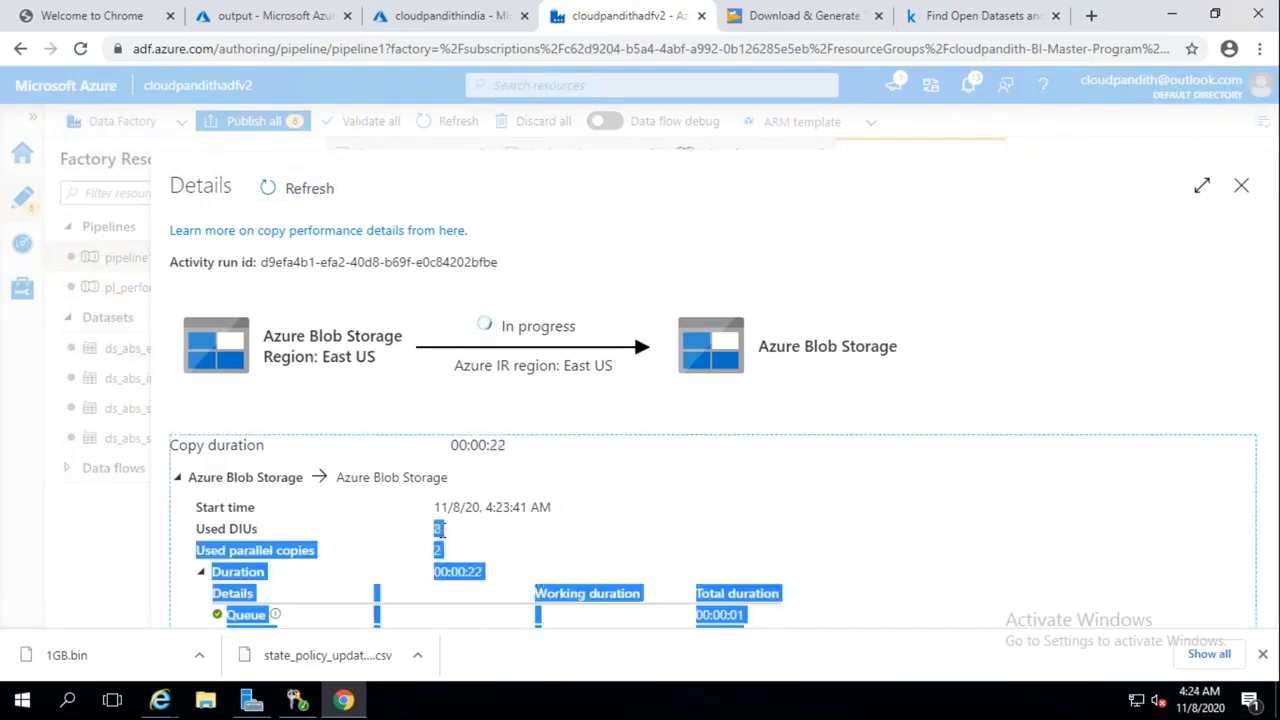
{"action": "left_click_drag", "start_coordinate": [480, 555], "coordinate": [437, 528]}
{"action": "left_click", "coordinate": [427, 449]}
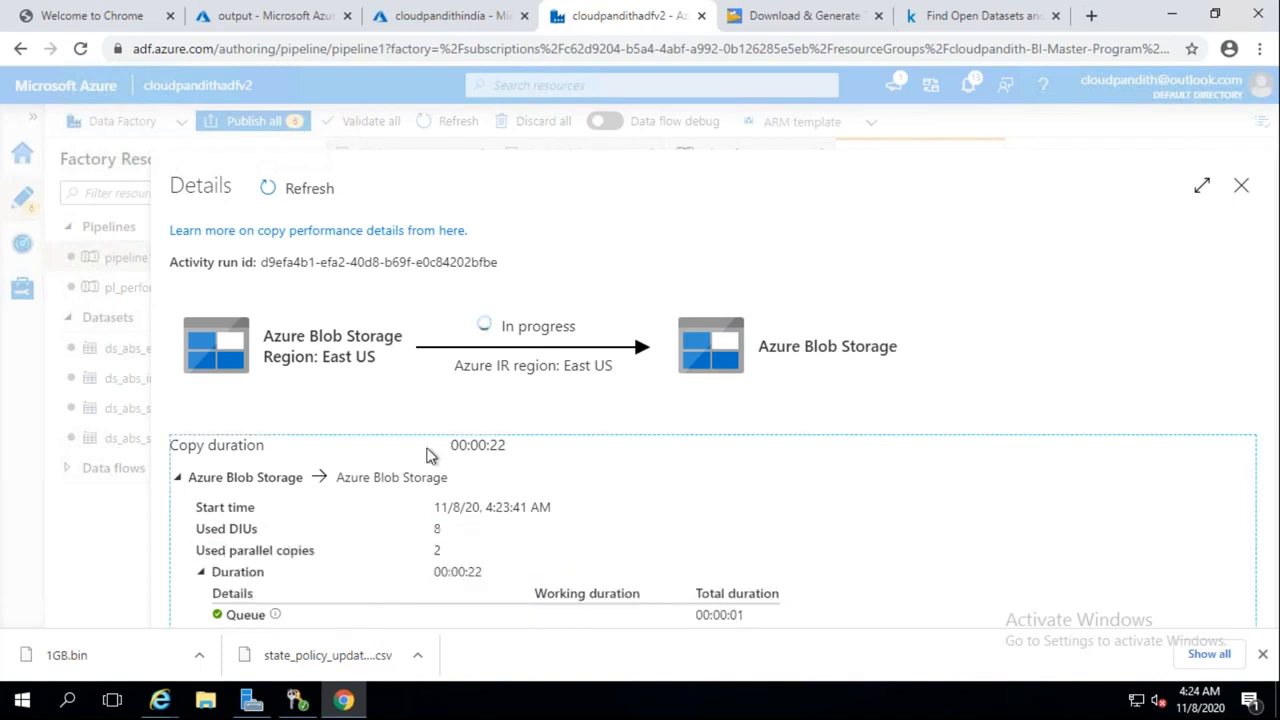
{"action": "left_click", "coordinate": [318, 189]}
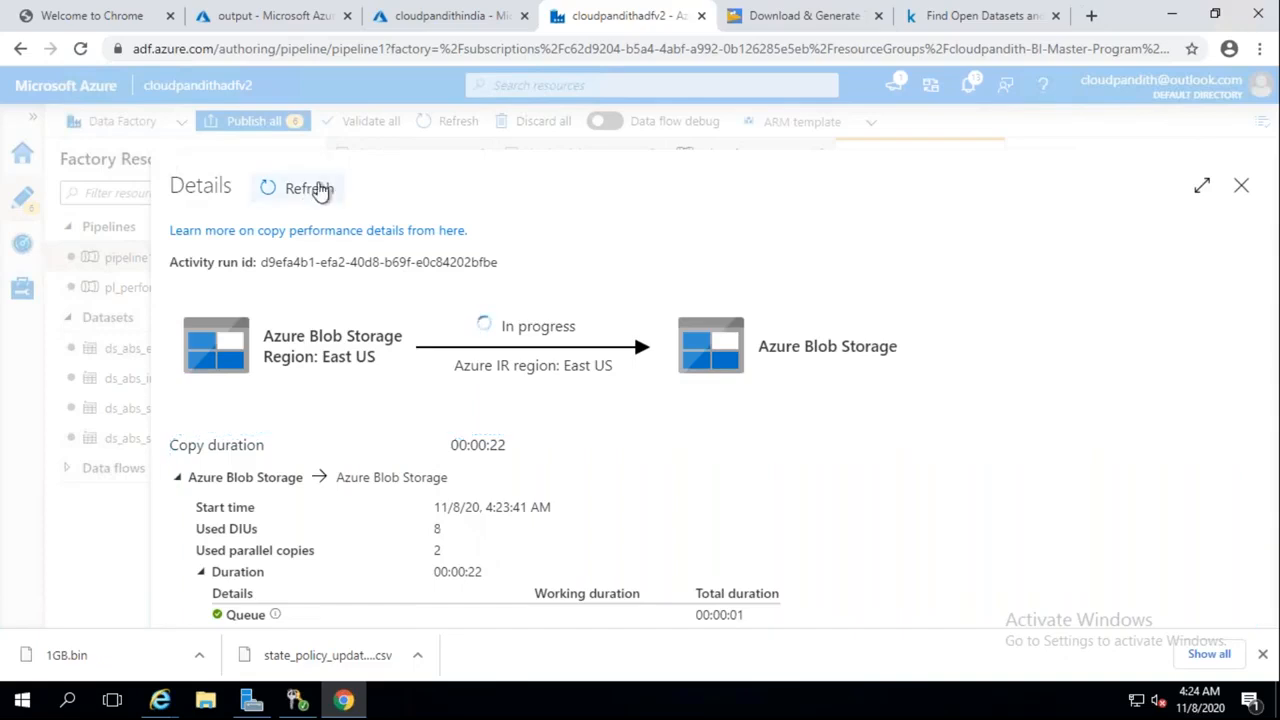
Review the source and sink stores, files read, and data read and written values
{"action": "left_click", "coordinate": [345, 362]}
{"action": "left_click_drag", "start_coordinate": [318, 359], "coordinate": [367, 358]}
{"action": "left_click_drag", "start_coordinate": [855, 347], "coordinate": [889, 347]}
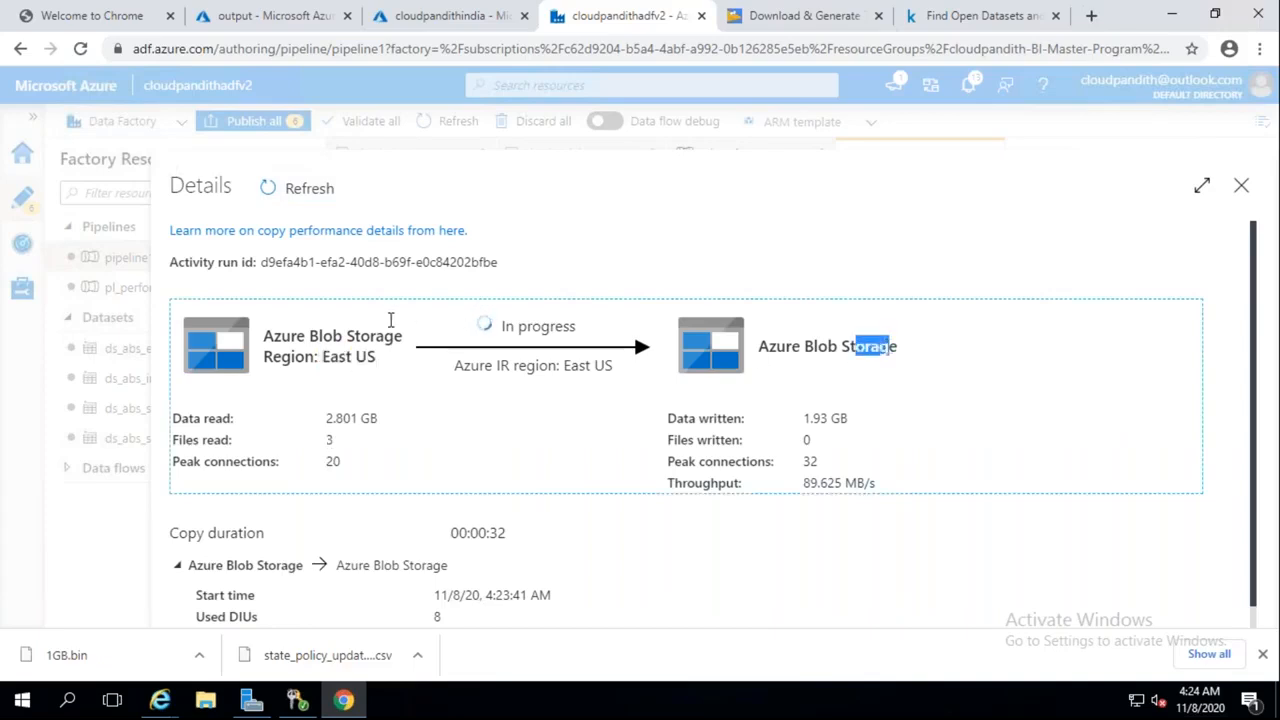
{"action": "left_click", "coordinate": [328, 421]}
{"action": "left_click_drag", "start_coordinate": [326, 431], "coordinate": [459, 461]}
{"action": "left_click", "coordinate": [332, 420]}
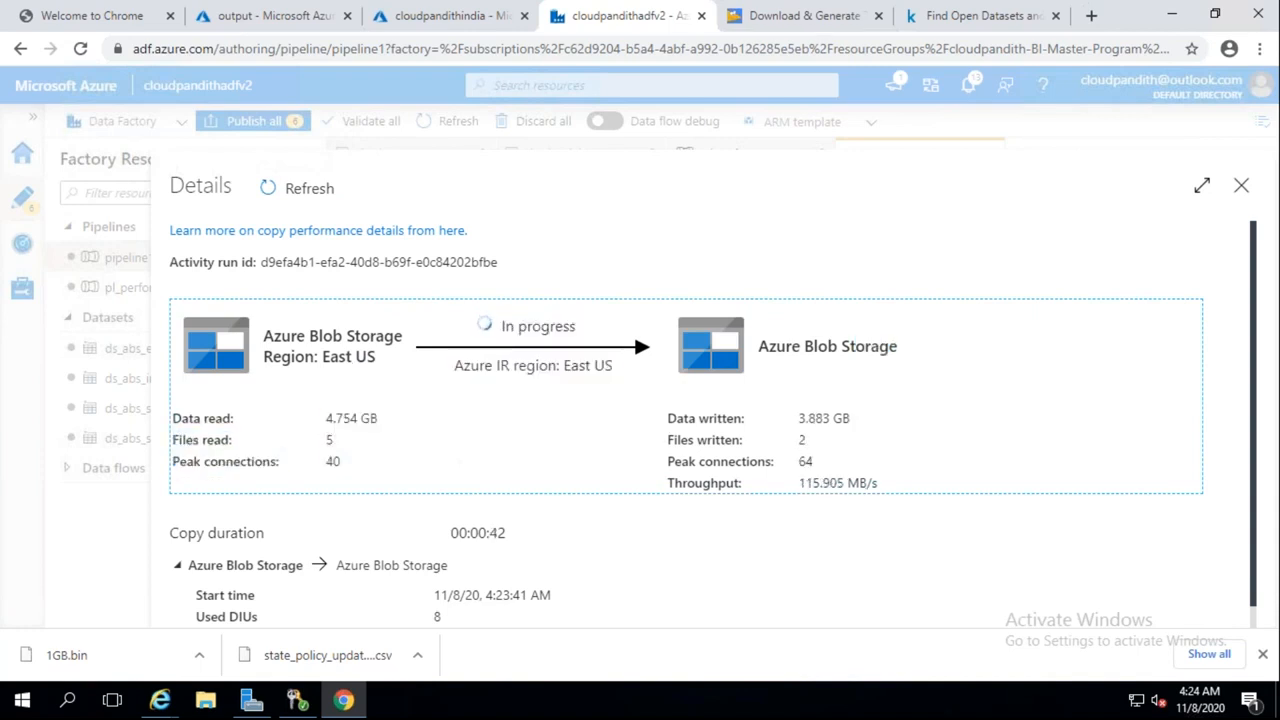
{"action": "left_click_drag", "start_coordinate": [326, 419], "coordinate": [380, 419]}
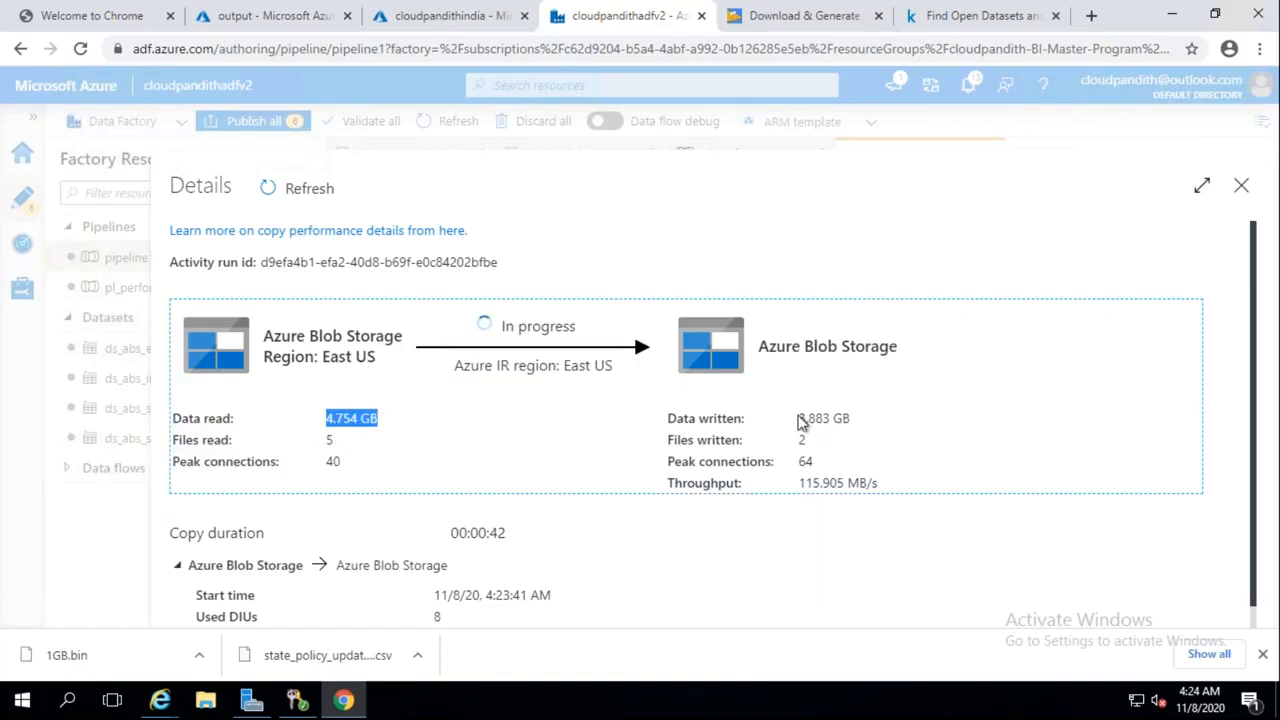
{"action": "left_click_drag", "start_coordinate": [798, 419], "coordinate": [809, 448]}
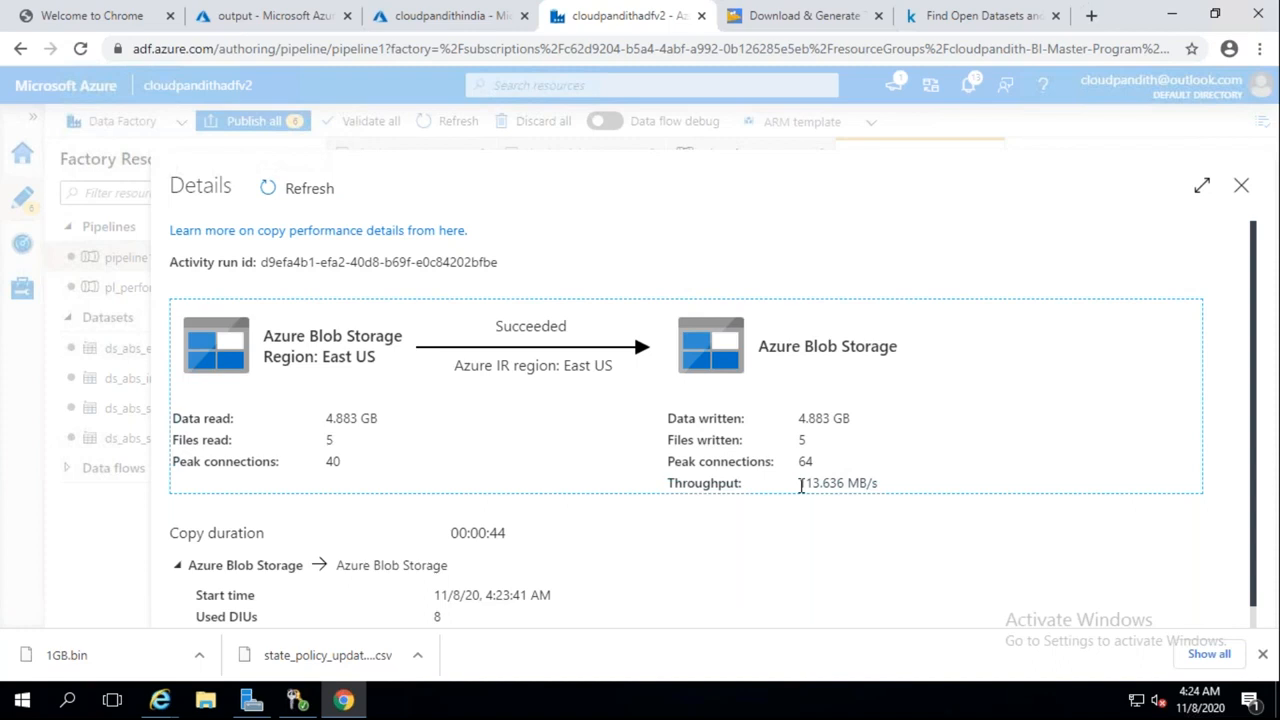
Review the 113.636 MB/s throughput, copy duration and 8 used DIUs full-window, then close the details
{"action": "left_click_drag", "start_coordinate": [799, 484], "coordinate": [884, 489]}
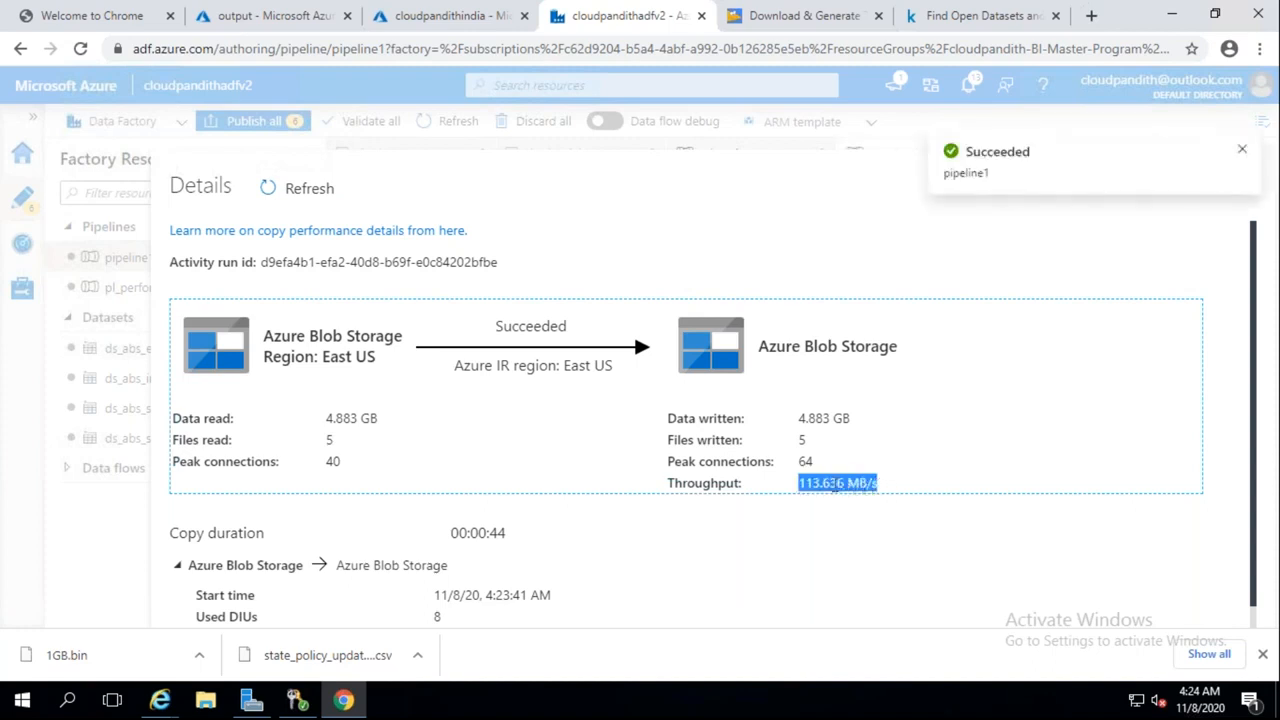
{"action": "left_click", "coordinate": [870, 512]}
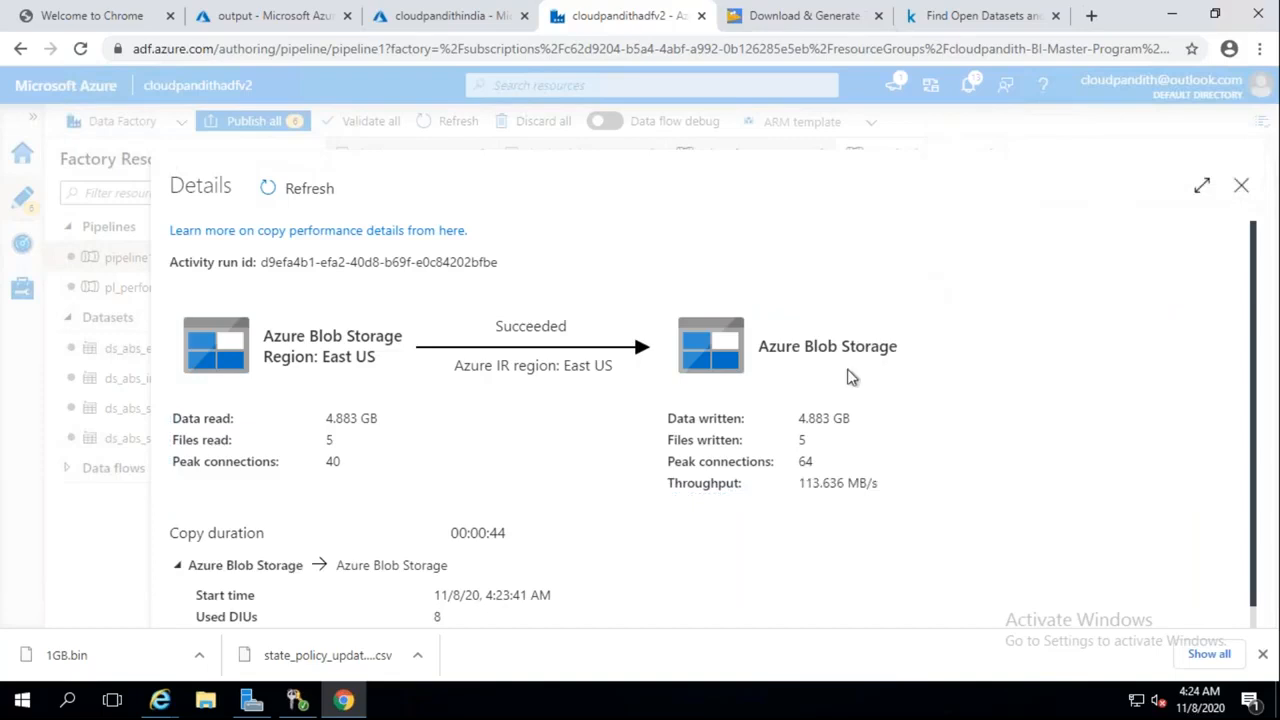
{"action": "left_click", "coordinate": [1203, 192]}
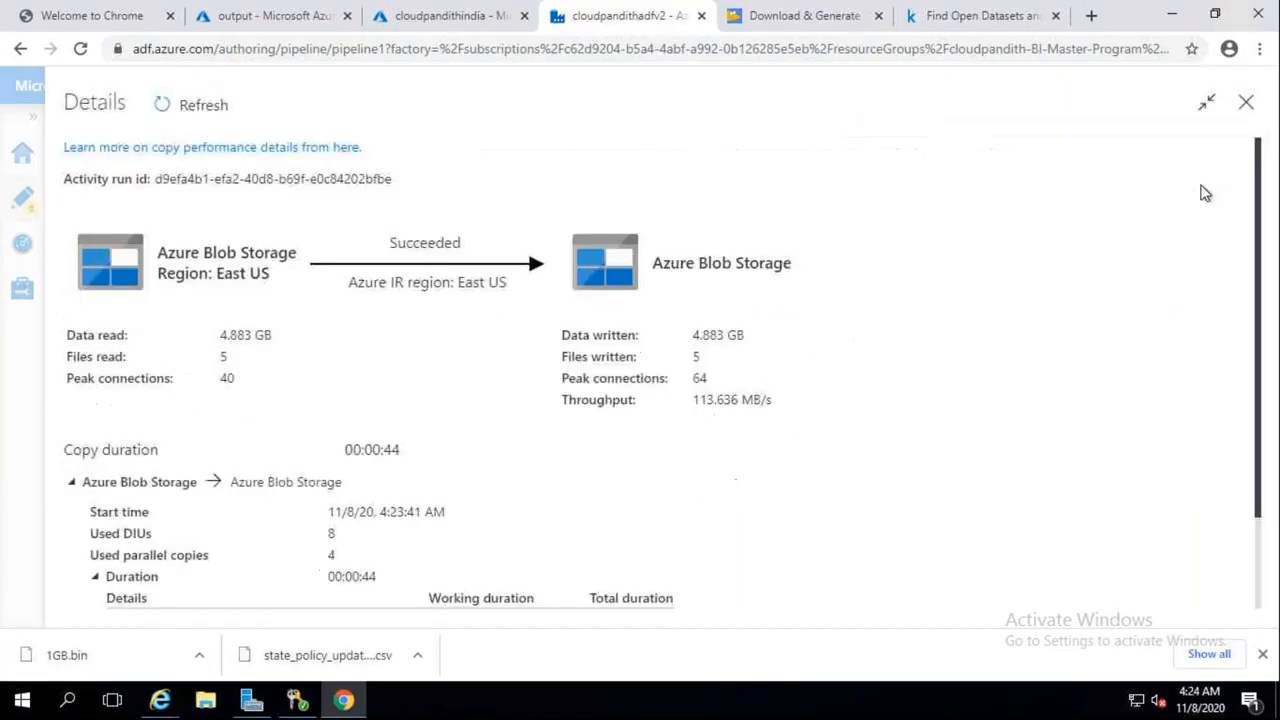
{"action": "double_click", "coordinate": [402, 450]}
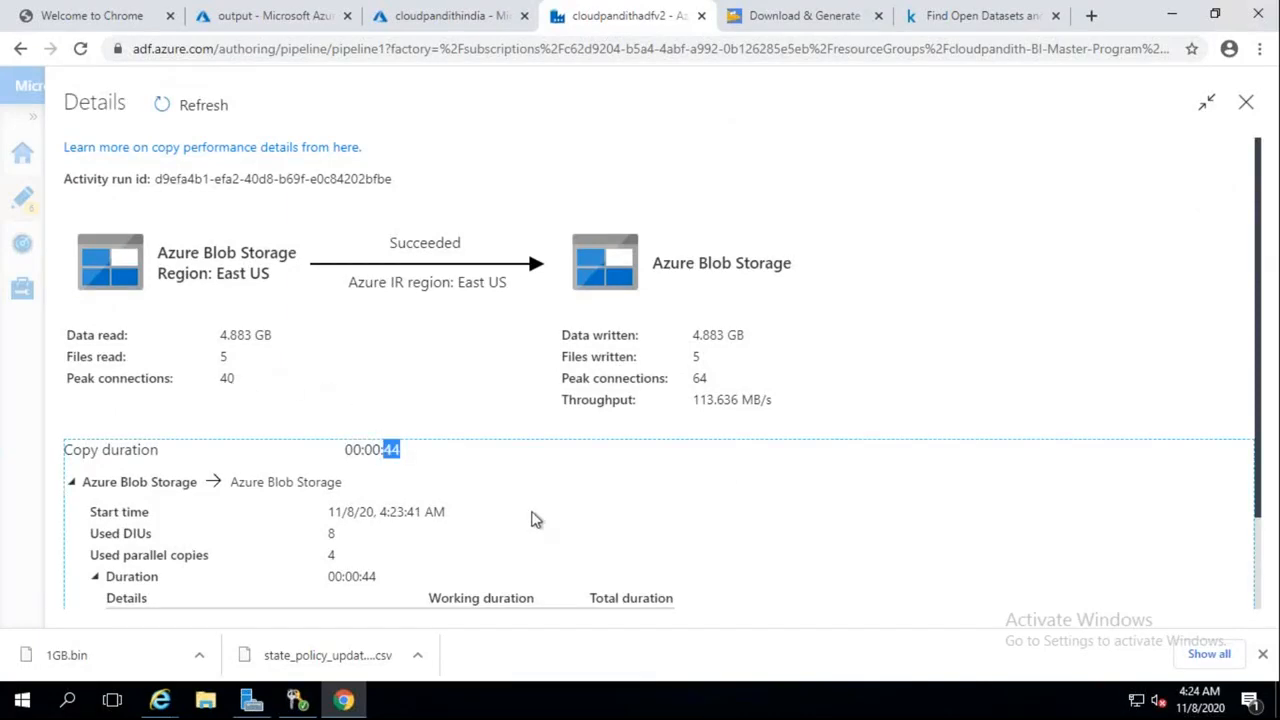
{"action": "left_click", "coordinate": [482, 495]}
{"action": "double_click", "coordinate": [331, 536]}
{"action": "left_click", "coordinate": [1246, 106]}
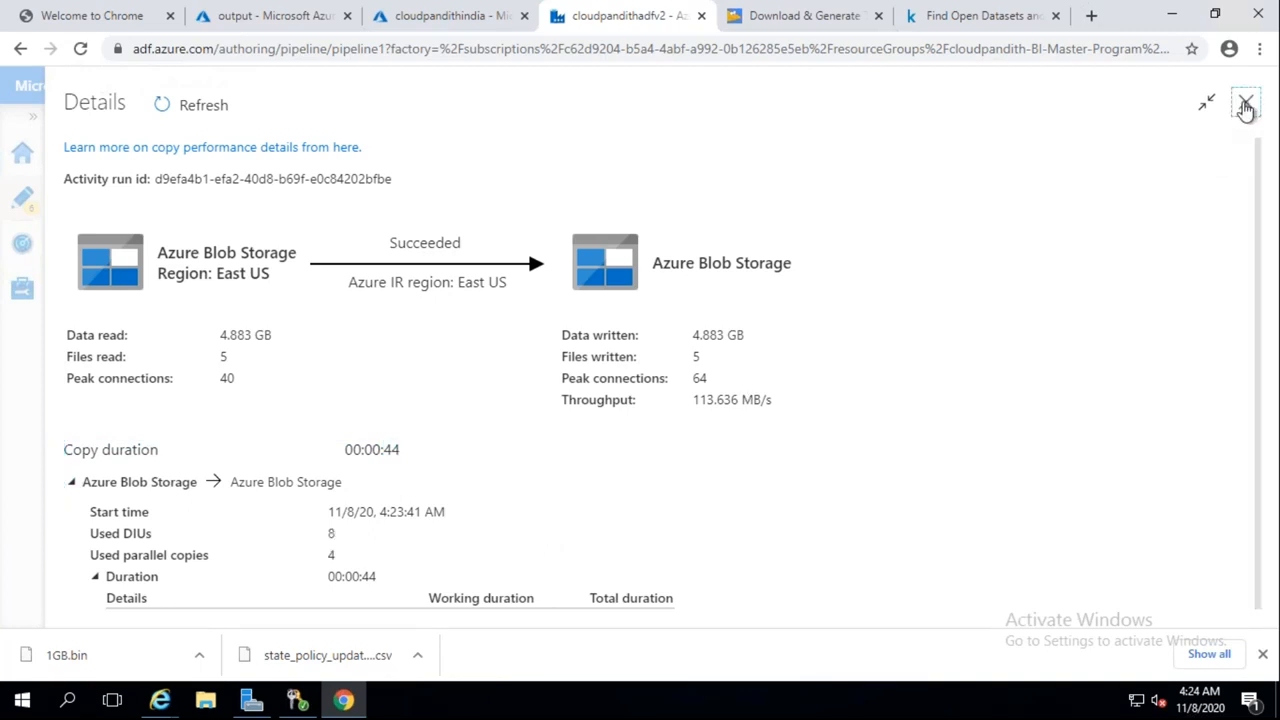
{"action": "left_click", "coordinate": [1245, 107]}
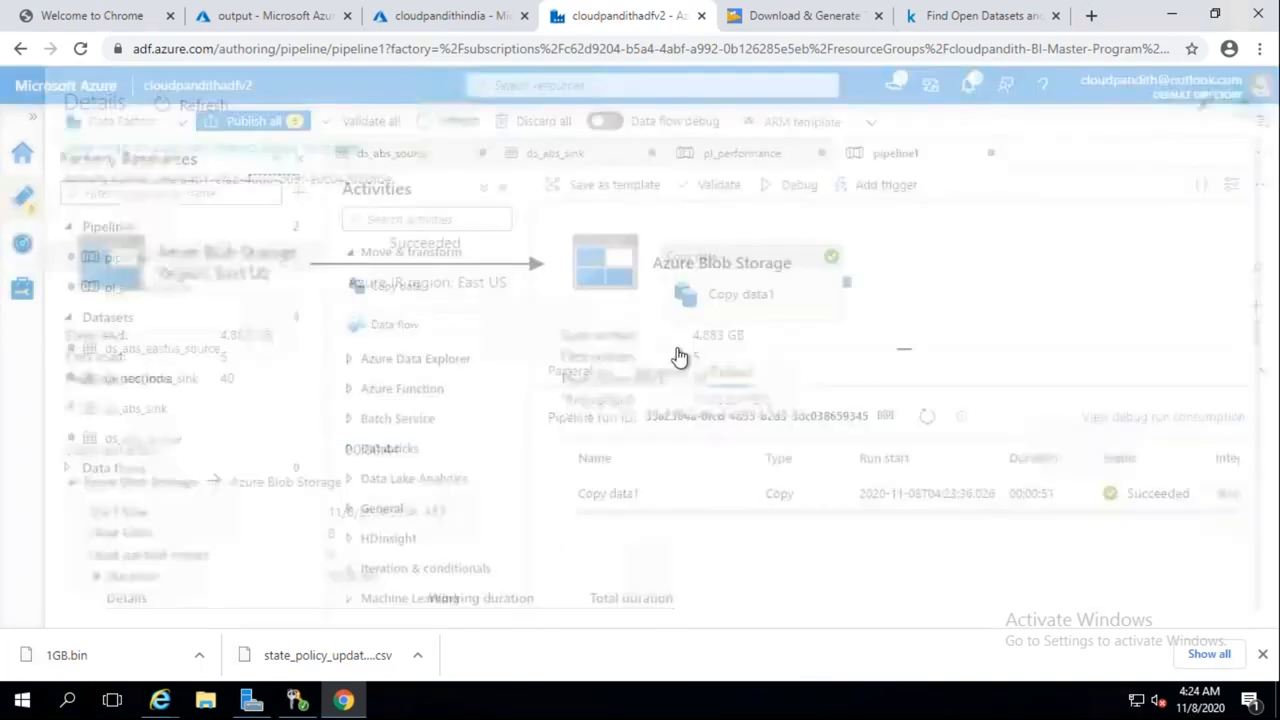
Set Copy data1's data integration units to 4 and start a pipeline1 debug run
{"action": "left_click", "coordinate": [760, 296]}
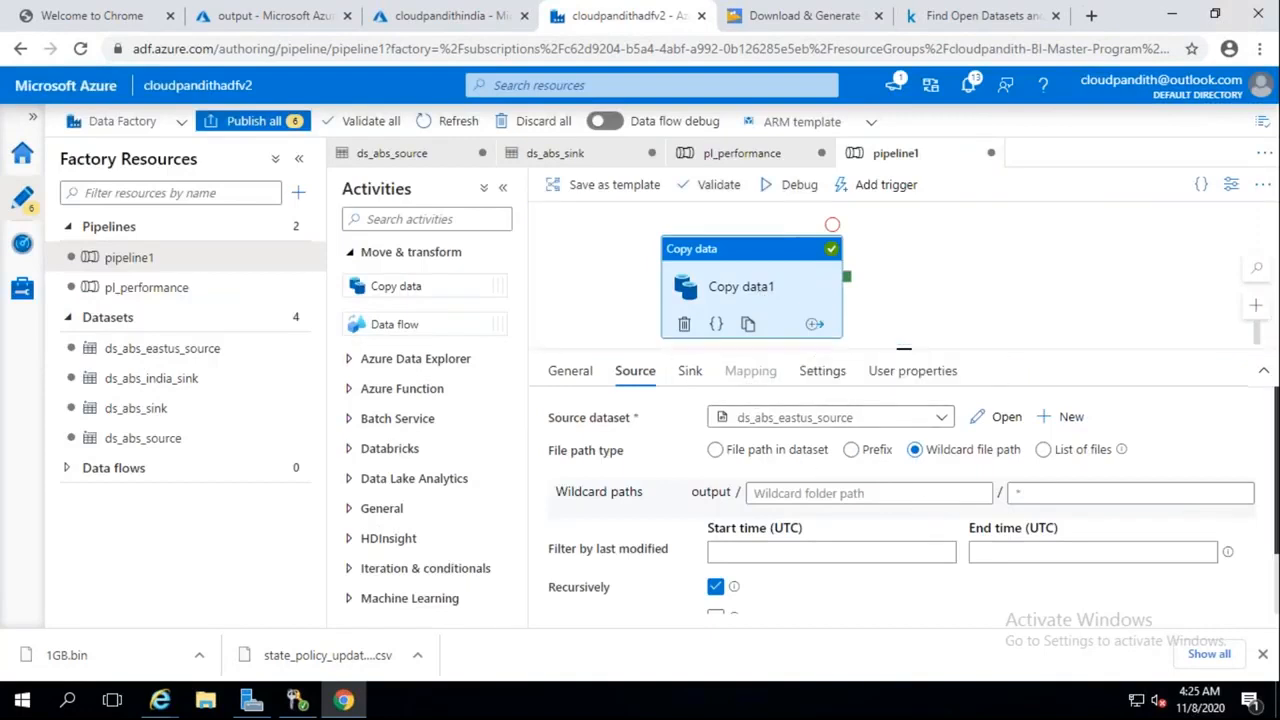
{"action": "left_click", "coordinate": [820, 378]}
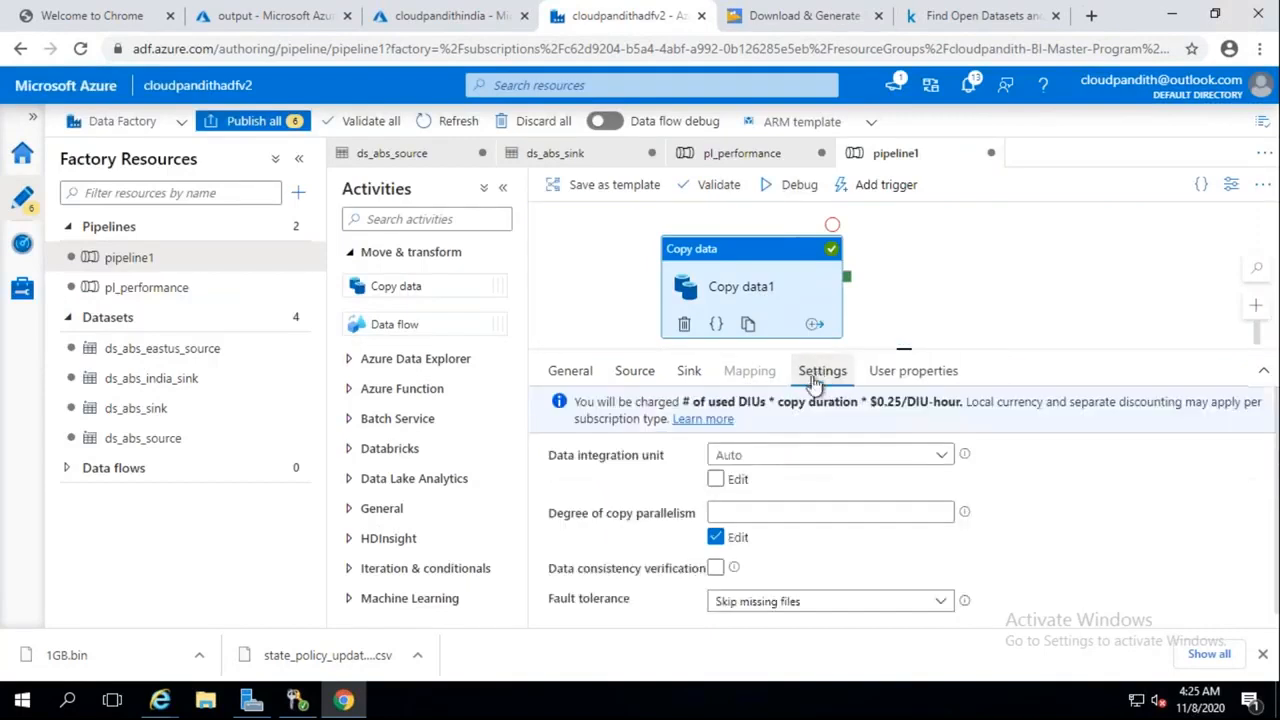
{"action": "left_click", "coordinate": [768, 458]}
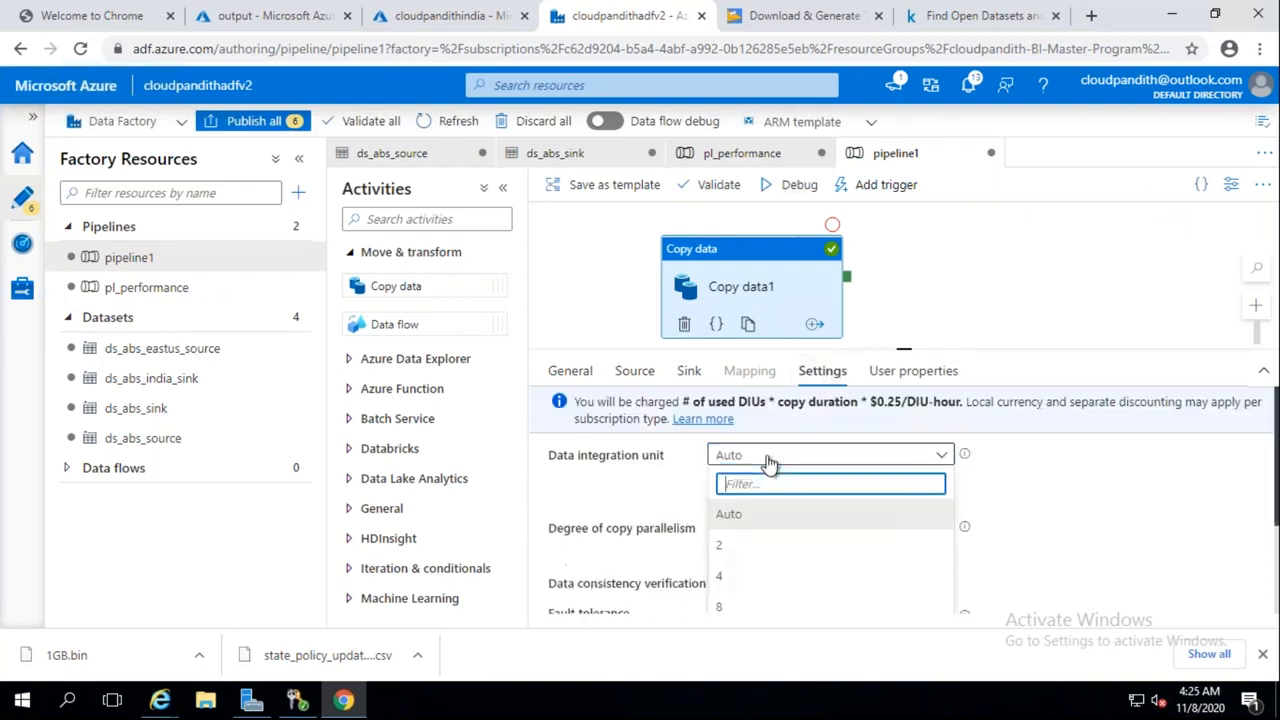
{"action": "left_click", "coordinate": [722, 583]}
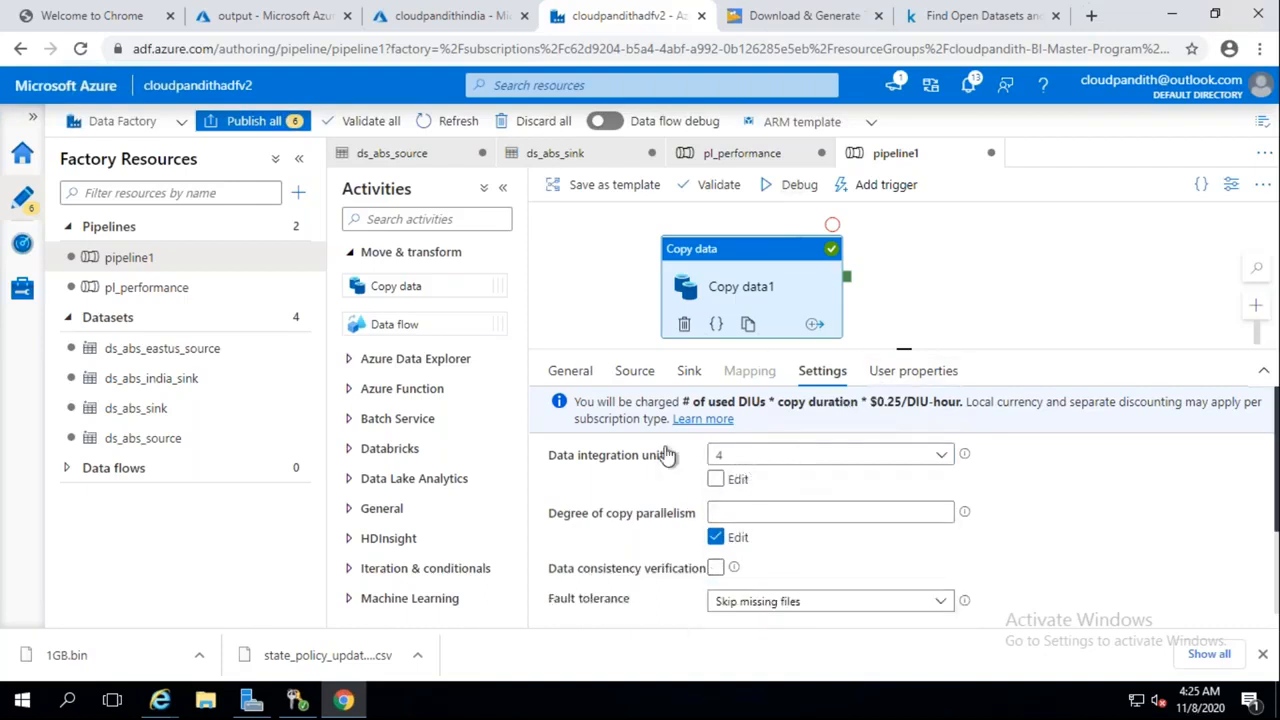
{"action": "left_click", "coordinate": [795, 184]}
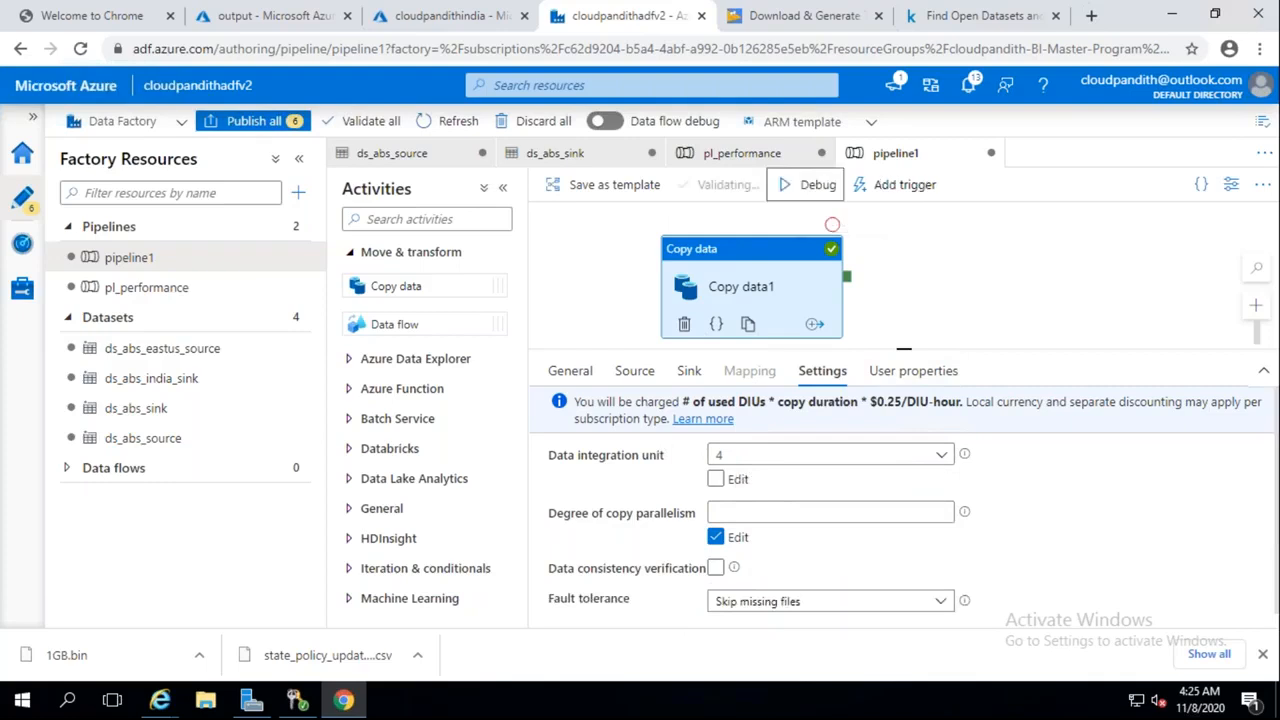
Refresh the pipeline1 debug output until Copy data1 moves from queued to in progress
{"action": "left_click", "coordinate": [921, 417]}
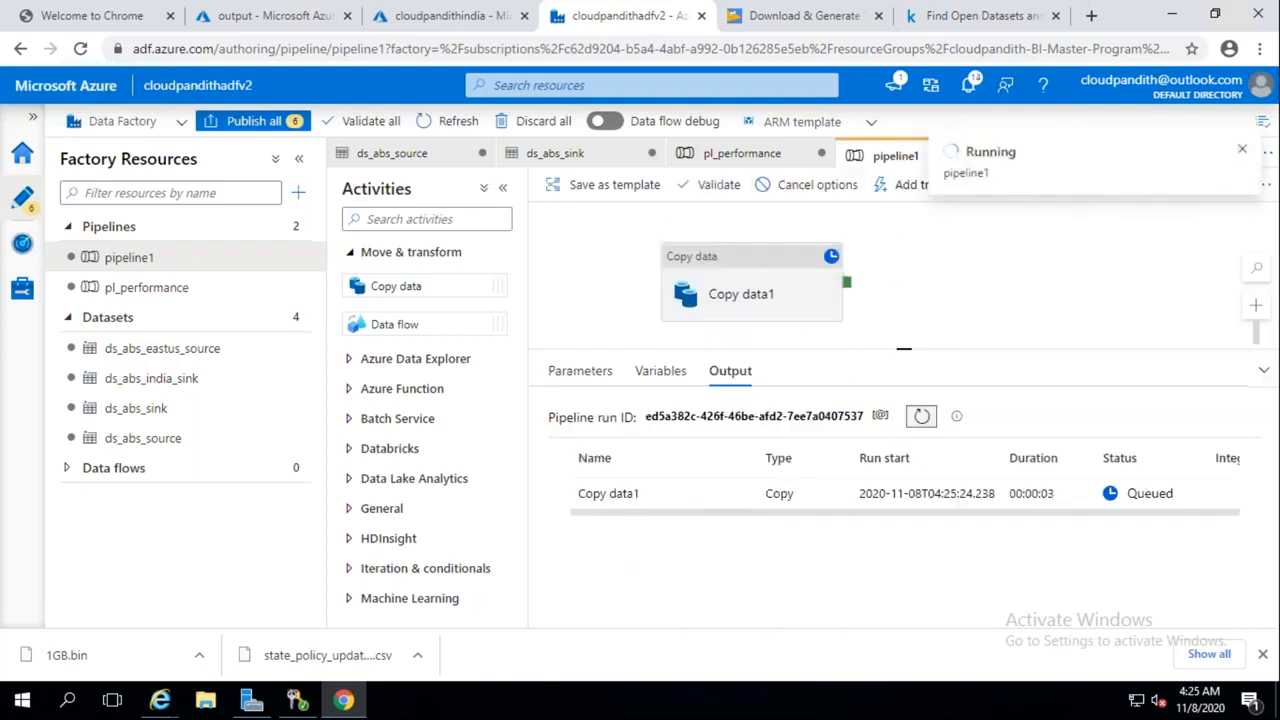
{"action": "left_click", "coordinate": [921, 421]}
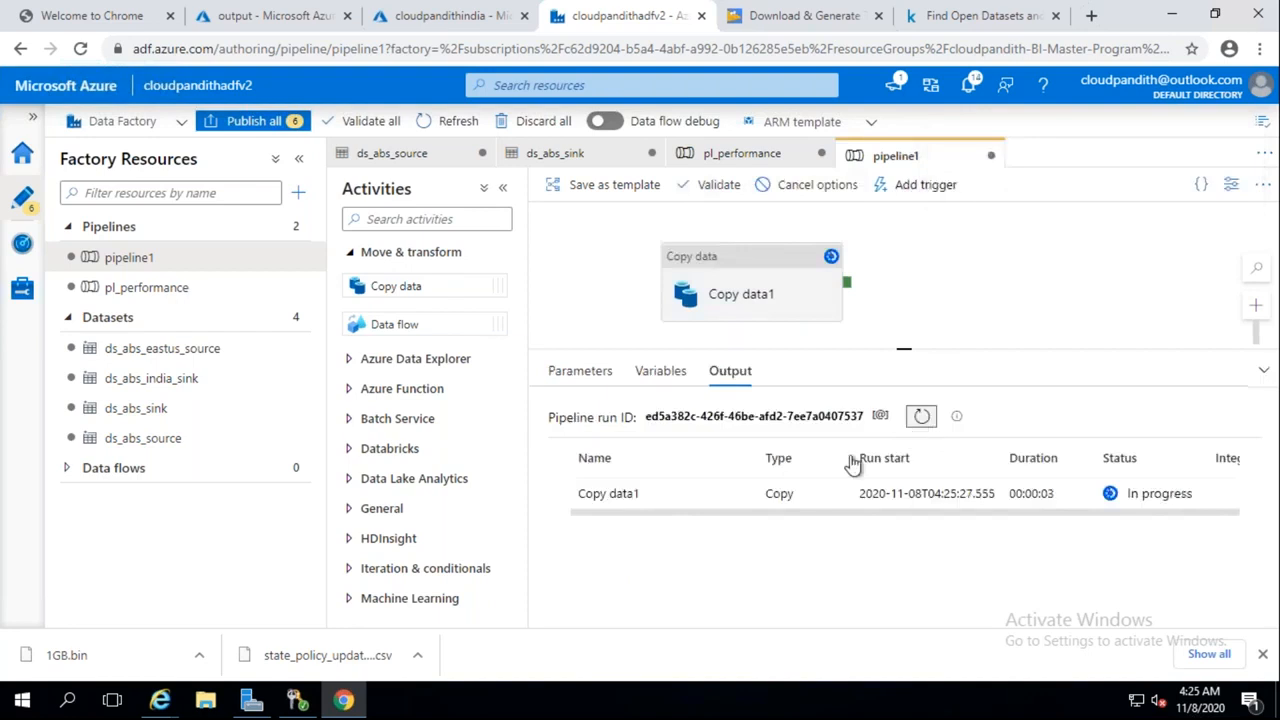
{"action": "mouse_move", "coordinate": [737, 496]}
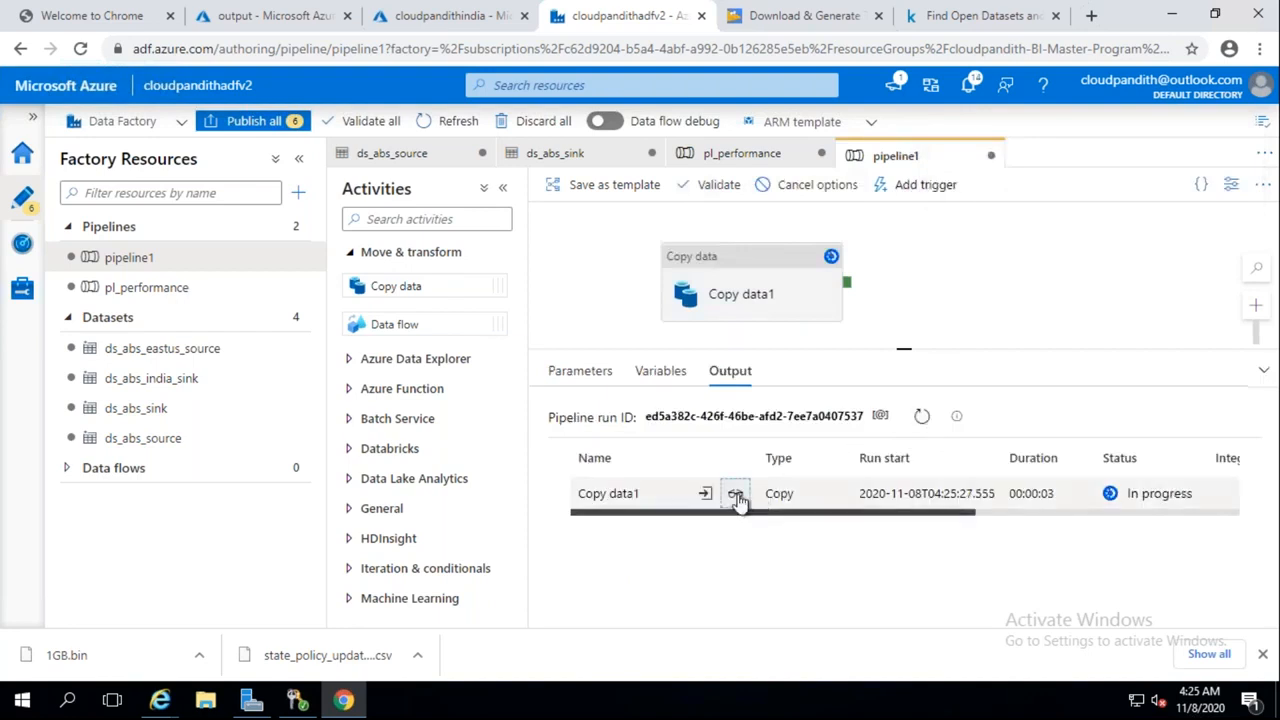
Open Copy data1's run details full-window and highlight the DIUs and parallel copies used
{"action": "left_click", "coordinate": [736, 495]}
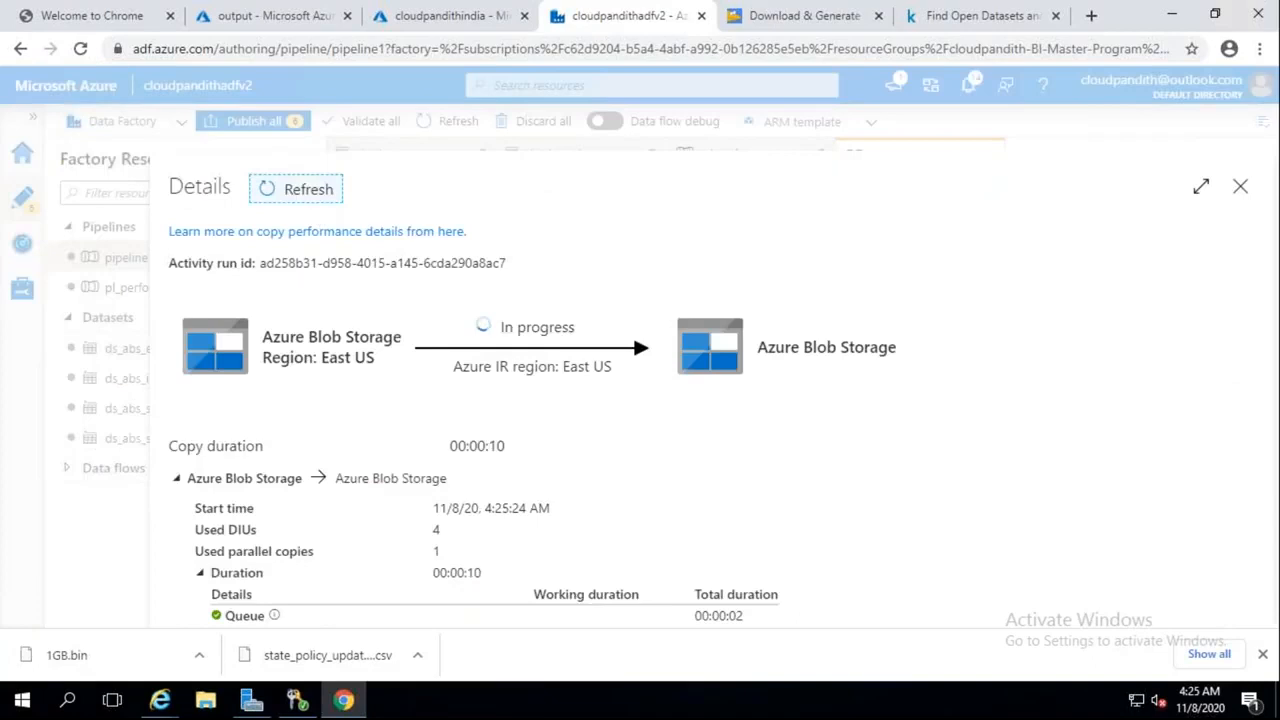
{"action": "left_click", "coordinate": [314, 206]}
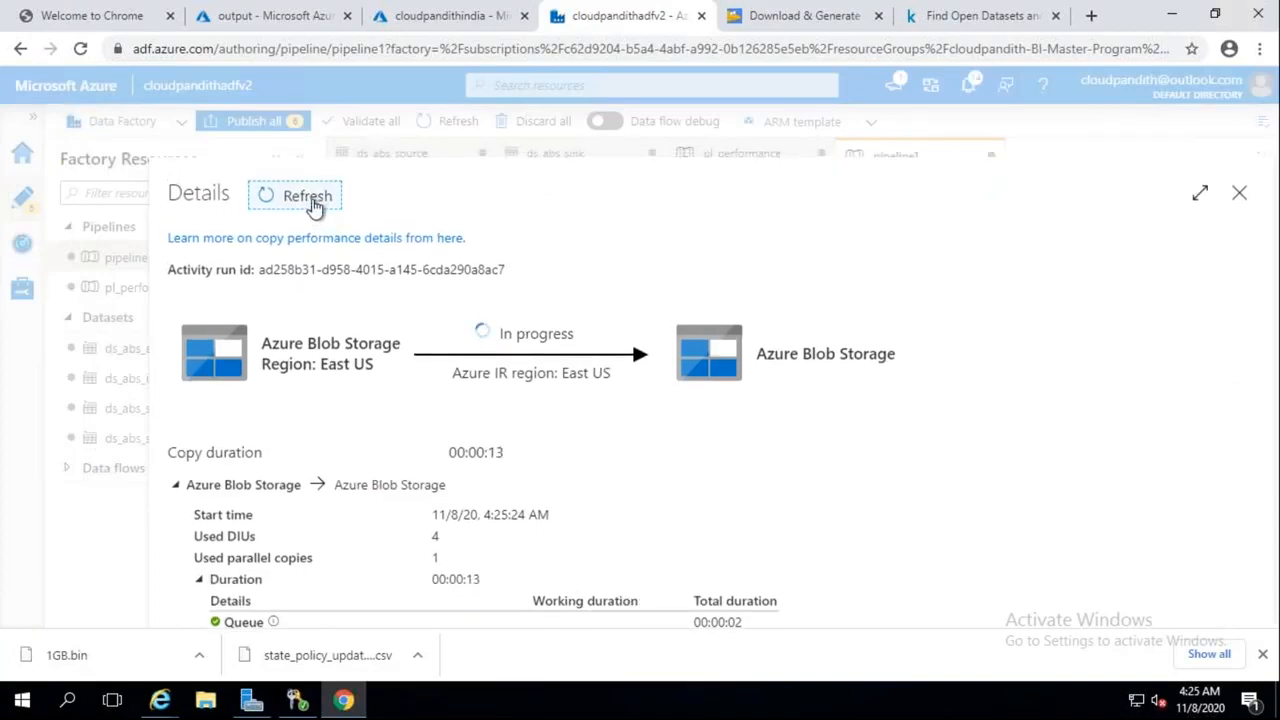
{"action": "left_click", "coordinate": [1203, 197]}
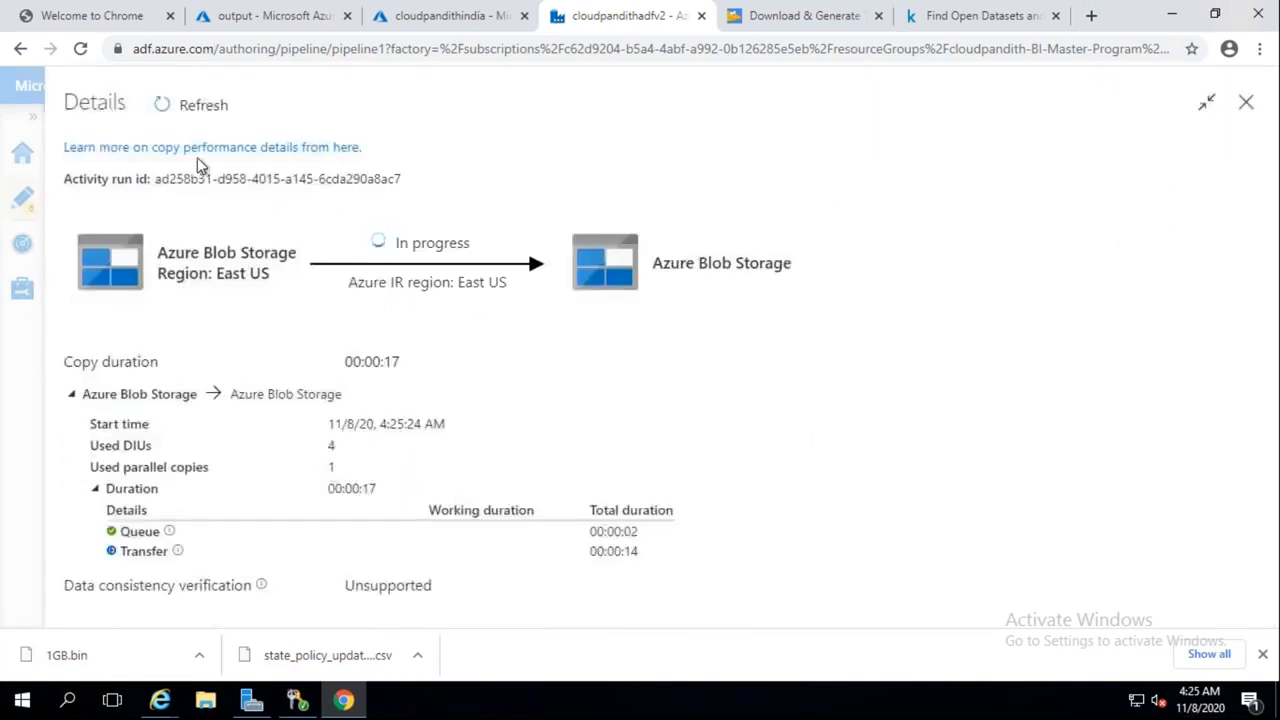
{"action": "double_click", "coordinate": [212, 118]}
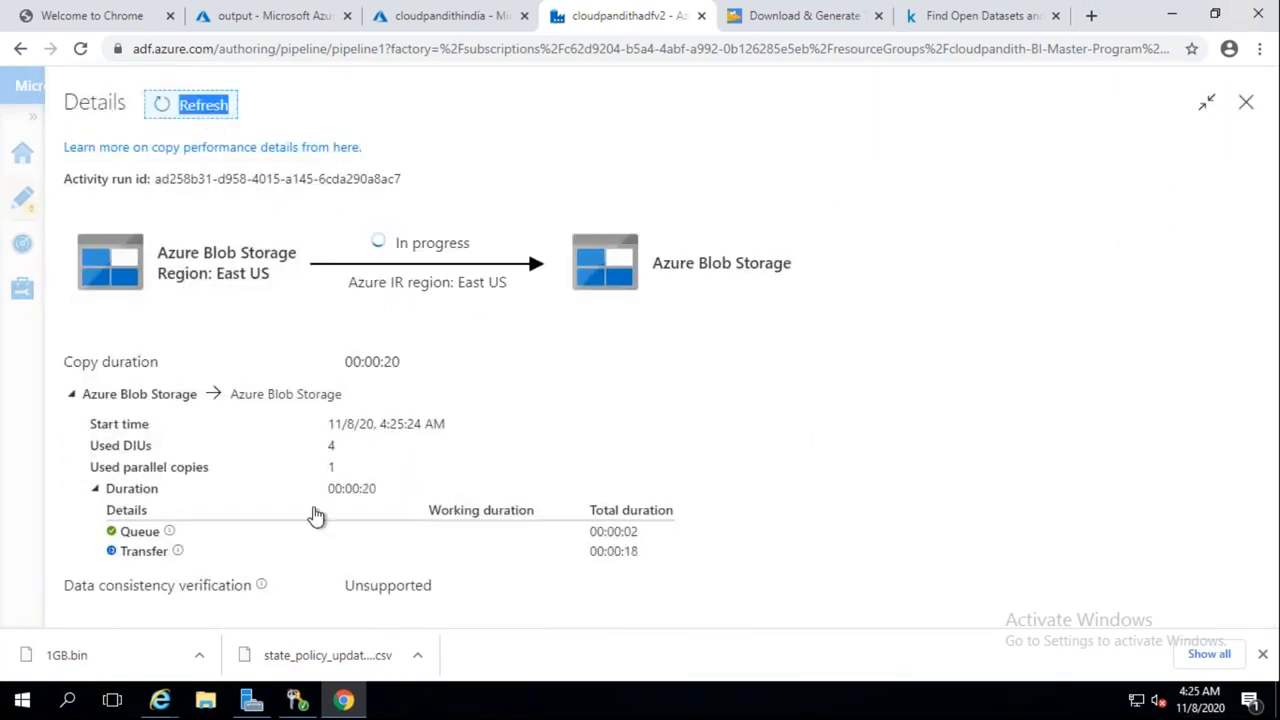
{"action": "double_click", "coordinate": [330, 445]}
{"action": "double_click", "coordinate": [331, 466]}
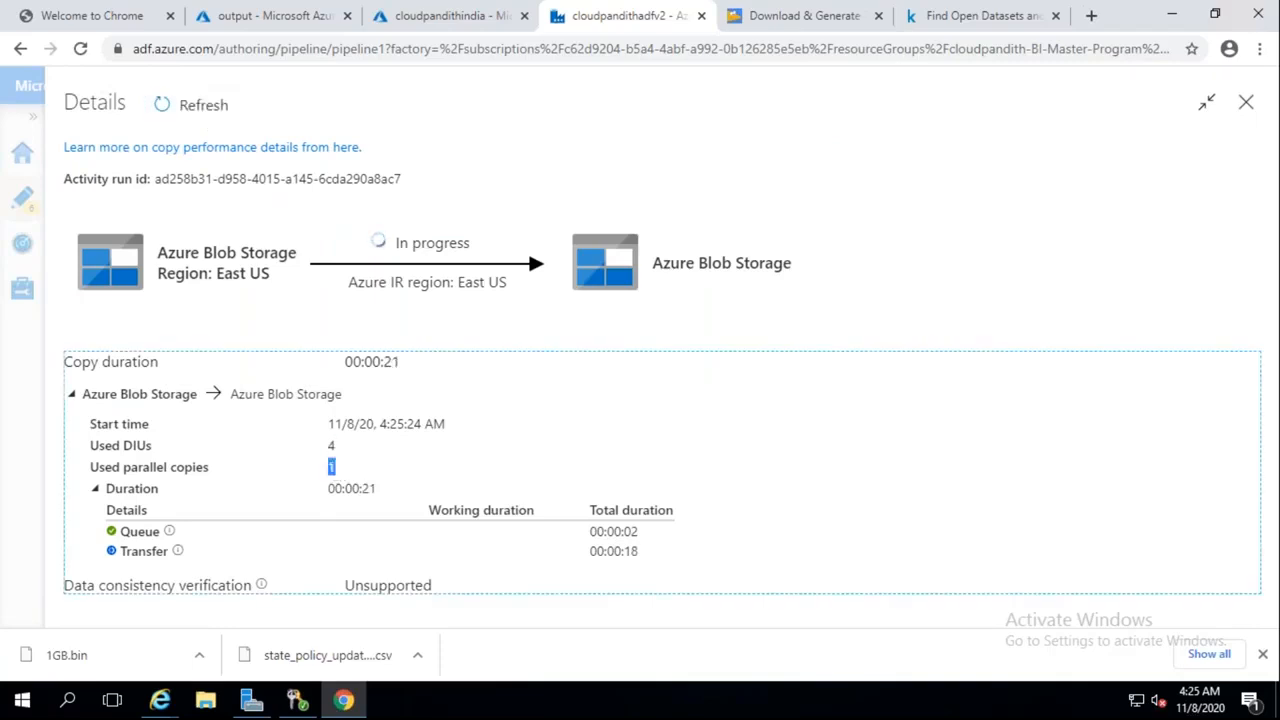
{"action": "left_click_drag", "start_coordinate": [333, 467], "coordinate": [328, 446]}
Review the in-progress copy's queue time, transfer time, data read/written and throughput
{"action": "double_click", "coordinate": [203, 105]}
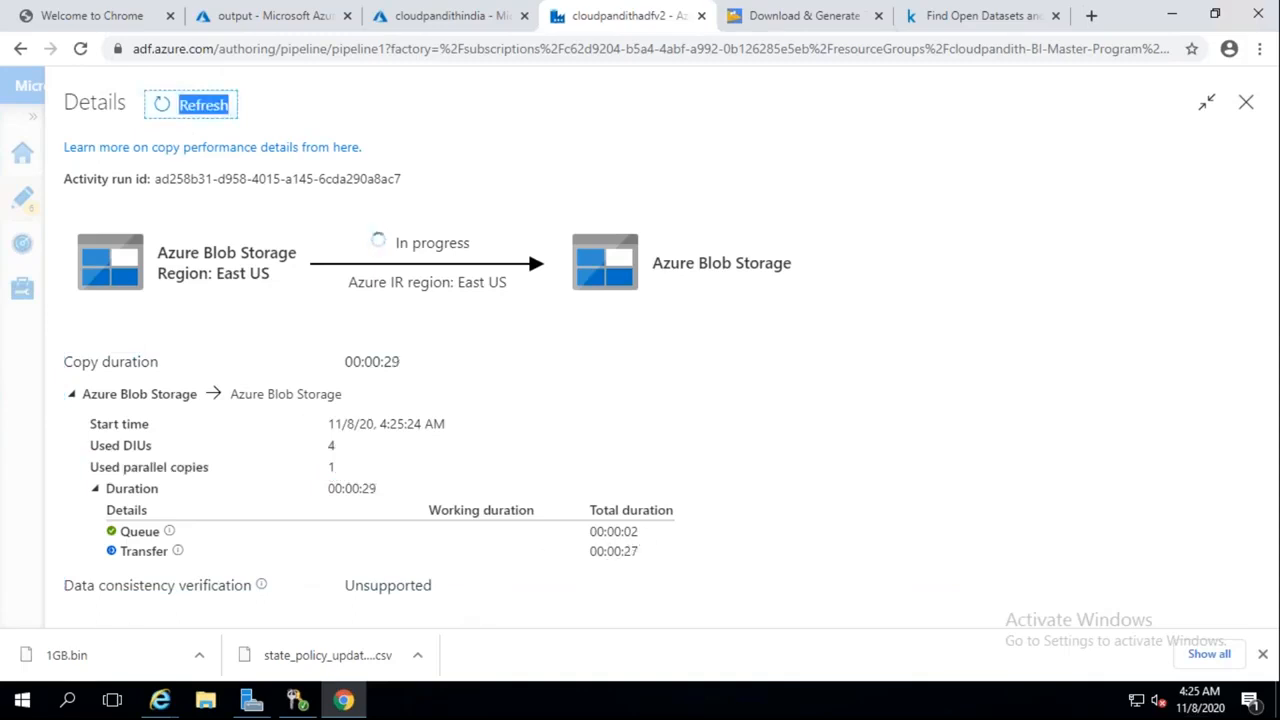
{"action": "double_click", "coordinate": [629, 531]}
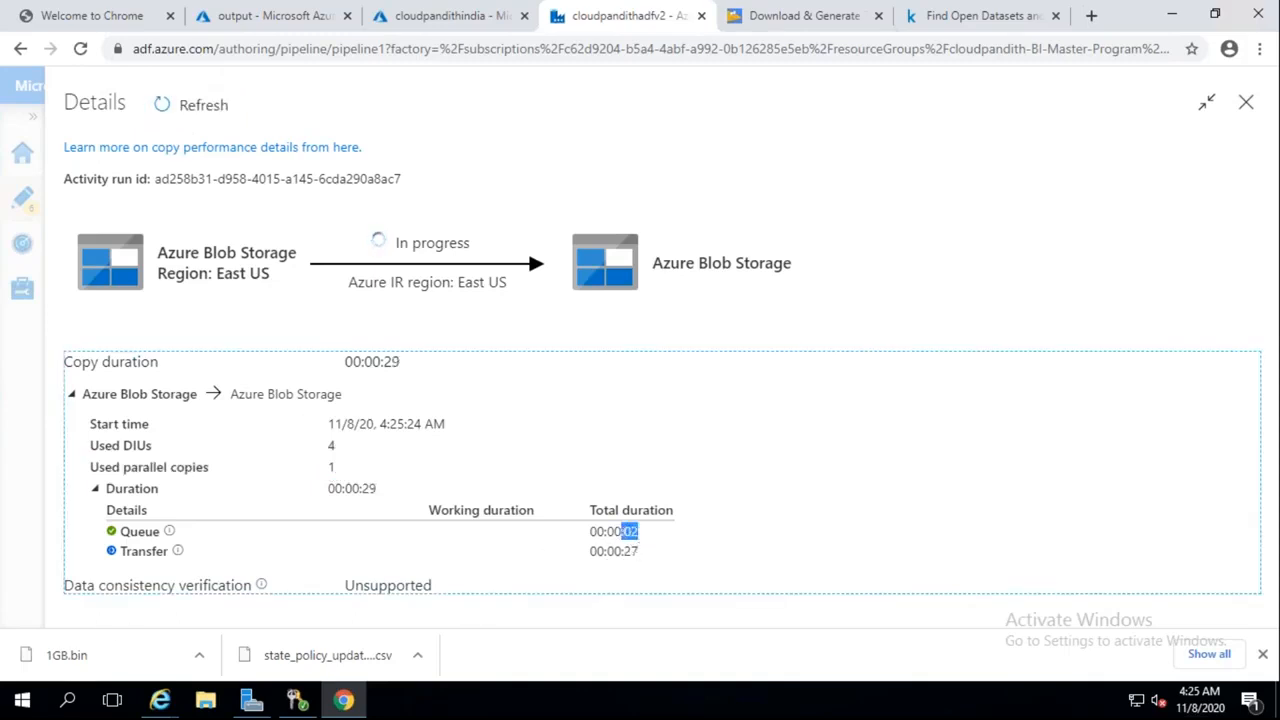
{"action": "left_click_drag", "start_coordinate": [604, 551], "coordinate": [680, 571]}
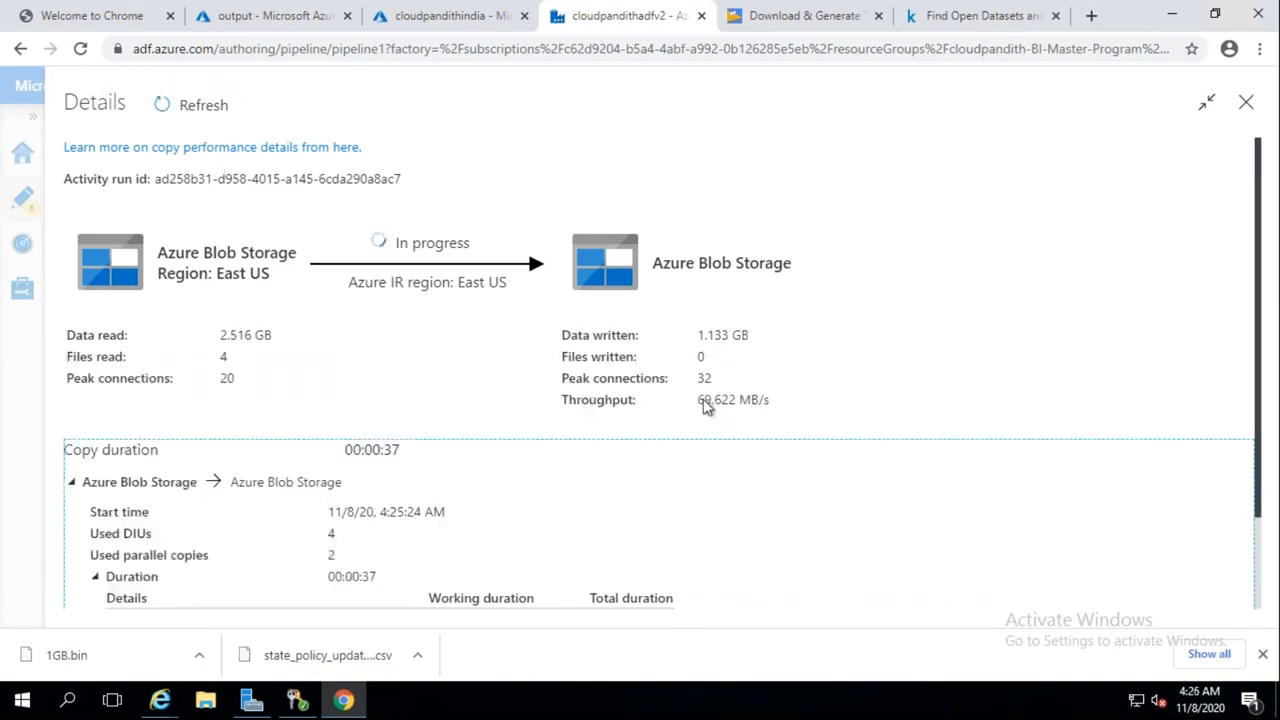
{"action": "left_click_drag", "start_coordinate": [220, 336], "coordinate": [266, 335]}
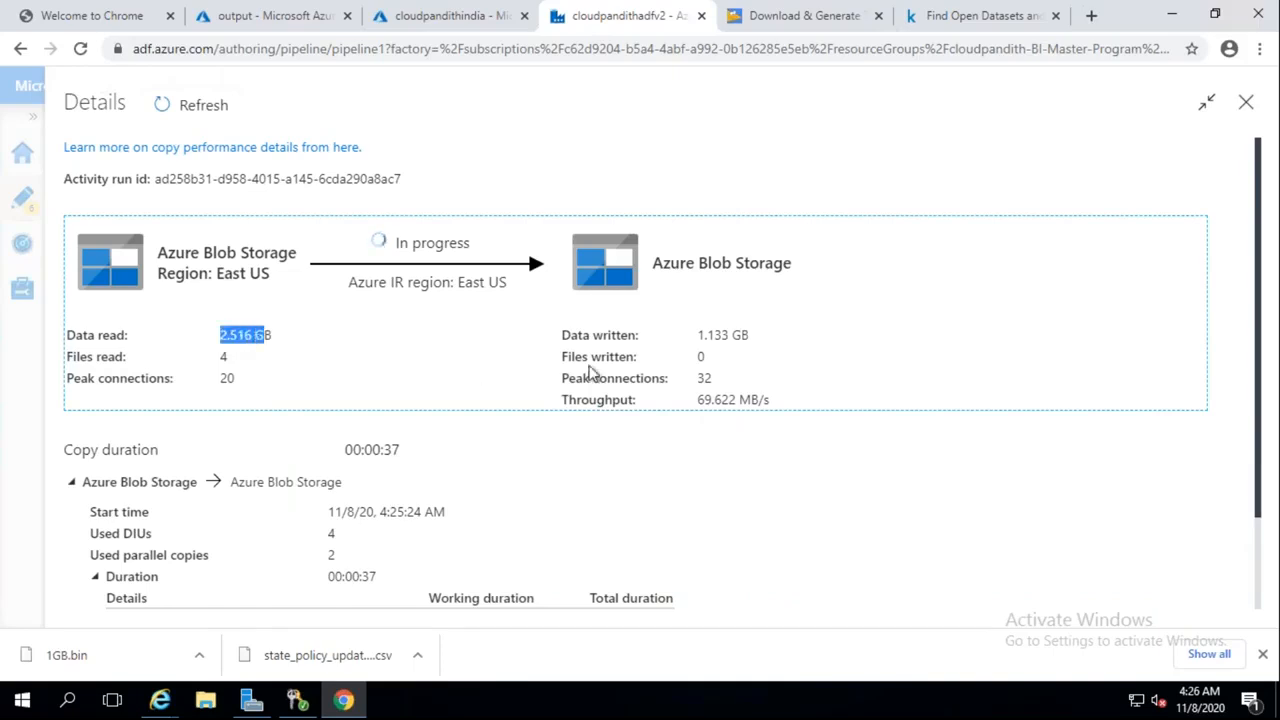
{"action": "left_click_drag", "start_coordinate": [698, 335], "coordinate": [730, 335]}
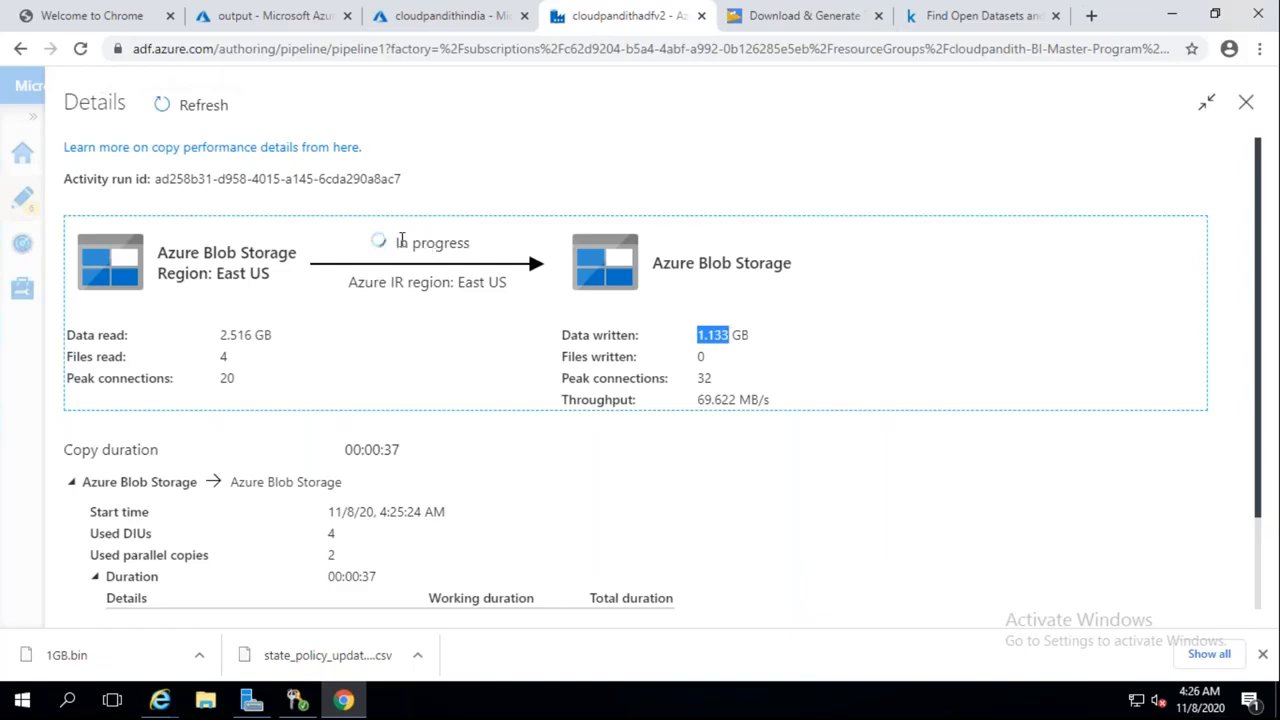
{"action": "left_click_drag", "start_coordinate": [400, 243], "coordinate": [465, 243]}
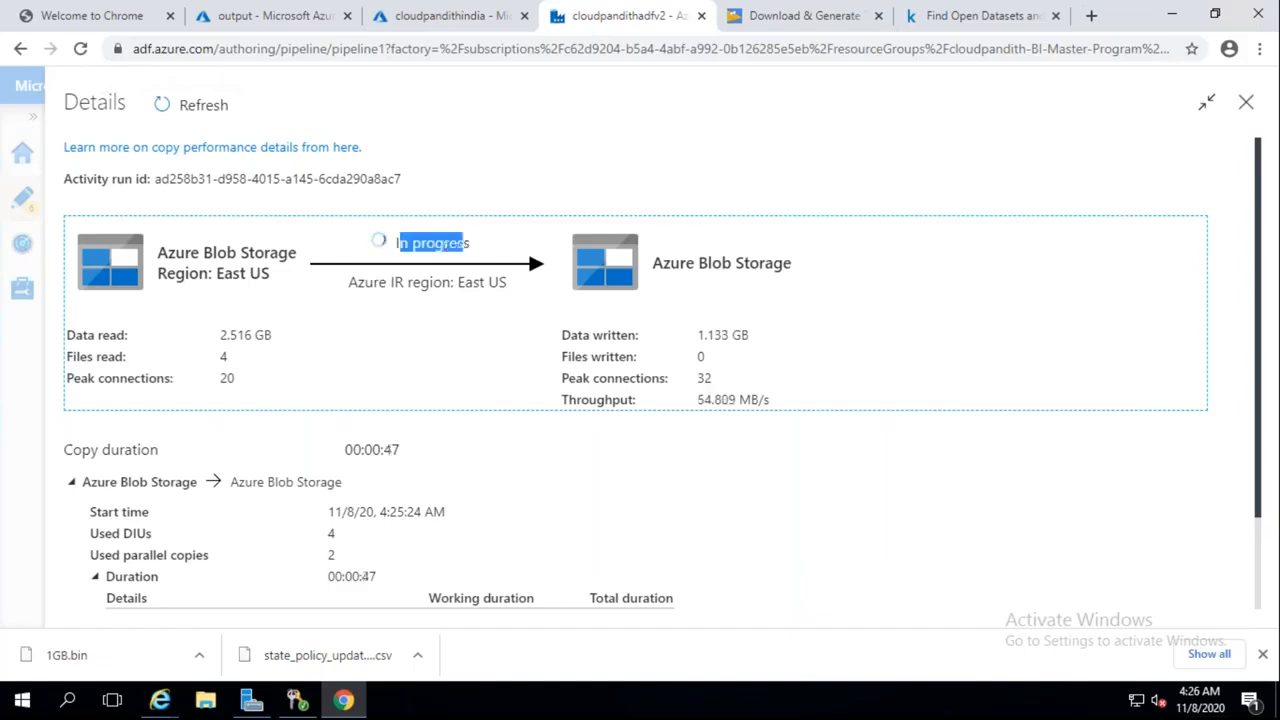
{"action": "left_click_drag", "start_coordinate": [697, 399], "coordinate": [752, 400]}
Keep refreshing until the copy succeeds with 4.883 GB across 5 files in 00:01:36
{"action": "left_click", "coordinate": [197, 113]}
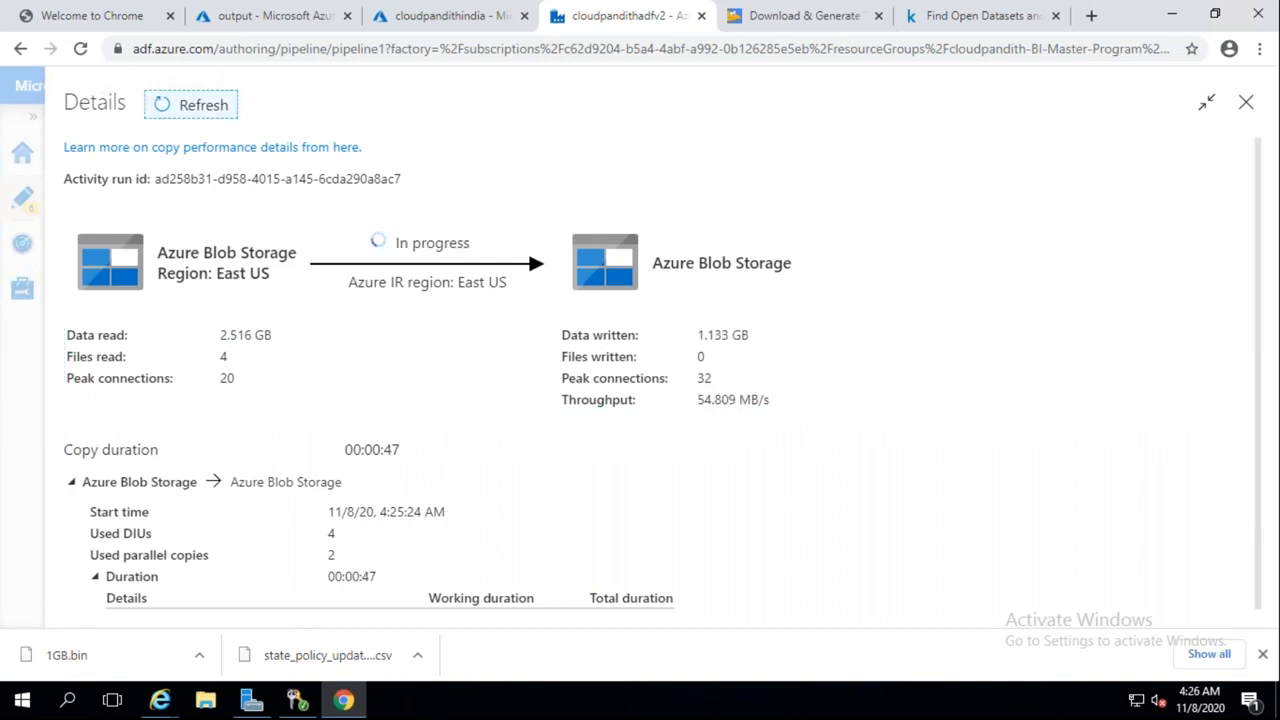
{"action": "double_click", "coordinate": [198, 108]}
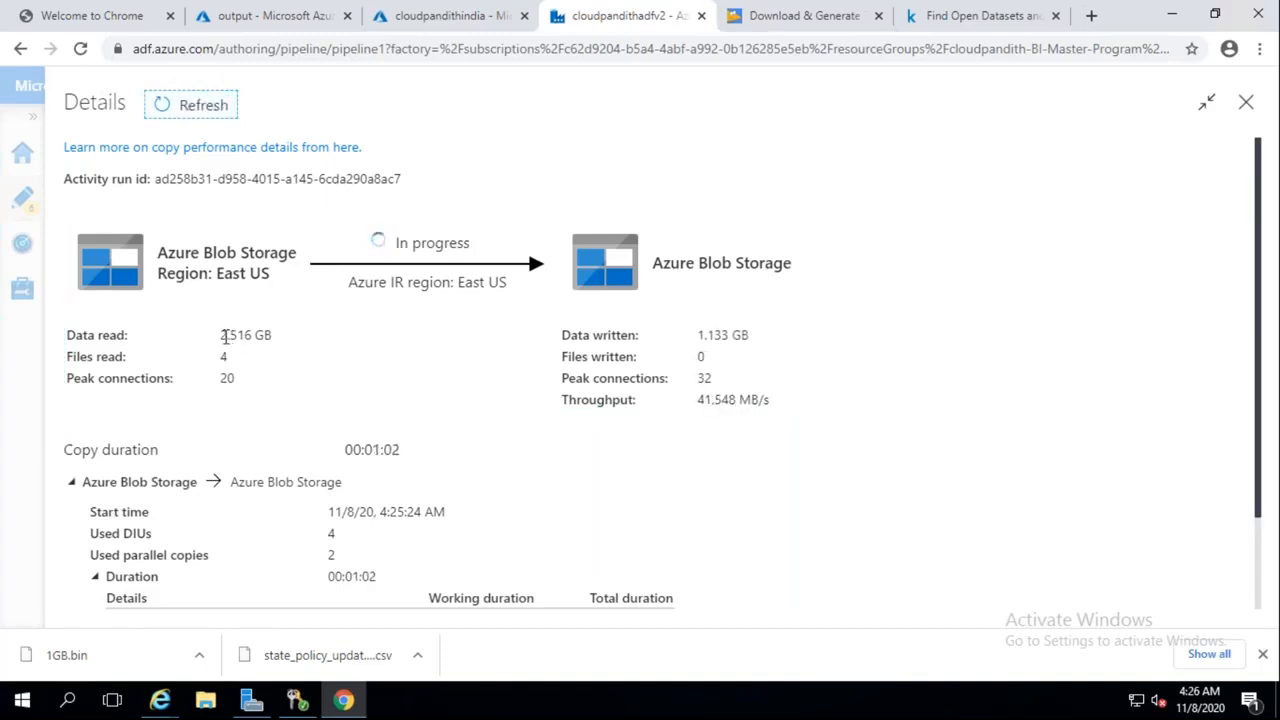
{"action": "left_click_drag", "start_coordinate": [224, 335], "coordinate": [270, 334]}
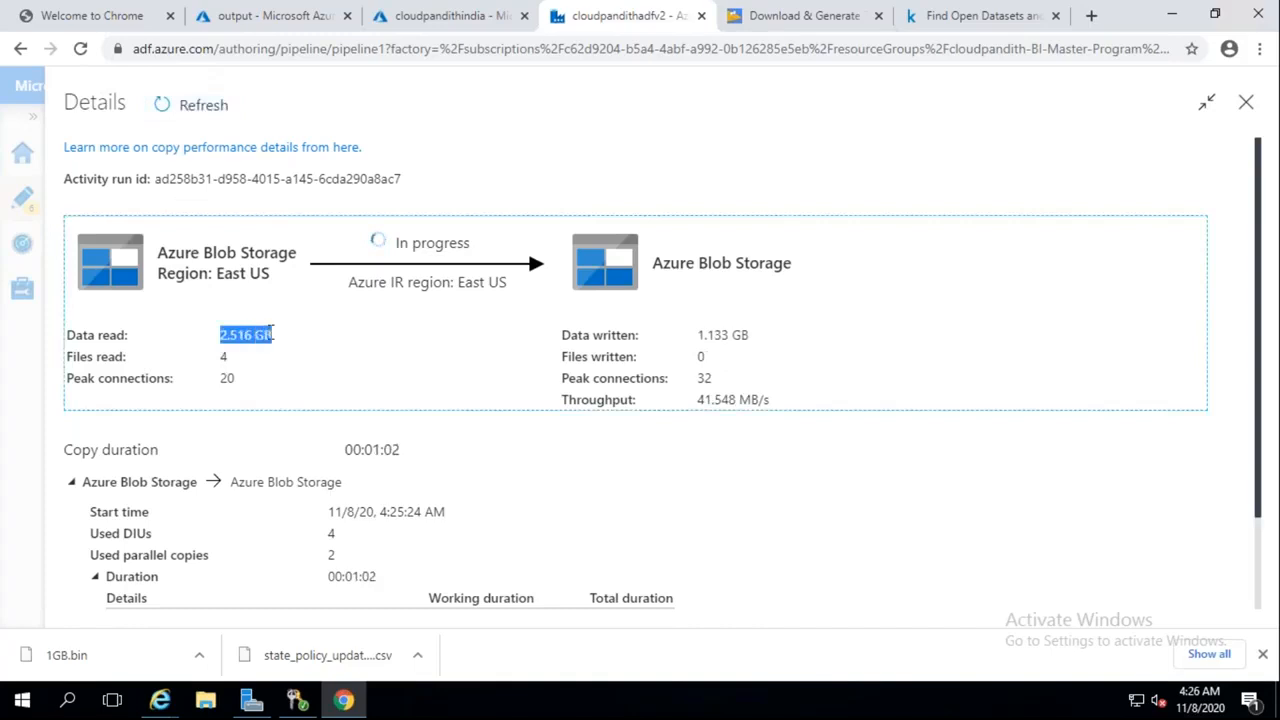
{"action": "left_click", "coordinate": [232, 344]}
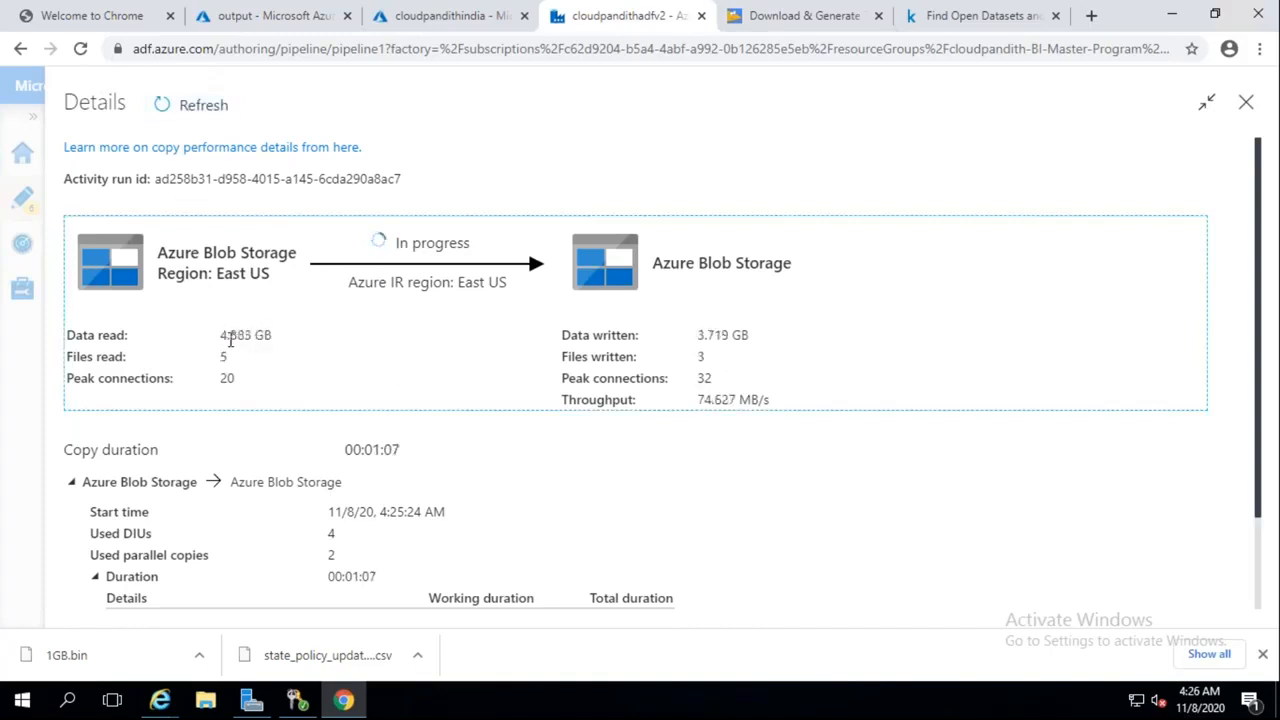
{"action": "double_click", "coordinate": [205, 107]}
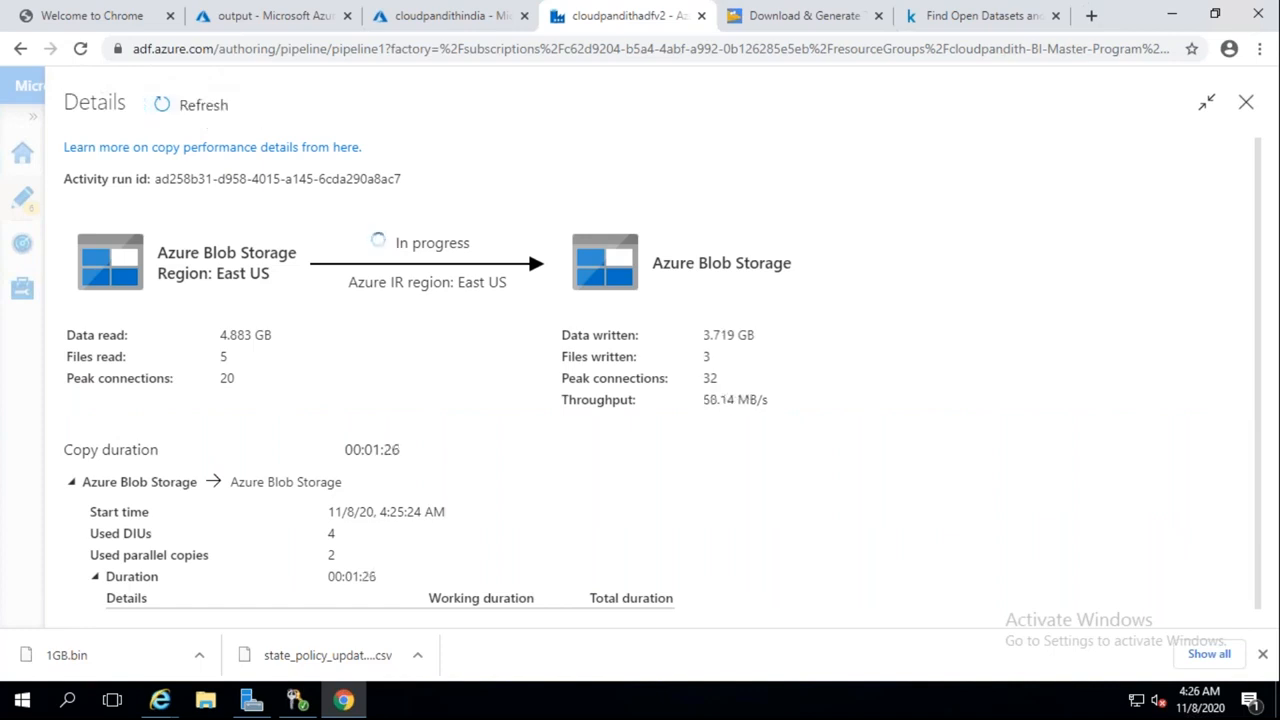
{"action": "left_click", "coordinate": [203, 105]}
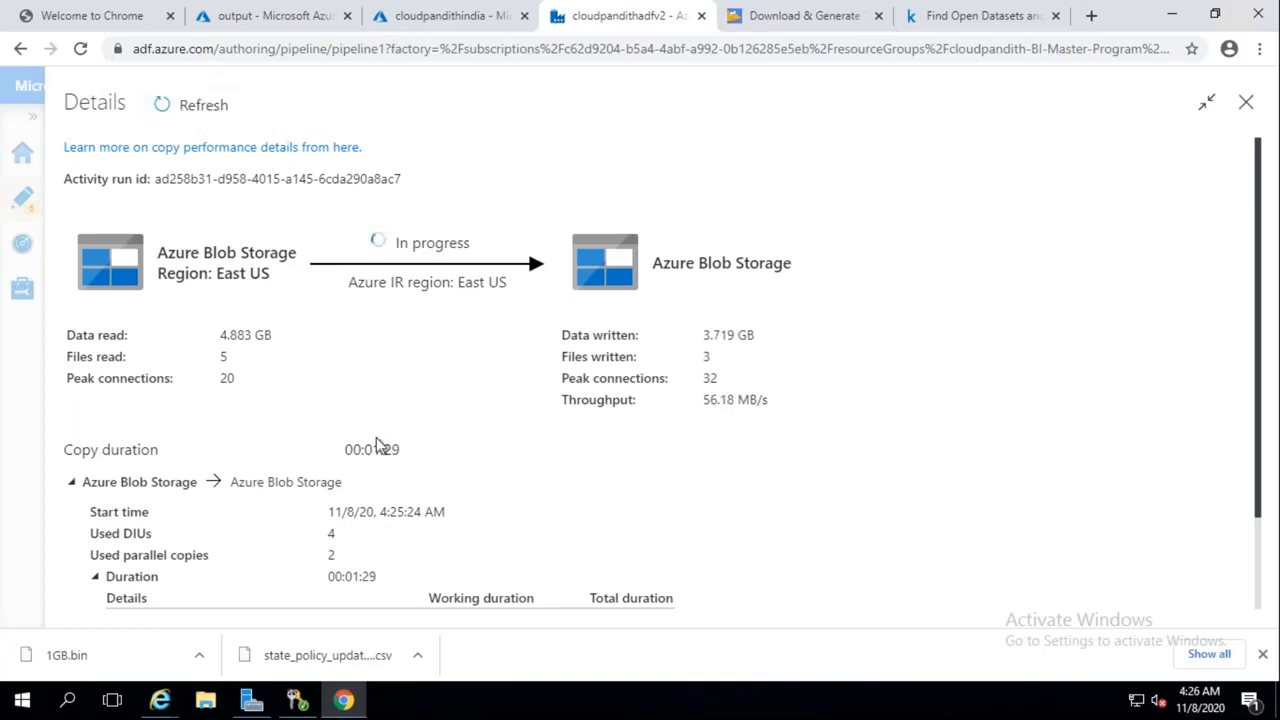
{"action": "left_click_drag", "start_coordinate": [366, 449], "coordinate": [408, 447]}
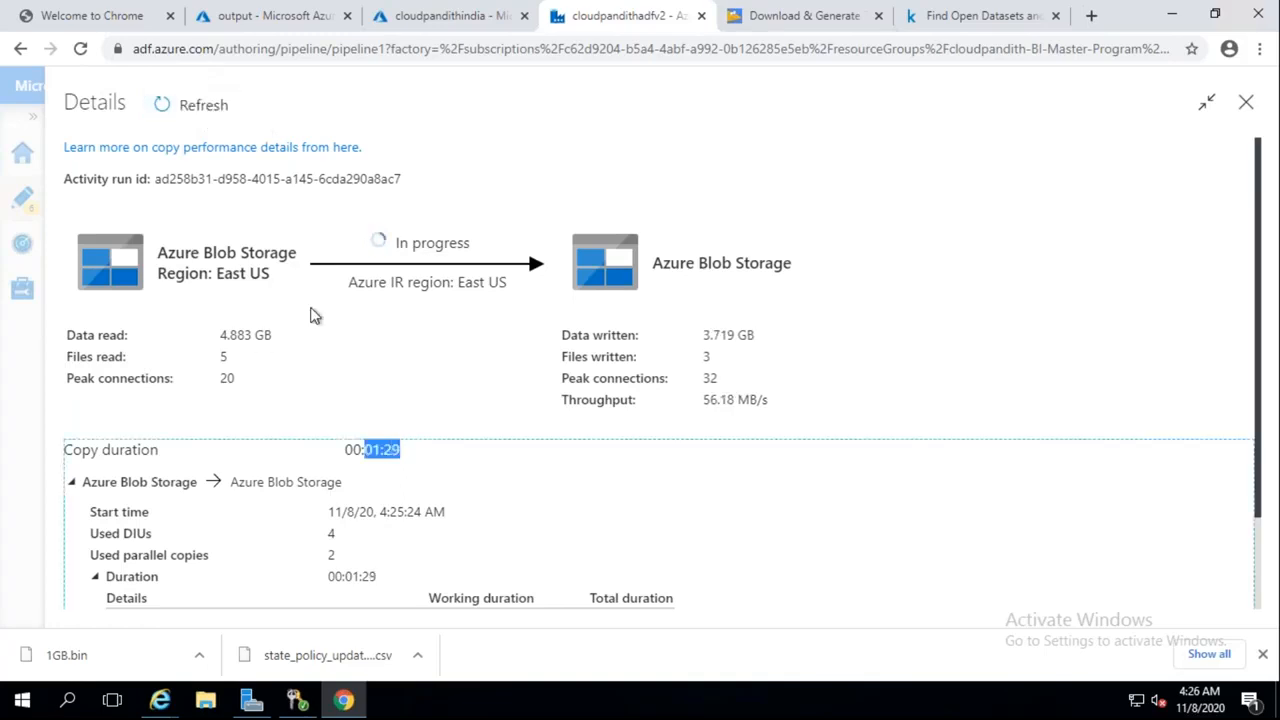
{"action": "left_click", "coordinate": [205, 108]}
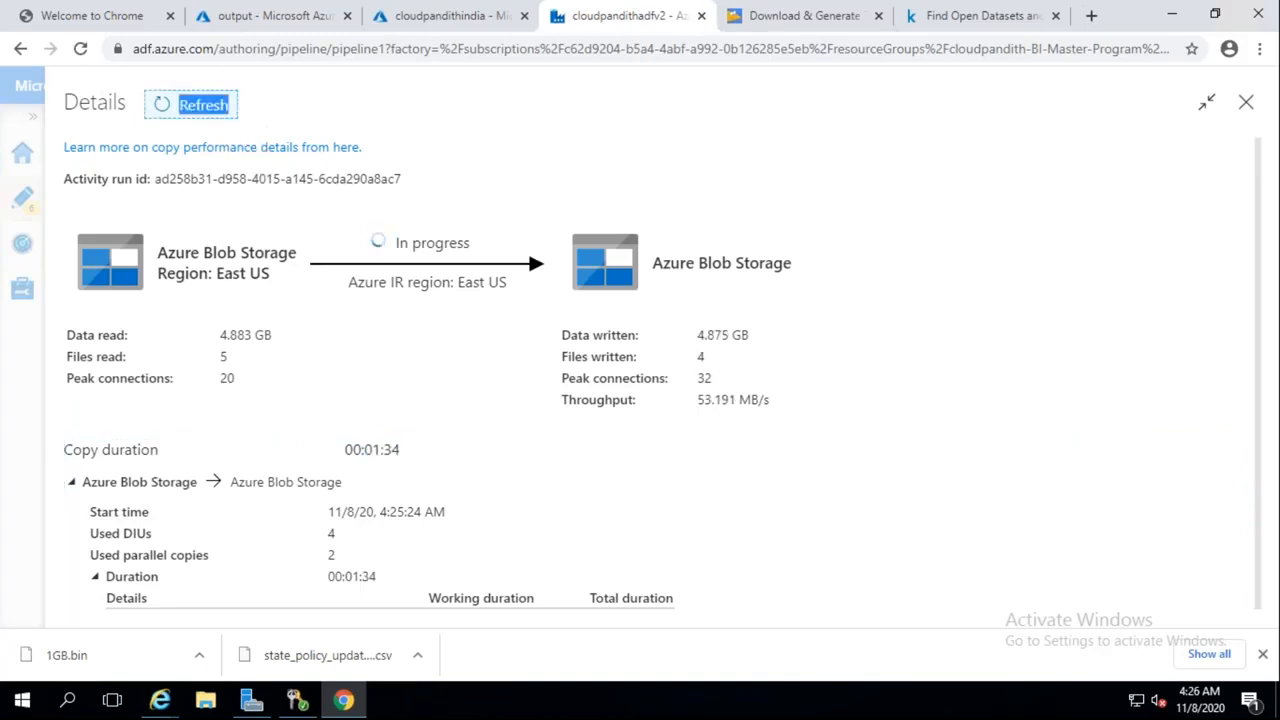
{"action": "double_click", "coordinate": [207, 115]}
{"action": "left_click", "coordinate": [207, 115]}
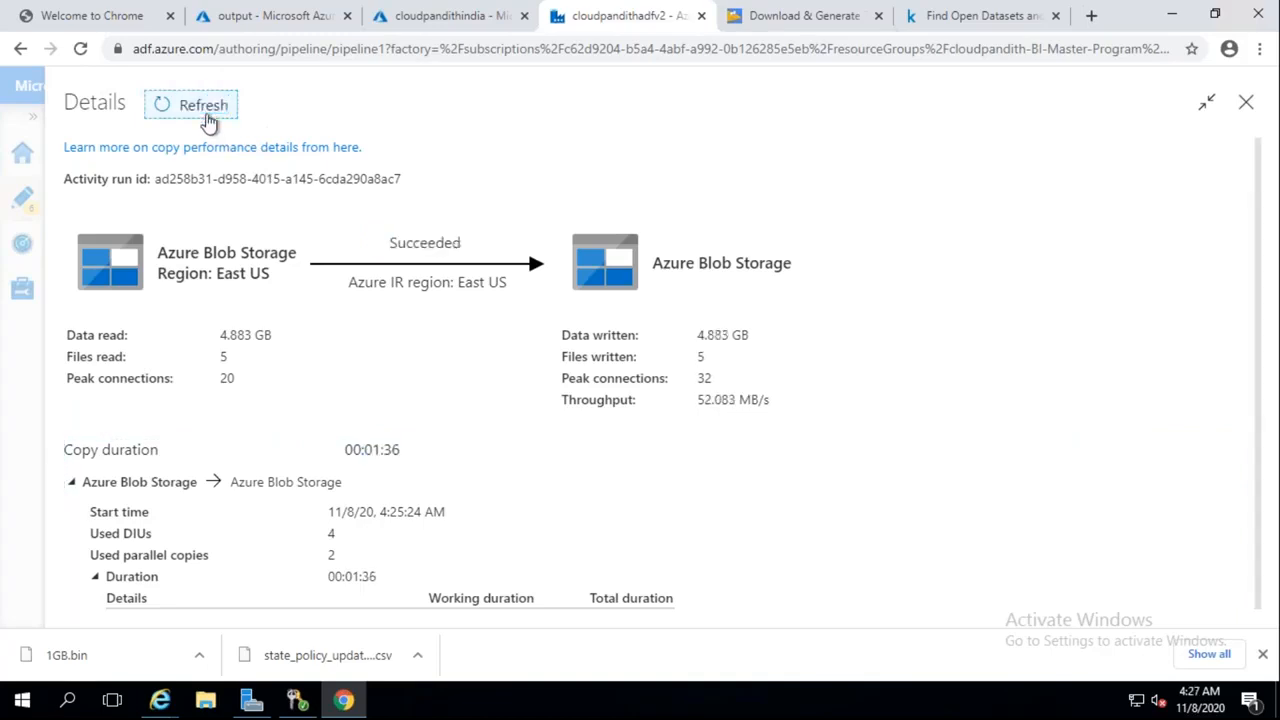
{"action": "double_click", "coordinate": [208, 115]}
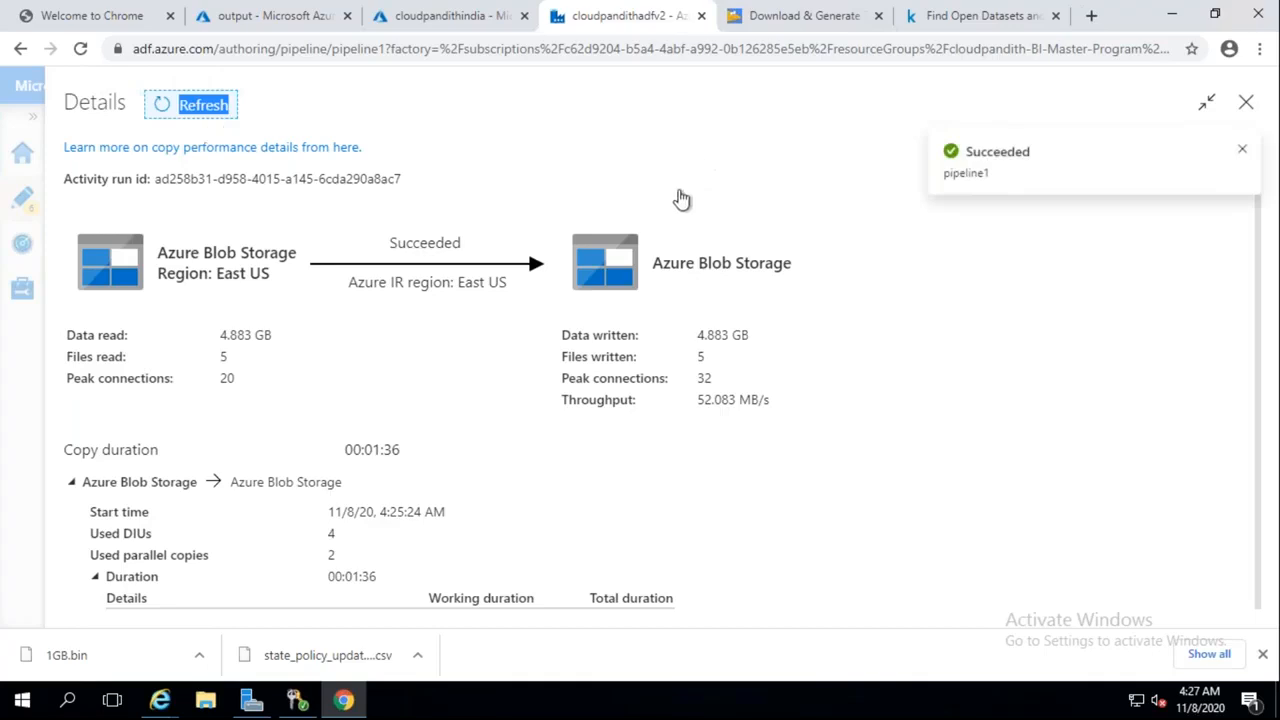
{"action": "left_click_drag", "start_coordinate": [400, 452], "coordinate": [366, 452]}
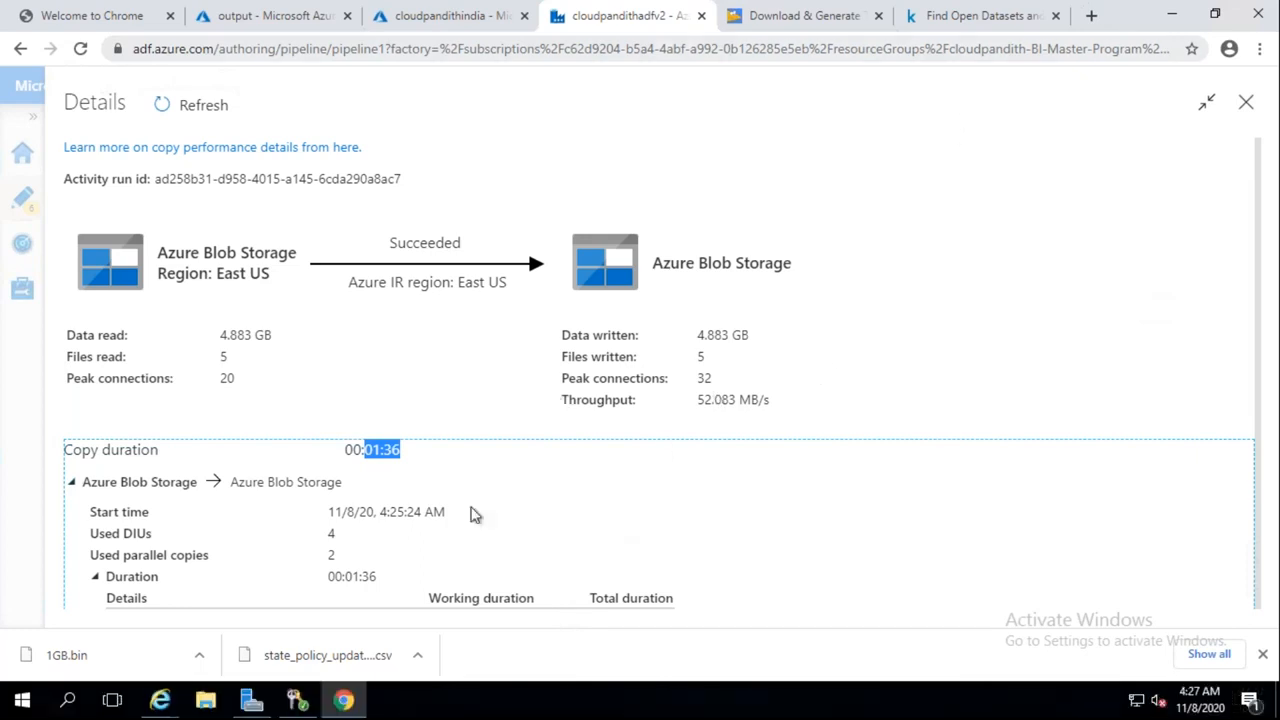
{"action": "left_click", "coordinate": [475, 514]}
{"action": "left_click", "coordinate": [1246, 104]}
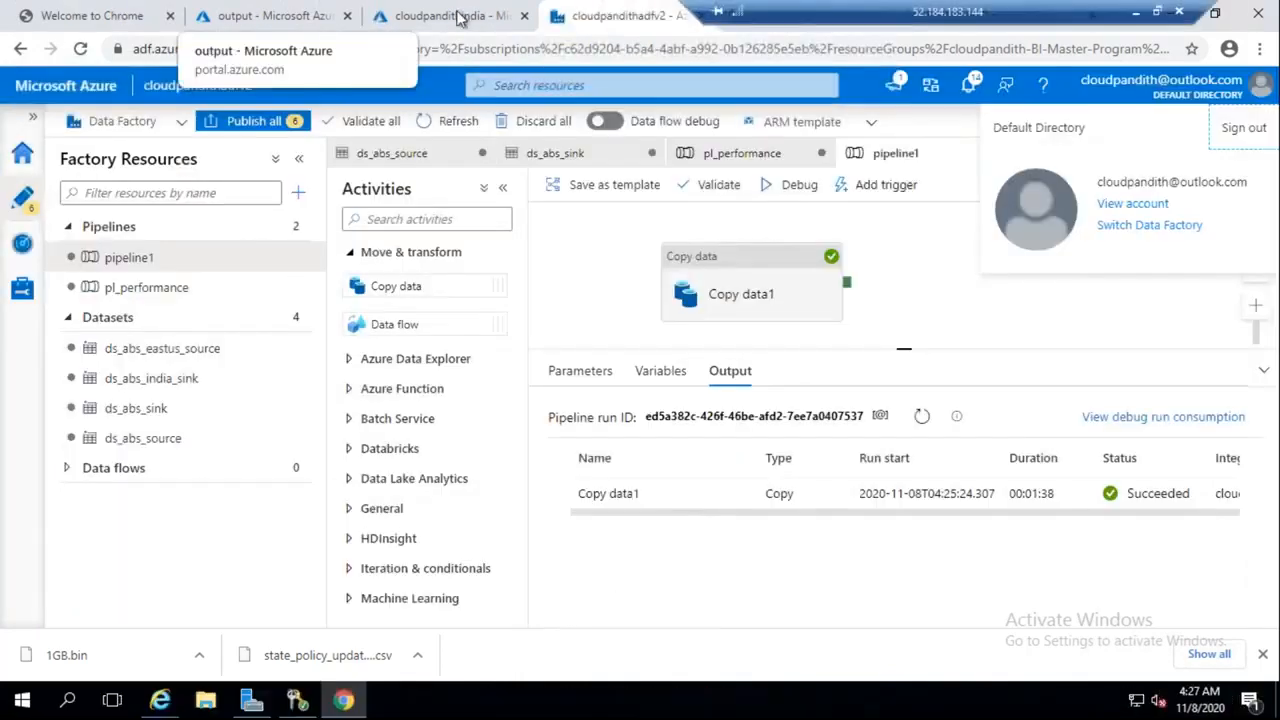
Open the cloudpandithindia finaldata container showing 1GB.bin and four 1000 MiB data files
{"action": "left_click", "coordinate": [458, 18]}
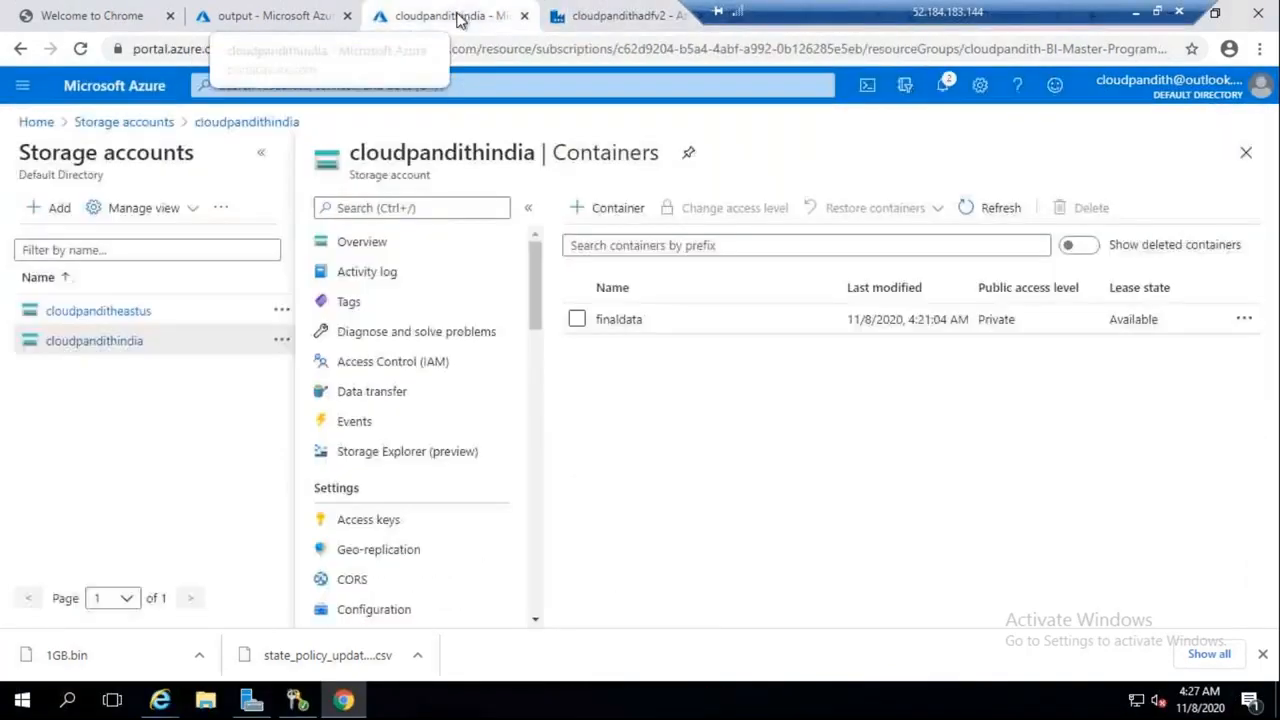
{"action": "left_click", "coordinate": [617, 322]}
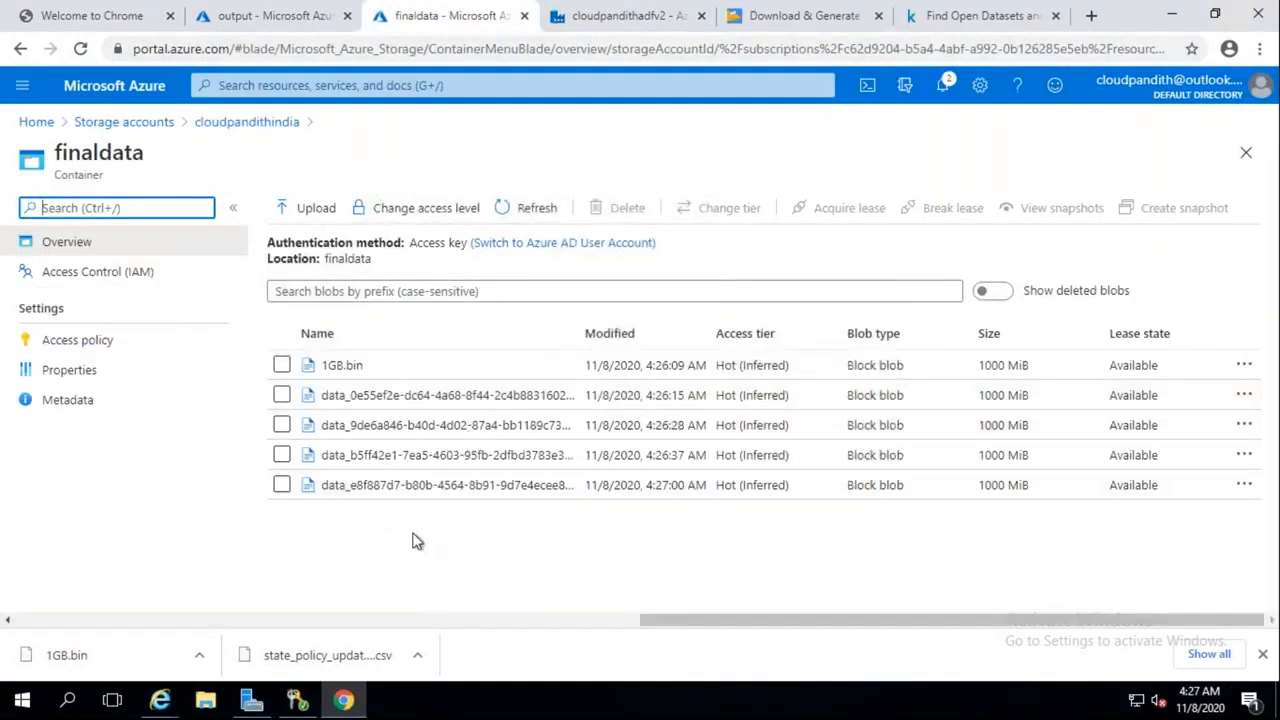
{"action": "left_click", "coordinate": [396, 541]}
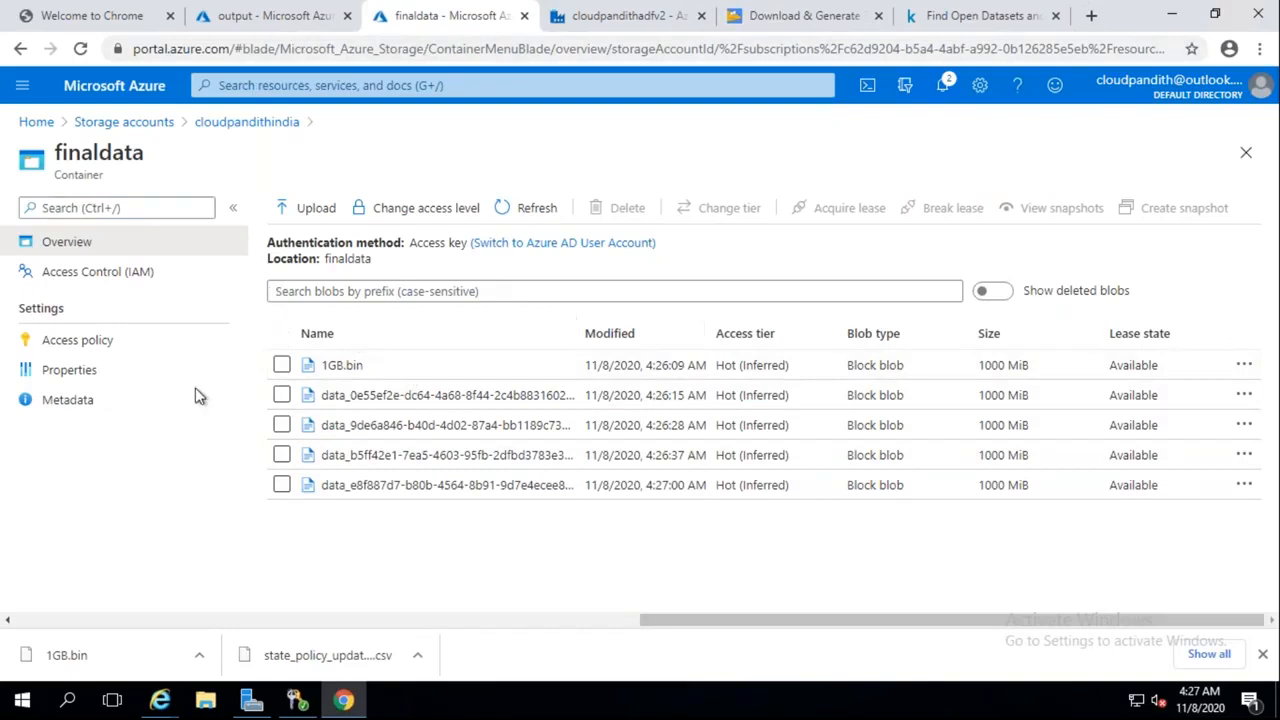
Back in pipeline1, set Copy data1's sink copy behavior to Flatten hierarchy
{"action": "left_click", "coordinate": [651, 14]}
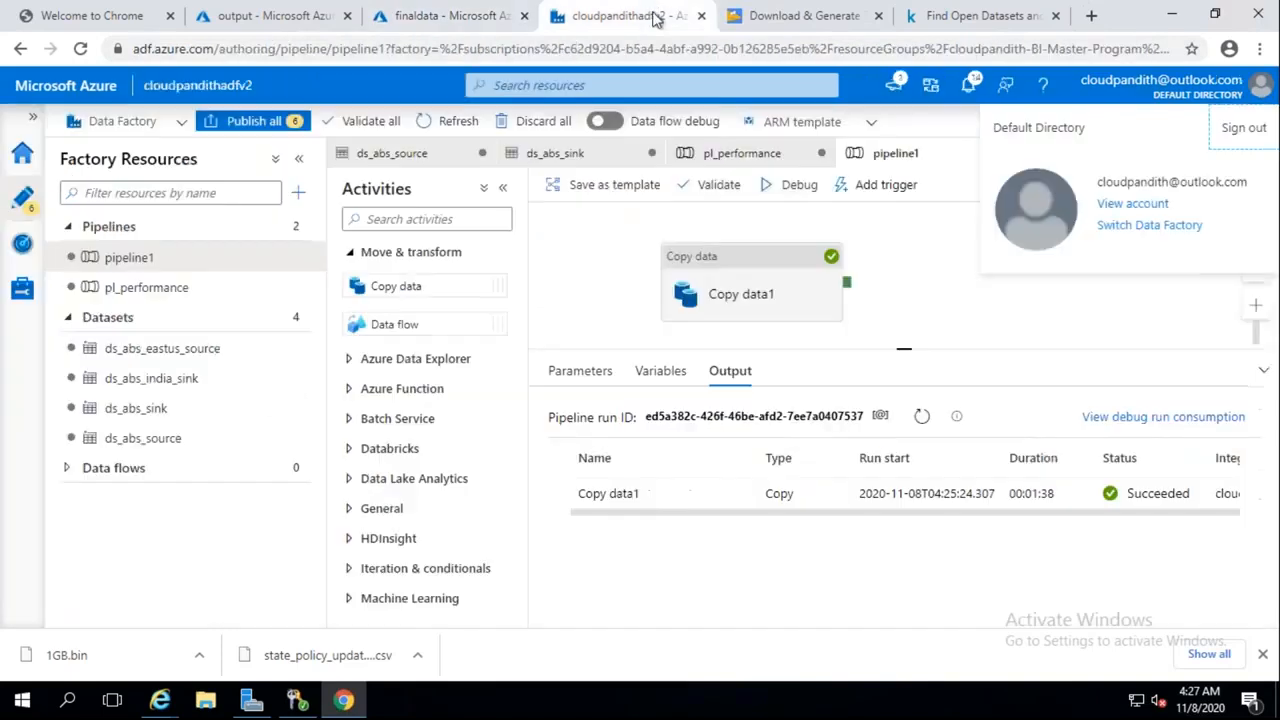
{"action": "left_click", "coordinate": [742, 280]}
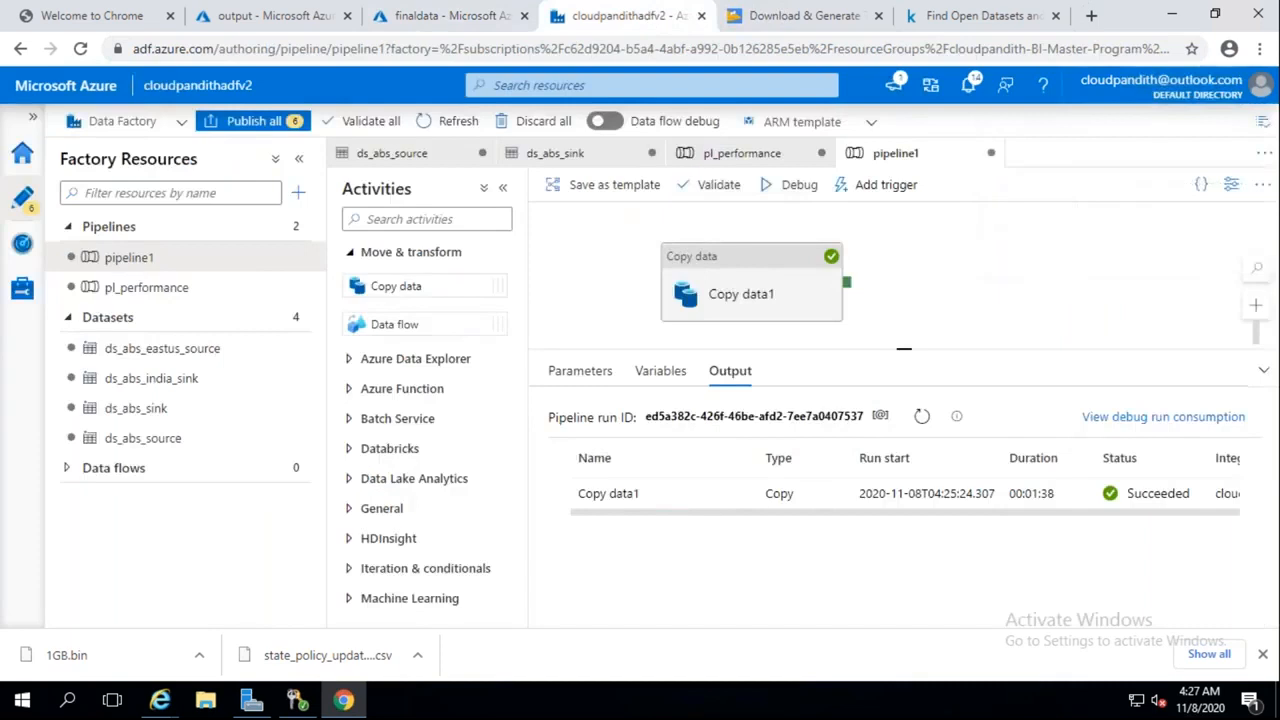
{"action": "left_click", "coordinate": [735, 279]}
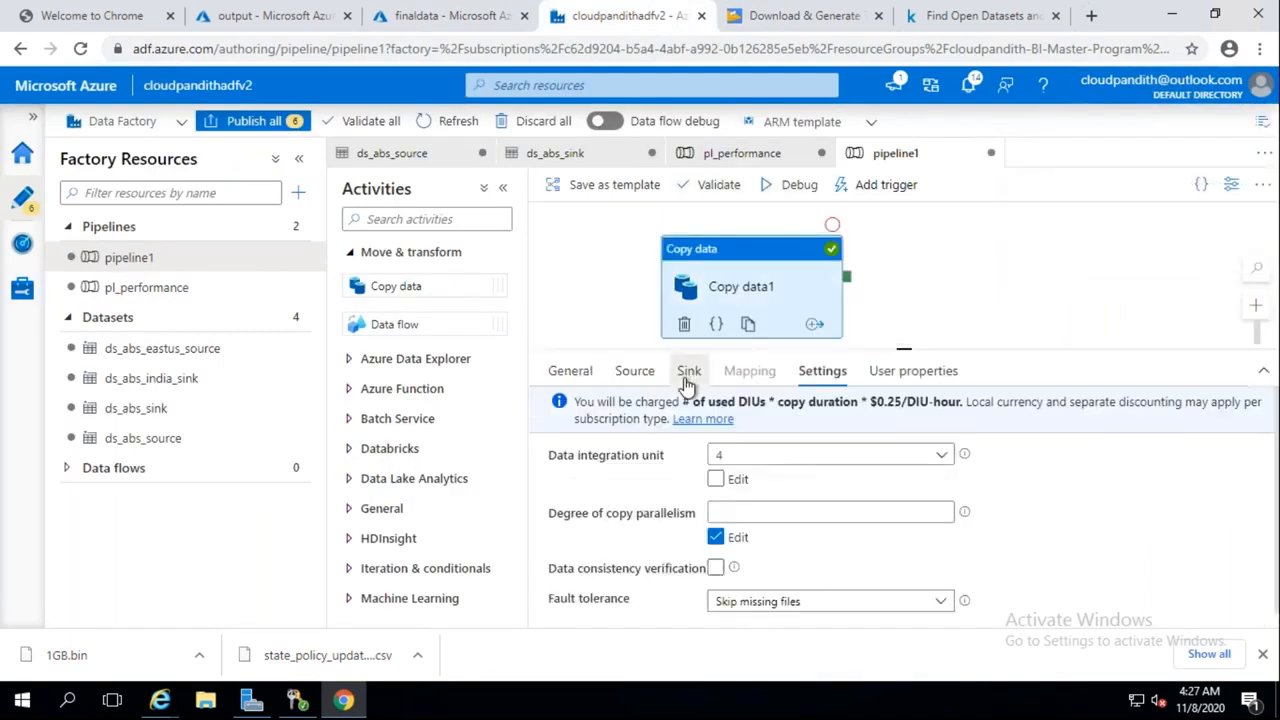
{"action": "left_click", "coordinate": [688, 373]}
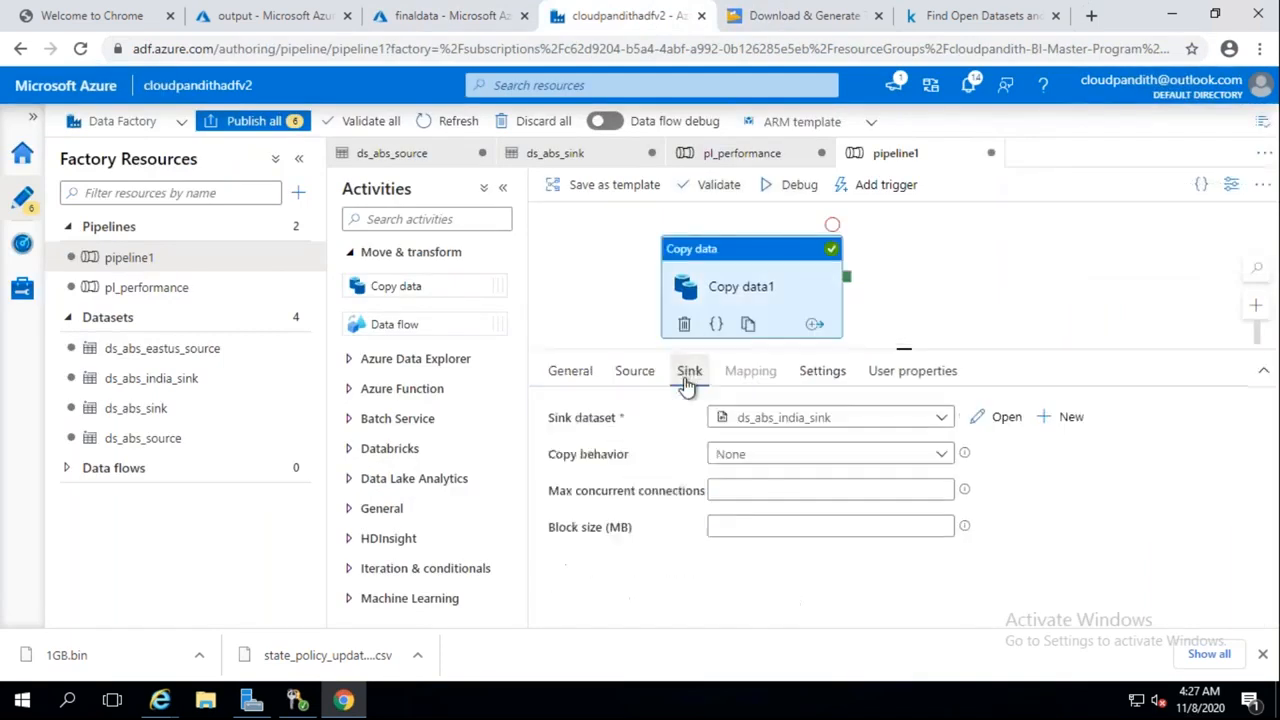
{"action": "left_click", "coordinate": [754, 457]}
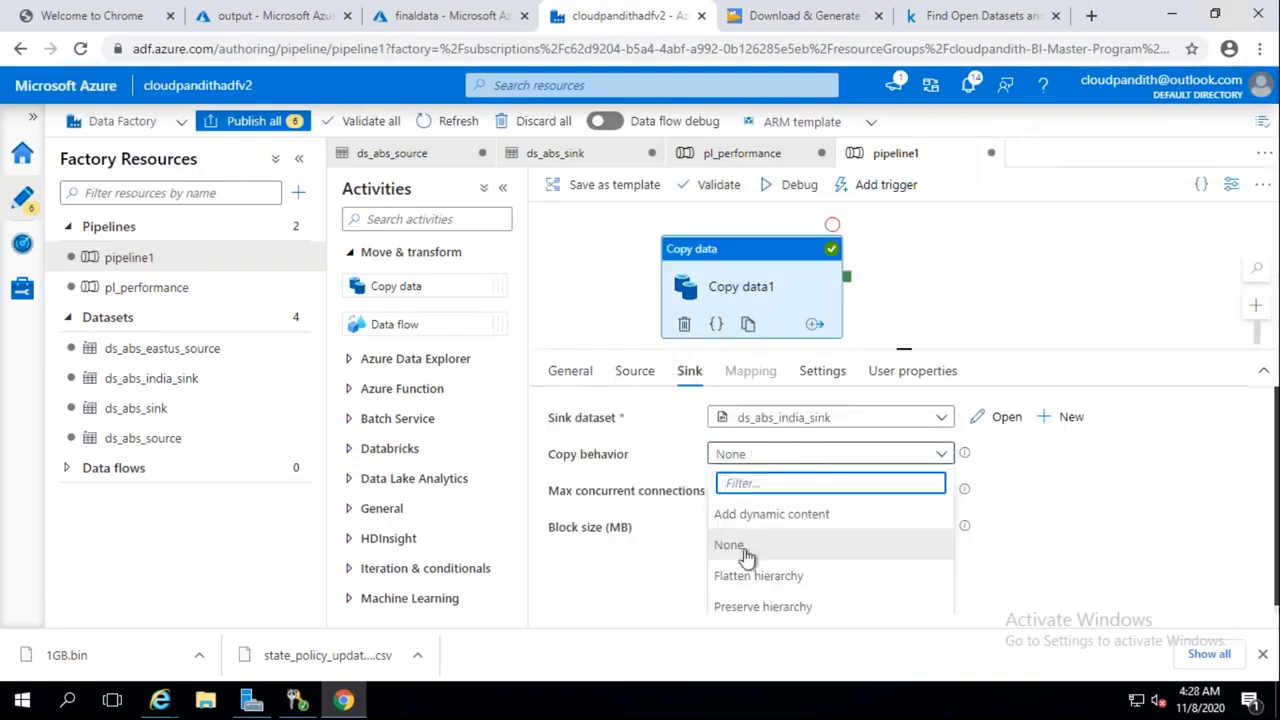
{"action": "left_click", "coordinate": [744, 586]}
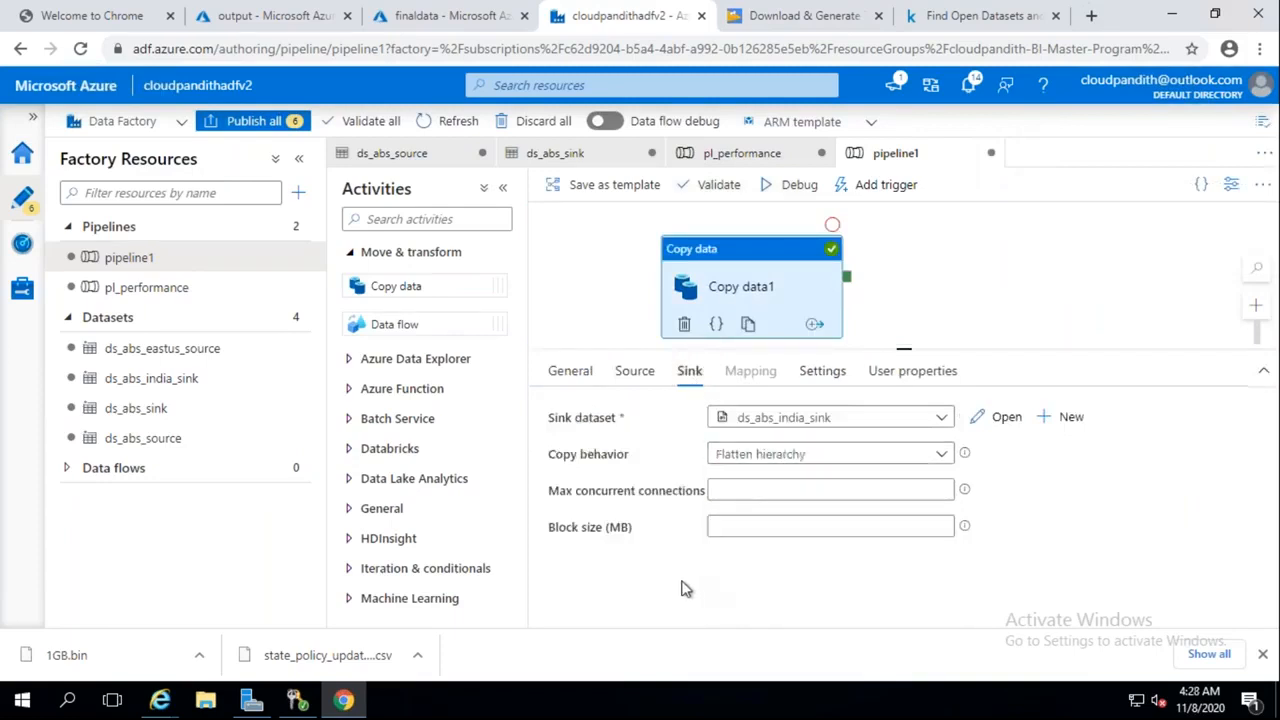
Start a pipeline1 debug run, check its input JSON, then cancel it recursively
{"action": "left_click", "coordinate": [792, 200]}
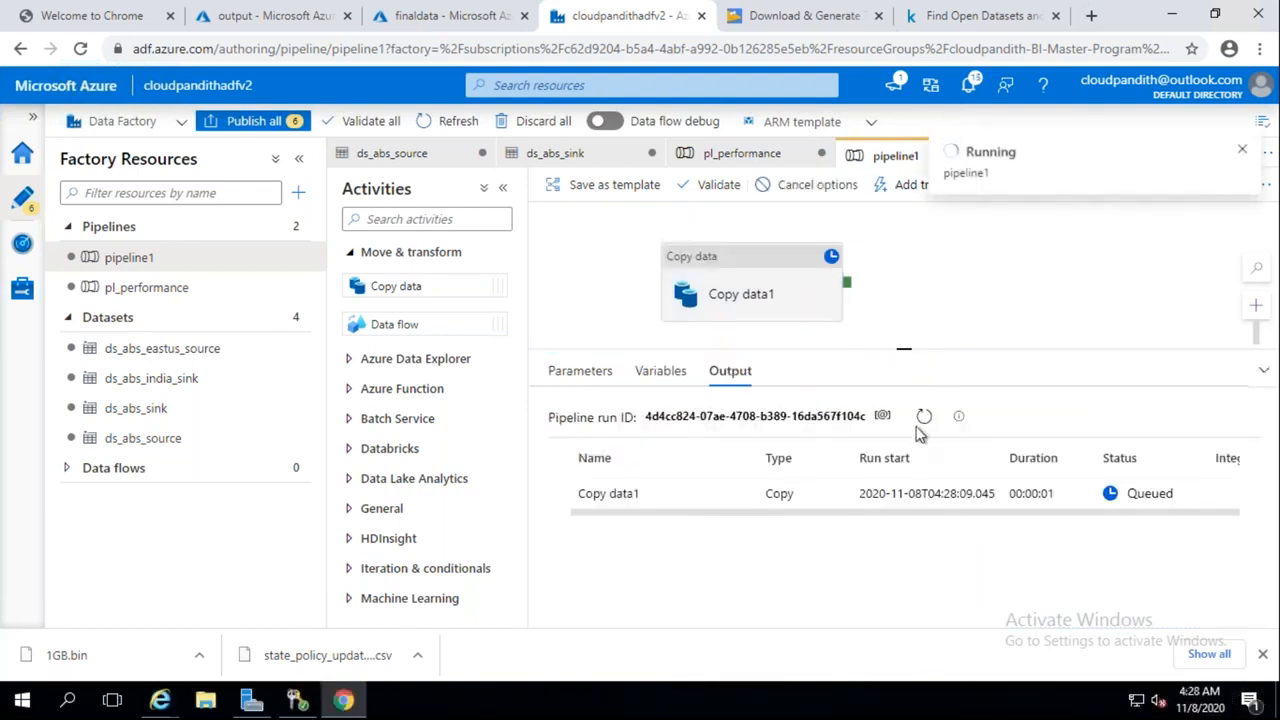
{"action": "left_click", "coordinate": [737, 495]}
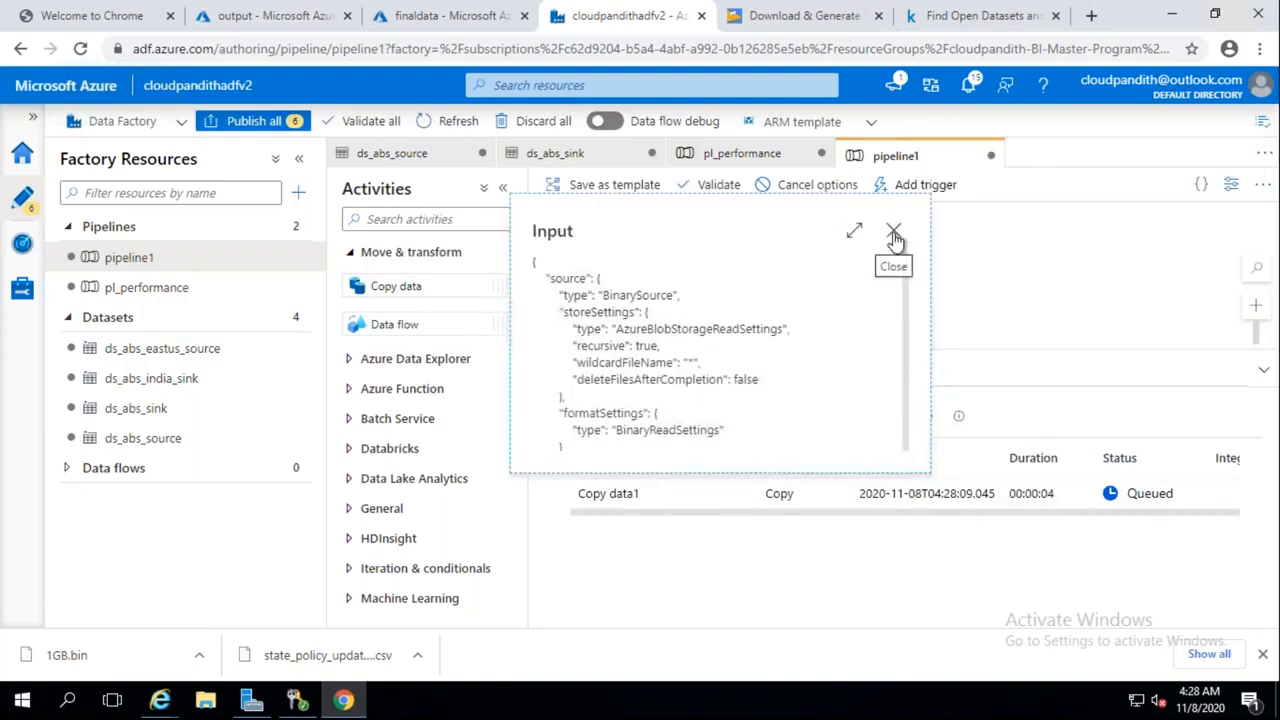
{"action": "left_click", "coordinate": [893, 233]}
{"action": "left_click", "coordinate": [923, 416]}
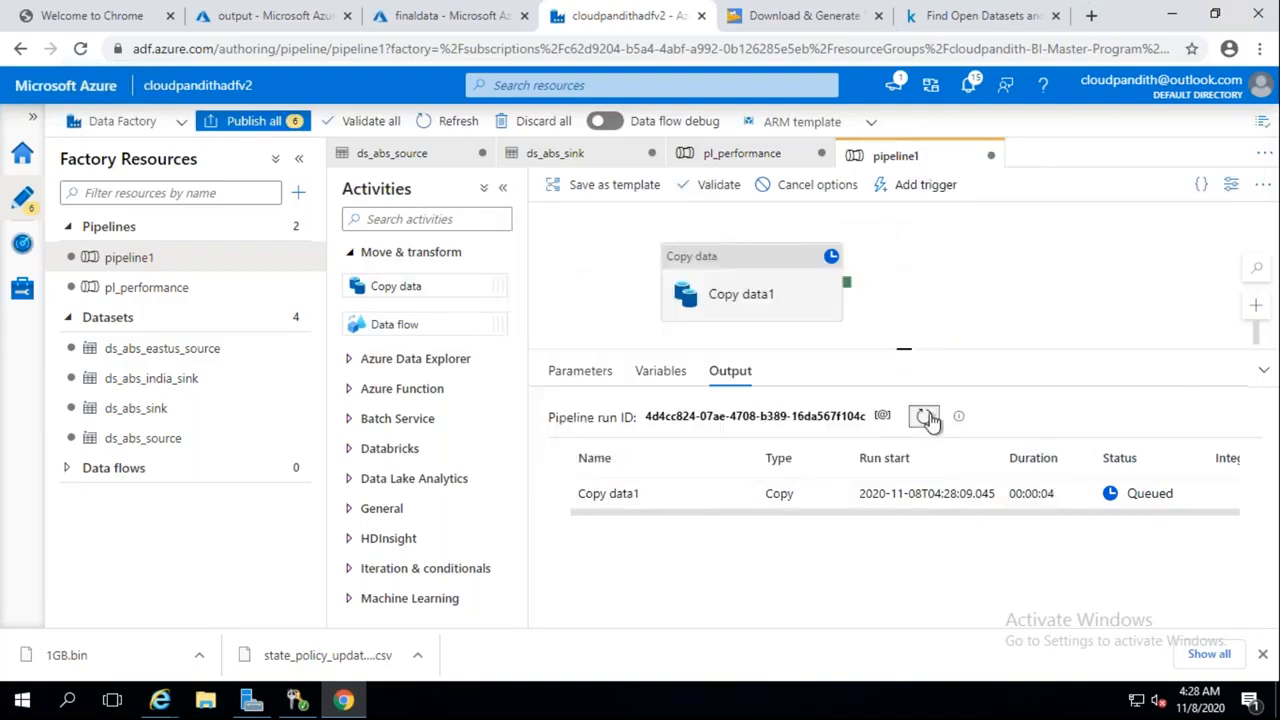
{"action": "left_click", "coordinate": [757, 272]}
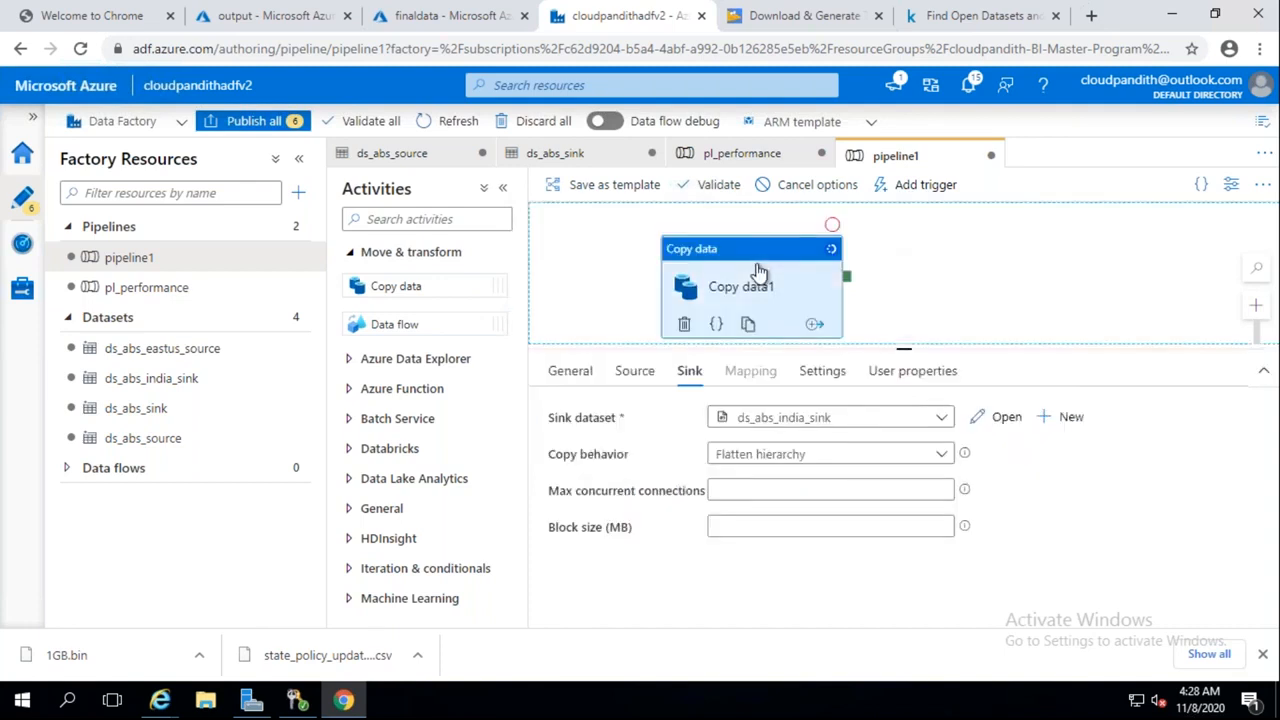
{"action": "left_click", "coordinate": [805, 188]}
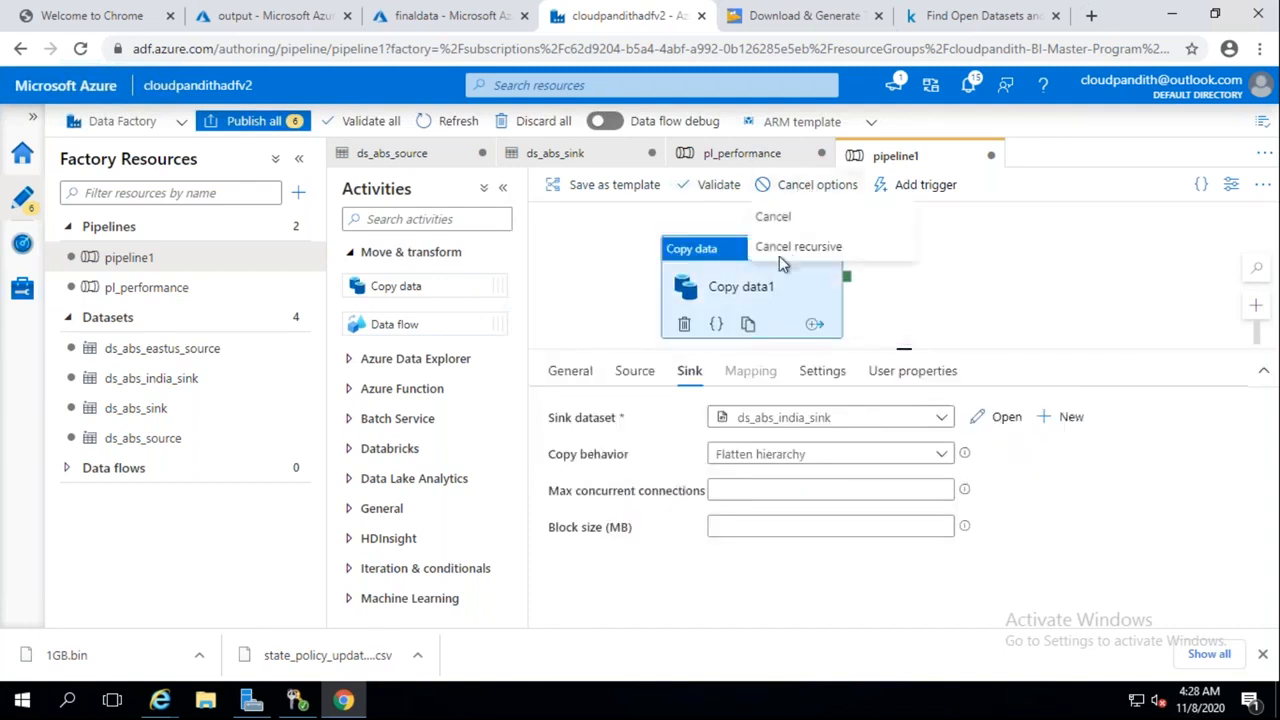
{"action": "left_click", "coordinate": [830, 247]}
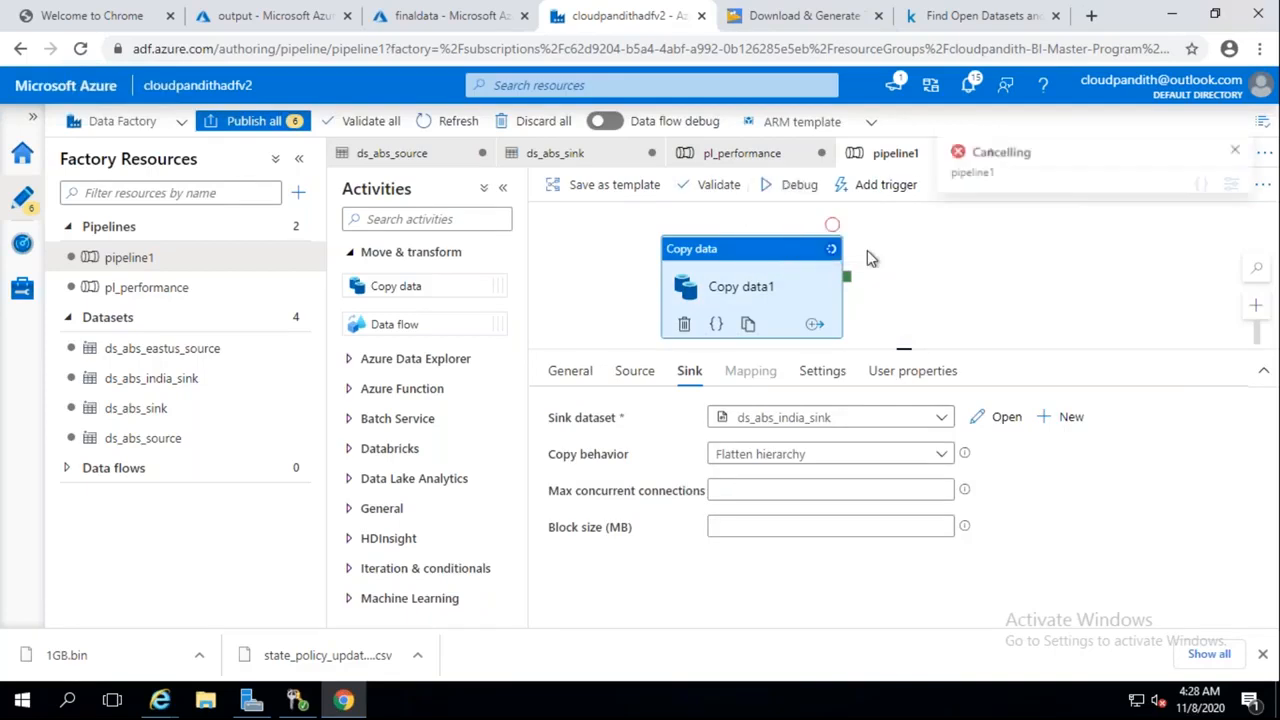
{"action": "left_click", "coordinate": [770, 288]}
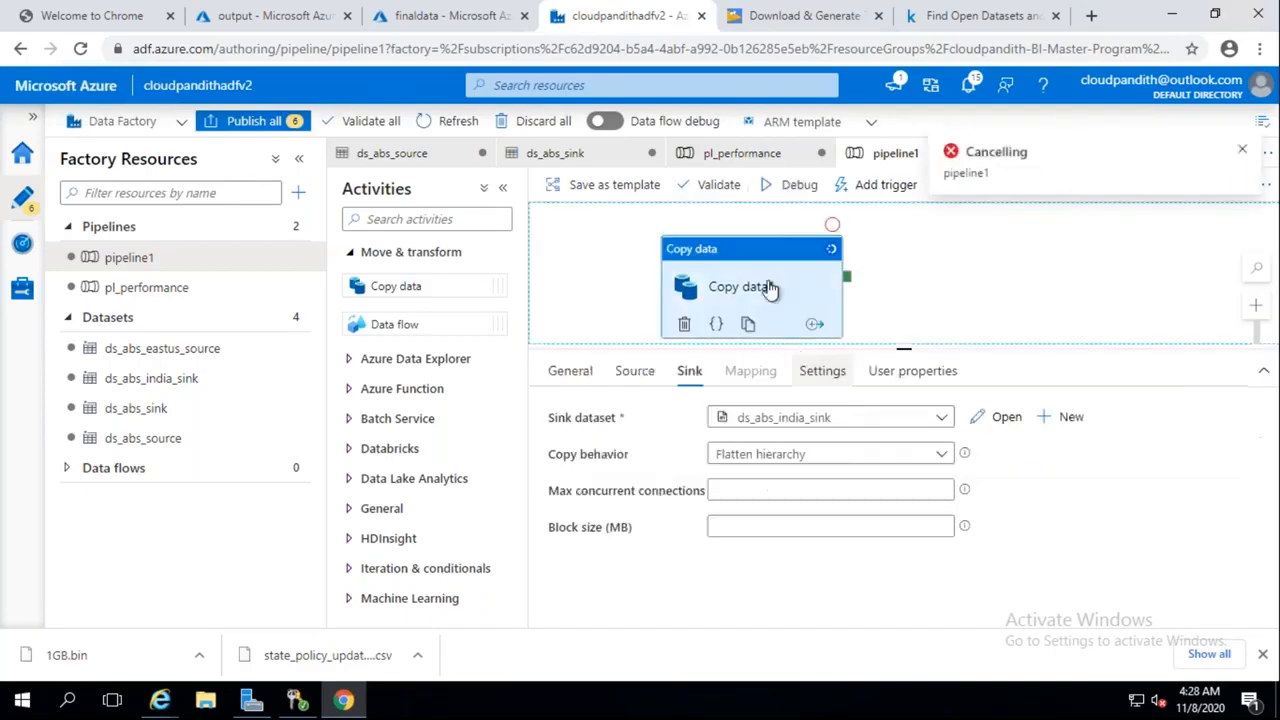
{"action": "left_click", "coordinate": [822, 371]}
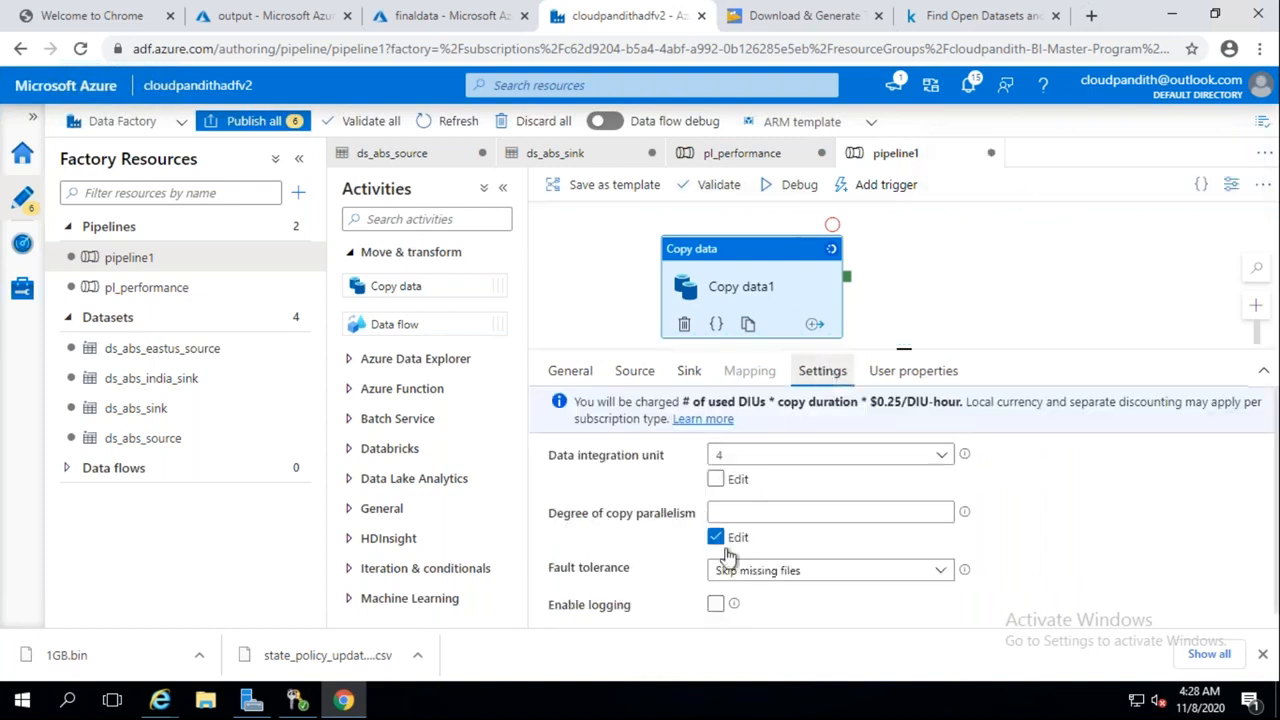
After trying a custom value of 3, set Copy data1's DIUs to 2 and start a debug run
{"action": "left_click", "coordinate": [735, 456]}
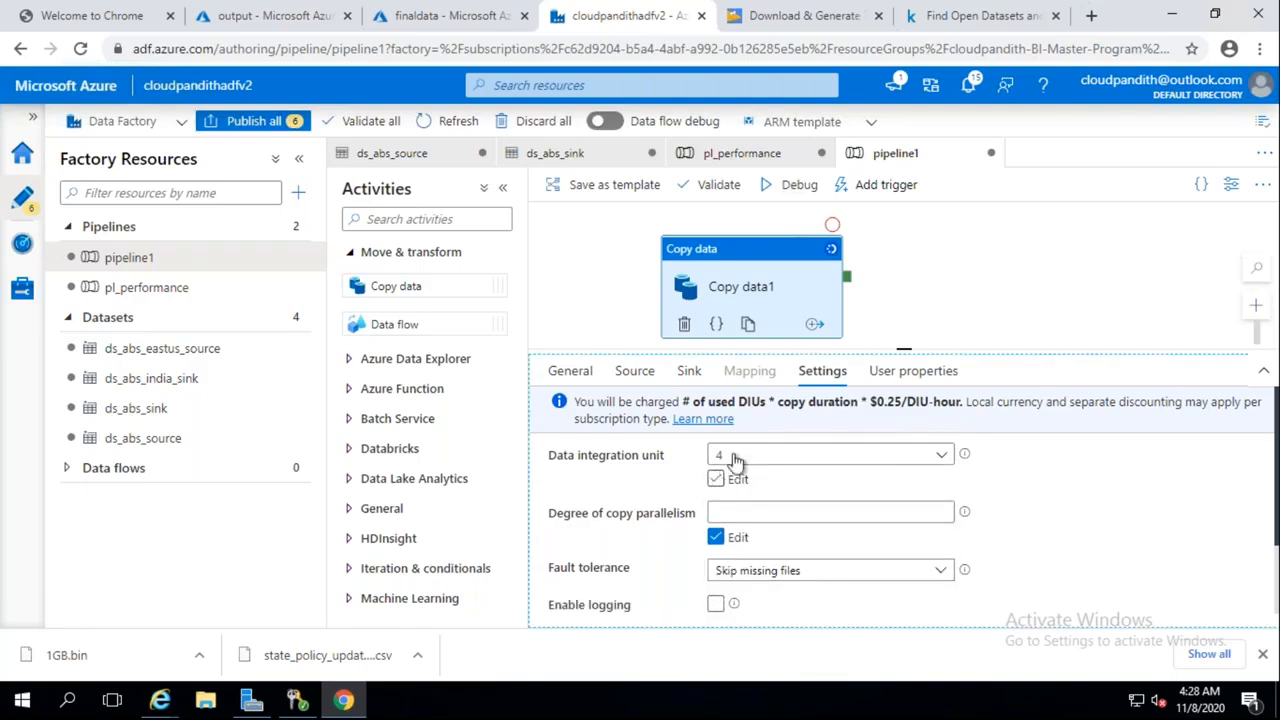
{"action": "left_click", "coordinate": [716, 479]}
{"action": "key", "text": "BackSpace"}
{"action": "type", "text": "3"}
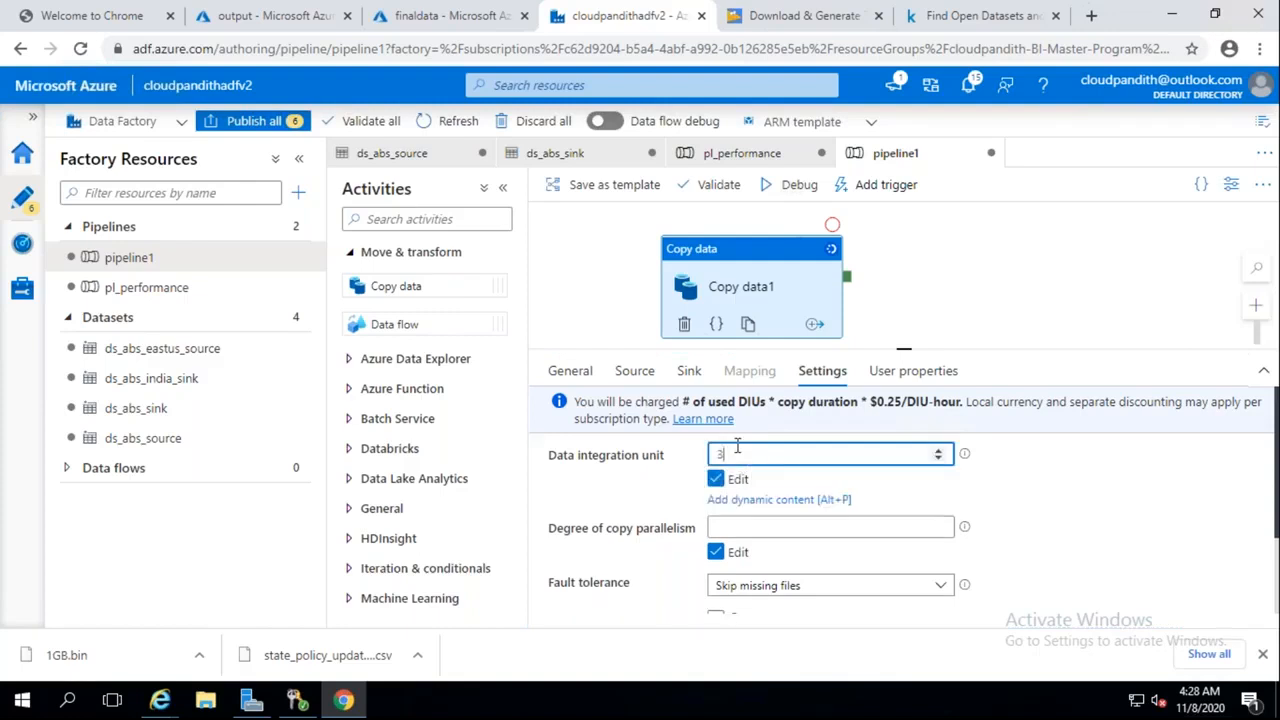
{"action": "left_click", "coordinate": [716, 479]}
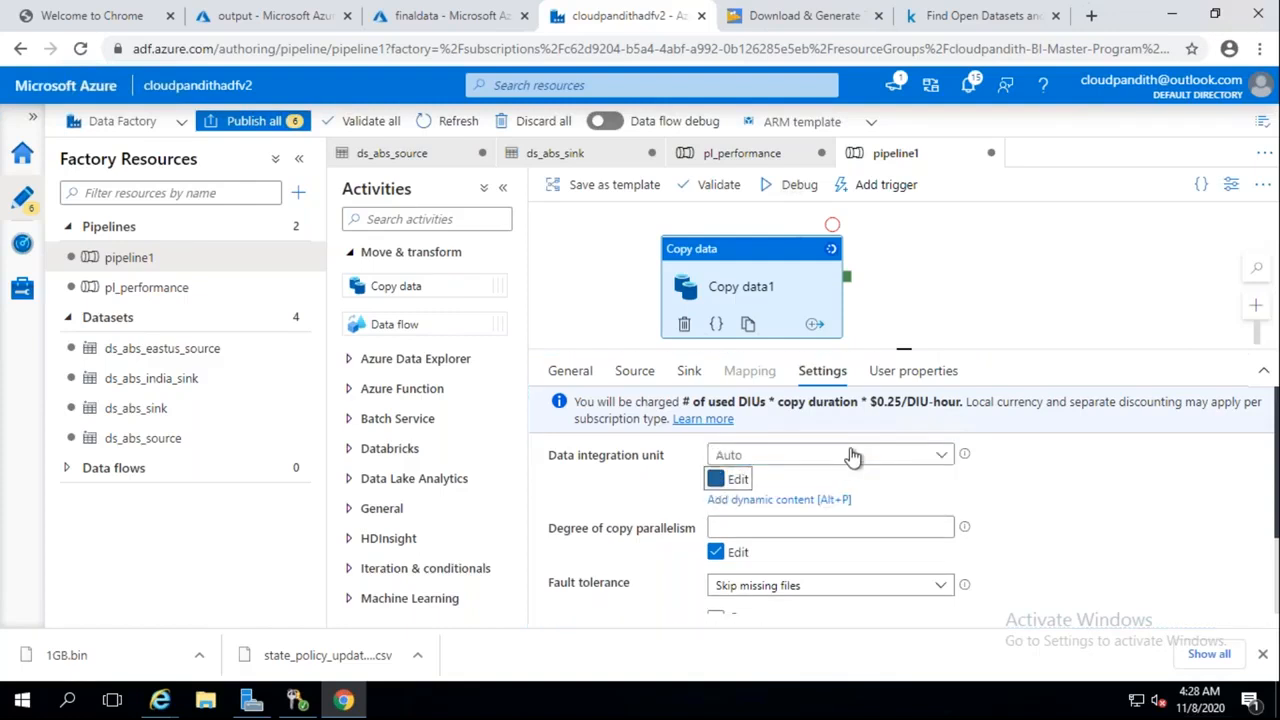
{"action": "left_click", "coordinate": [852, 456]}
{"action": "left_click", "coordinate": [734, 552]}
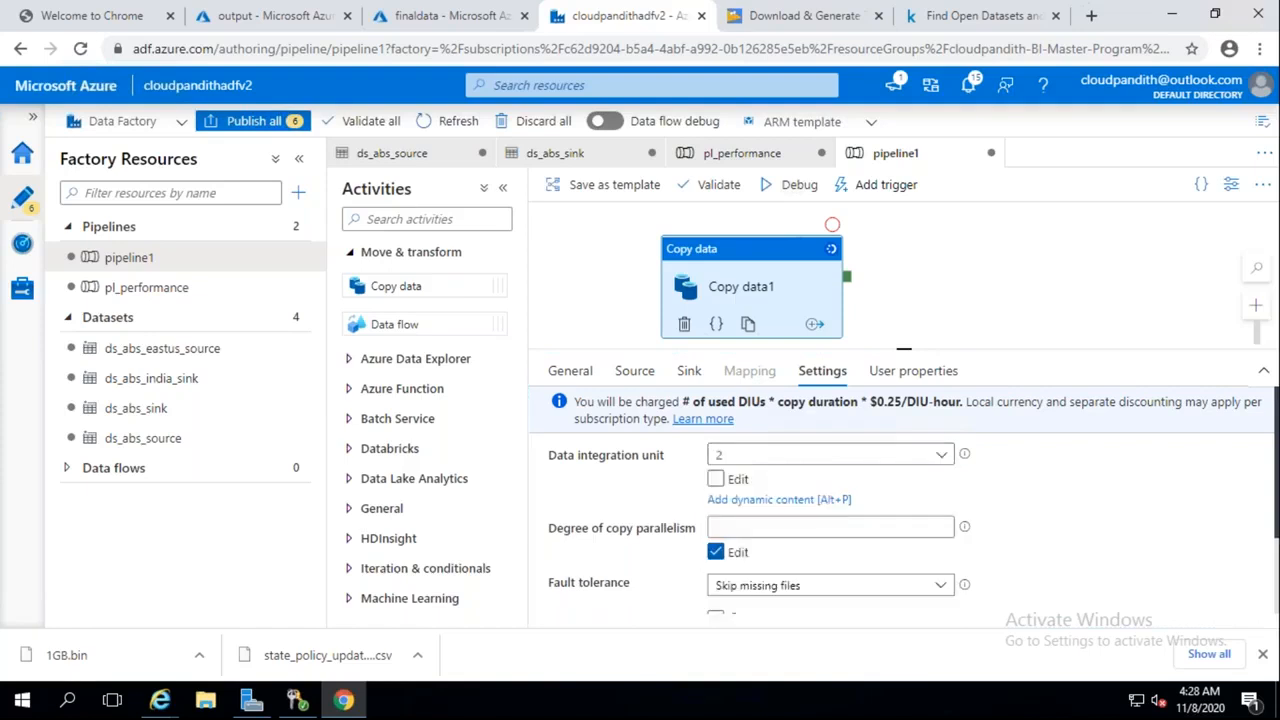
{"action": "left_click", "coordinate": [716, 479]}
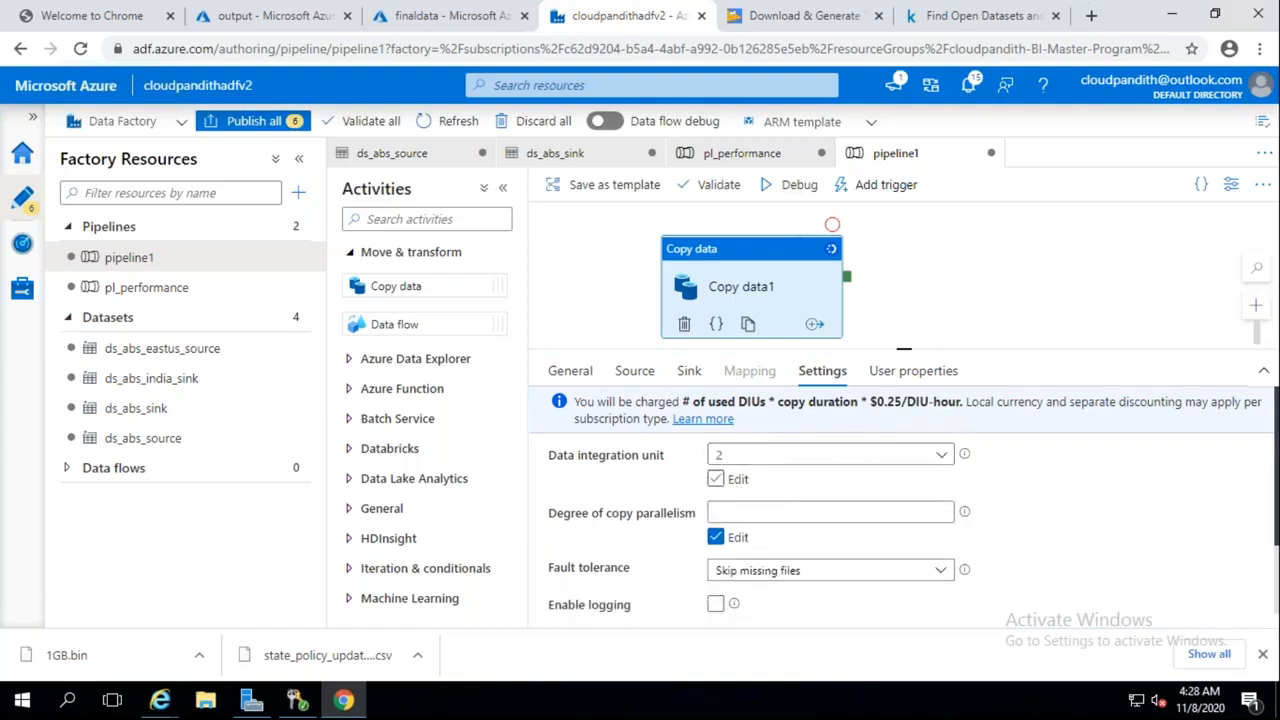
{"action": "left_click", "coordinate": [800, 186]}
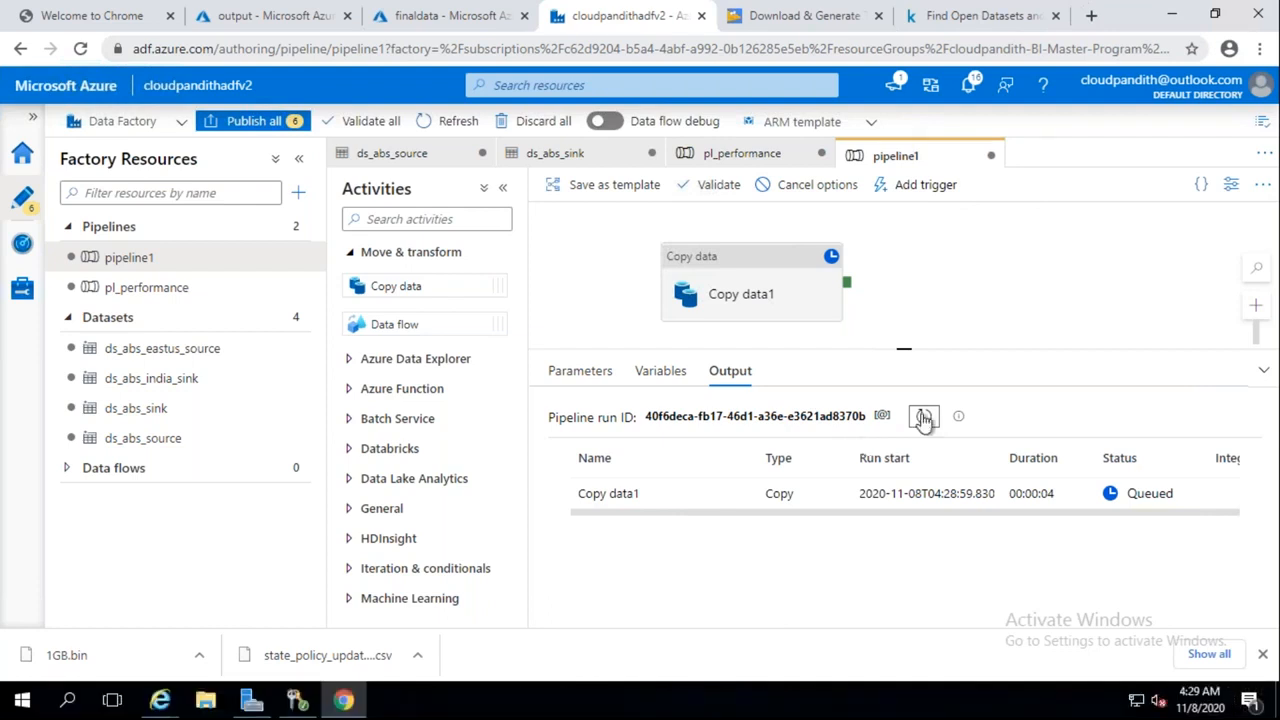
Refresh the output and open Copy data1's in-progress run details showing 2 DIUs
{"action": "left_click", "coordinate": [923, 418]}
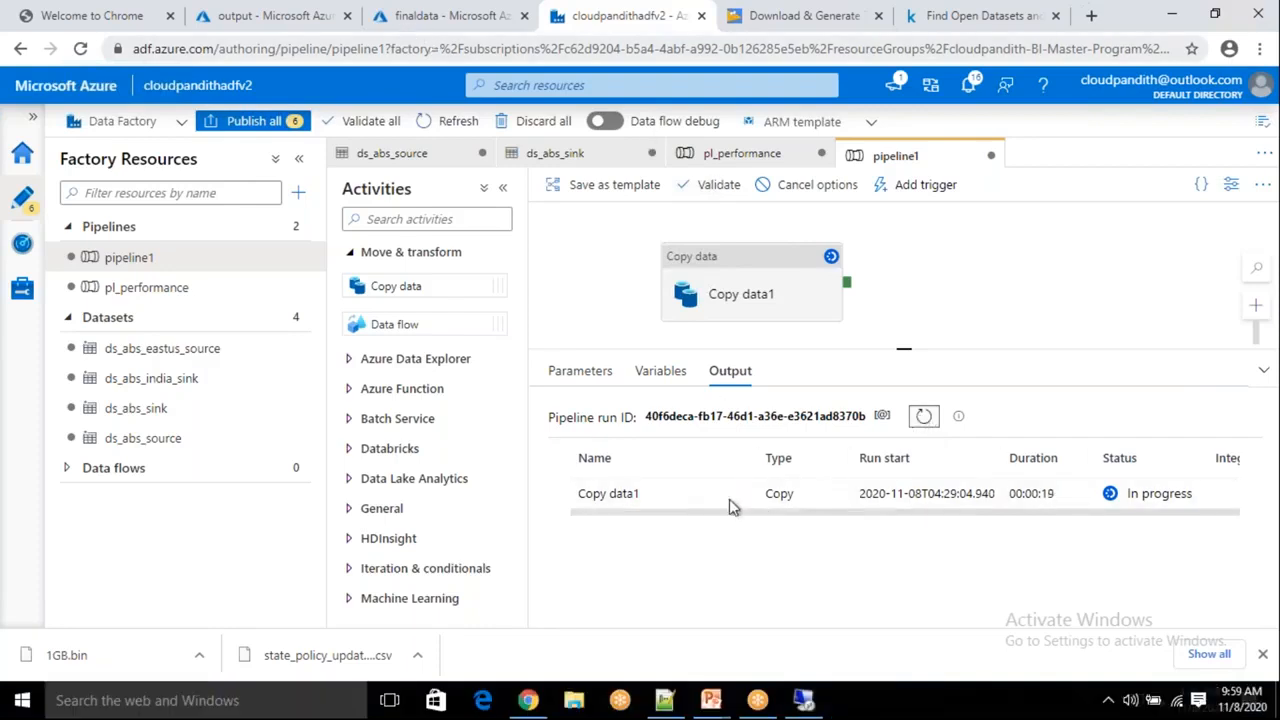
{"action": "left_click", "coordinate": [745, 498]}
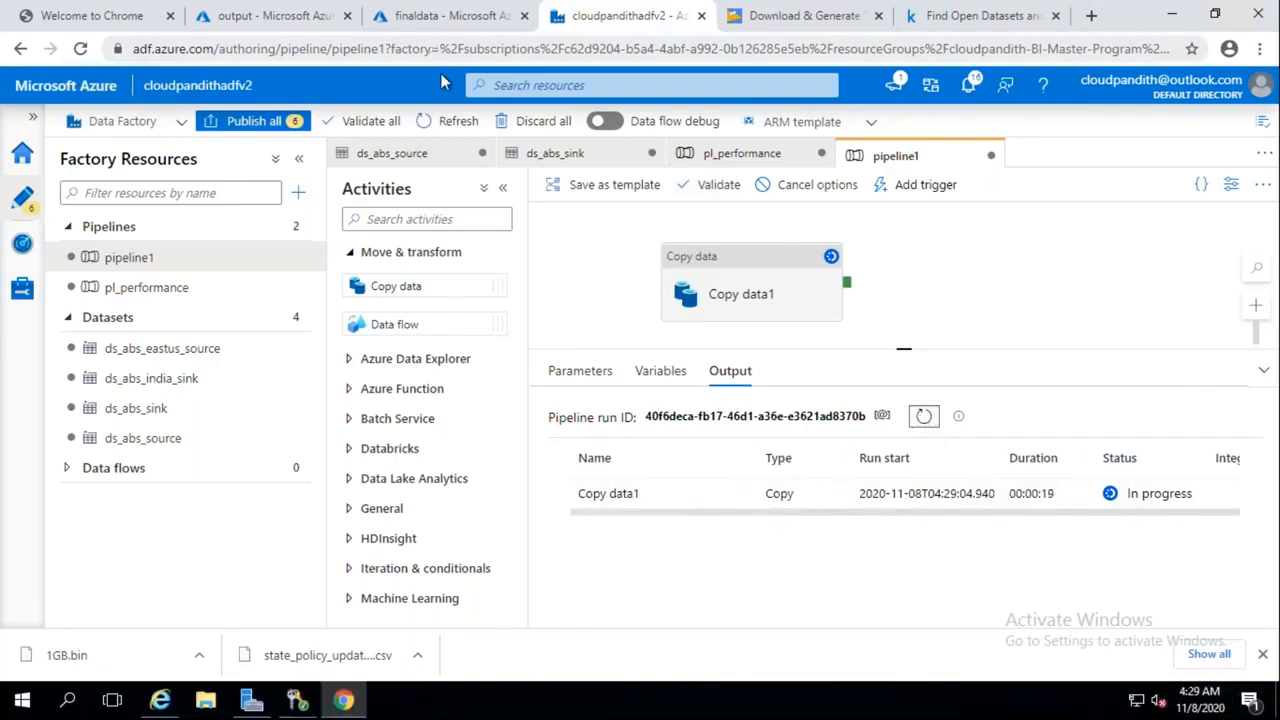
{"action": "left_click", "coordinate": [741, 493]}
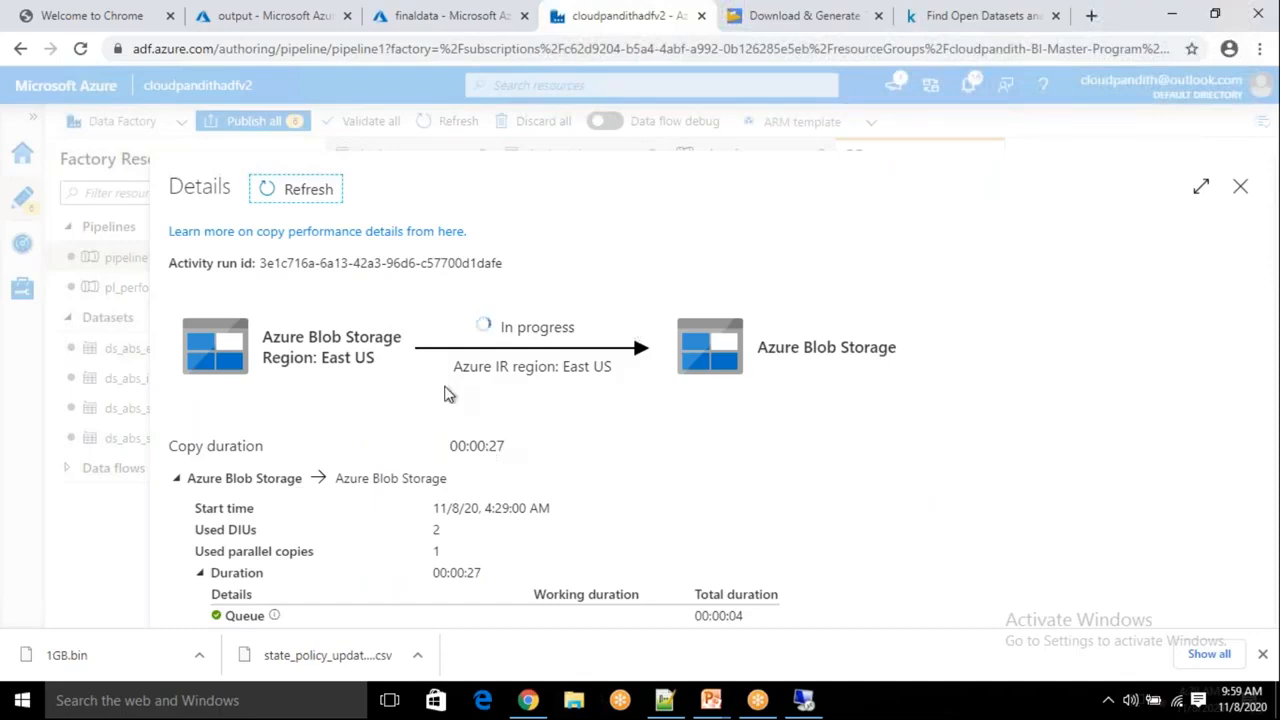
Refresh the copy details and highlight Used DIUs 2 and the Used parallel copies value
{"action": "left_click", "coordinate": [322, 200]}
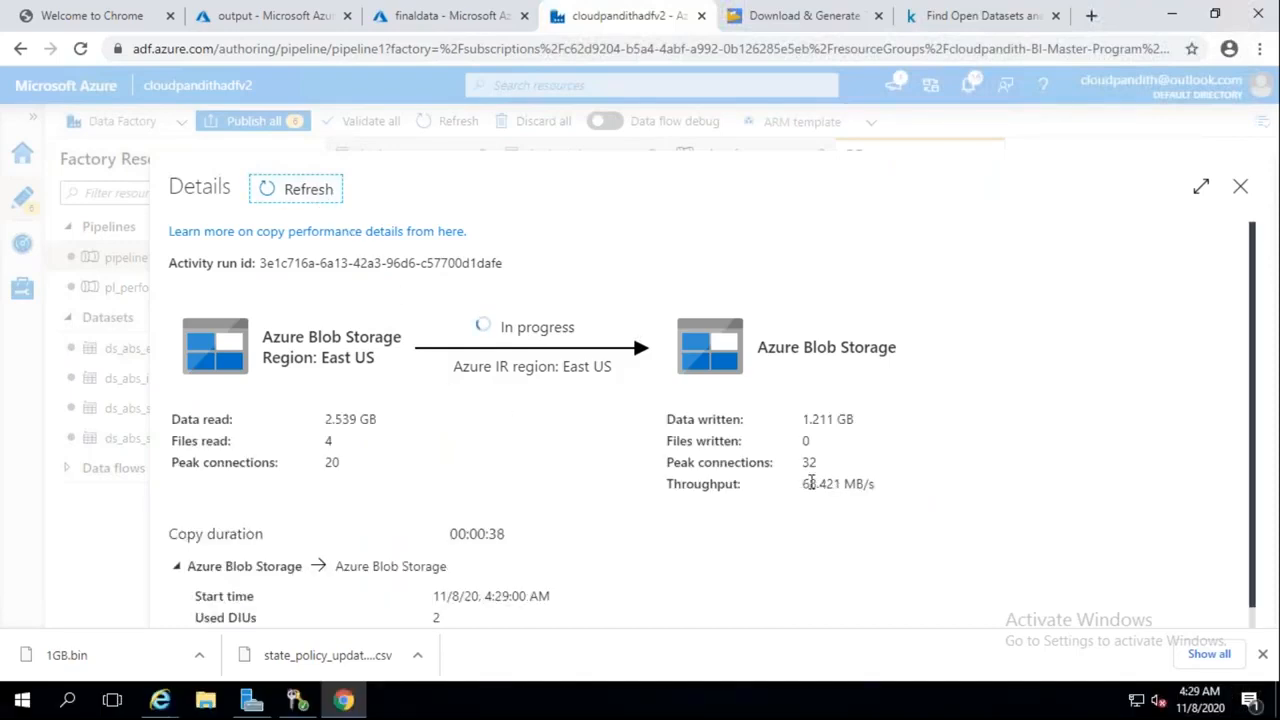
{"action": "left_click", "coordinate": [316, 196]}
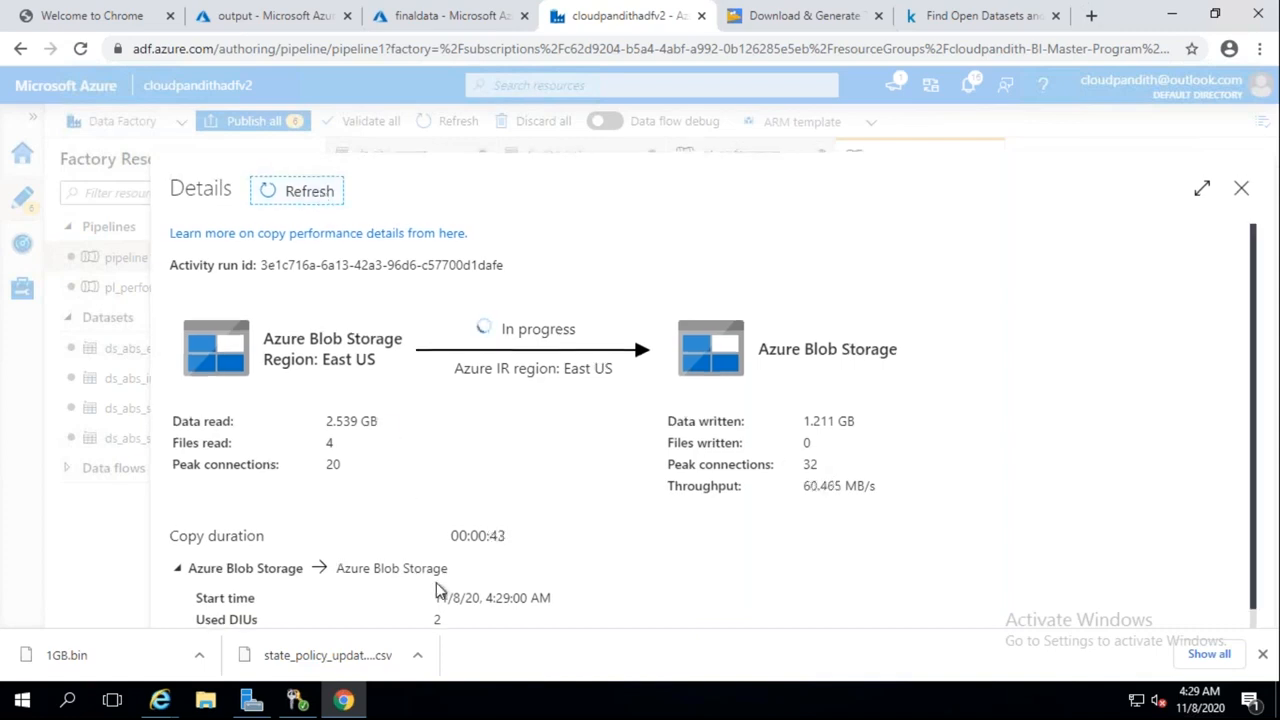
{"action": "left_click", "coordinate": [1263, 656]}
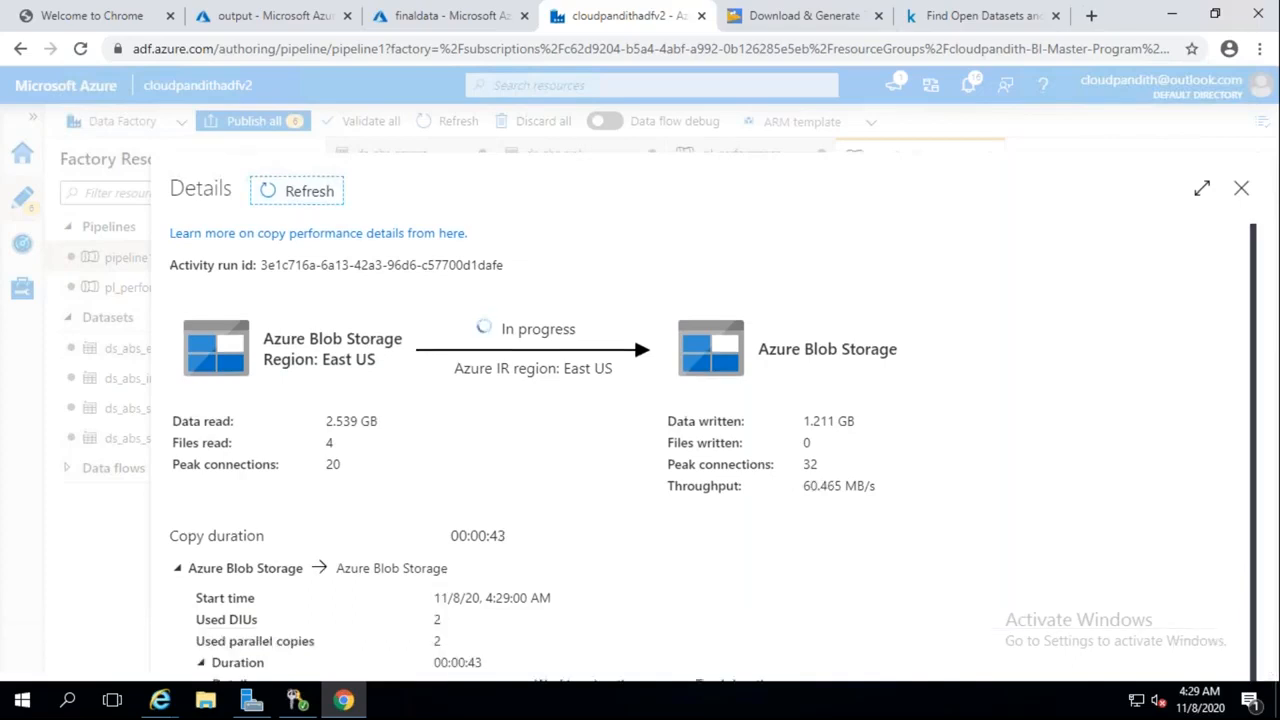
{"action": "left_click_drag", "start_coordinate": [449, 617], "coordinate": [455, 625]}
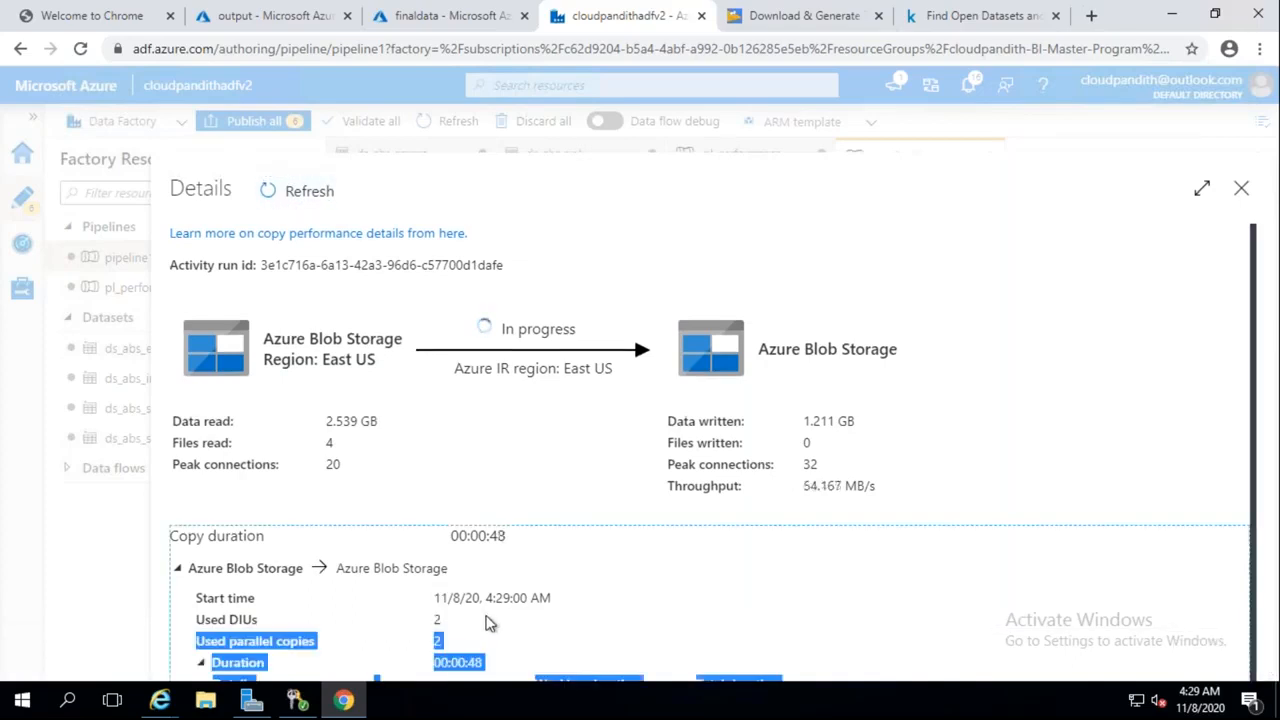
{"action": "left_click", "coordinate": [489, 622]}
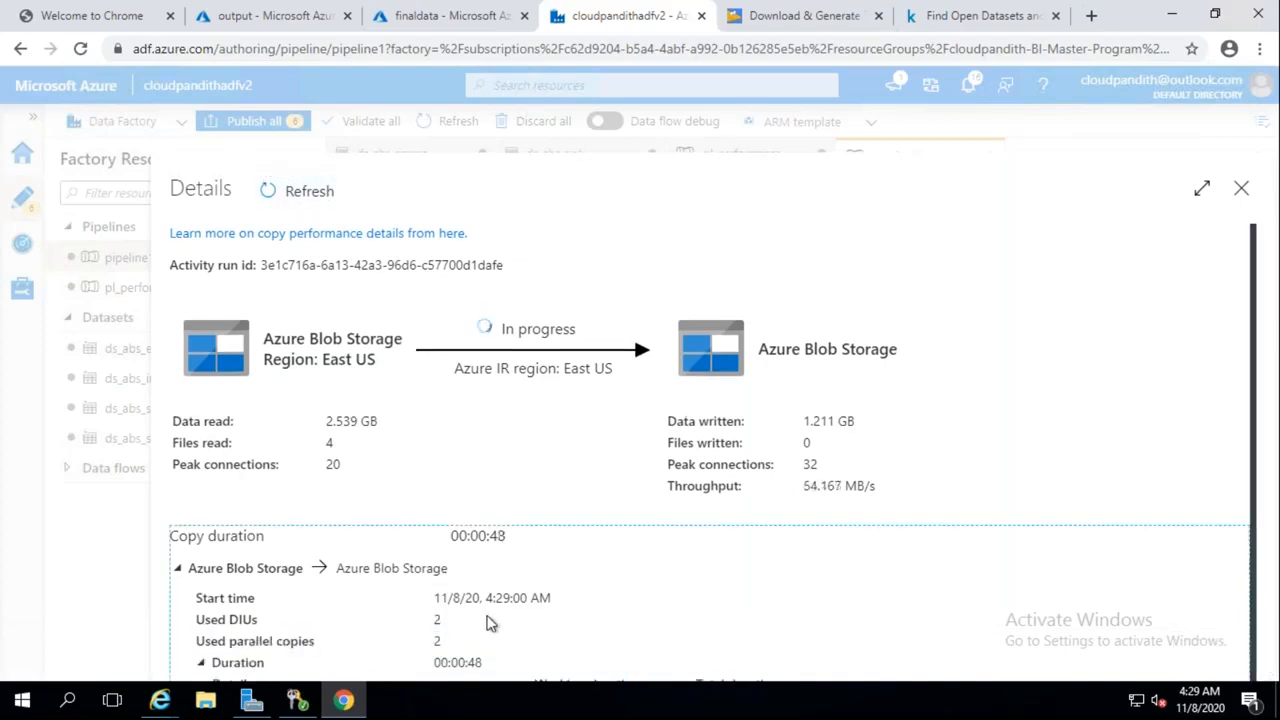
{"action": "left_click", "coordinate": [437, 638]}
{"action": "left_click", "coordinate": [470, 630]}
{"action": "double_click", "coordinate": [437, 621]}
{"action": "left_click", "coordinate": [421, 653]}
{"action": "left_click_drag", "start_coordinate": [421, 647], "coordinate": [457, 644]}
{"action": "triple_click", "coordinate": [510, 628]}
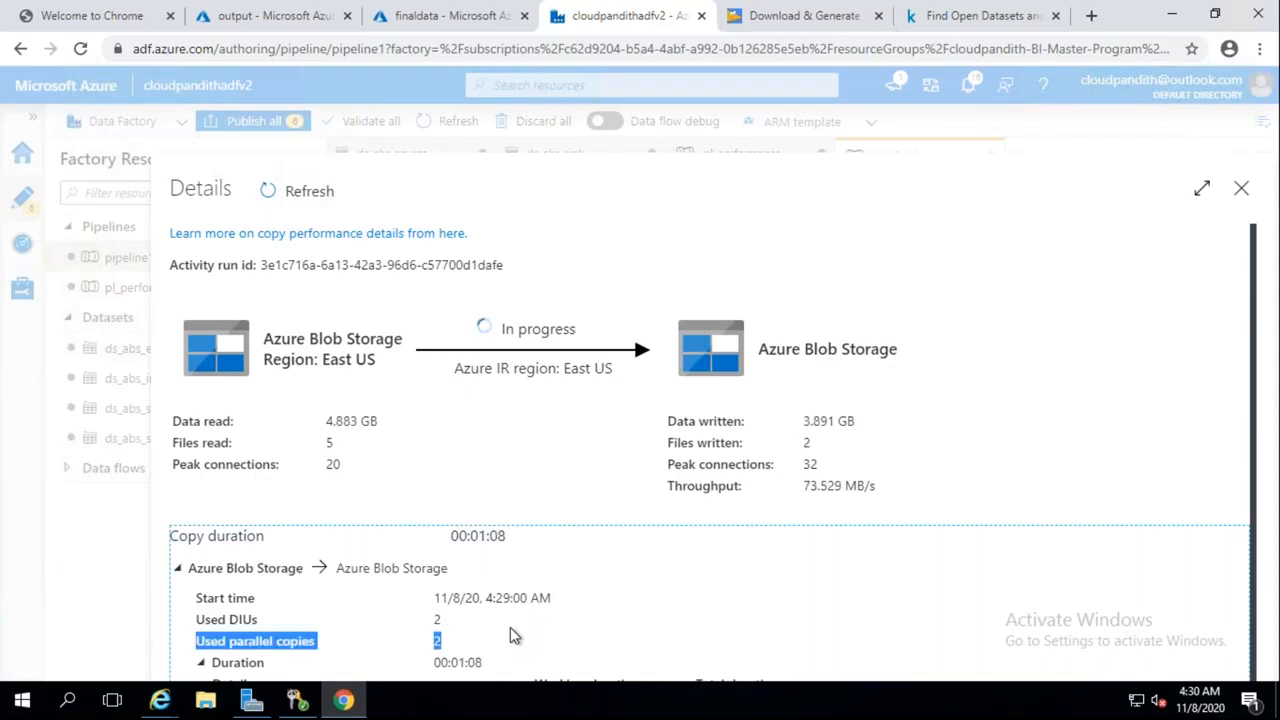
{"action": "left_click", "coordinate": [506, 631]}
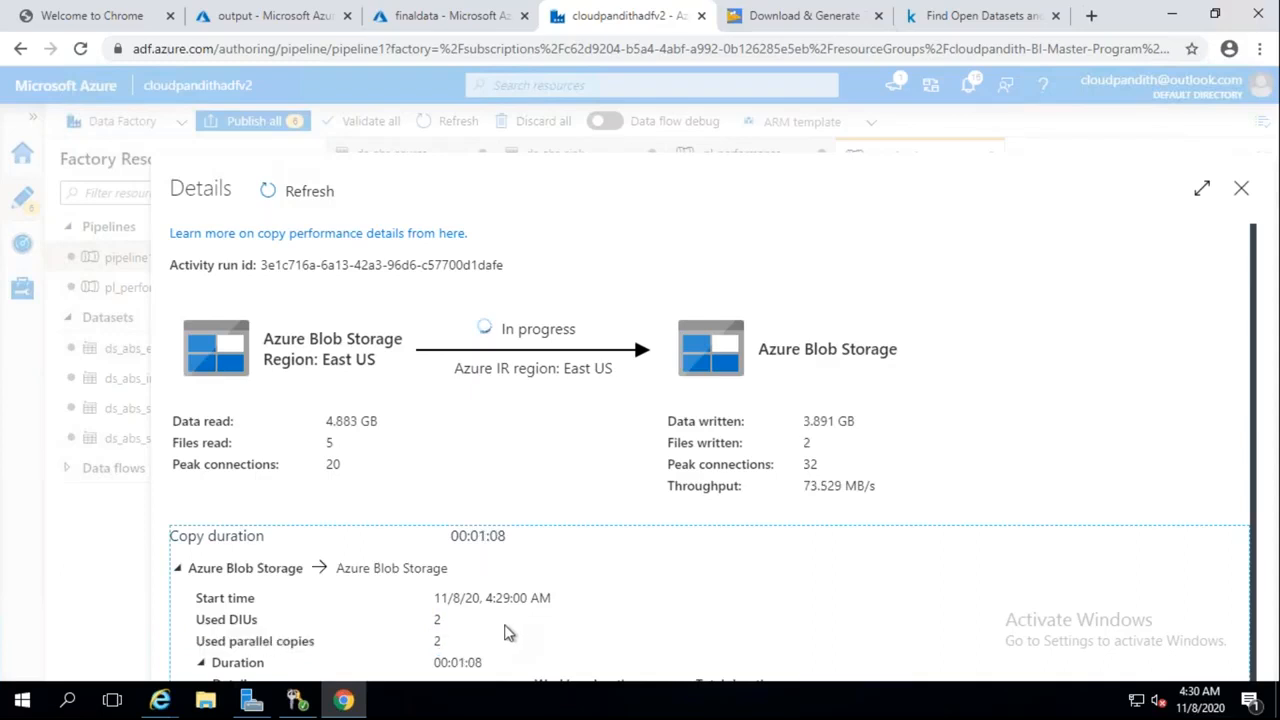
Refresh until the copy succeeds and highlight its 00:01:27 duration
{"action": "left_click", "coordinate": [305, 191]}
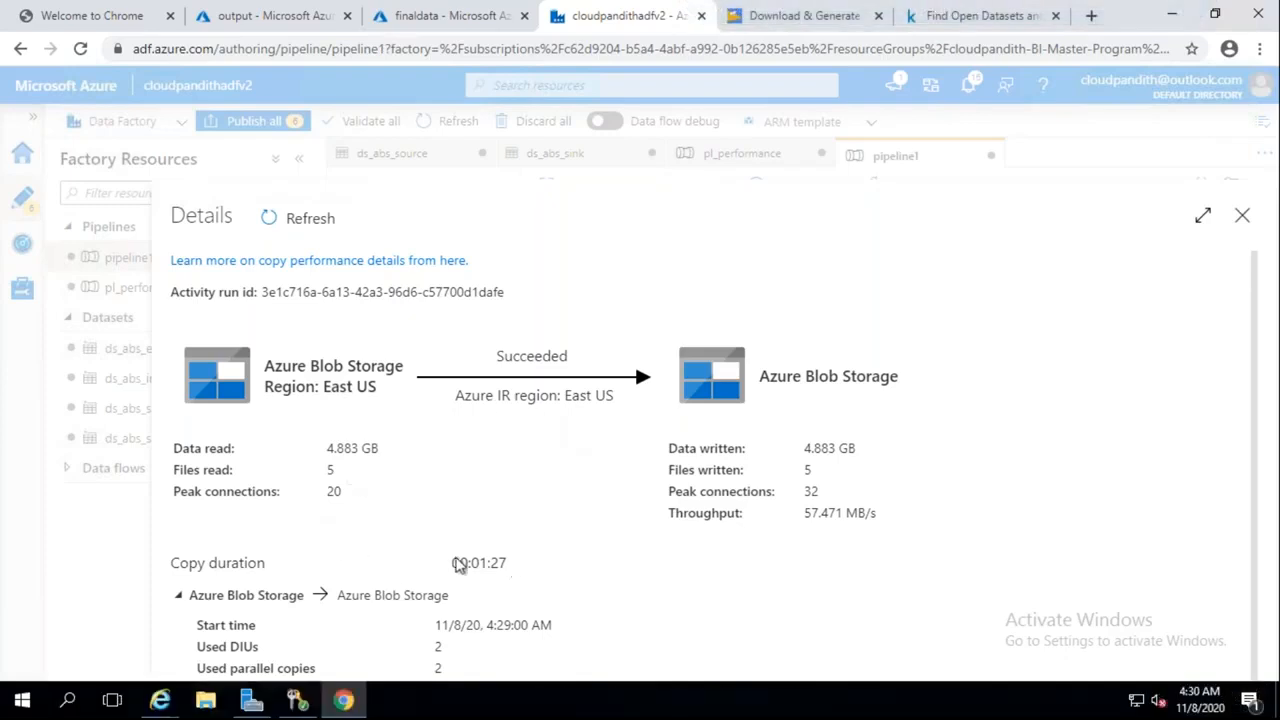
{"action": "left_click", "coordinate": [458, 564]}
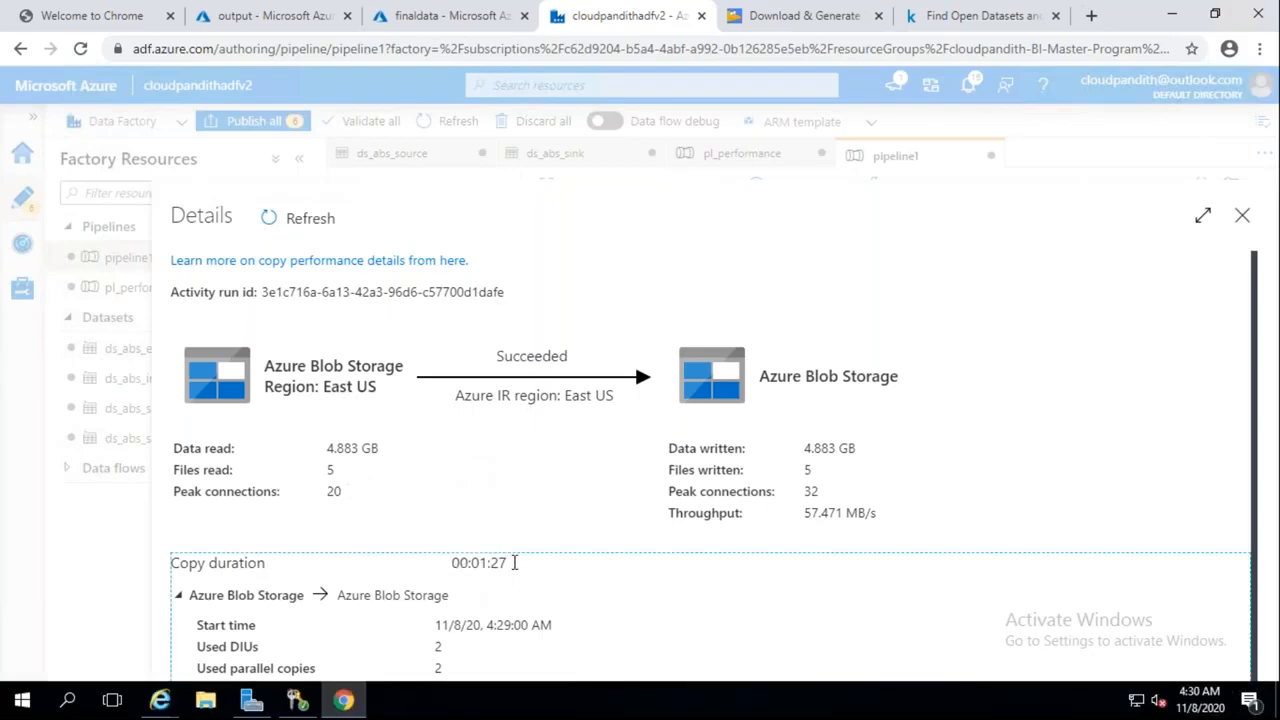
{"action": "left_click_drag", "start_coordinate": [506, 565], "coordinate": [465, 563]}
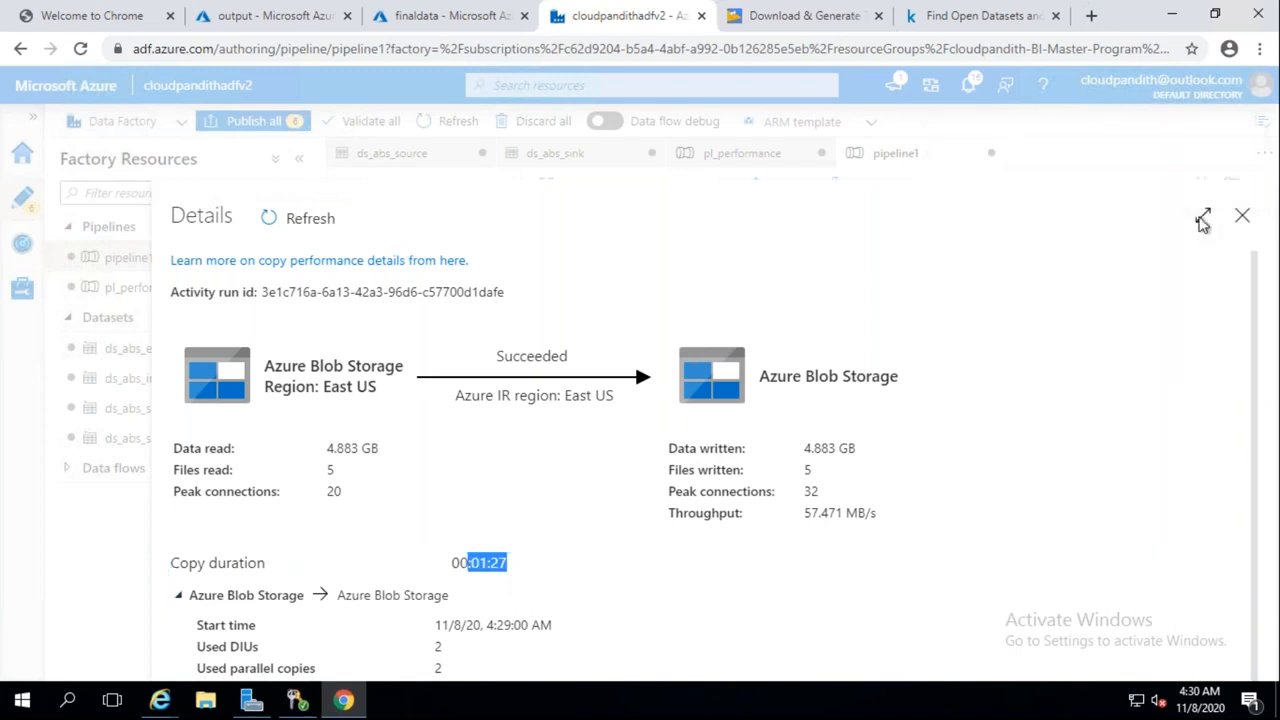
{"action": "left_click", "coordinate": [1202, 216]}
Review the expanded details: 00:01:27 duration, 2 used DIUs, 2 parallel copies, then close them
{"action": "left_click", "coordinate": [416, 464]}
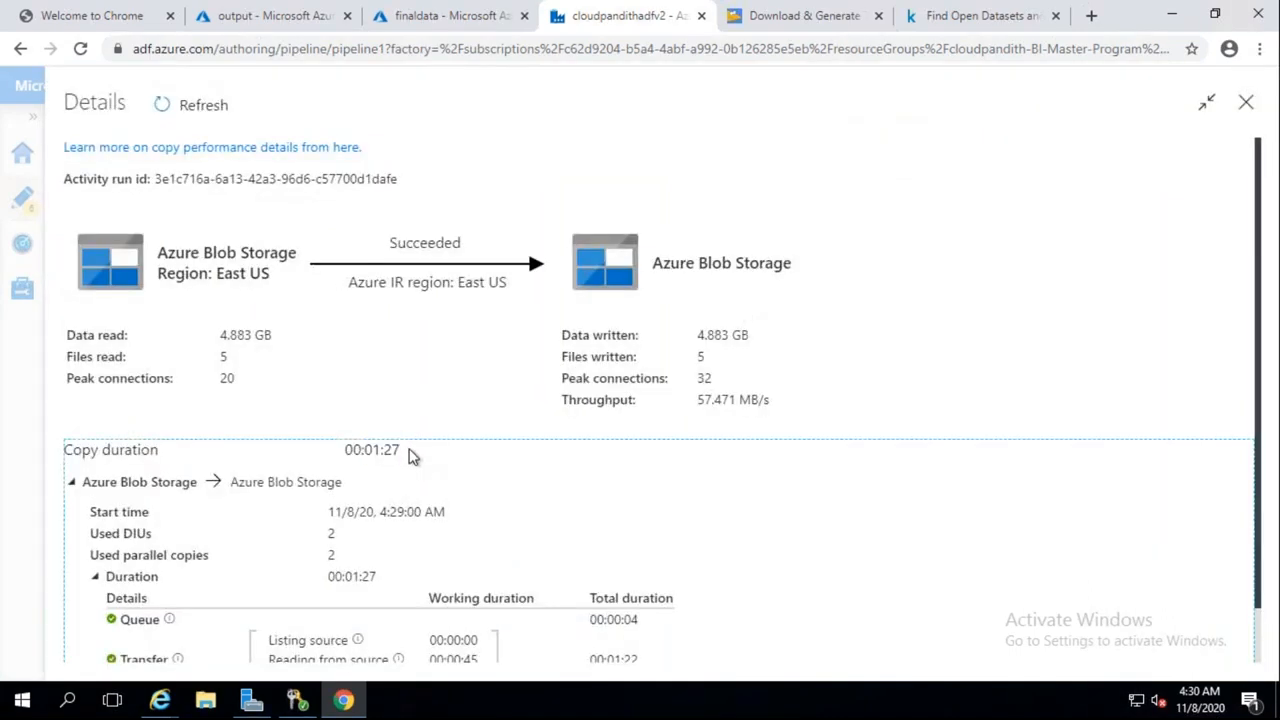
{"action": "left_click_drag", "start_coordinate": [398, 452], "coordinate": [360, 452]}
{"action": "left_click_drag", "start_coordinate": [344, 536], "coordinate": [325, 536]}
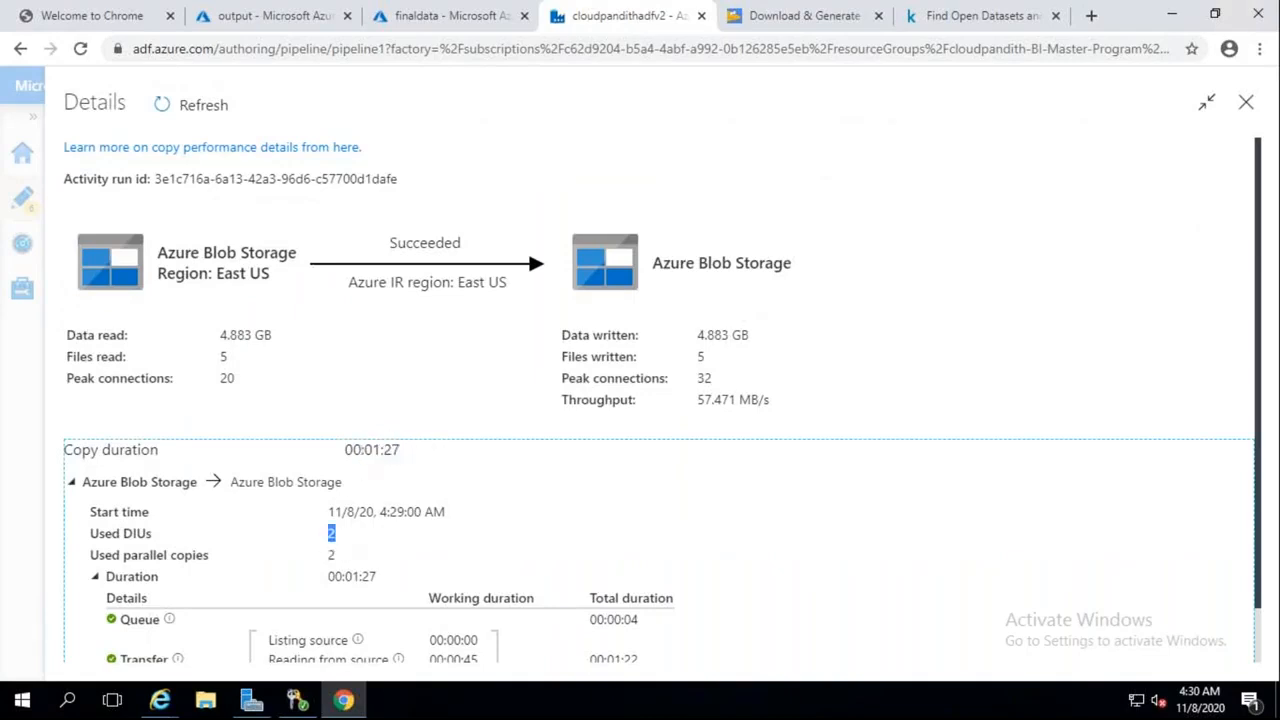
{"action": "left_click", "coordinate": [344, 558]}
{"action": "mouse_move", "coordinate": [323, 562]}
{"action": "left_mouse_down"}
{"action": "mouse_move", "coordinate": [336, 556]}
{"action": "mouse_move", "coordinate": [322, 537]}
{"action": "mouse_move", "coordinate": [318, 557]}
{"action": "mouse_move", "coordinate": [322, 547]}
{"action": "left_mouse_up"}
{"action": "left_click", "coordinate": [390, 550]}
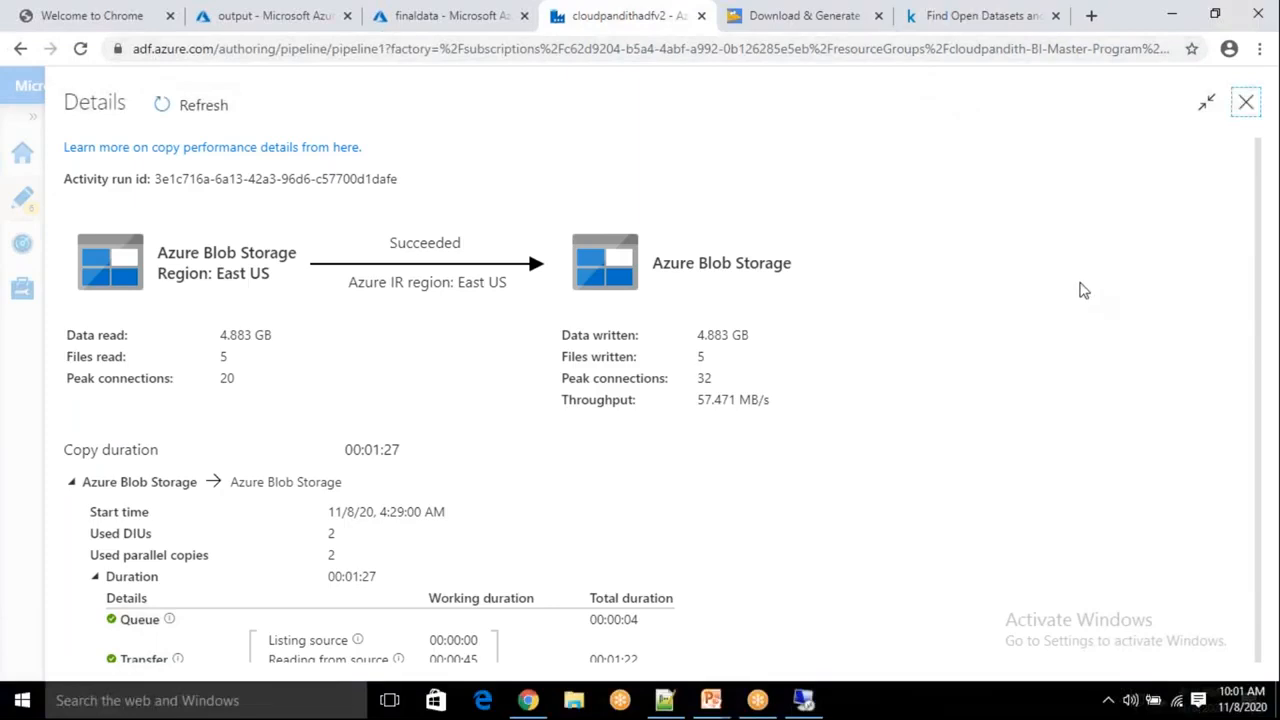
{"action": "key", "text": "Escape"}
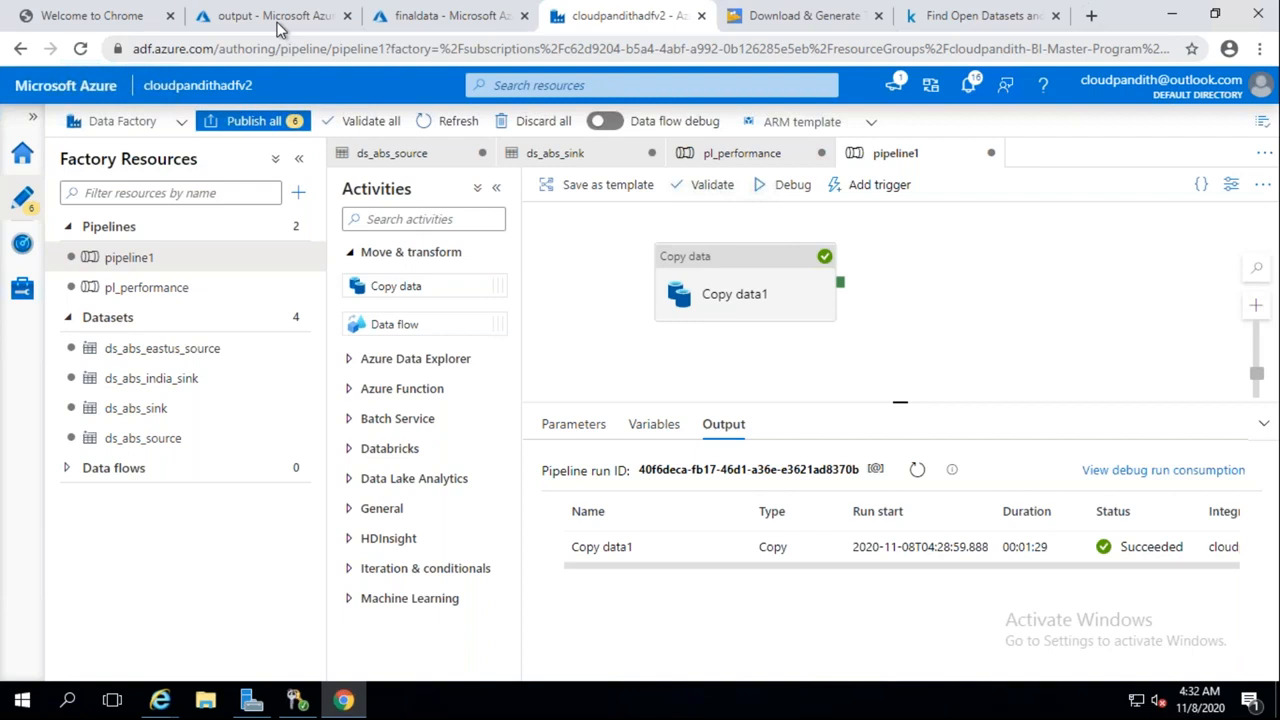
Reload the finaldata container's blob list to check the newly copied files
{"action": "left_click", "coordinate": [280, 28]}
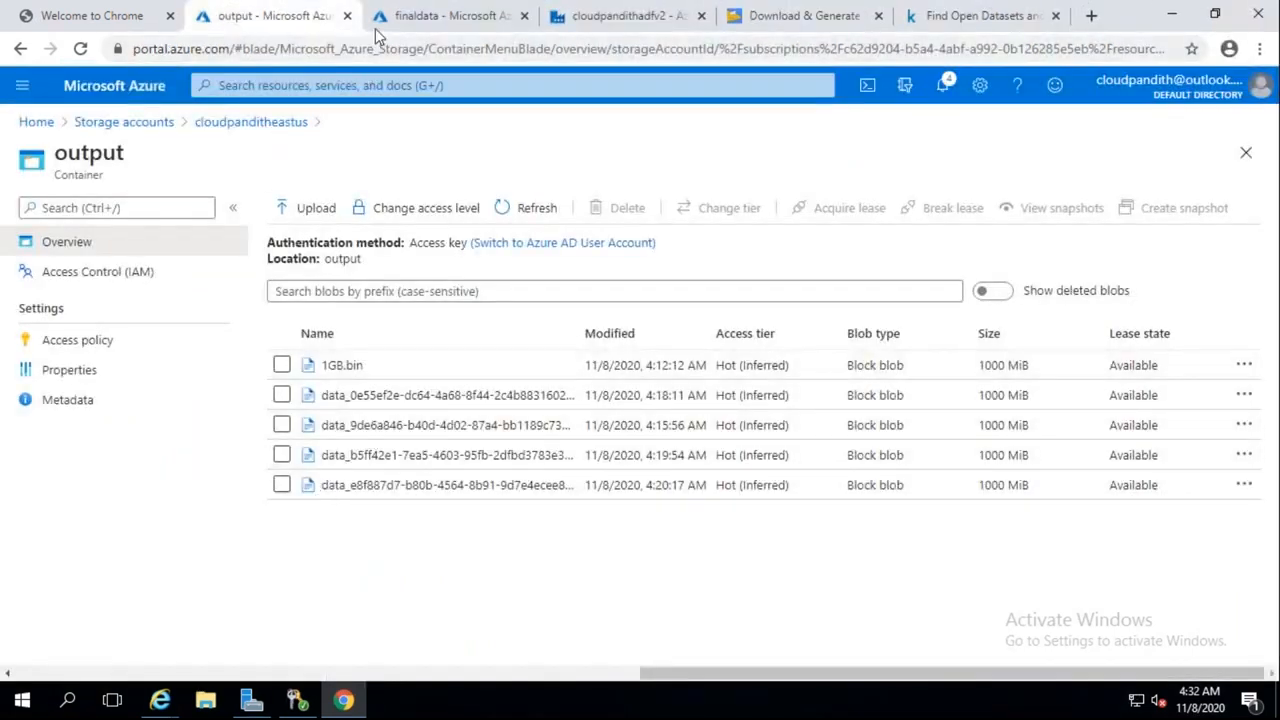
{"action": "left_click", "coordinate": [422, 25]}
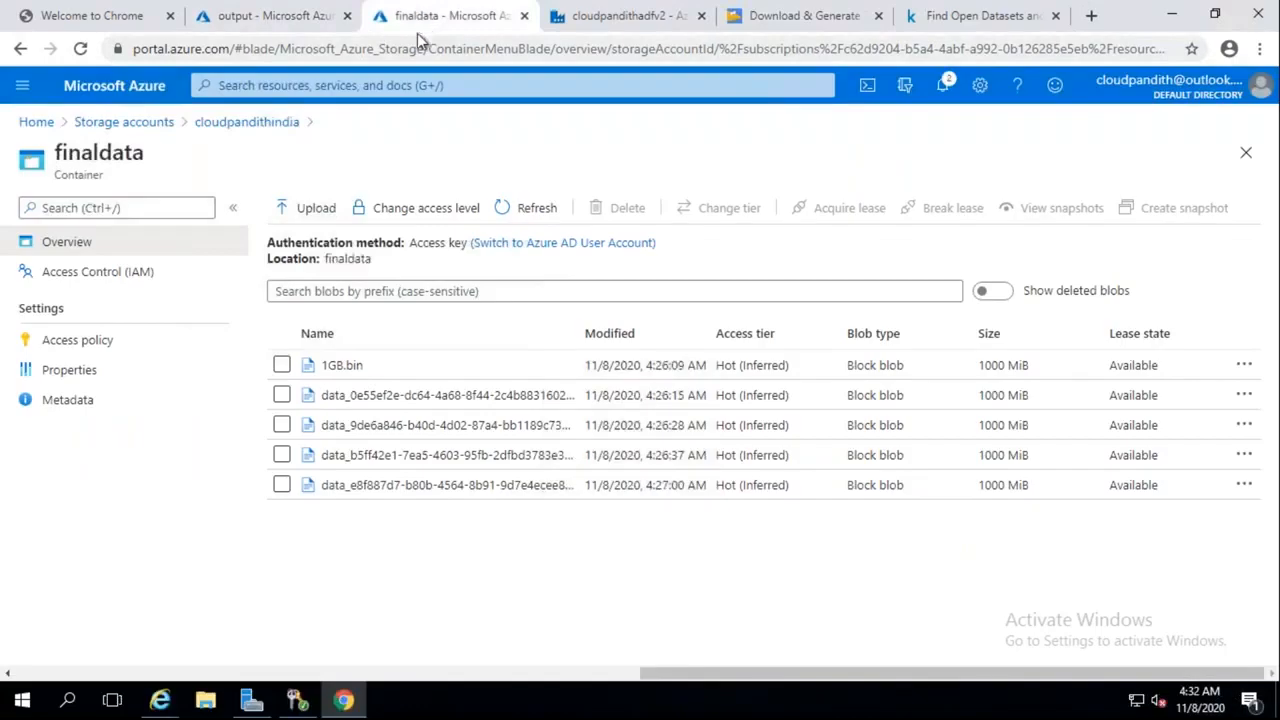
{"action": "left_click", "coordinate": [538, 210]}
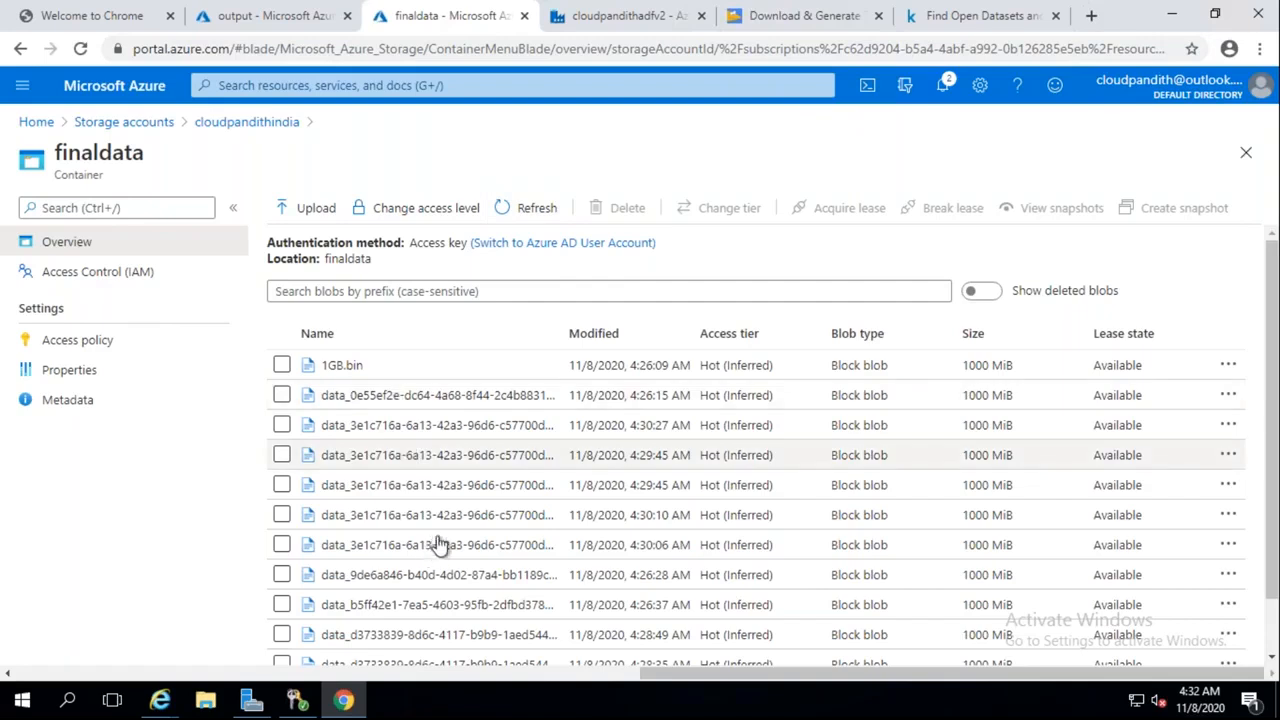
{"action": "scroll", "coordinate": [437, 545], "scroll_direction": "down", "scroll_amount": 1}
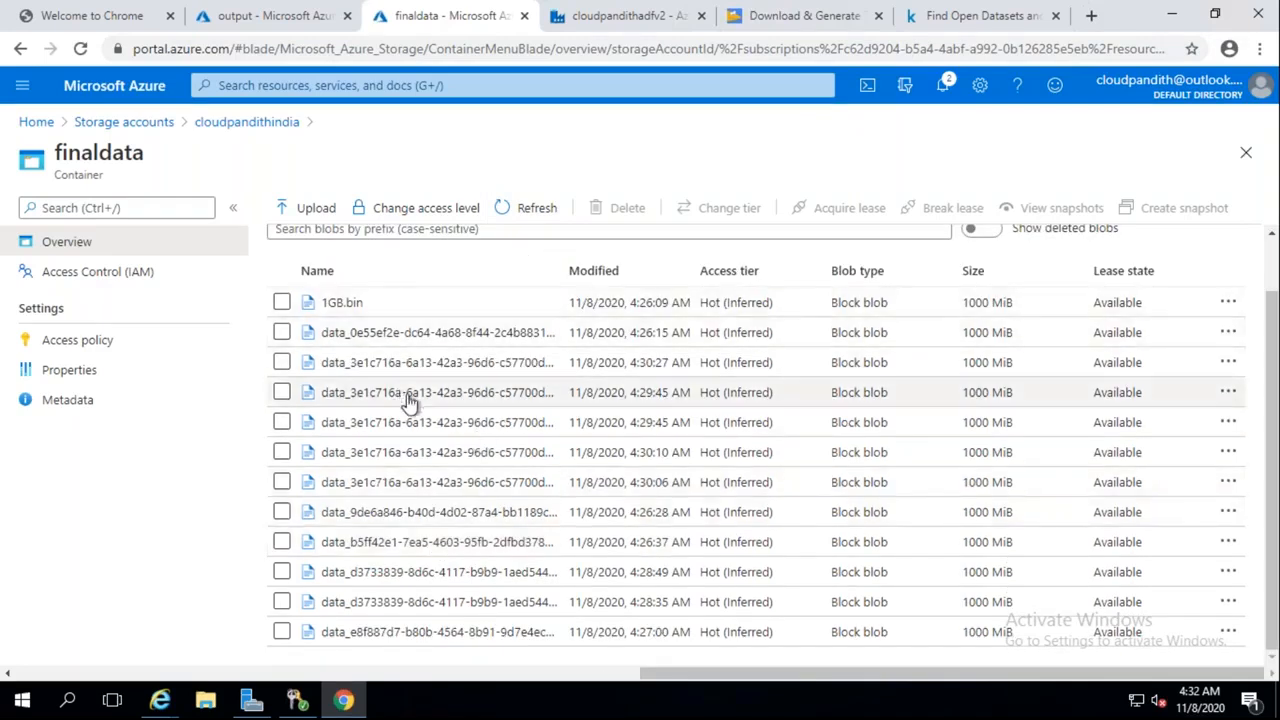
Tick and untick the first three blobs in the output container, then return to Data Factory
{"action": "left_click", "coordinate": [300, 28]}
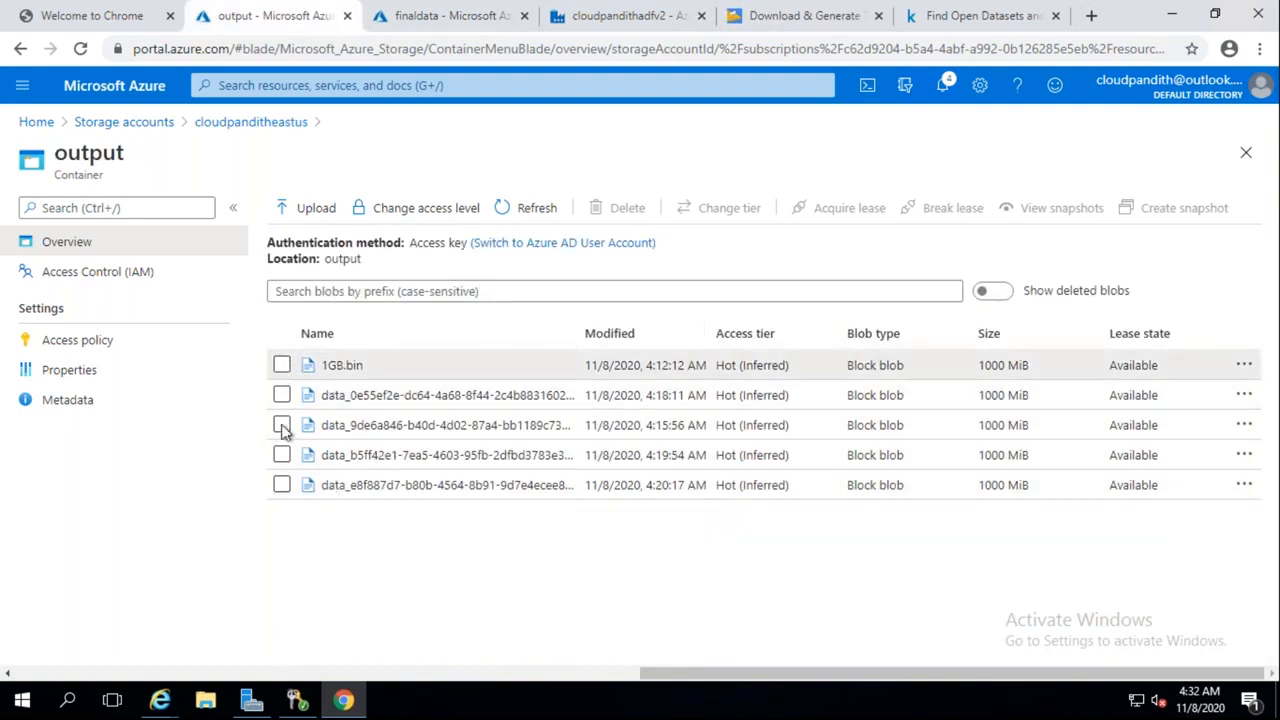
{"action": "left_click", "coordinate": [282, 365]}
{"action": "left_click", "coordinate": [282, 395]}
{"action": "left_click", "coordinate": [282, 427]}
{"action": "left_click", "coordinate": [282, 427]}
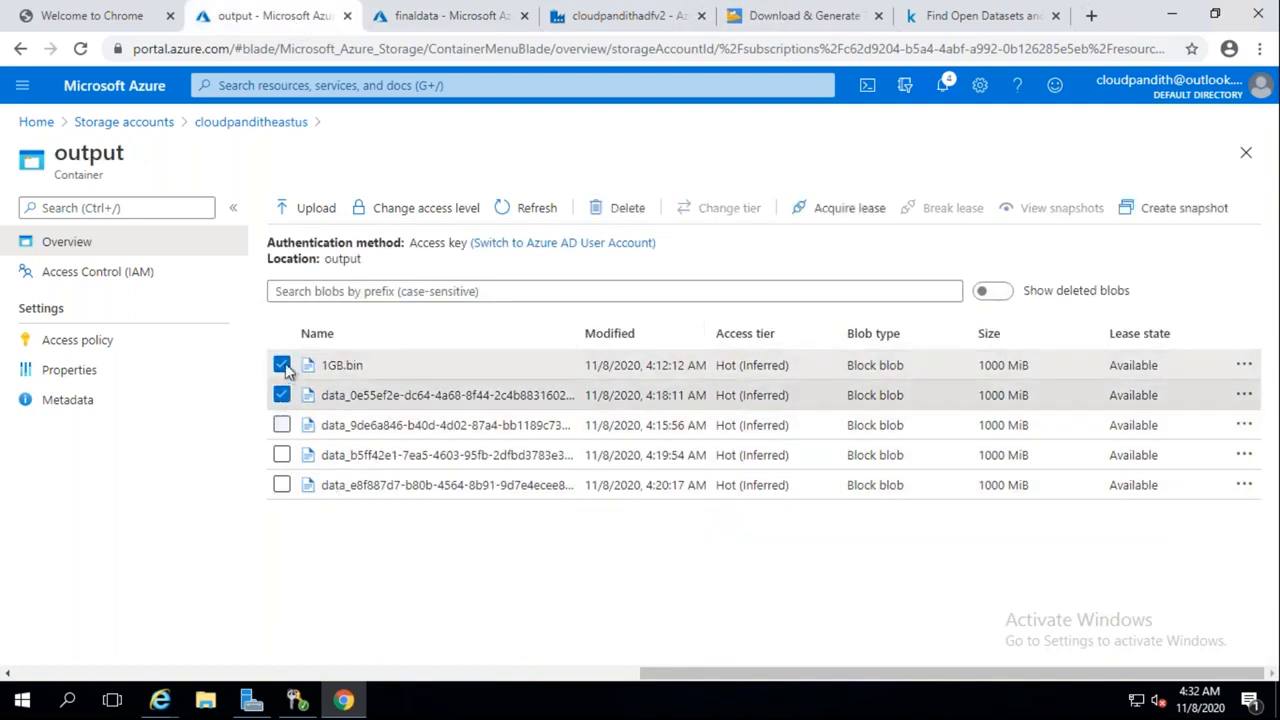
{"action": "left_click", "coordinate": [283, 396]}
{"action": "left_click", "coordinate": [282, 366]}
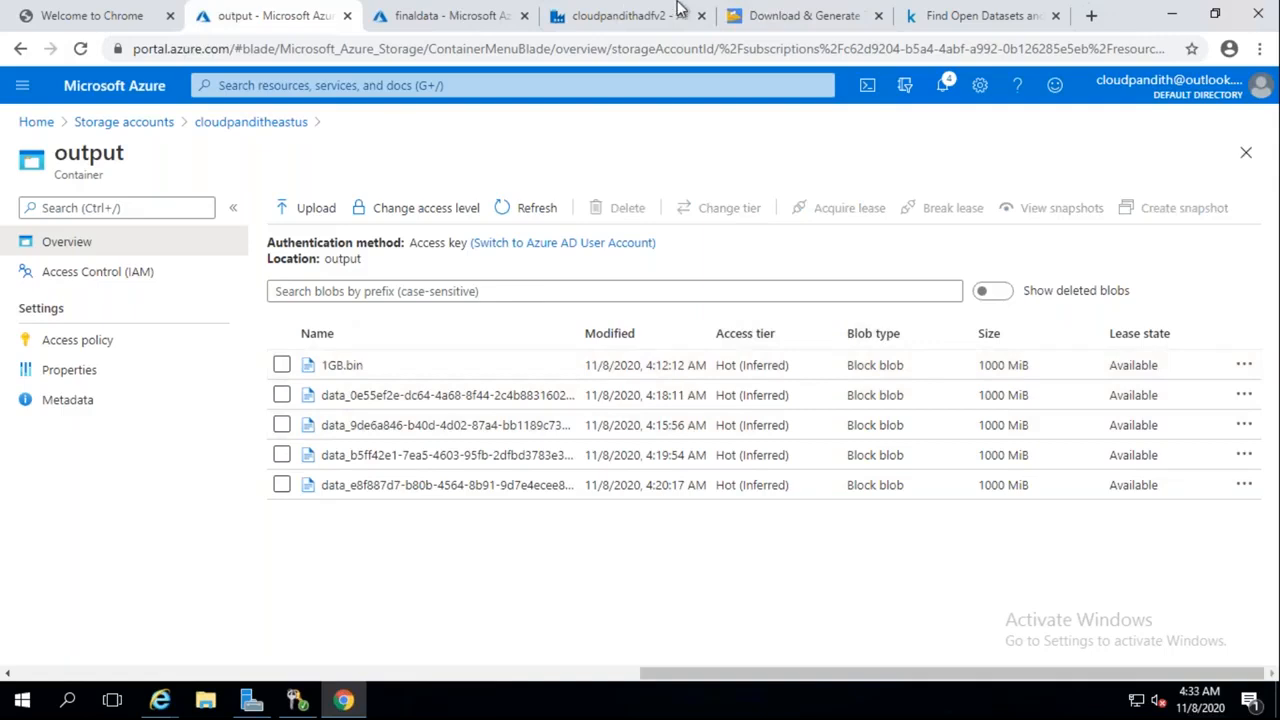
{"action": "left_click", "coordinate": [605, 13]}
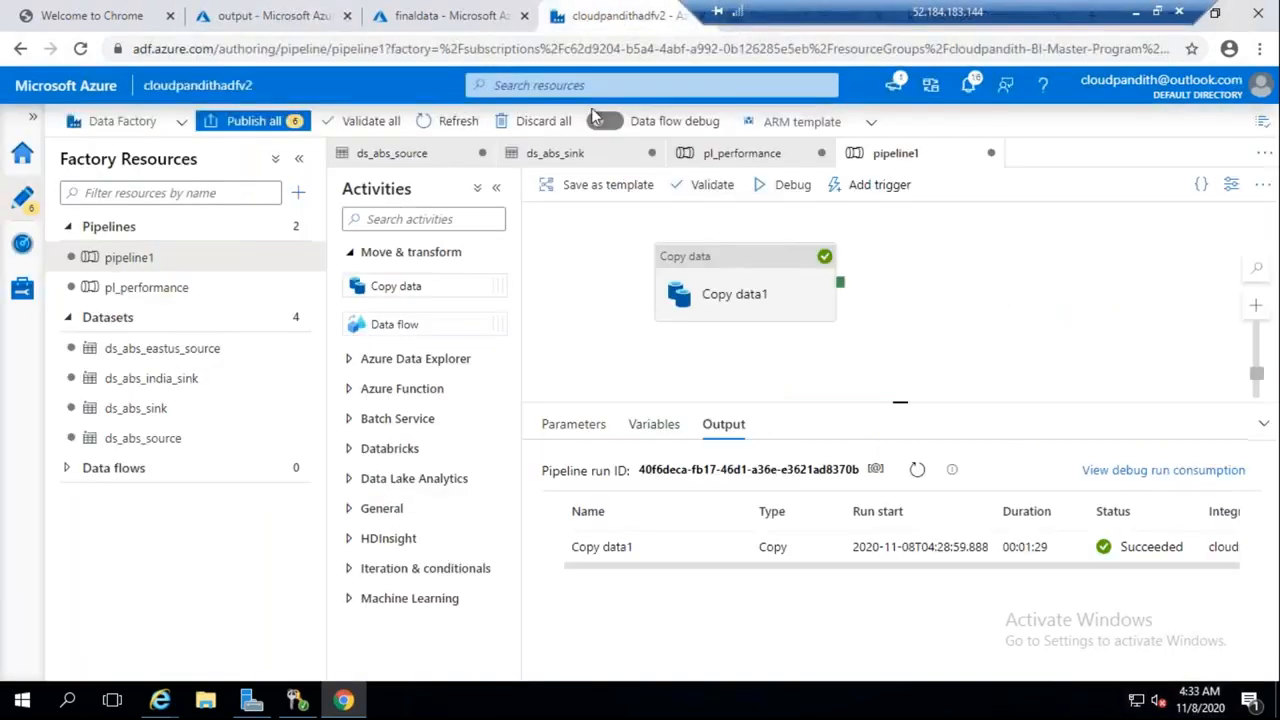
Make Copy data1 copy from ds_abs_india_sink to ds_abs_eastus_source with wildcard file name *
{"action": "left_click", "coordinate": [724, 284]}
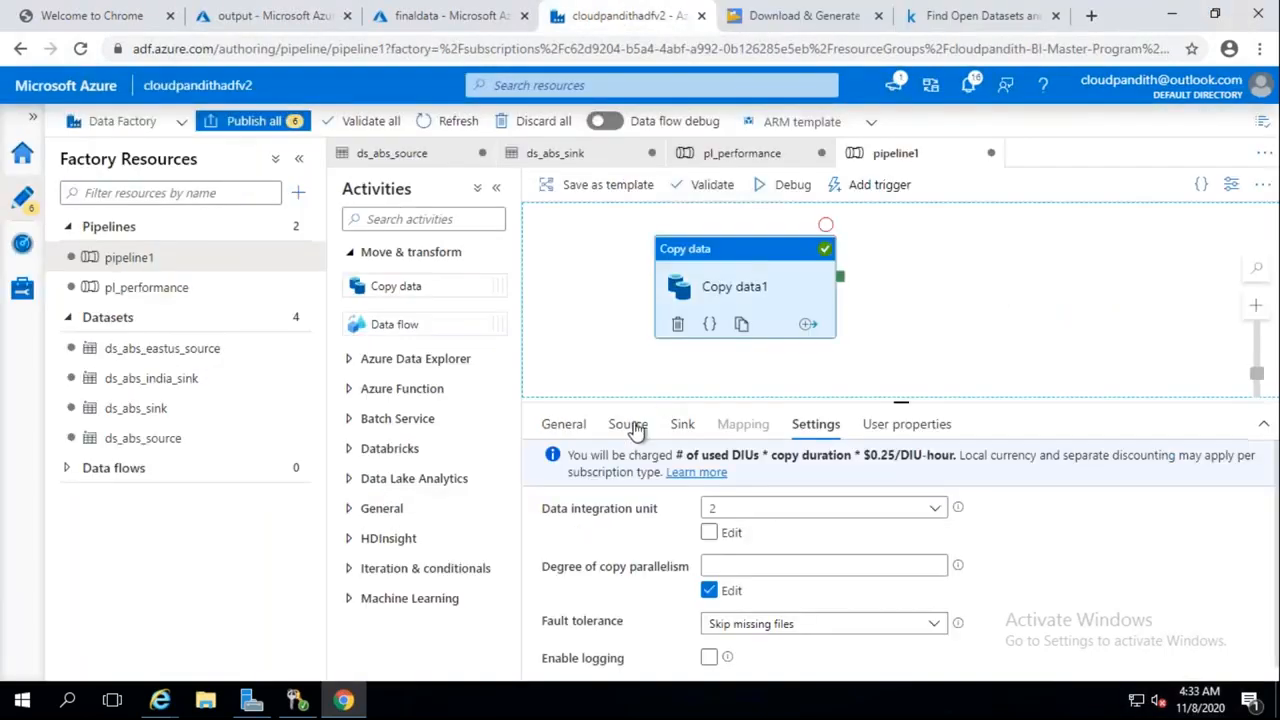
{"action": "left_click", "coordinate": [630, 430]}
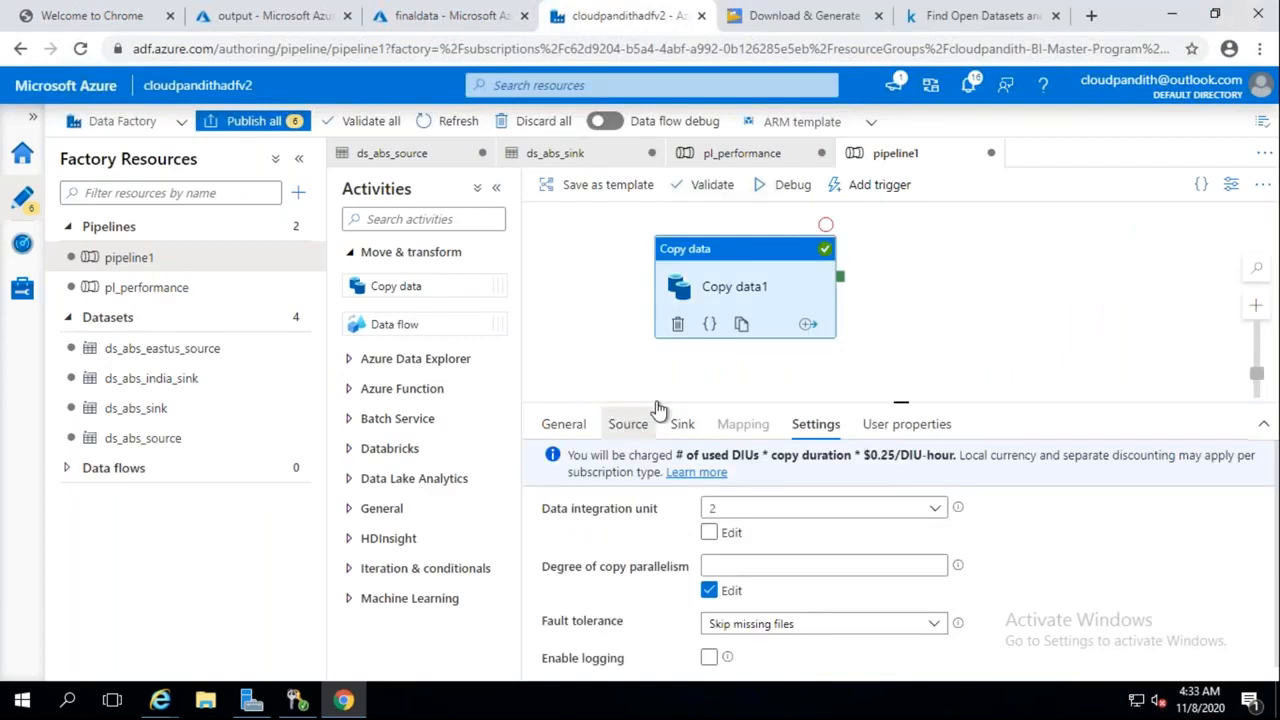
{"action": "left_click", "coordinate": [748, 471]}
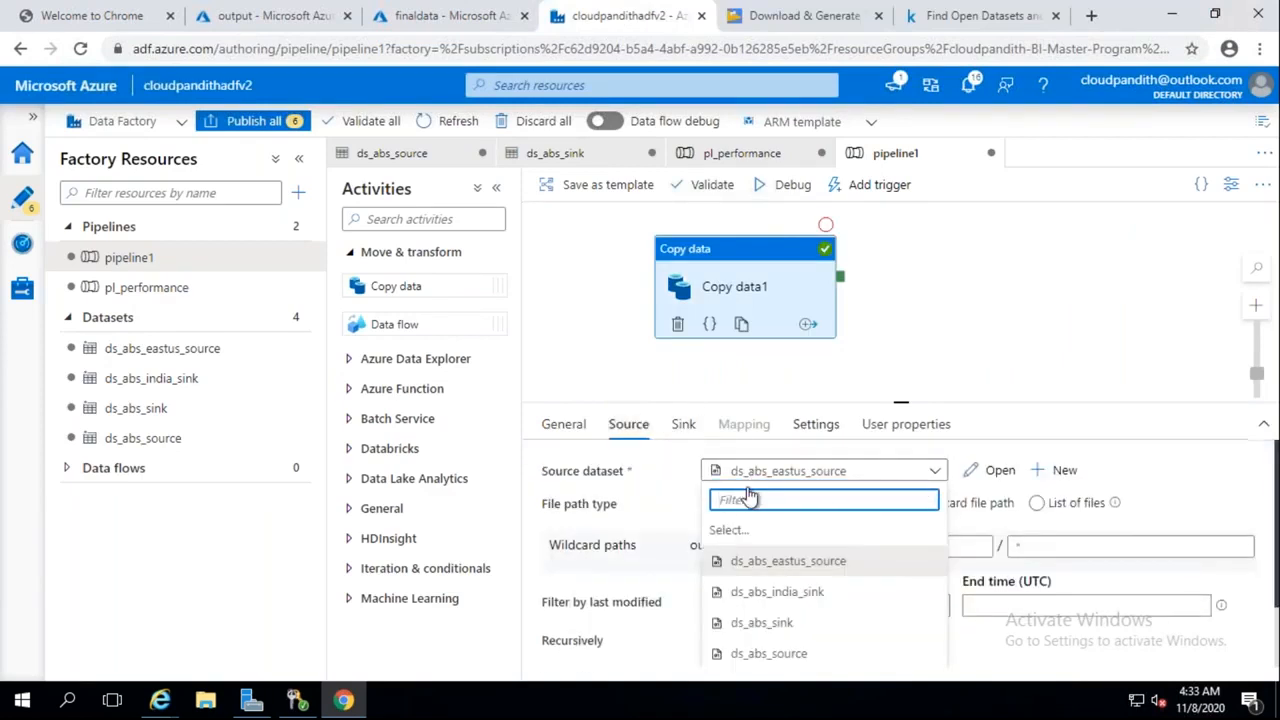
{"action": "left_click", "coordinate": [767, 602]}
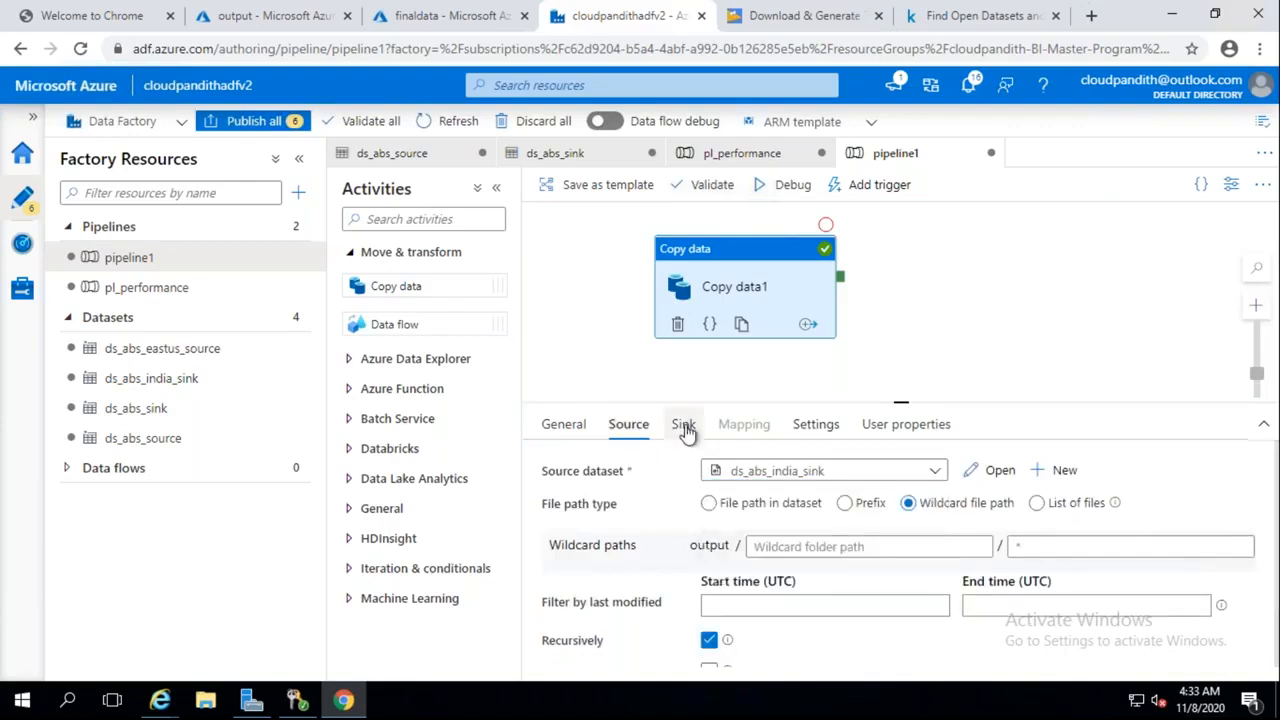
{"action": "left_click", "coordinate": [687, 431]}
{"action": "left_click", "coordinate": [770, 472]}
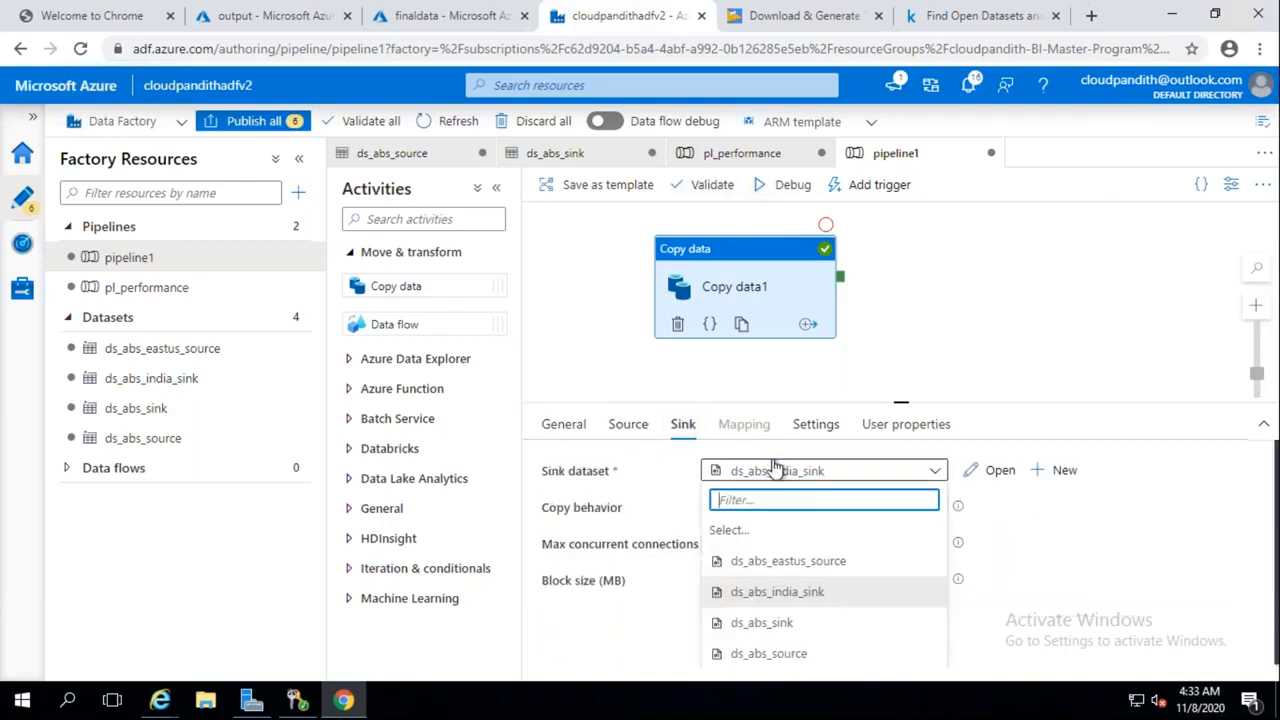
{"action": "left_click", "coordinate": [770, 563]}
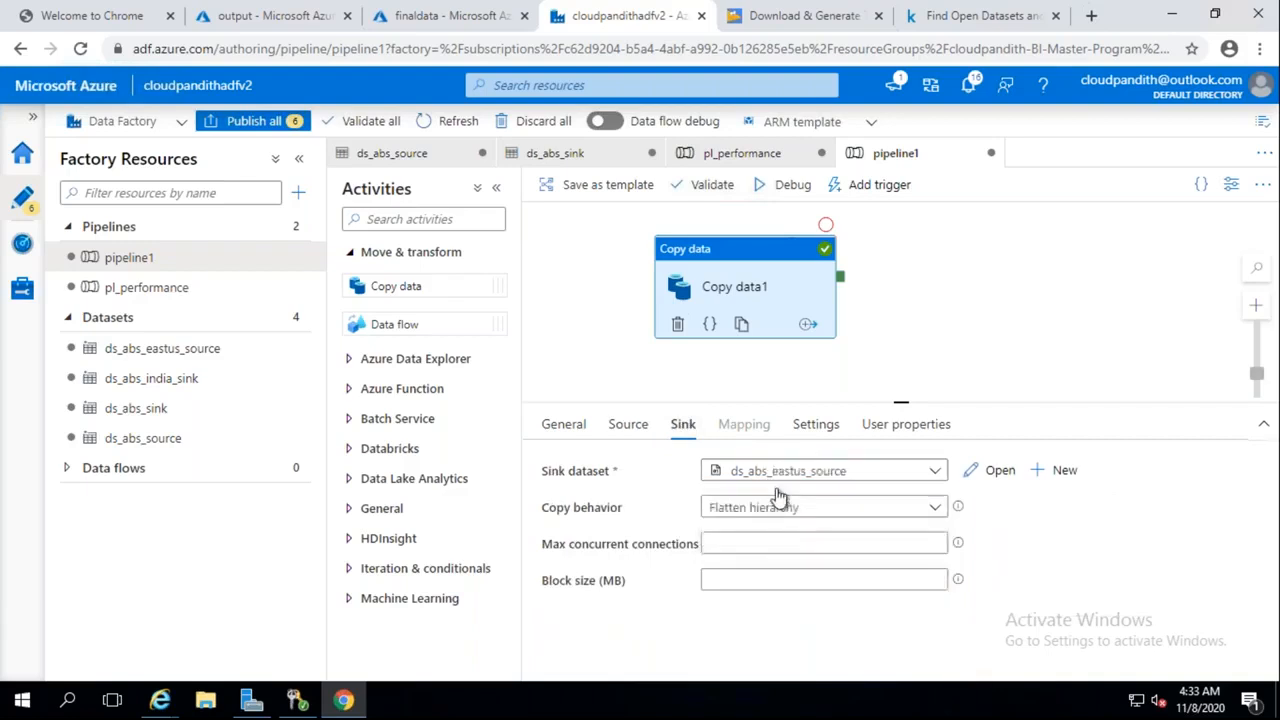
{"action": "left_click", "coordinate": [628, 424]}
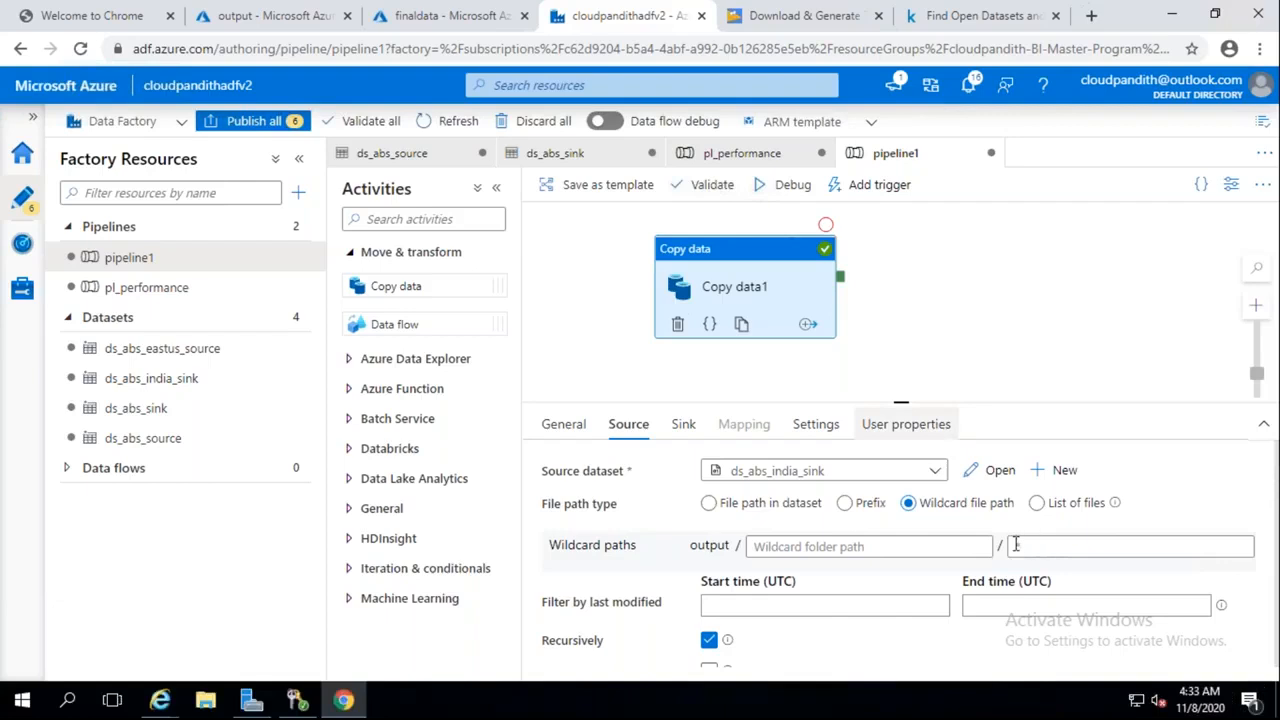
{"action": "left_click", "coordinate": [1015, 544]}
{"action": "type", "text": "*"}
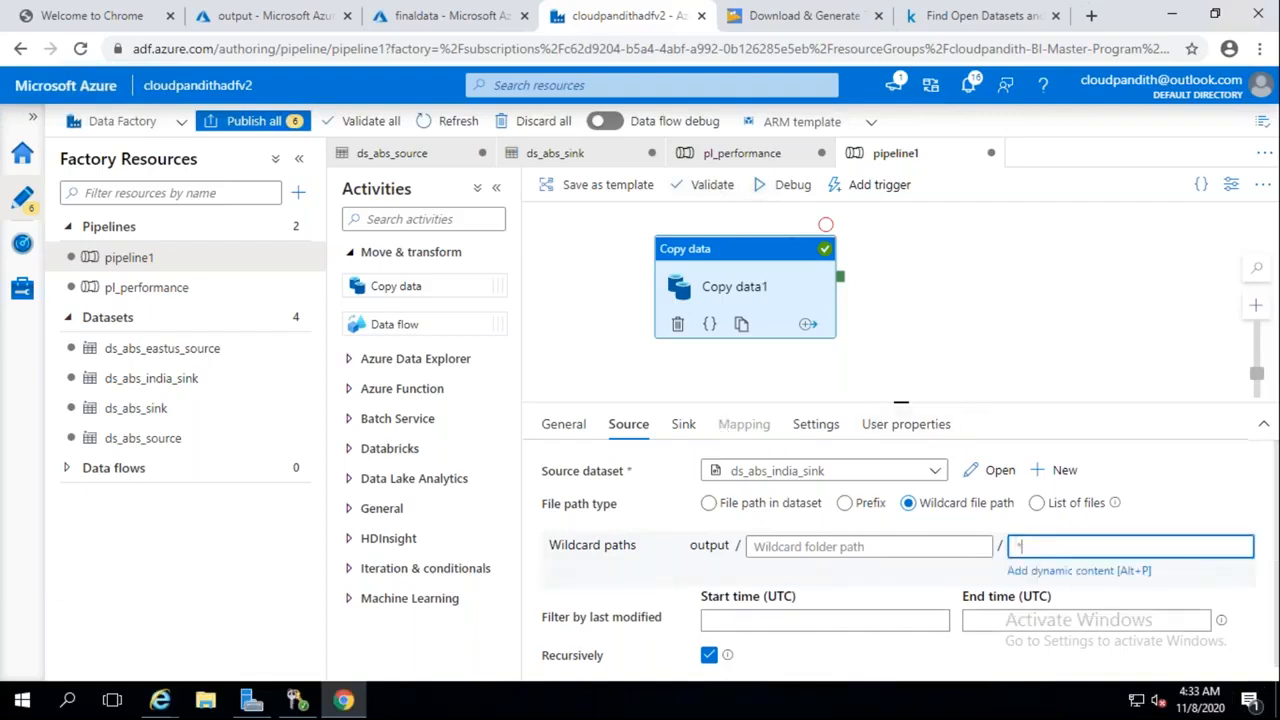
Set data integration units back to 4 and start a debug run of pipeline1
{"action": "left_click", "coordinate": [815, 424]}
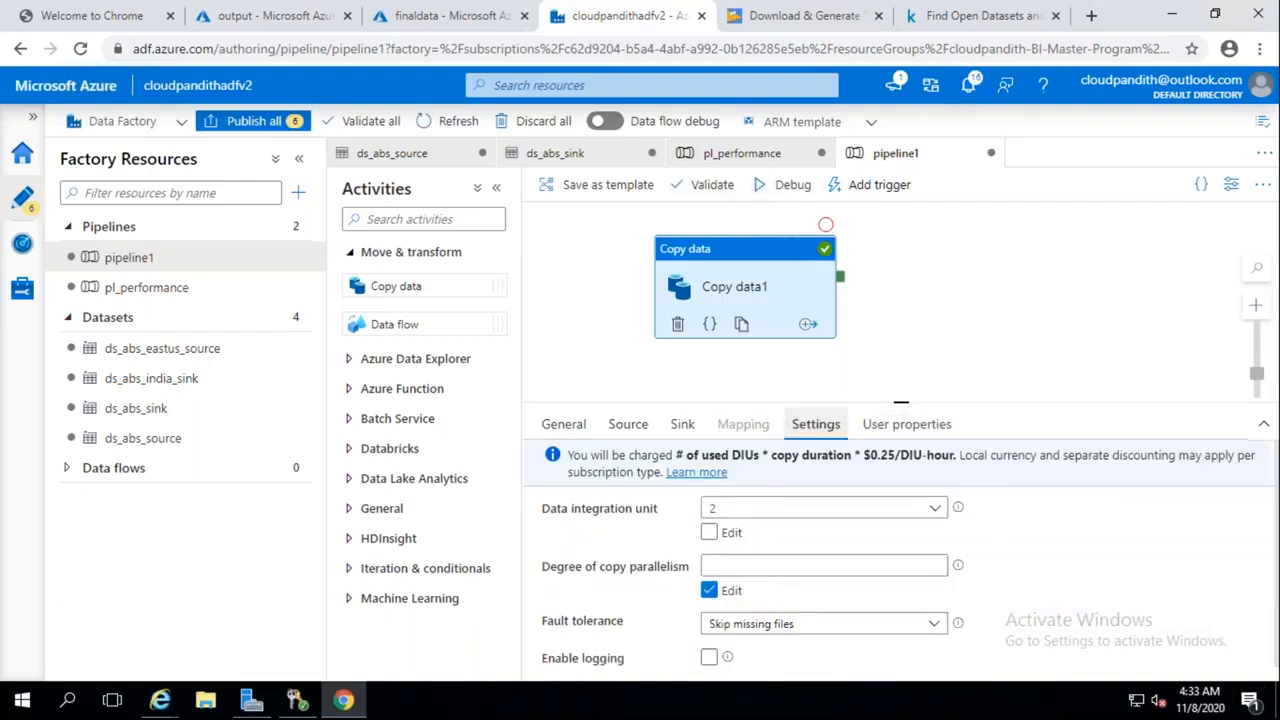
{"action": "left_click", "coordinate": [745, 509]}
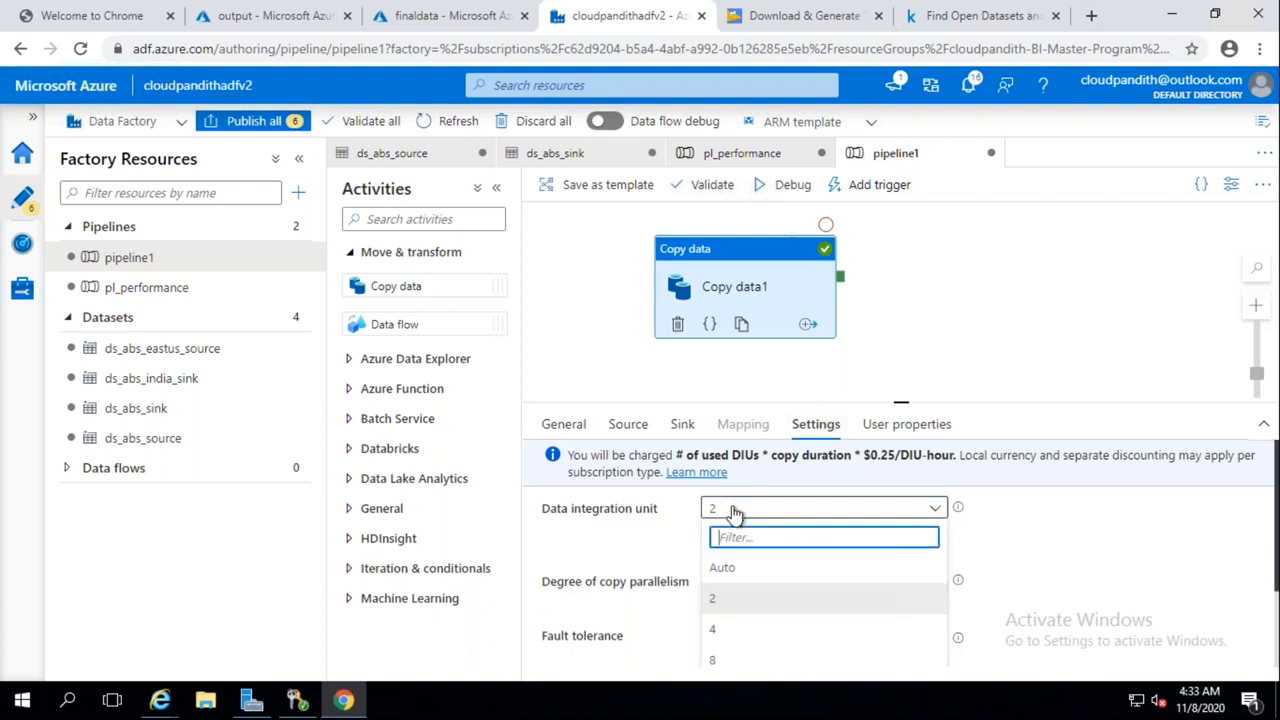
{"action": "left_click", "coordinate": [735, 628]}
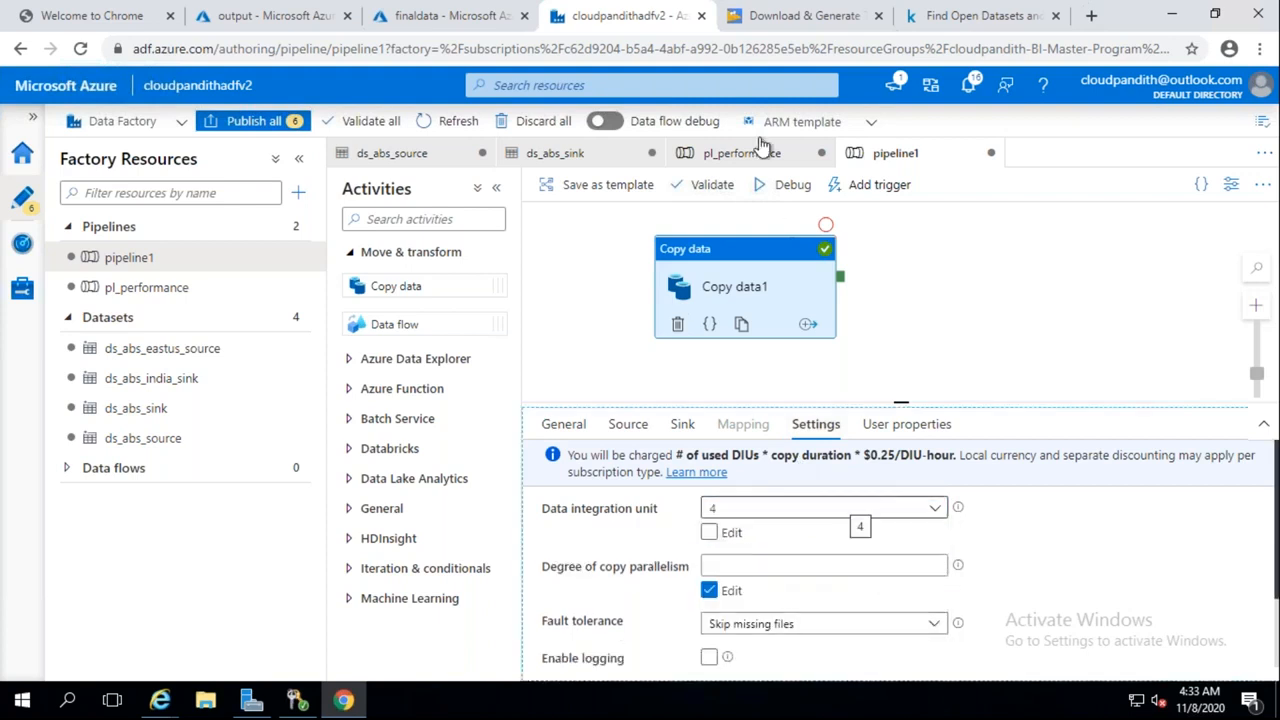
{"action": "left_click", "coordinate": [792, 188]}
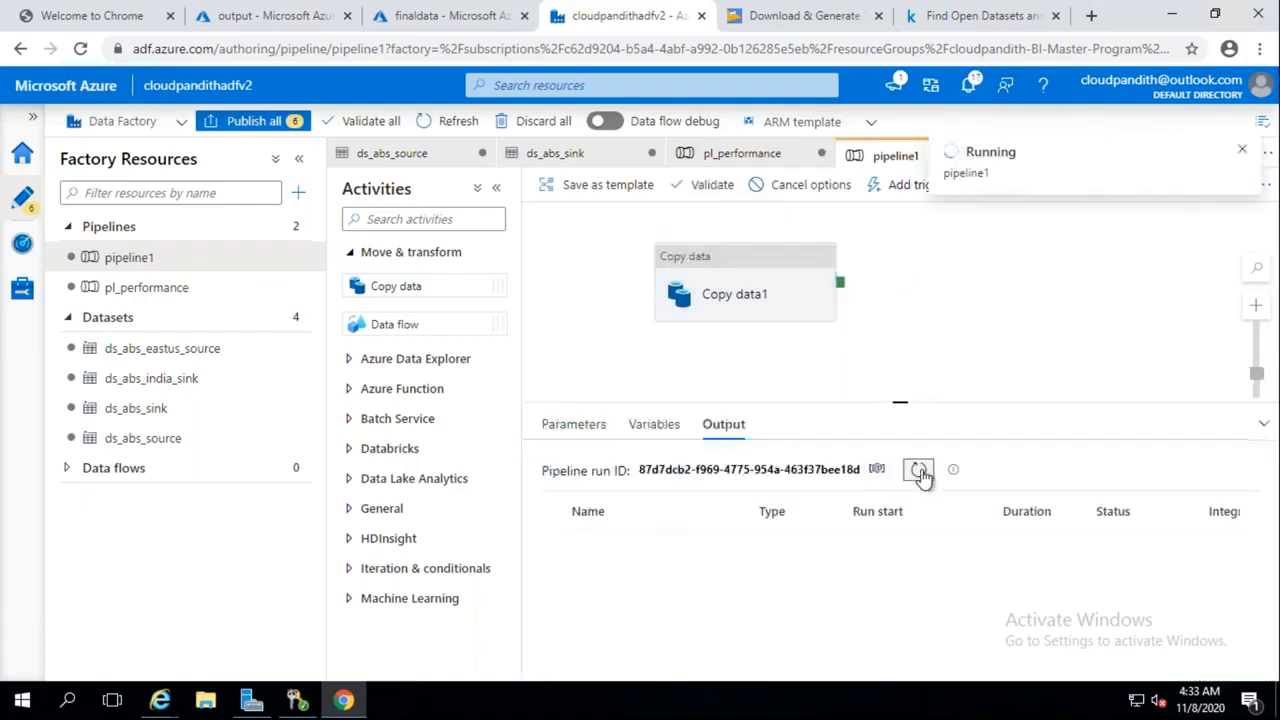
Refresh the debug run output and open the Copy data1 run details
{"action": "left_click", "coordinate": [919, 470]}
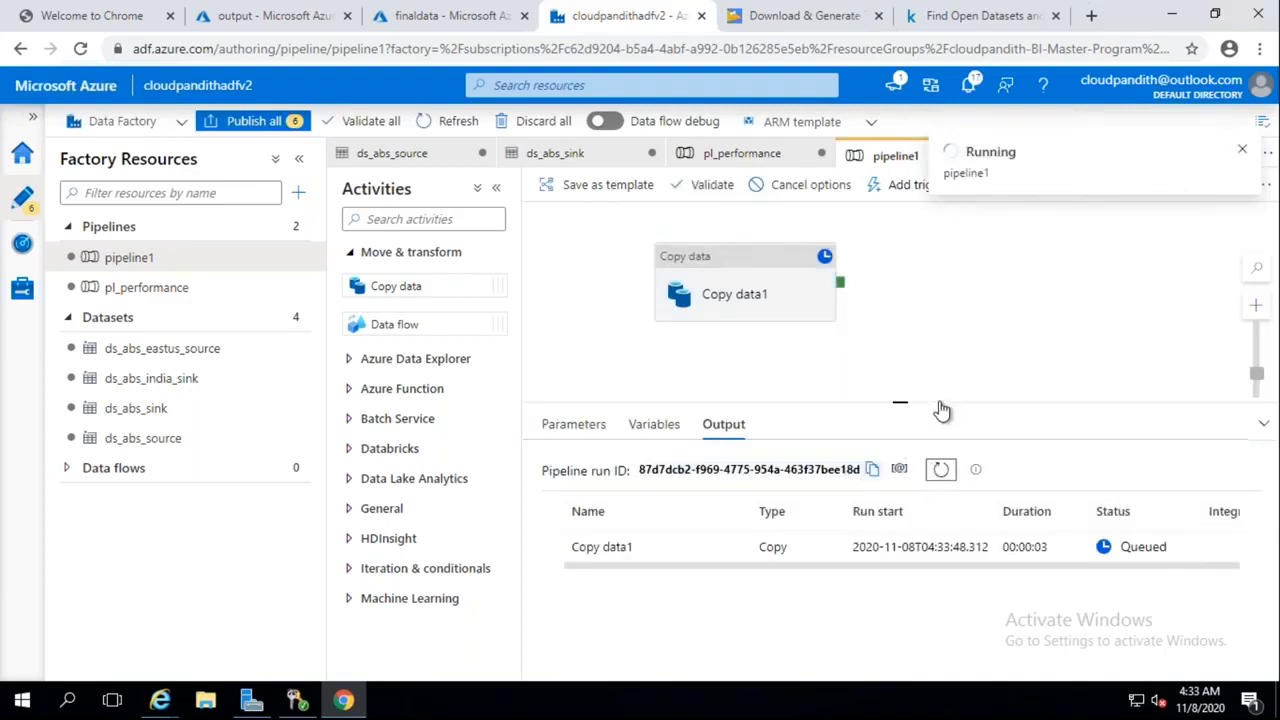
{"action": "left_click", "coordinate": [924, 471]}
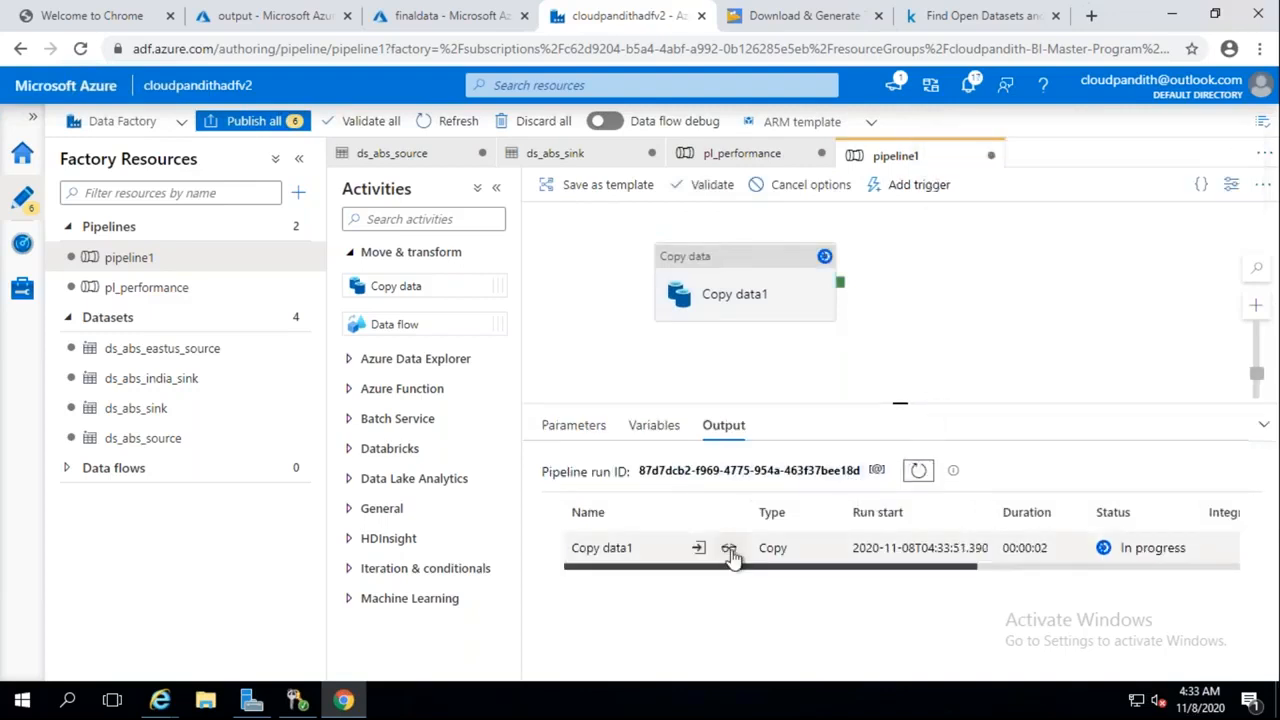
{"action": "left_click", "coordinate": [730, 552]}
{"action": "left_click", "coordinate": [730, 552]}
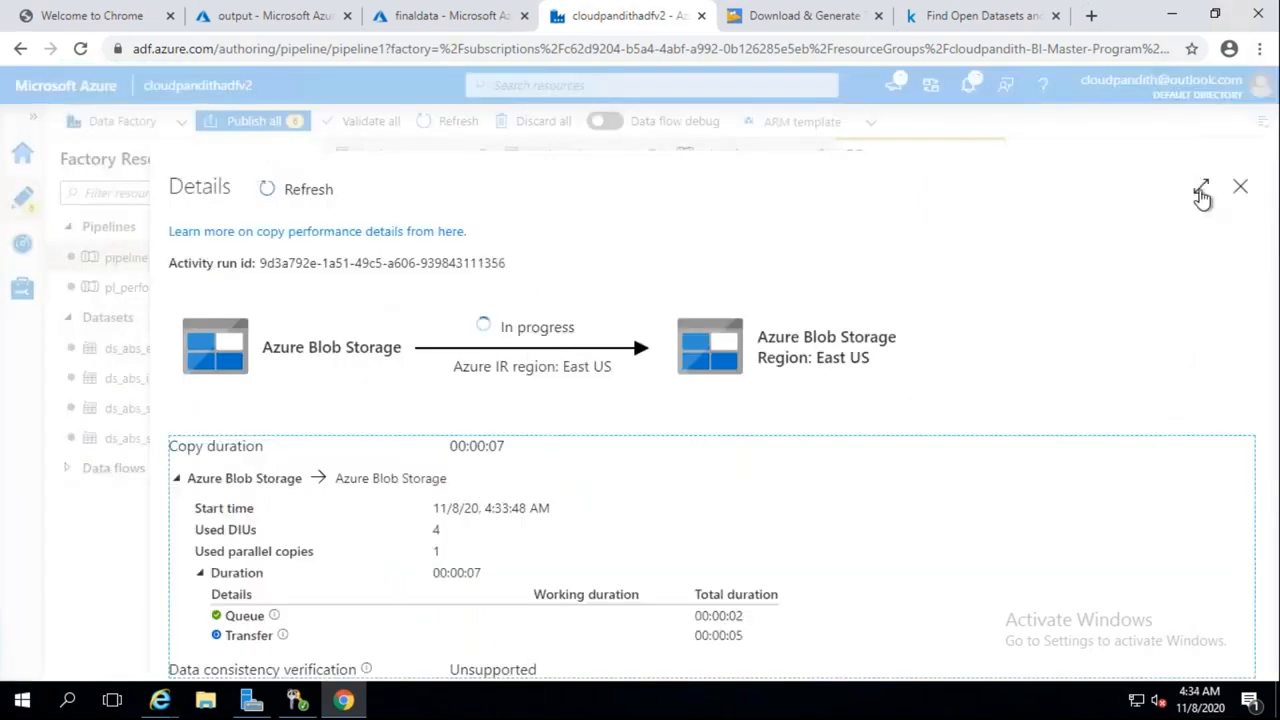
Expand the run details to full page and refresh, showing 1.758 GB read with 4 used DIUs
{"action": "left_click", "coordinate": [1200, 190]}
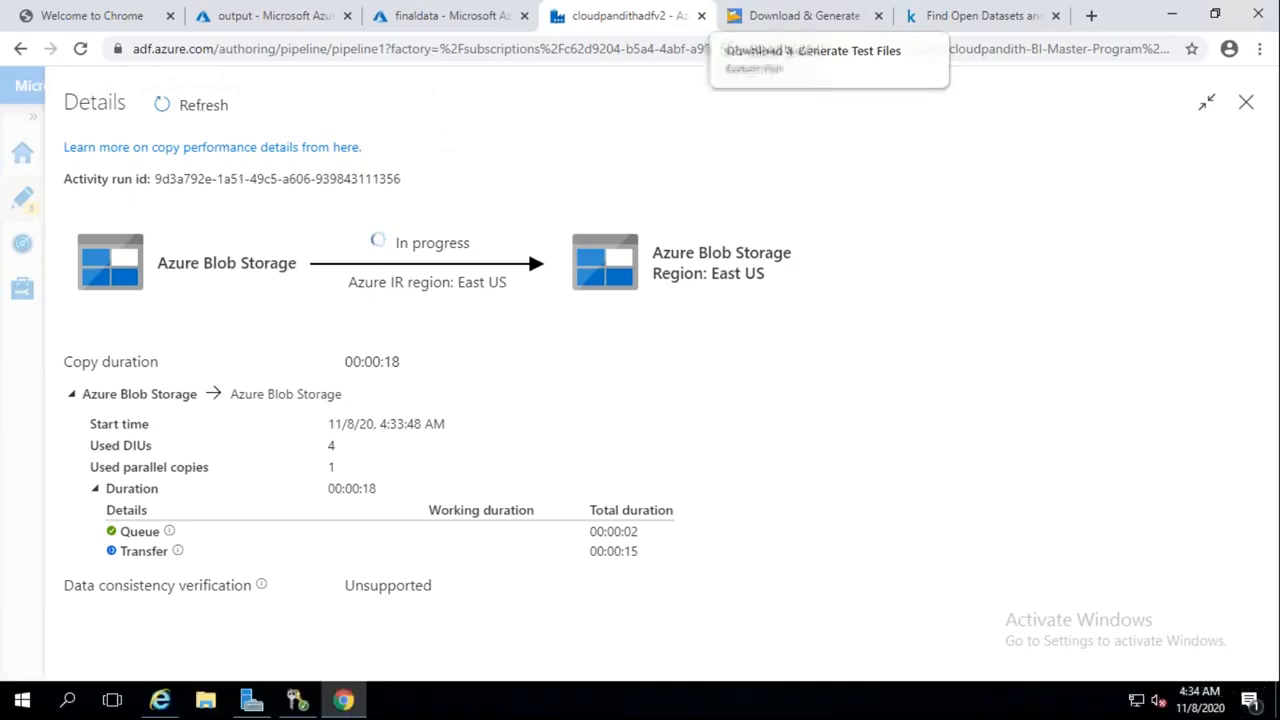
{"action": "double_click", "coordinate": [200, 112]}
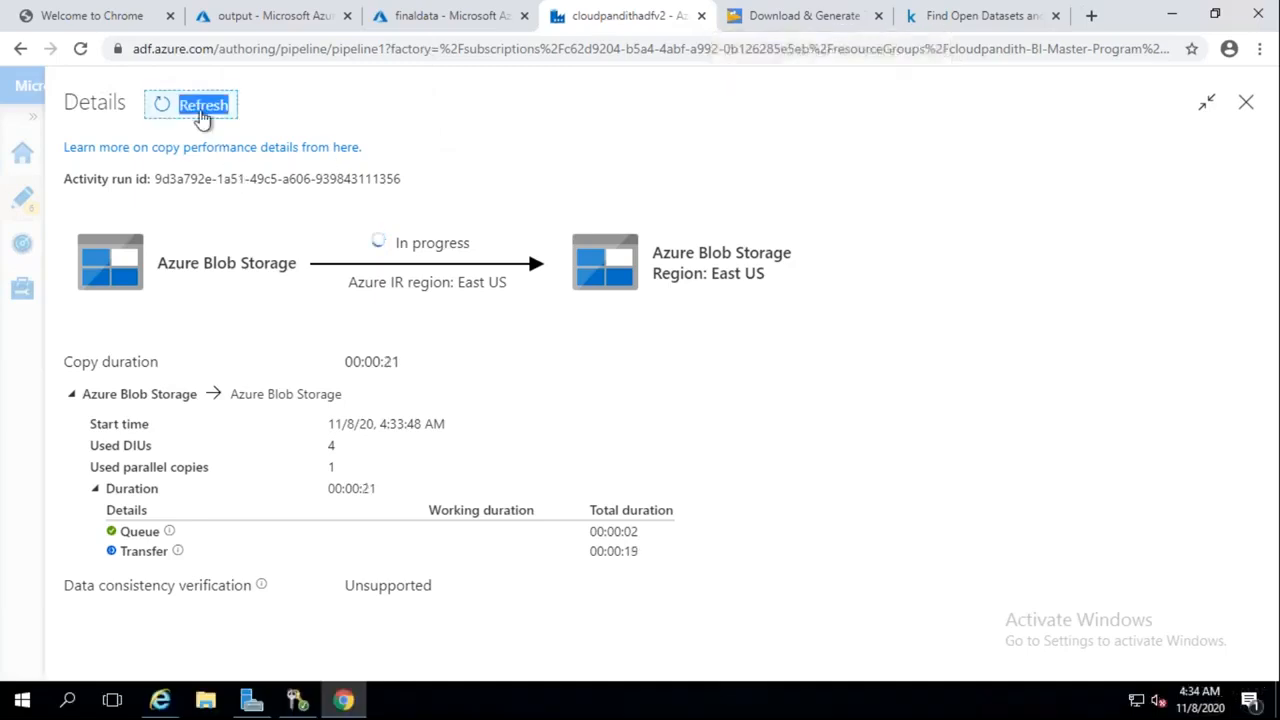
{"action": "double_click", "coordinate": [332, 446]}
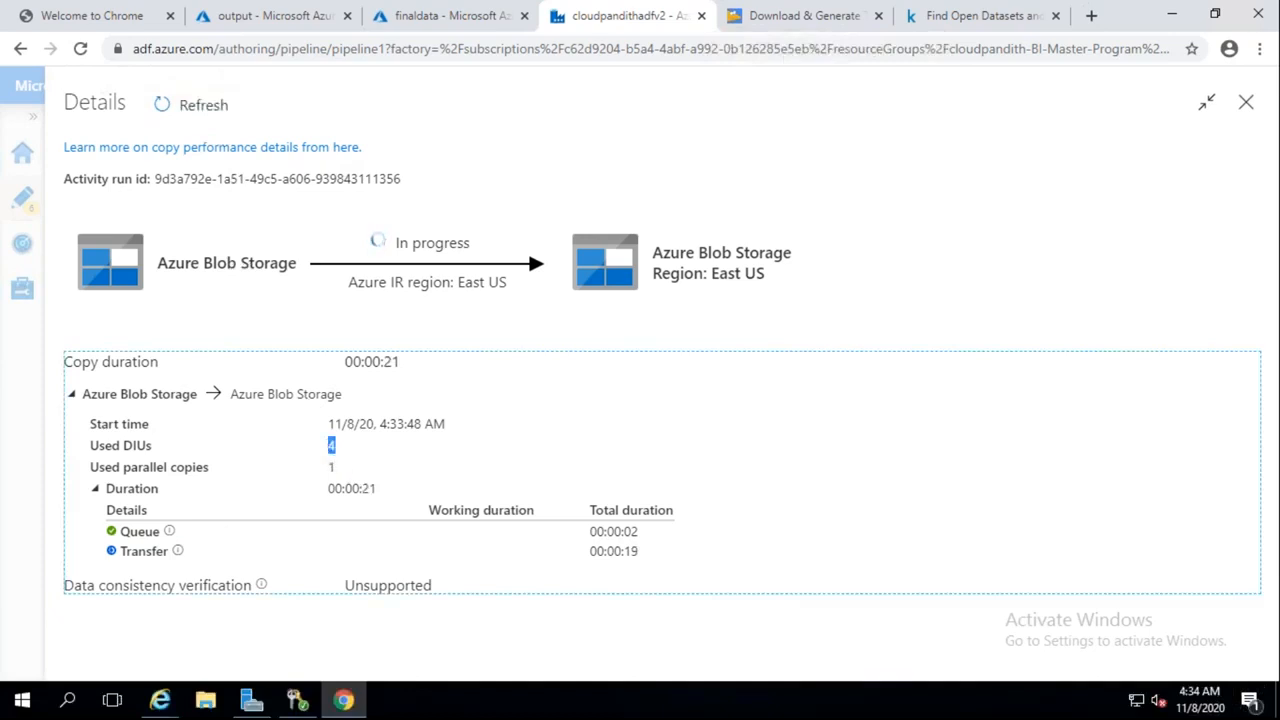
{"action": "double_click", "coordinate": [331, 466]}
{"action": "left_click", "coordinate": [216, 115]}
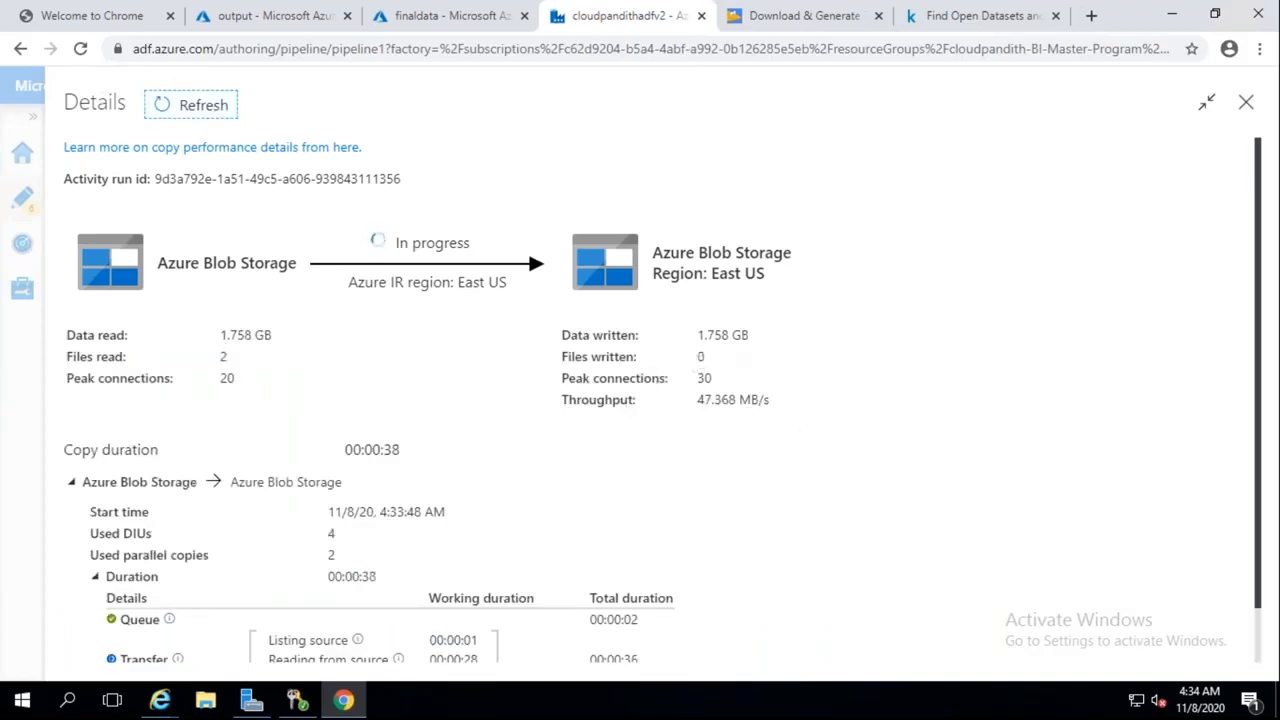
Refresh the copy progress repeatedly and highlight the Used parallel copies value of 2
{"action": "double_click", "coordinate": [204, 108]}
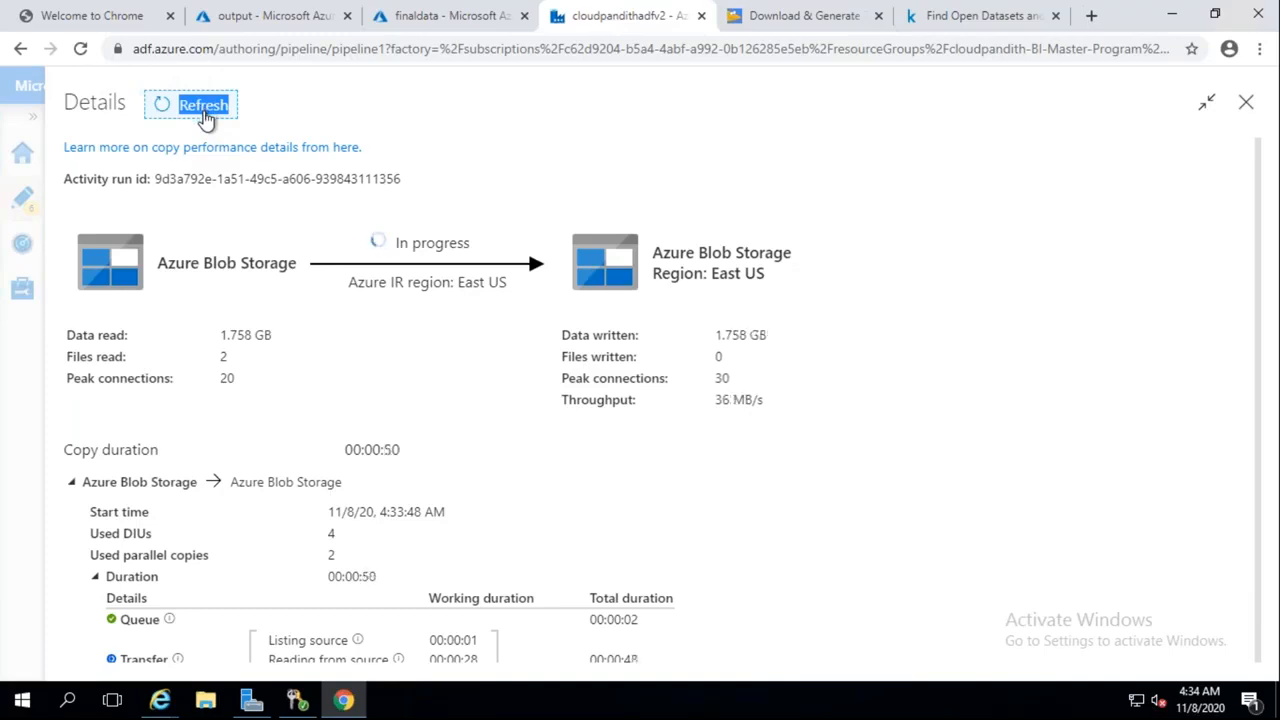
{"action": "left_click", "coordinate": [204, 110]}
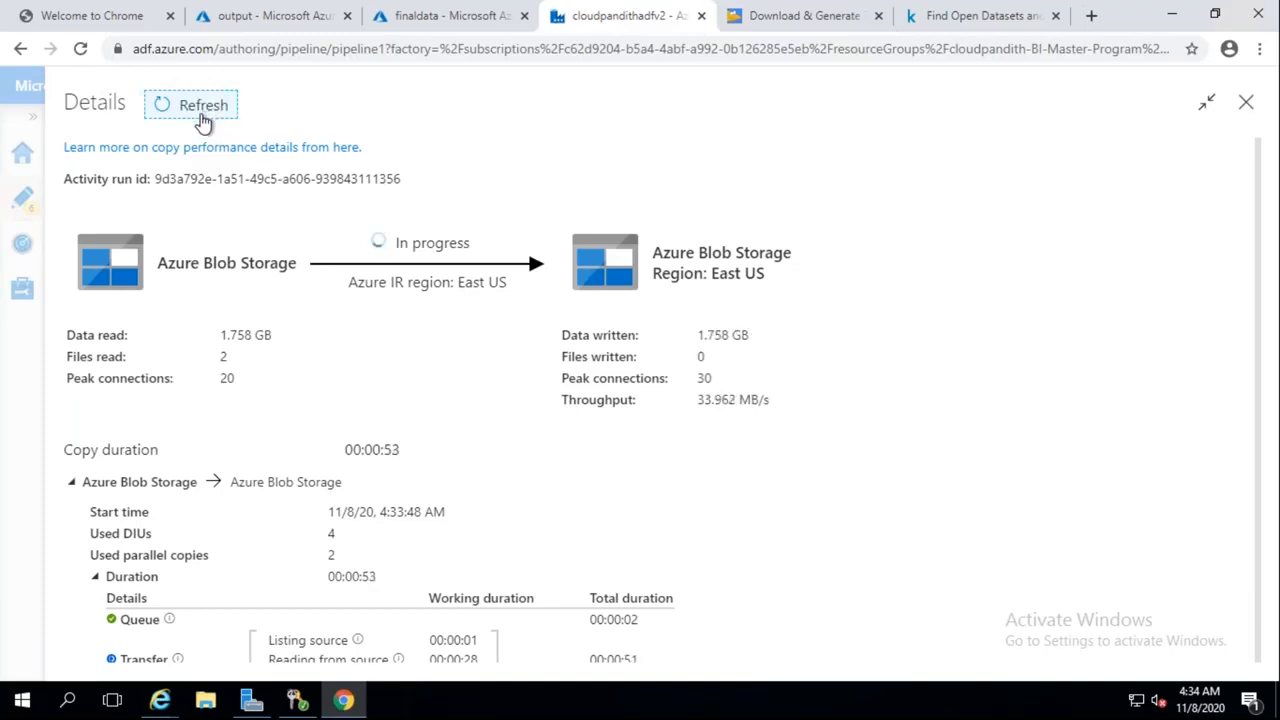
{"action": "double_click", "coordinate": [198, 115]}
{"action": "left_click", "coordinate": [197, 119]}
{"action": "left_click", "coordinate": [197, 120]}
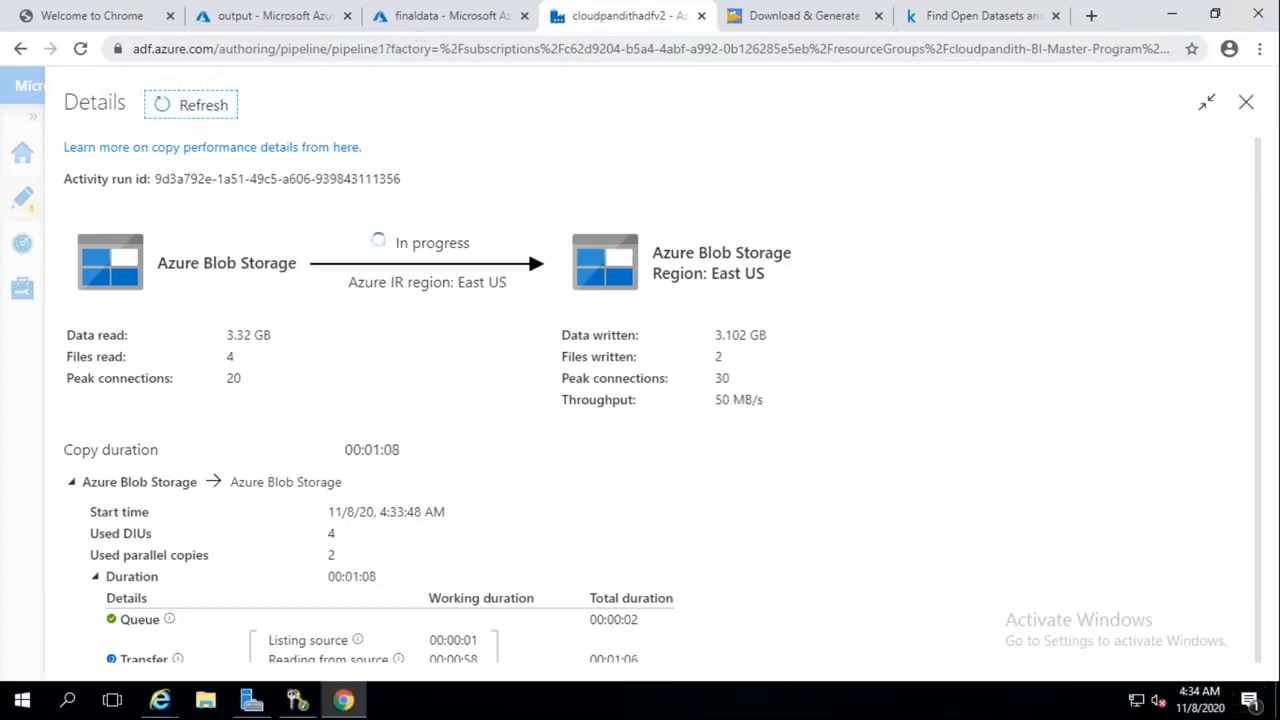
{"action": "double_click", "coordinate": [210, 105]}
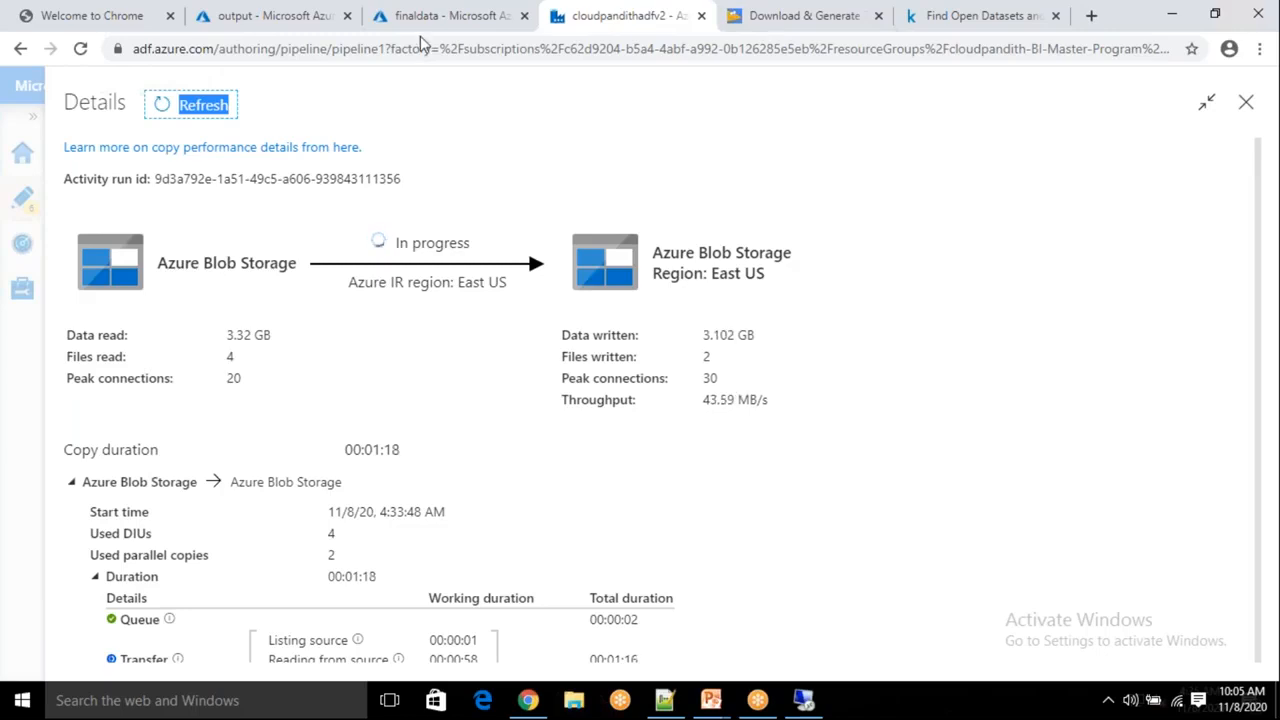
{"action": "left_click", "coordinate": [184, 107]}
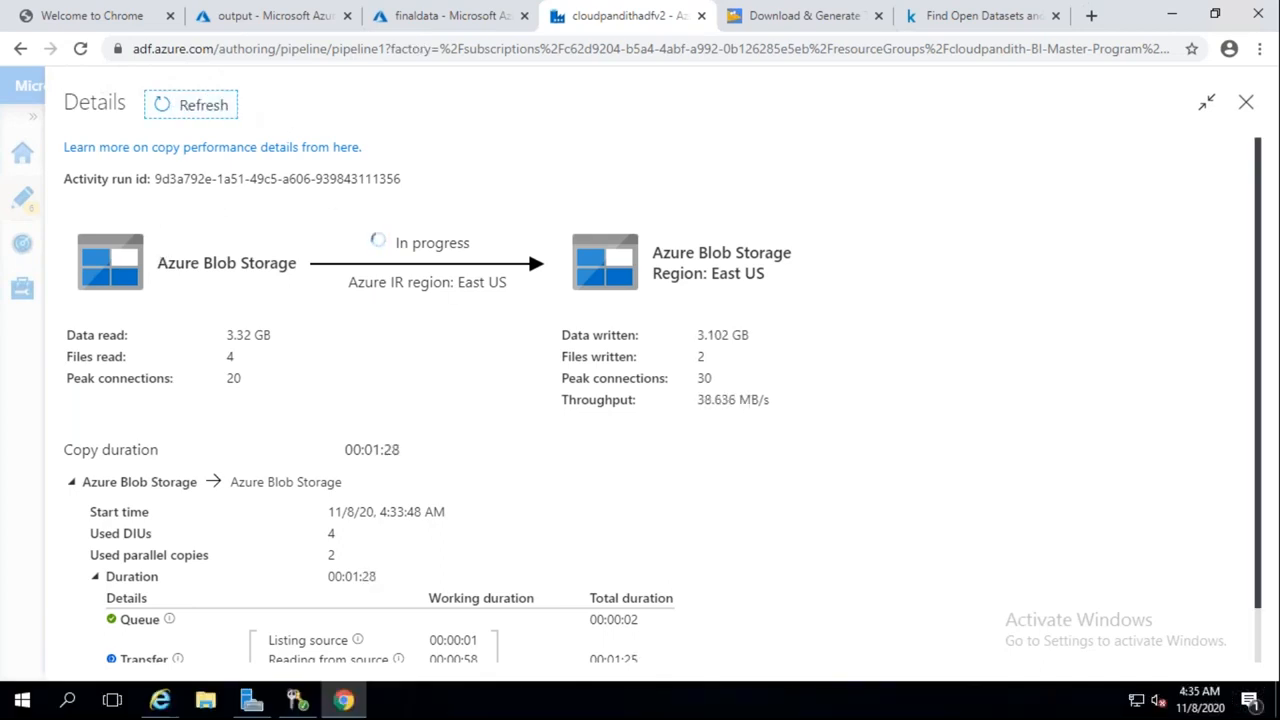
{"action": "double_click", "coordinate": [214, 108]}
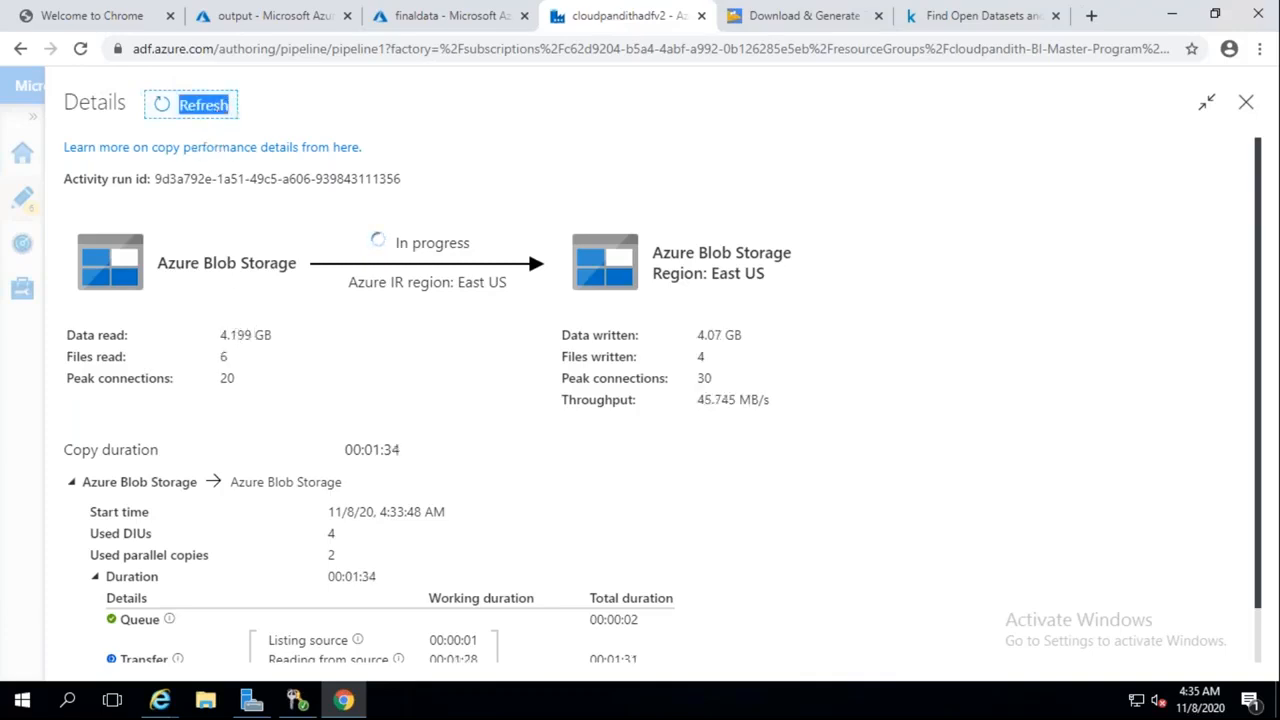
{"action": "left_click", "coordinate": [210, 115]}
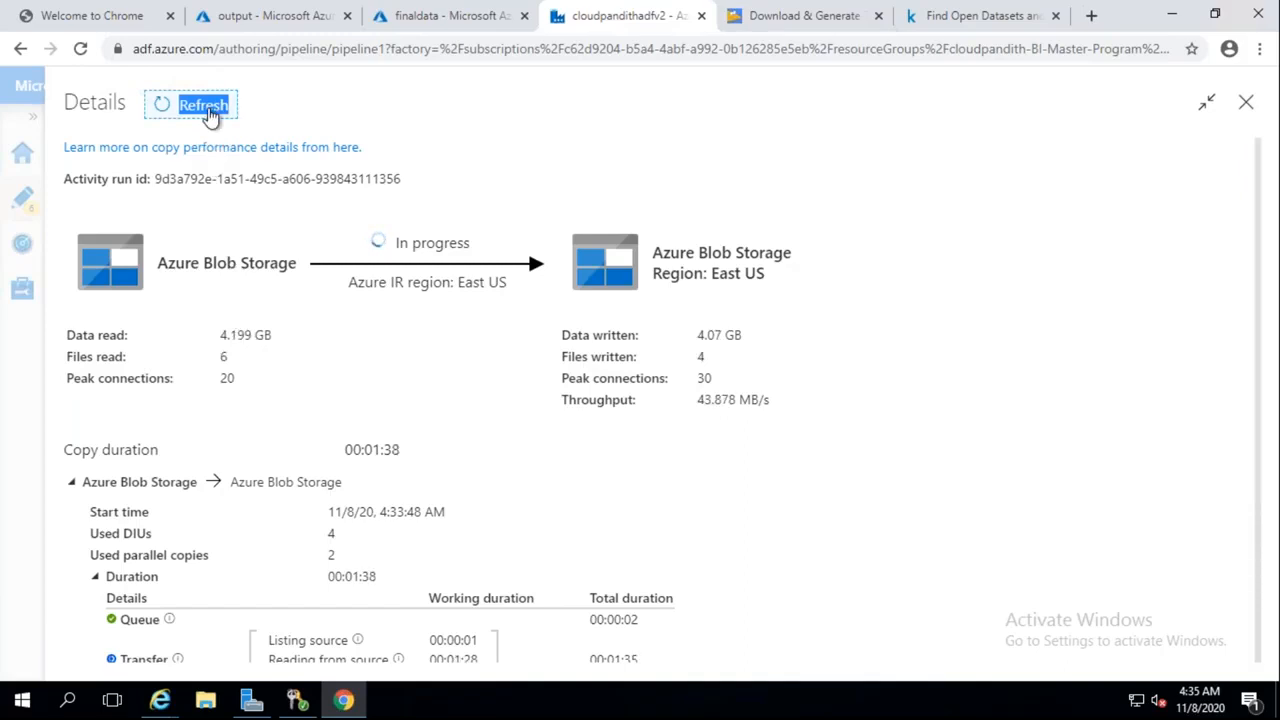
{"action": "left_click", "coordinate": [333, 566]}
{"action": "double_click", "coordinate": [331, 556]}
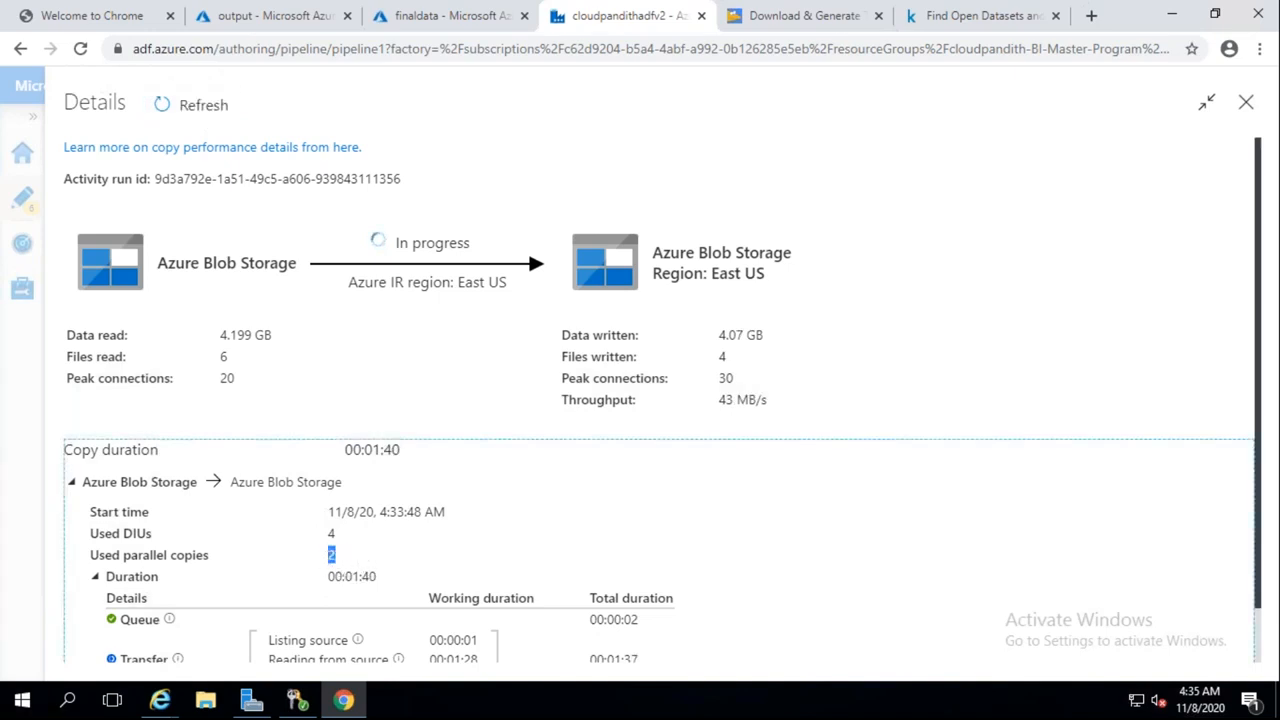
{"action": "left_click", "coordinate": [362, 550]}
{"action": "double_click", "coordinate": [333, 557]}
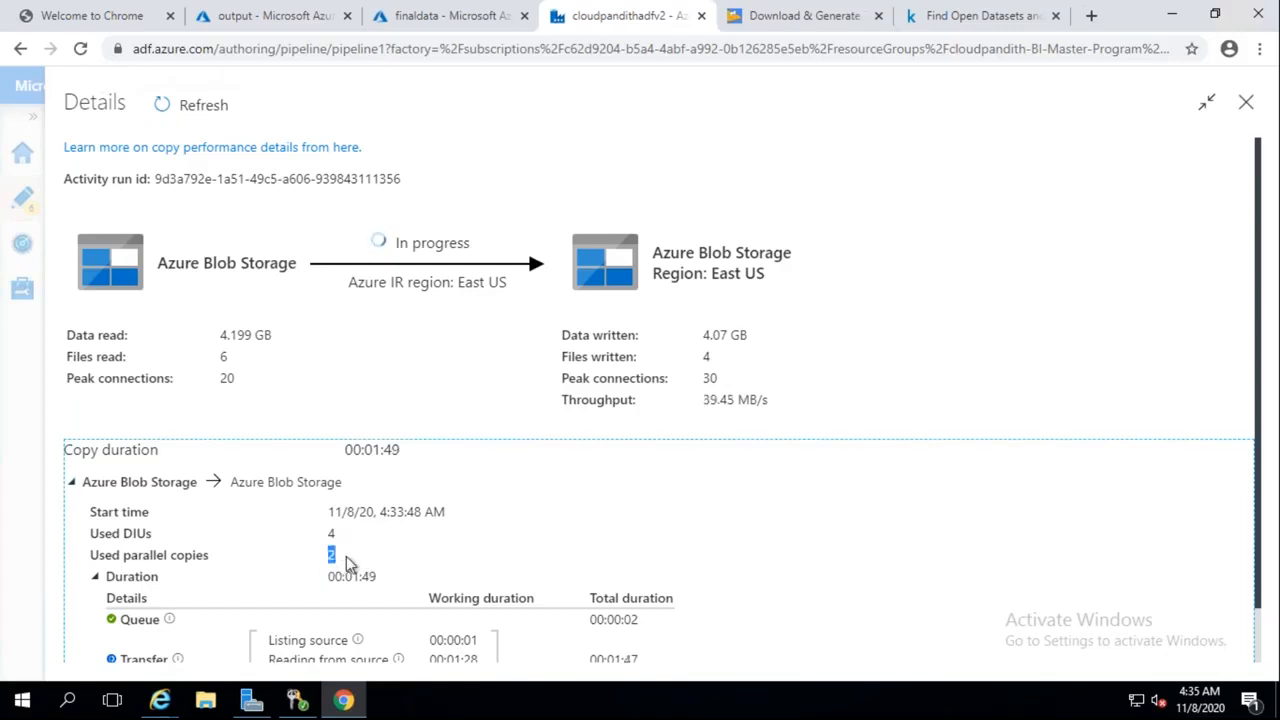
{"action": "left_click", "coordinate": [341, 542]}
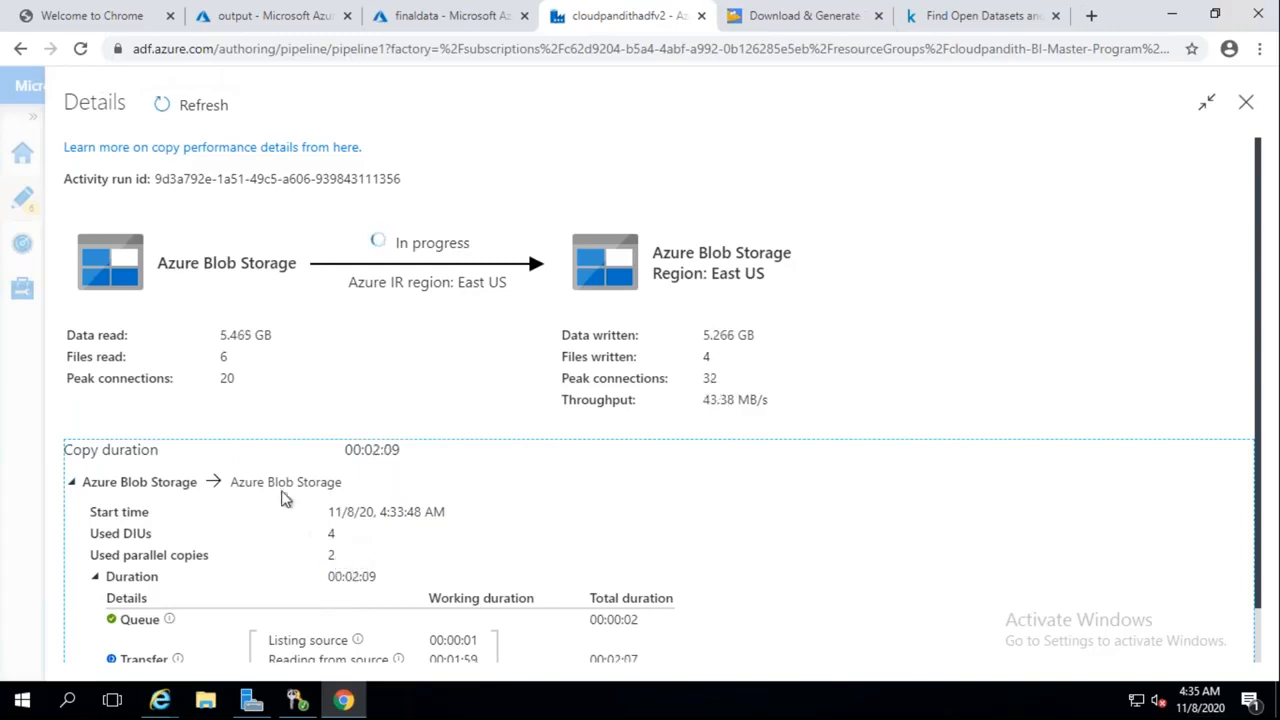
Reload the progress figures again and re-check that parallel copies is still 2
{"action": "left_click", "coordinate": [204, 114]}
{"action": "left_click", "coordinate": [207, 117]}
{"action": "left_click", "coordinate": [207, 117]}
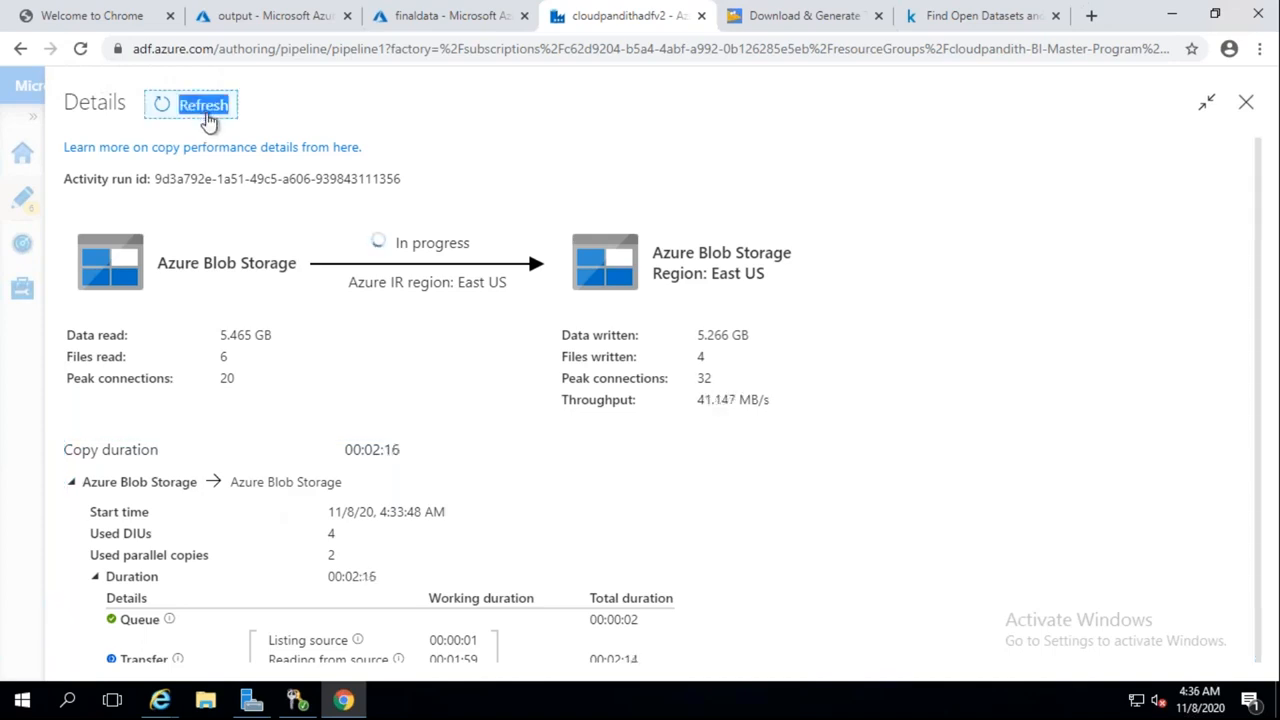
{"action": "left_click", "coordinate": [333, 560]}
{"action": "double_click", "coordinate": [333, 558]}
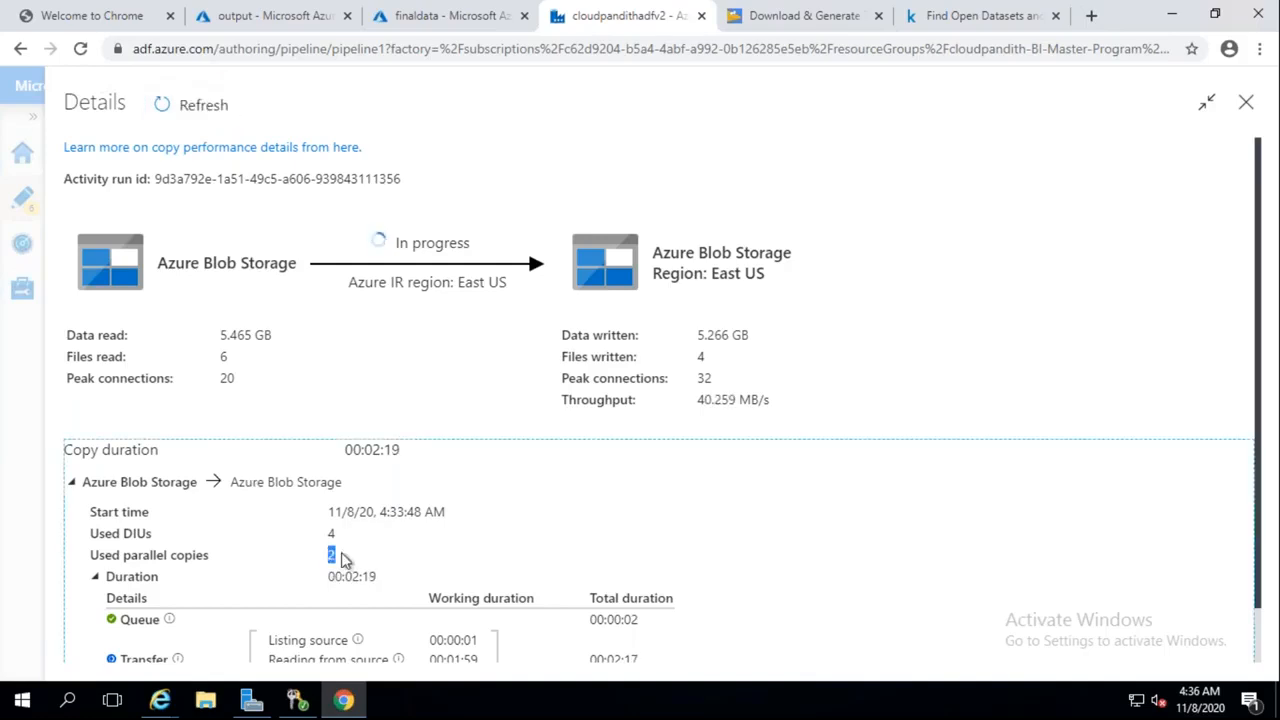
{"action": "left_click", "coordinate": [320, 582]}
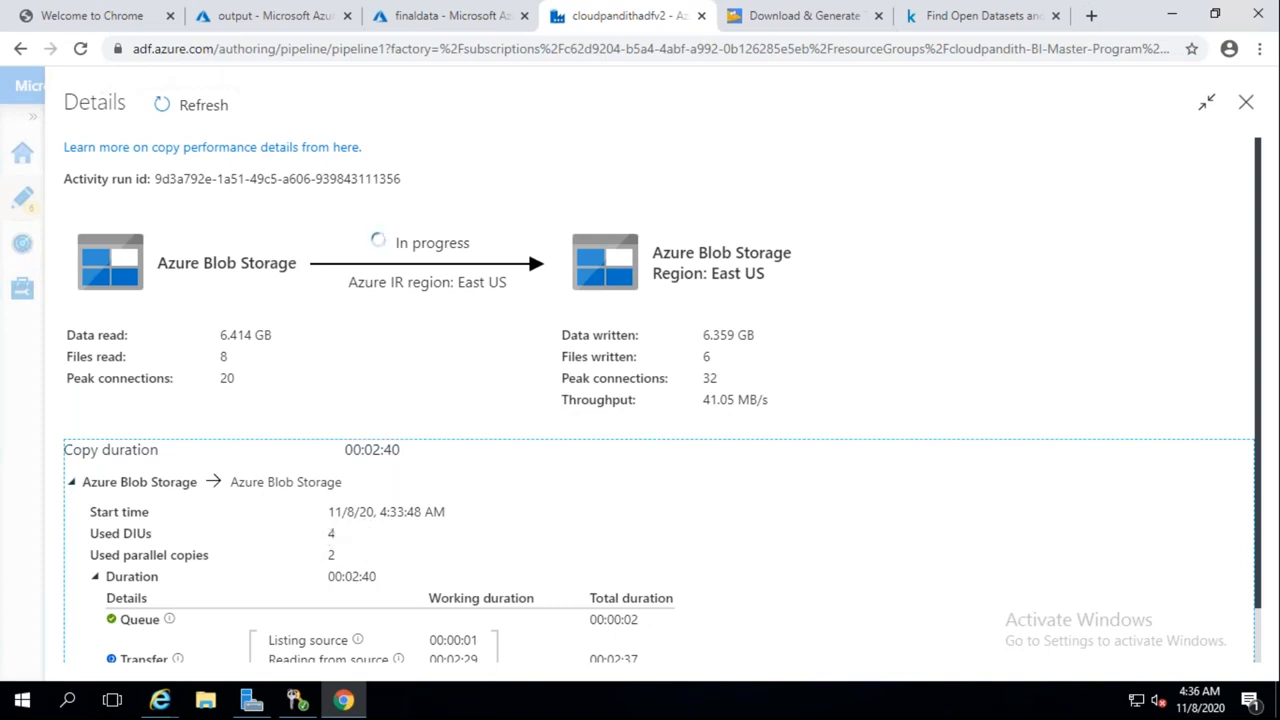
Keep refreshing until the copy shows 7.293 GB read and 7.289 GB written after 00:03:20
{"action": "left_click", "coordinate": [200, 110]}
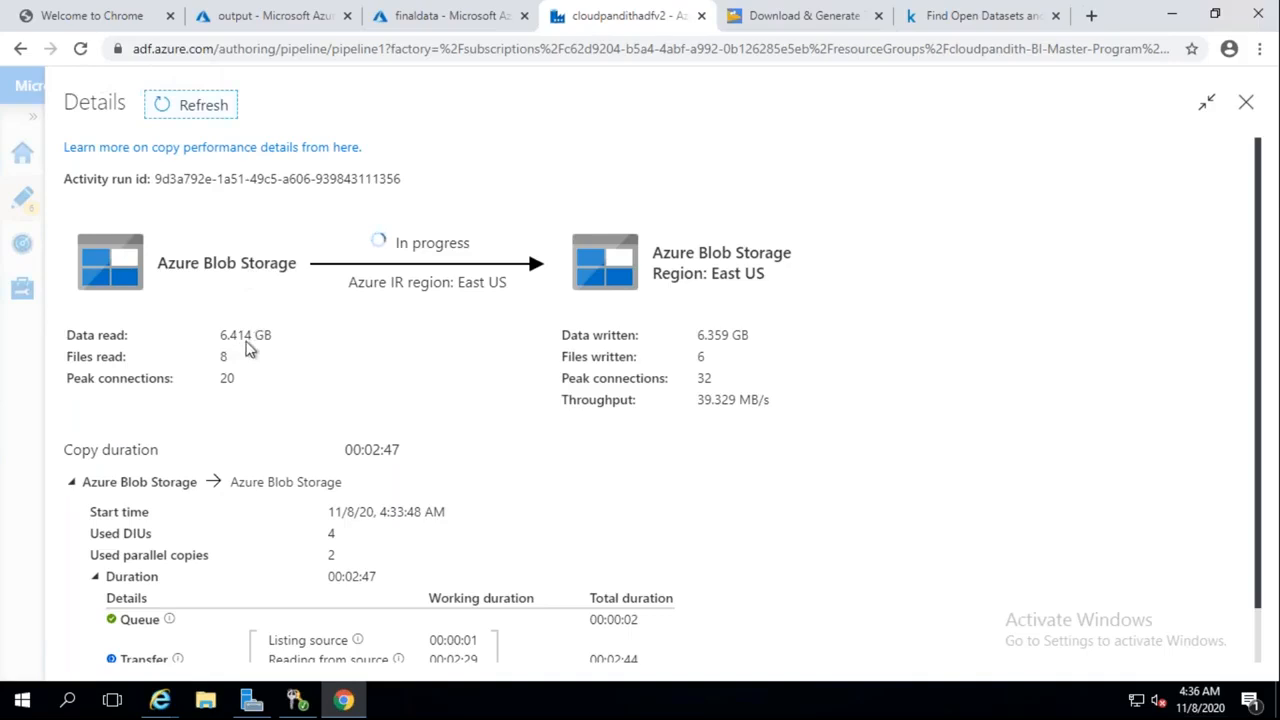
{"action": "left_click", "coordinate": [203, 106]}
{"action": "left_click_drag", "start_coordinate": [720, 401], "coordinate": [697, 400]}
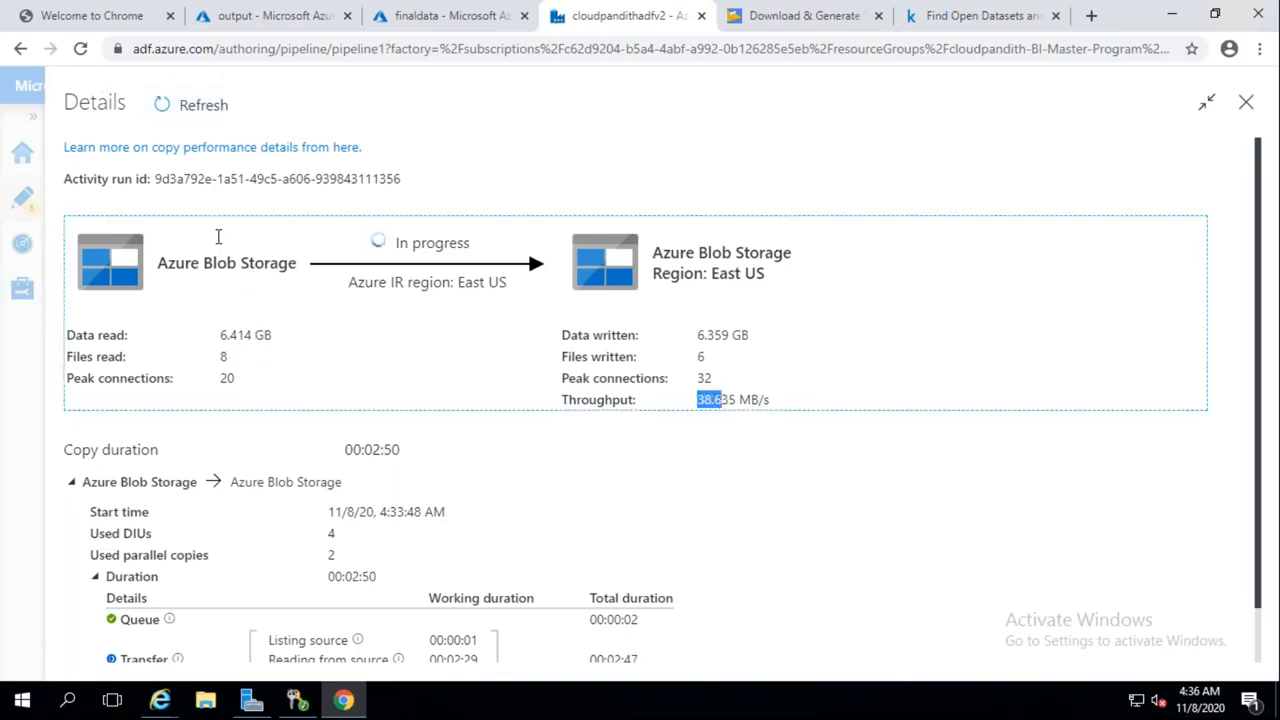
{"action": "double_click", "coordinate": [202, 107]}
{"action": "left_click", "coordinate": [202, 107]}
{"action": "double_click", "coordinate": [202, 107]}
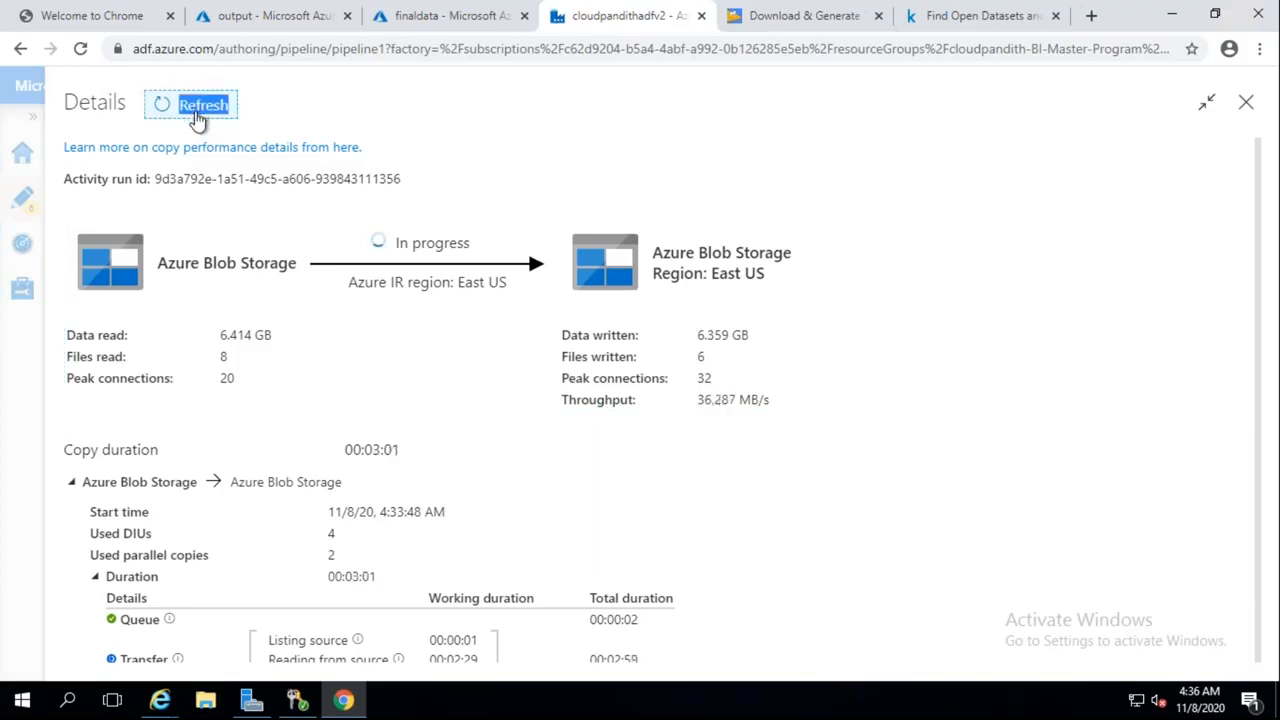
{"action": "left_click", "coordinate": [210, 112]}
{"action": "double_click", "coordinate": [211, 113]}
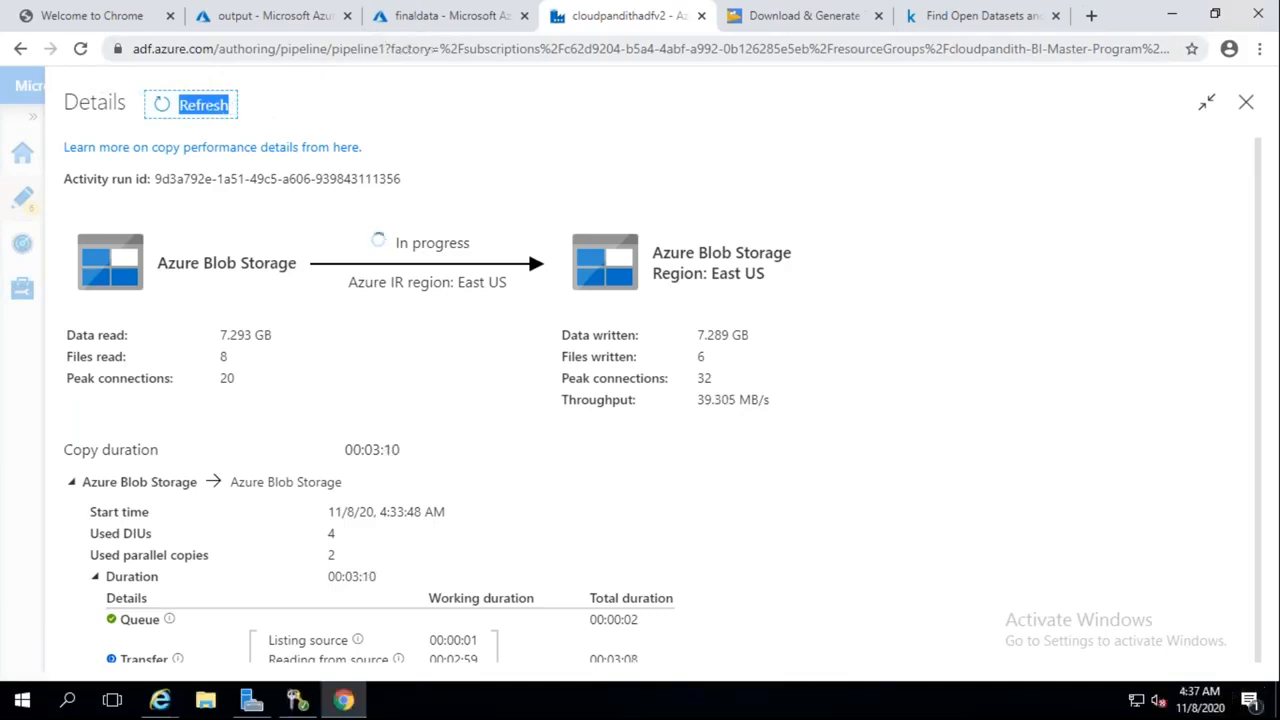
{"action": "left_click", "coordinate": [209, 118]}
{"action": "left_click", "coordinate": [209, 118]}
{"action": "left_click", "coordinate": [209, 118]}
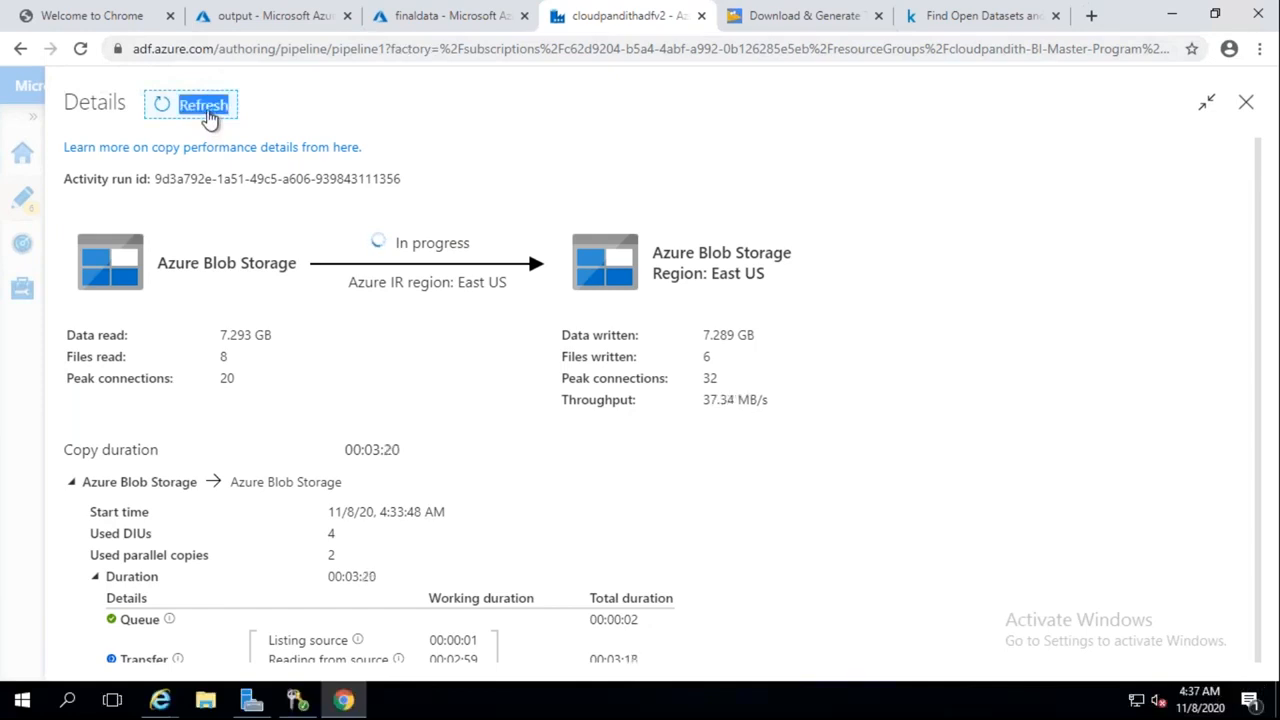
Refresh the copy progress and highlight the current throughput and copy duration figures
{"action": "left_click", "coordinate": [209, 118]}
{"action": "mouse_move", "coordinate": [697, 400]}
{"action": "left_mouse_down"}
{"action": "mouse_move", "coordinate": [158, 452]}
{"action": "mouse_move", "coordinate": [705, 400]}
{"action": "left_mouse_up"}
{"action": "double_click", "coordinate": [200, 105]}
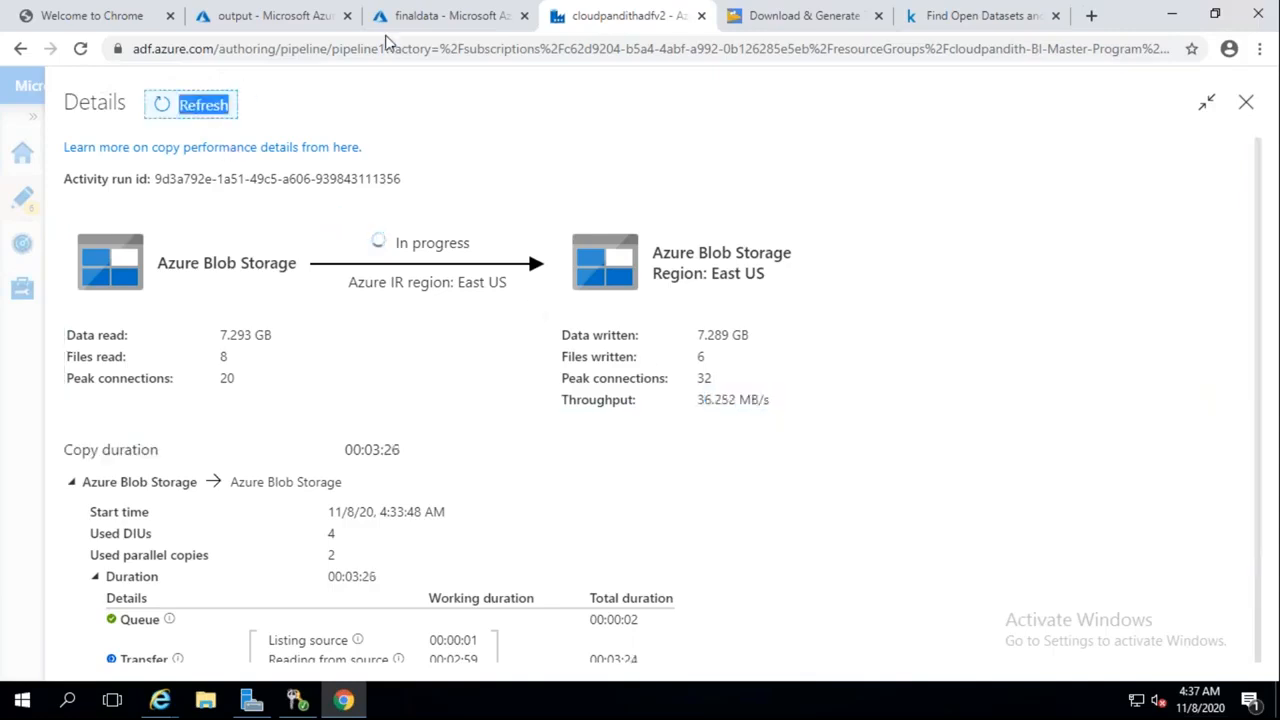
{"action": "left_click", "coordinate": [354, 120]}
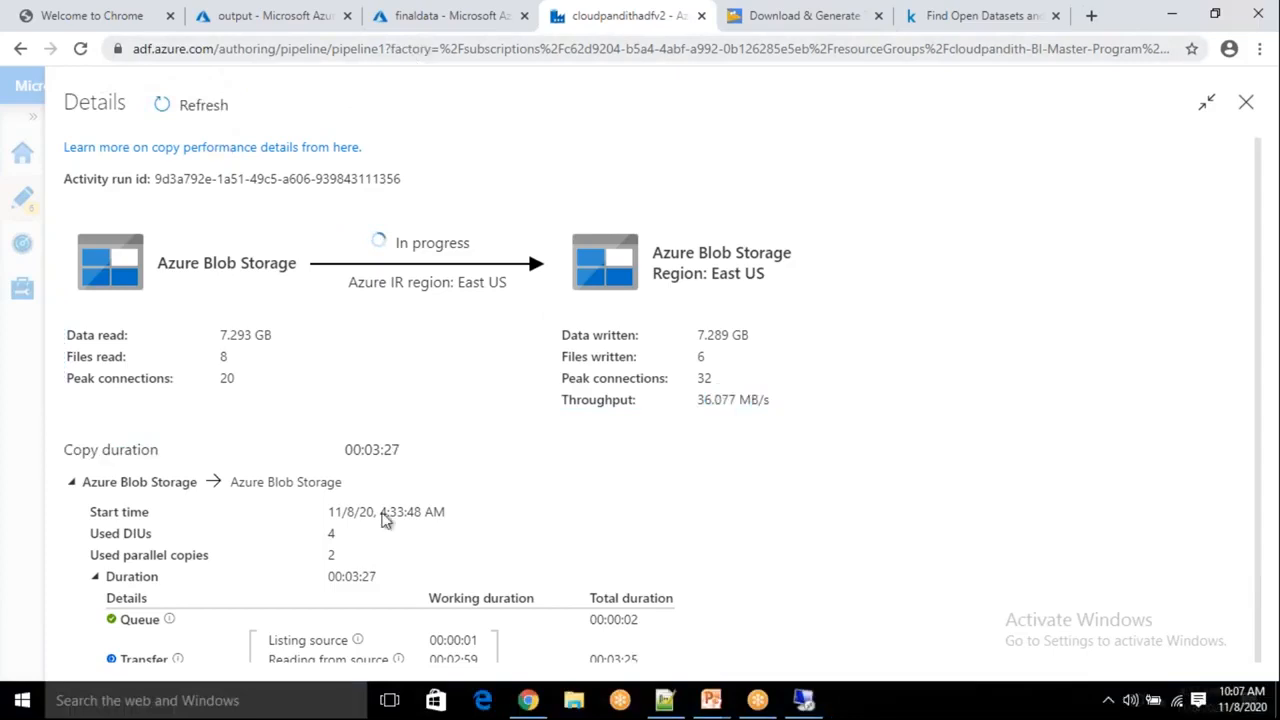
{"action": "left_click", "coordinate": [404, 451]}
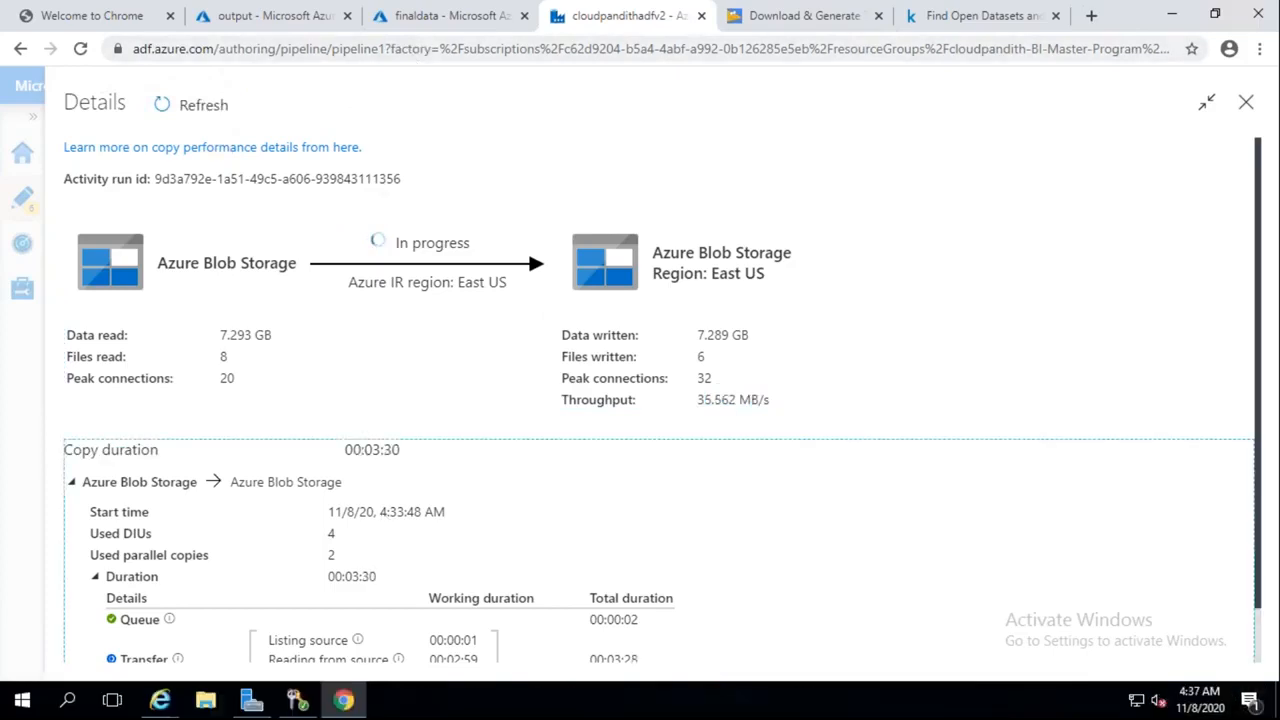
{"action": "left_click_drag", "start_coordinate": [206, 105], "coordinate": [206, 147]}
{"action": "triple_click", "coordinate": [206, 121]}
{"action": "left_click", "coordinate": [198, 113]}
{"action": "double_click", "coordinate": [198, 113]}
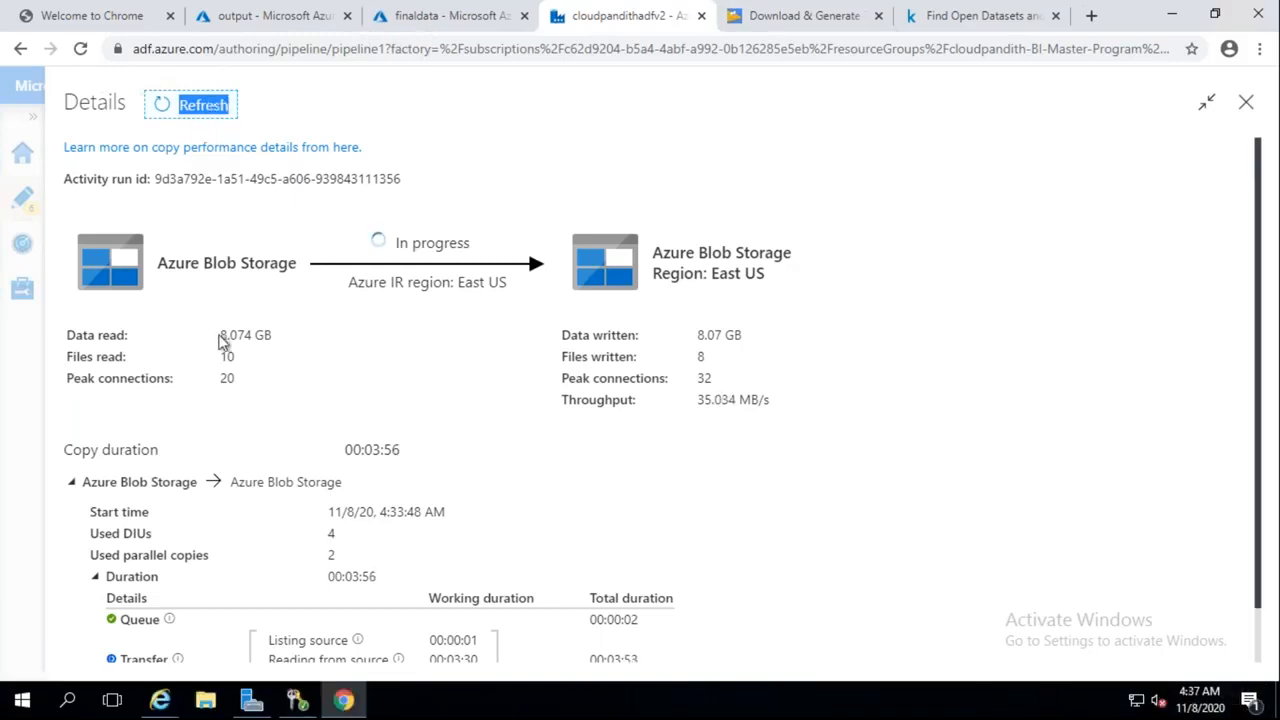
{"action": "left_click", "coordinate": [212, 110]}
{"action": "double_click", "coordinate": [210, 108]}
Highlight the DIU and parallel copies values, then refresh until 9.219 GB is read after 00:04:30
{"action": "left_click", "coordinate": [325, 535]}
{"action": "left_click_drag", "start_coordinate": [326, 536], "coordinate": [334, 556]}
{"action": "left_click", "coordinate": [352, 565]}
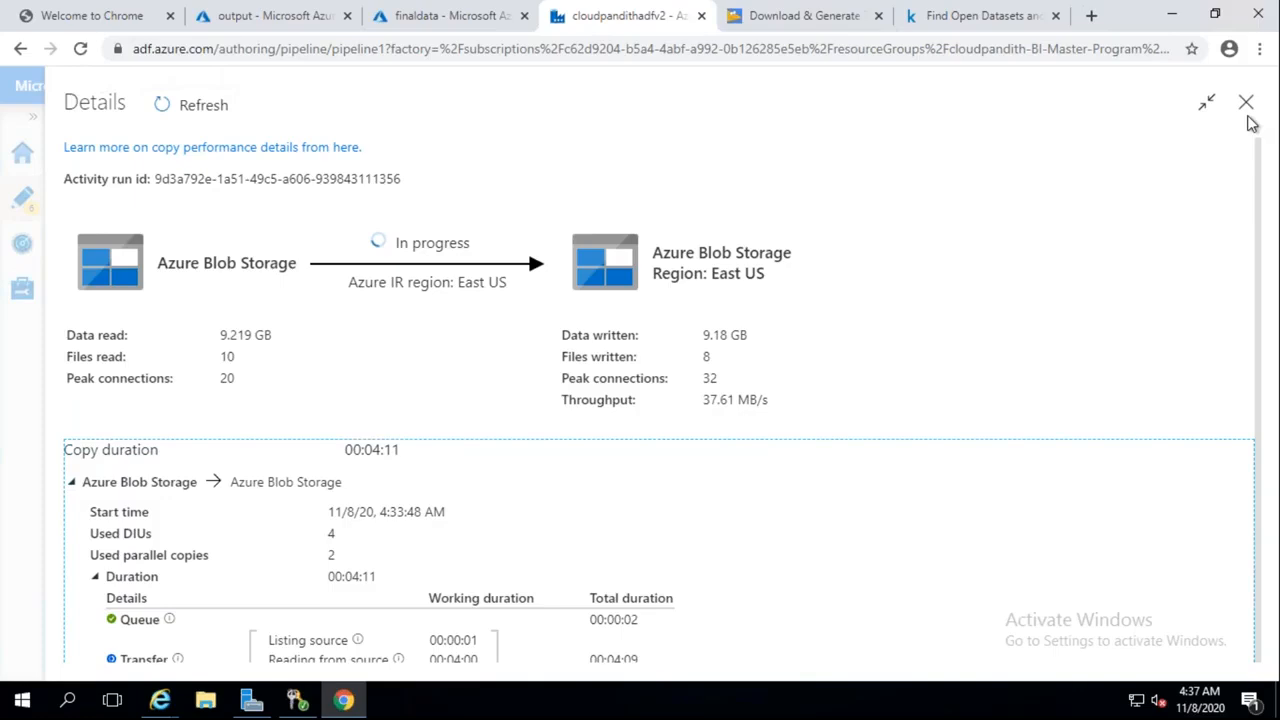
{"action": "double_click", "coordinate": [207, 106]}
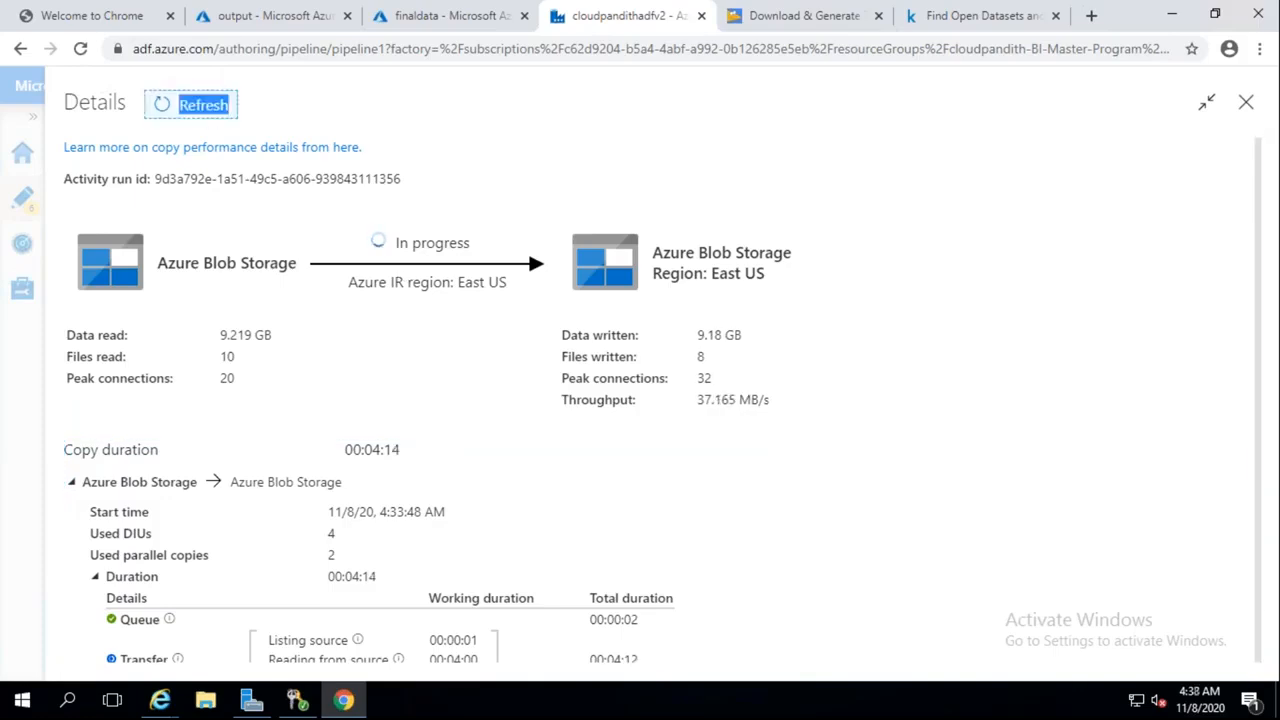
{"action": "left_click", "coordinate": [220, 113]}
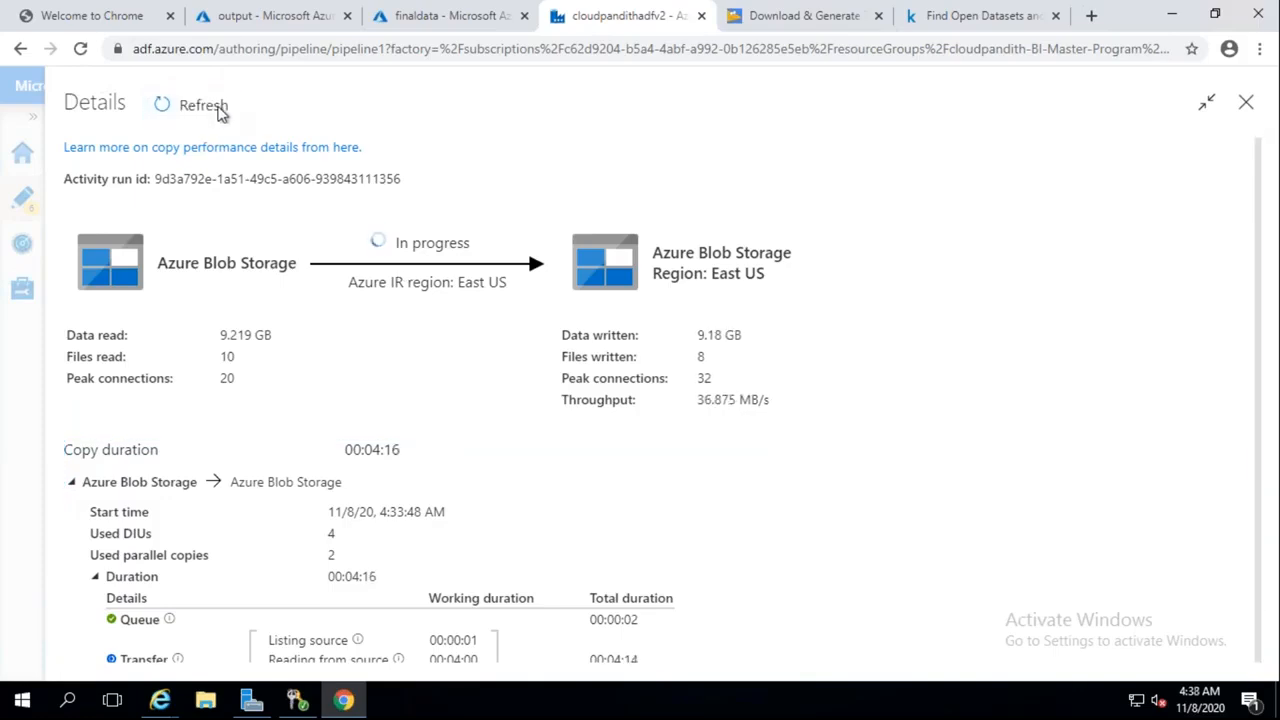
{"action": "double_click", "coordinate": [214, 112]}
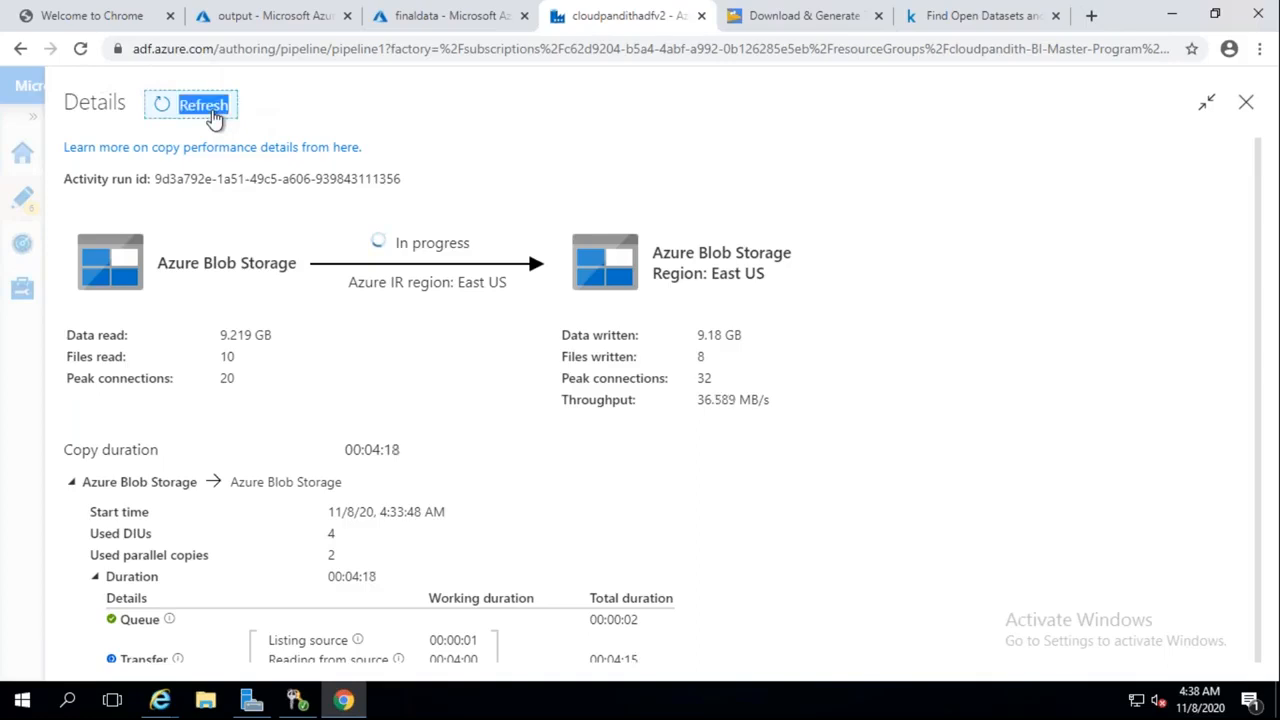
{"action": "double_click", "coordinate": [204, 112]}
{"action": "left_click", "coordinate": [317, 134]}
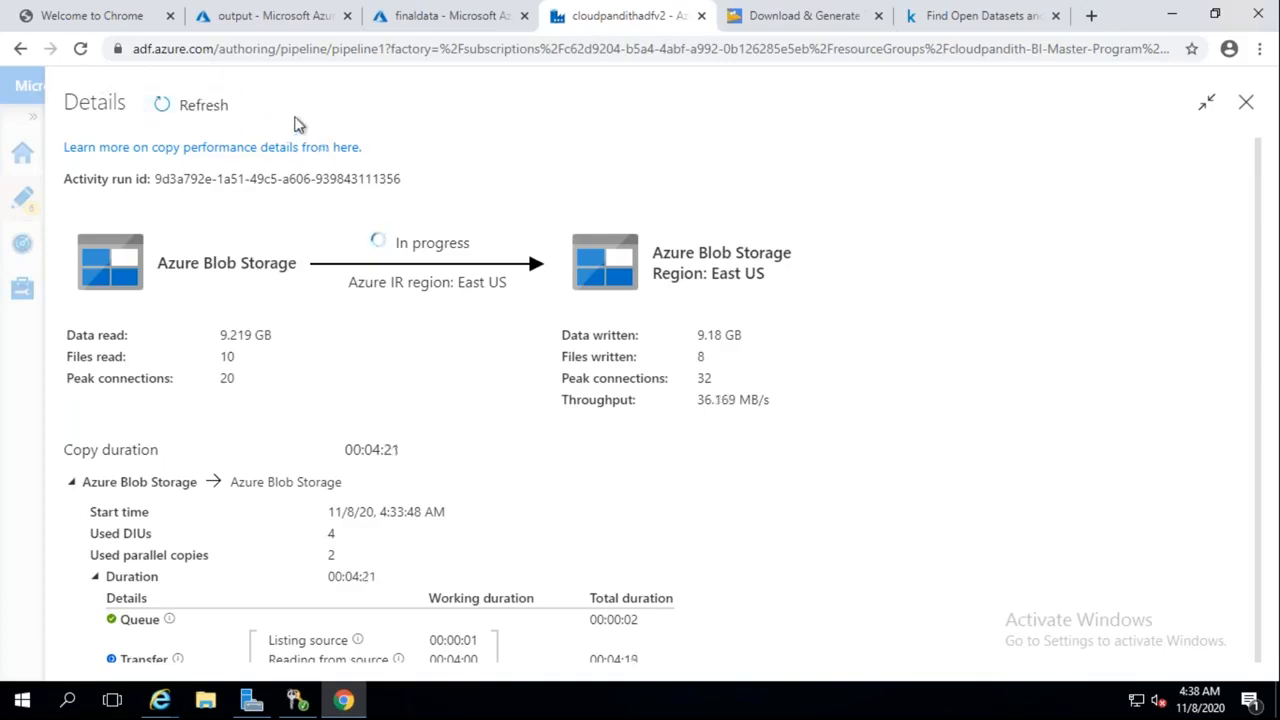
{"action": "double_click", "coordinate": [204, 108]}
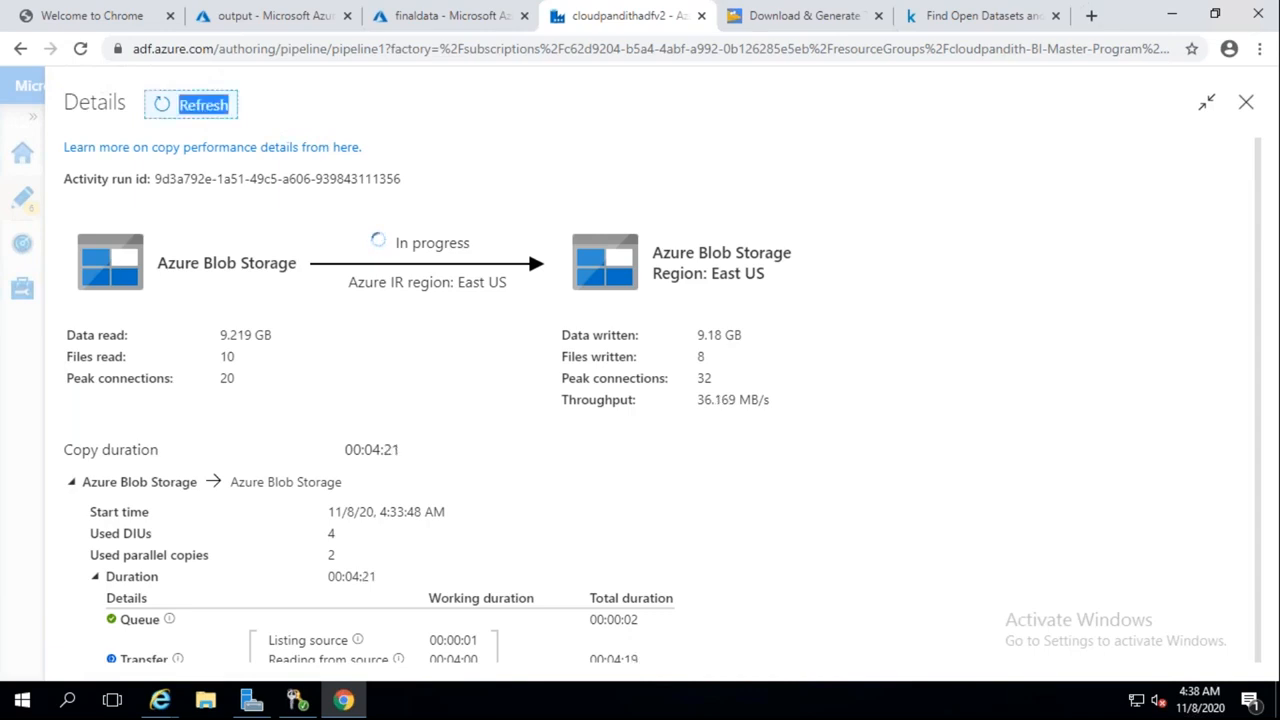
{"action": "left_click", "coordinate": [246, 119]}
{"action": "left_click", "coordinate": [228, 105]}
{"action": "left_click", "coordinate": [262, 101]}
{"action": "left_click", "coordinate": [220, 104]}
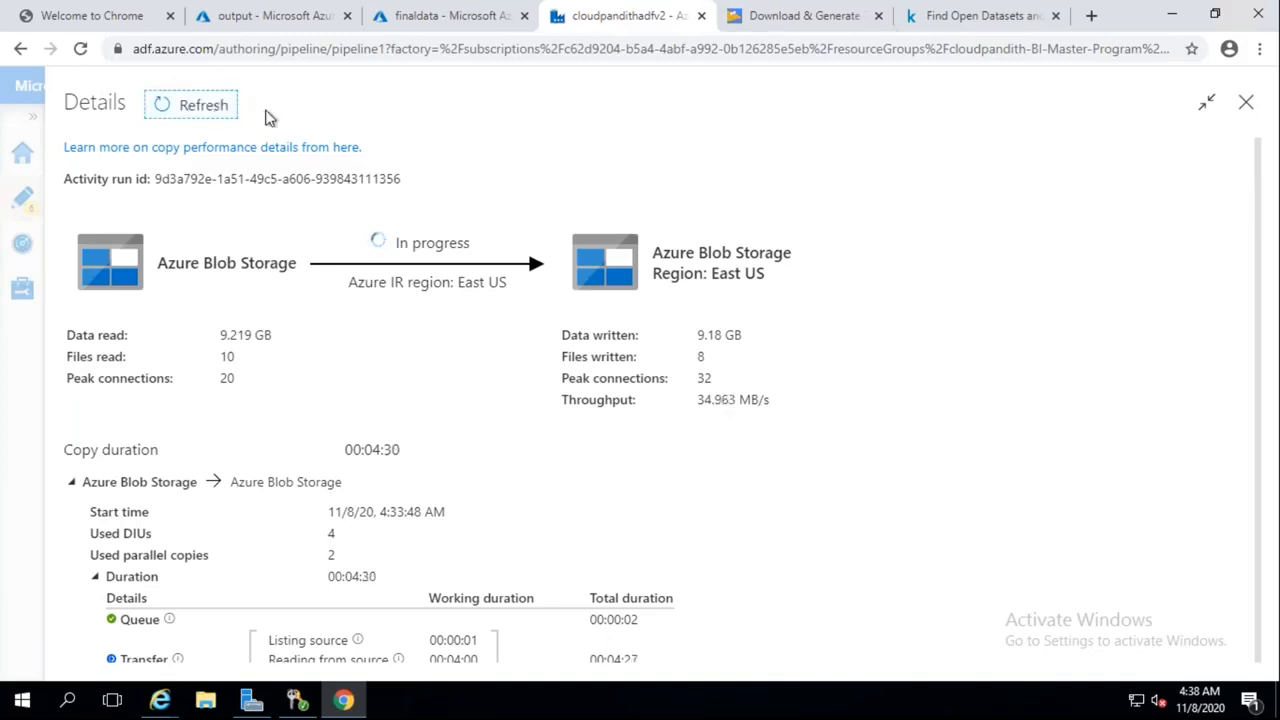
Reload the copy progress figures several times while the run continues
{"action": "left_click", "coordinate": [266, 118]}
{"action": "left_click", "coordinate": [210, 106]}
{"action": "double_click", "coordinate": [210, 106]}
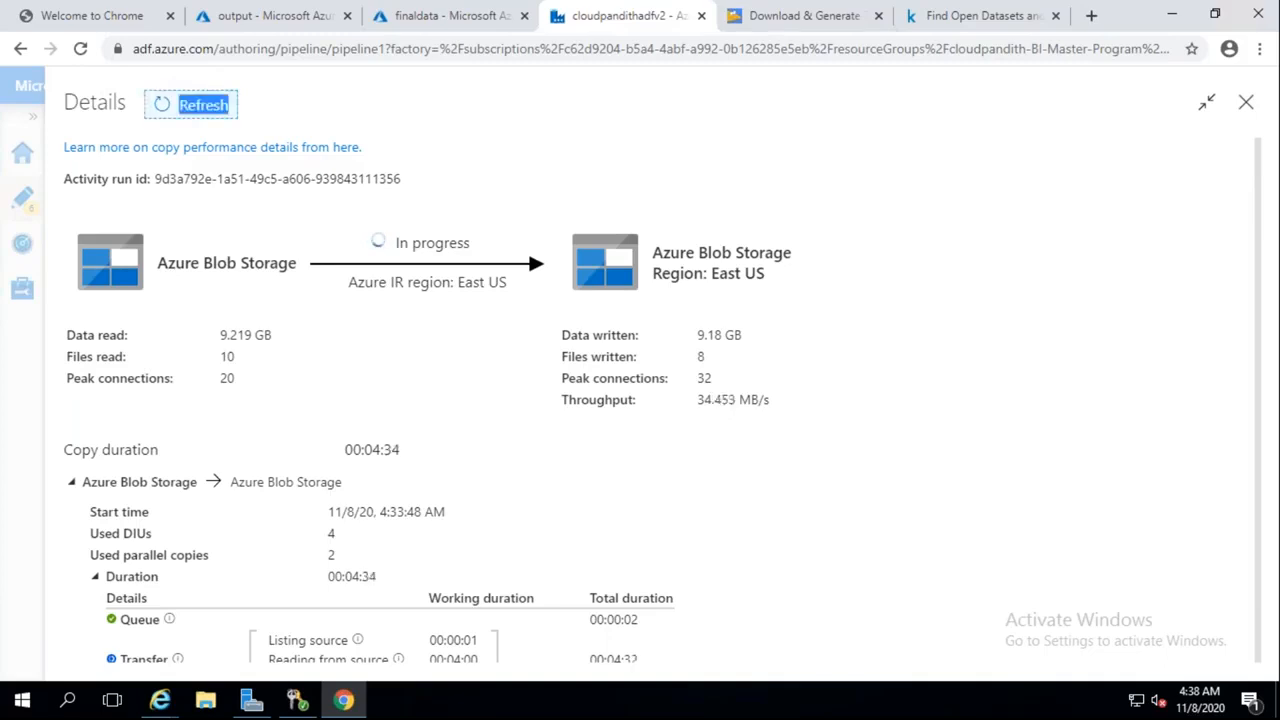
{"action": "left_click", "coordinate": [210, 106]}
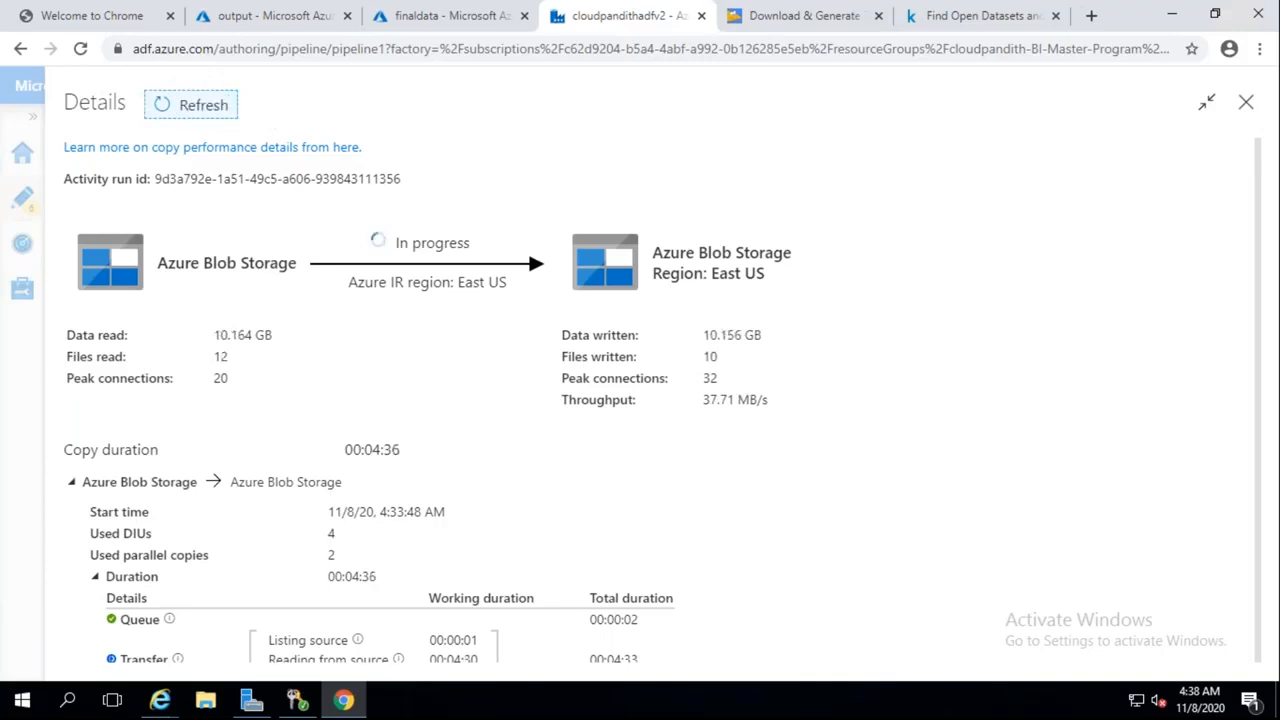
{"action": "double_click", "coordinate": [208, 107]}
{"action": "left_click", "coordinate": [208, 107]}
{"action": "double_click", "coordinate": [208, 107]}
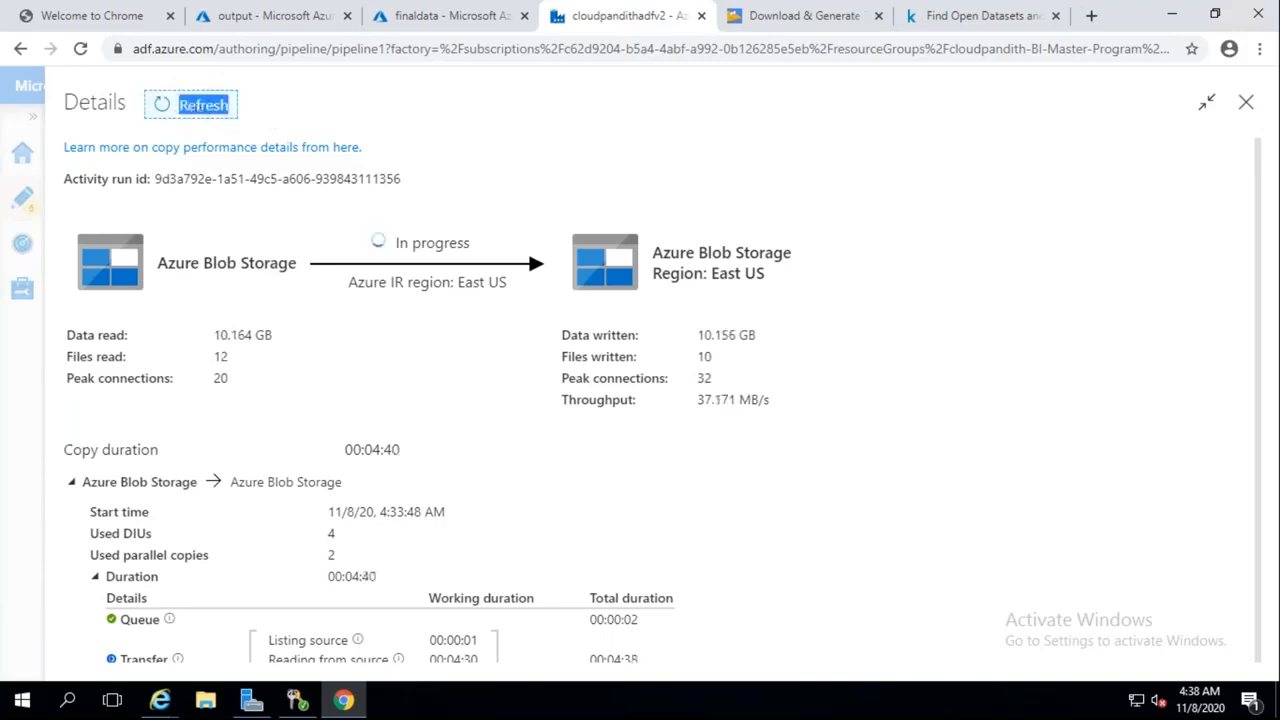
{"action": "left_click", "coordinate": [284, 127]}
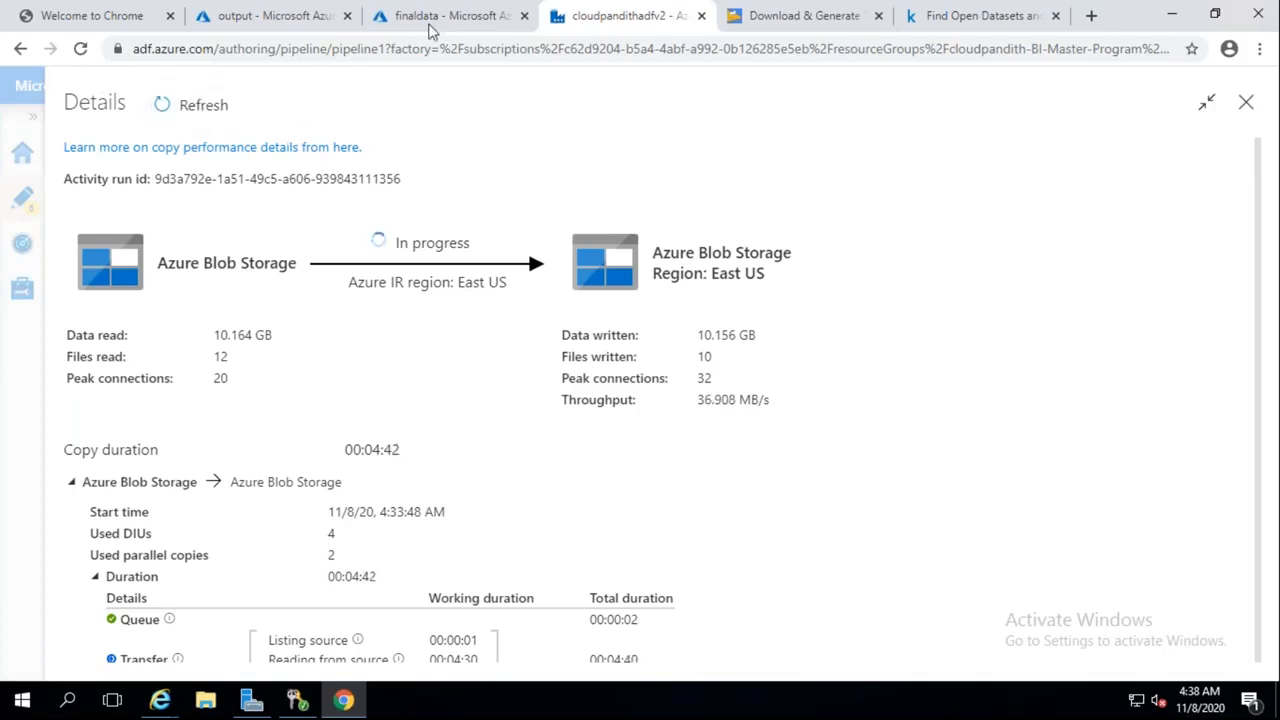
{"action": "double_click", "coordinate": [208, 106]}
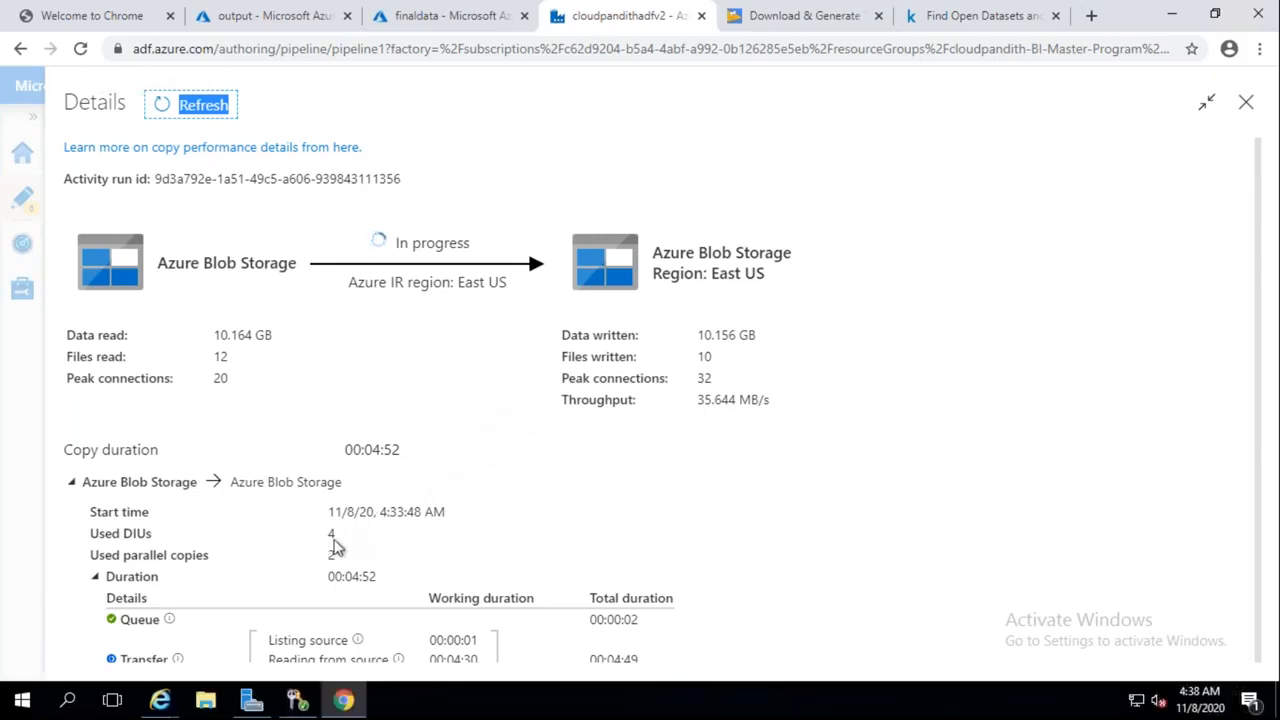
Check the DIU and parallel copies values of 2, refreshing until the copy Succeeded with 11.719 GB in 00:05:29
{"action": "left_click", "coordinate": [331, 537]}
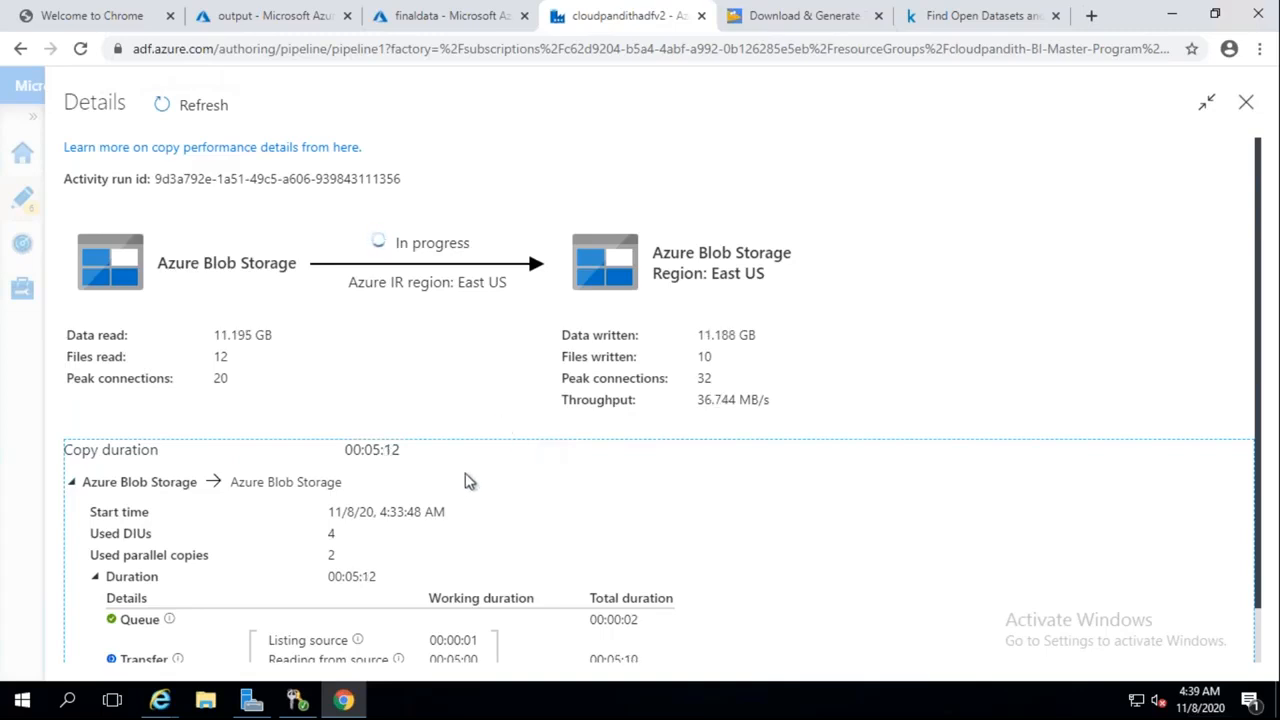
{"action": "double_click", "coordinate": [331, 555]}
{"action": "left_click", "coordinate": [195, 105]}
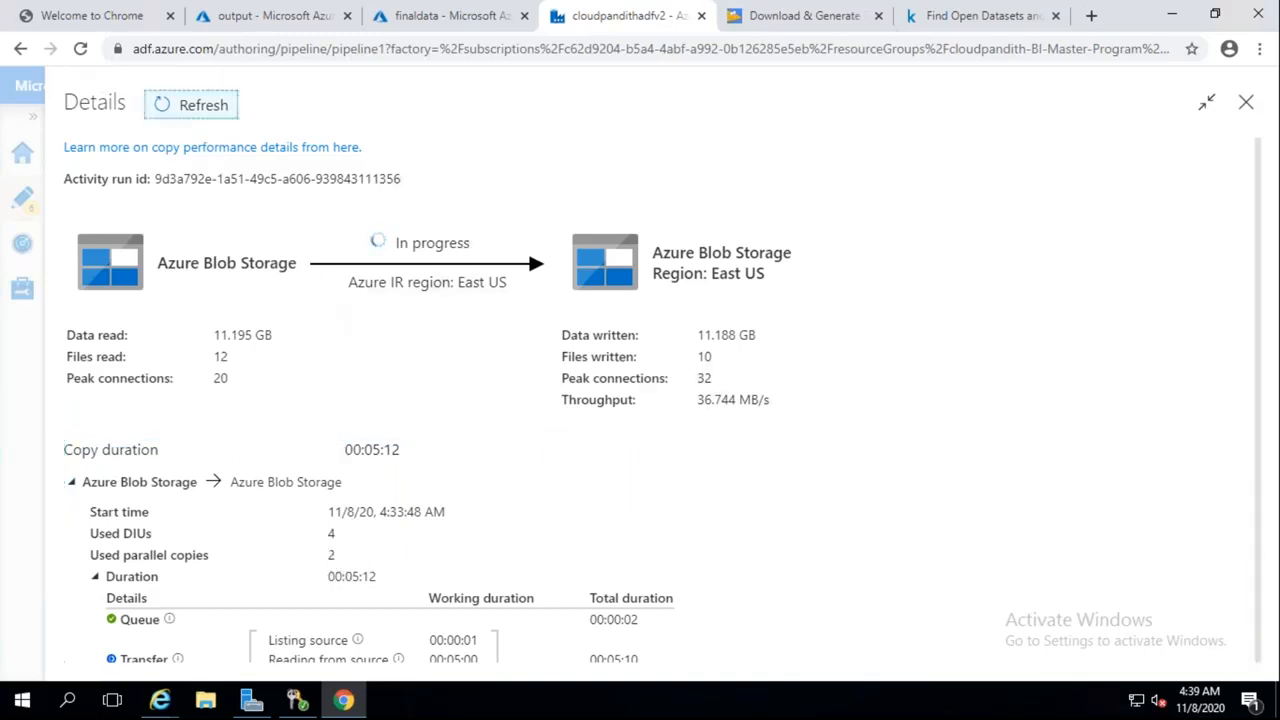
{"action": "double_click", "coordinate": [208, 105]}
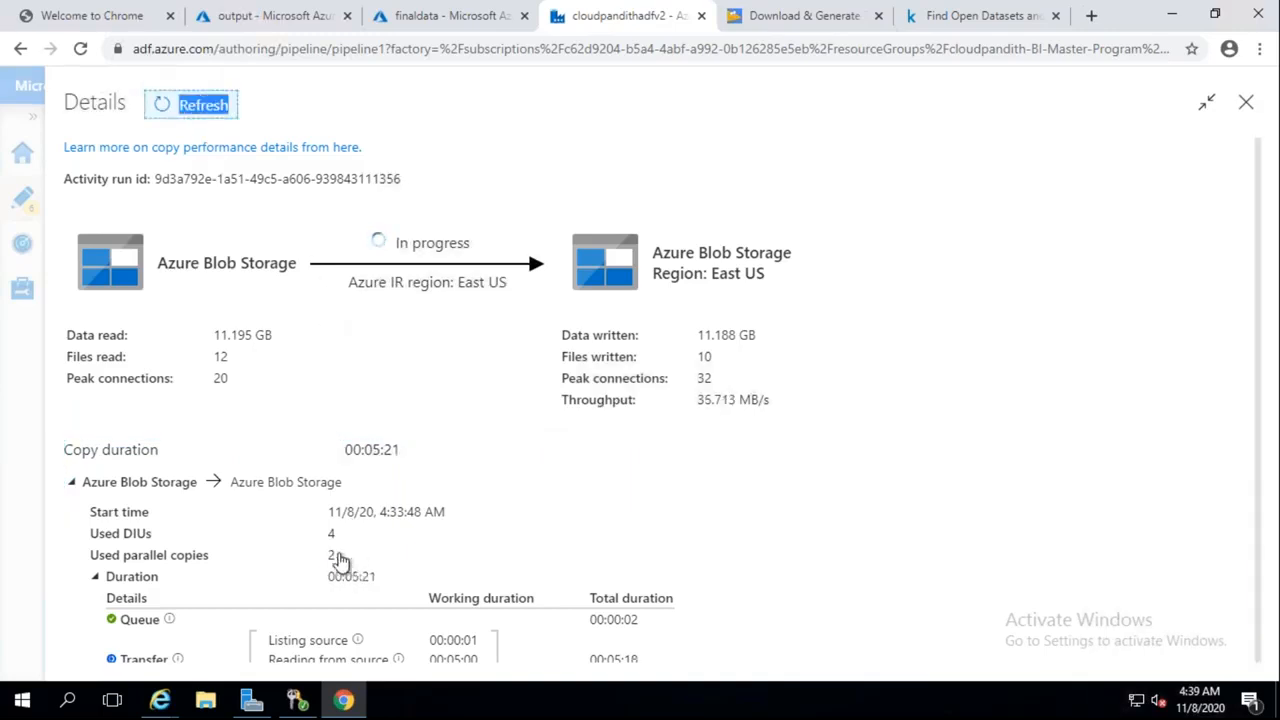
{"action": "left_click_drag", "start_coordinate": [335, 556], "coordinate": [329, 533]}
{"action": "left_click", "coordinate": [206, 106]}
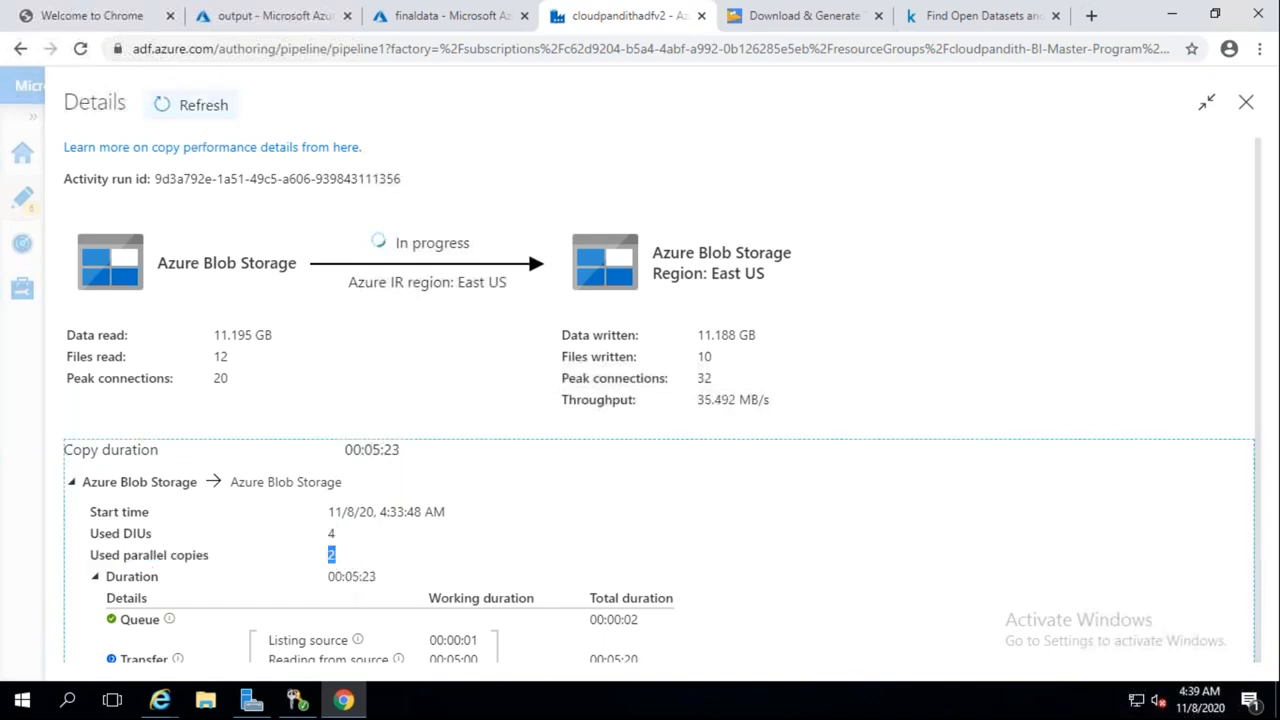
{"action": "double_click", "coordinate": [208, 106]}
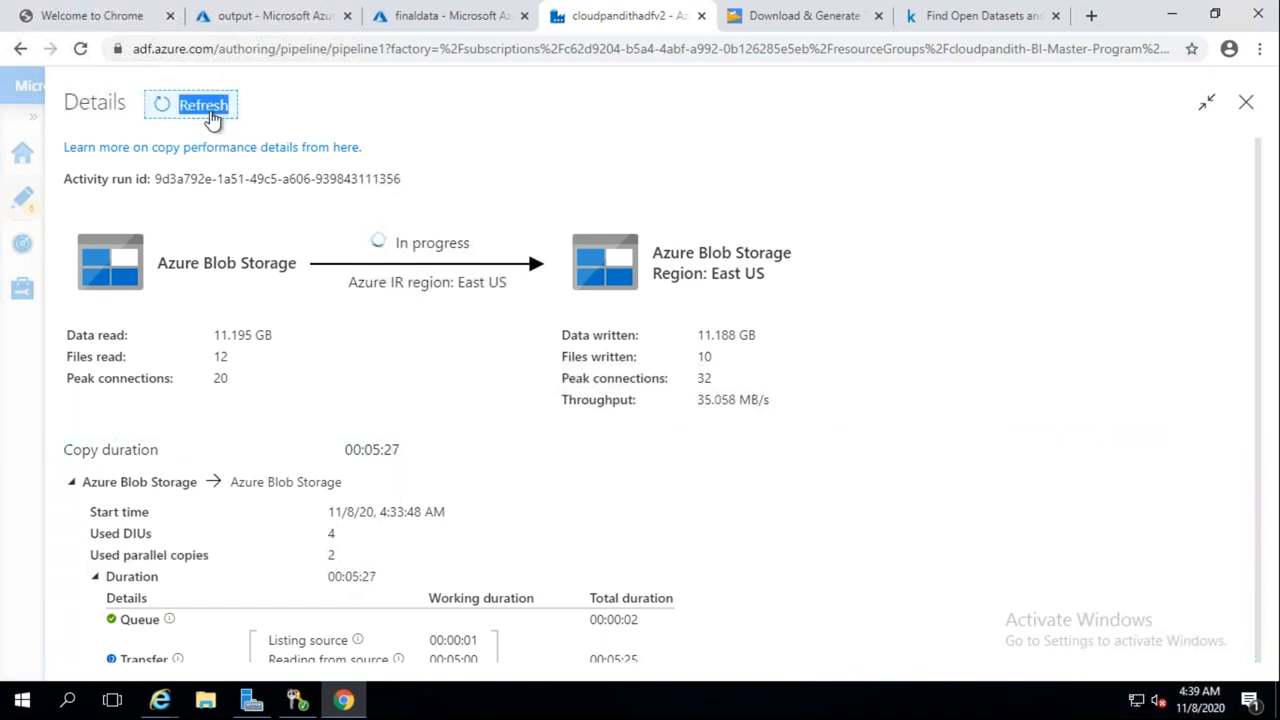
{"action": "left_click", "coordinate": [208, 106]}
{"action": "double_click", "coordinate": [208, 106]}
{"action": "left_click", "coordinate": [210, 108]}
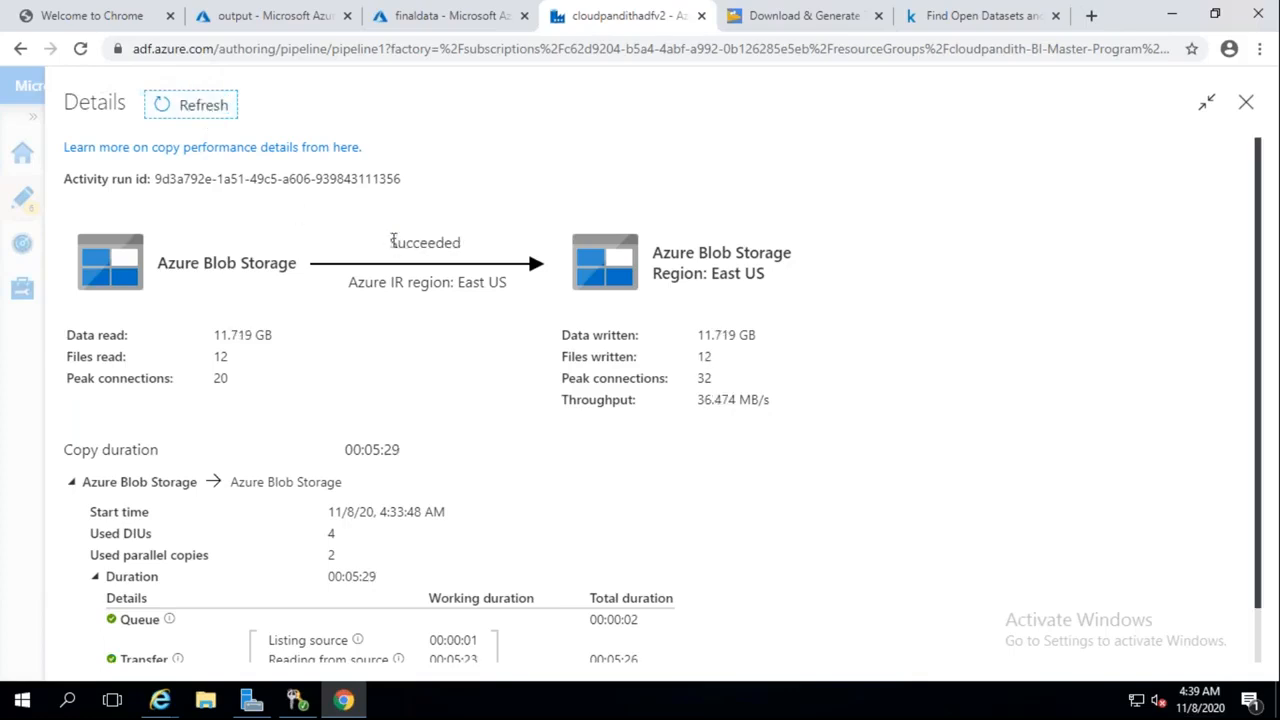
{"action": "double_click", "coordinate": [458, 240]}
{"action": "left_click_drag", "start_coordinate": [478, 260], "coordinate": [386, 250]}
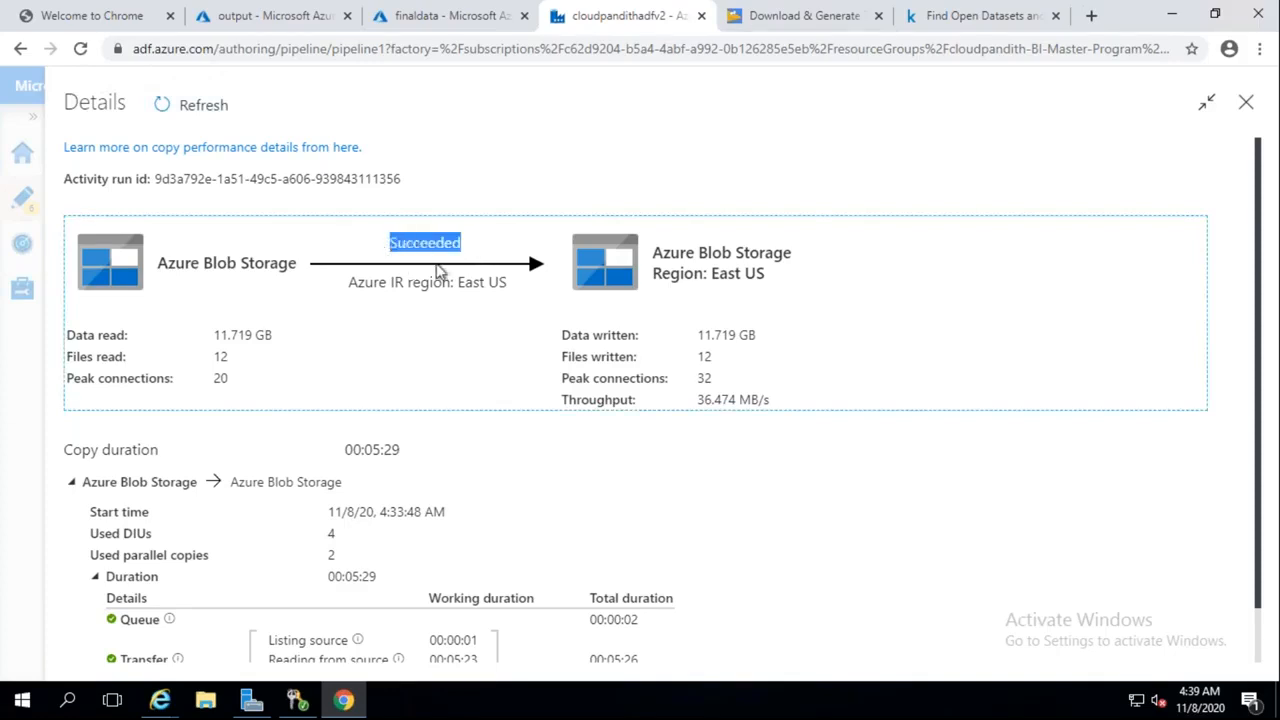
{"action": "left_click", "coordinate": [465, 250]}
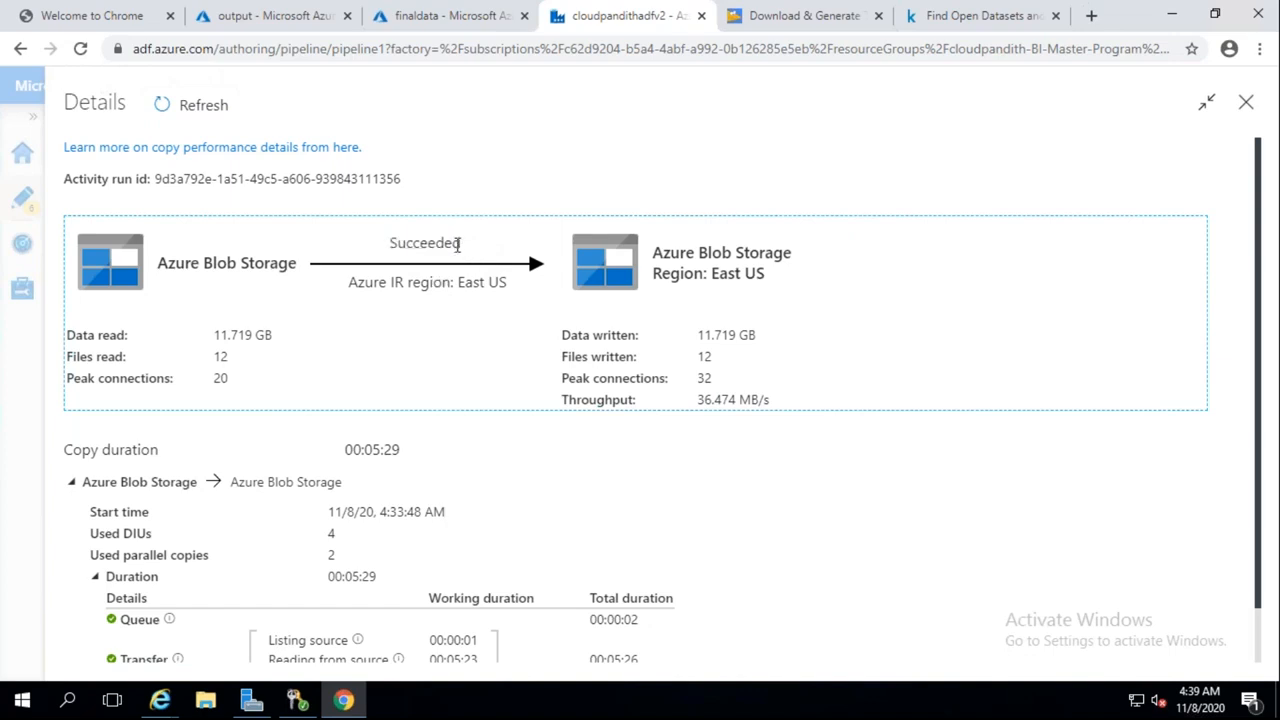
{"action": "left_click_drag", "start_coordinate": [461, 246], "coordinate": [390, 238]}
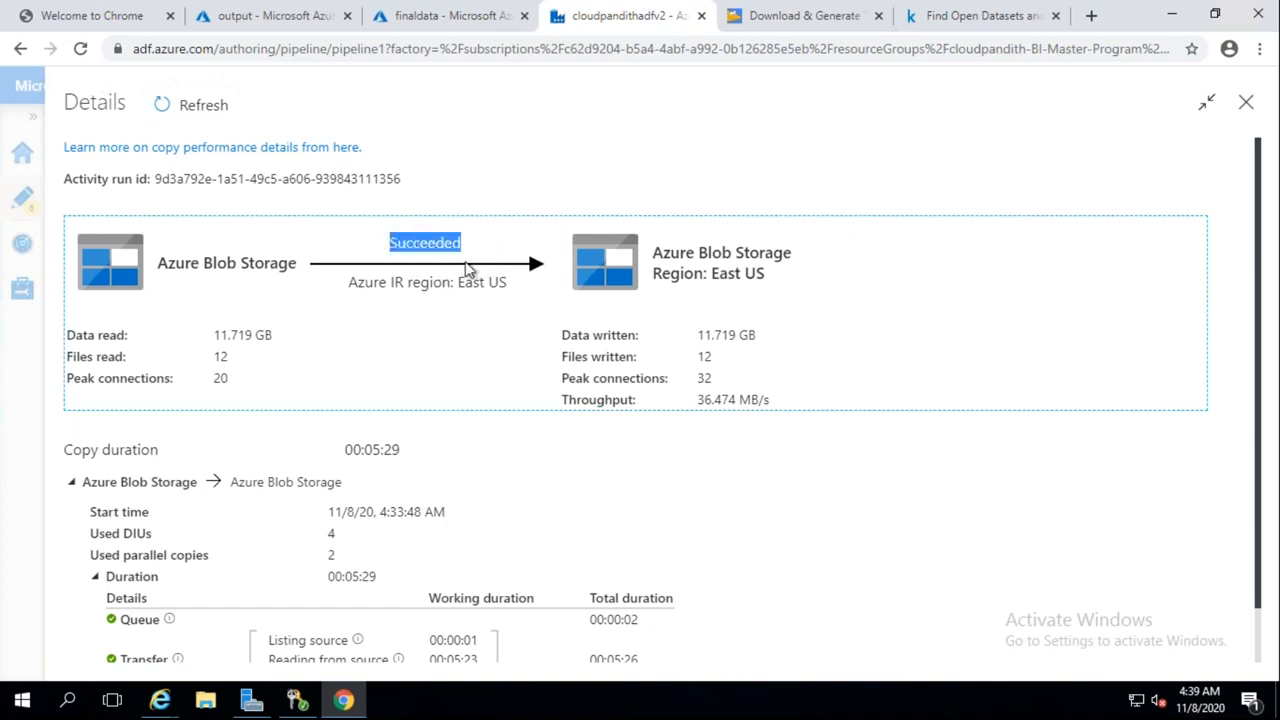
{"action": "left_click", "coordinate": [428, 315]}
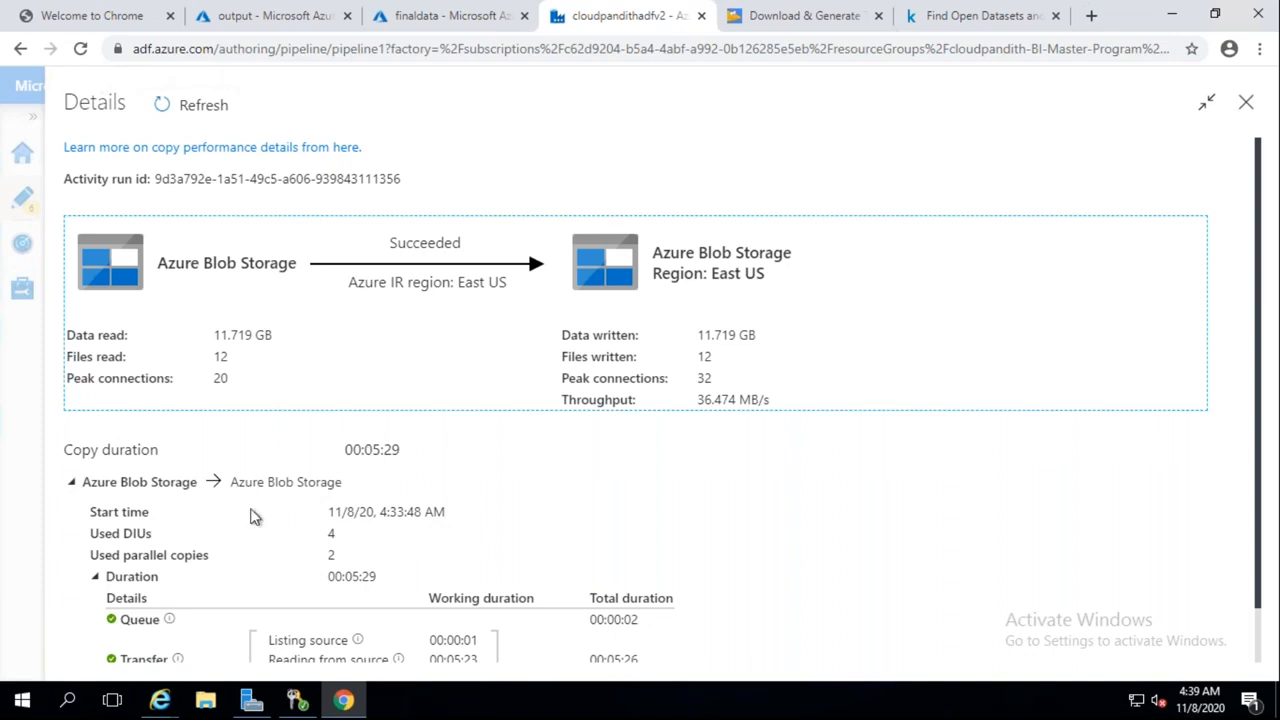
{"action": "double_click", "coordinate": [331, 554]}
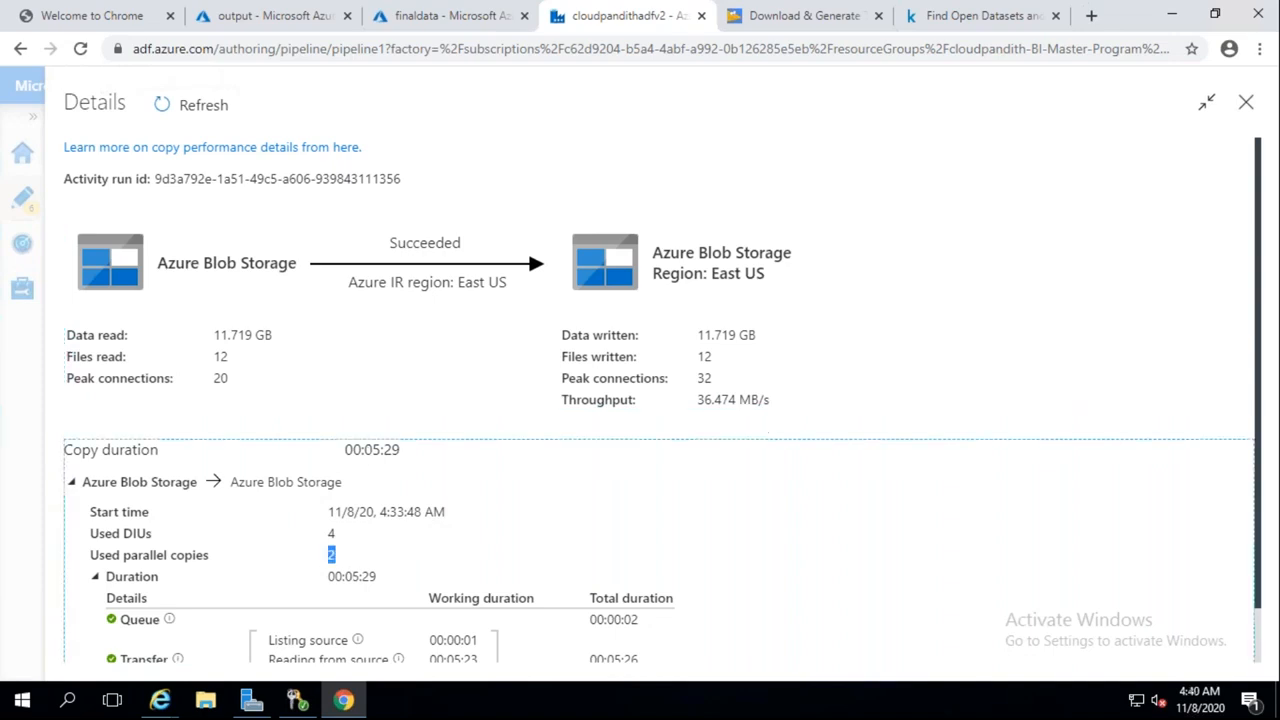
{"action": "double_click", "coordinate": [344, 555]}
{"action": "left_click", "coordinate": [363, 544]}
{"action": "left_click_drag", "start_coordinate": [284, 643], "coordinate": [334, 643]}
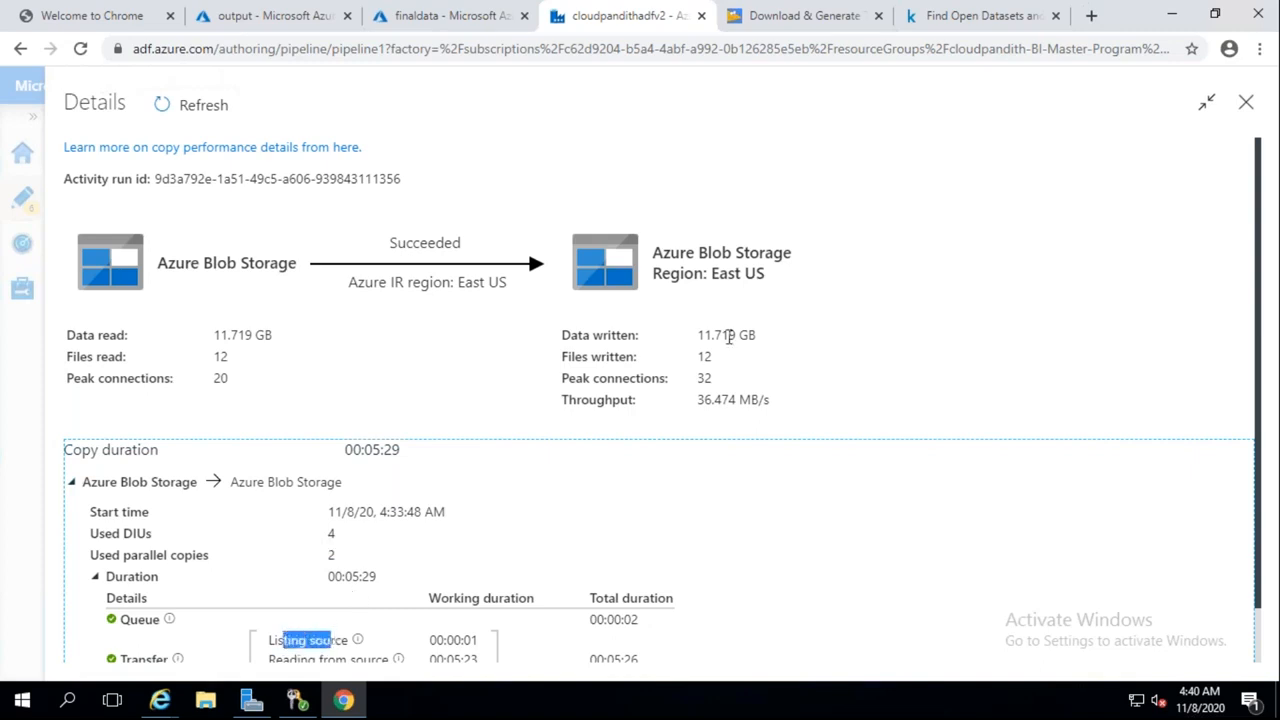
{"action": "scroll", "coordinate": [330, 635], "scroll_direction": "down", "scroll_amount": 1}
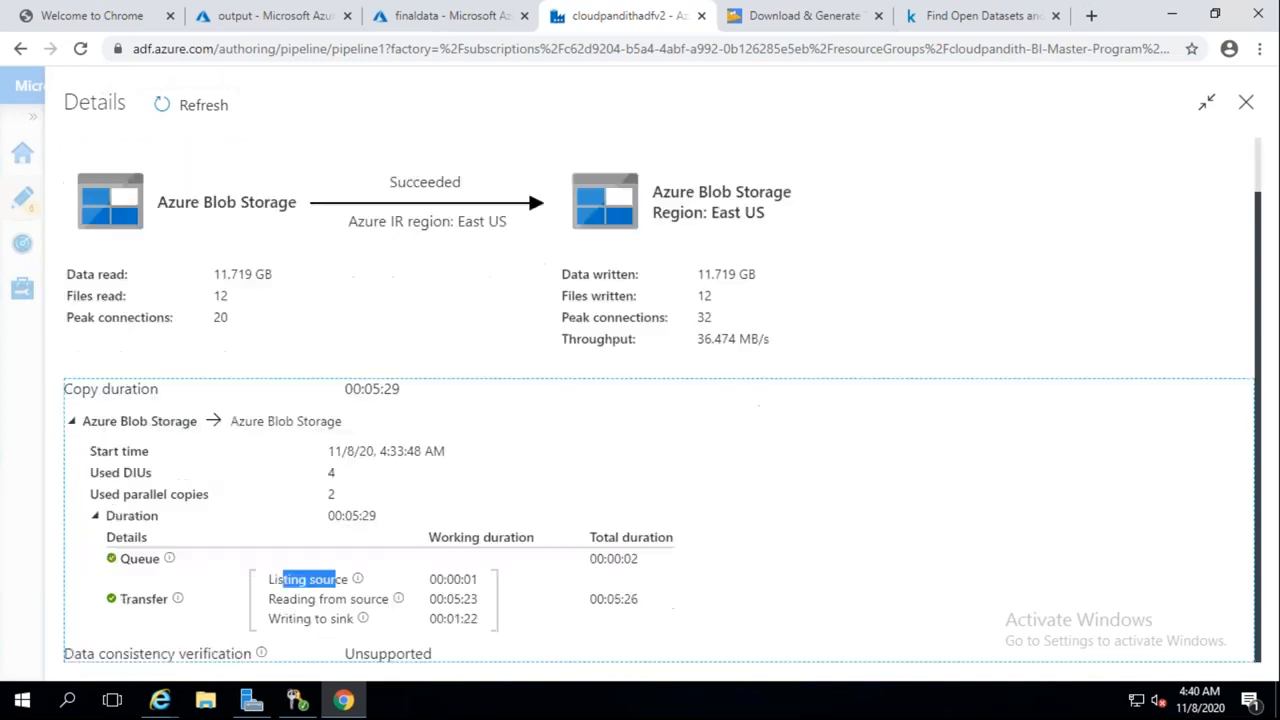
{"action": "left_click", "coordinate": [348, 572]}
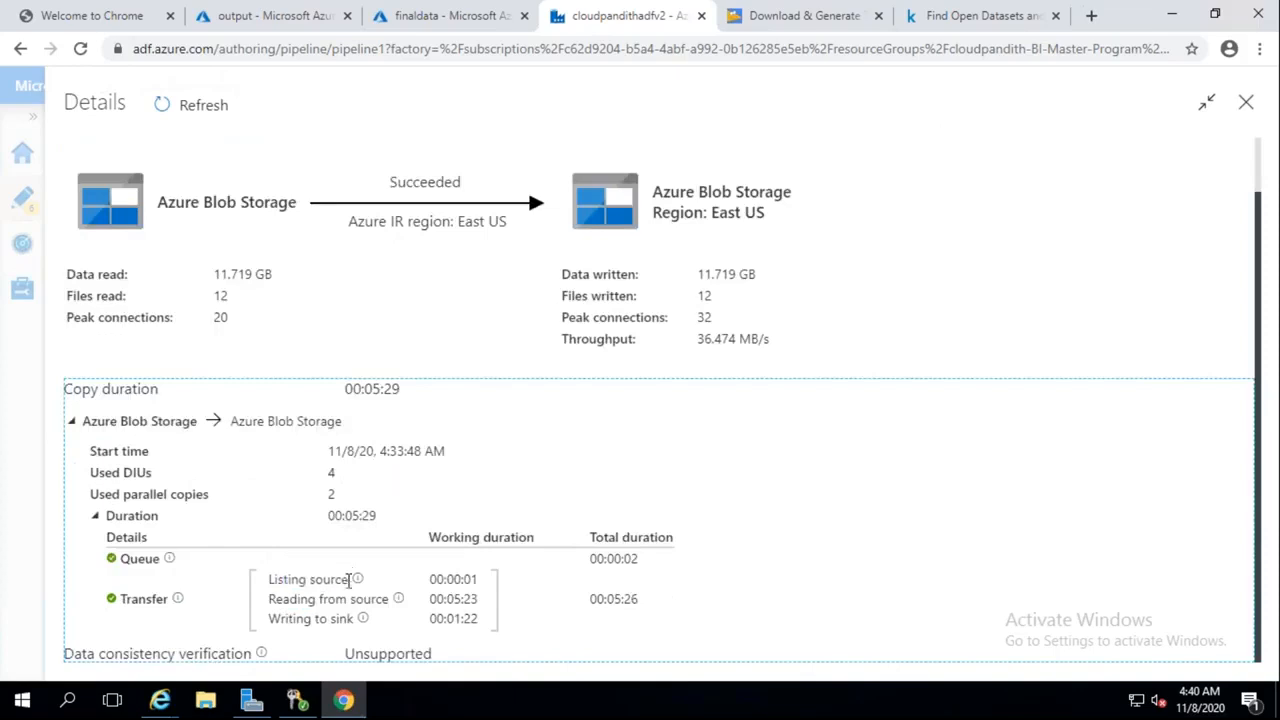
{"action": "left_click_drag", "start_coordinate": [350, 578], "coordinate": [277, 577]}
{"action": "left_click_drag", "start_coordinate": [430, 578], "coordinate": [519, 576]}
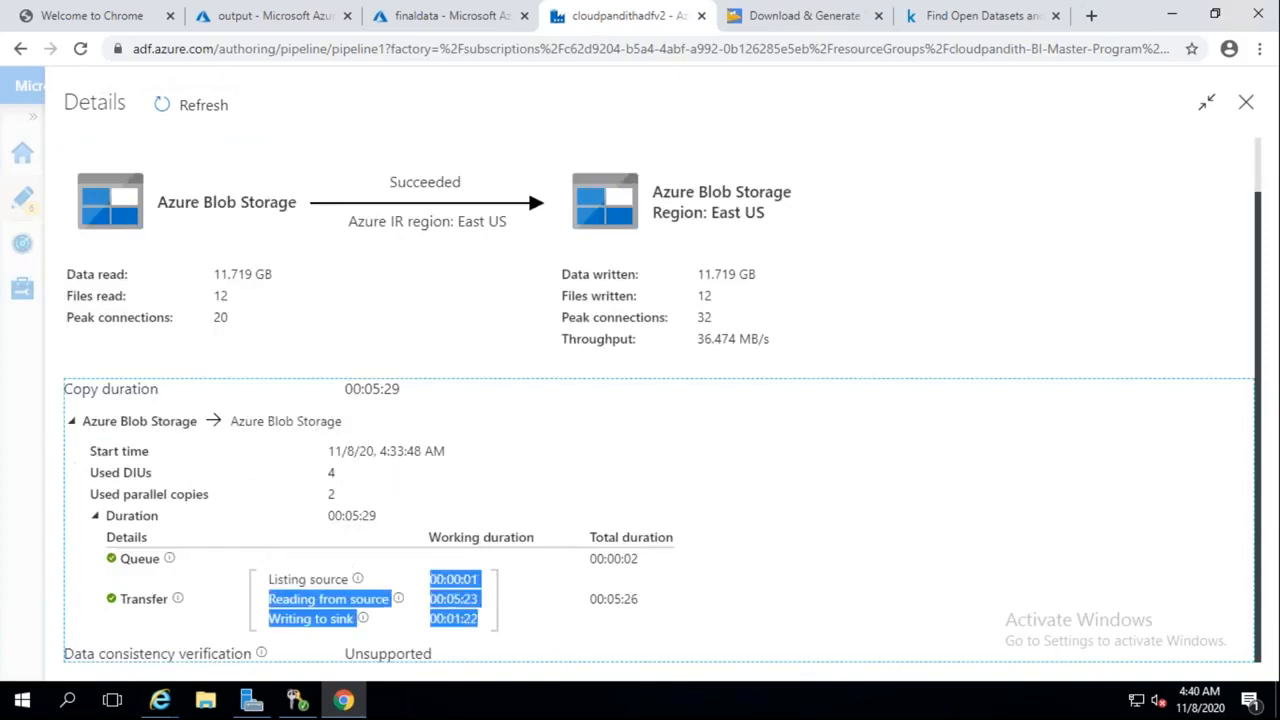
{"action": "left_click", "coordinate": [519, 580]}
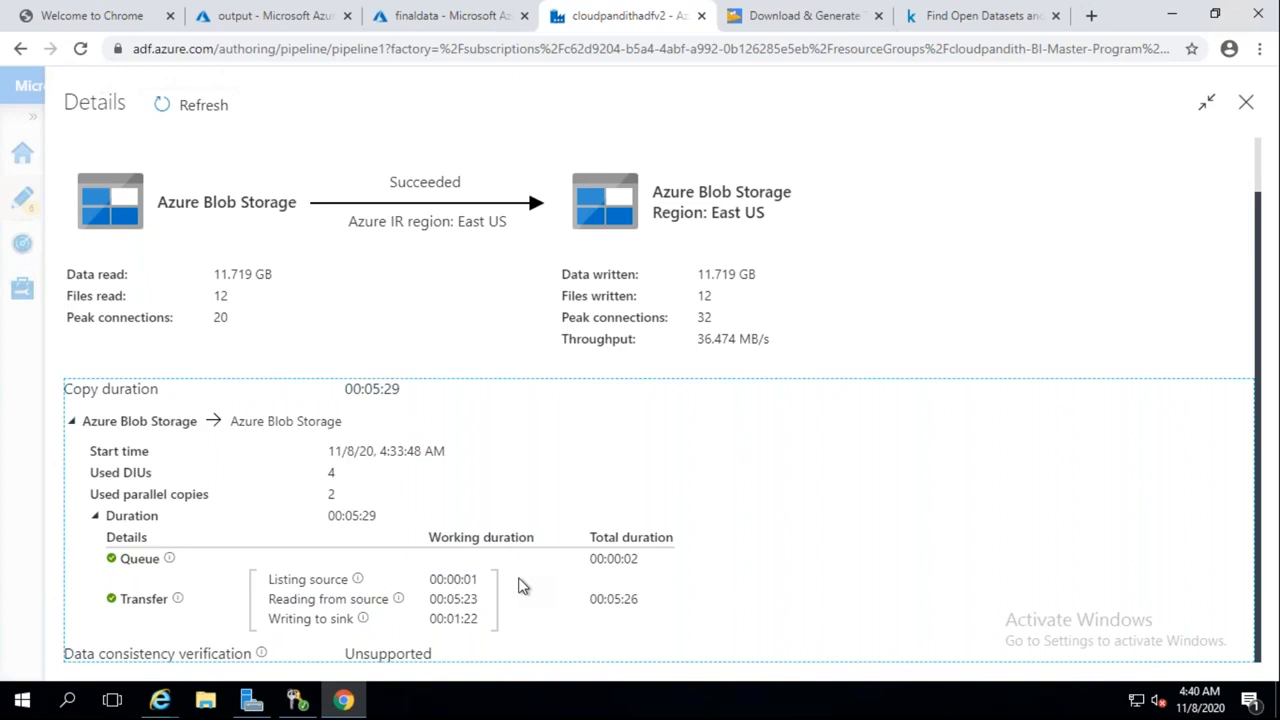
{"action": "double_click", "coordinate": [334, 499]}
{"action": "scroll", "coordinate": [332, 495], "scroll_direction": "up", "scroll_amount": 1}
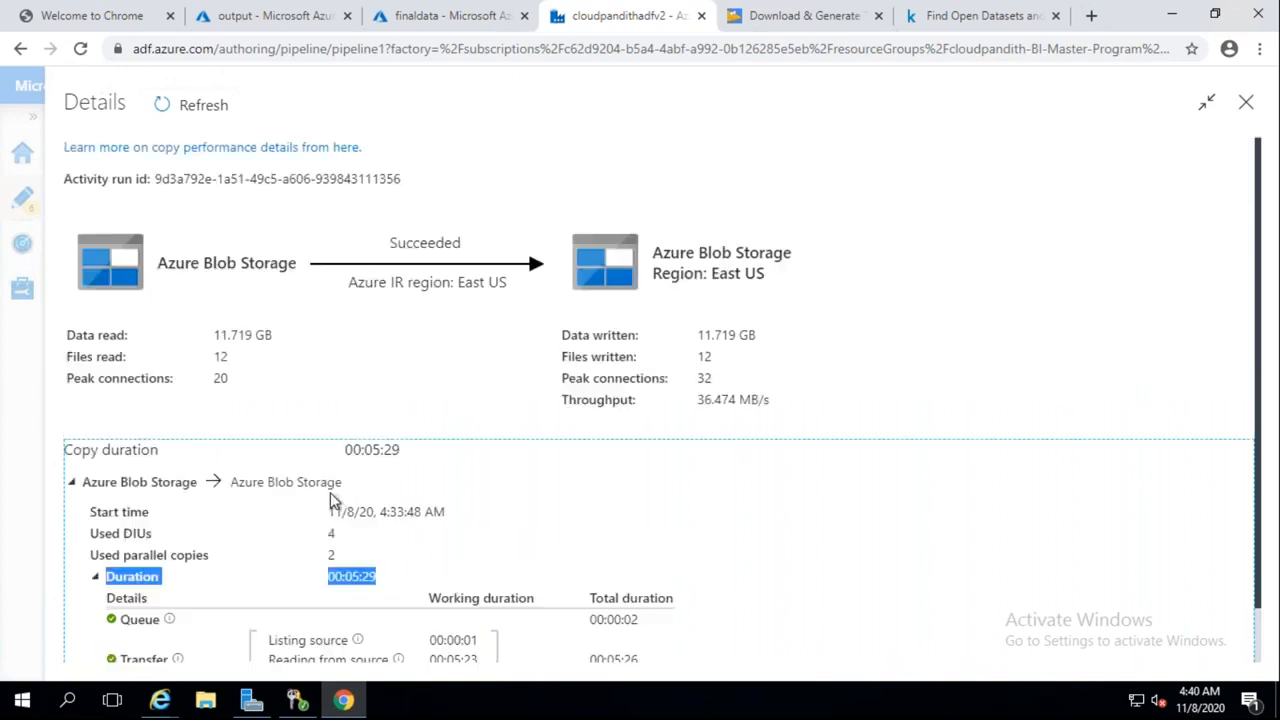
{"action": "left_click_drag", "start_coordinate": [316, 482], "coordinate": [342, 554]}
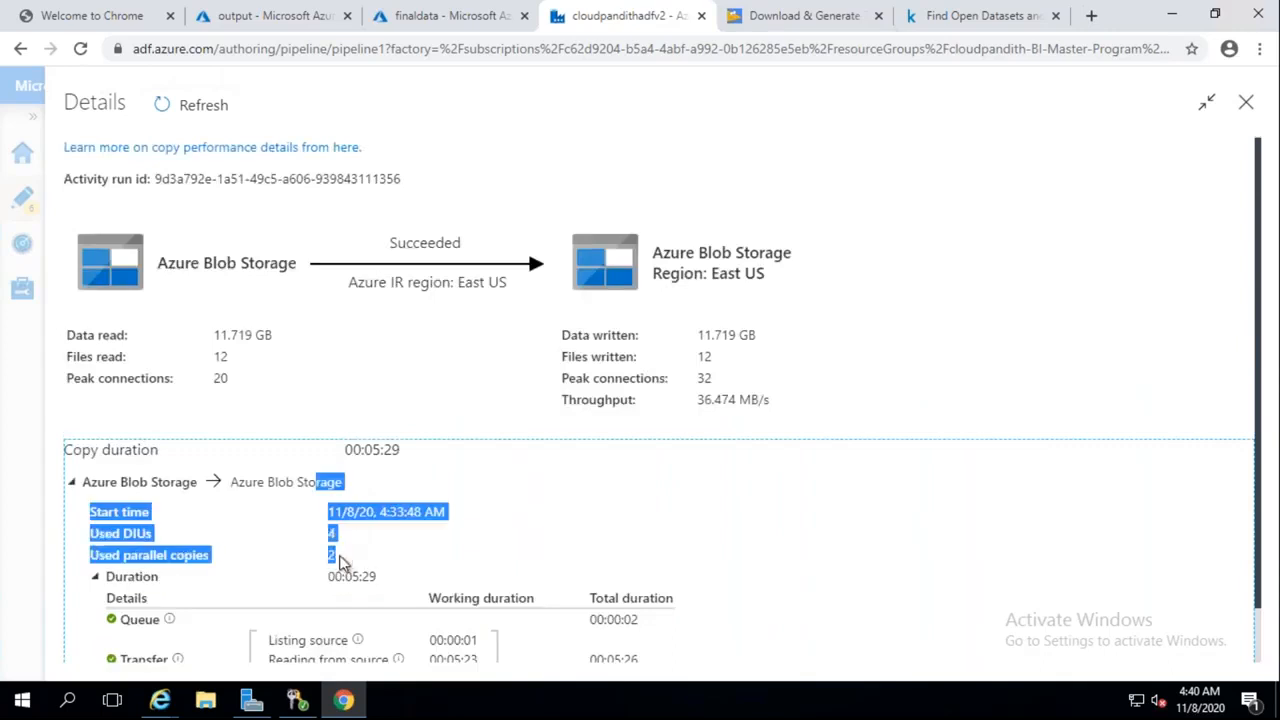
{"action": "scroll", "coordinate": [365, 576], "scroll_direction": "down", "scroll_amount": 1}
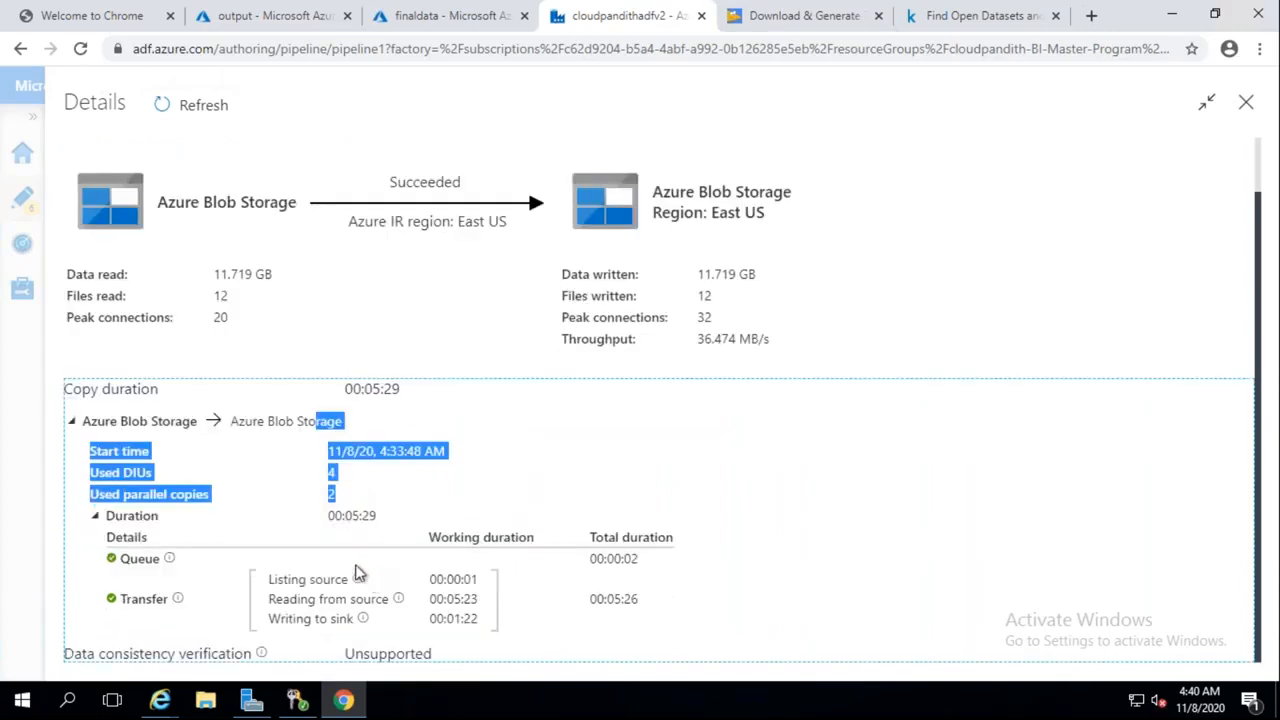
{"action": "left_click", "coordinate": [430, 608]}
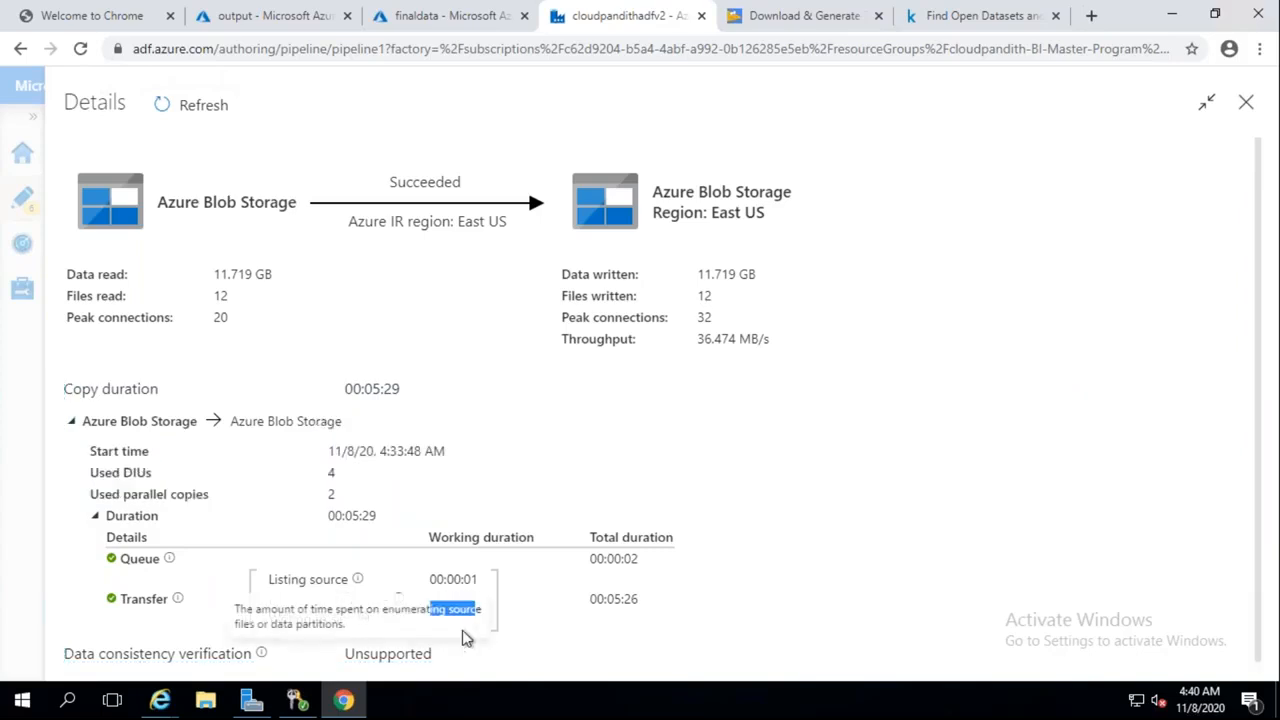
{"action": "left_click_drag", "start_coordinate": [466, 624], "coordinate": [553, 639]}
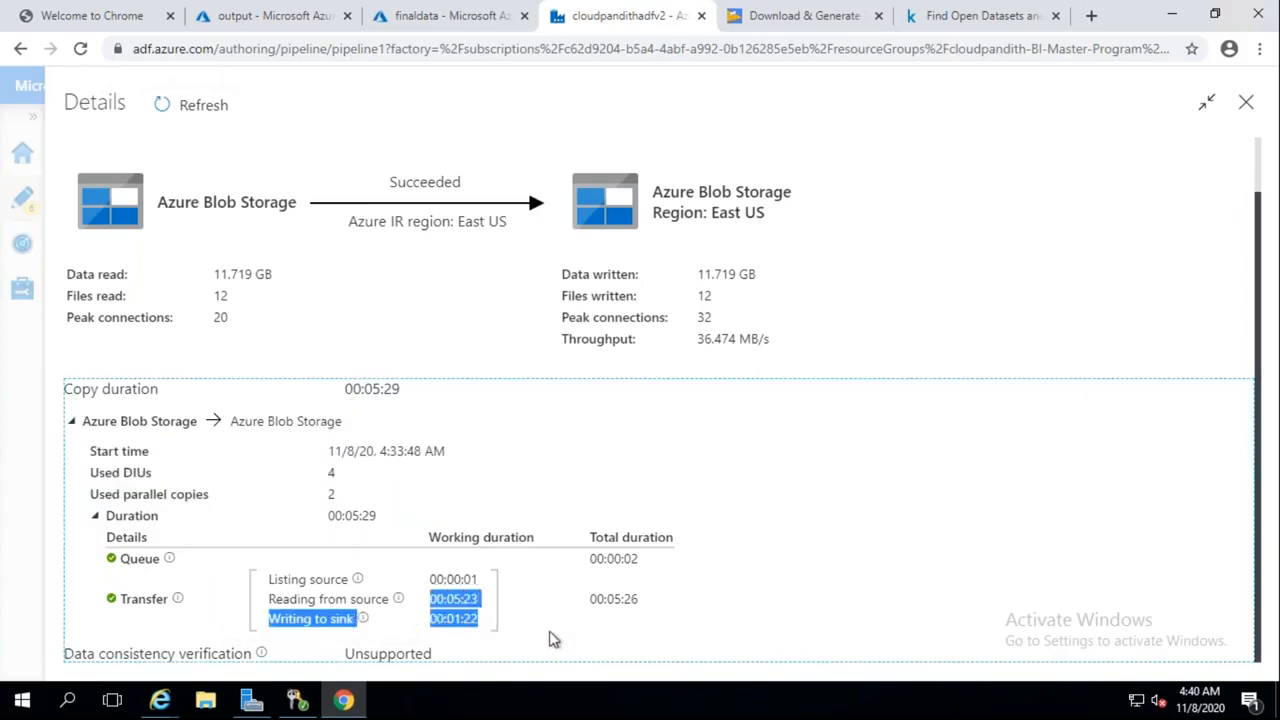
{"action": "left_click", "coordinate": [545, 630]}
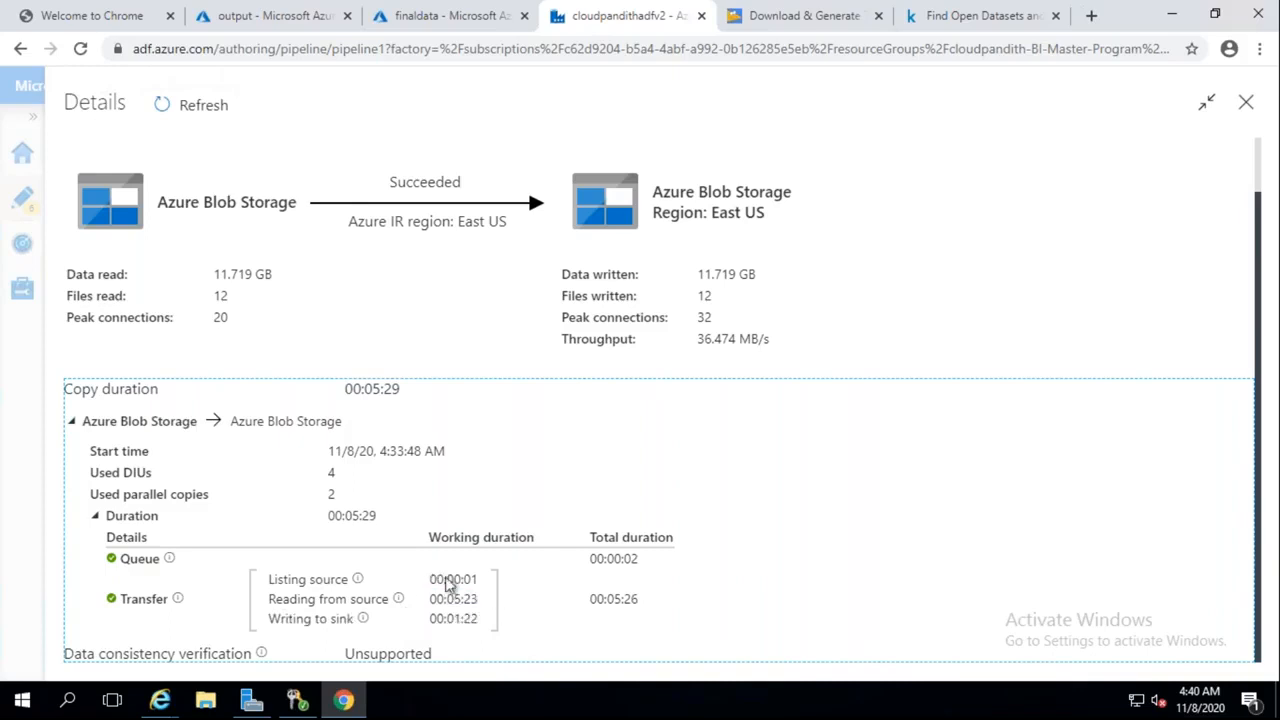
{"action": "left_click_drag", "start_coordinate": [317, 499], "coordinate": [330, 497]}
{"action": "left_click", "coordinate": [429, 477]}
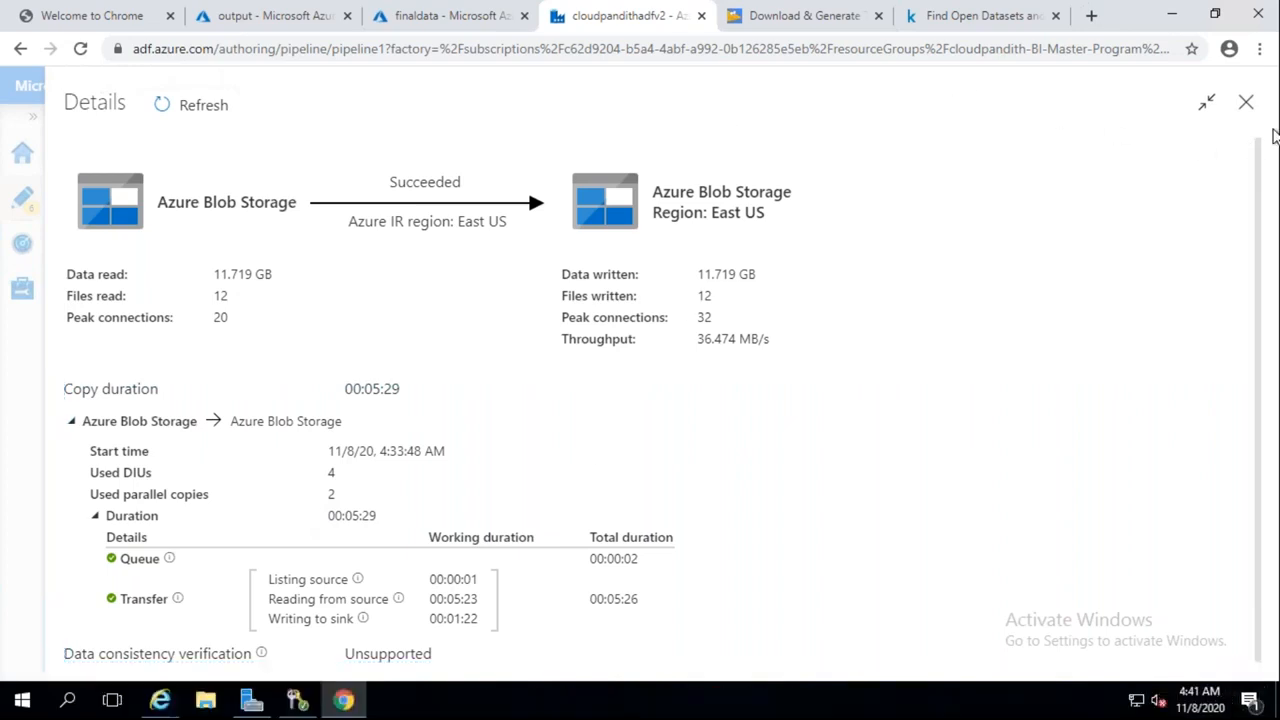
{"action": "left_click", "coordinate": [1247, 104]}
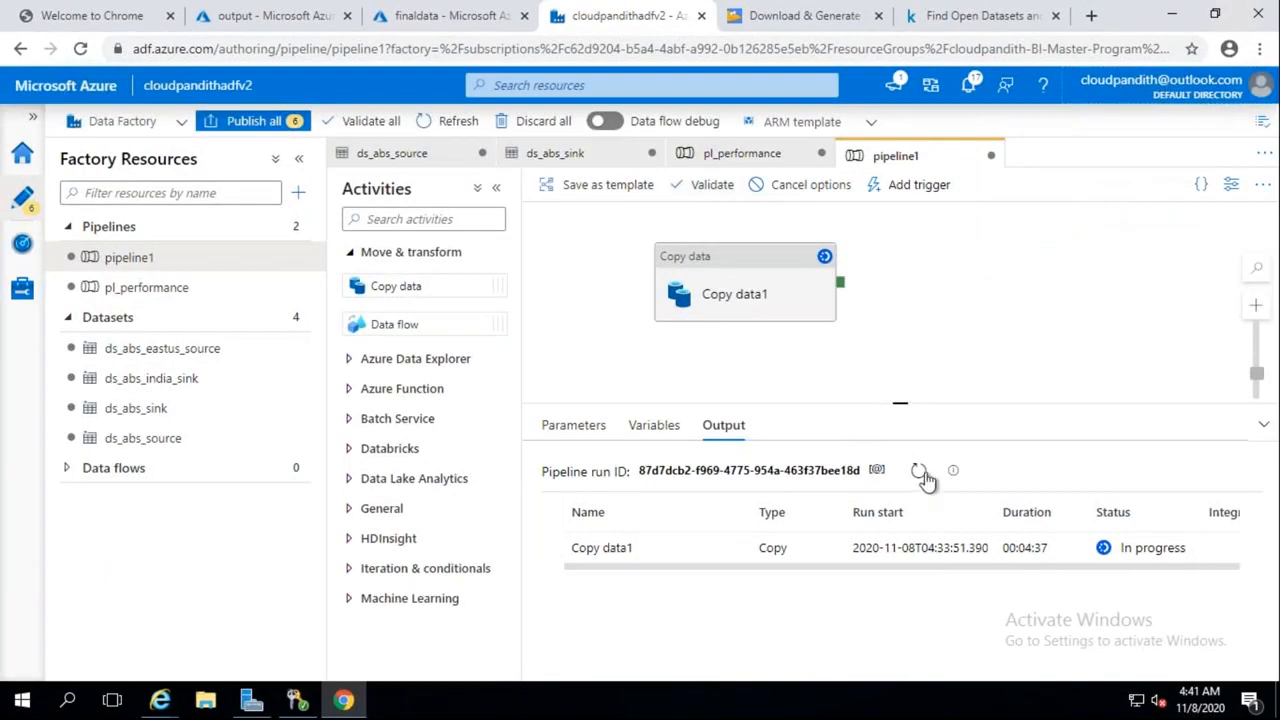
Set pipeline1 Copy data1's data integration units to Auto, leaving copy parallelism empty
{"action": "left_click", "coordinate": [735, 292]}
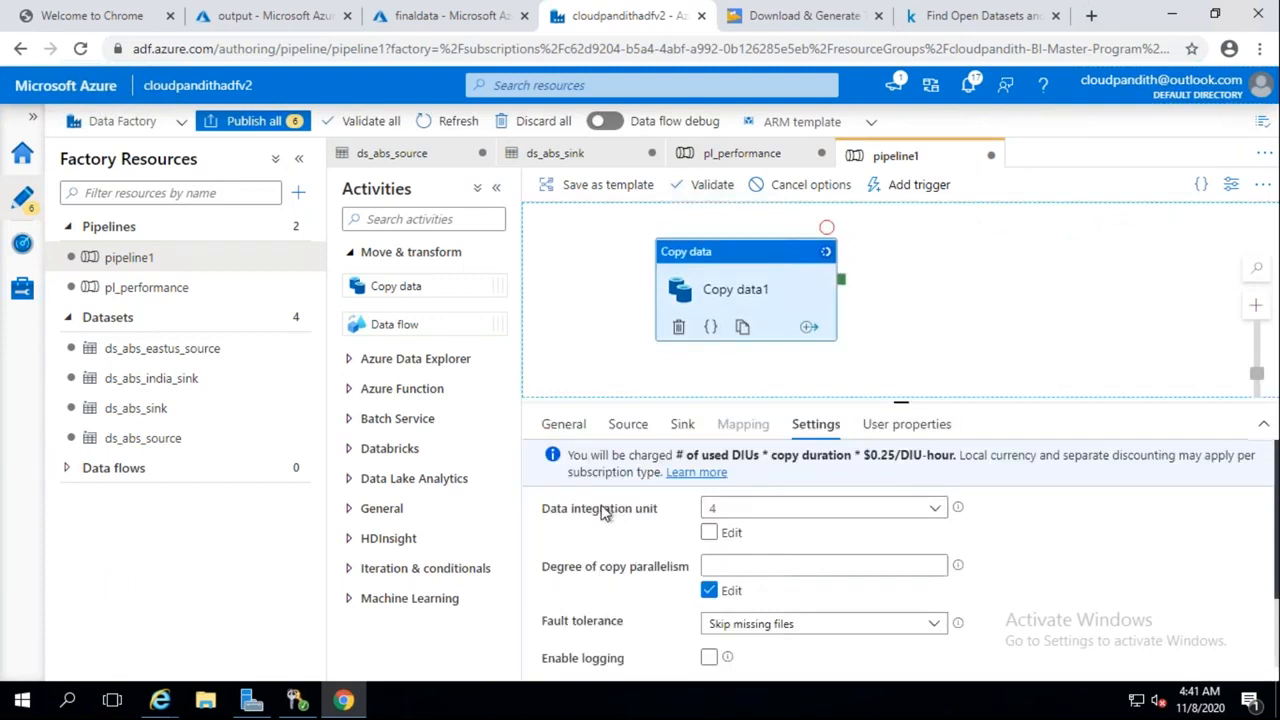
{"action": "left_click", "coordinate": [727, 508]}
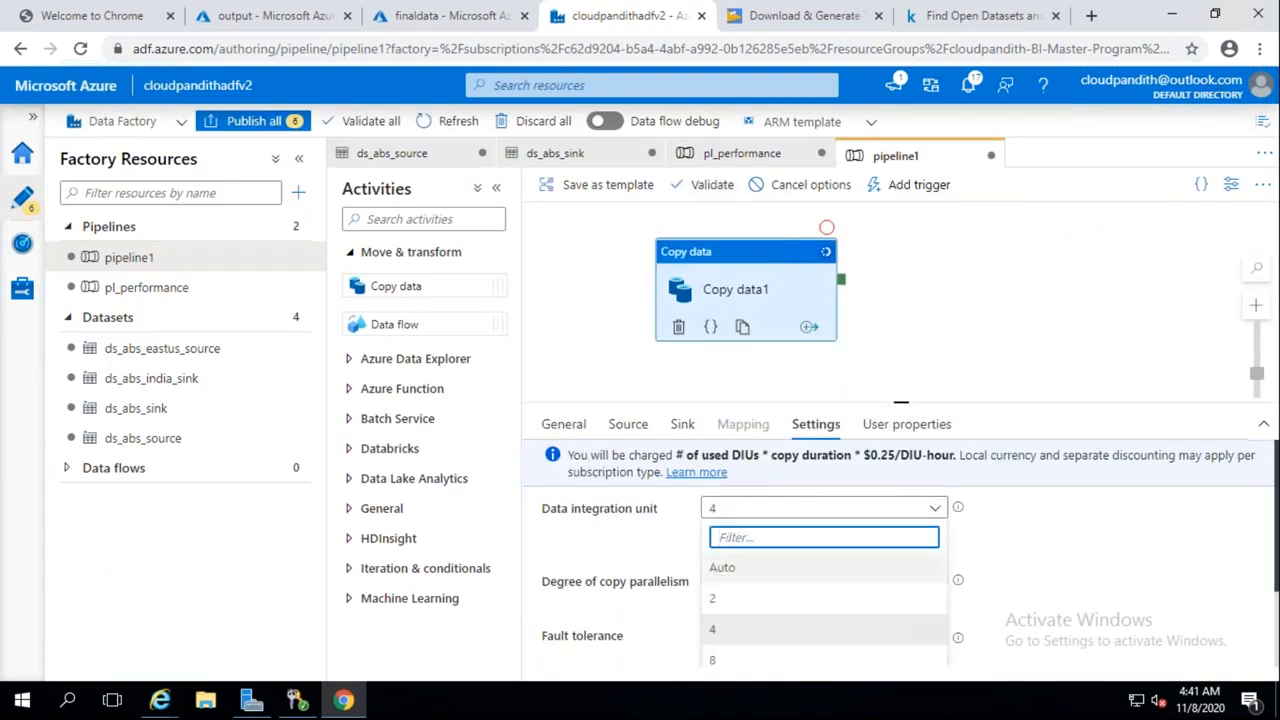
{"action": "left_click", "coordinate": [718, 566]}
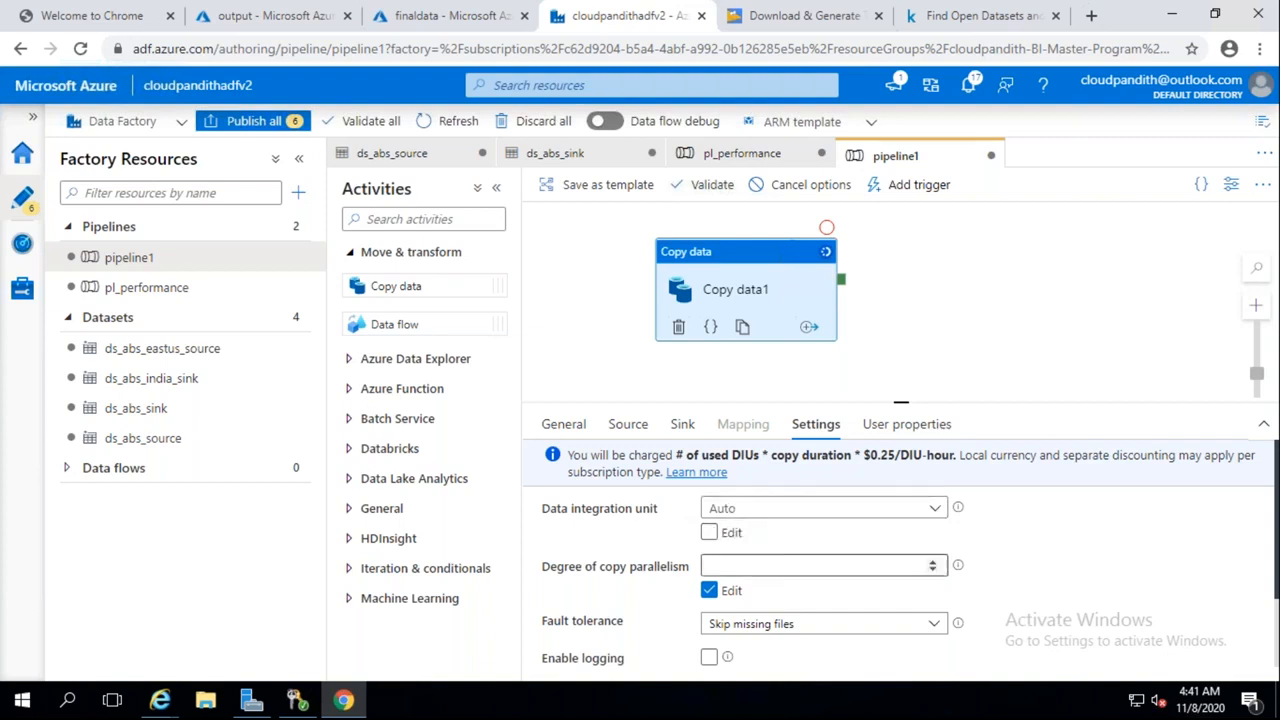
{"action": "left_click", "coordinate": [711, 597]}
{"action": "left_click", "coordinate": [711, 594]}
{"action": "scroll", "coordinate": [686, 588], "scroll_direction": "down", "scroll_amount": 1}
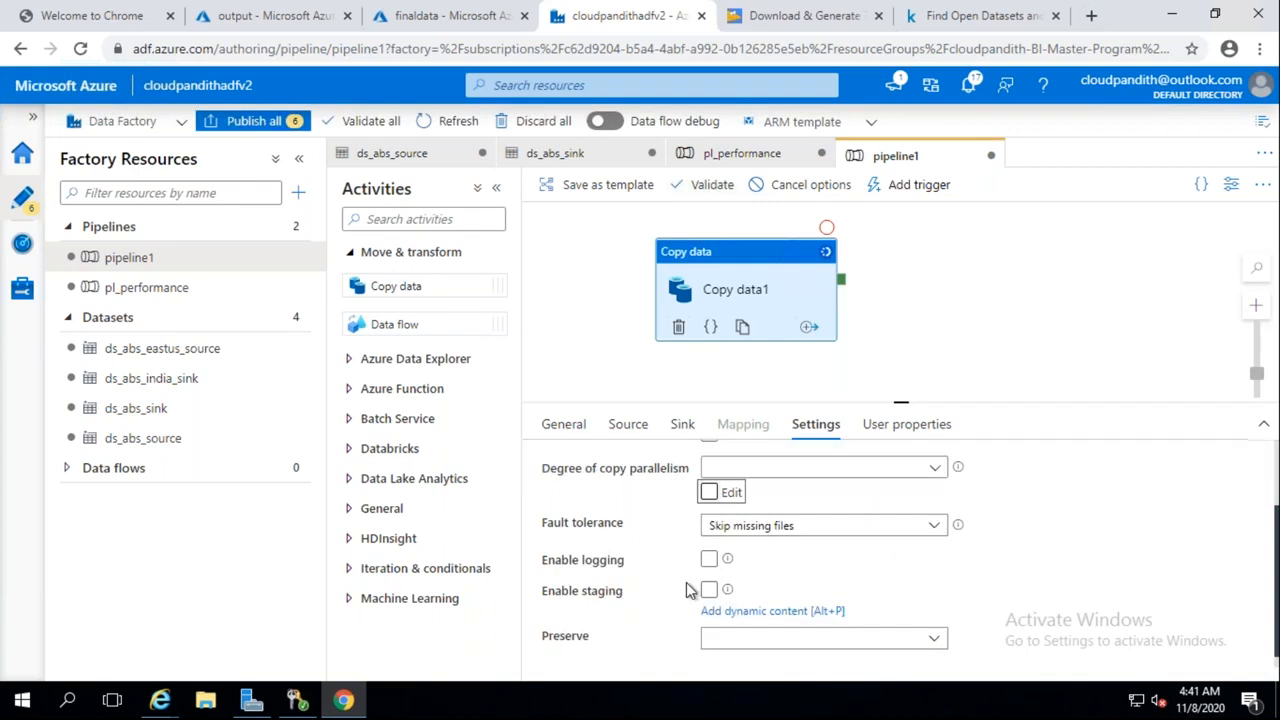
{"action": "scroll", "coordinate": [686, 582], "scroll_direction": "up", "scroll_amount": 1}
{"action": "scroll", "coordinate": [686, 582], "scroll_direction": "down", "scroll_amount": 1}
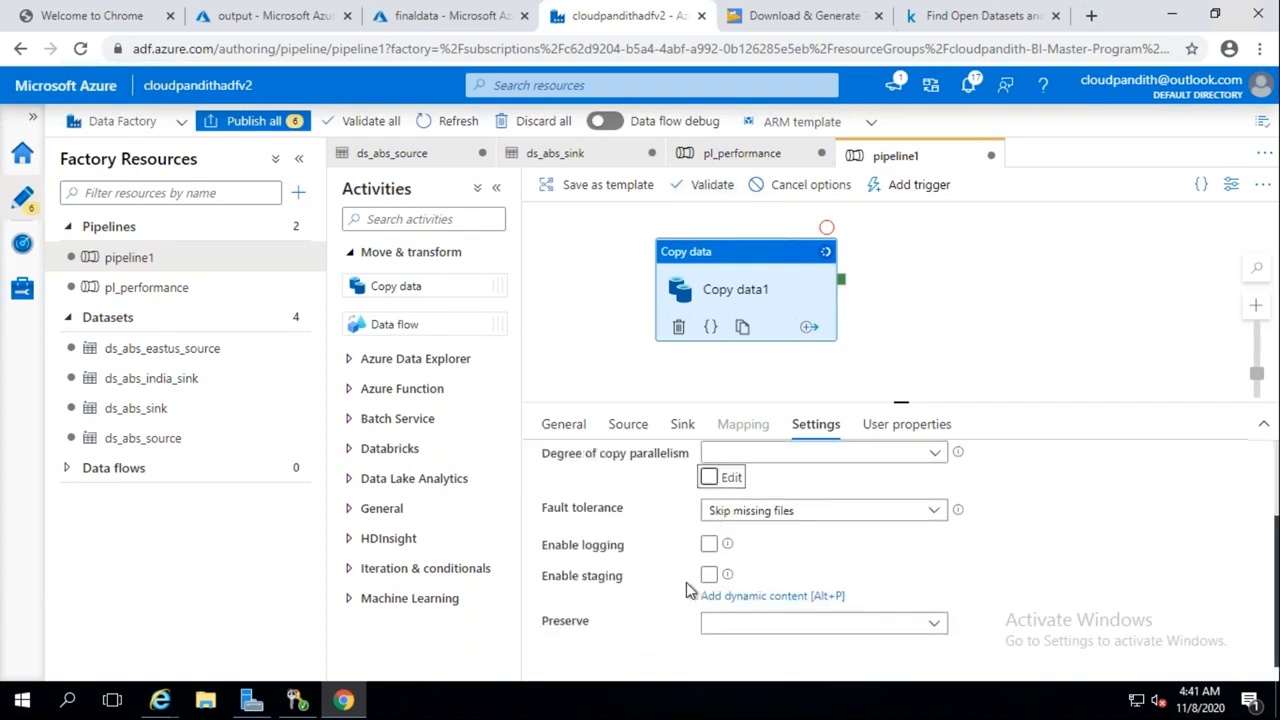
{"action": "scroll", "coordinate": [686, 582], "scroll_direction": "up", "scroll_amount": 1}
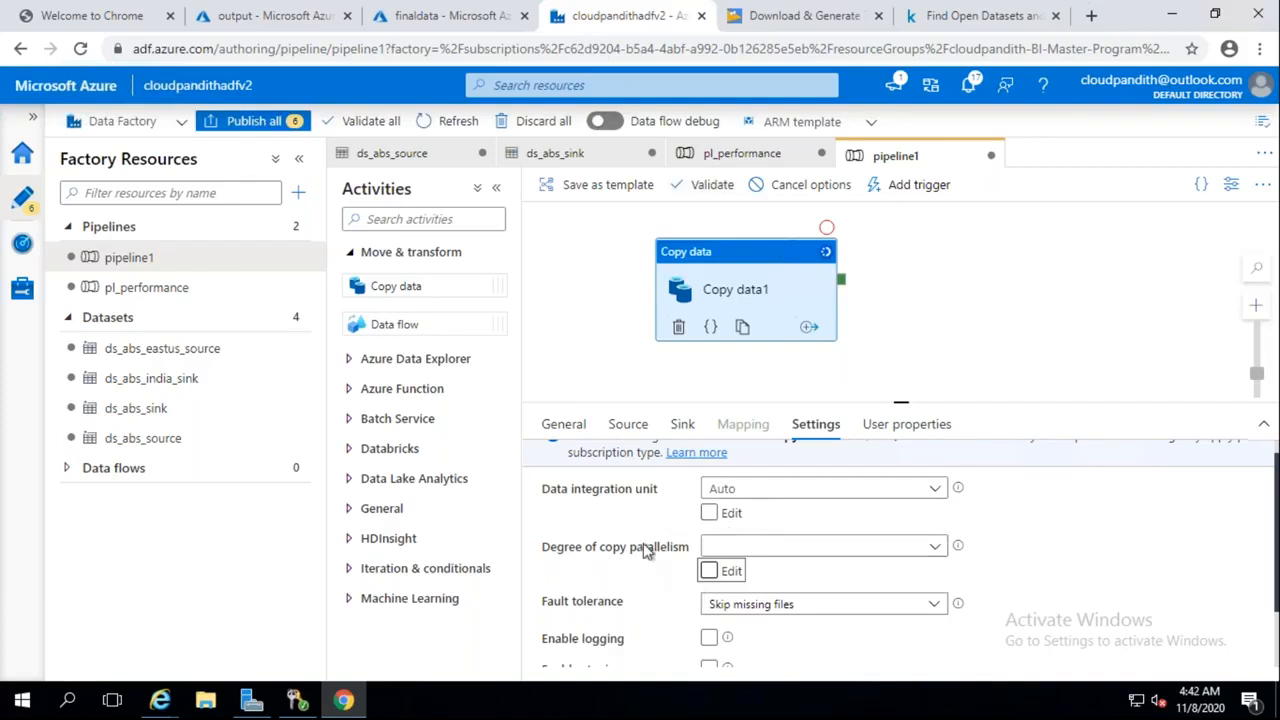
{"action": "scroll", "coordinate": [645, 552], "scroll_direction": "up", "scroll_amount": 1}
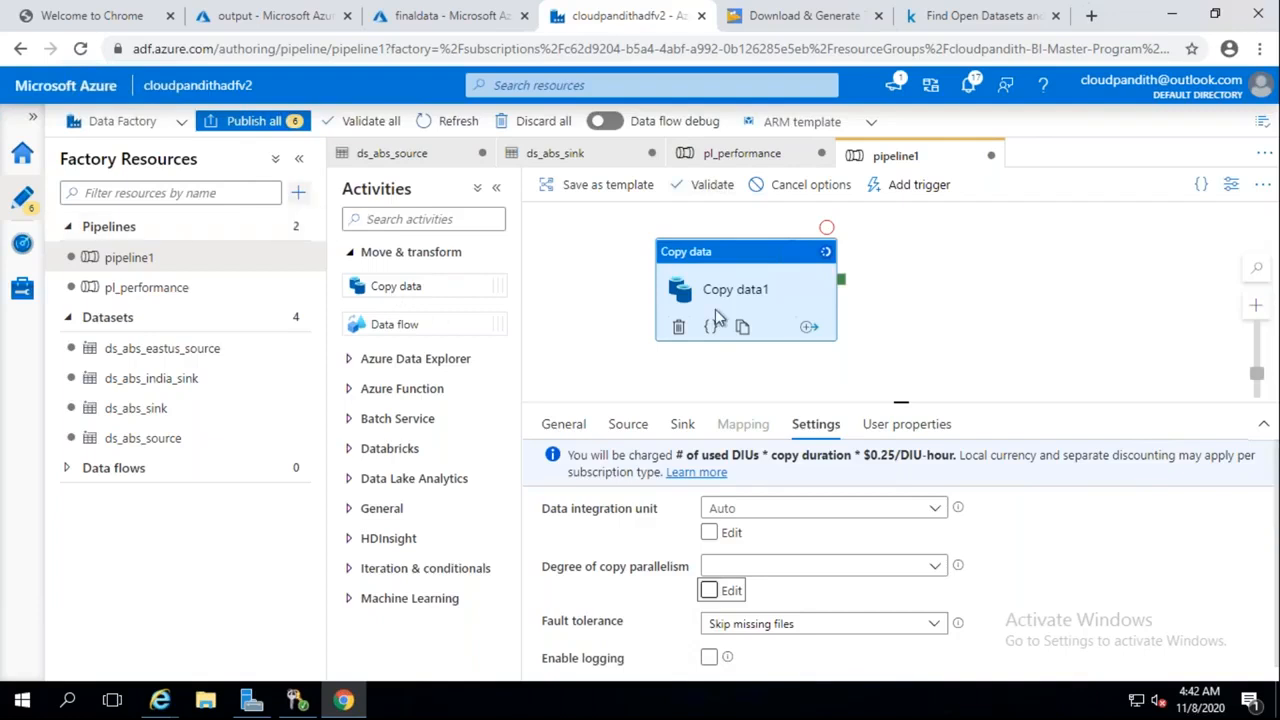
{"action": "left_click", "coordinate": [300, 196]}
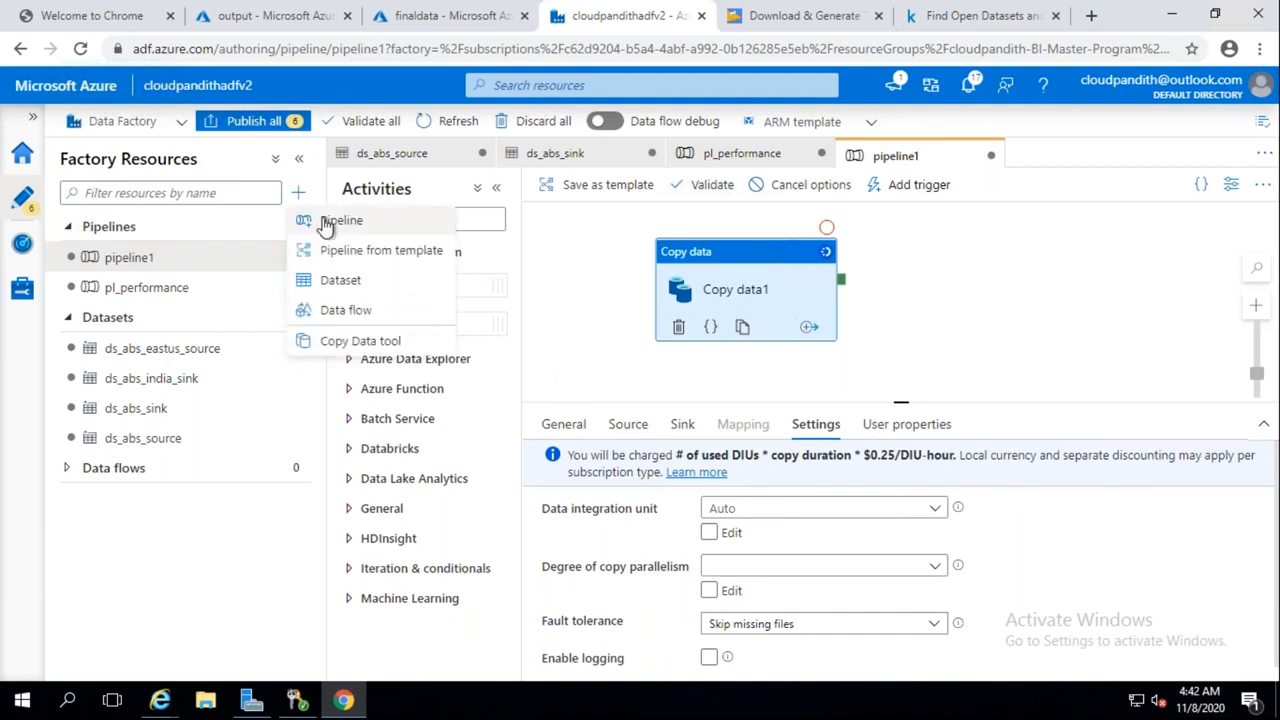
Create a new pipeline2 and add a Copy data activity from Move & transform
{"action": "left_click", "coordinate": [330, 221]}
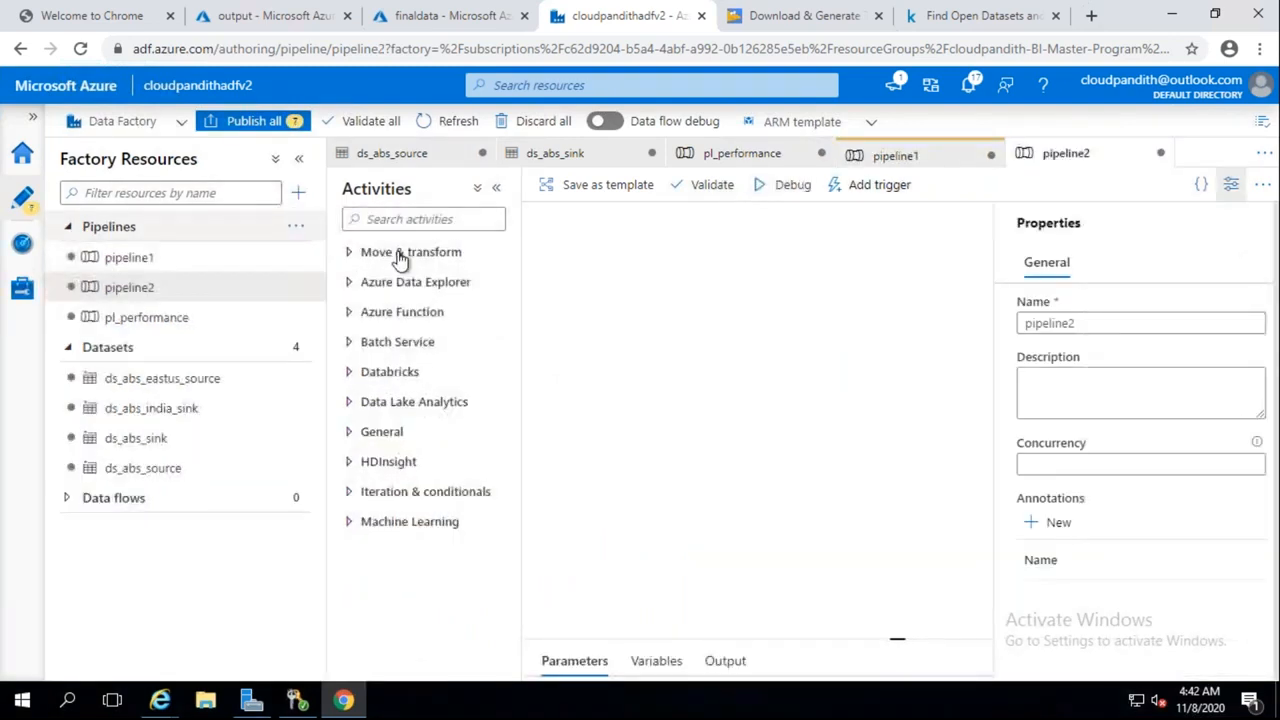
{"action": "left_click", "coordinate": [400, 255]}
{"action": "left_click_drag", "start_coordinate": [410, 292], "coordinate": [700, 295]}
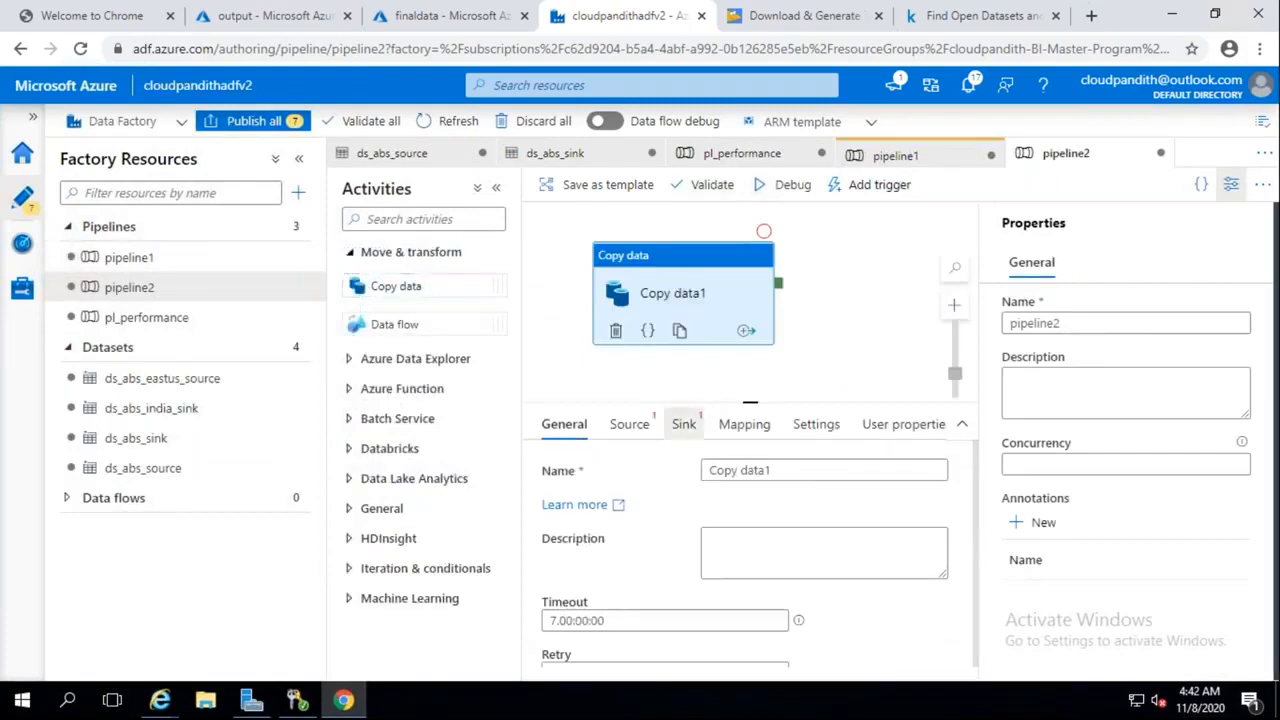
Review Copy data1's Sink and Settings tabs, return to Source, and close the Properties panel
{"action": "left_click", "coordinate": [684, 424]}
{"action": "left_click", "coordinate": [816, 424]}
{"action": "scroll", "coordinate": [734, 551], "scroll_direction": "down", "scroll_amount": 1}
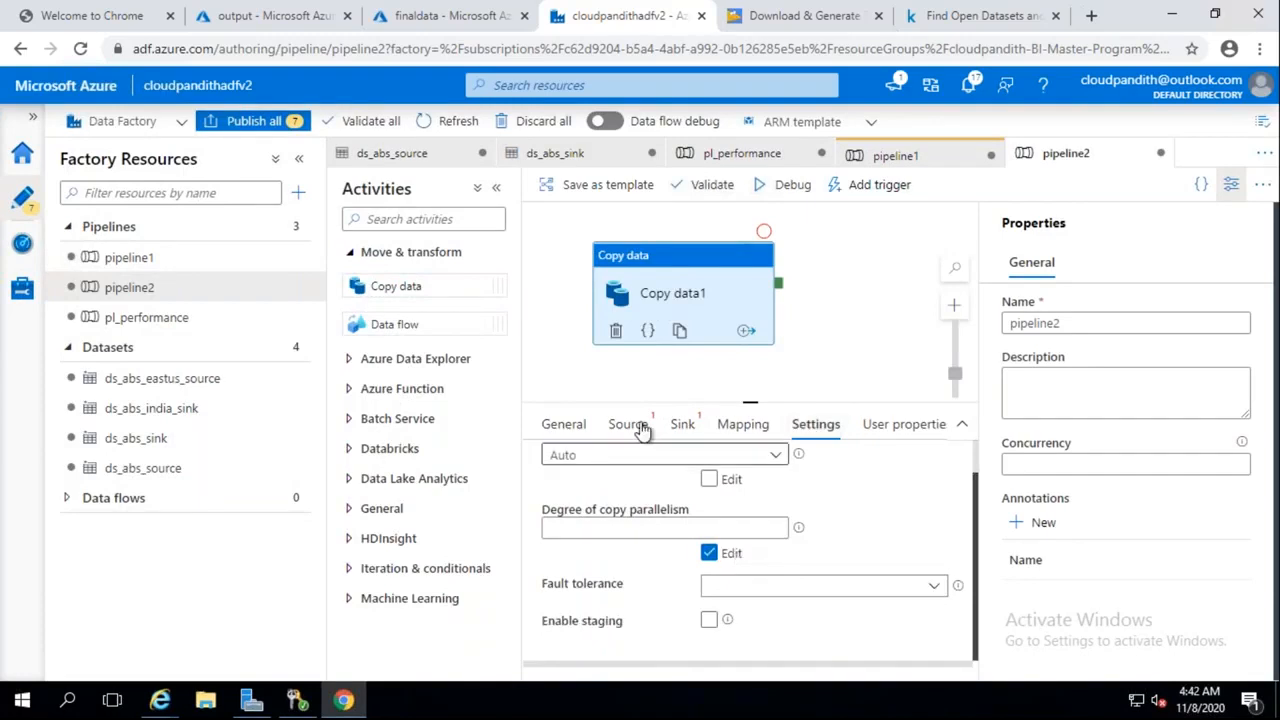
{"action": "scroll", "coordinate": [645, 495], "scroll_direction": "up", "scroll_amount": 1}
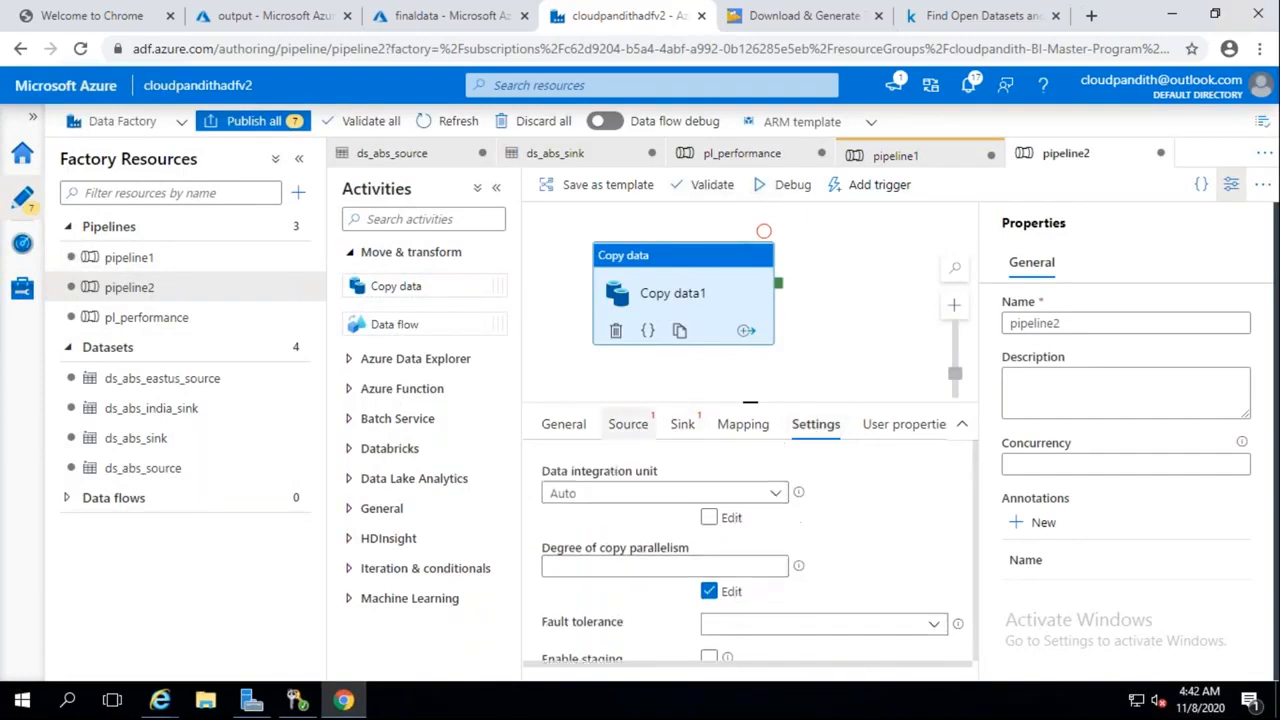
{"action": "left_click", "coordinate": [686, 432]}
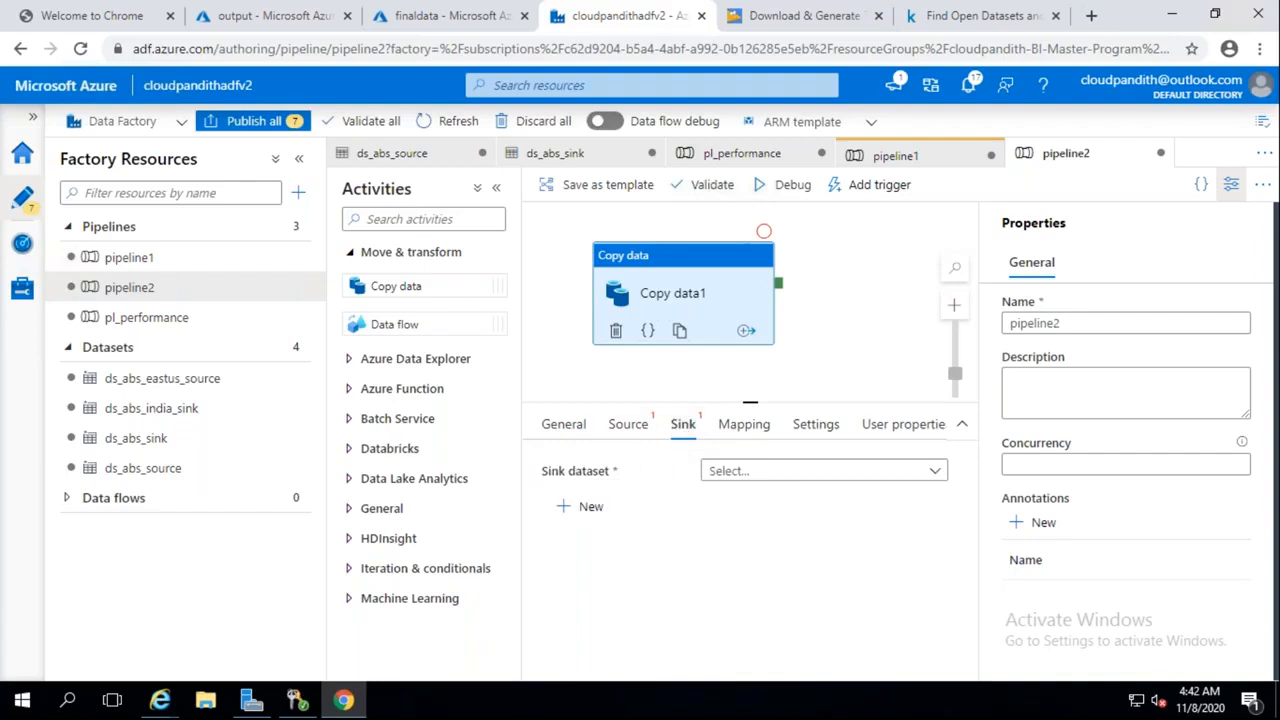
{"action": "left_click", "coordinate": [626, 430]}
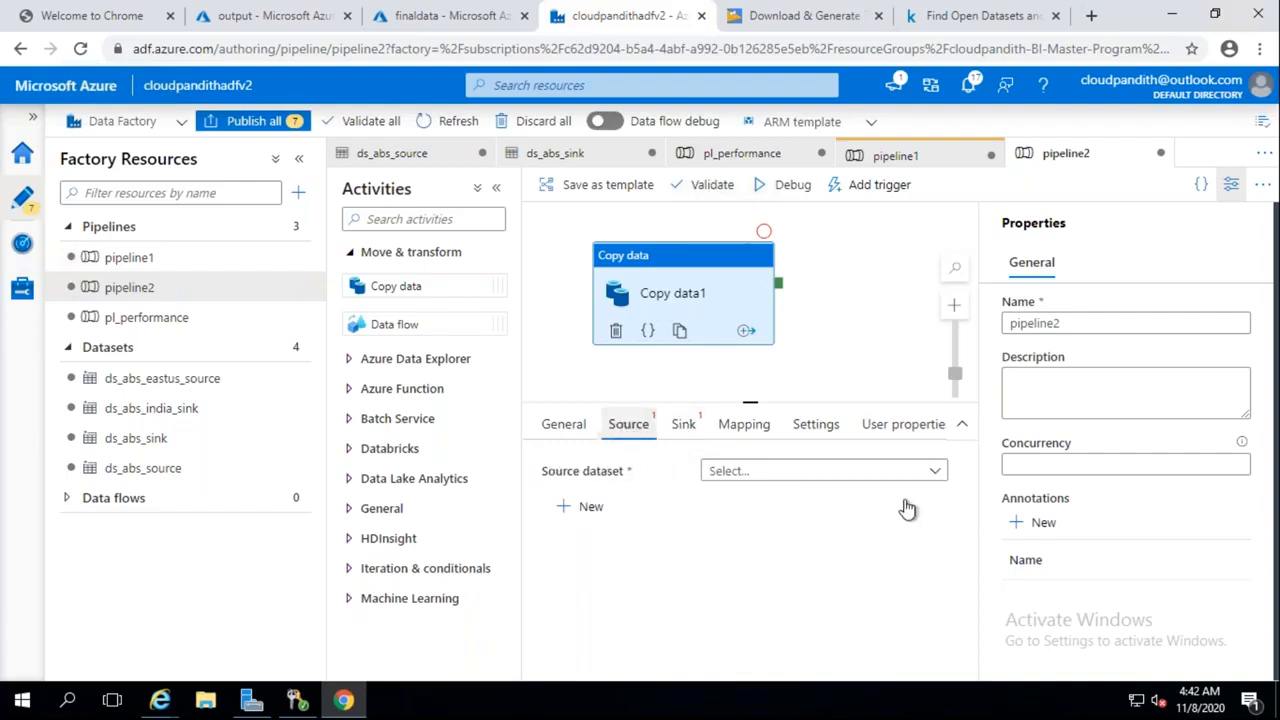
{"action": "left_click", "coordinate": [1228, 193]}
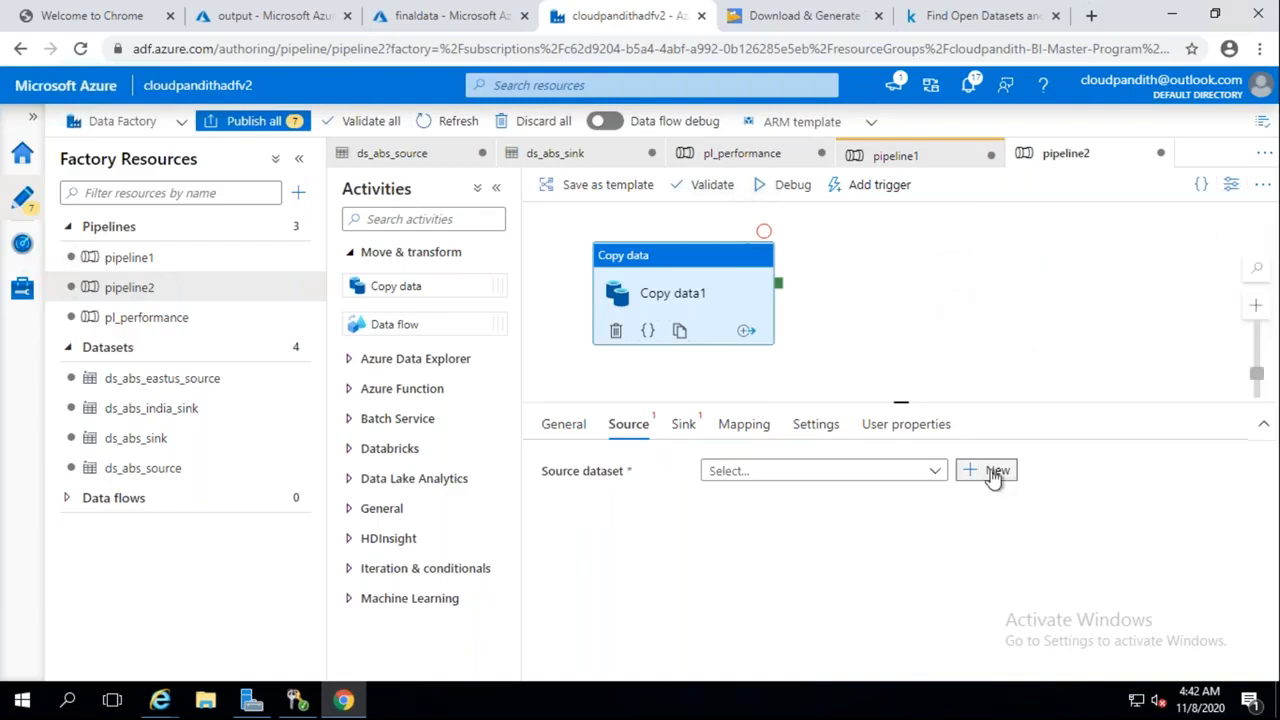
Create a DelimitedText1 Azure Blob Storage source dataset linked to ls_abs_eastus
{"action": "left_click", "coordinate": [993, 472]}
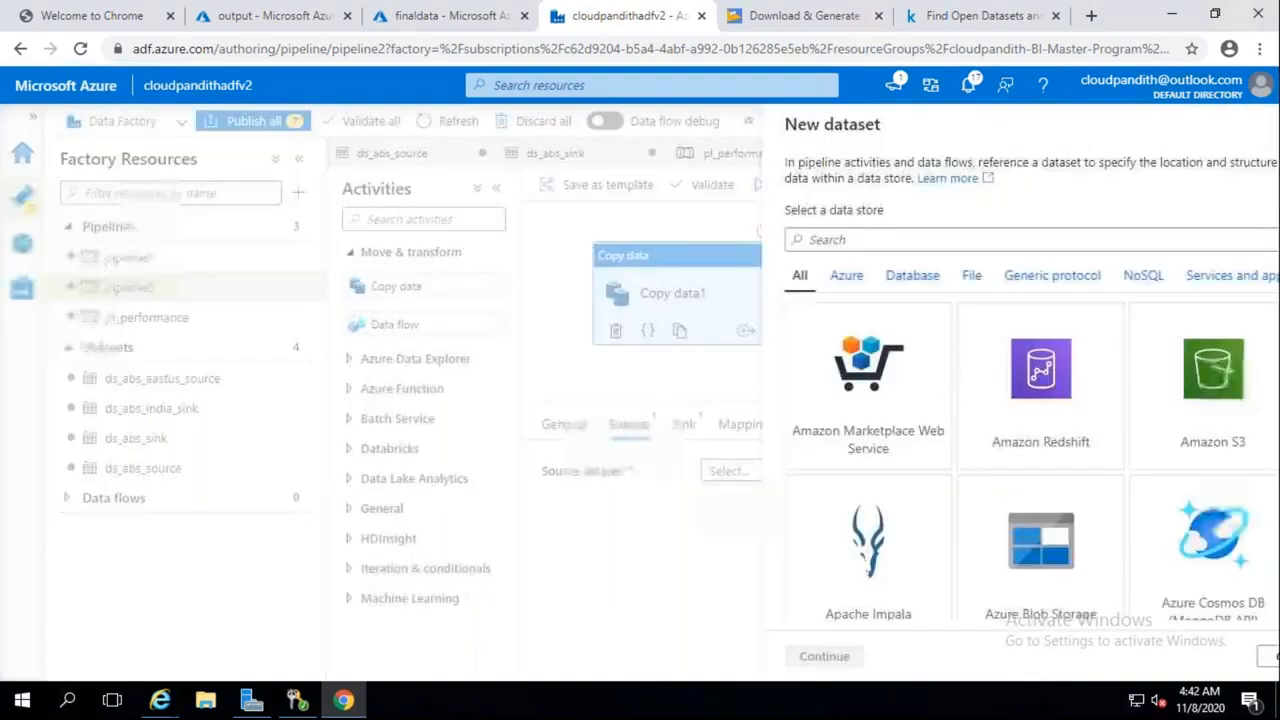
{"action": "left_click", "coordinate": [1012, 588]}
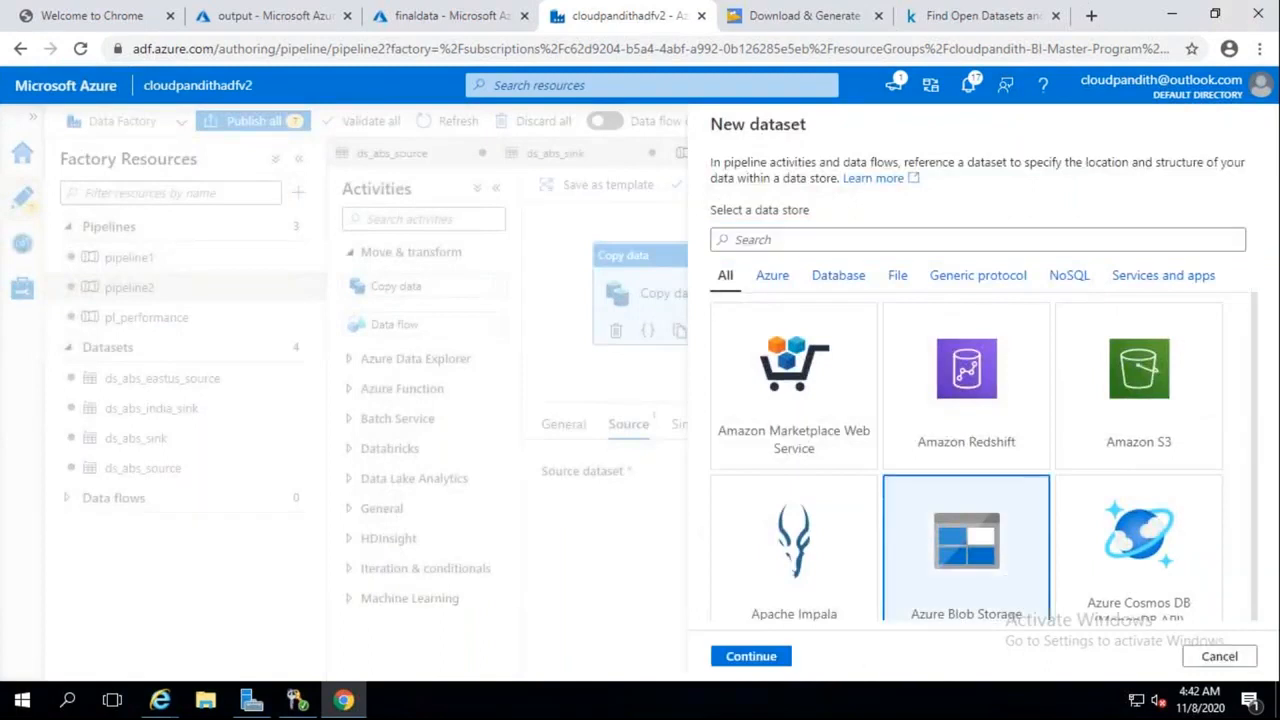
{"action": "left_click", "coordinate": [770, 660]}
{"action": "left_click", "coordinate": [771, 660]}
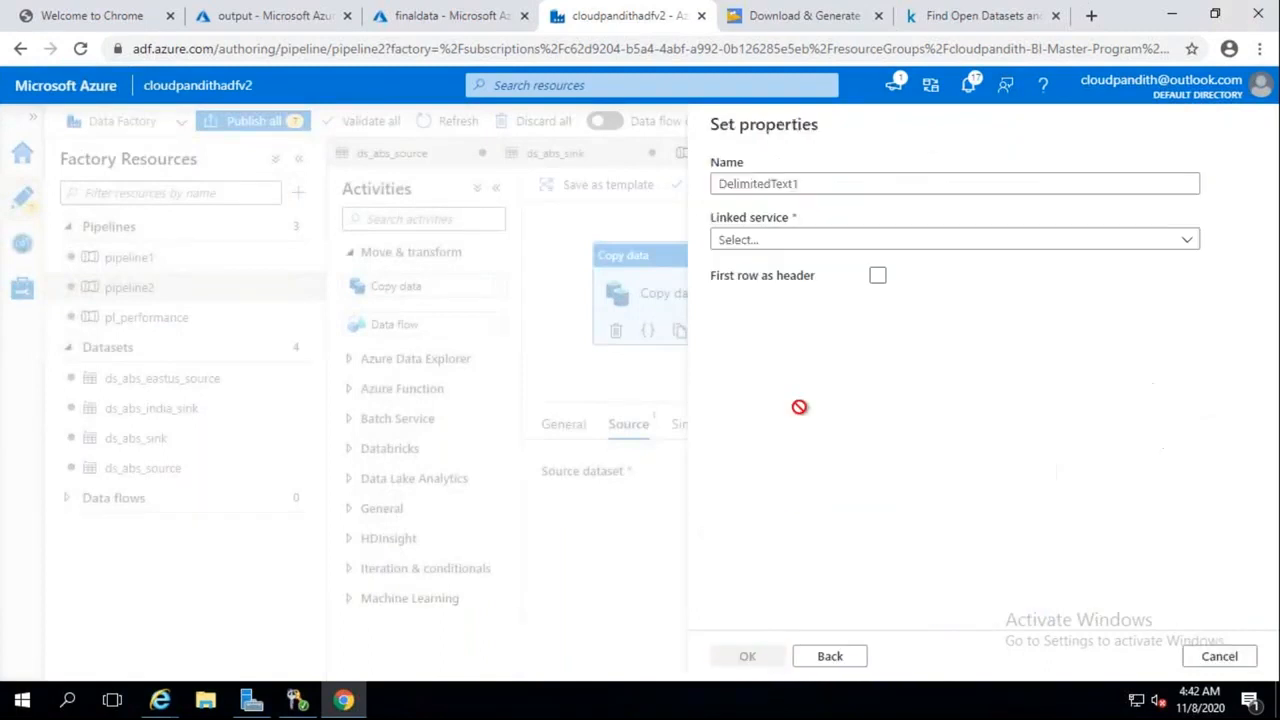
{"action": "left_click", "coordinate": [803, 242]}
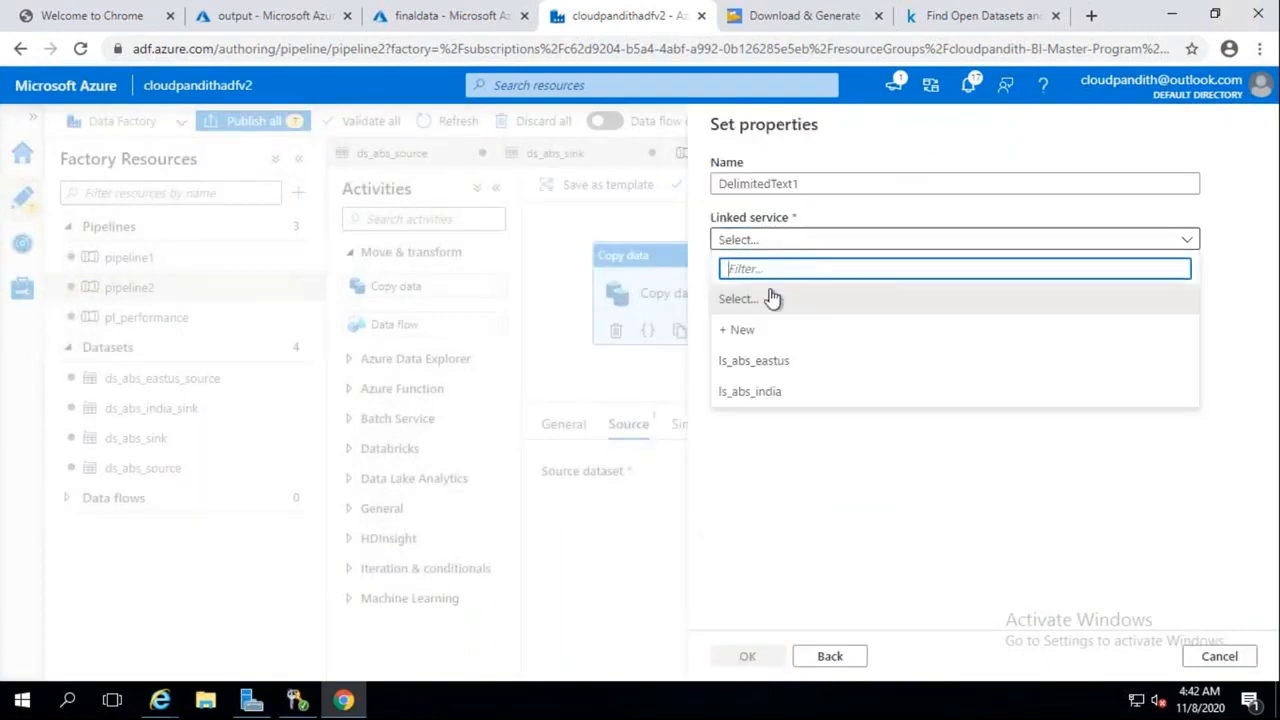
{"action": "left_click", "coordinate": [735, 362]}
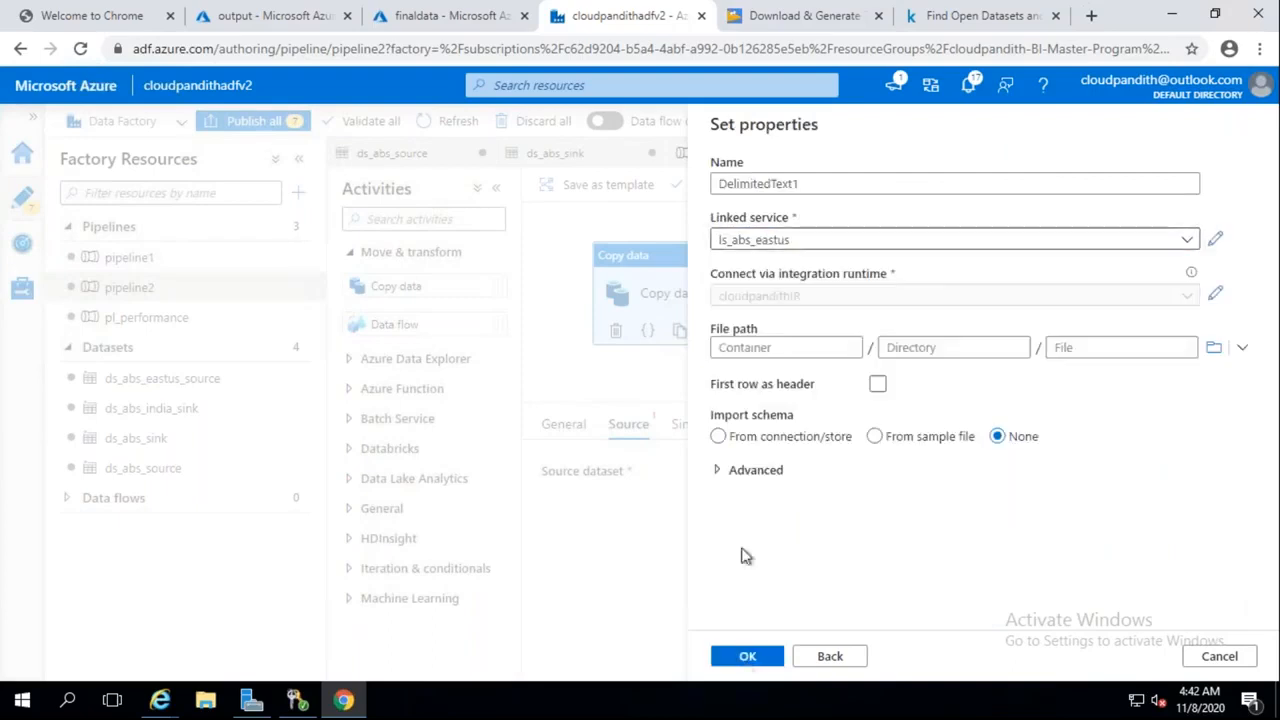
{"action": "left_click", "coordinate": [748, 656]}
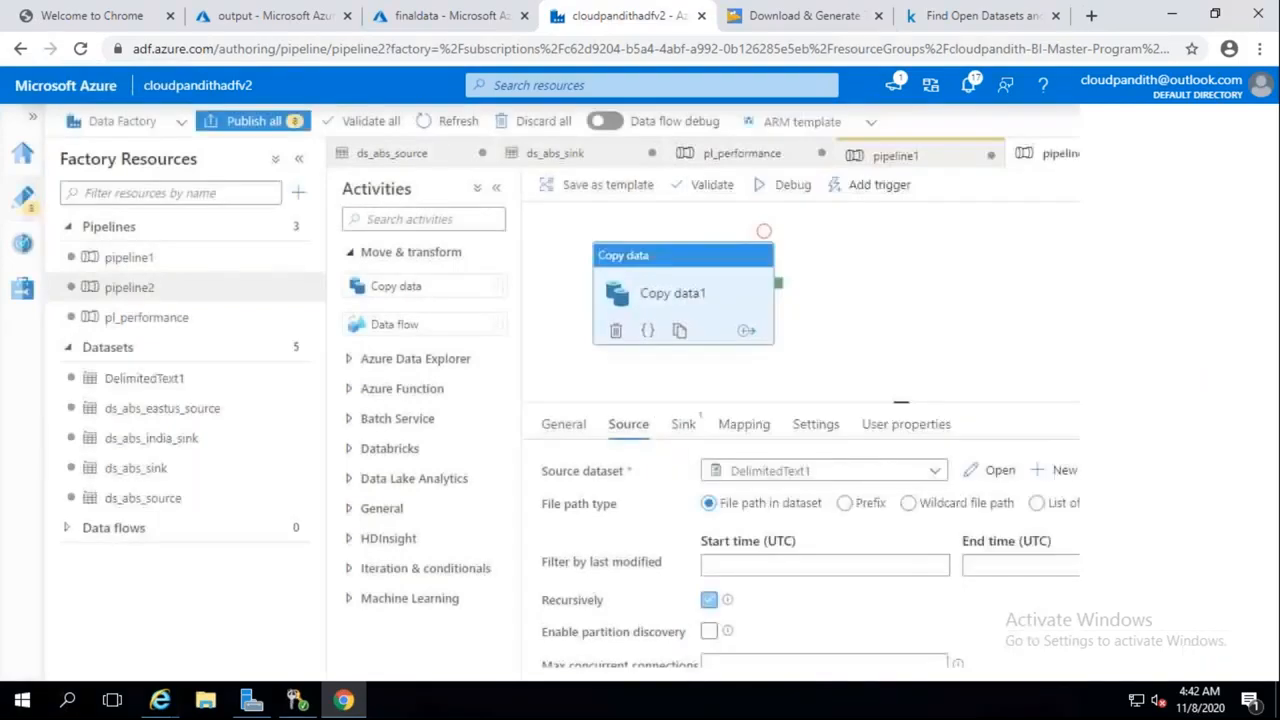
{"action": "left_click", "coordinate": [683, 424]}
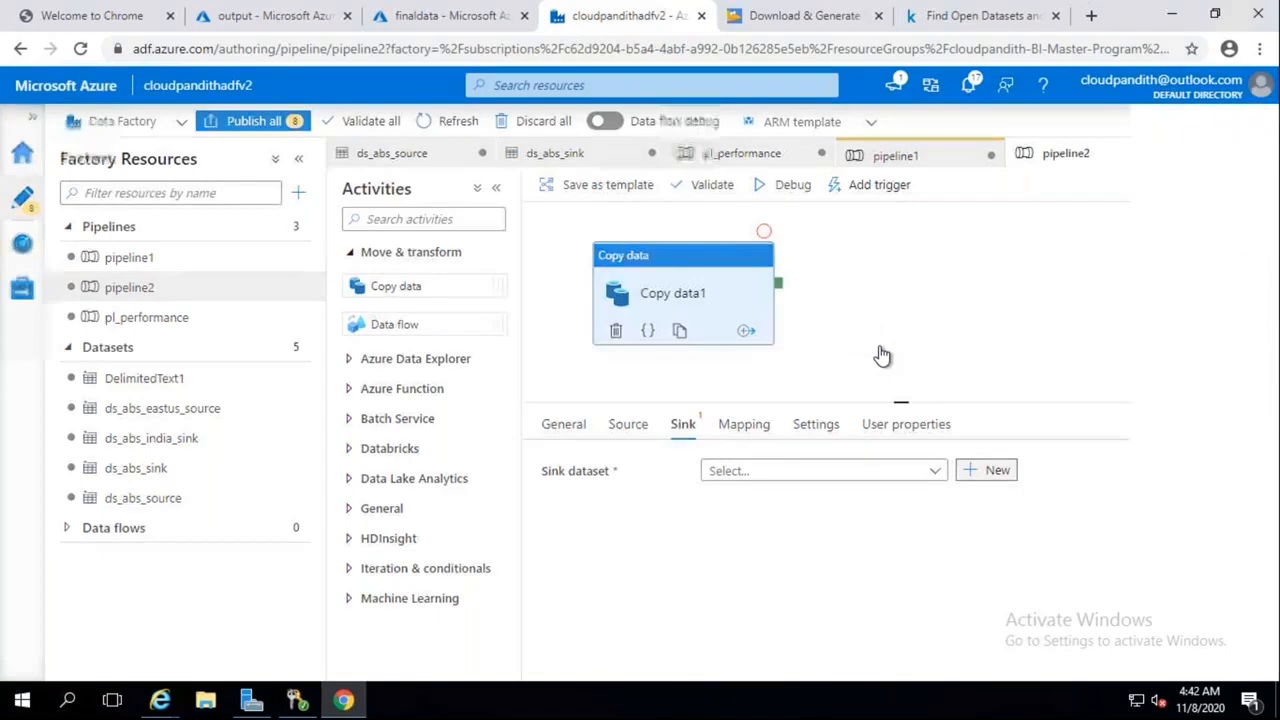
Create a DelimitedText2 Azure Blob Storage sink dataset linked to ls_abs_eastus
{"action": "left_click", "coordinate": [803, 335]}
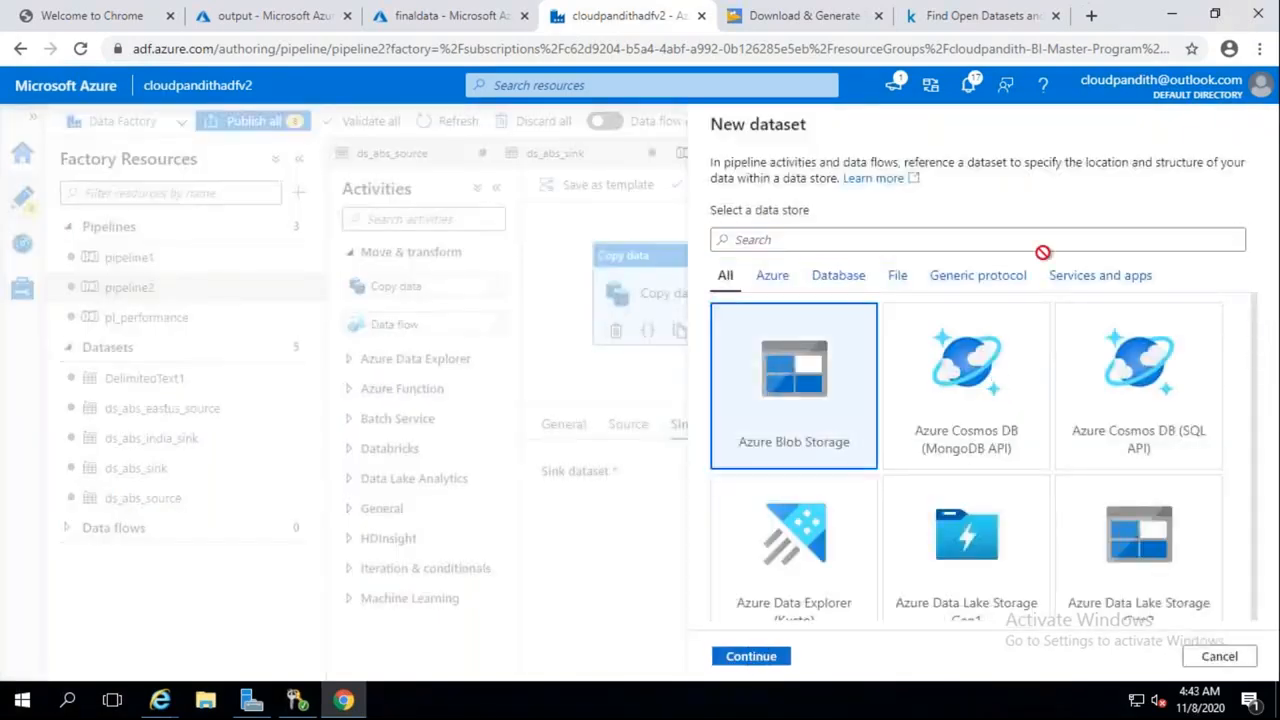
{"action": "left_click", "coordinate": [1094, 305]}
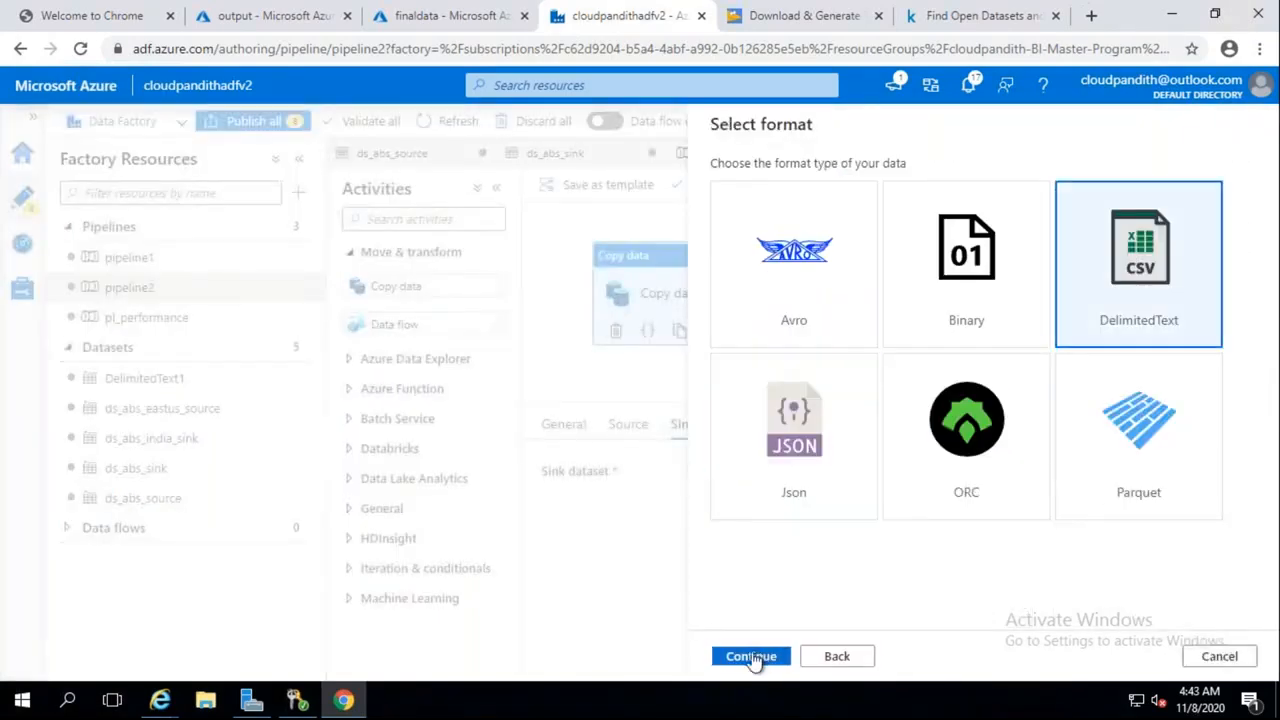
{"action": "left_click", "coordinate": [751, 657]}
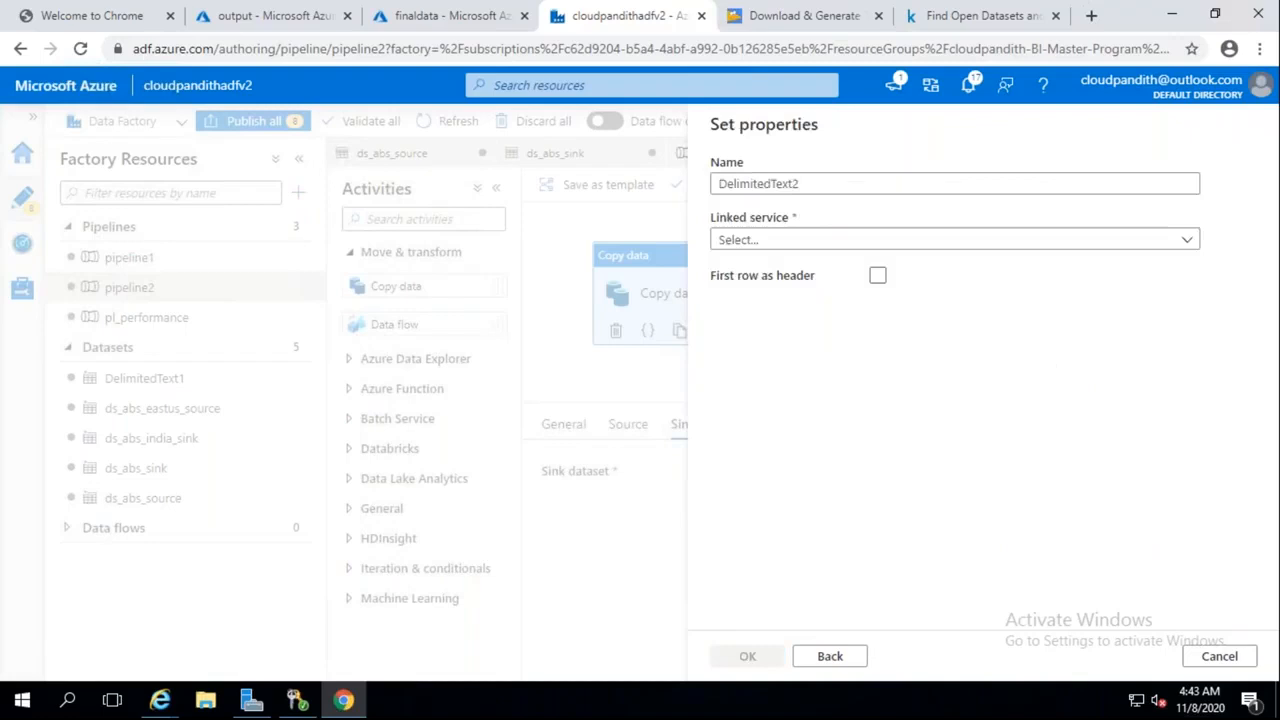
{"action": "left_click", "coordinate": [855, 241]}
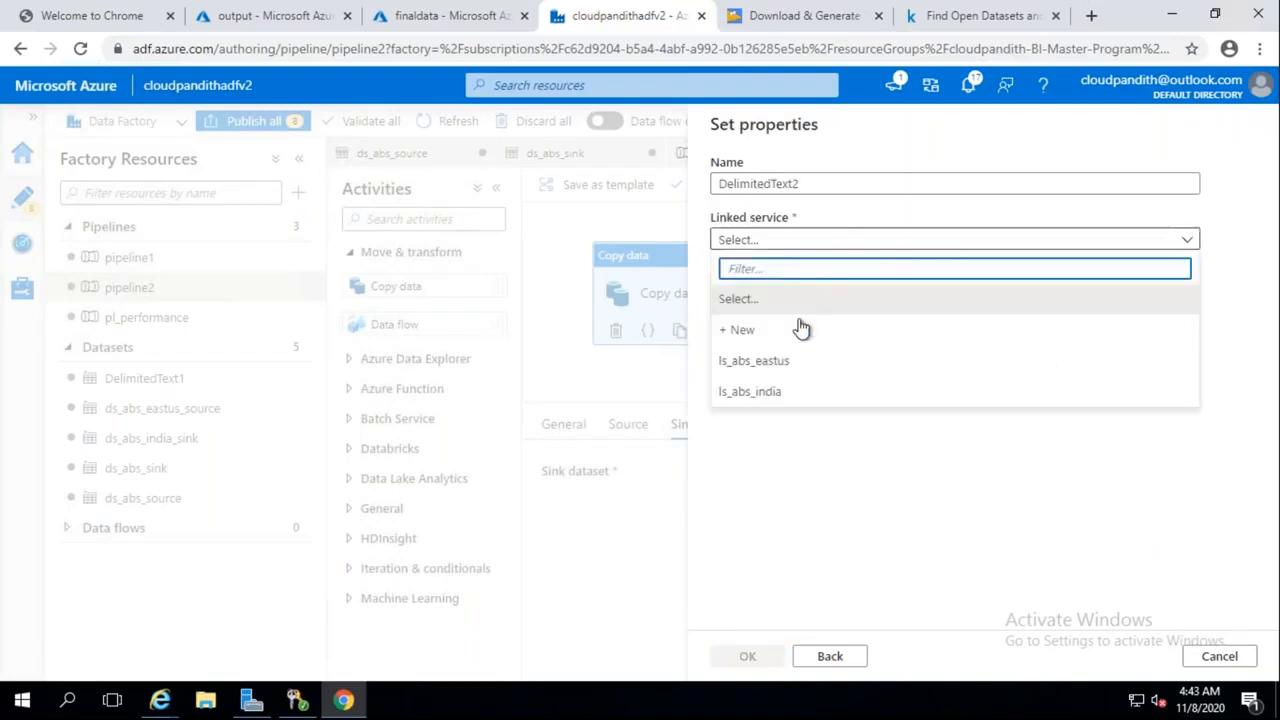
{"action": "left_click", "coordinate": [770, 365]}
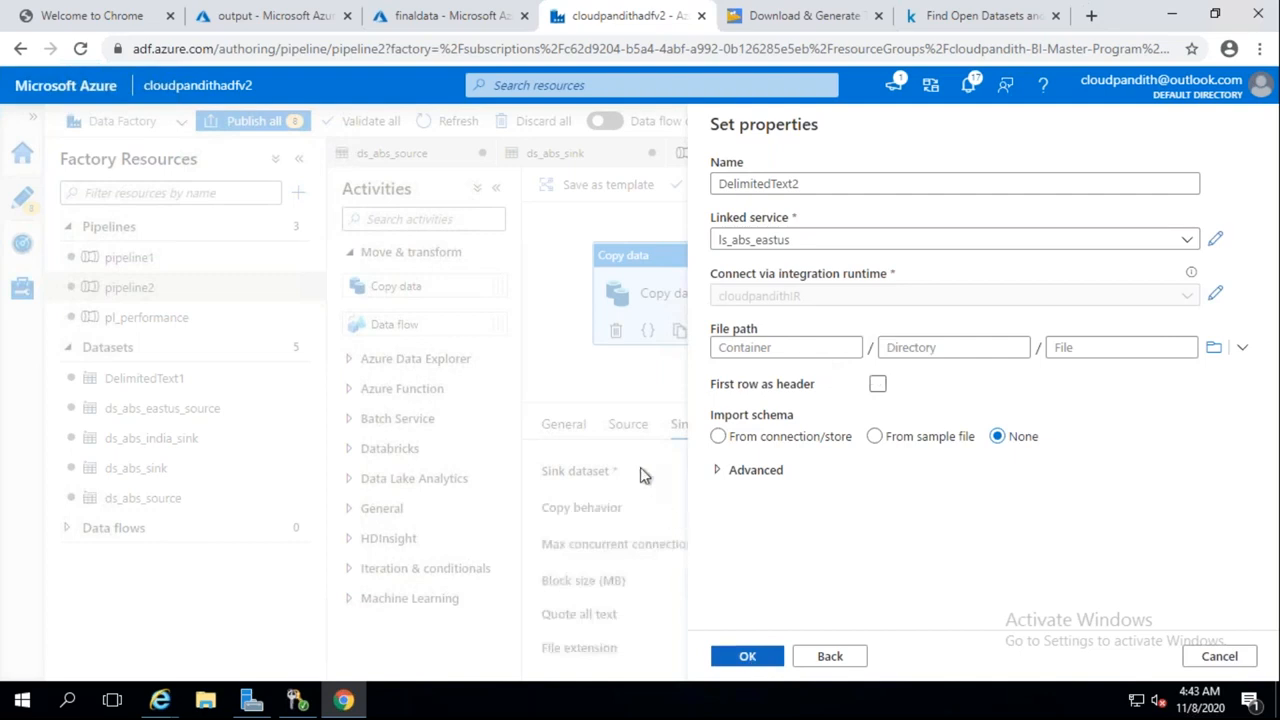
{"action": "left_click", "coordinate": [747, 656]}
{"action": "left_click", "coordinate": [816, 424]}
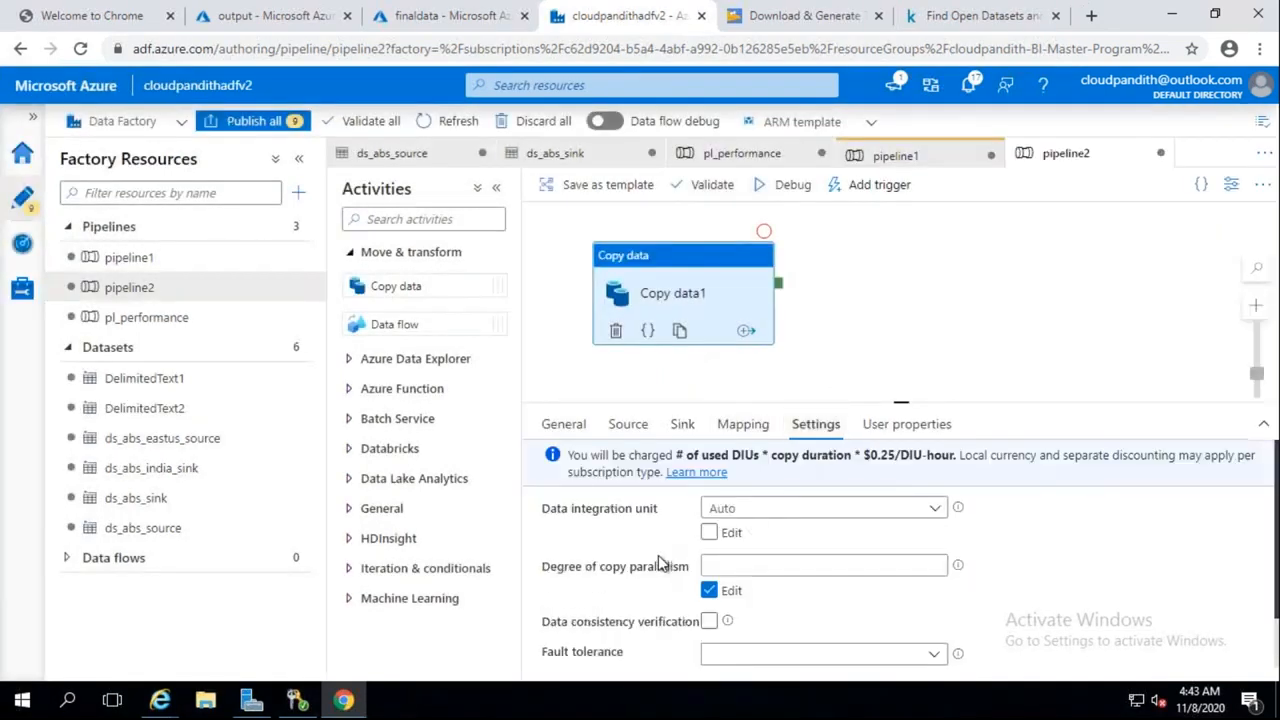
{"action": "scroll", "coordinate": [663, 563], "scroll_direction": "down", "scroll_amount": 1}
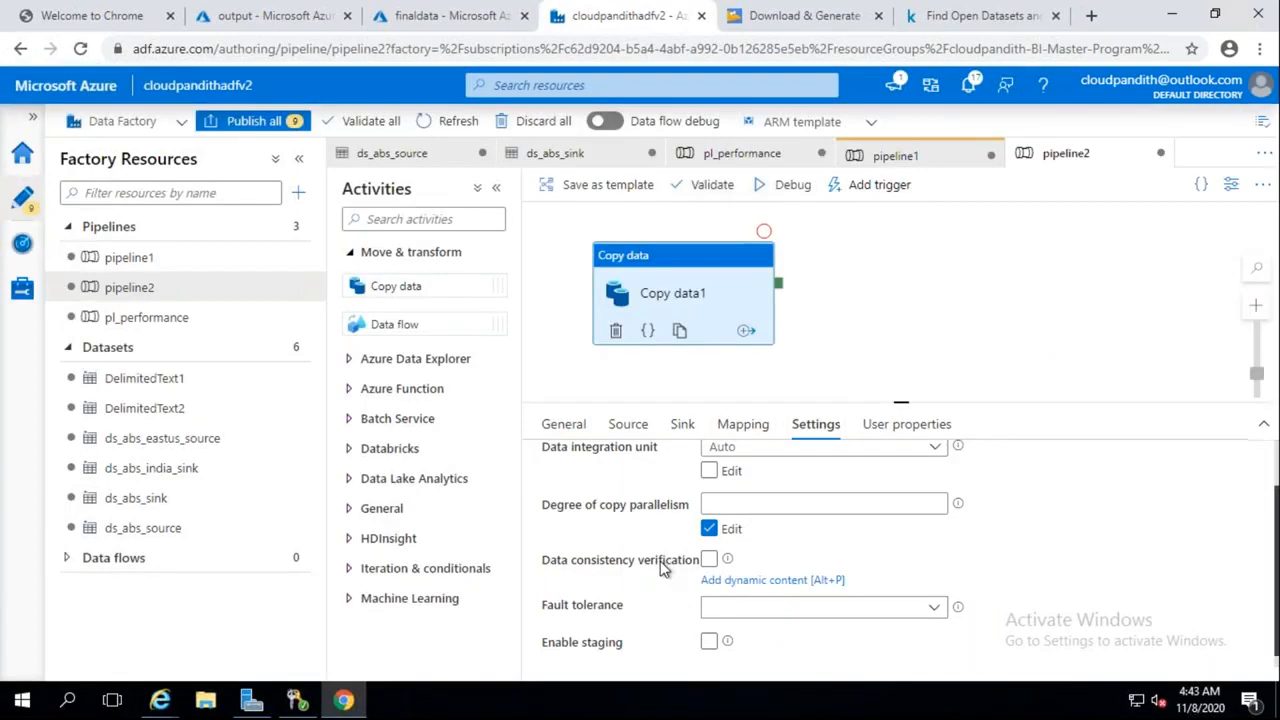
{"action": "left_click_drag", "start_coordinate": [660, 567], "coordinate": [548, 562]}
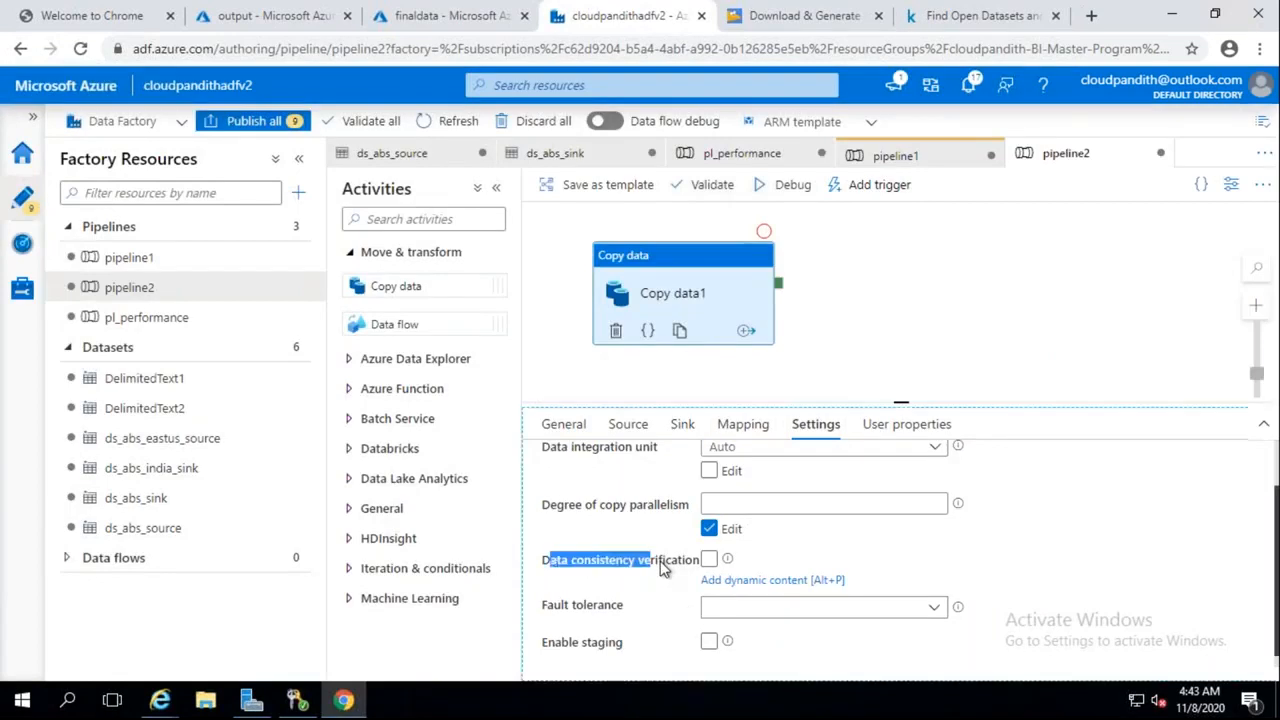
{"action": "left_click", "coordinate": [182, 270]}
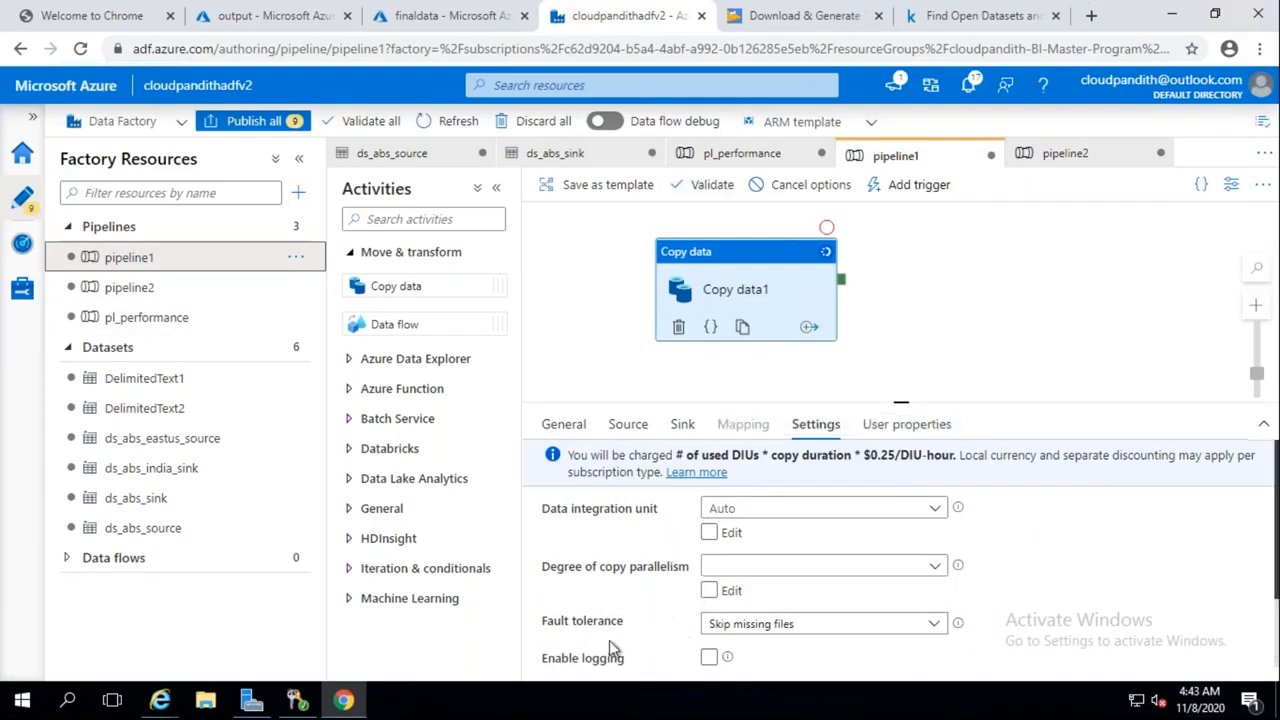
{"action": "left_click", "coordinate": [195, 289]}
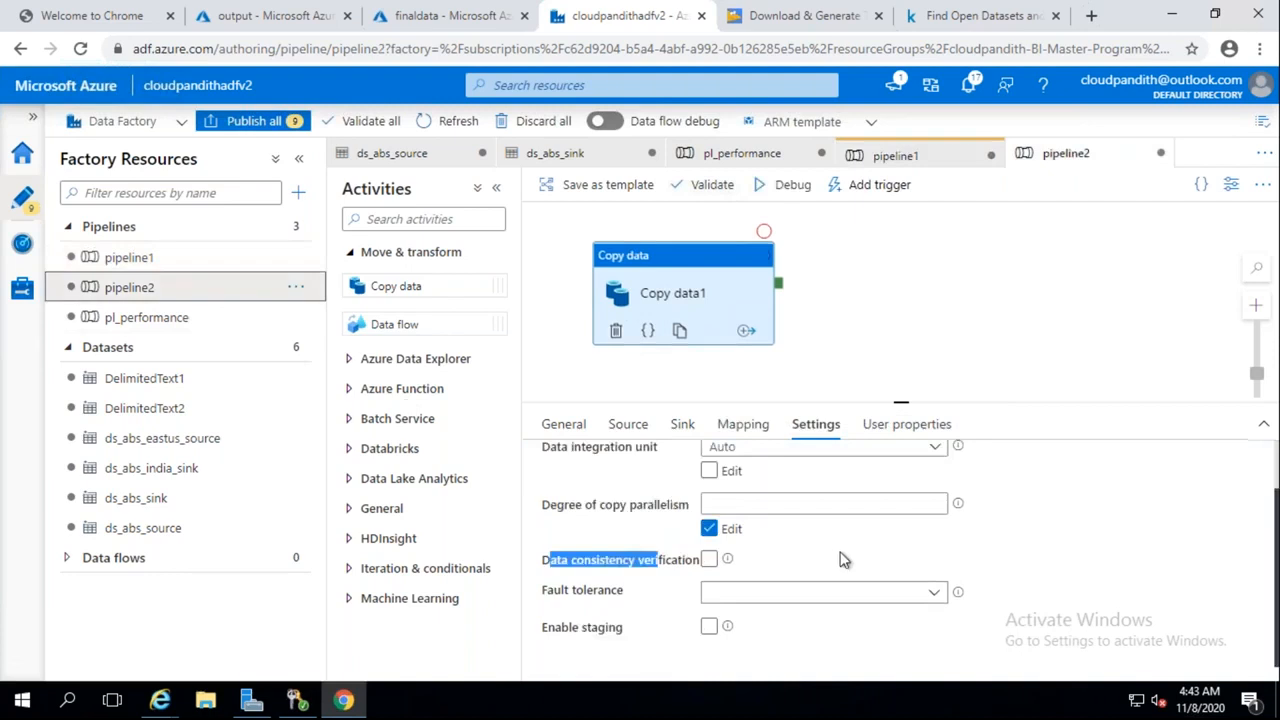
{"action": "left_click", "coordinate": [845, 563]}
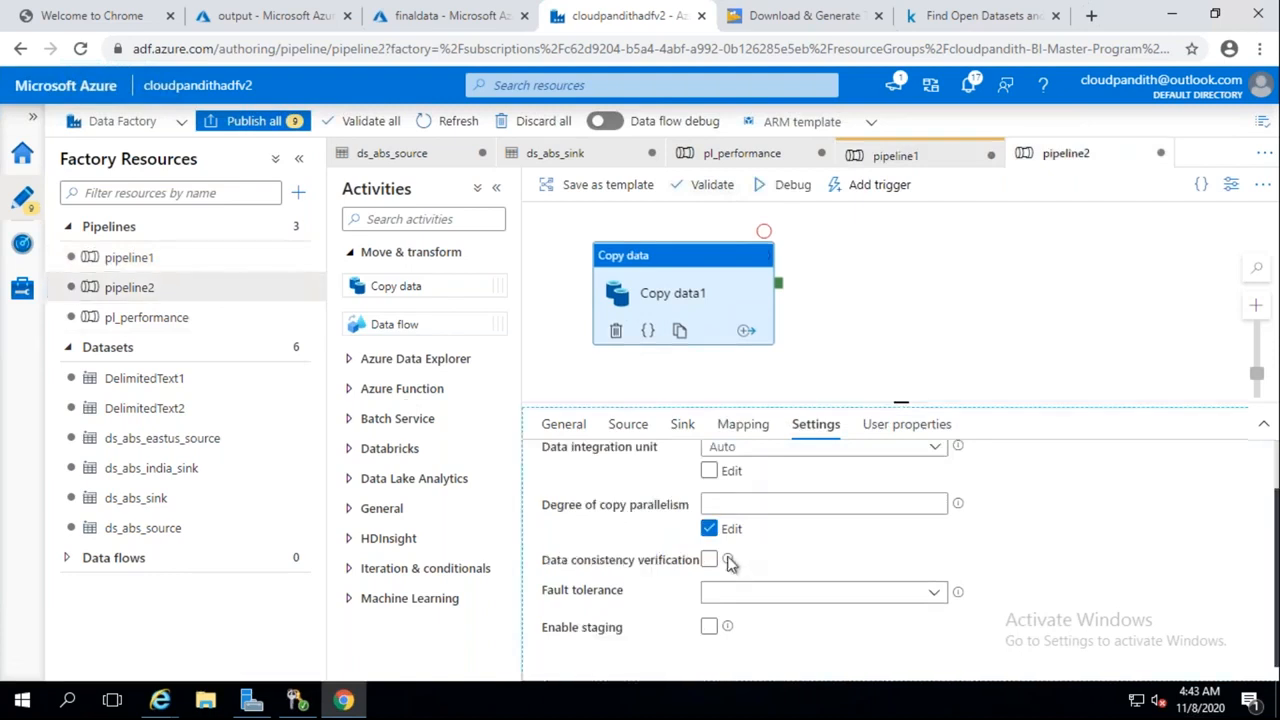
Toggle Data consistency verification on and off to reveal Enable logging, leaving it on
{"action": "mouse_move", "coordinate": [728, 560]}
{"action": "left_click", "coordinate": [709, 559]}
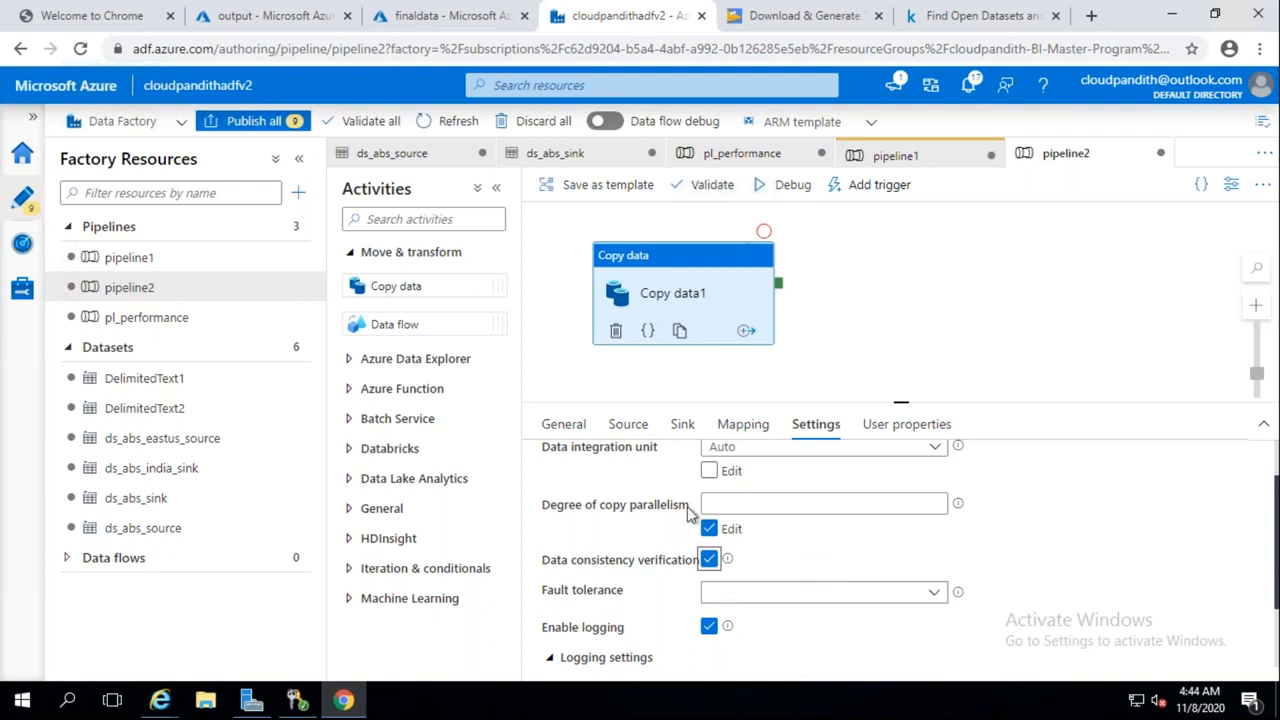
{"action": "left_click", "coordinate": [709, 560]}
{"action": "left_click", "coordinate": [808, 550]}
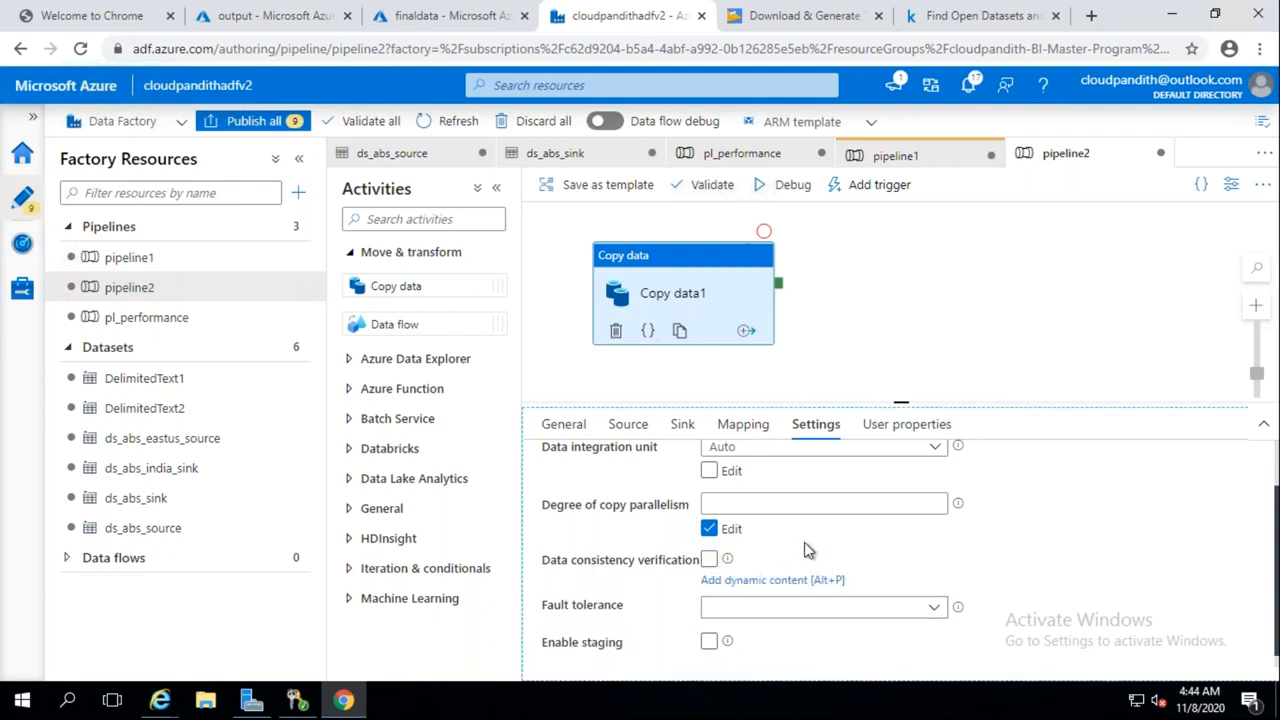
{"action": "left_click", "coordinate": [709, 560]}
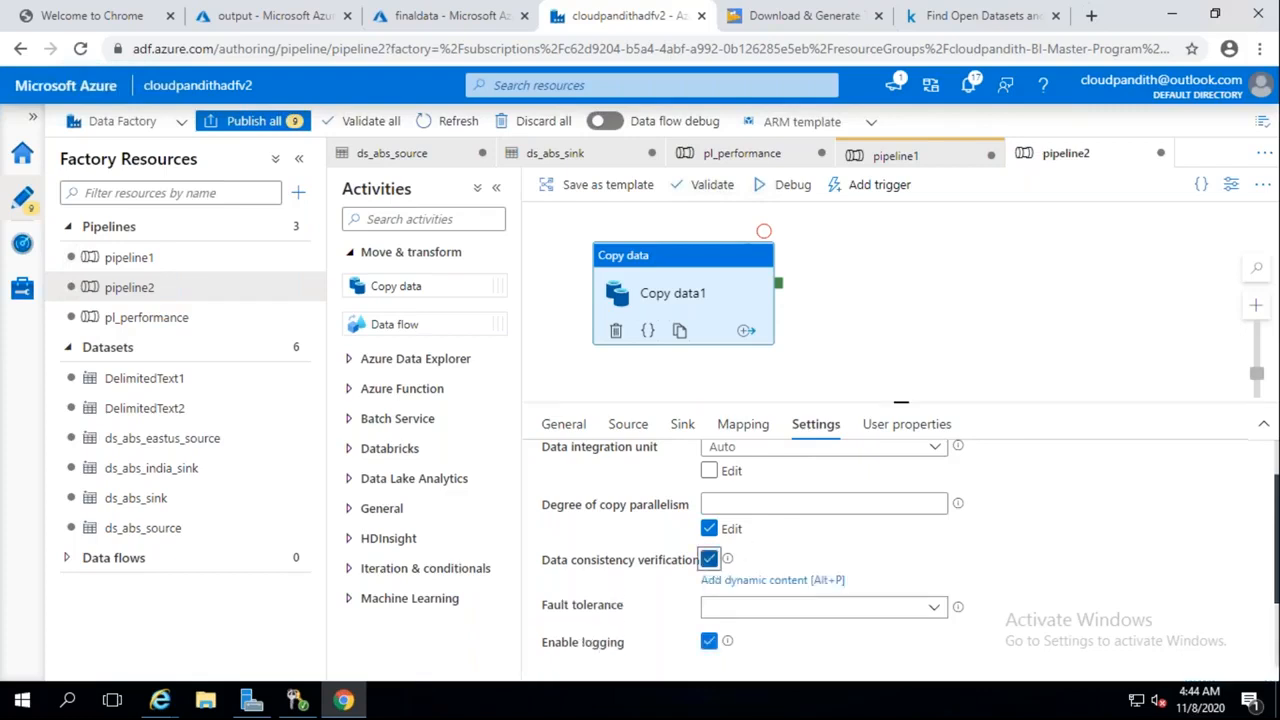
{"action": "left_click", "coordinate": [709, 559]}
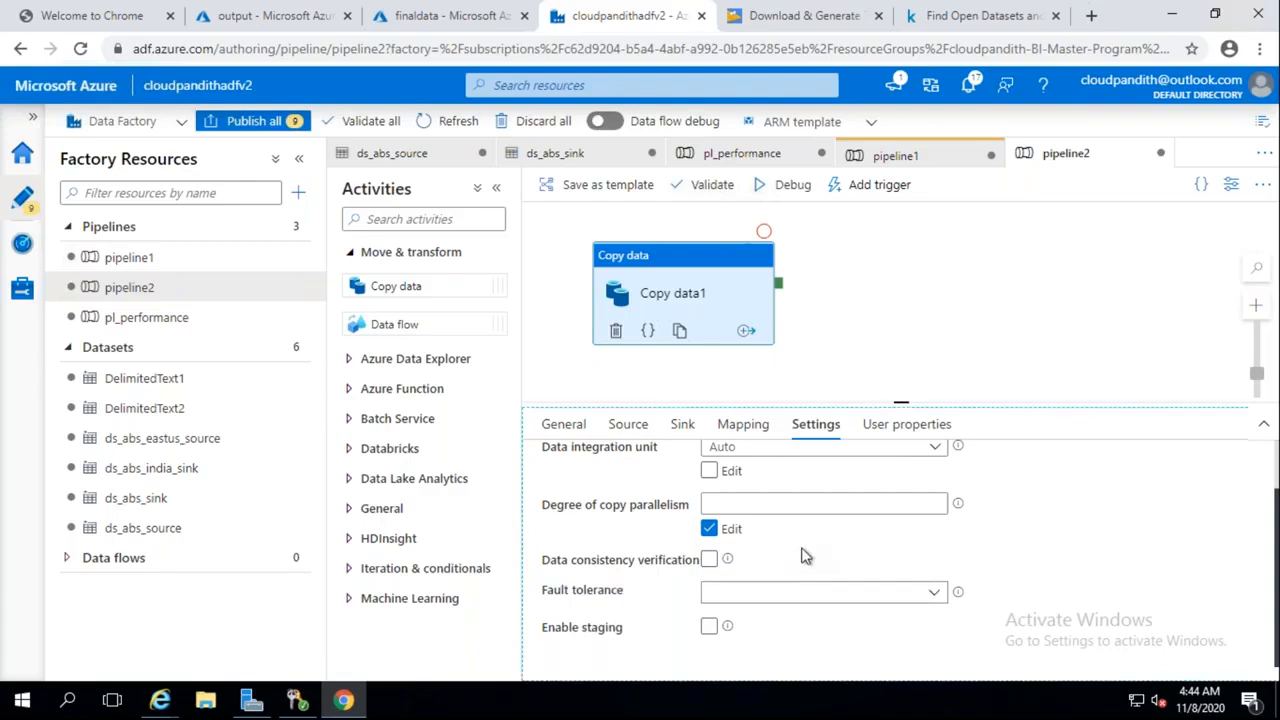
{"action": "left_click", "coordinate": [714, 562]}
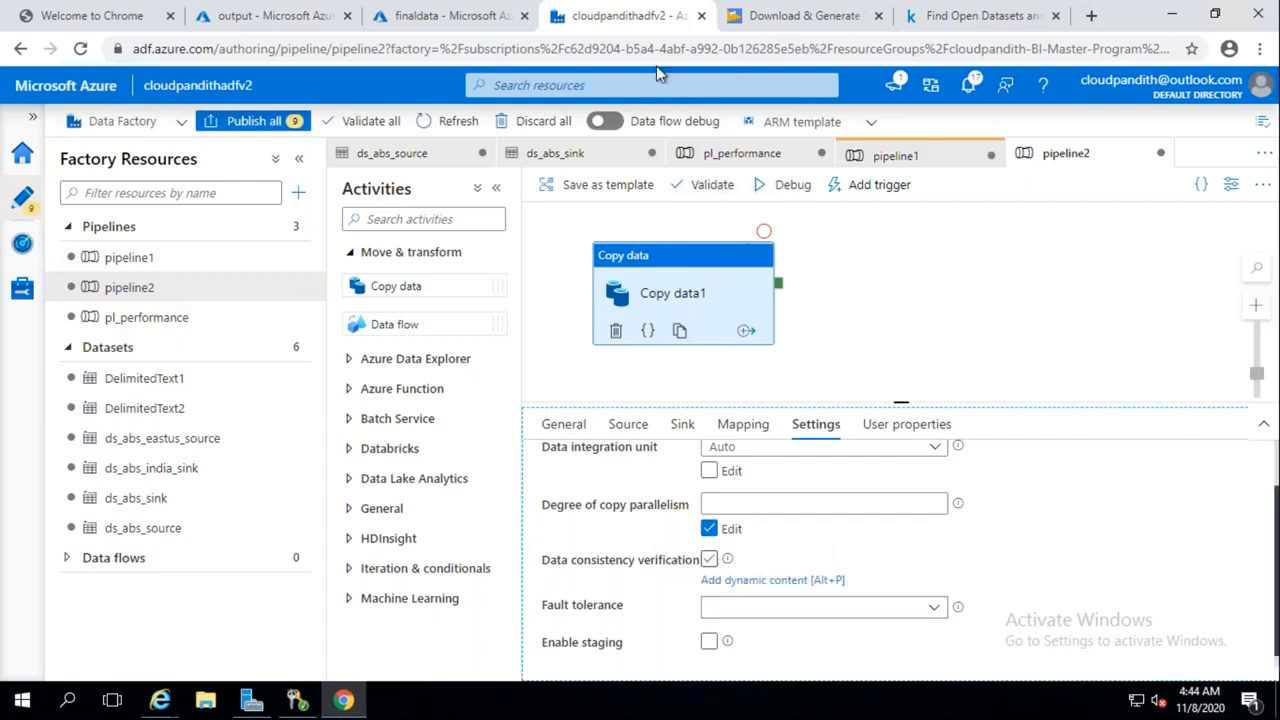